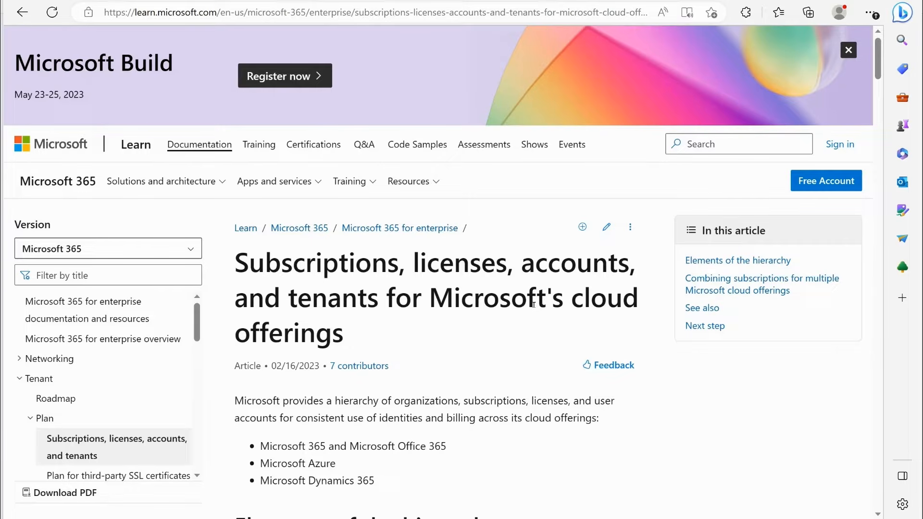
- Read the article on Microsoft cloud subscriptions, licenses, accounts and tenants, focusing on the description of an Azure AD tenant
scroll(533, 303, "down", 3)
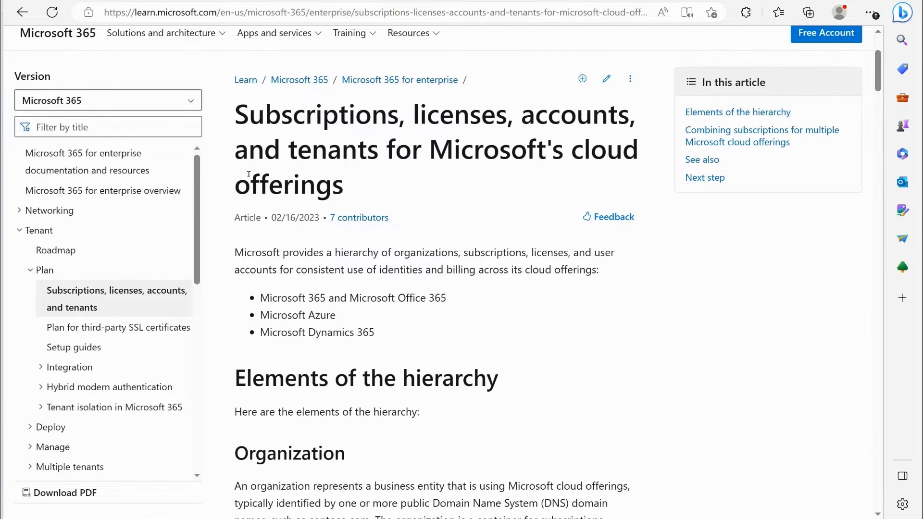
left_click_drag(298, 149, 583, 152)
left_click(457, 200)
scroll(554, 264, "down", 13)
scroll(554, 264, "down", 20)
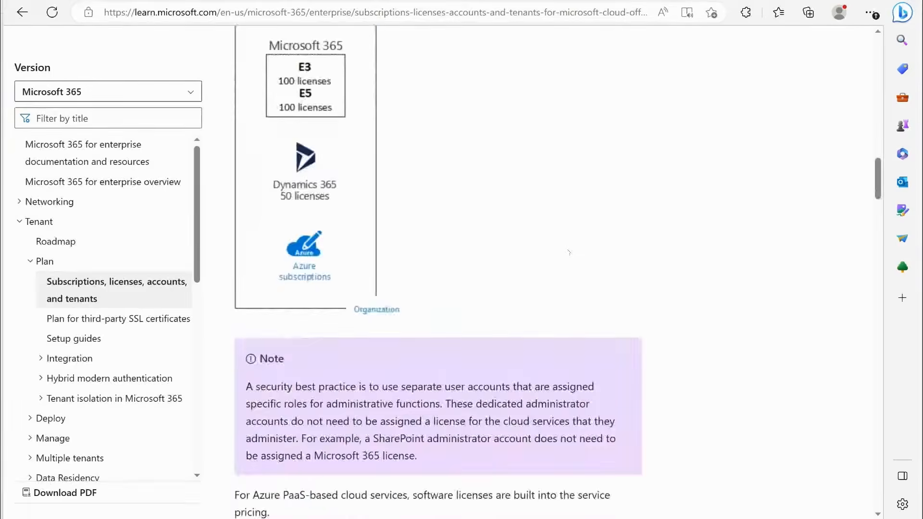
scroll(570, 249, "down", 8)
scroll(596, 255, "up", 5)
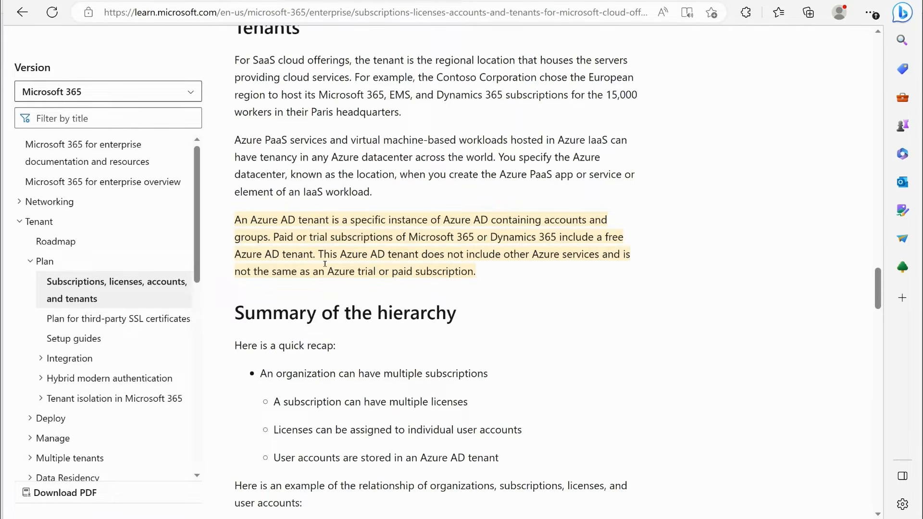
left_click_drag(408, 236, 559, 236)
left_click_drag(241, 250, 315, 254)
left_click(484, 304)
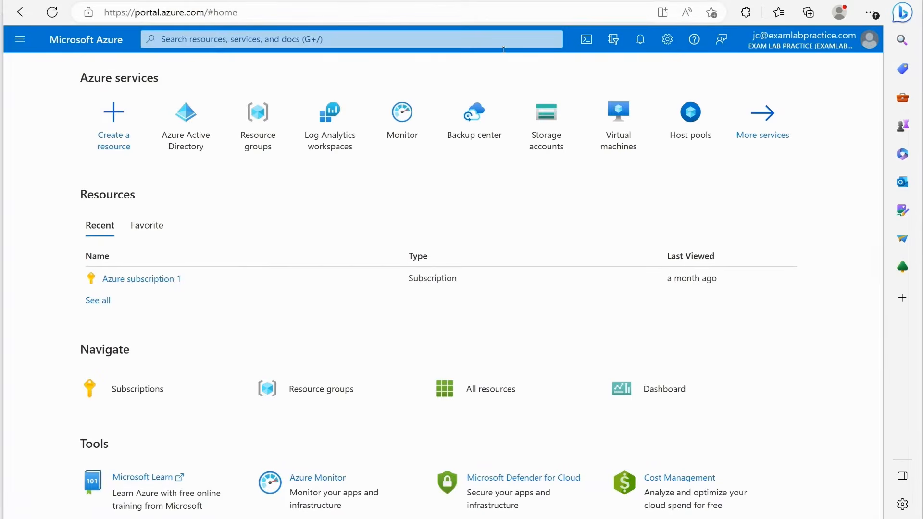
- Open Azure Active Directory in the Azure portal and examine the tenant's name and tenant ID
left_click(20, 39)
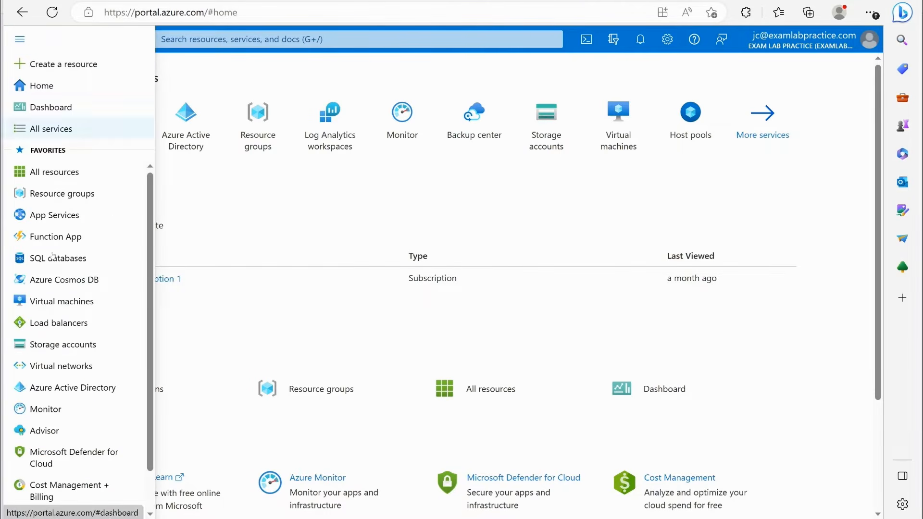
left_click(58, 387)
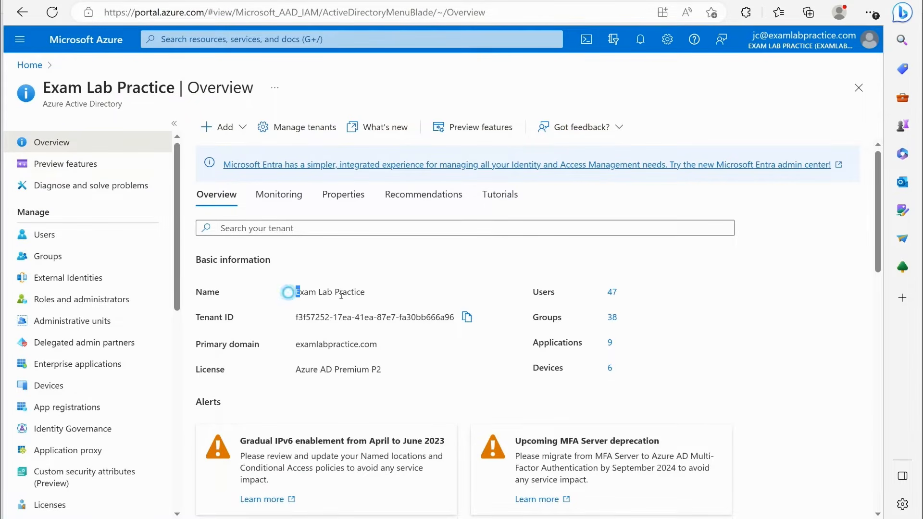
triple_click(290, 292)
left_click_drag(275, 321, 461, 321)
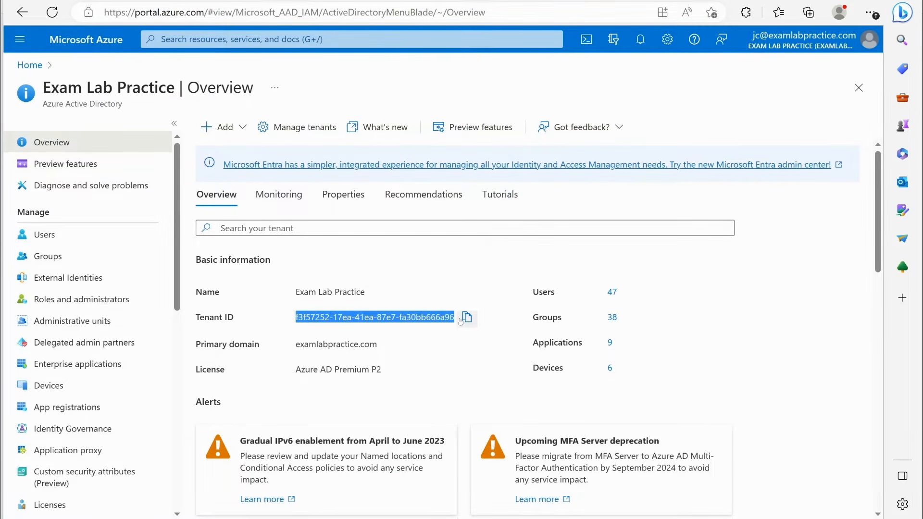
left_click(489, 250)
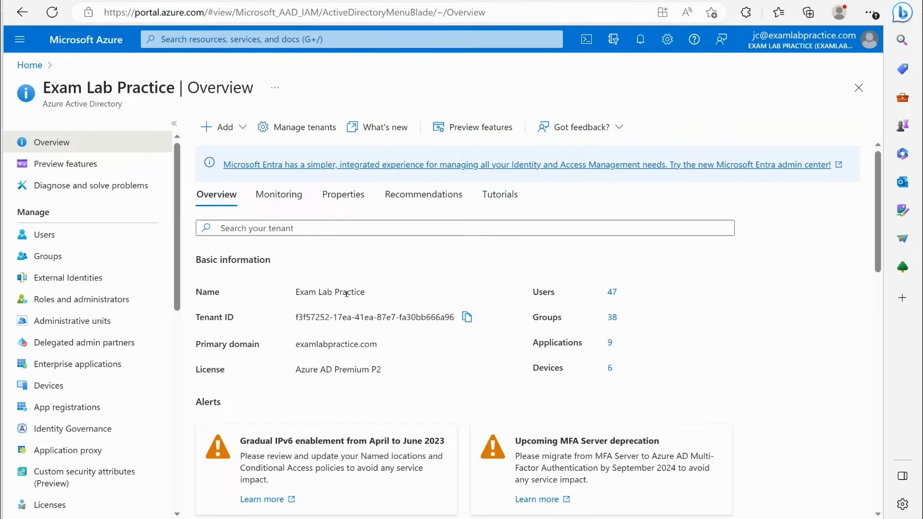
- Start creating a new tenant from the tenant management page
left_click(320, 136)
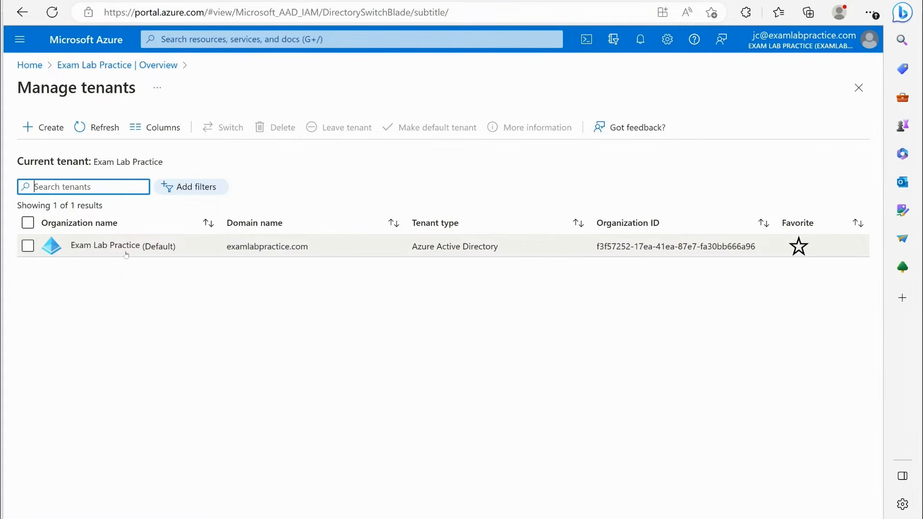
left_click(47, 134)
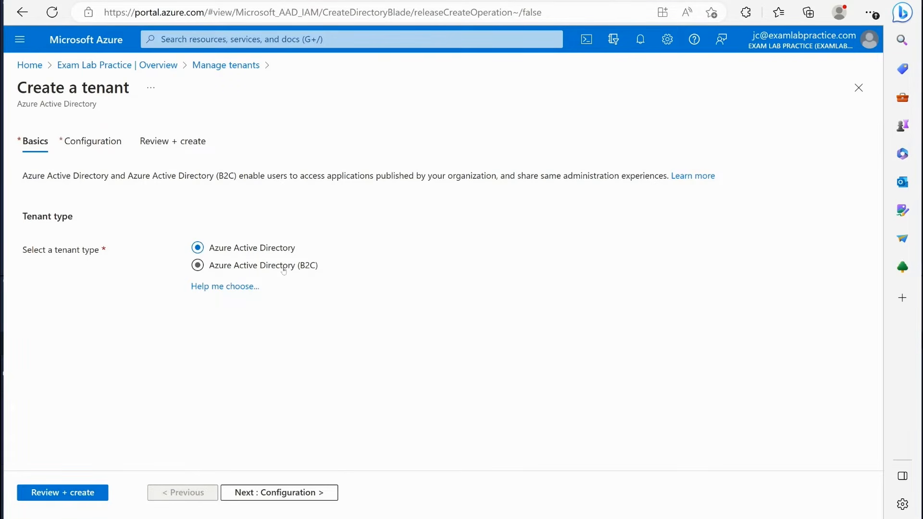
- Read the Azure AD licenses section of the linked "What is Azure Active Directory?" article and return to the tenant creation form
left_click(683, 176)
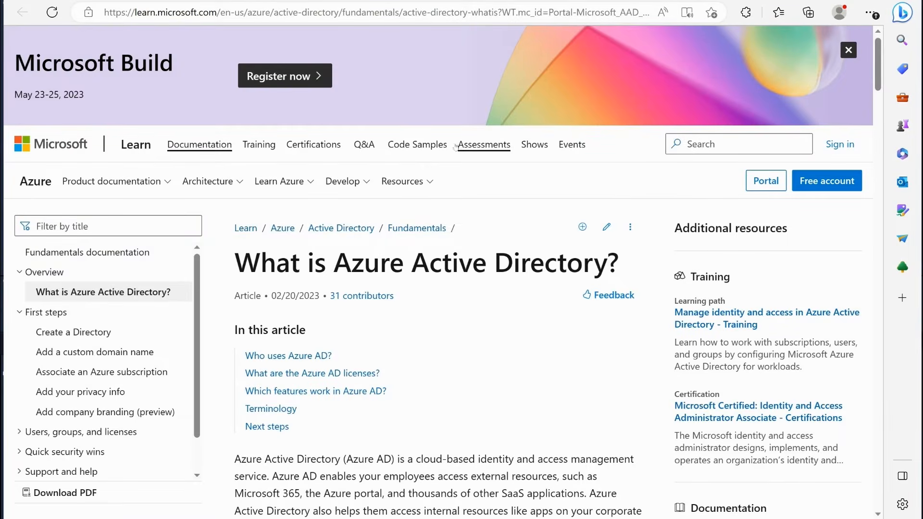
scroll(481, 147, "down", 8)
scroll(478, 123, "down", 10)
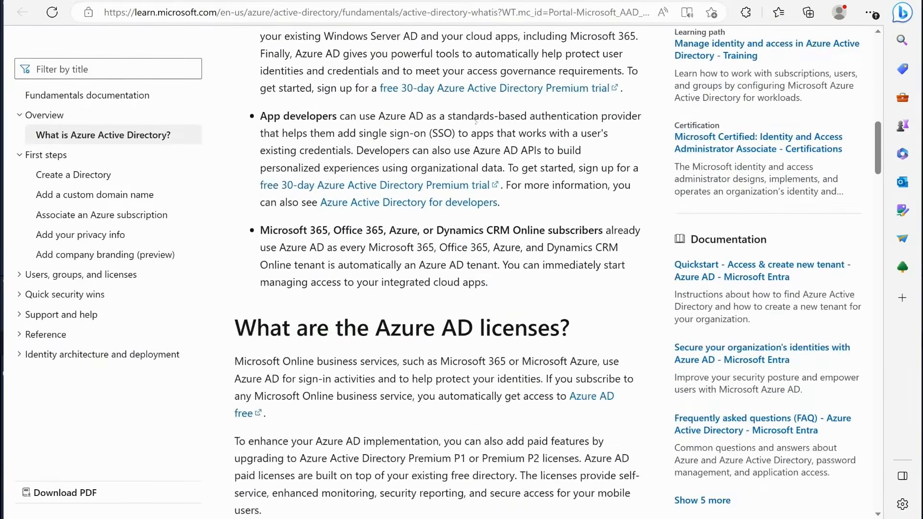
scroll(477, 123, "up", 2)
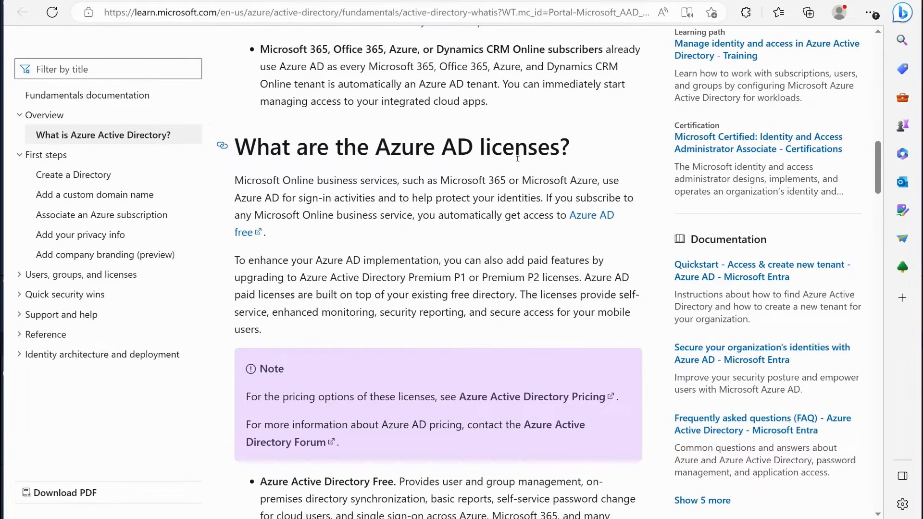
scroll(517, 158, "down", 7)
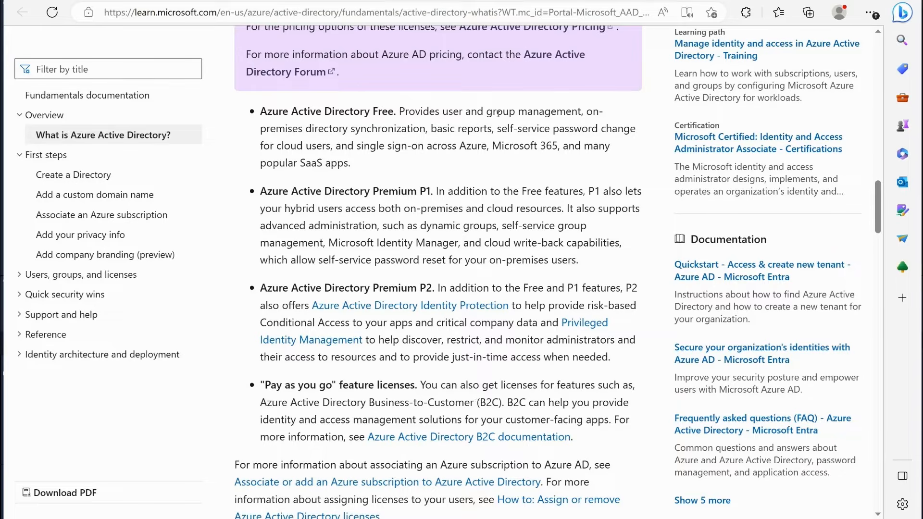
left_click(423, 1)
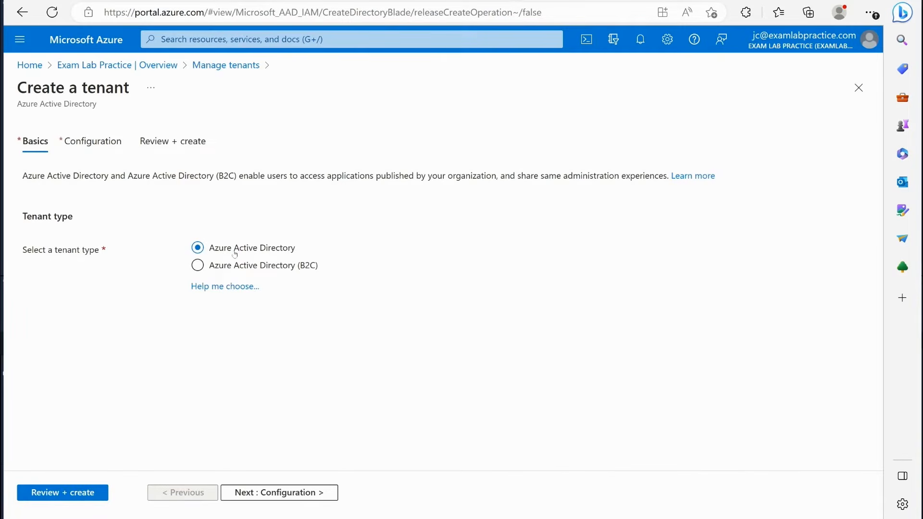
- Keep the Azure Active Directory tenant type and enter "abc corporation" as organization name with initial domain name "abccorporation"
left_click(240, 491)
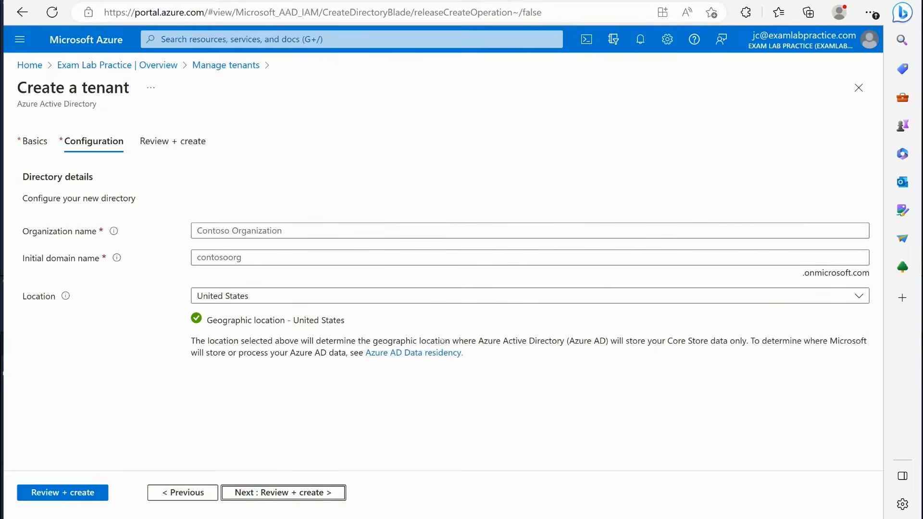
left_click(230, 231)
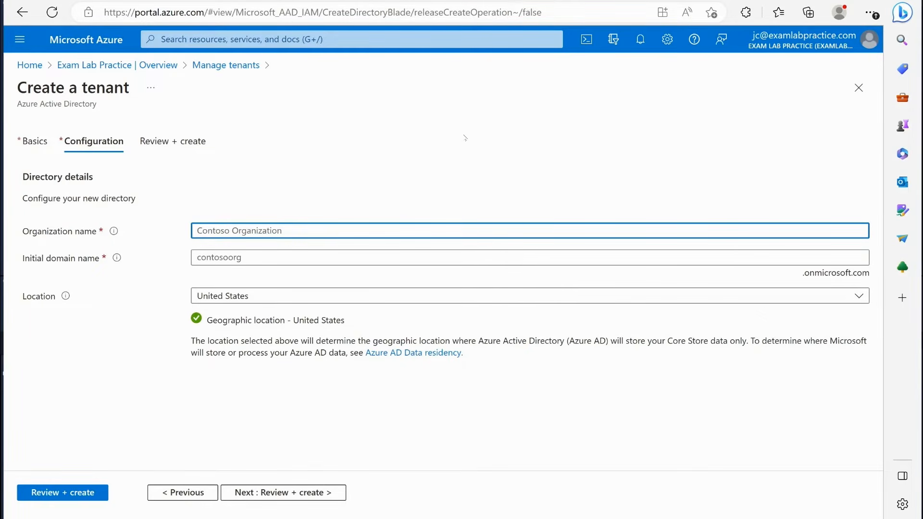
type("abc corporation")
left_click(264, 258)
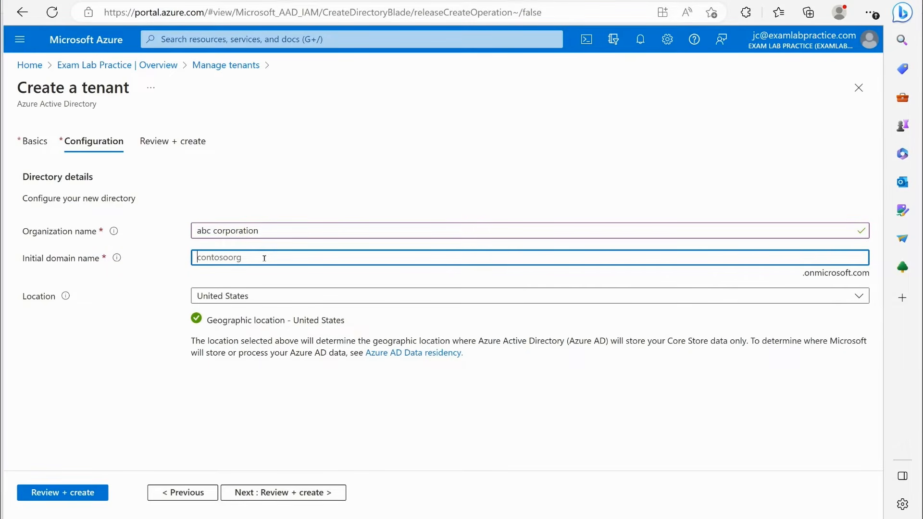
type("abcco")
type("rporation")
left_click(332, 186)
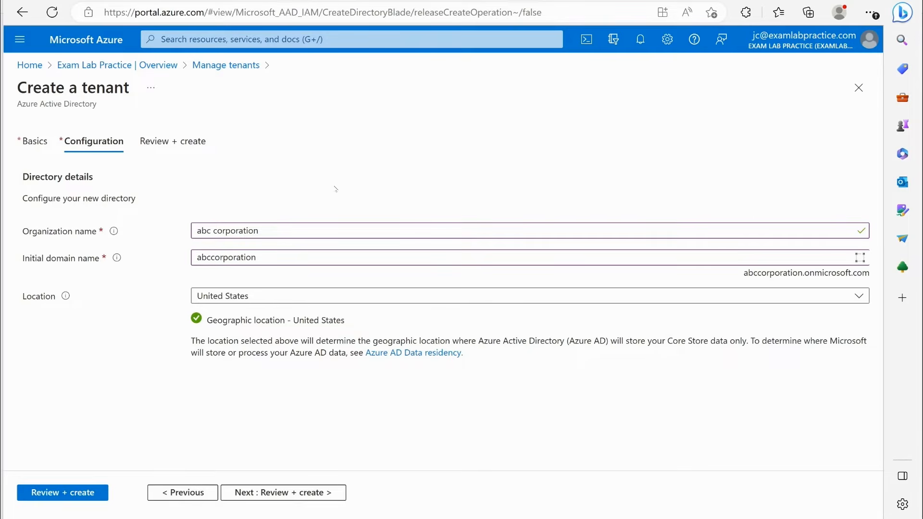
- Change the initial domain name to "abccorporation1000" and proceed to the review of the new tenant
left_click(284, 258)
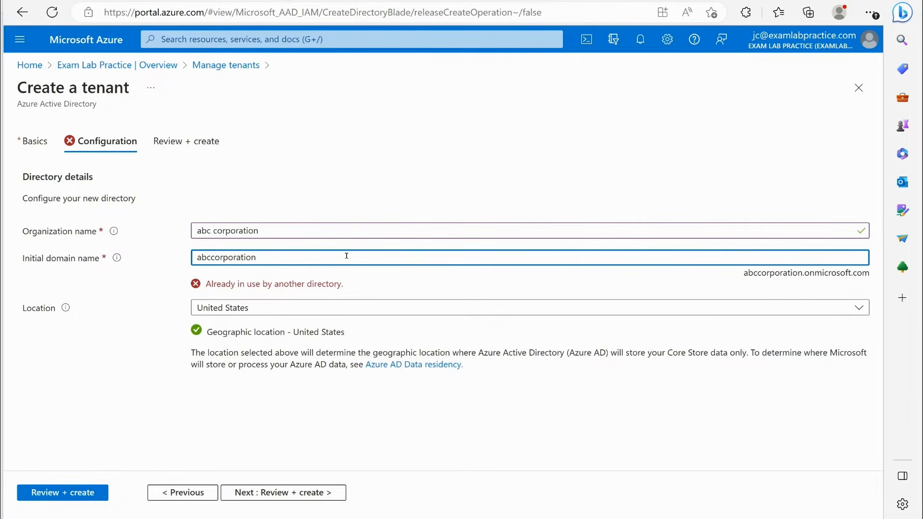
type("1000")
left_click(428, 145)
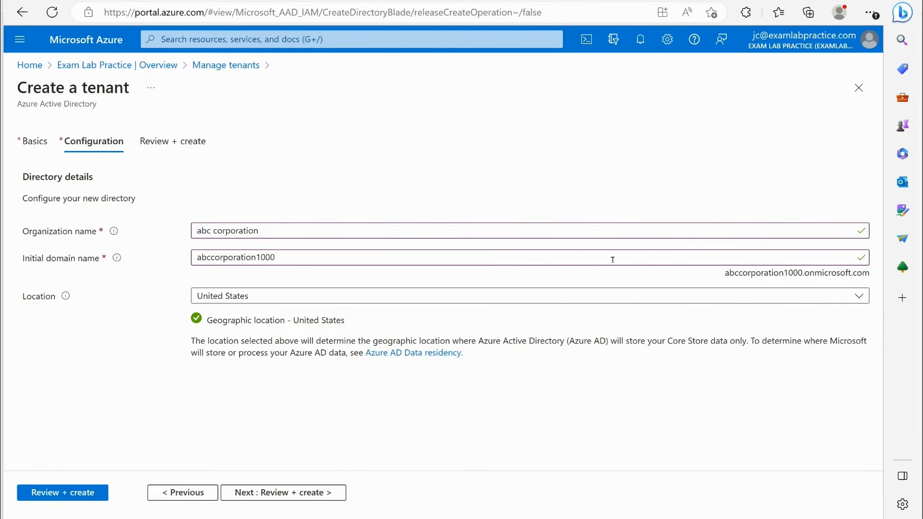
left_click(287, 493)
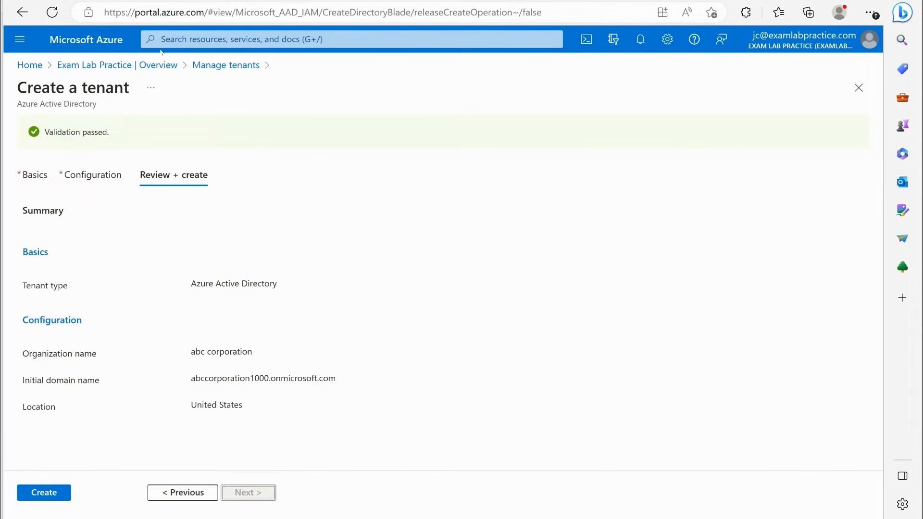
- Leave the tenant creation without creating it, and view the list of existing tenants from the Exam Lab Practice overview
left_click(136, 65)
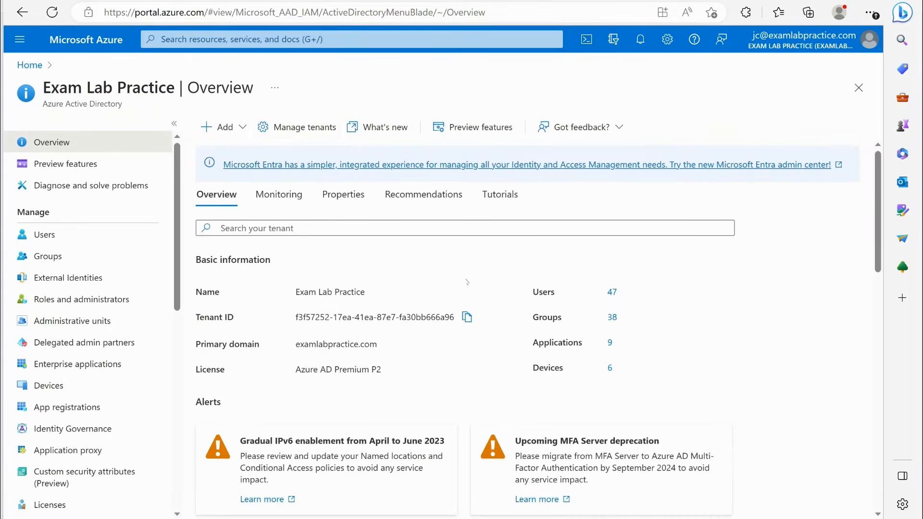
left_click(298, 127)
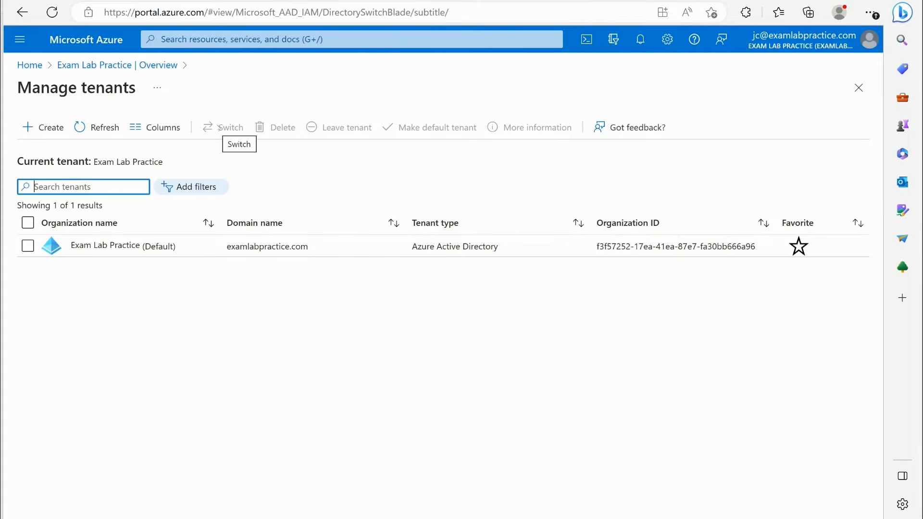
left_click(124, 65)
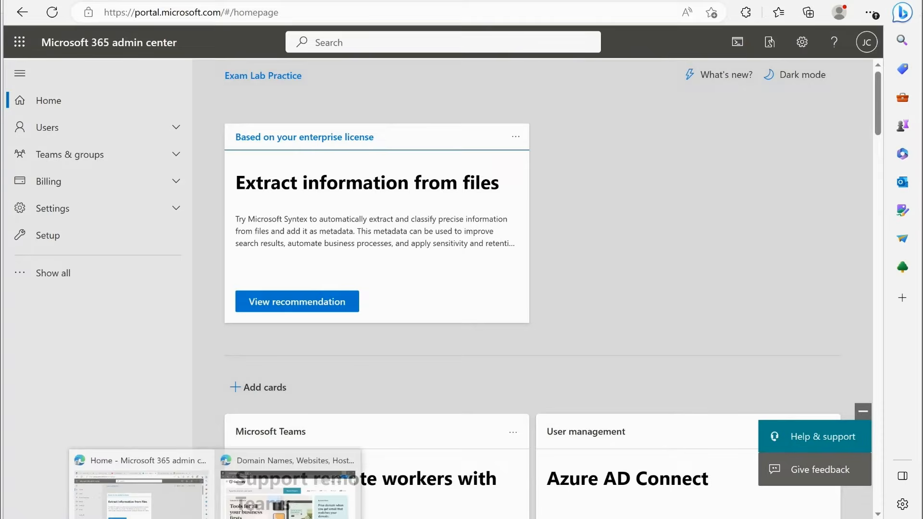
- Switch to the GoDaddy window and search for the domain examlabpractice.store
left_click(288, 485)
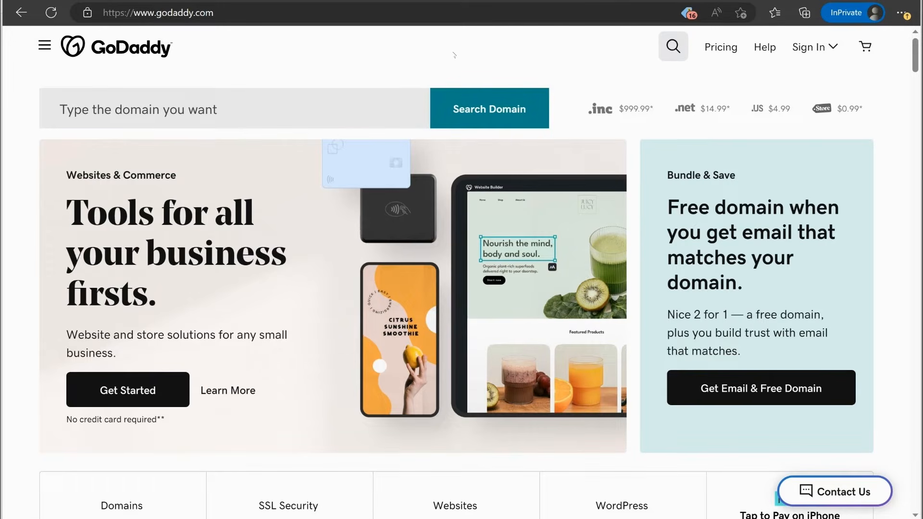
left_click(189, 115)
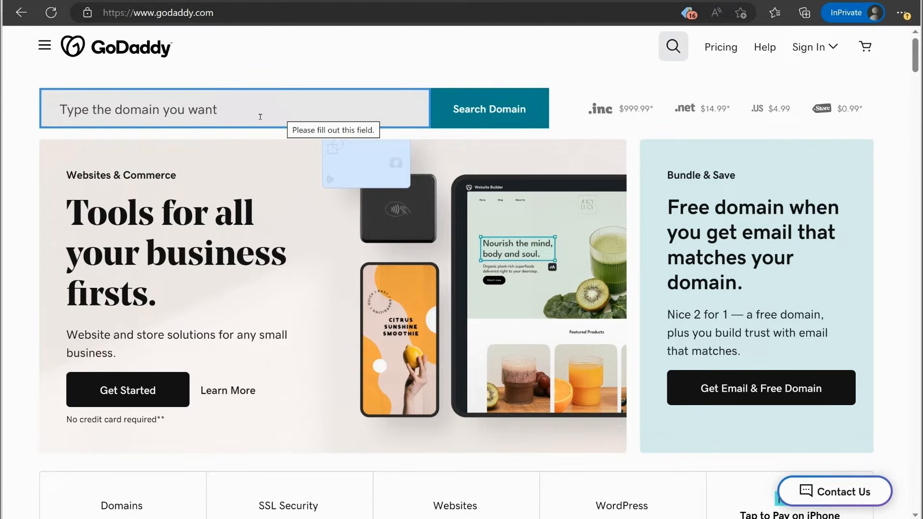
type("examlabpractice.store")
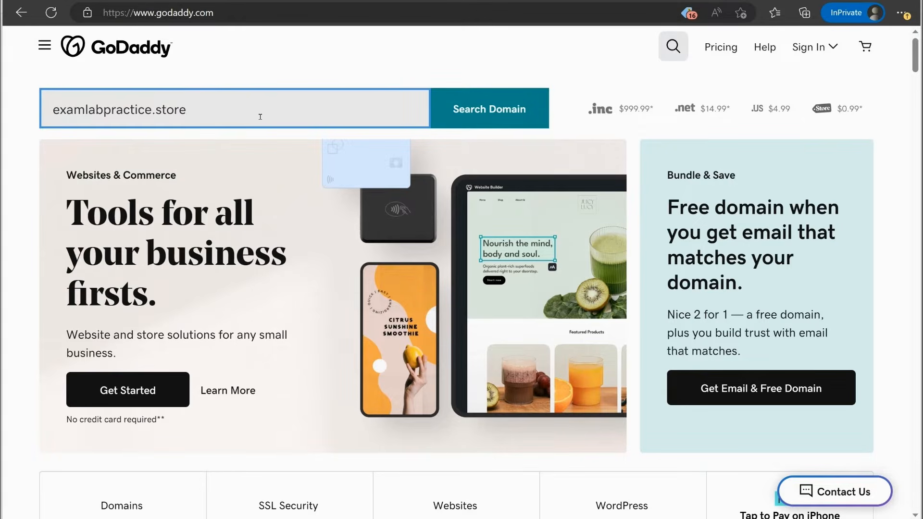
left_click(461, 111)
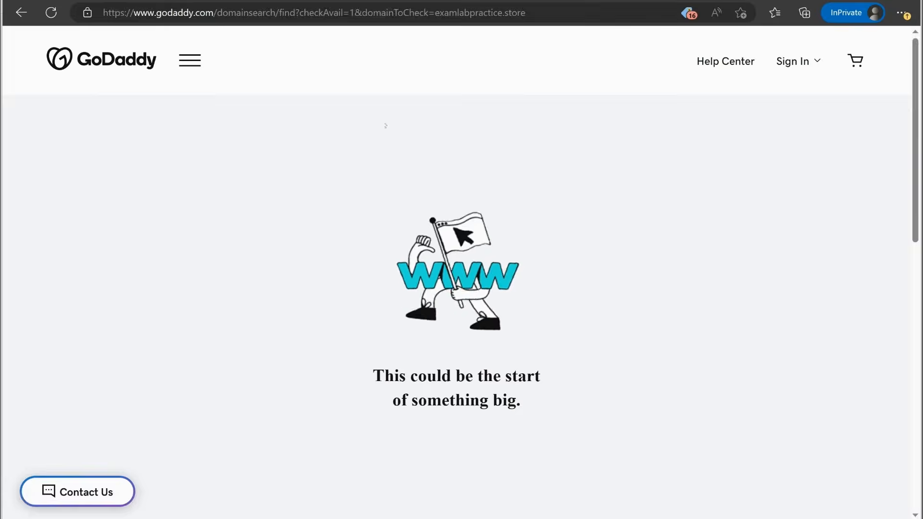
- Switch to the Microsoft 365 admin center and open the list of the organization's domains
mouse_move(287, 511)
left_click(183, 494)
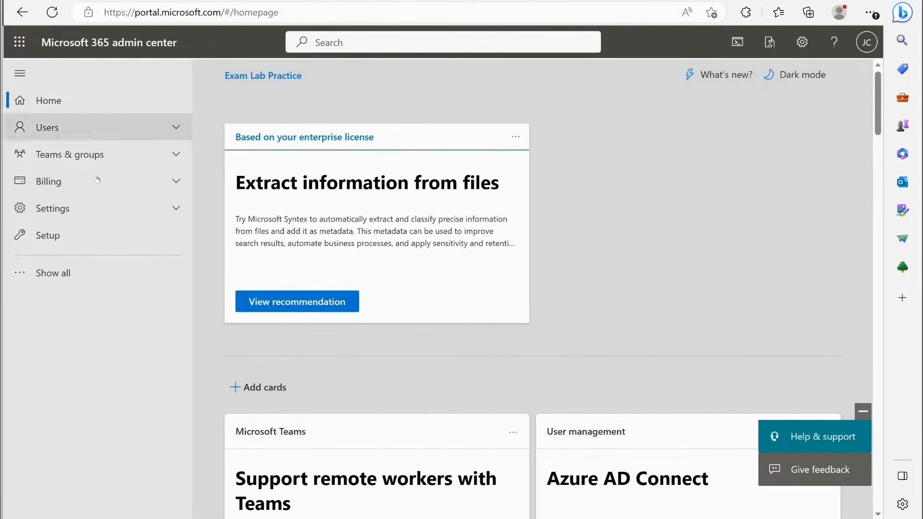
left_click(94, 217)
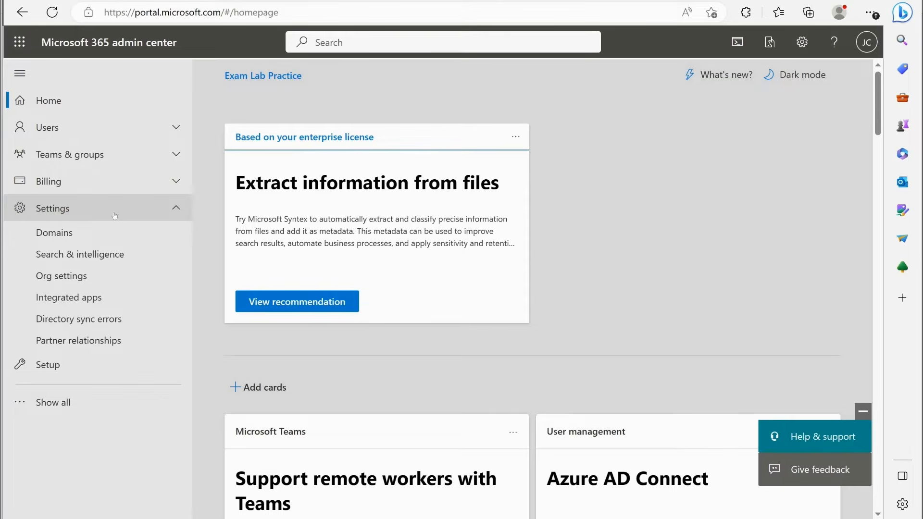
left_click(74, 233)
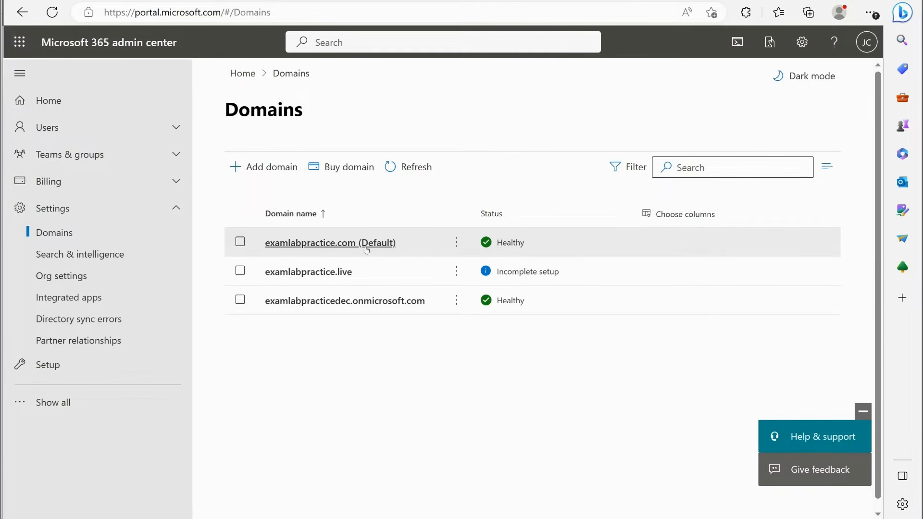
- Switch back to the GoDaddy window and reload the domain search for examlabpractice.store
mouse_move(215, 518)
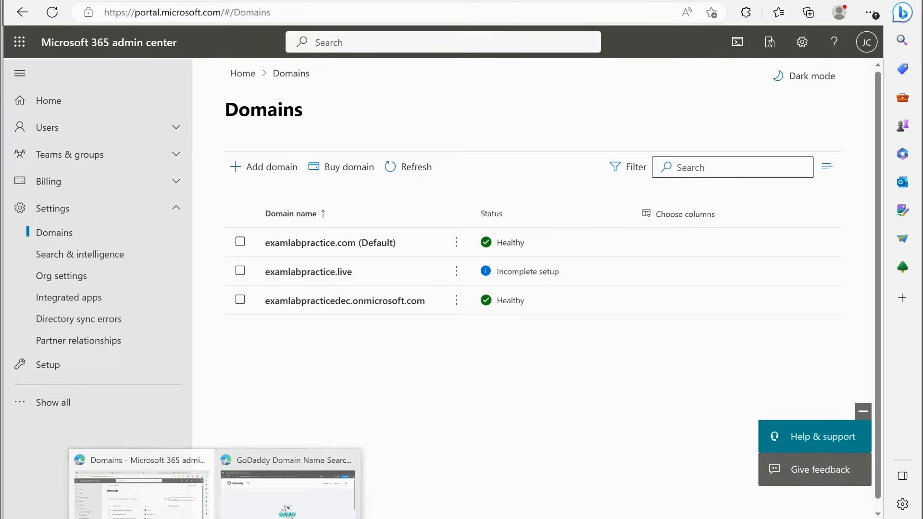
left_click(288, 486)
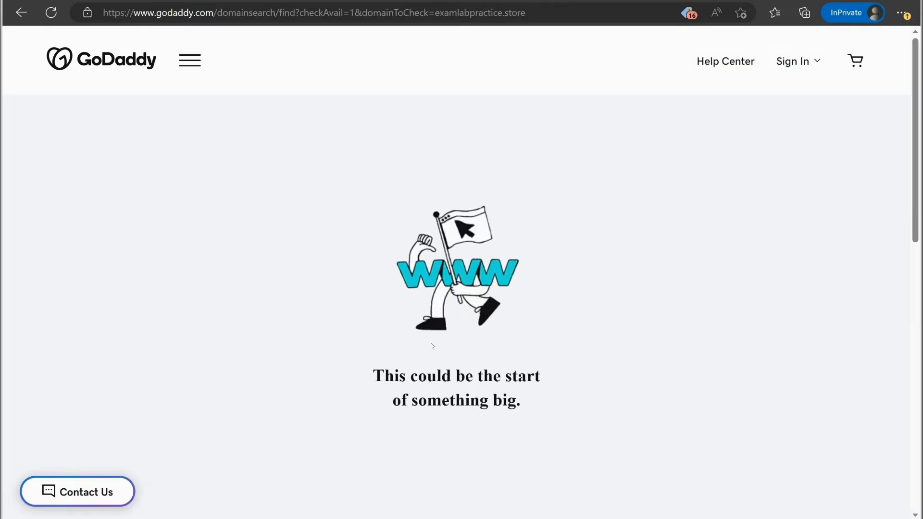
left_click(530, 14)
left_click(51, 12)
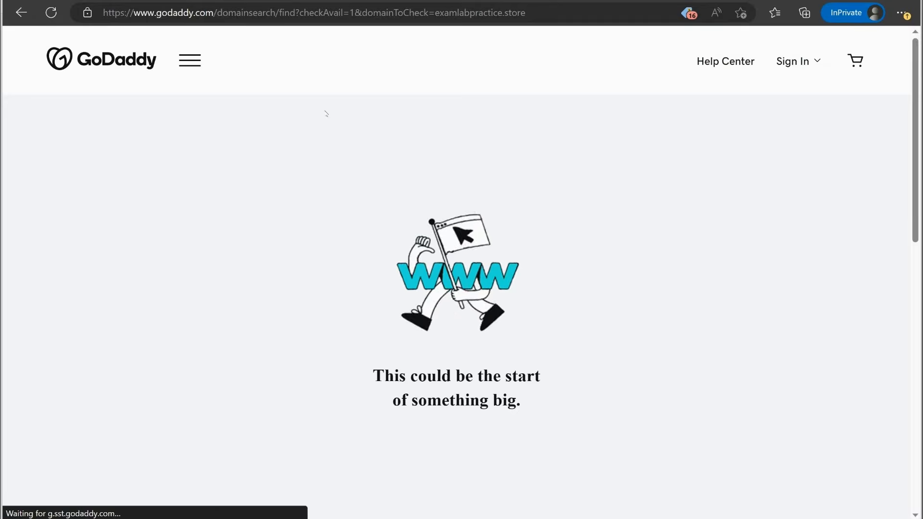
- Return to the godaddy.com home page and enter examlabpractice.store in the domain search
left_click(385, 14)
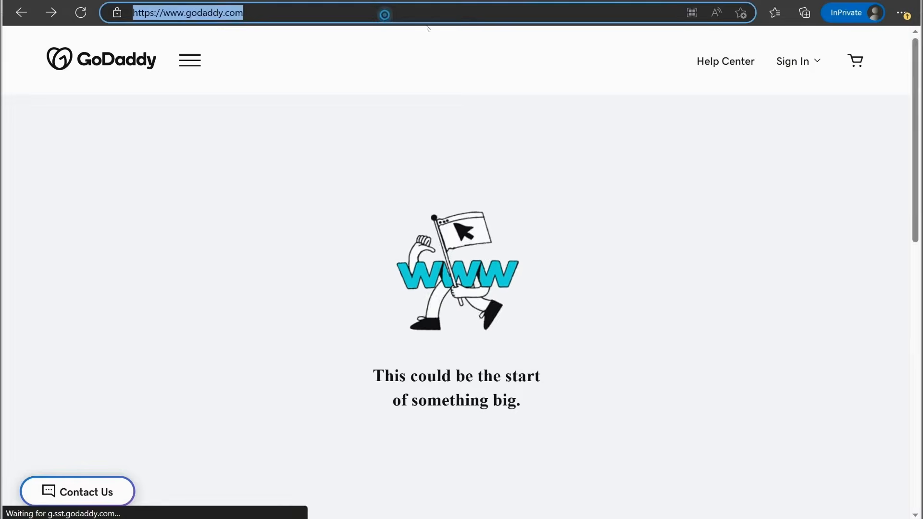
left_click(226, 107)
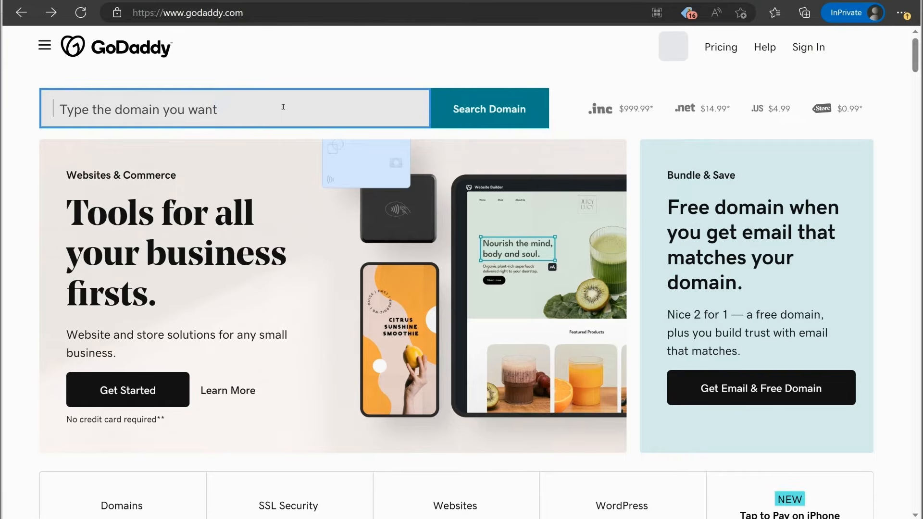
type("examlabpra")
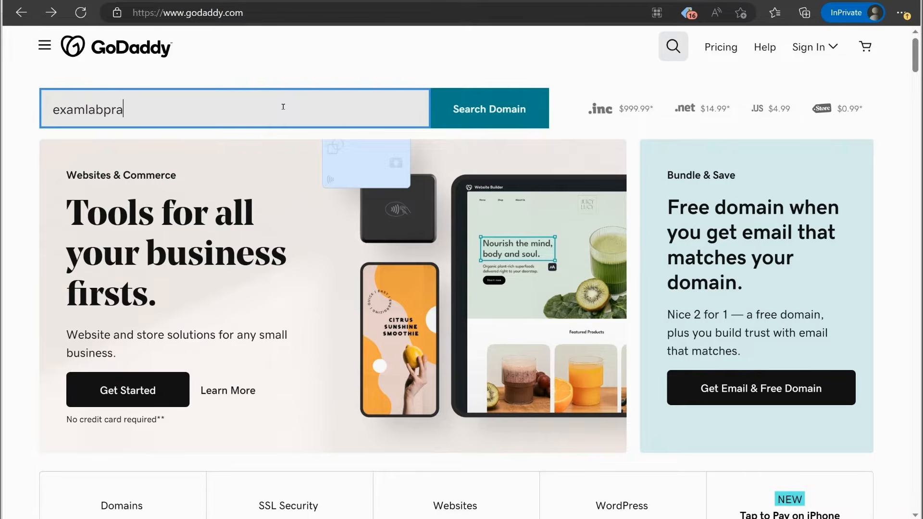
type("ctice.store")
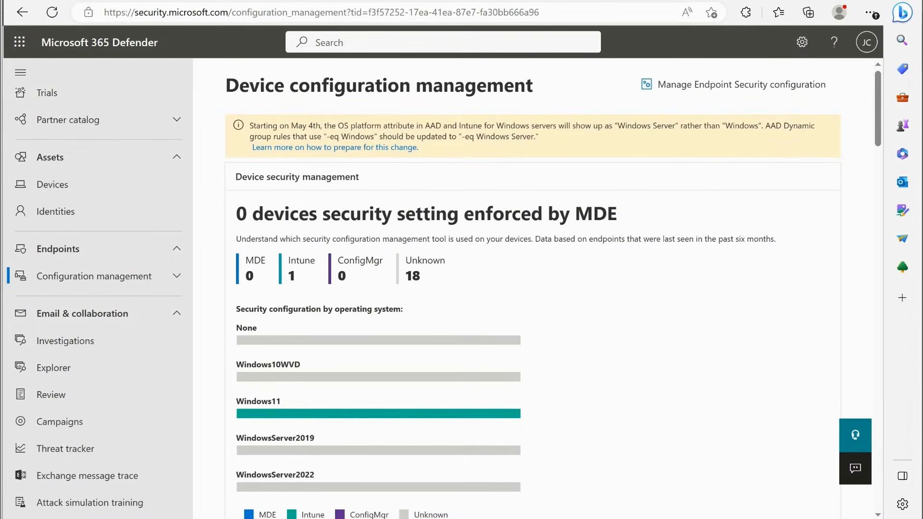
- Switch to the Microsoft 365 Defender window, go to portal.microsoft.com, and open the list of the organization's domains
left_click(139, 12)
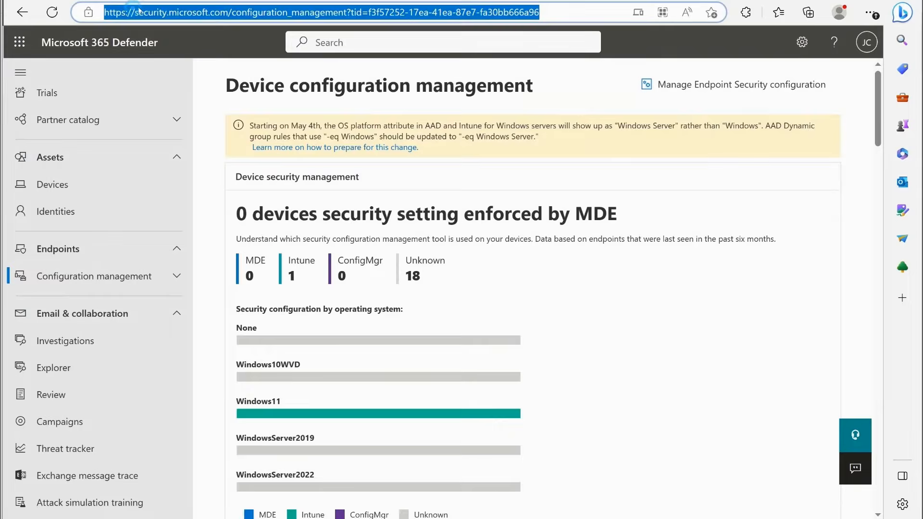
type("portal.")
key("Return")
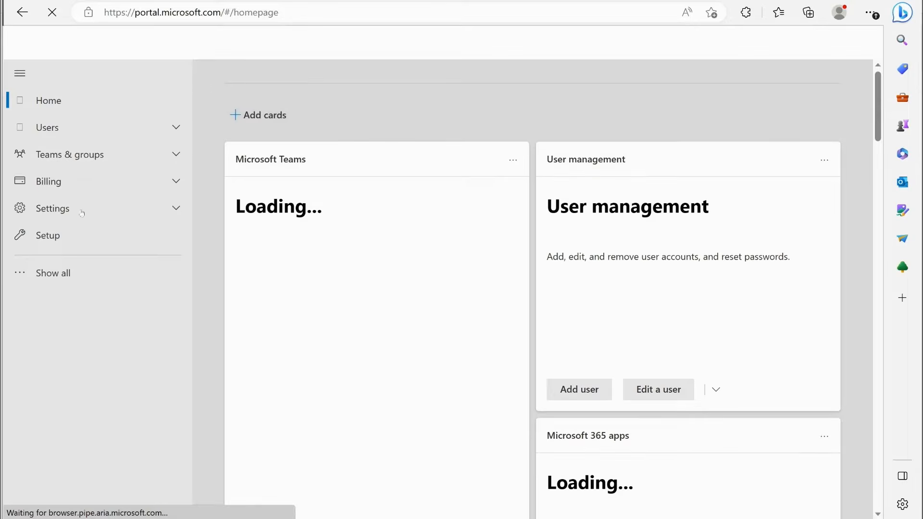
left_click(98, 214)
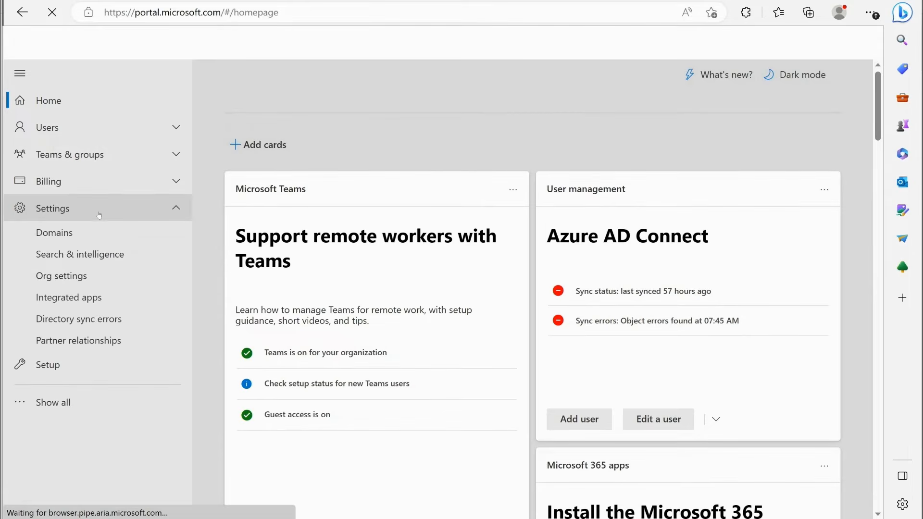
left_click(52, 234)
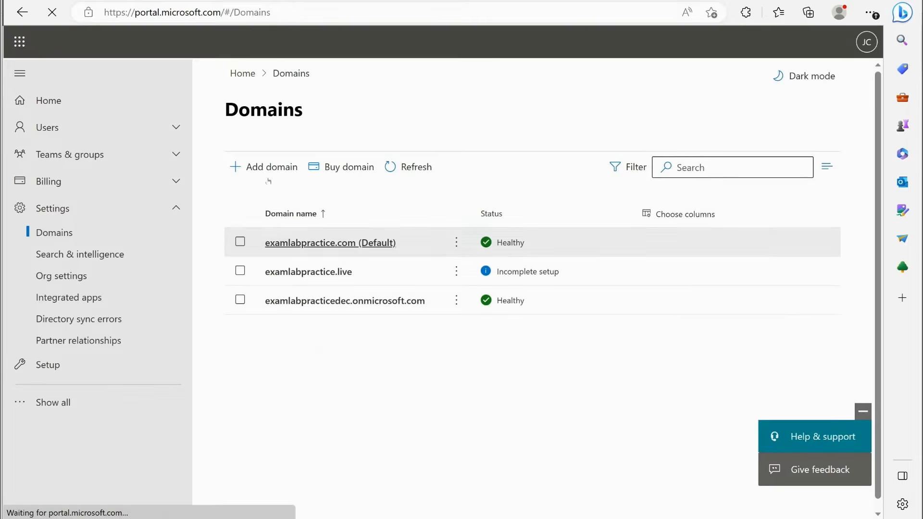
- Start adding a domain with the name examlabpractice.store and proceed to ownership verification
left_click(266, 167)
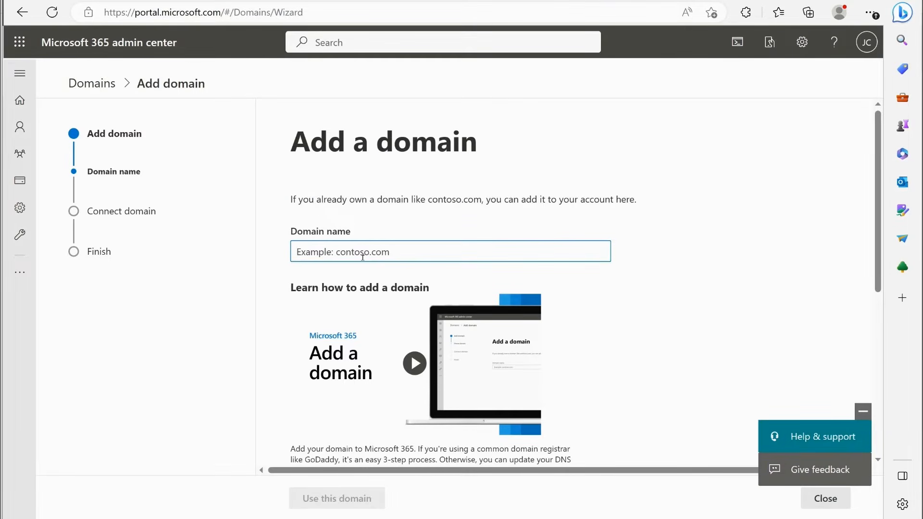
type("examlabpra")
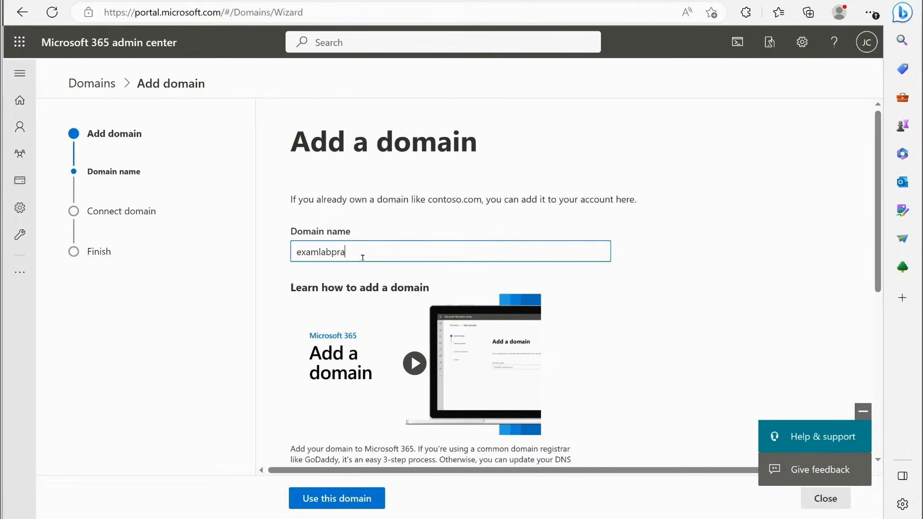
type("tctice.store")
key("ctrl+a")
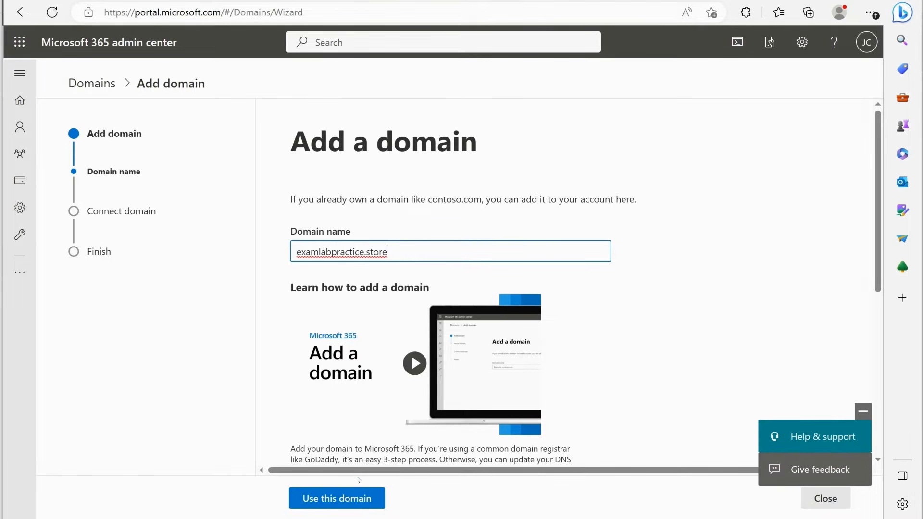
left_click(350, 498)
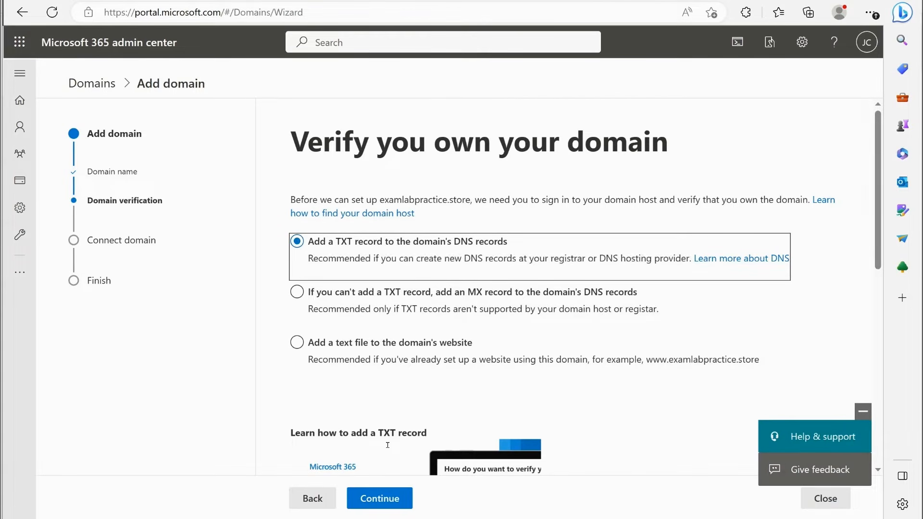
- Continue with verification through a TXT record in the domain's DNS and select the TXT value for copying
left_click(378, 497)
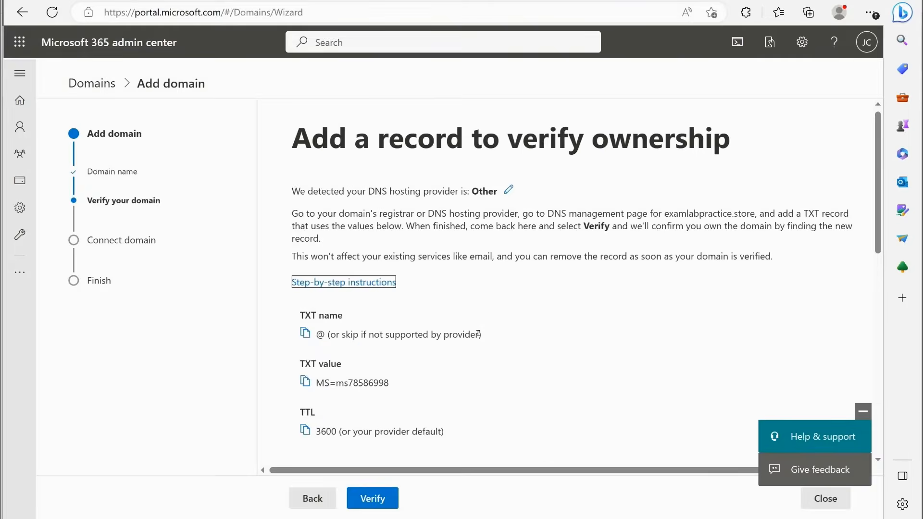
left_click_drag(317, 383, 396, 389)
key("ctrl+c")
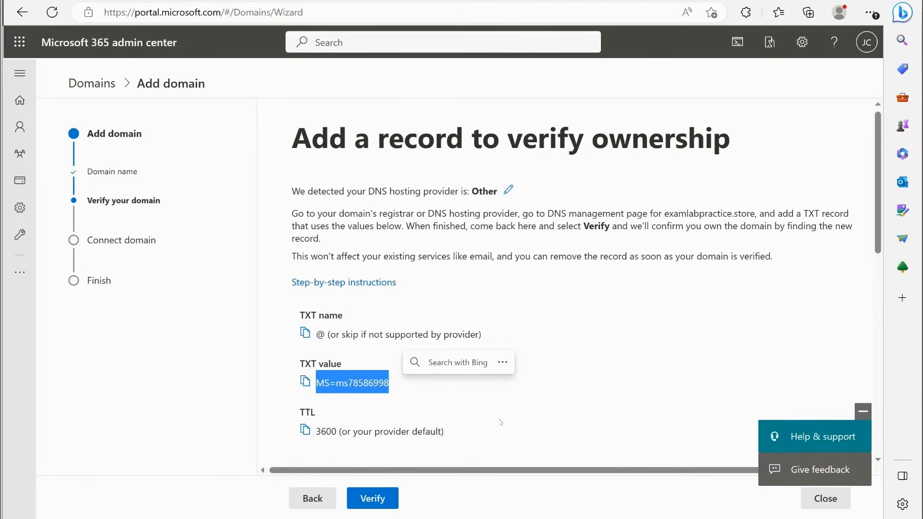
left_click(499, 422)
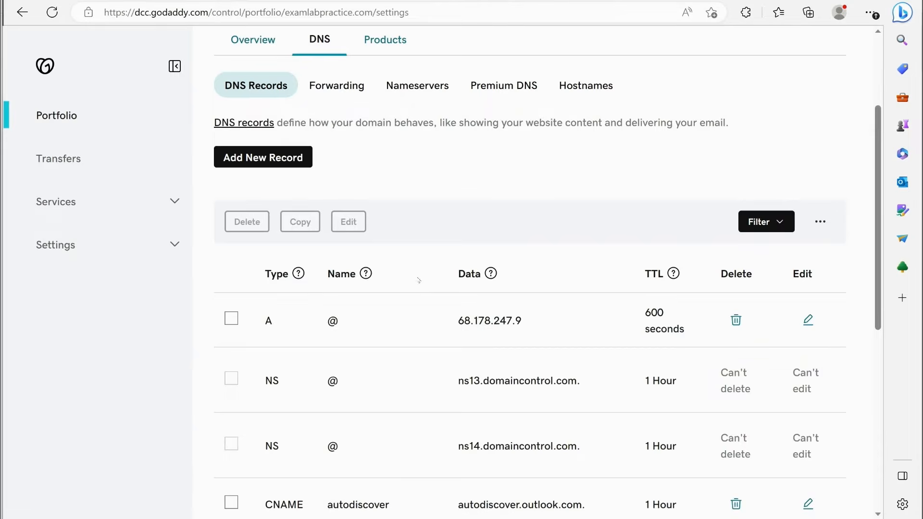
- On GoDaddy, add a TXT record named @ with the copied verification code to examlabpractice.com's DNS records, save it, and review the record list
left_click(284, 157)
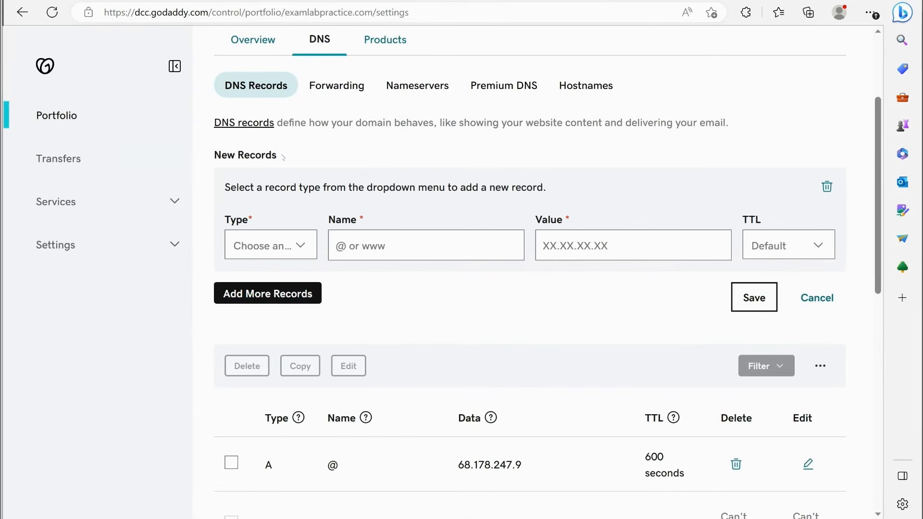
left_click(283, 246)
left_click(246, 393)
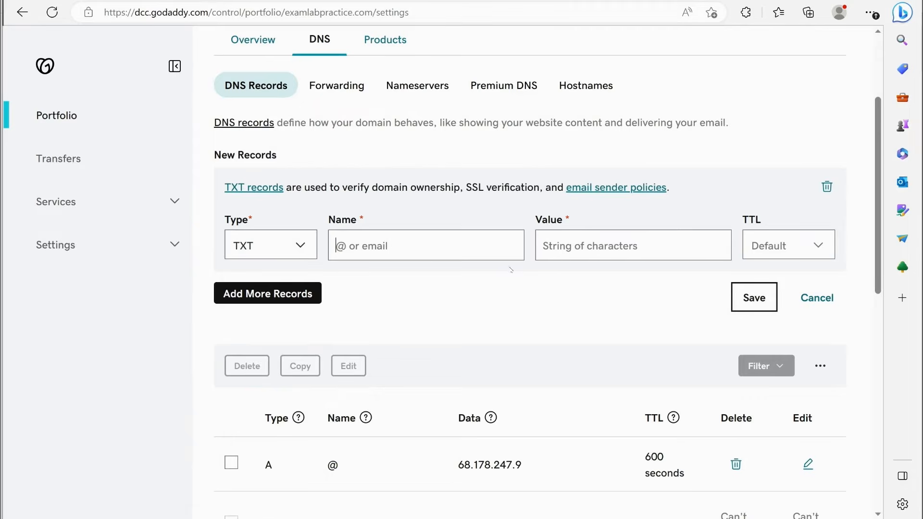
type("@")
left_click(579, 254)
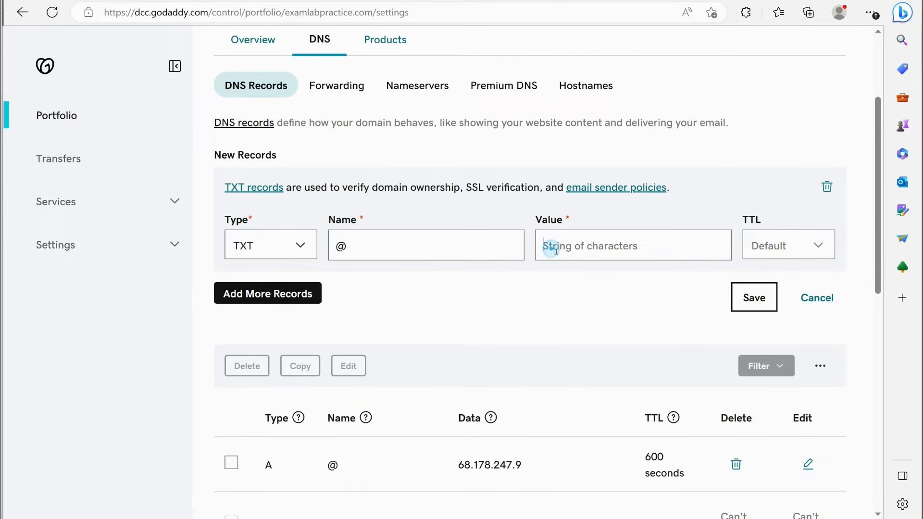
key("ctrl+v")
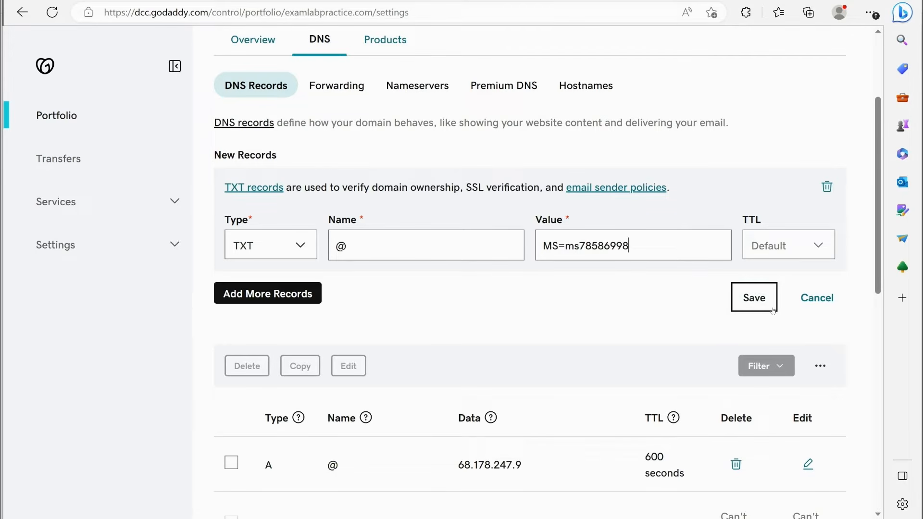
left_click(748, 311)
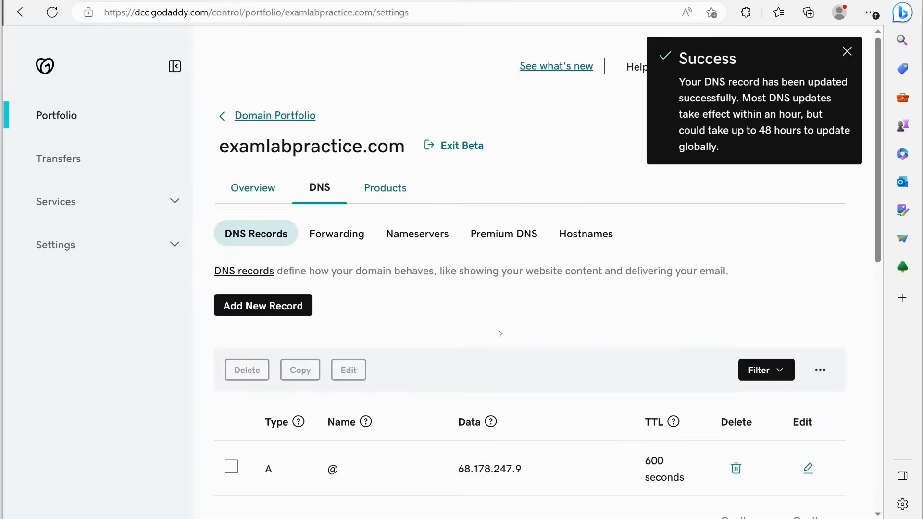
scroll(535, 341, "down", 6)
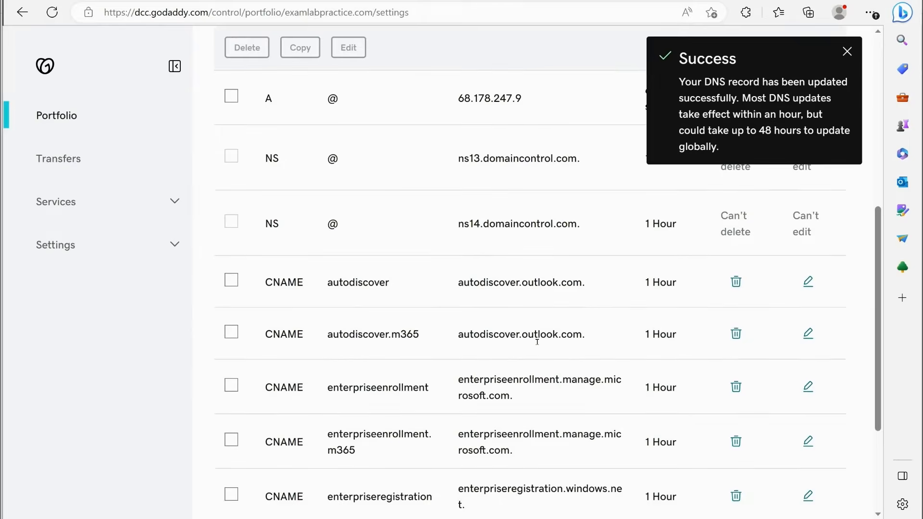
scroll(523, 328, "up", 2)
scroll(522, 329, "up", 2)
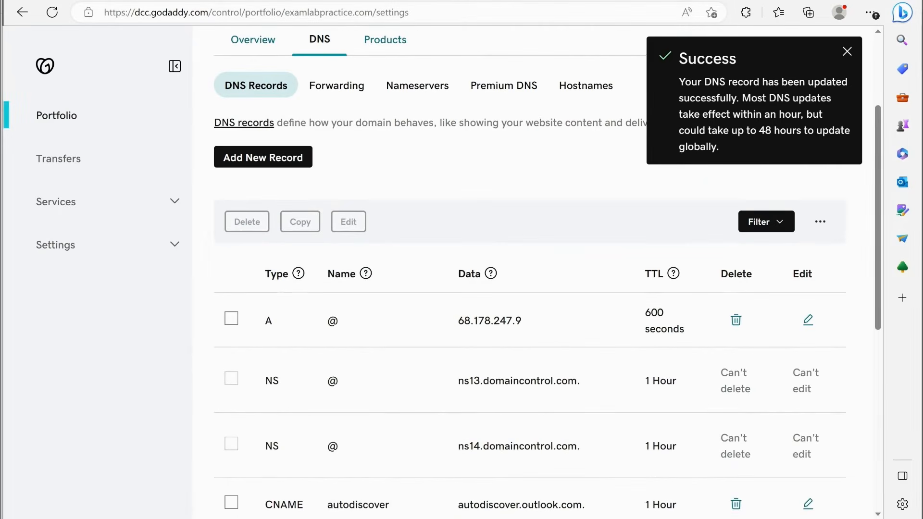
- Switch back to the Microsoft 365 admin center, try to verify ownership of examlabpractice.store, and return to the domains list
left_click(459, 1)
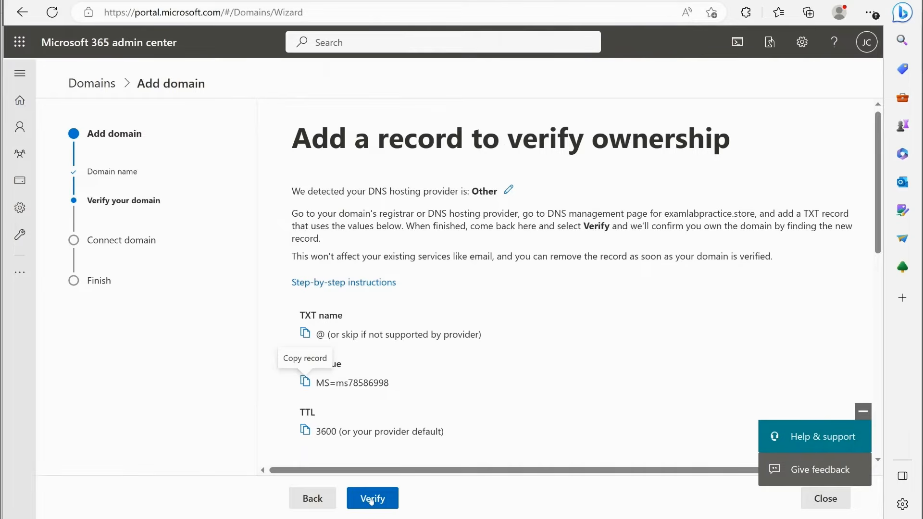
left_click(371, 499)
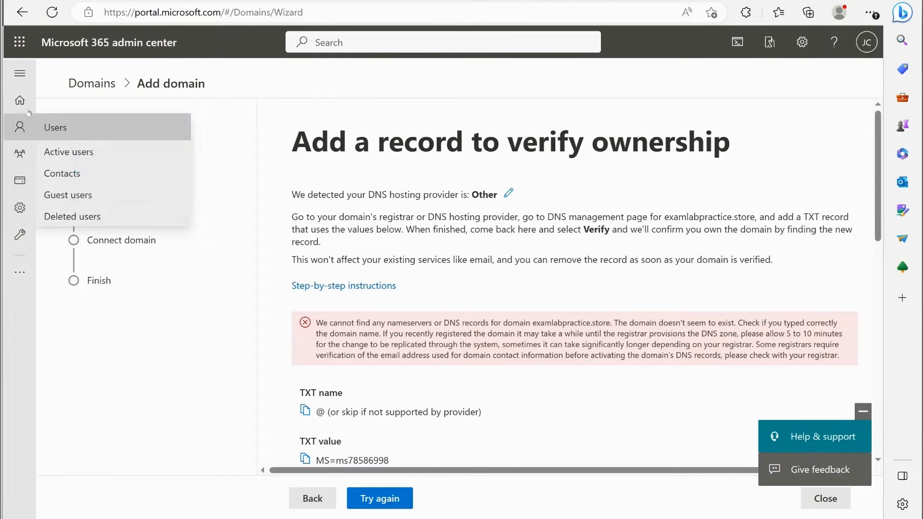
left_click(25, 72)
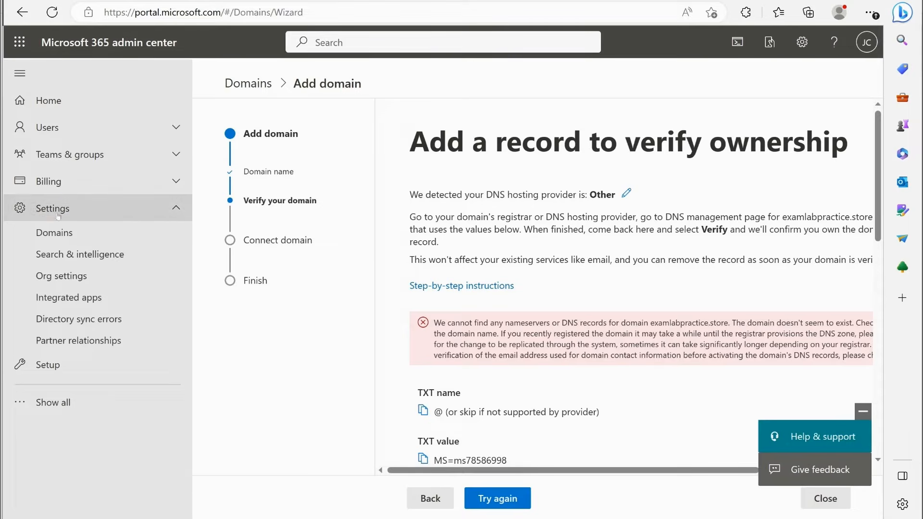
left_click(60, 232)
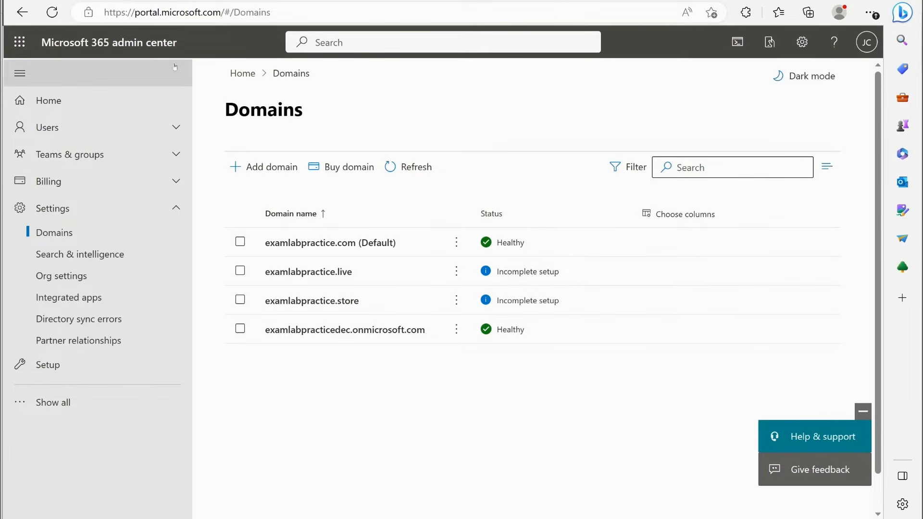
- Go to portal.azure.com and open the Azure Active Directory overview of Exam Lab Practice
left_click(271, 13)
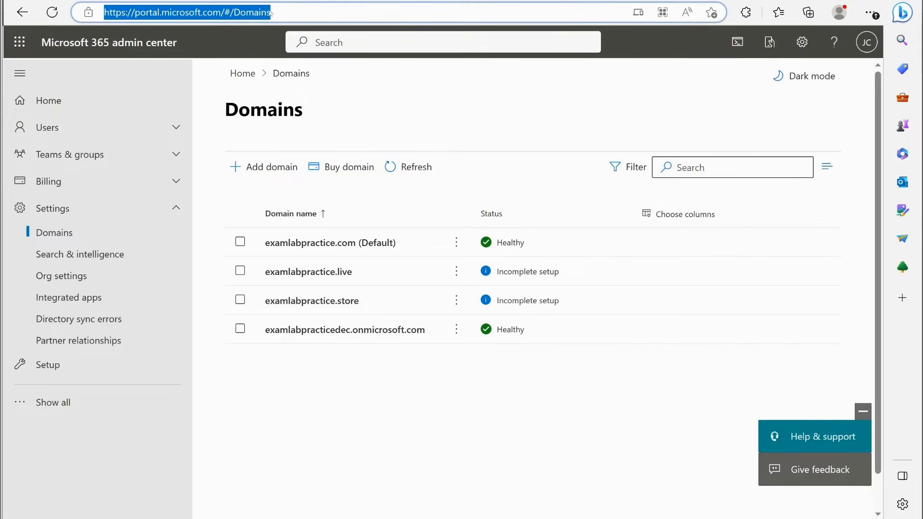
type("portal.azure.com")
key("Return")
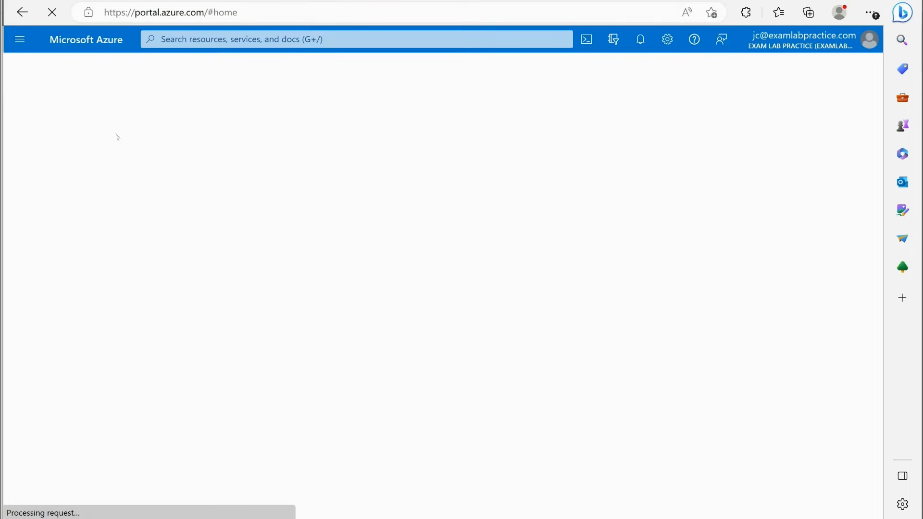
left_click(21, 41)
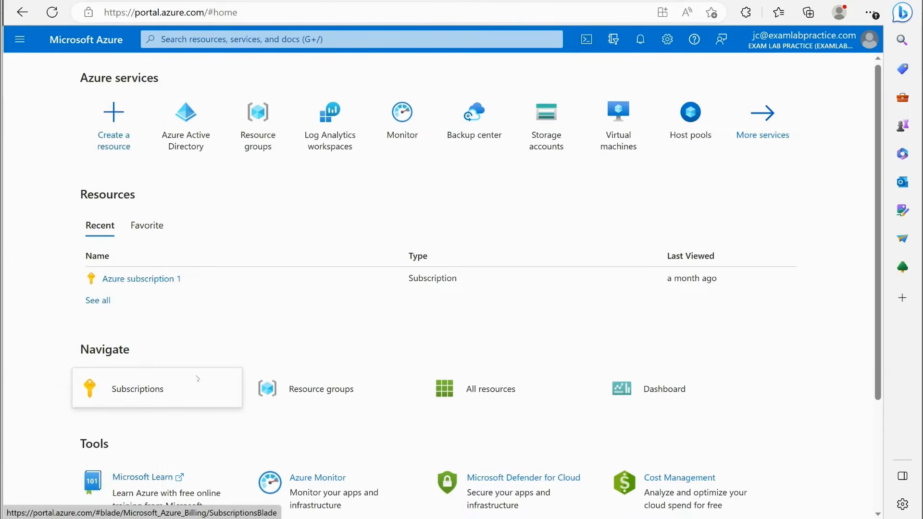
left_click(135, 371)
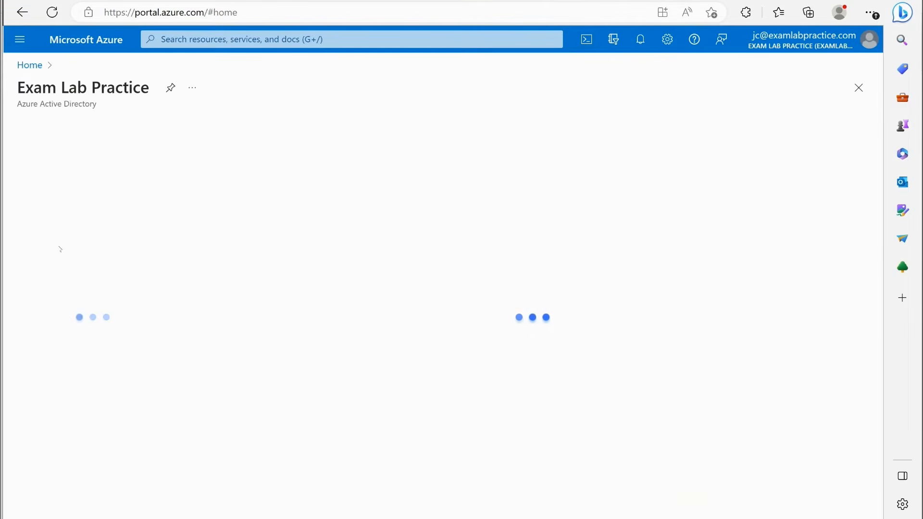
- View the custom domain names of the Exam Lab Practice directory
scroll(79, 221, "down", 4)
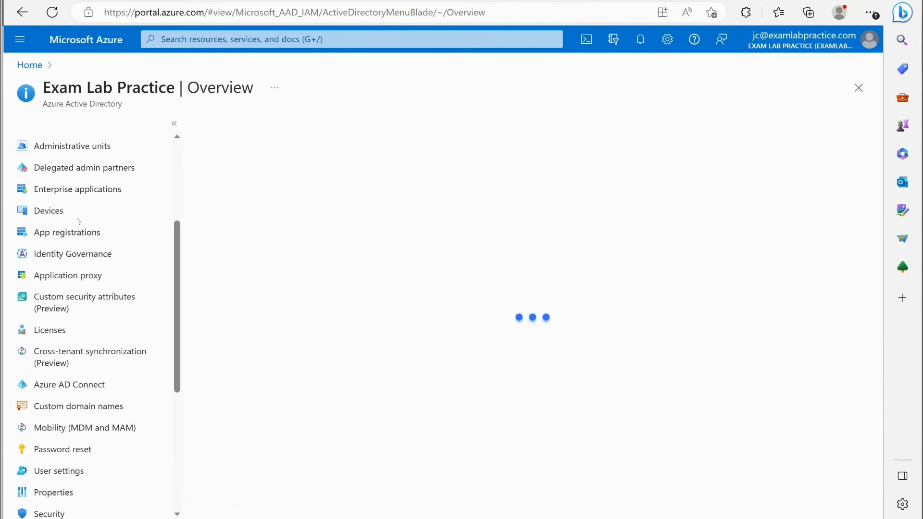
scroll(81, 226, "down", 2)
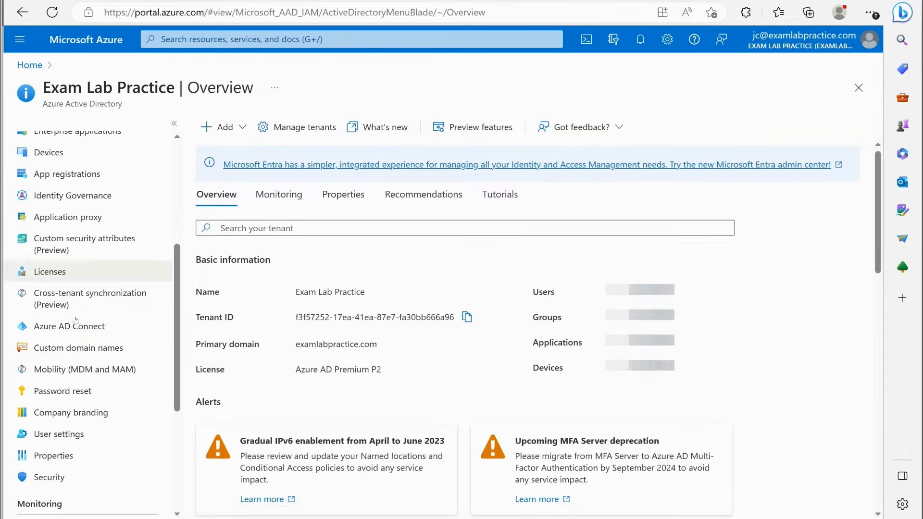
left_click(82, 354)
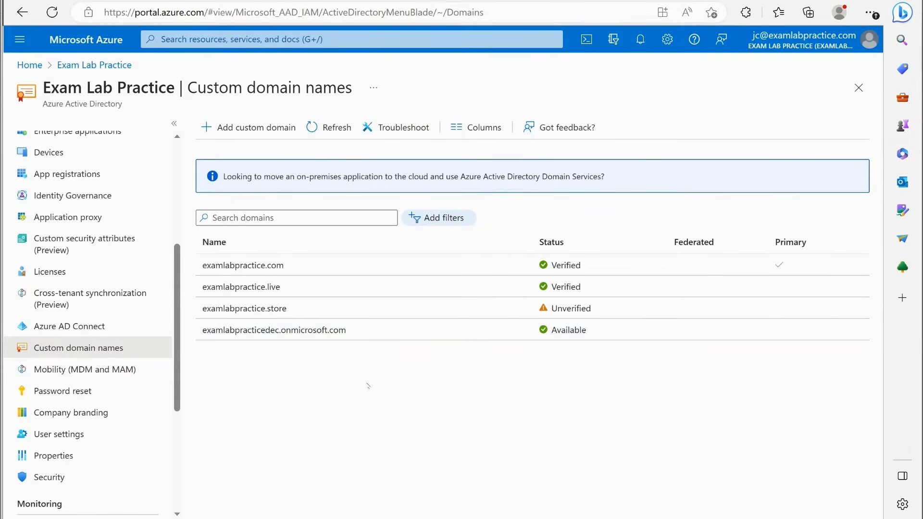
scroll(97, 326, "up", 5)
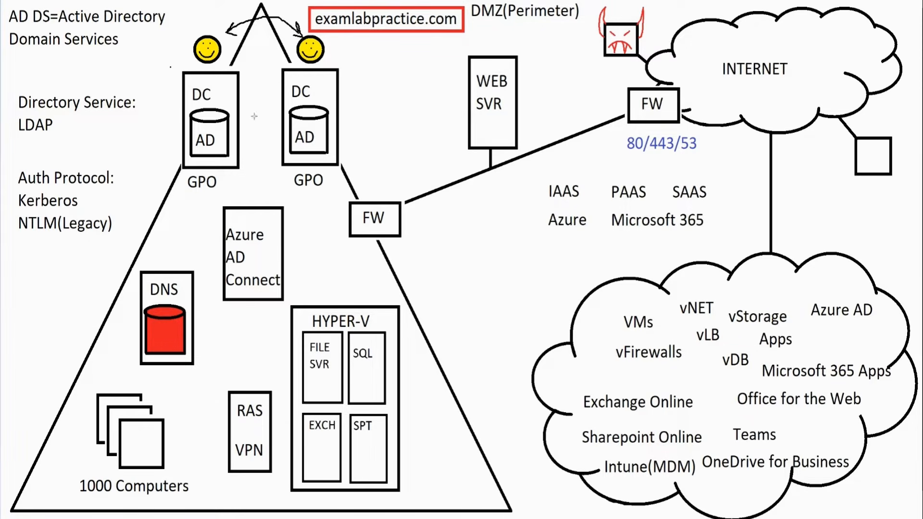
left_click_drag(130, 262, 203, 381)
left_click(203, 381)
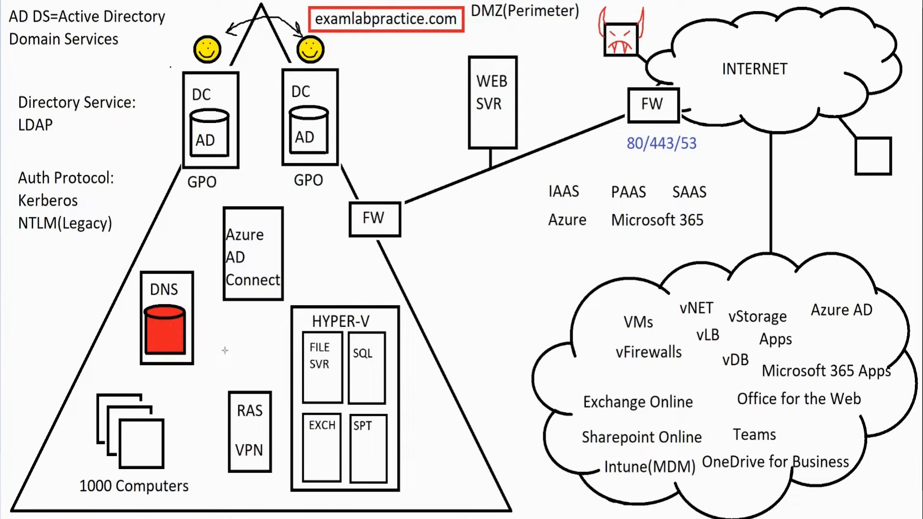
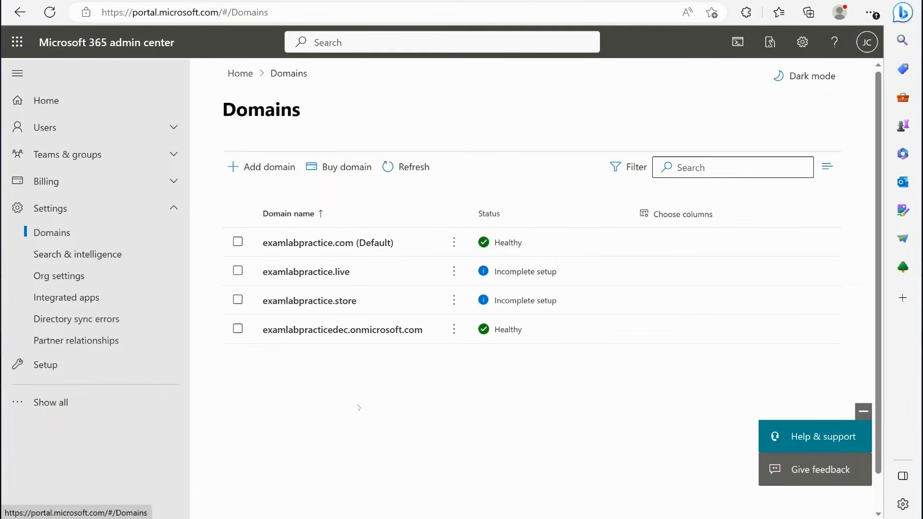
- Continue the setup of the examlabpractice.live domain as far as the page for adding your own DNS records
left_click(295, 272)
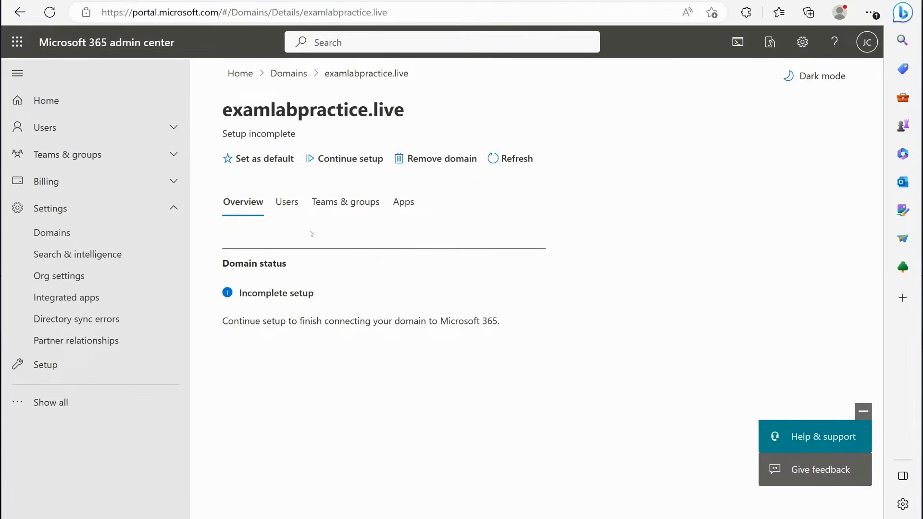
left_click(345, 159)
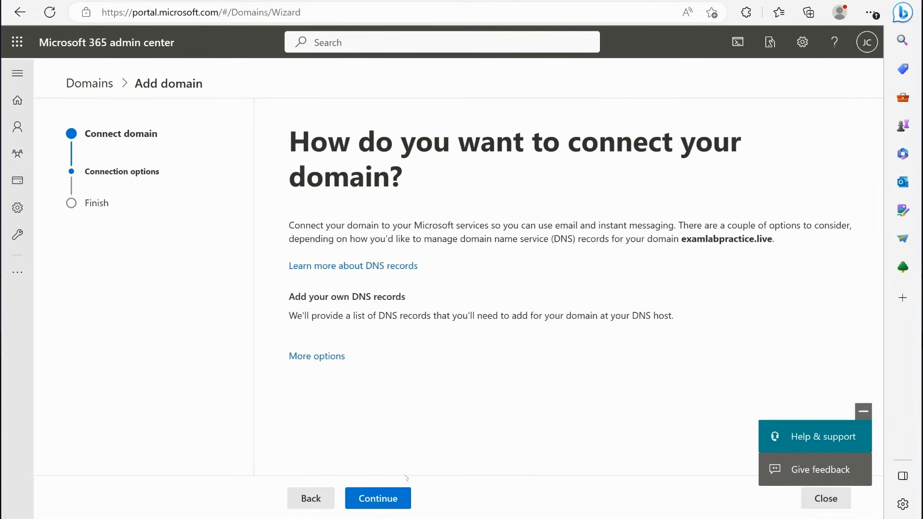
left_click(400, 496)
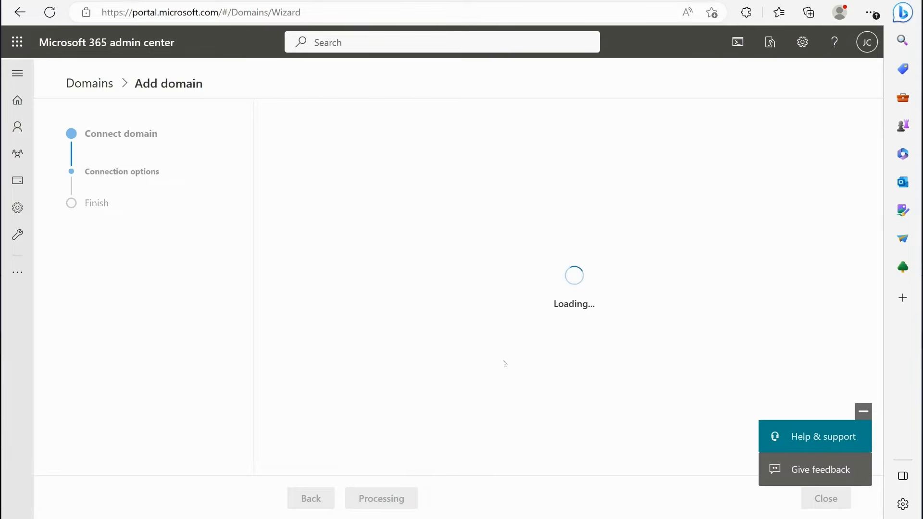
scroll(533, 318, "down", 3)
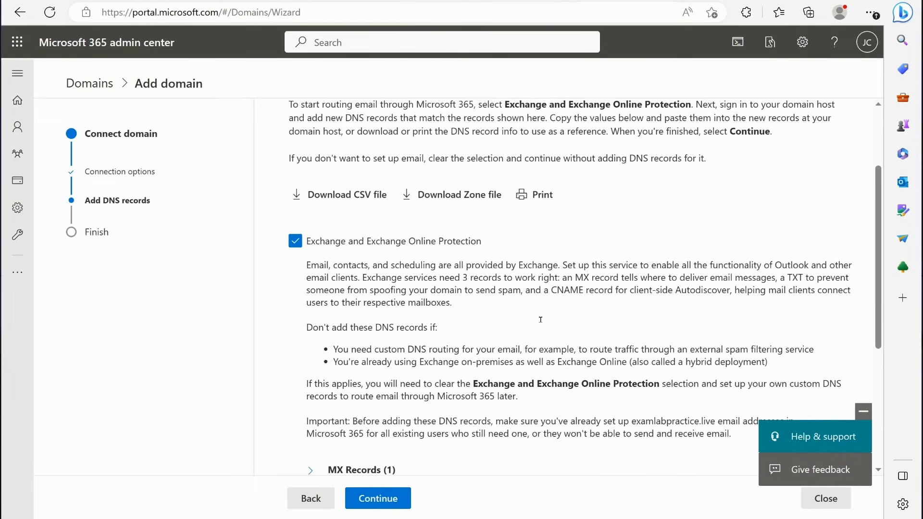
scroll(540, 319, "down", 2)
scroll(478, 285, "up", 2)
scroll(416, 249, "down", 4)
- Expand and review the expected MX, CNAME and TXT records for examlabpractice.live
left_click(310, 245)
scroll(511, 279, "down", 1)
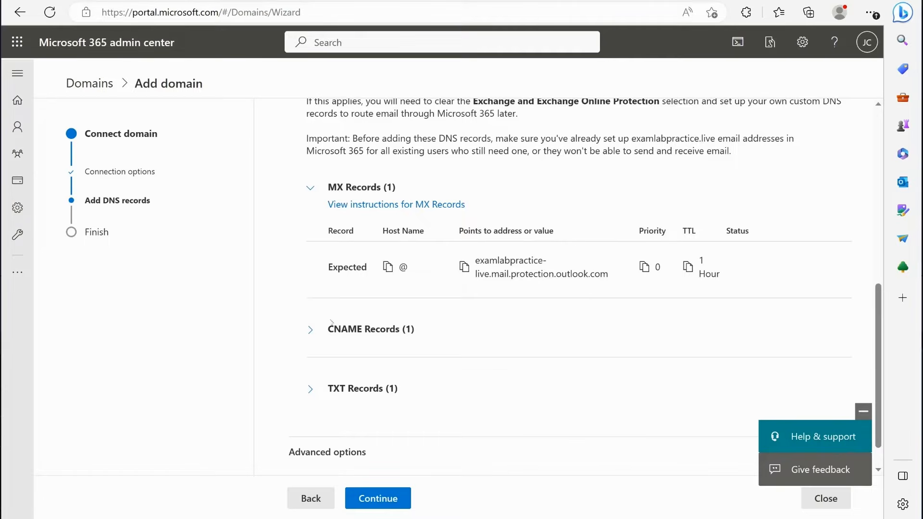
scroll(310, 330, "down", 1)
left_click(312, 296)
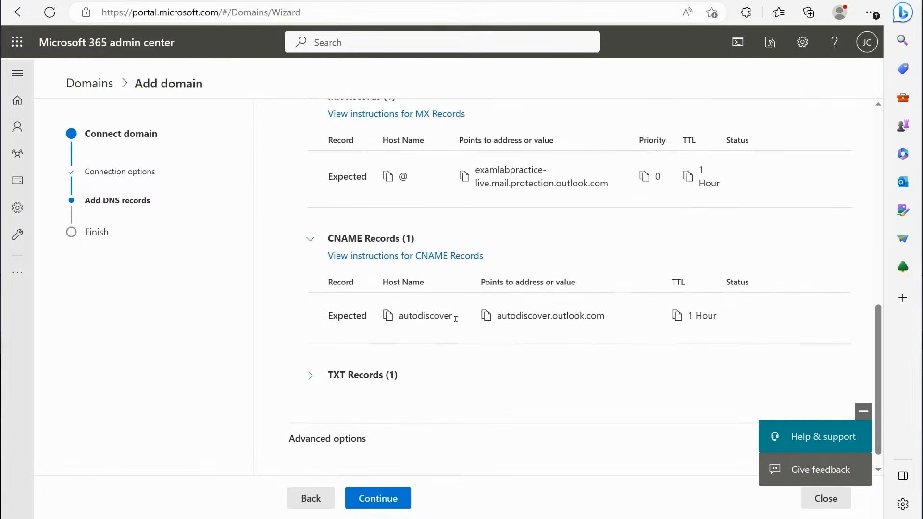
left_click(310, 375)
scroll(310, 376, "down", 2)
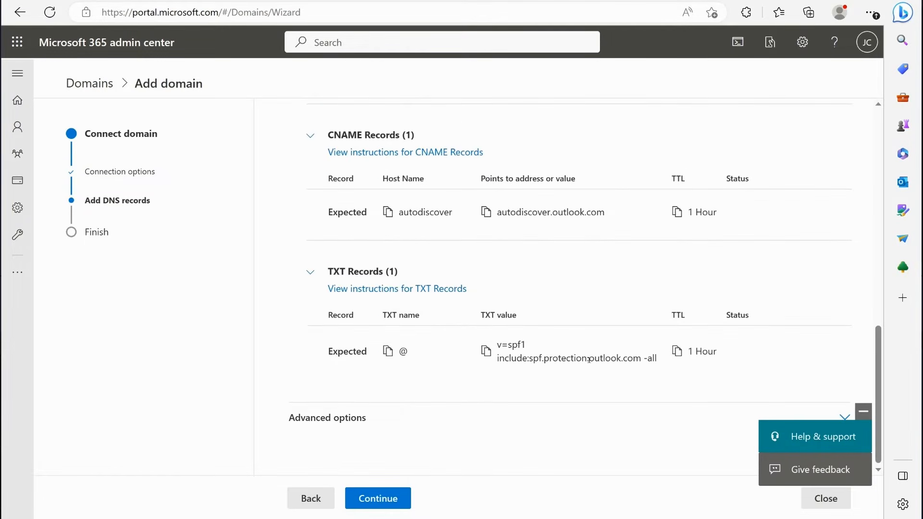
scroll(589, 359, "up", 2)
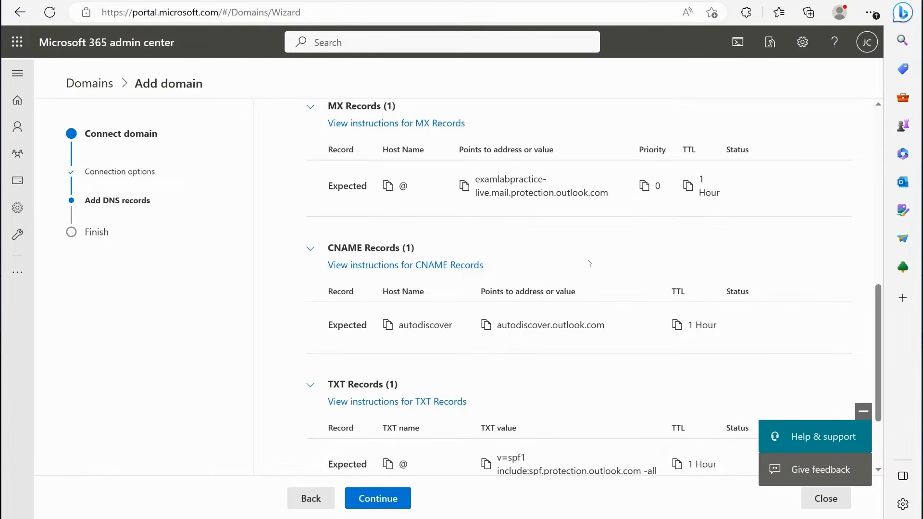
scroll(513, 306, "down", 1)
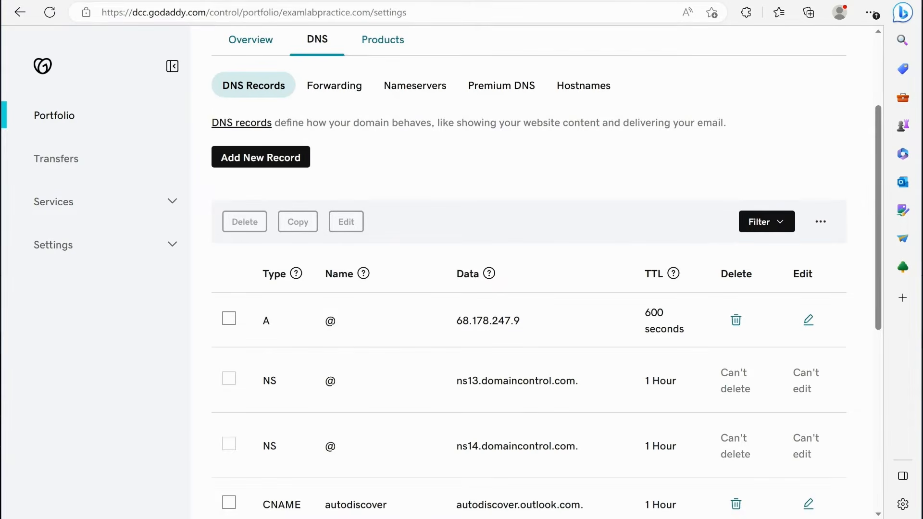
- Switch back to the Microsoft 365 admin center and open the DNS records of examlabpractice.com from the domains list
left_click(432, 1)
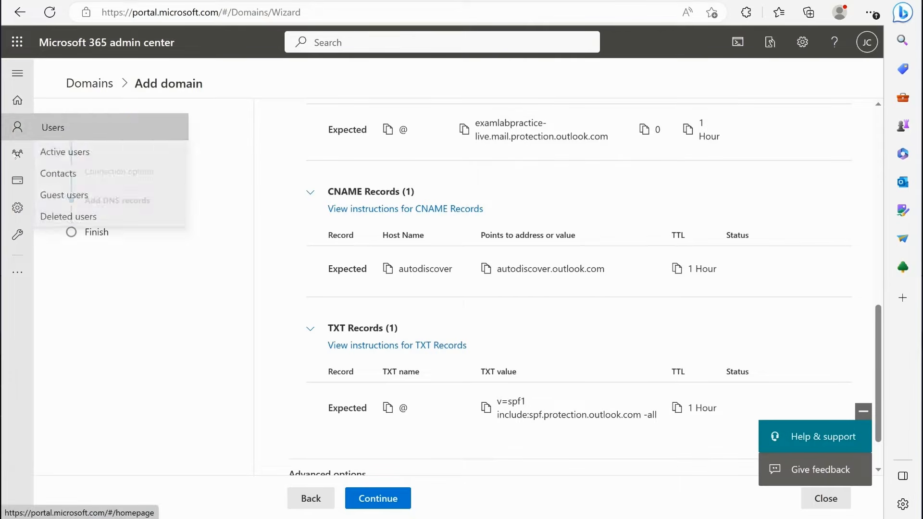
left_click(17, 101)
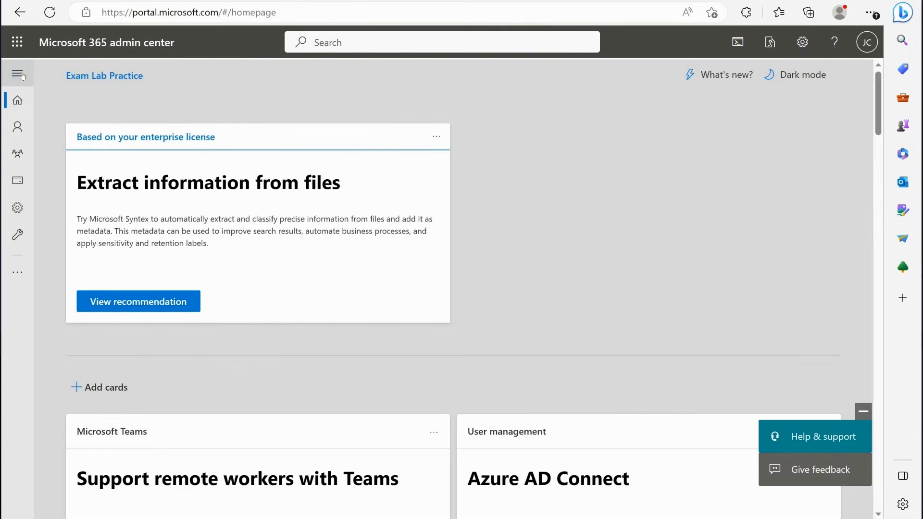
left_click(18, 74)
left_click(55, 233)
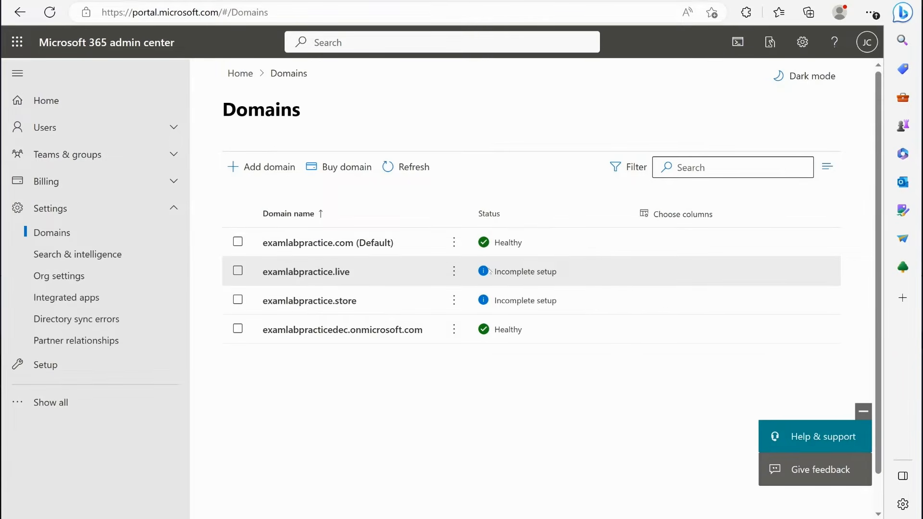
left_click(313, 243)
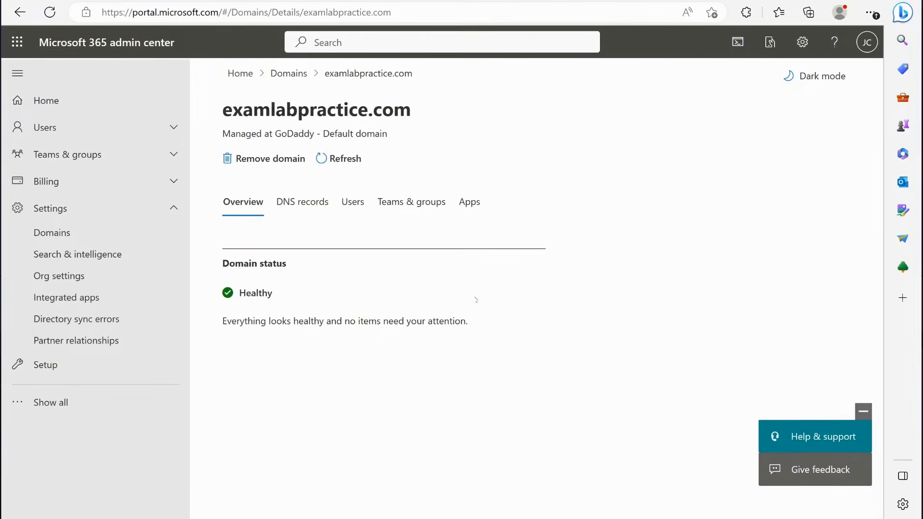
left_click(309, 202)
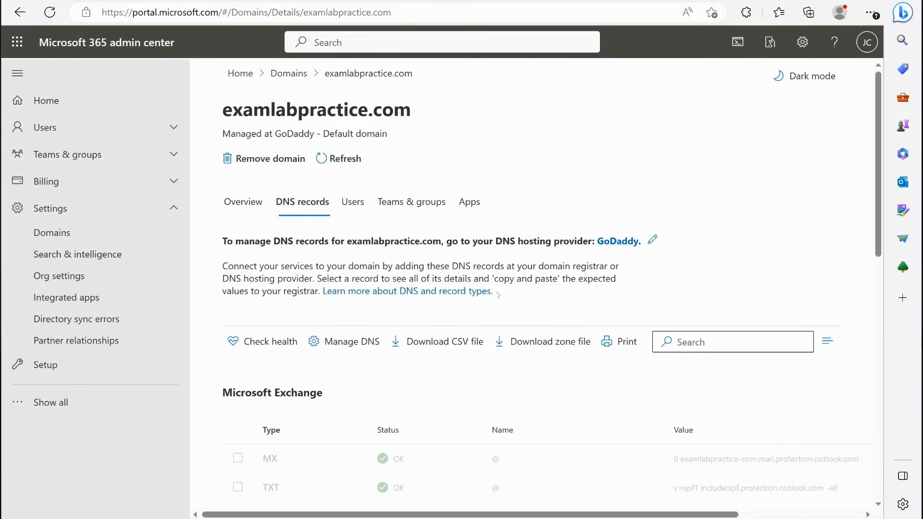
- Examine examlabpractice.com's DNS records for Microsoft Exchange, Skype for Business, and Basic Mobility & Security
scroll(487, 293, "down", 5)
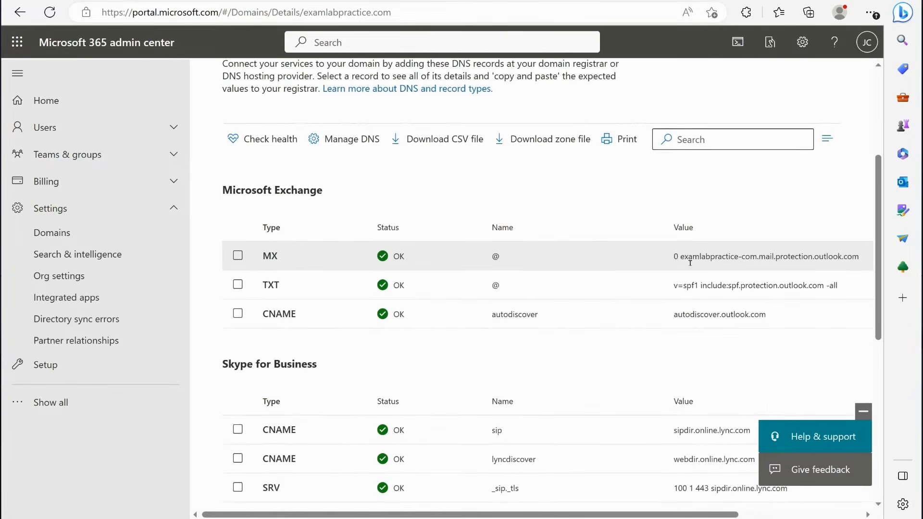
scroll(686, 288, "down", 2)
scroll(687, 298, "up", 6)
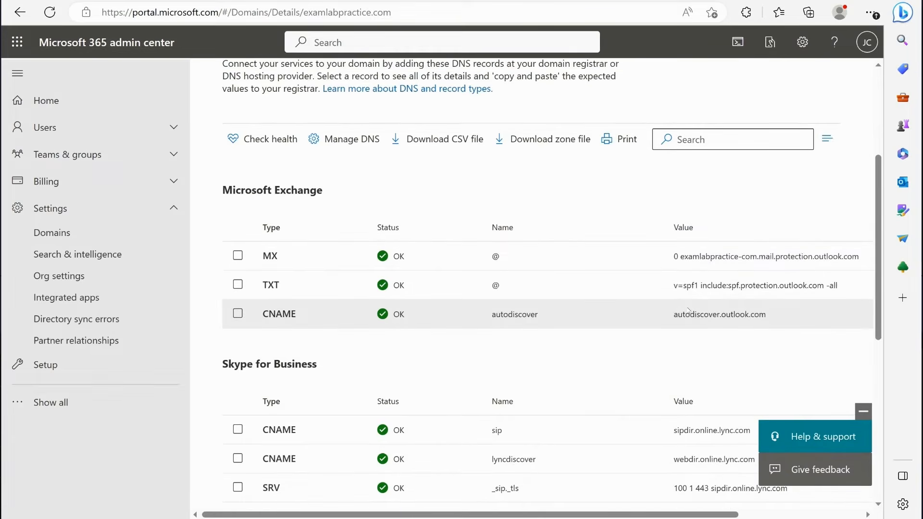
scroll(687, 310, "down", 2)
scroll(625, 298, "up", 6)
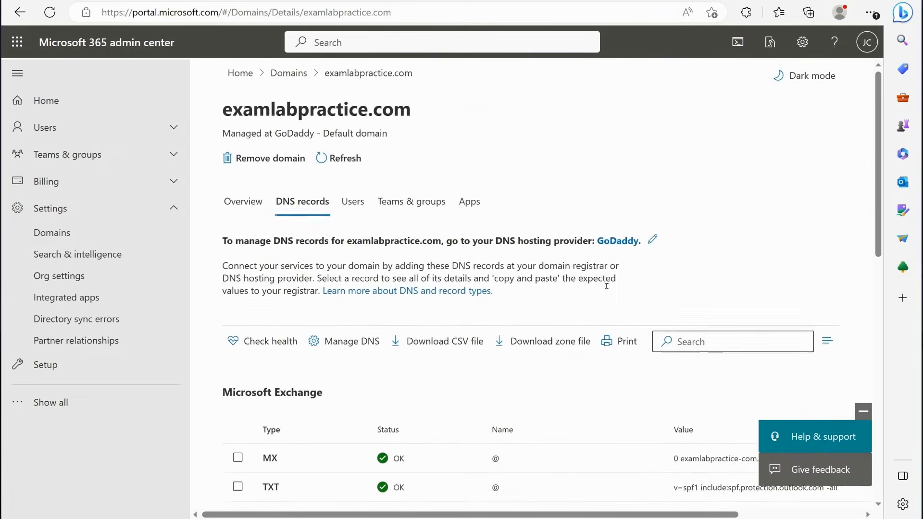
scroll(563, 284, "down", 6)
scroll(289, 241, "down", 3)
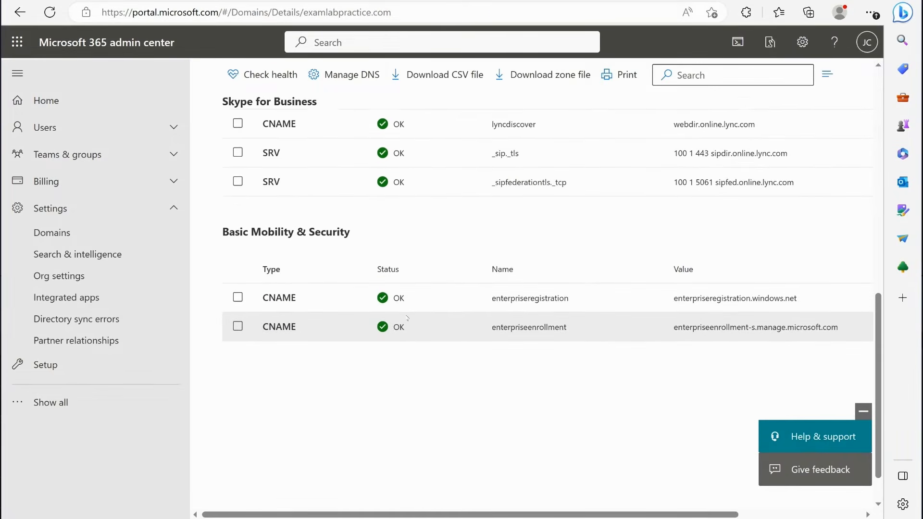
scroll(339, 278, "up", 2)
scroll(366, 289, "down", 2)
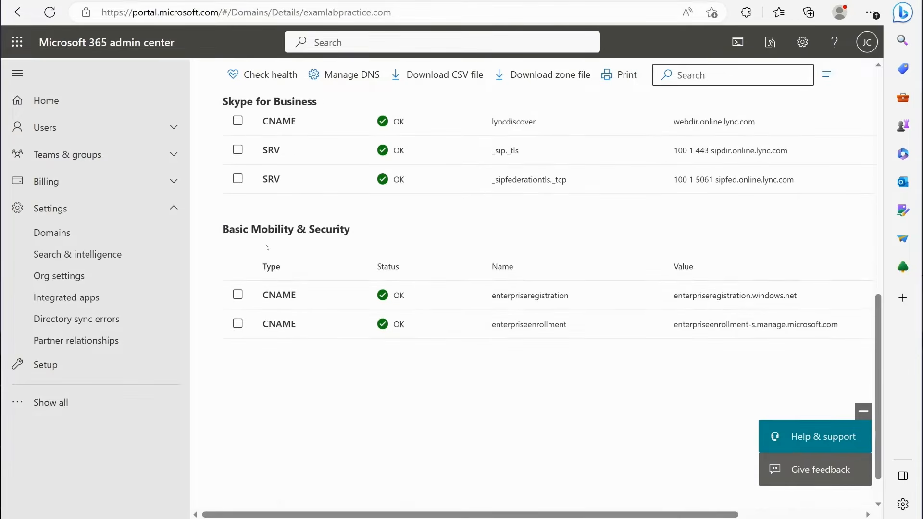
scroll(379, 288, "down", 1)
scroll(554, 338, "up", 4)
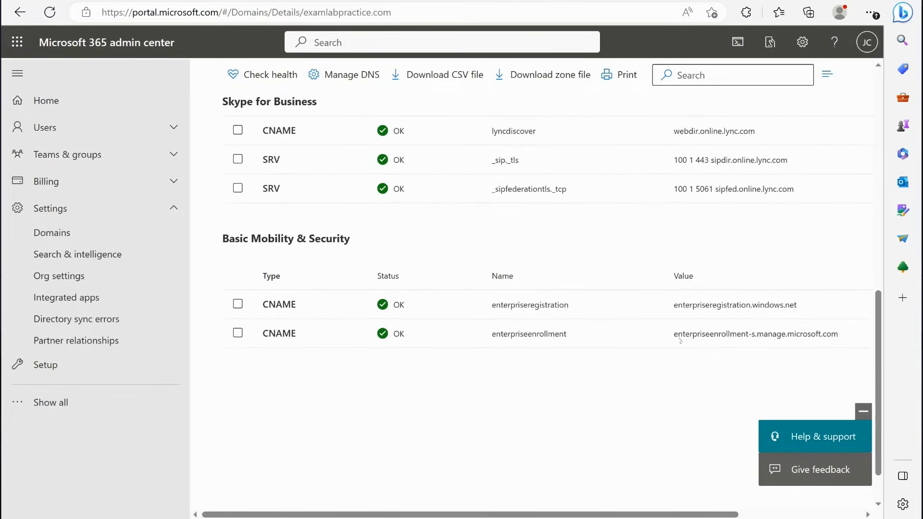
scroll(573, 348, "down", 4)
scroll(648, 370, "up", 5)
scroll(647, 370, "up", 3)
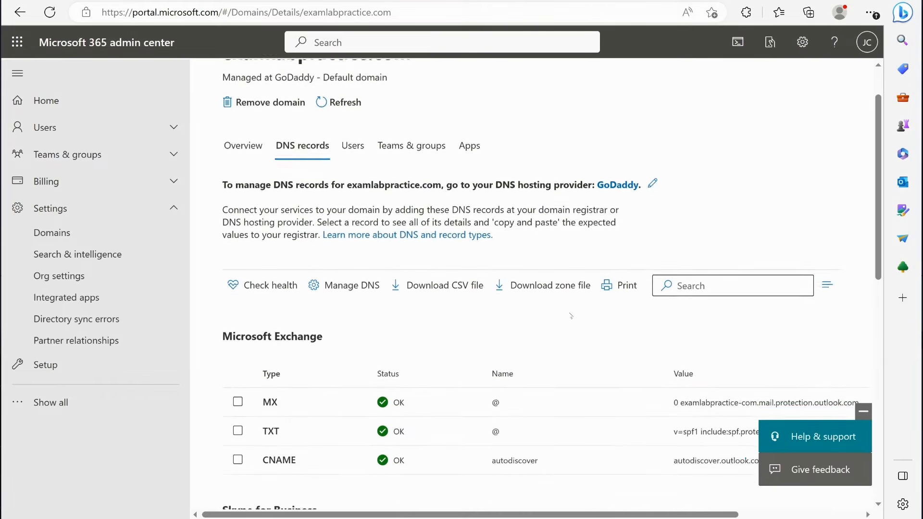
scroll(604, 341, "up", 1)
scroll(604, 341, "down", 4)
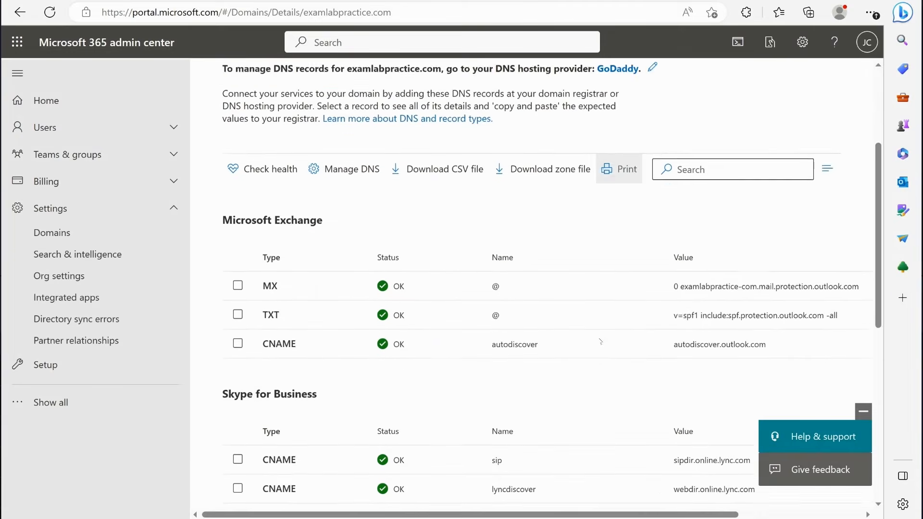
scroll(603, 341, "up", 4)
scroll(601, 341, "down", 3)
scroll(601, 342, "down", 8)
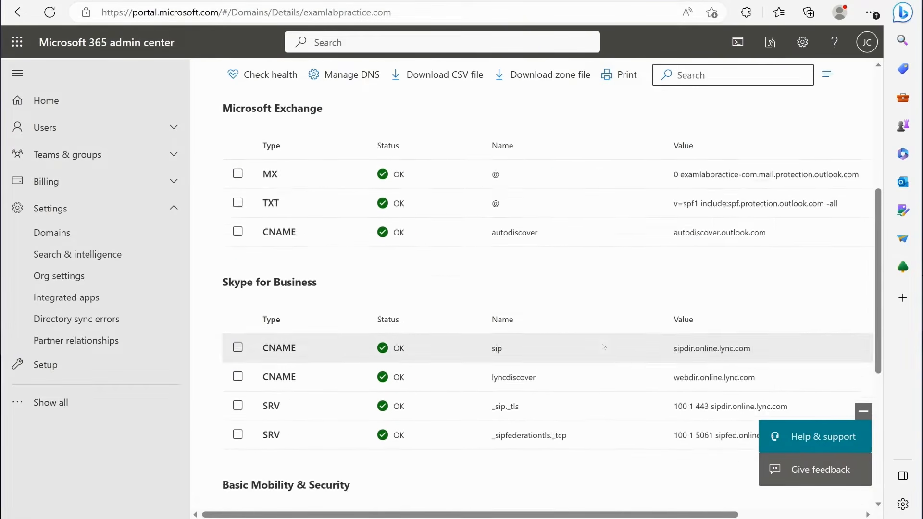
scroll(604, 346, "up", 10)
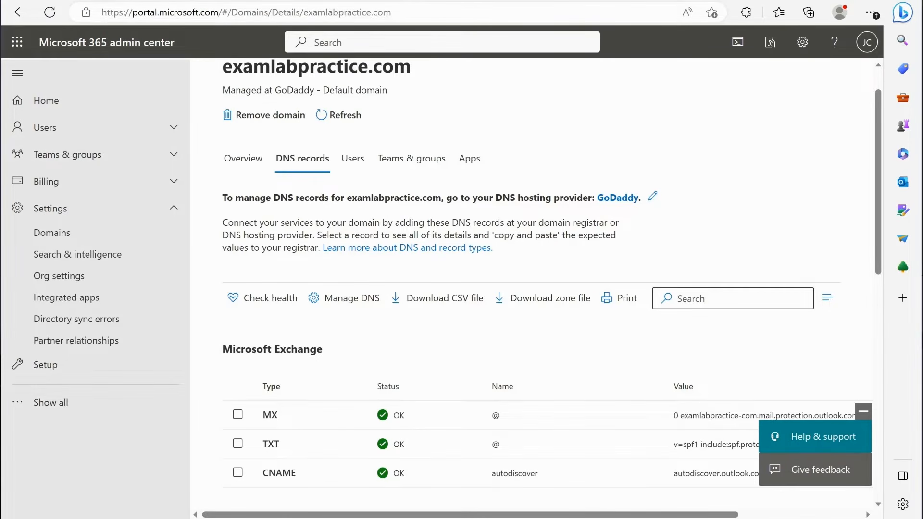
- Switch to the Microsoft Learn article on adding DNS records to connect a domain and review its TXT, MX and CNAME instructions
left_click(458, 1)
scroll(479, 147, "up", 15)
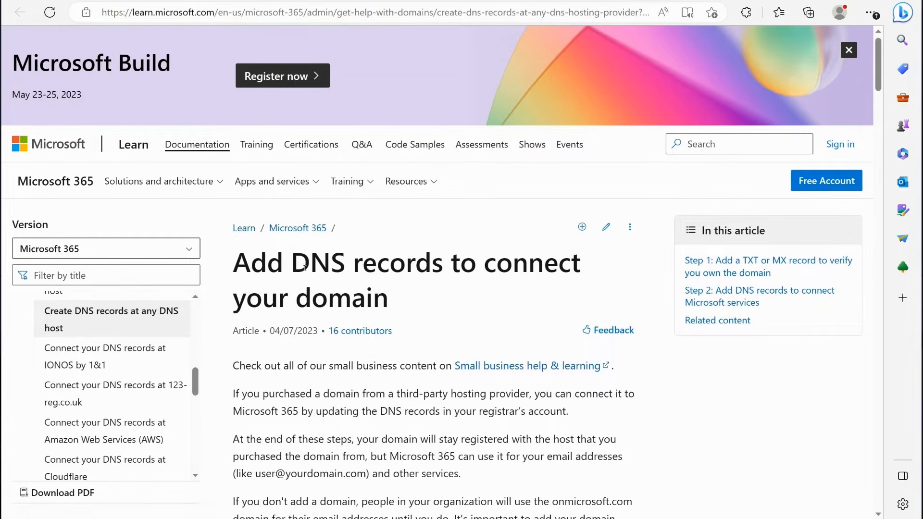
scroll(456, 234, "down", 12)
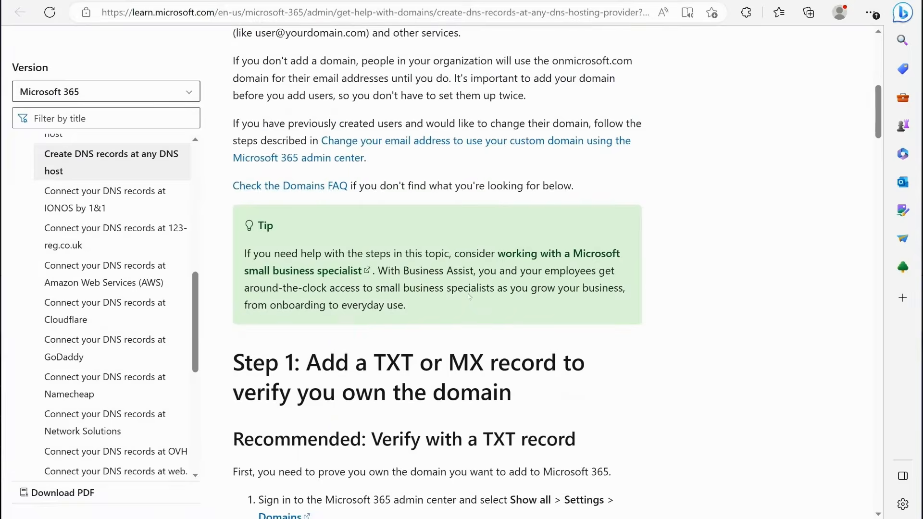
scroll(456, 234, "down", 1)
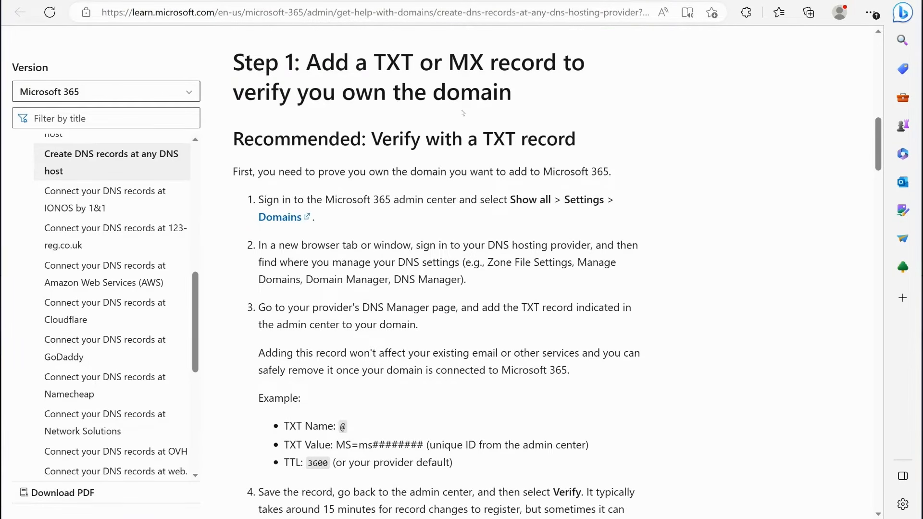
scroll(398, 97, "down", 3)
scroll(394, 80, "up", 3)
scroll(394, 80, "down", 20)
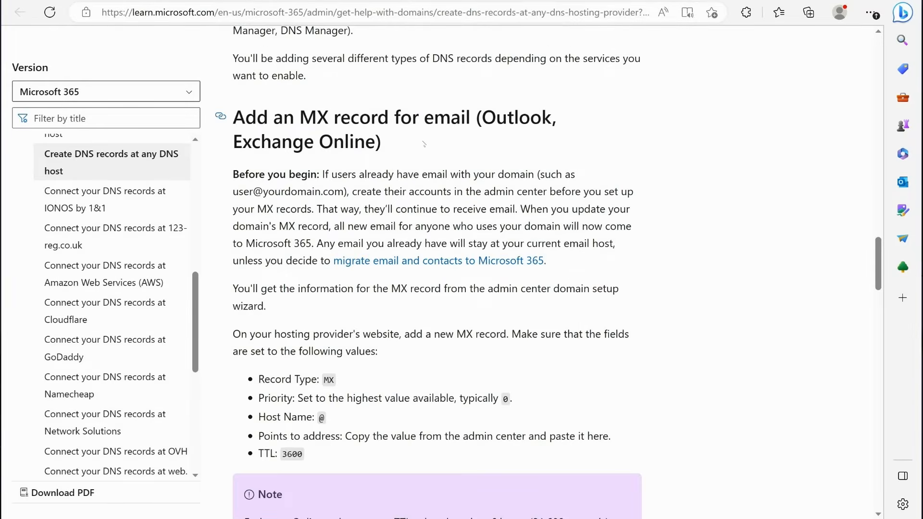
scroll(418, 240, "down", 3)
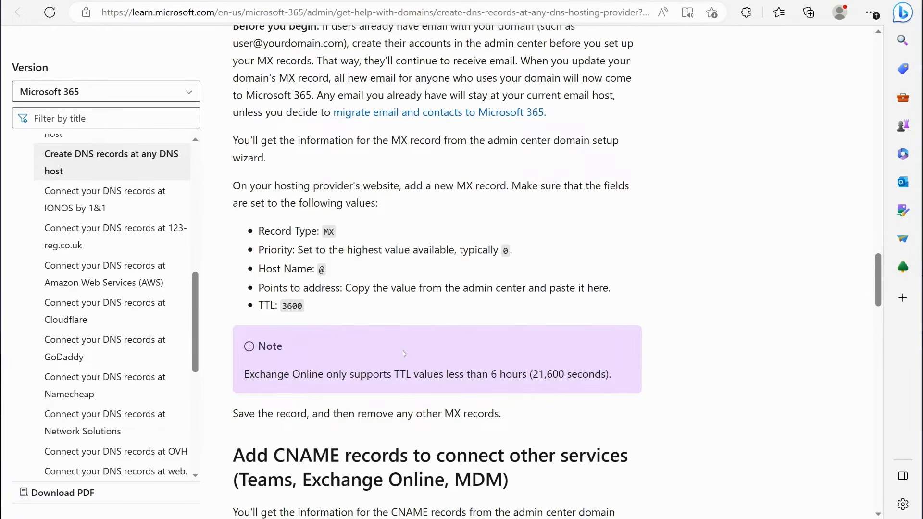
scroll(408, 348, "down", 3)
scroll(413, 344, "down", 2)
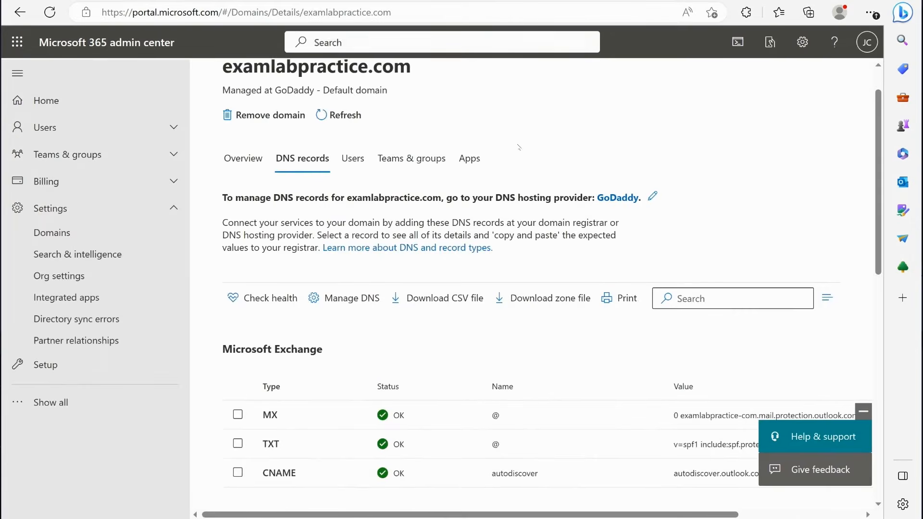
- Open the organization settings and look through the list of services
scroll(472, 240, "down", 4)
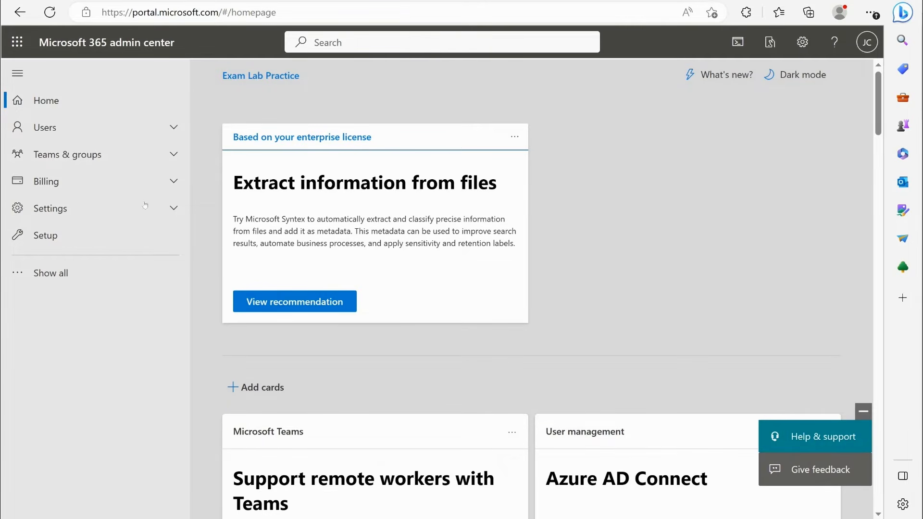
left_click(96, 209)
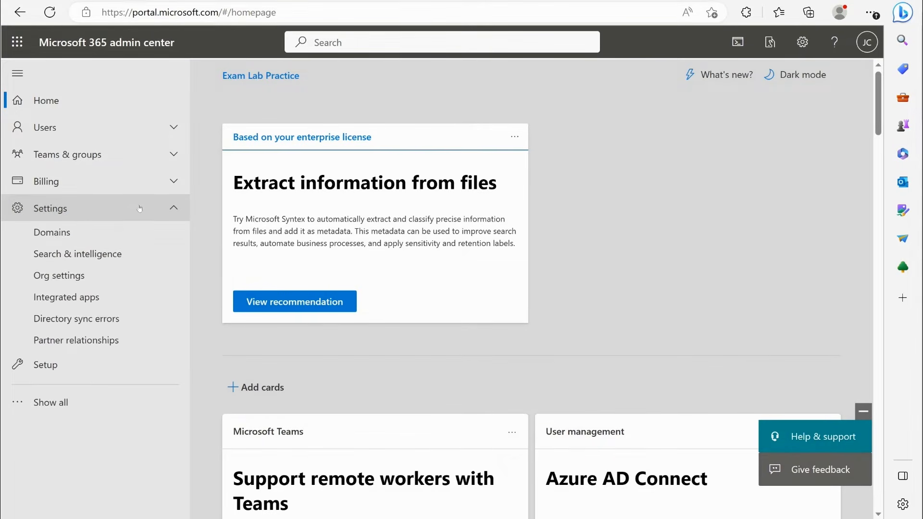
left_click(56, 277)
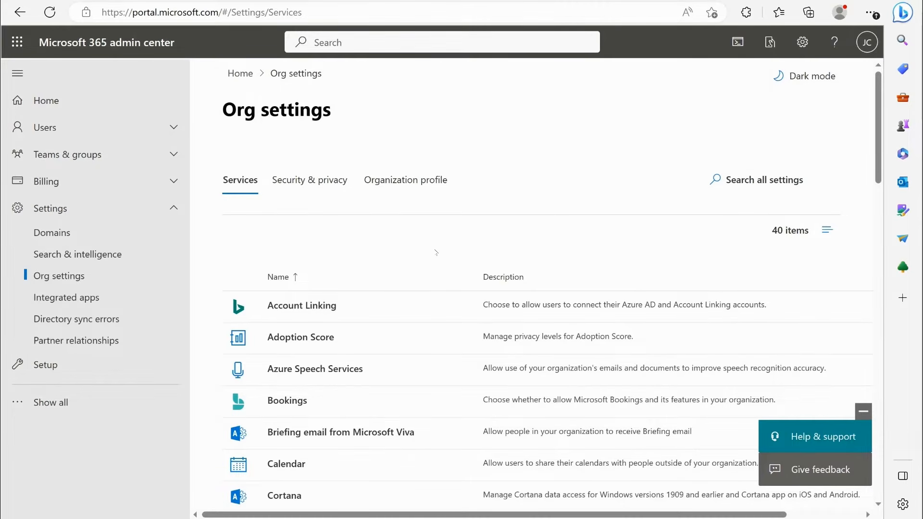
scroll(365, 201, "down", 3)
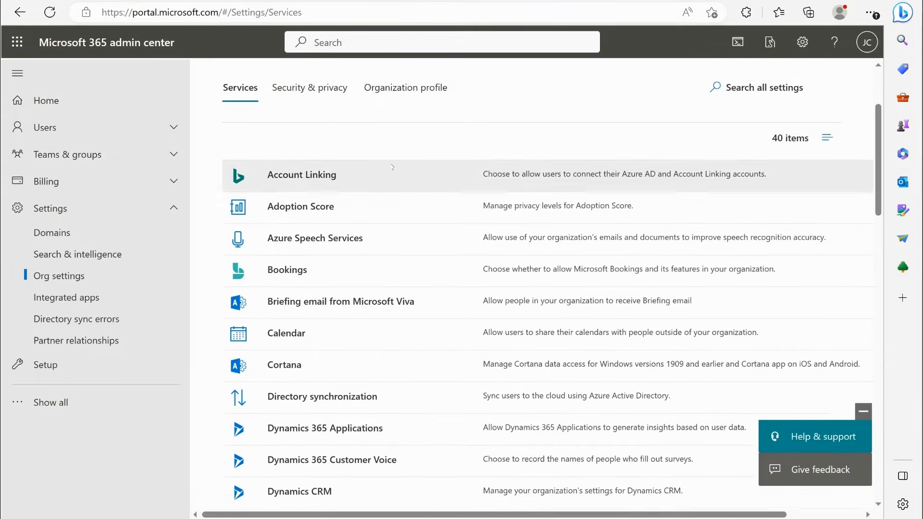
scroll(298, 207, "down", 4)
scroll(307, 222, "down", 2)
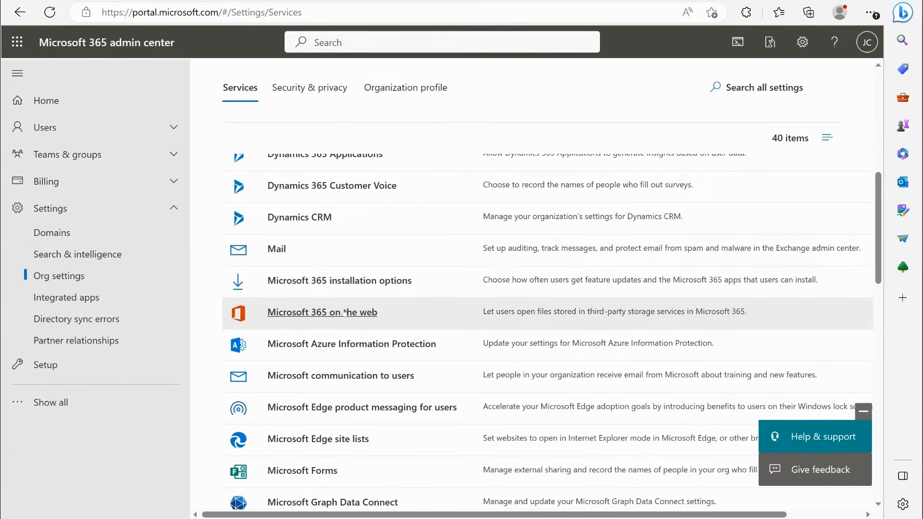
scroll(344, 313, "down", 2)
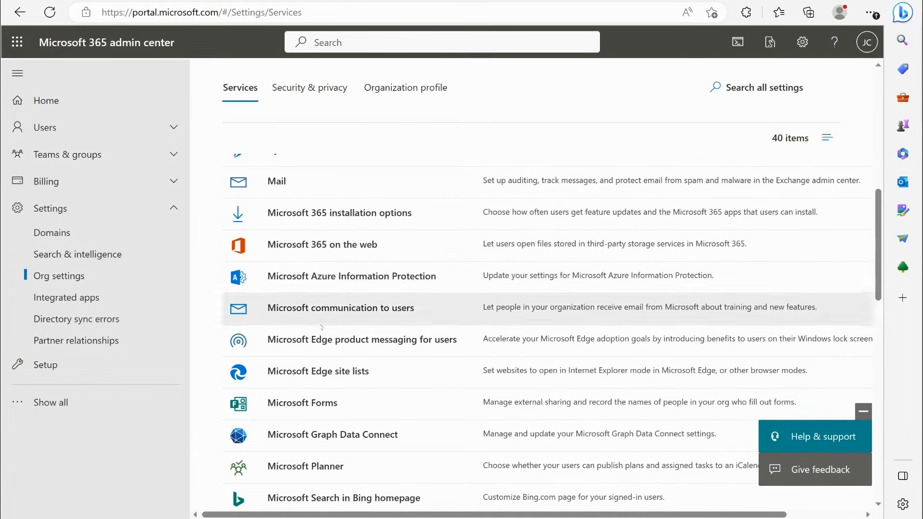
scroll(321, 327, "down", 4)
scroll(336, 366, "up", 7)
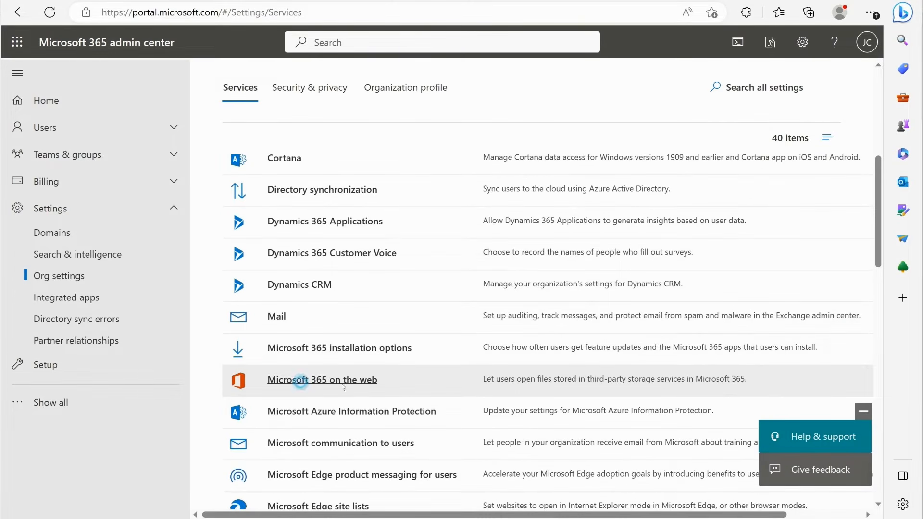
- Open the Microsoft 365 on the web service, review its third-party storage option, and close it without saving
left_click(345, 387)
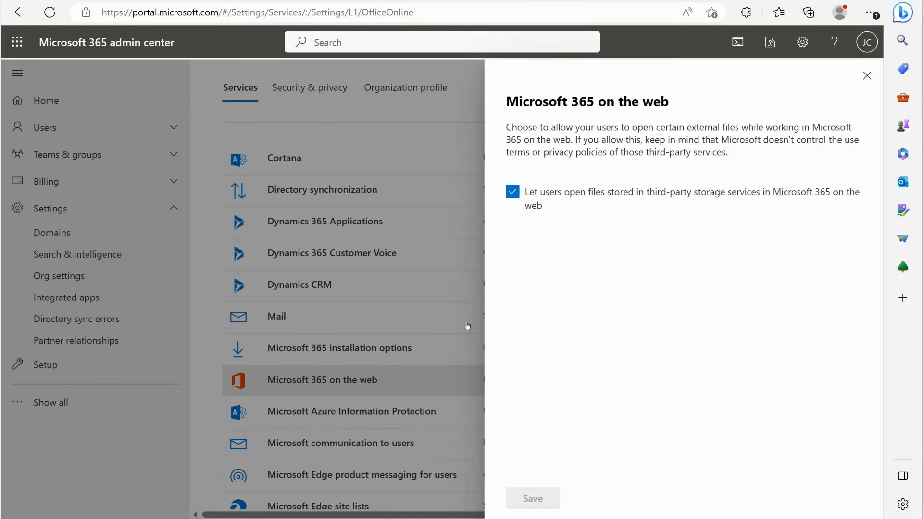
left_click(513, 193)
left_click(521, 192)
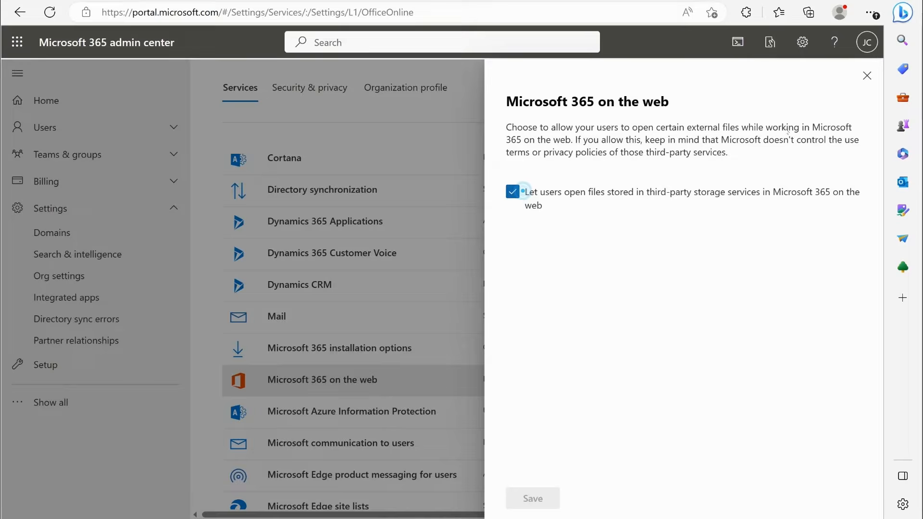
left_click(866, 76)
left_click(361, 297)
- Find Microsoft Teams in the services list and review its license and guest access settings
scroll(340, 284, "down", 4)
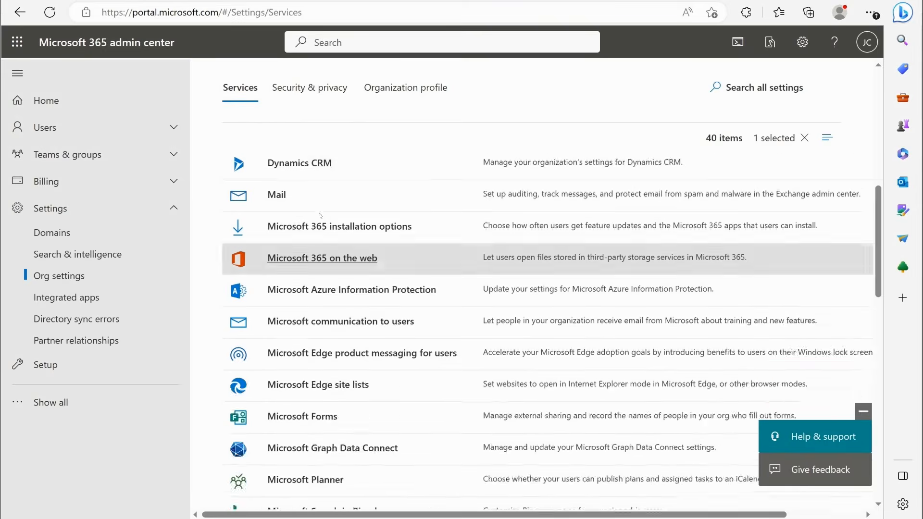
scroll(311, 322, "down", 3)
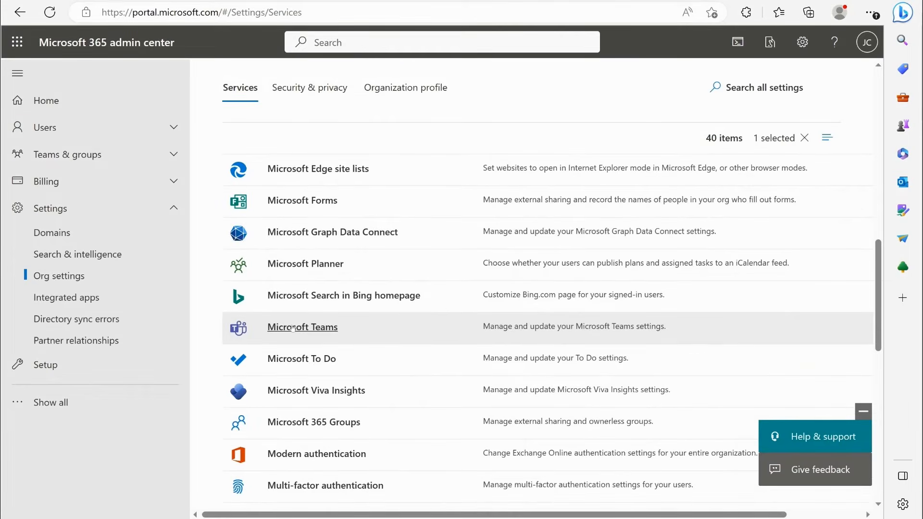
left_click(302, 329)
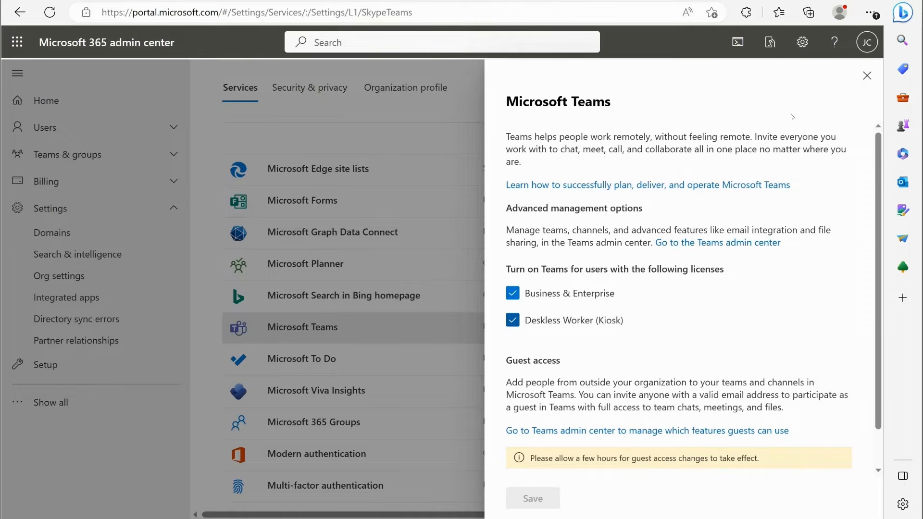
left_click(866, 76)
- Find Sway in the services list and review its sharing and content source settings
scroll(449, 314, "down", 4)
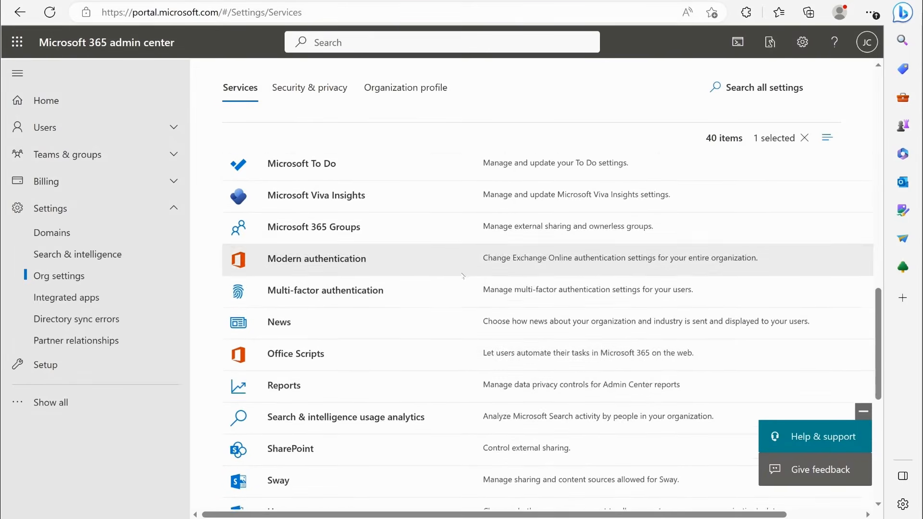
scroll(404, 284, "down", 2)
scroll(404, 284, "down", 4)
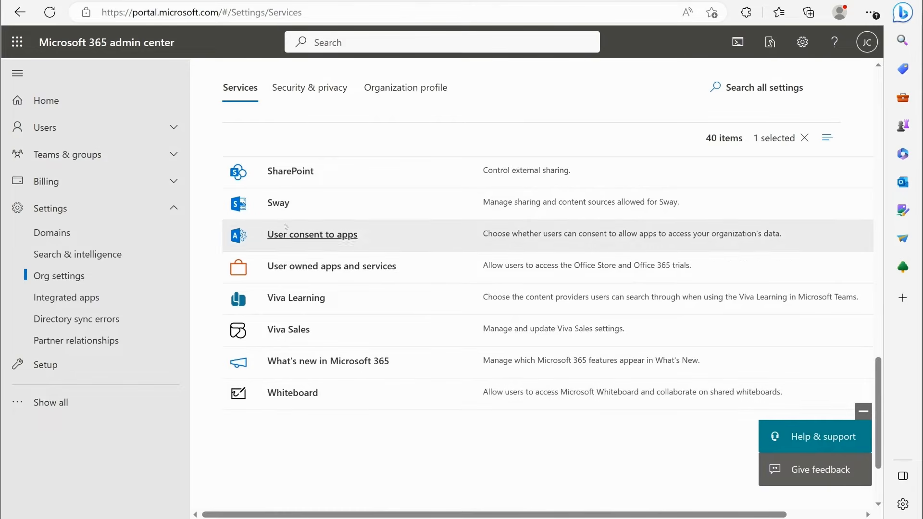
left_click(273, 202)
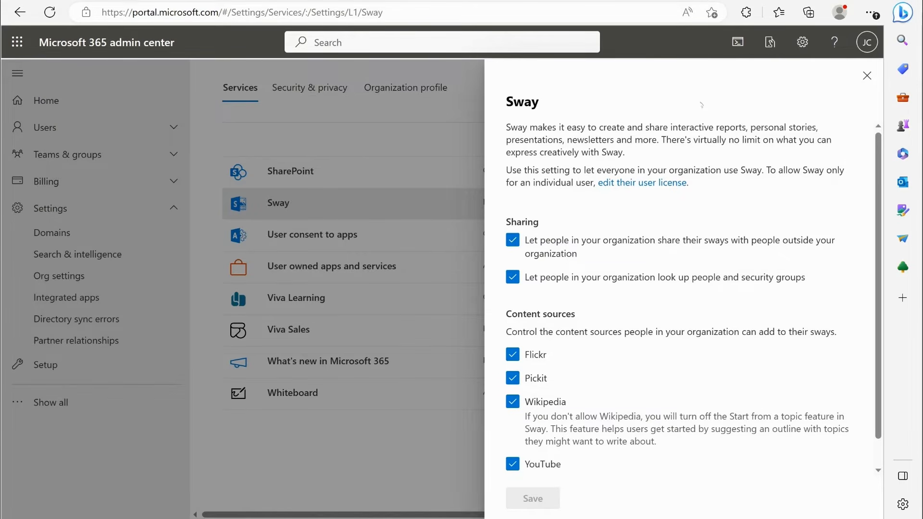
left_click(866, 76)
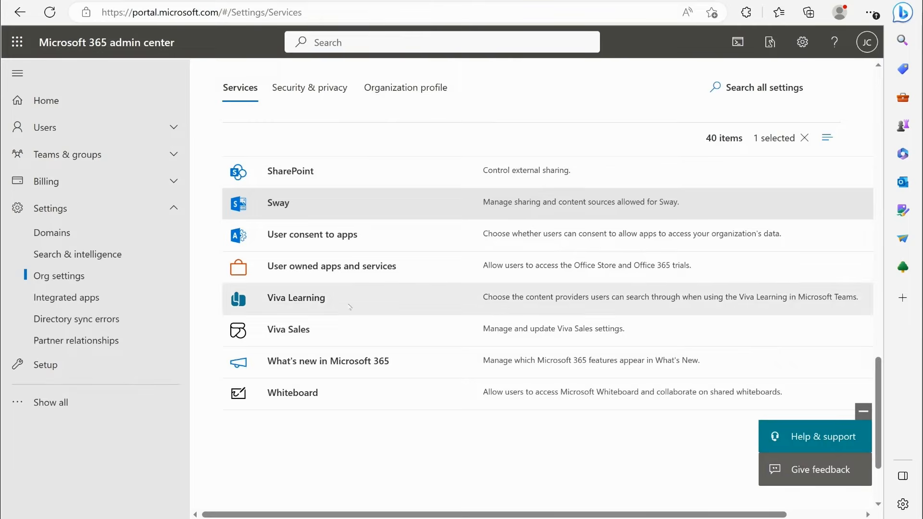
- Show the organization's security and privacy settings and review the Bing data collection option
scroll(308, 432, "up", 2)
scroll(307, 444, "up", 20)
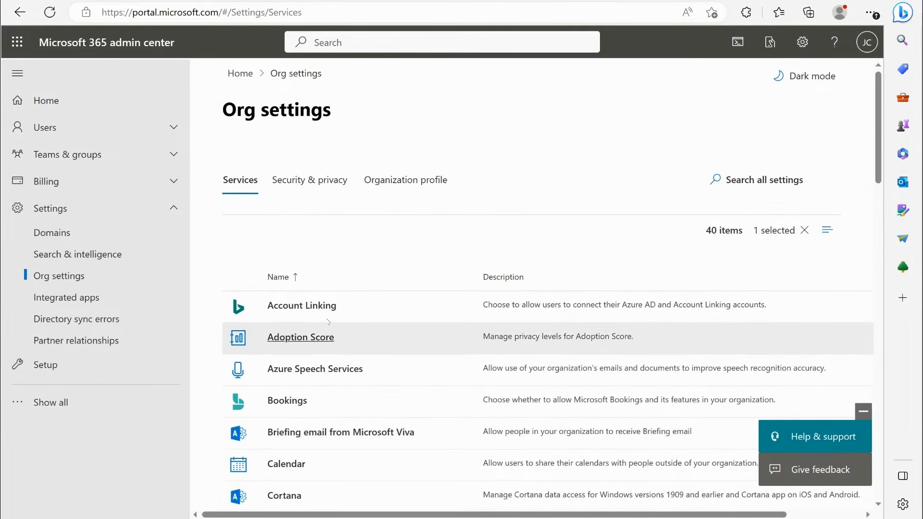
left_click(302, 186)
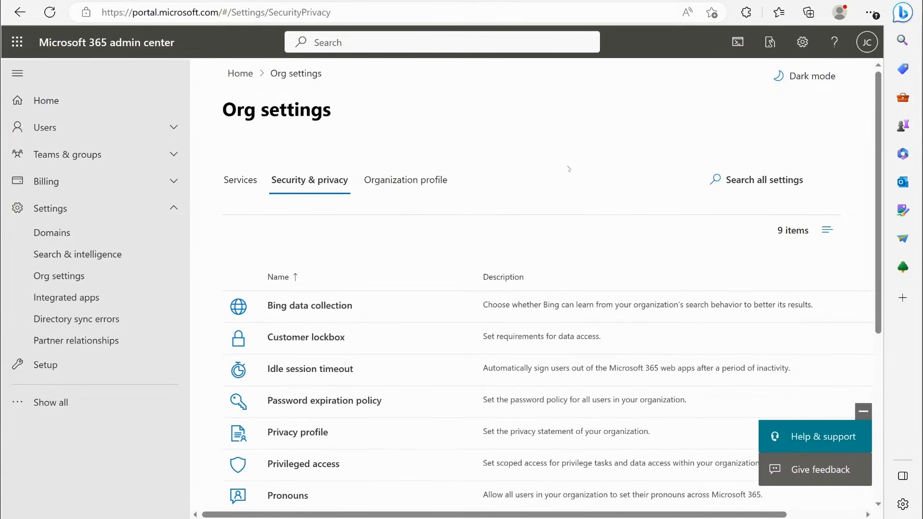
scroll(569, 168, "down", 3)
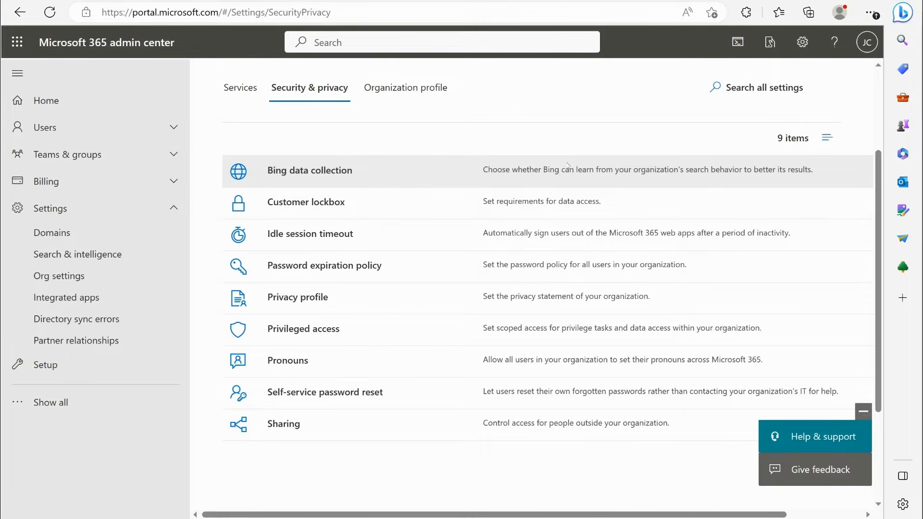
left_click_drag(303, 171, 307, 171)
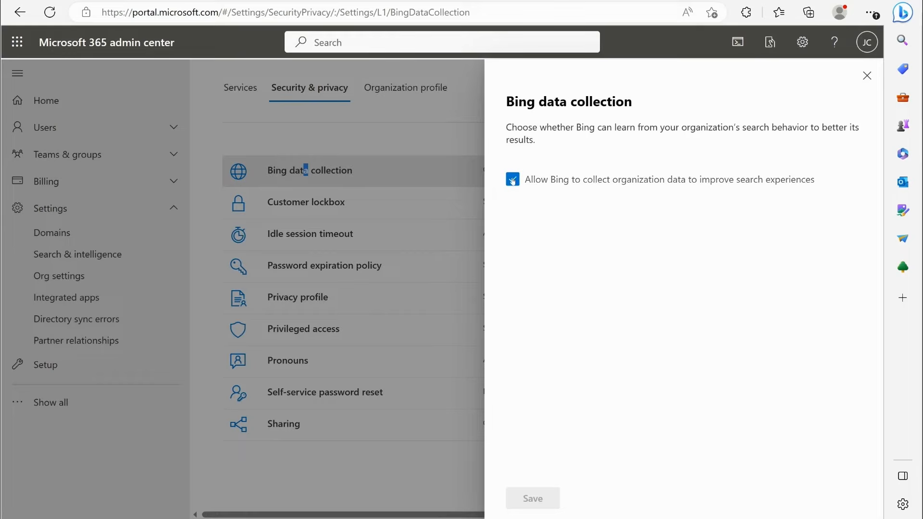
left_click(867, 76)
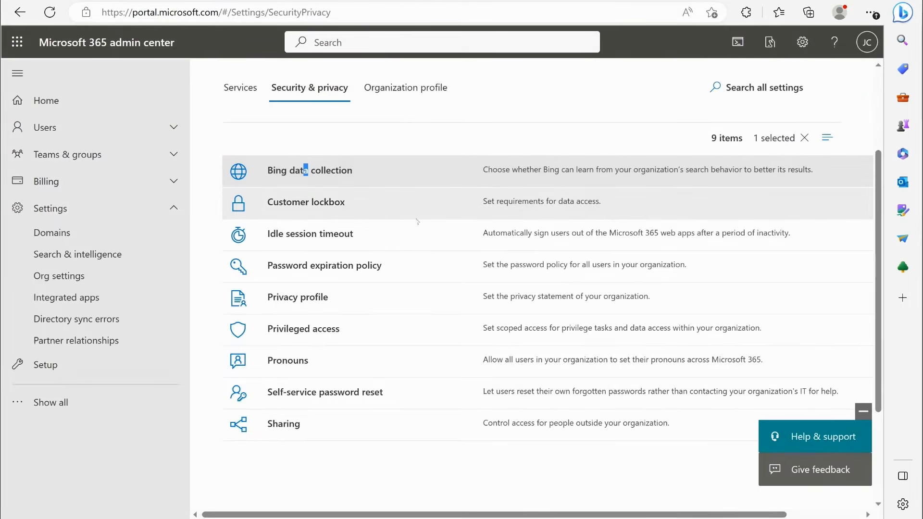
- Review the Customer lockbox approval option and the Idle session timeout option, closing each without changes
left_click(323, 203)
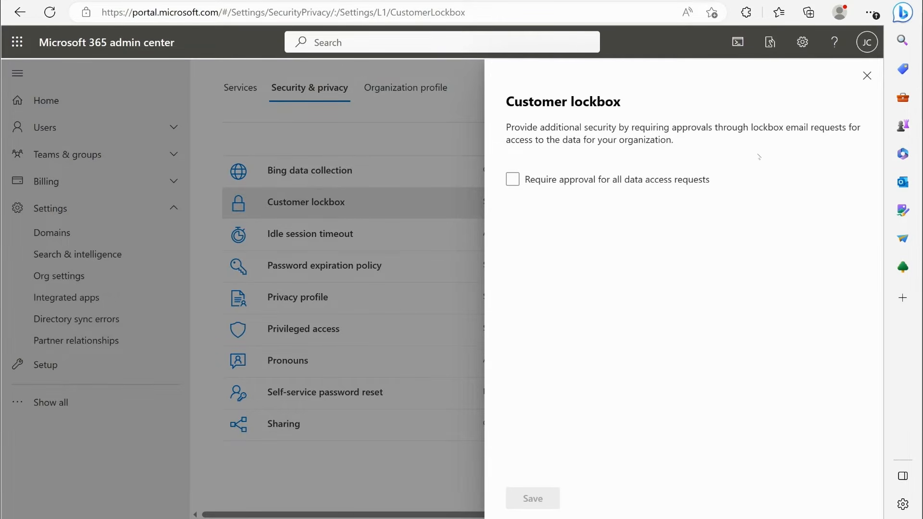
left_click(866, 76)
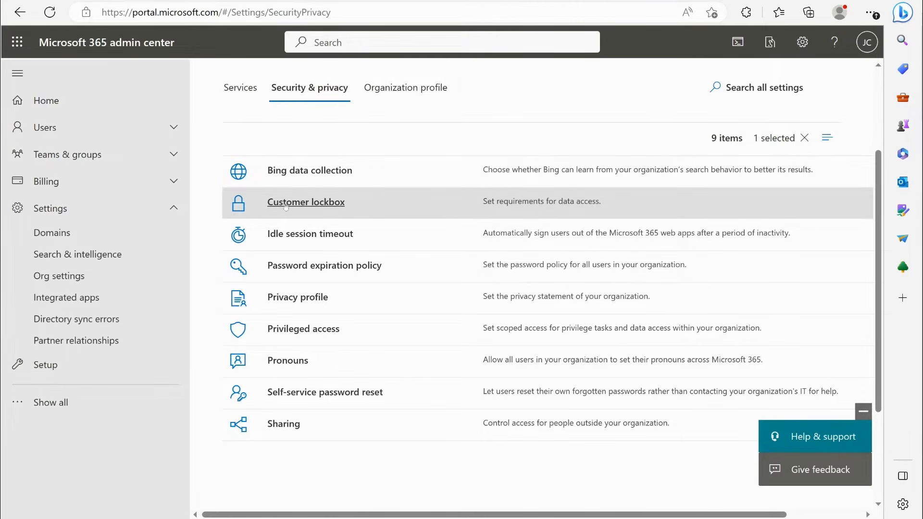
left_click(310, 236)
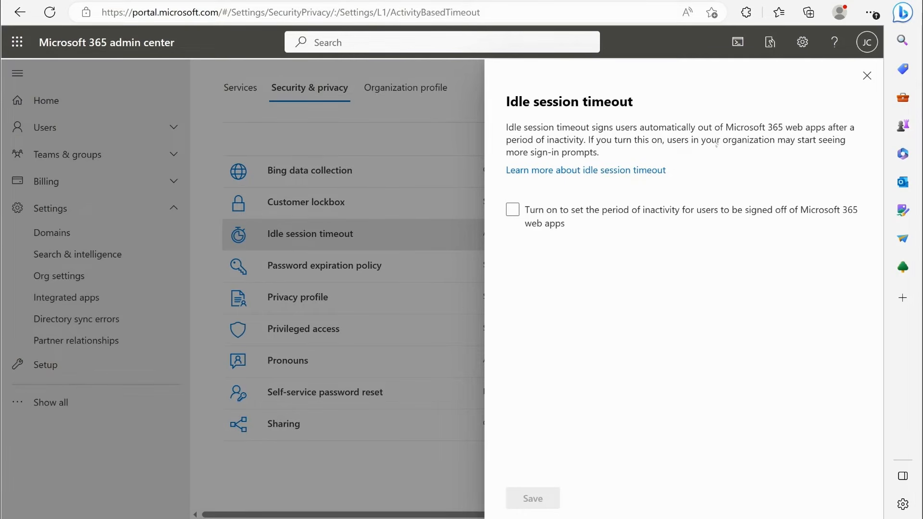
left_click(867, 75)
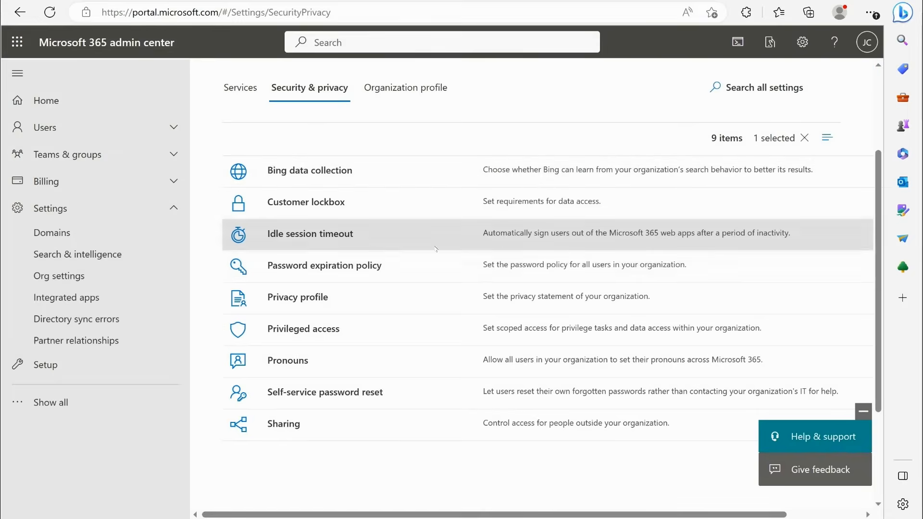
- Review the Password expiration policy and the Privacy profile fields, closing each without changes
left_click(328, 267)
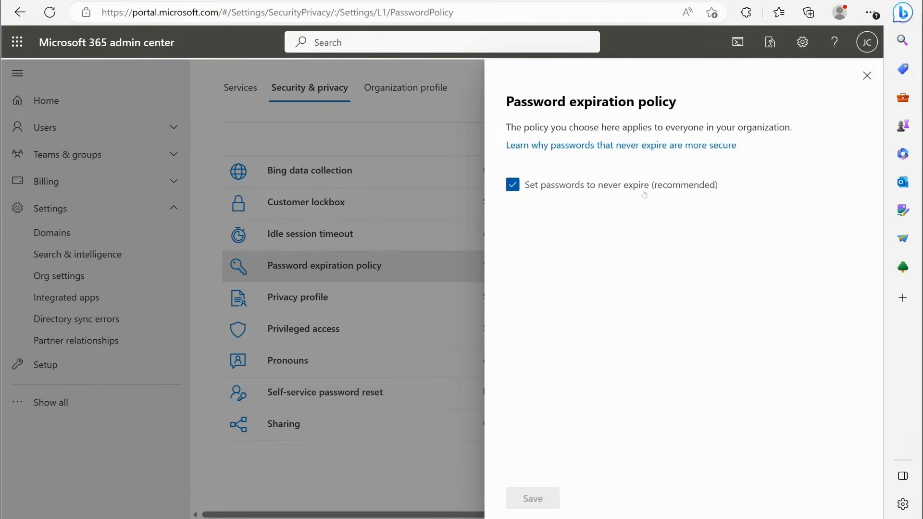
left_click(867, 76)
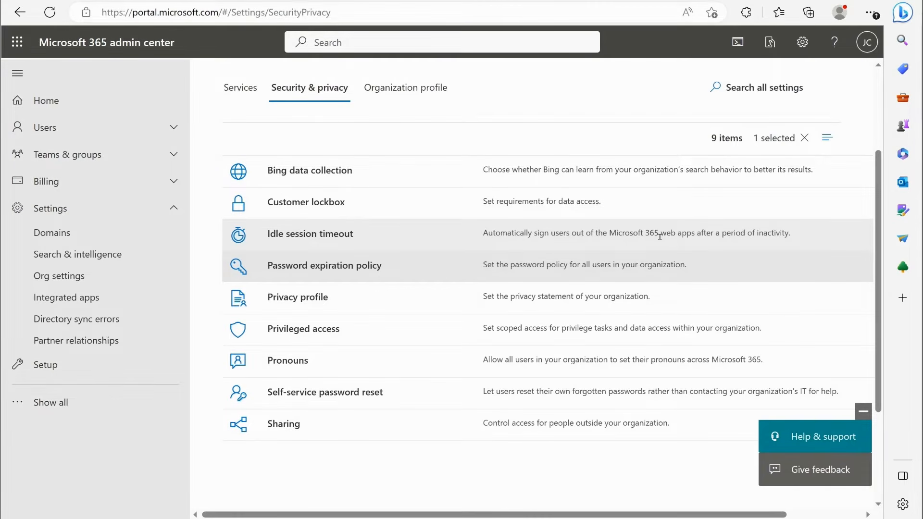
left_click(315, 302)
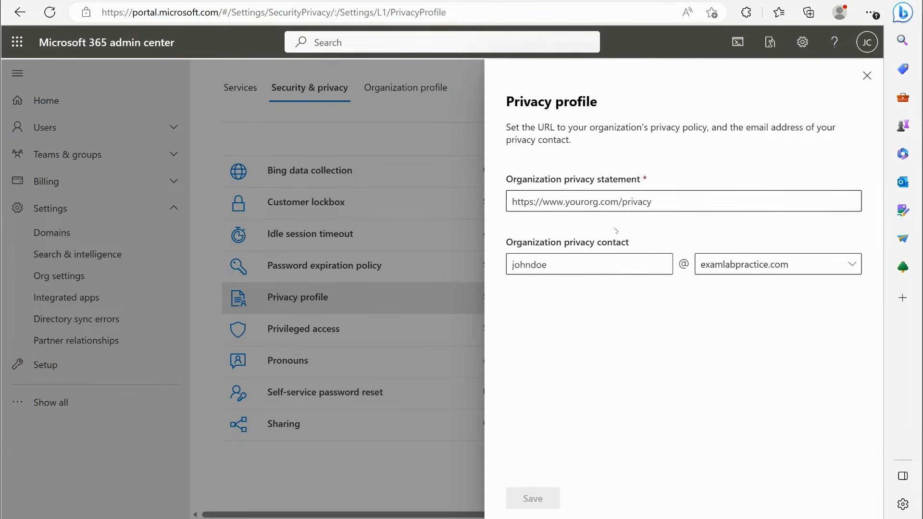
left_click(866, 75)
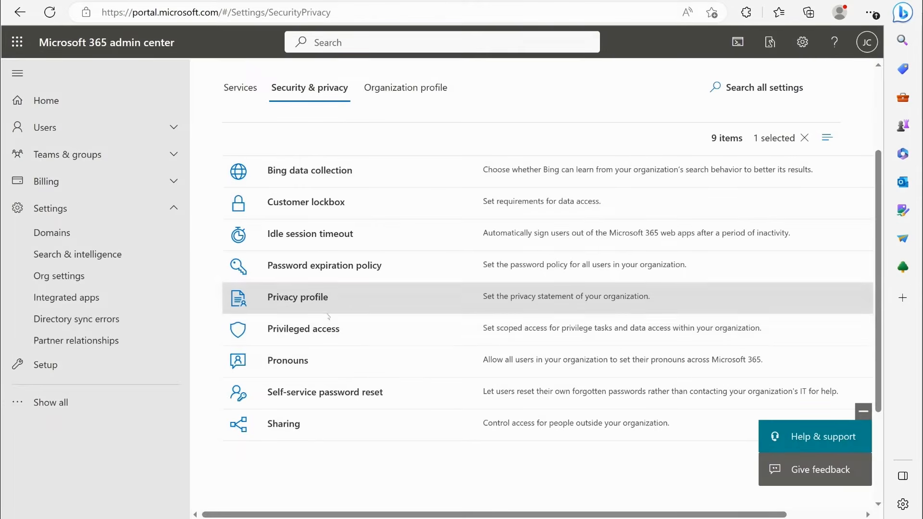
- Check which groups privileged access offers as default approval group by temporarily allowing requests, and close it without saving
left_click(300, 331)
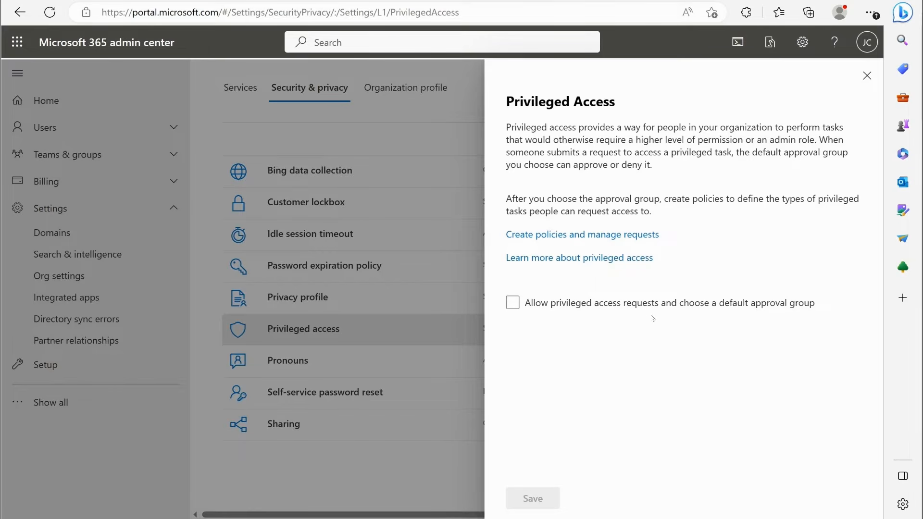
left_click(731, 309)
left_click(798, 307)
left_click(627, 302)
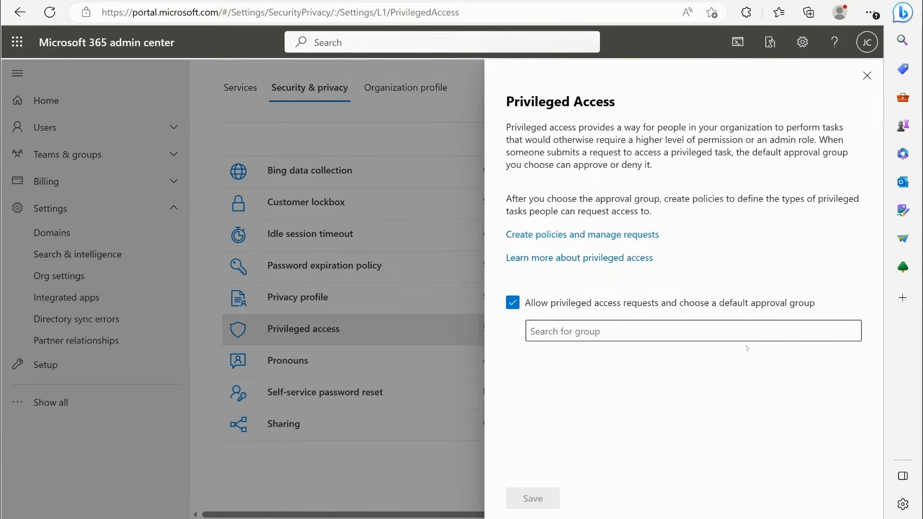
left_click(627, 332)
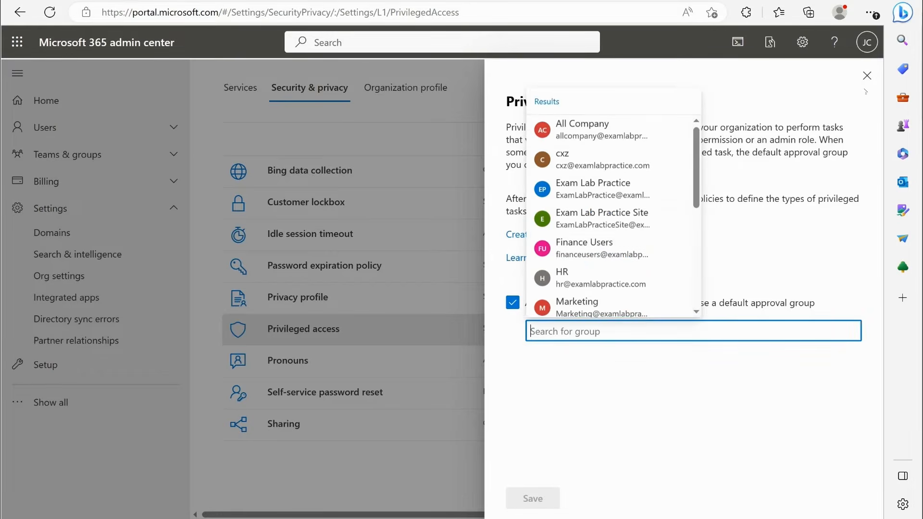
left_click(519, 331)
left_click(512, 302)
left_click(866, 76)
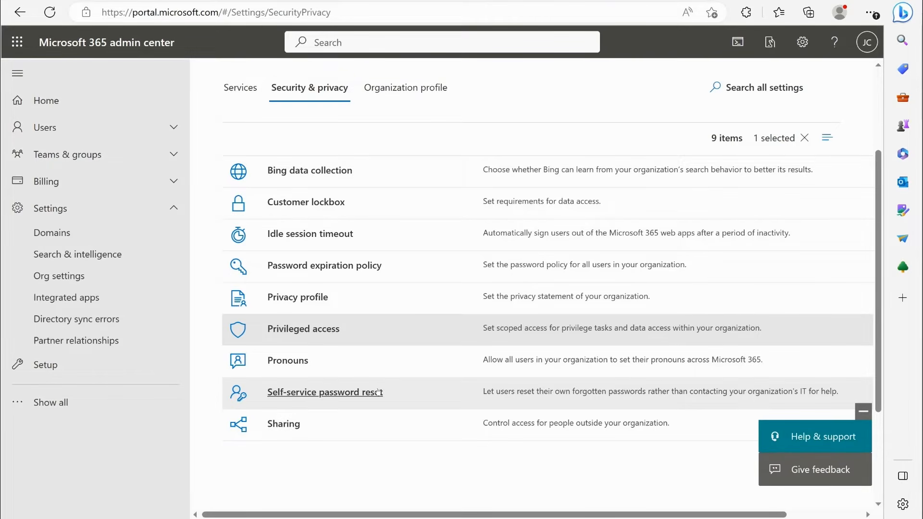
- Open the Sharing setting and review the option that lets users add new guests to the organization
left_click(283, 429)
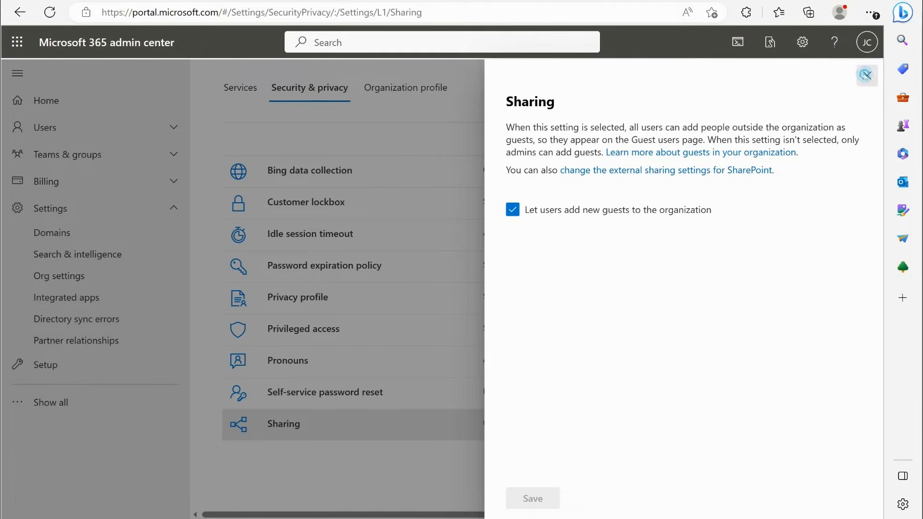
left_click(867, 76)
left_click(283, 423)
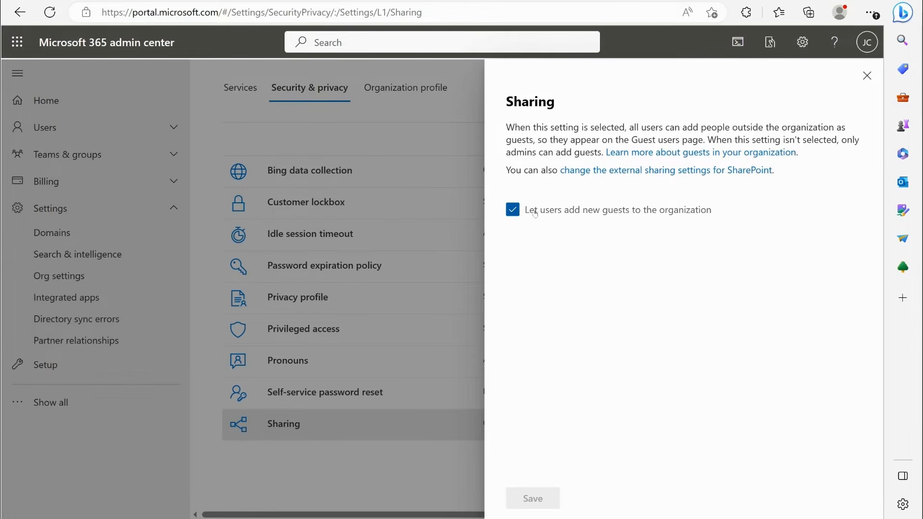
- Close the Sharing setting and look through the Organization profile settings list
left_click(867, 75)
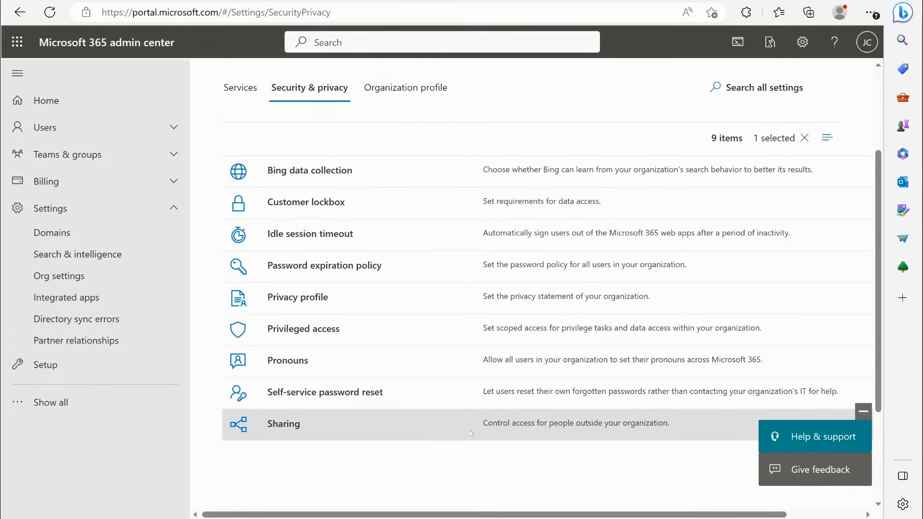
left_click(405, 87)
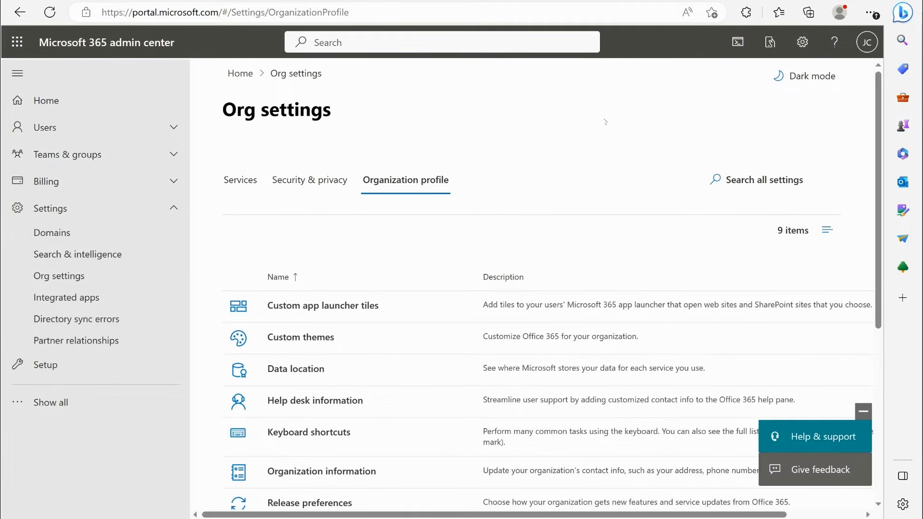
scroll(325, 330, "down", 3)
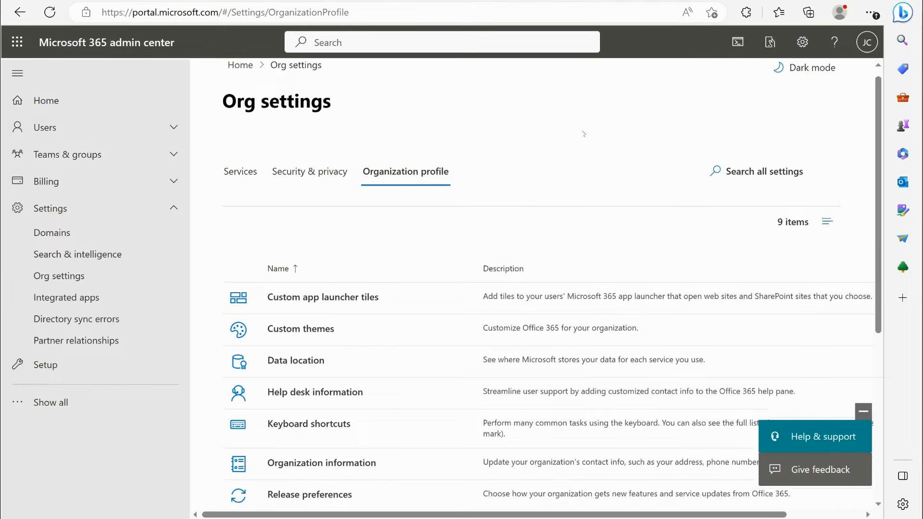
scroll(325, 329, "up", 2)
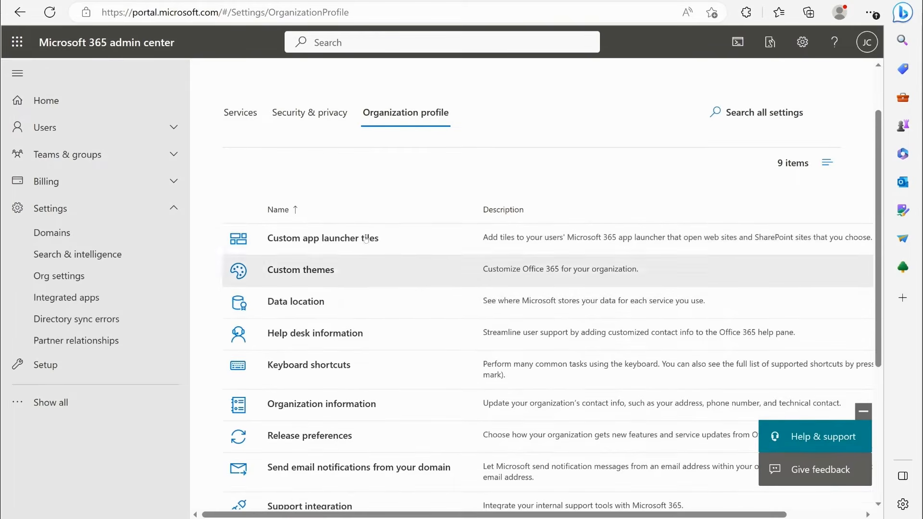
scroll(357, 314, "down", 3)
scroll(357, 313, "up", 3)
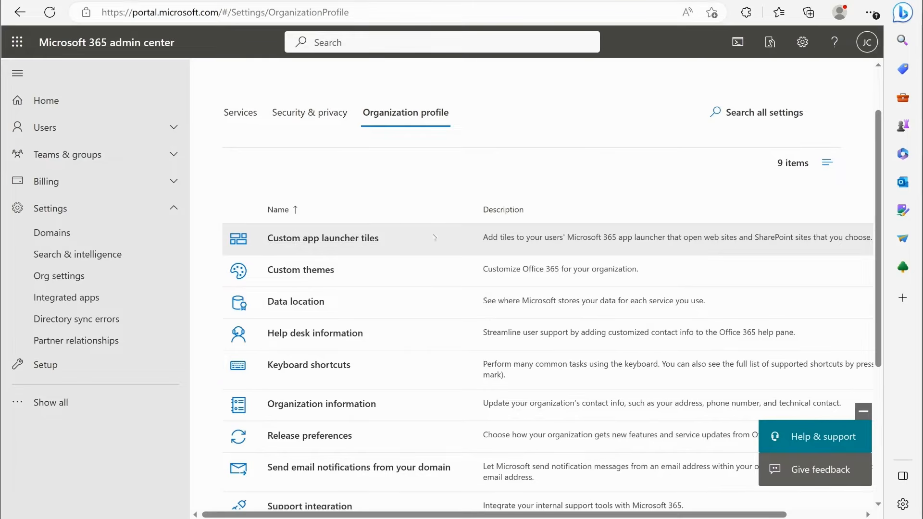
- Review the Custom app launcher tiles and Custom themes settings, closing each without adding a tile or theme
left_click(348, 238)
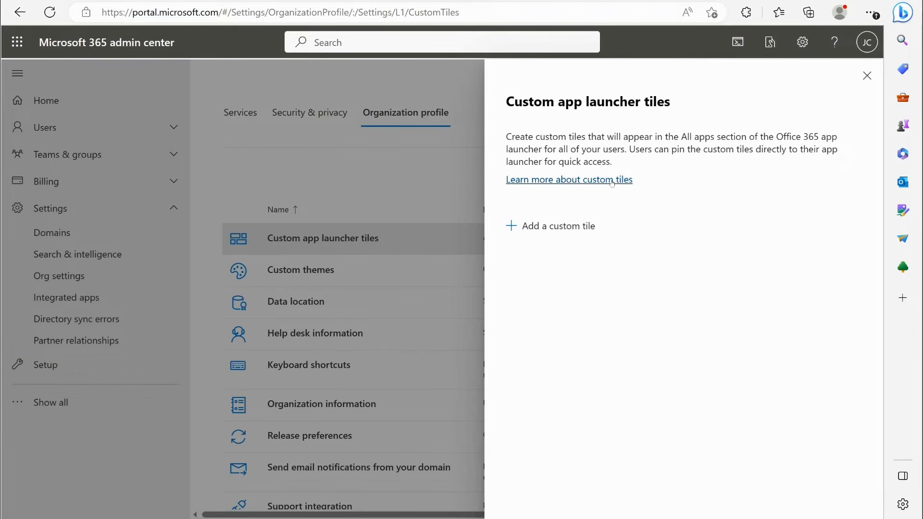
left_click(867, 75)
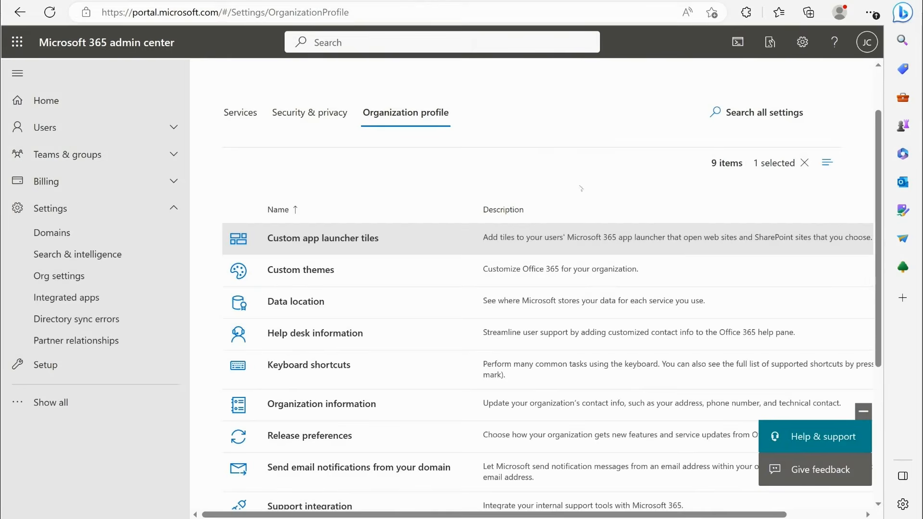
left_click(286, 269)
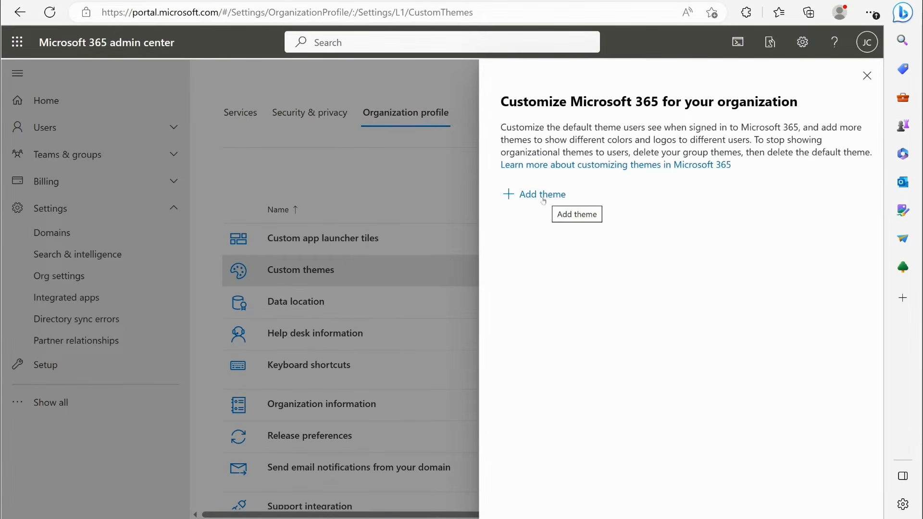
left_click(868, 75)
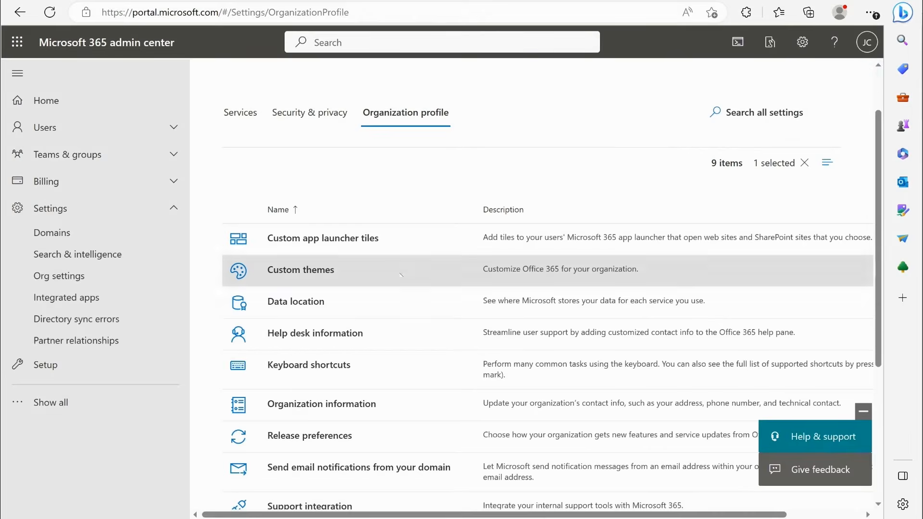
- Check which contact fields Help desk information offers by temporarily enabling the help desk contact option, and close it without saving
scroll(283, 269, "down", 3)
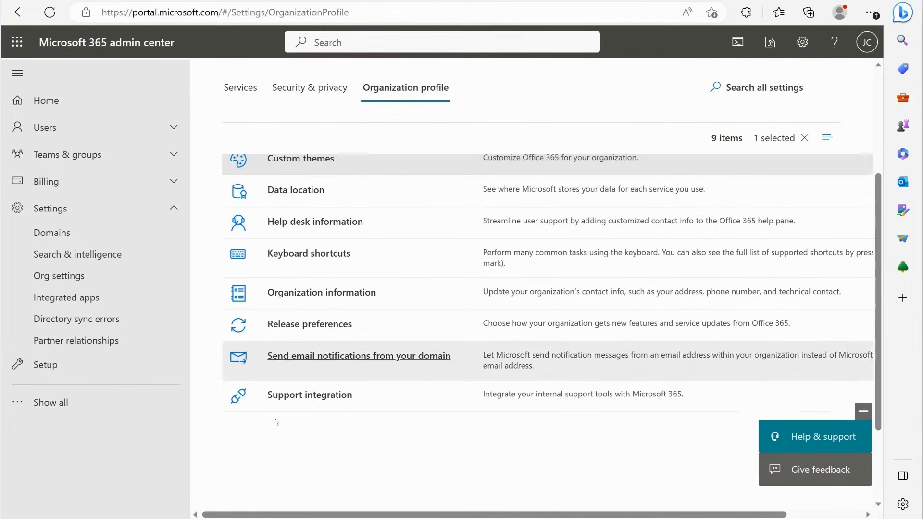
scroll(298, 310, "up", 3)
left_click(296, 330)
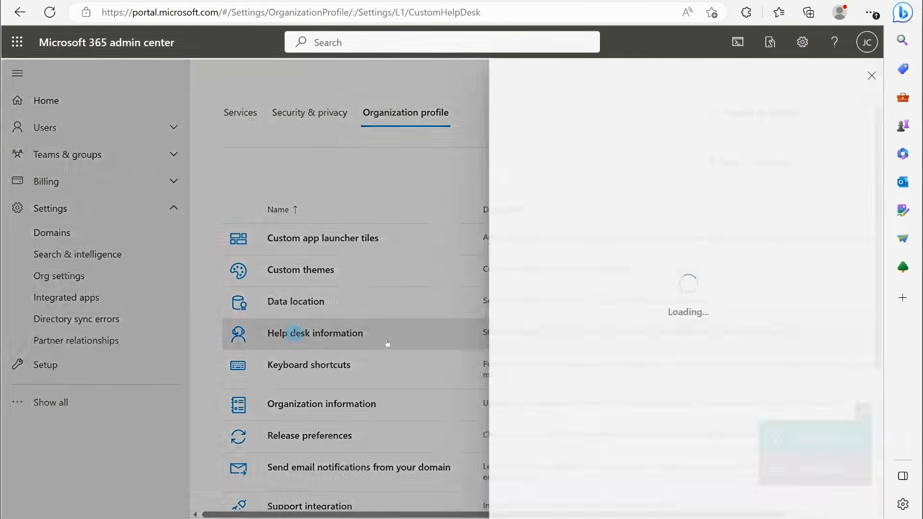
left_click(512, 214)
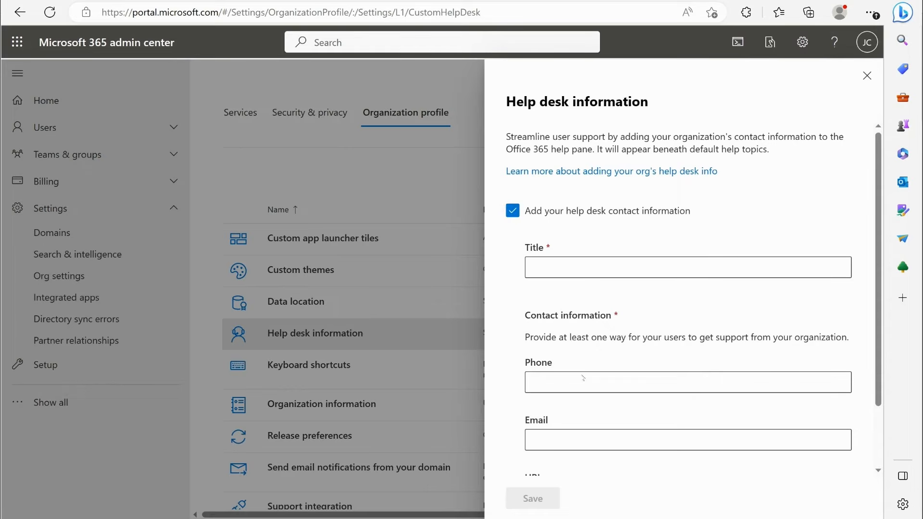
left_click(512, 211)
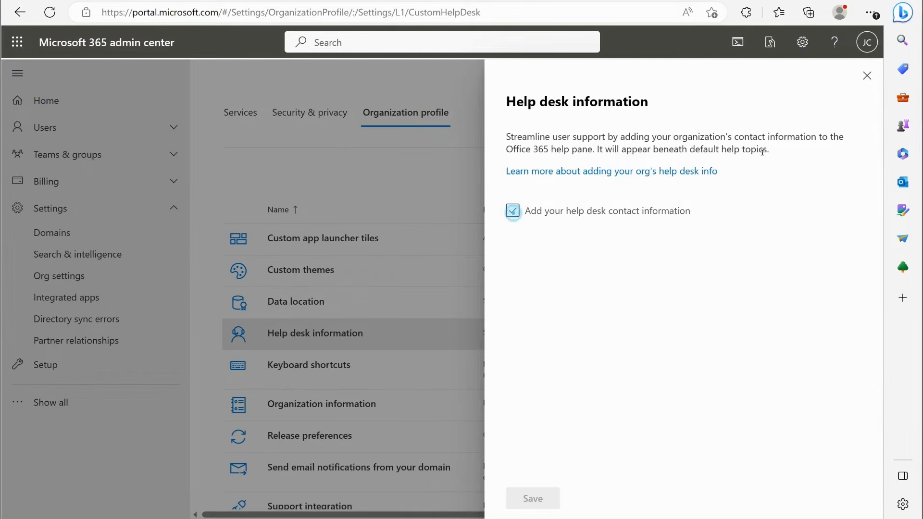
left_click(867, 76)
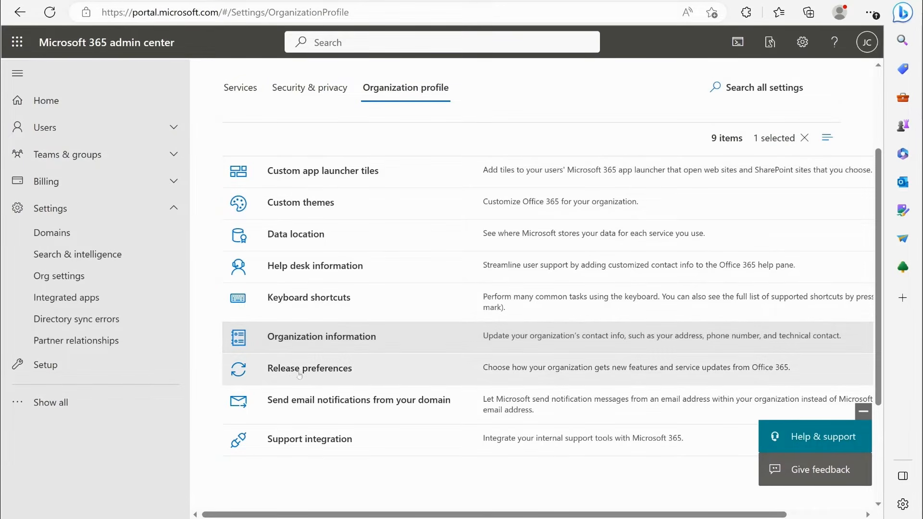
- Review the Release preferences options and the Support integration fields with Service Now as internal support tool, closing both without saving
left_click(336, 369)
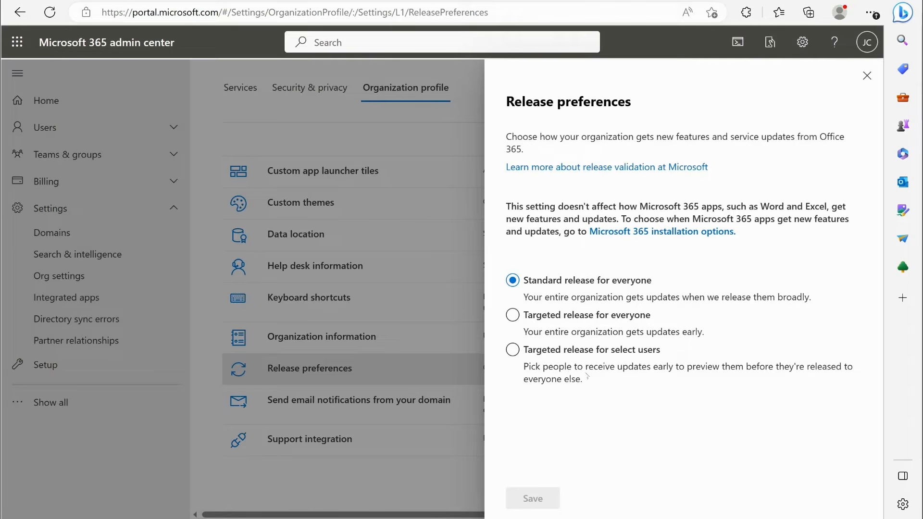
left_click(867, 75)
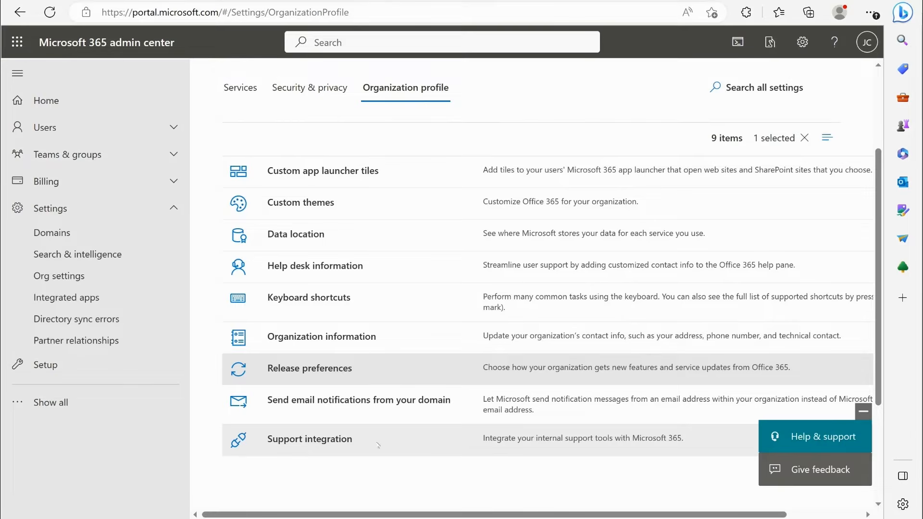
left_click(305, 439)
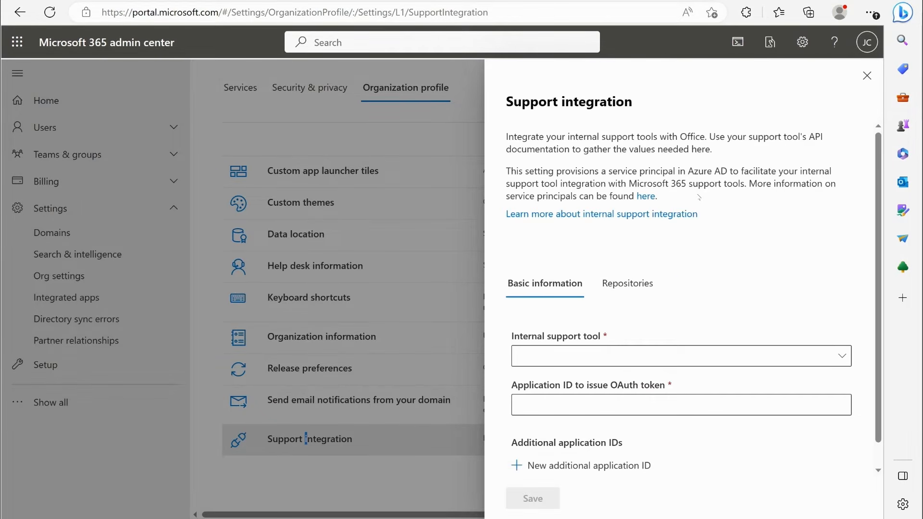
scroll(697, 197, "down", 1)
left_click(764, 326)
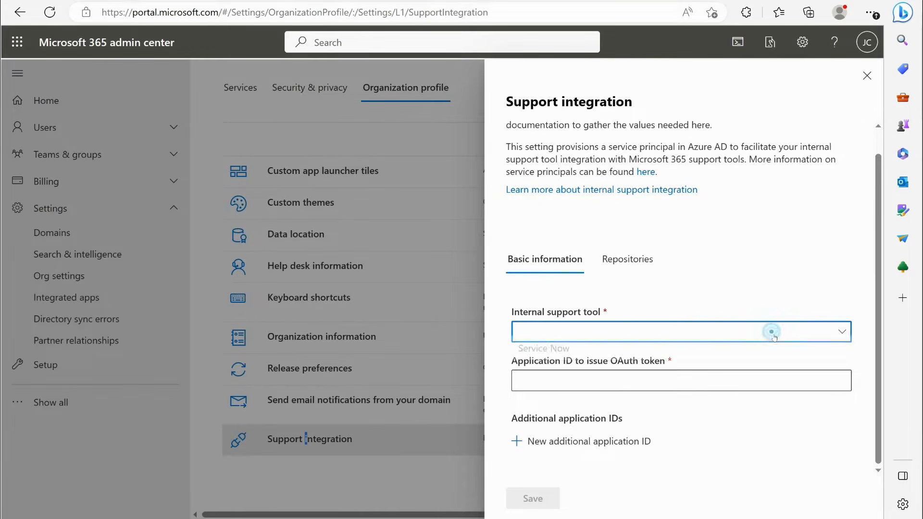
left_click(772, 353)
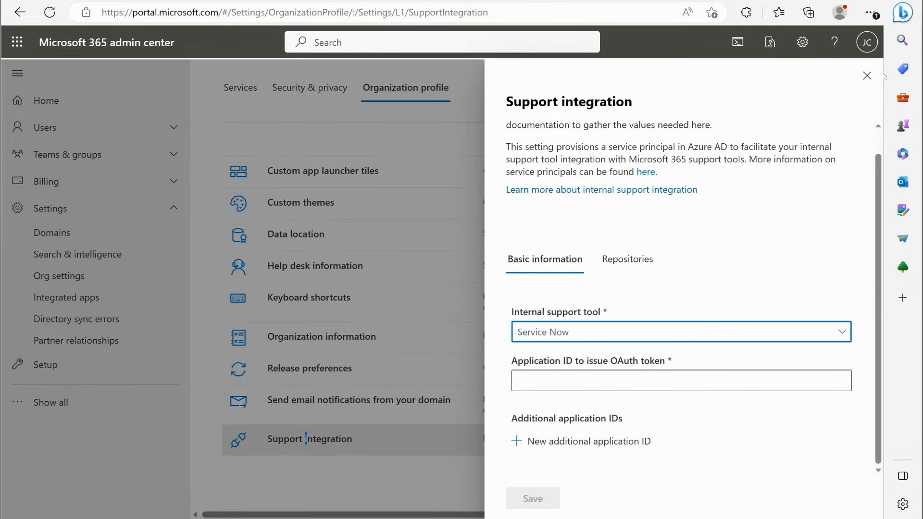
left_click(866, 76)
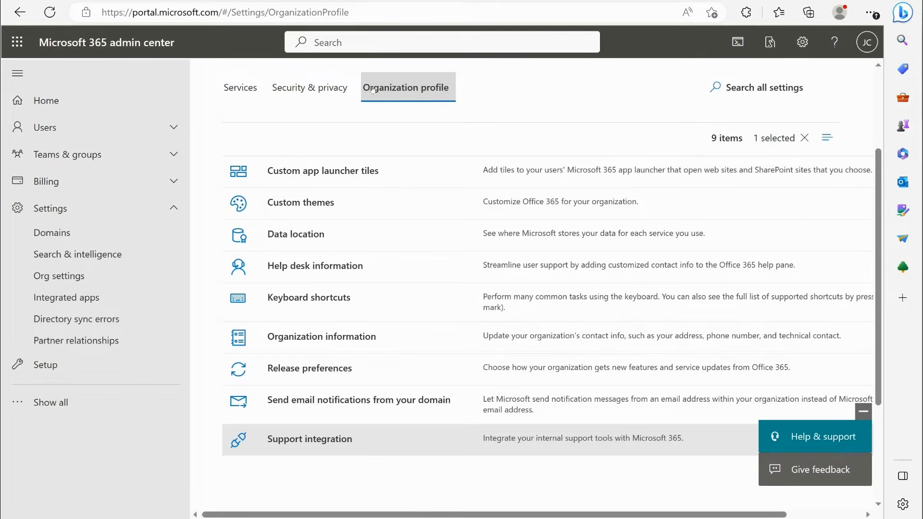
scroll(448, 273, "up", 1)
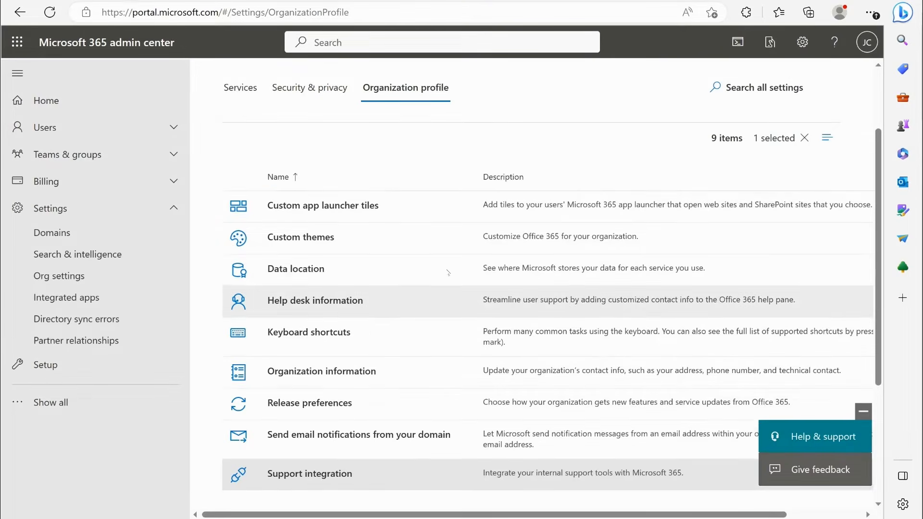
scroll(448, 273, "up", 2)
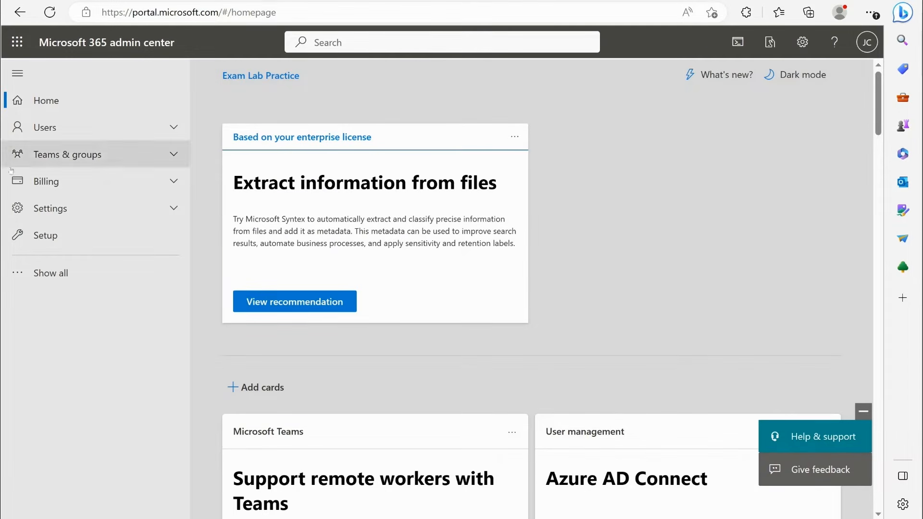
- Open the Health dashboard from the full navigation and examine the service health and usage of the apps and services
left_click(58, 274)
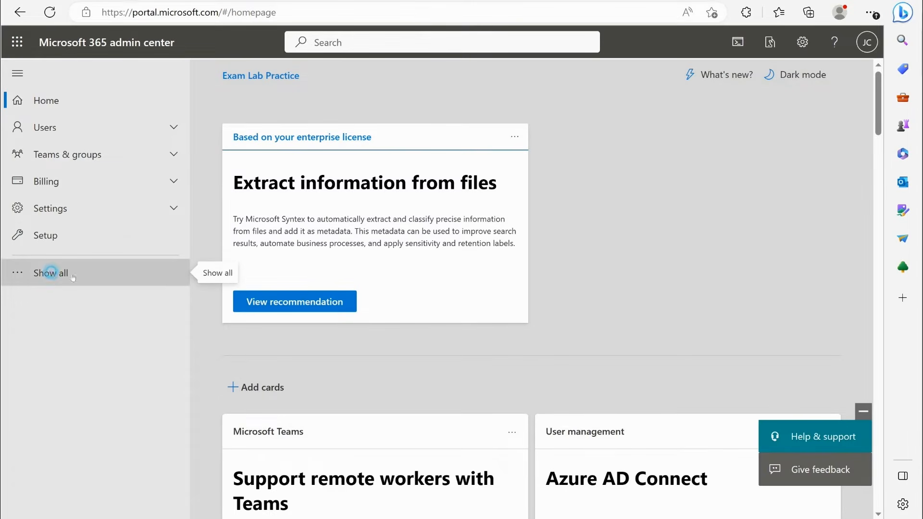
scroll(27, 305, "down", 1)
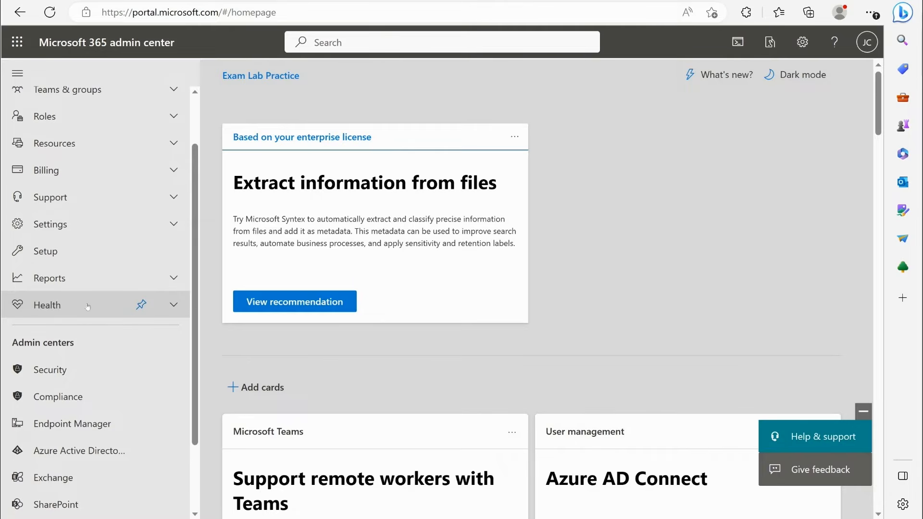
left_click(73, 304)
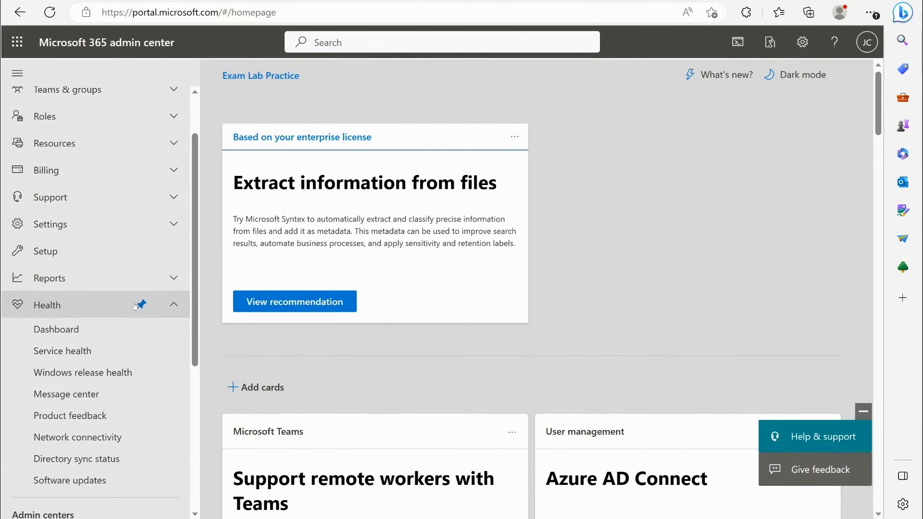
left_click(59, 330)
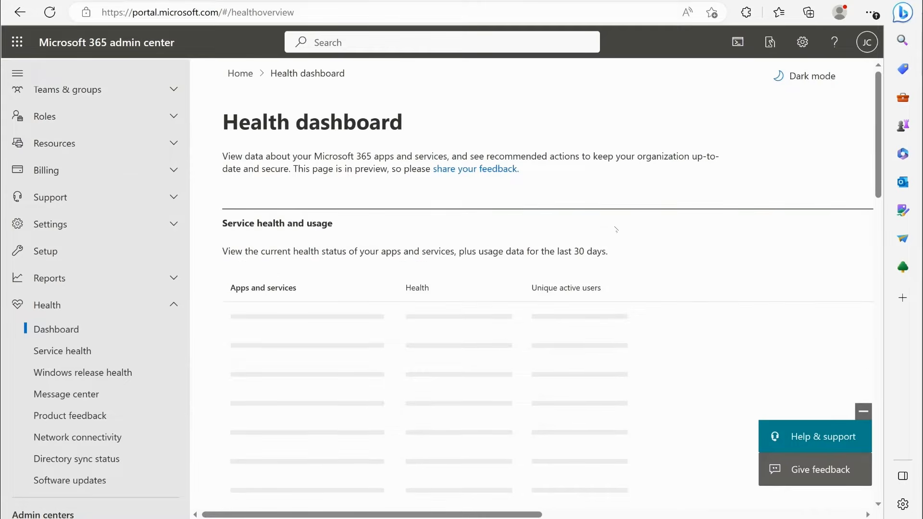
scroll(625, 245, "down", 3)
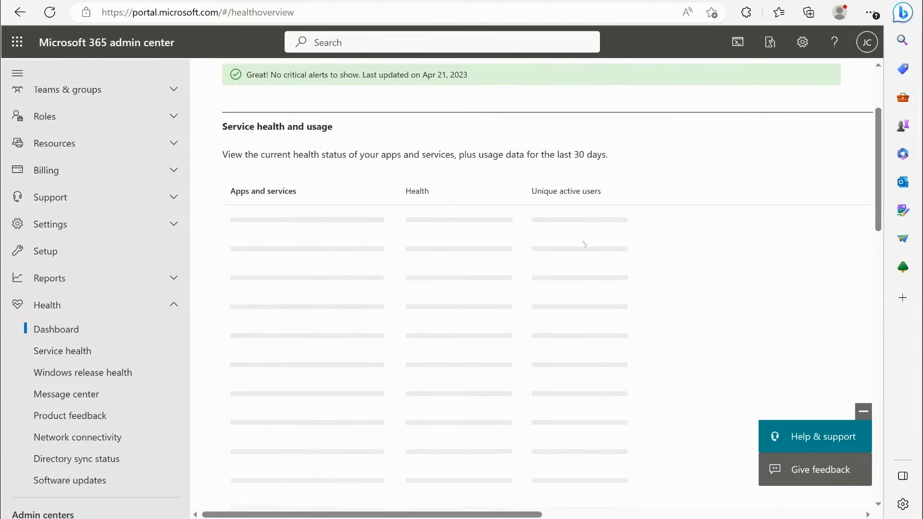
scroll(549, 198, "down", 2)
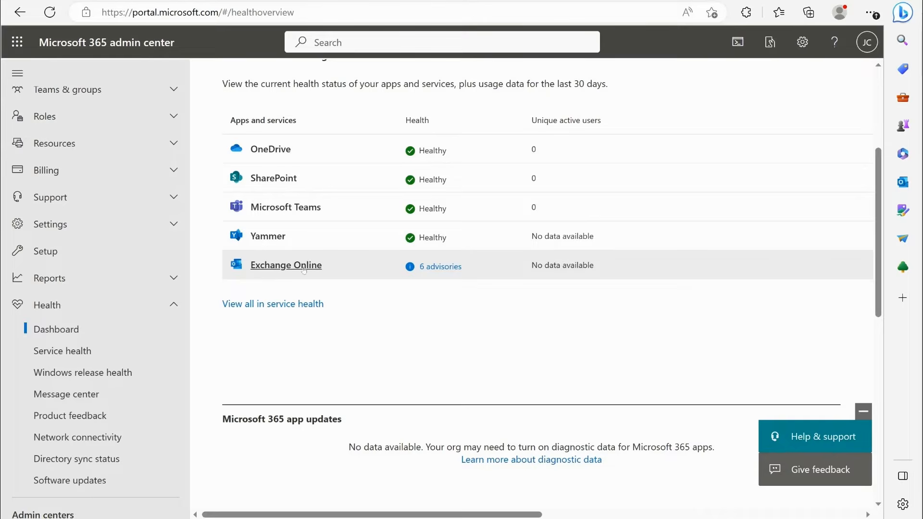
- Open the Exchange Online advisories and read the status updates of the advisory on mailbox migrations failing to complete
left_click(447, 269)
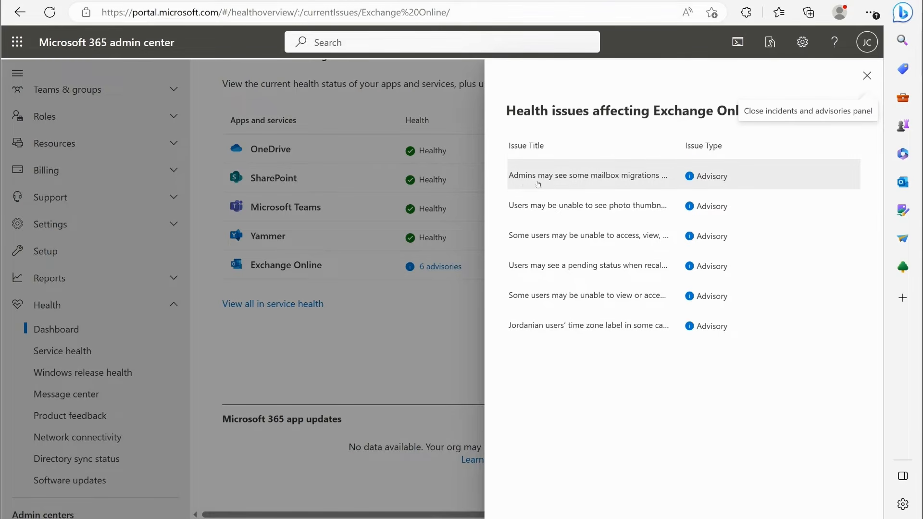
left_click(617, 183)
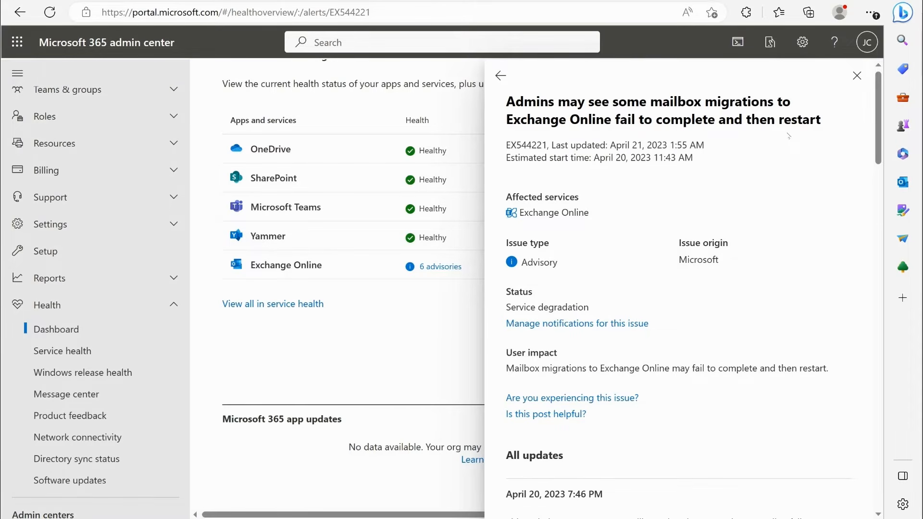
scroll(788, 136, "down", 3)
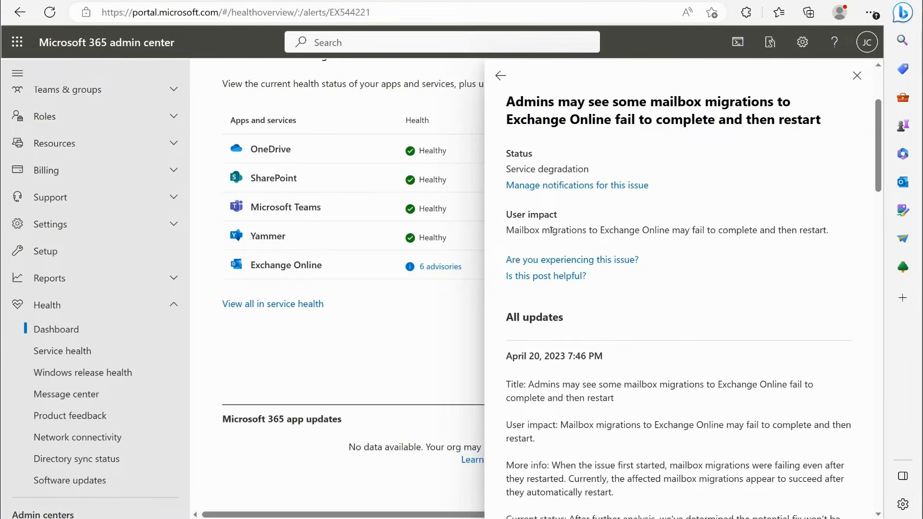
scroll(553, 230, "down", 4)
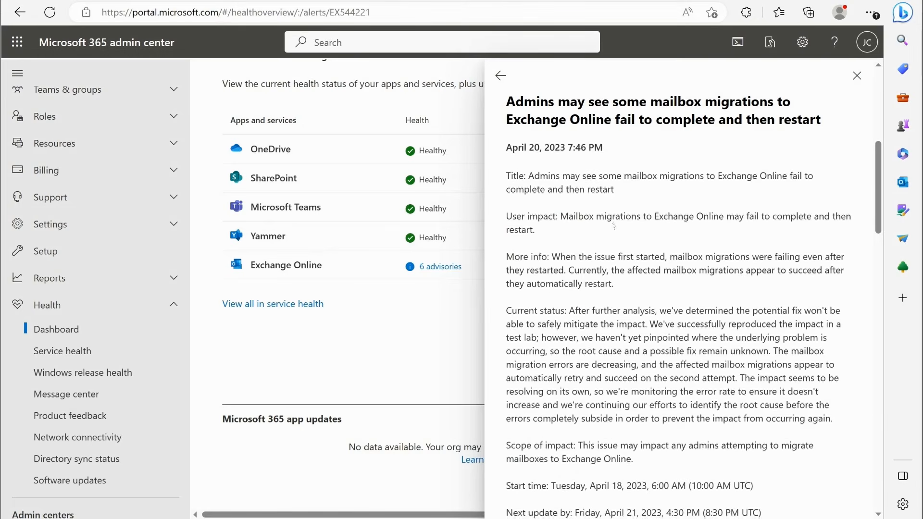
scroll(735, 277, "down", 2)
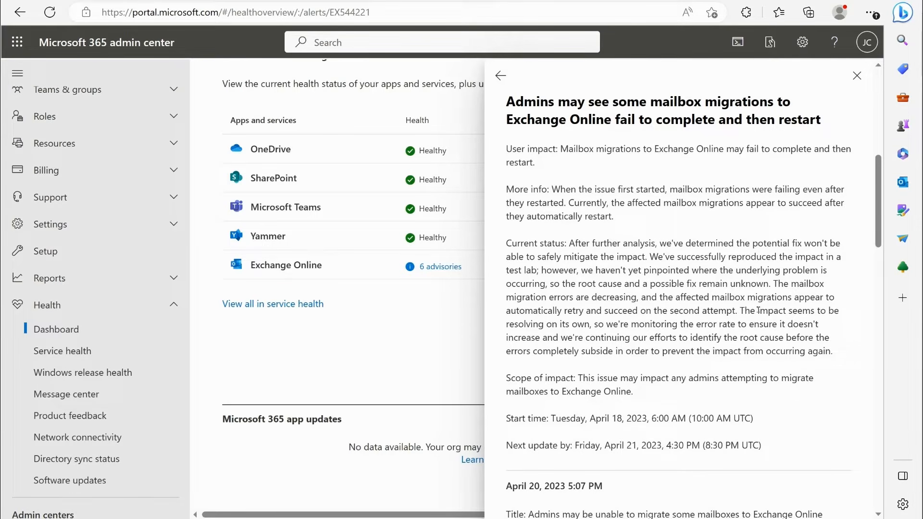
scroll(721, 268, "down", 3)
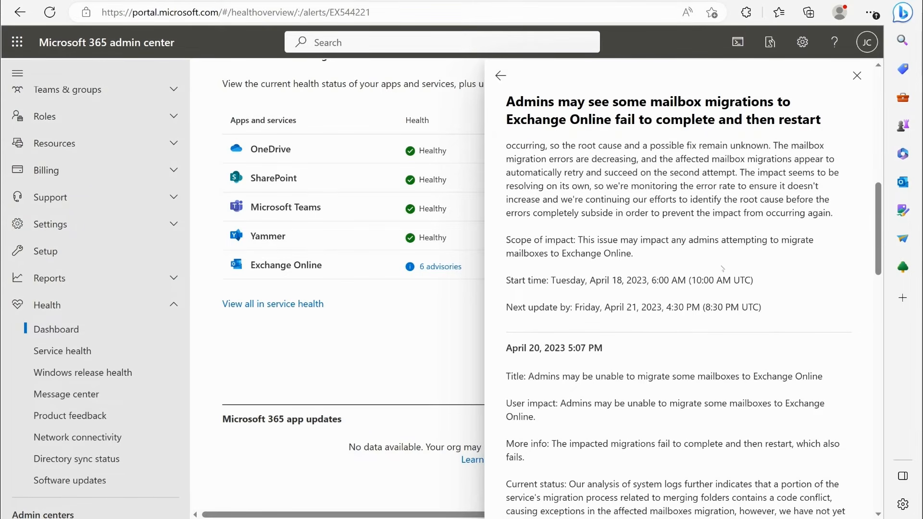
scroll(658, 278, "up", 4)
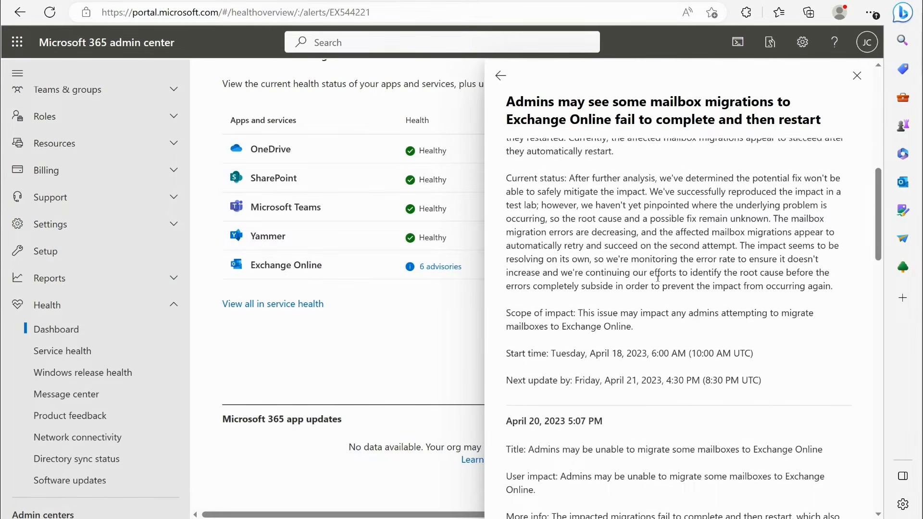
- Read the earlier status updates of the mailbox migration advisory through to its first entry, and close the advisory
scroll(710, 260, "down", 3)
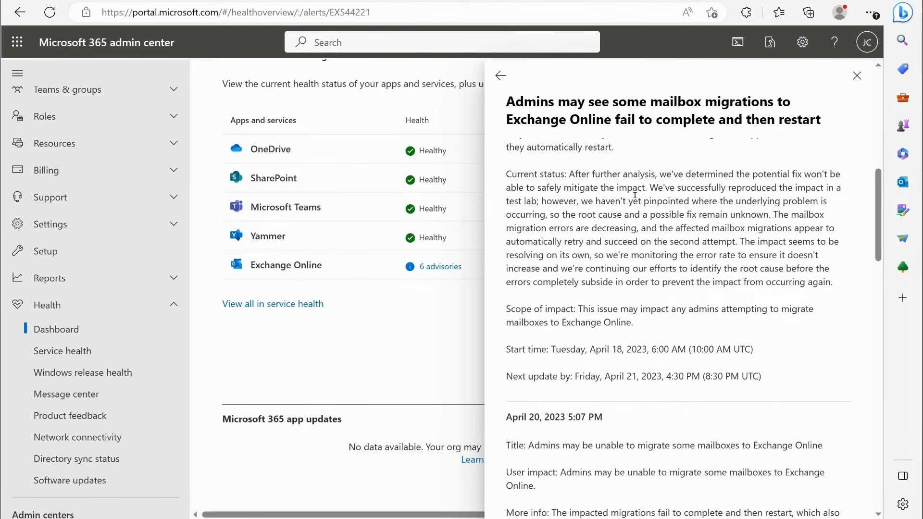
scroll(620, 197, "up", 1)
scroll(530, 298, "down", 3)
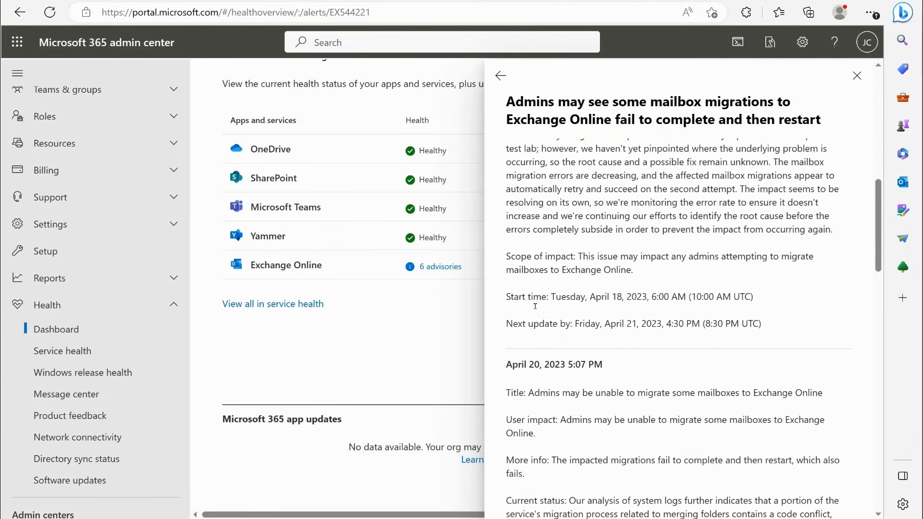
scroll(625, 274, "down", 5)
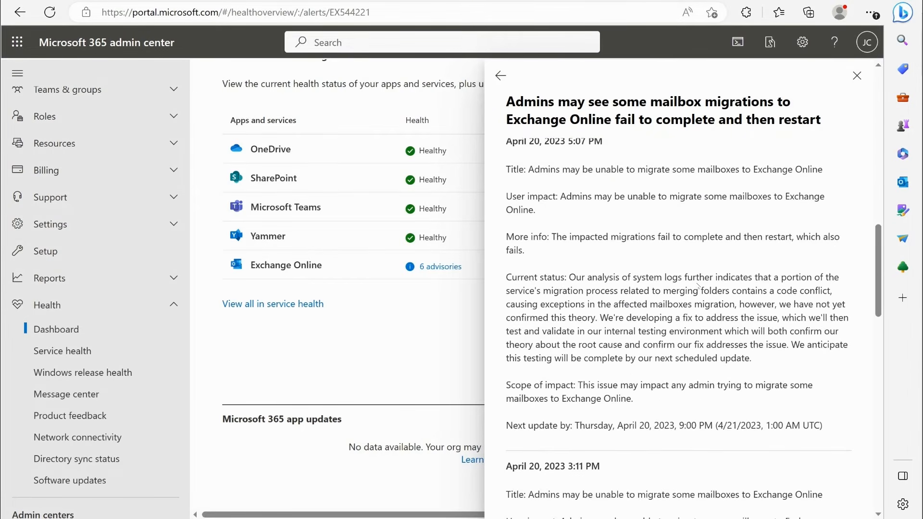
scroll(702, 284, "up", 10)
scroll(702, 284, "up", 7)
scroll(542, 234, "down", 7)
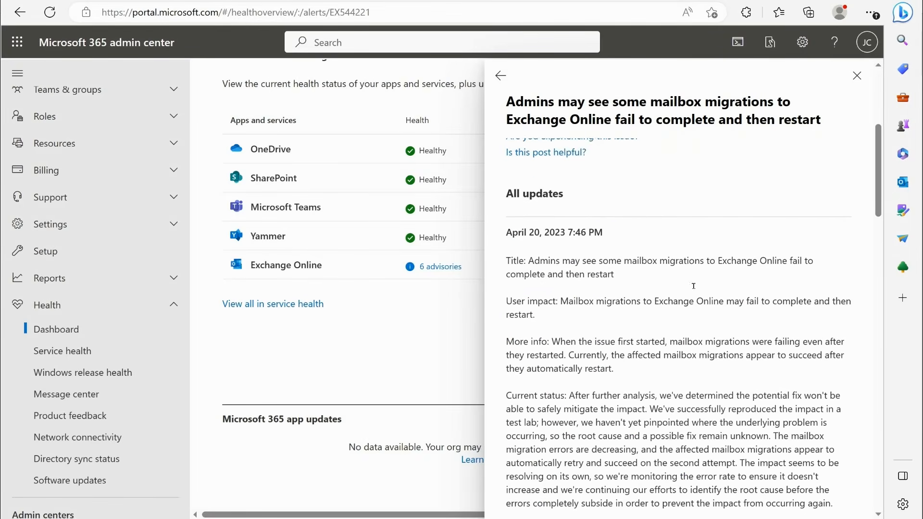
scroll(556, 231, "down", 15)
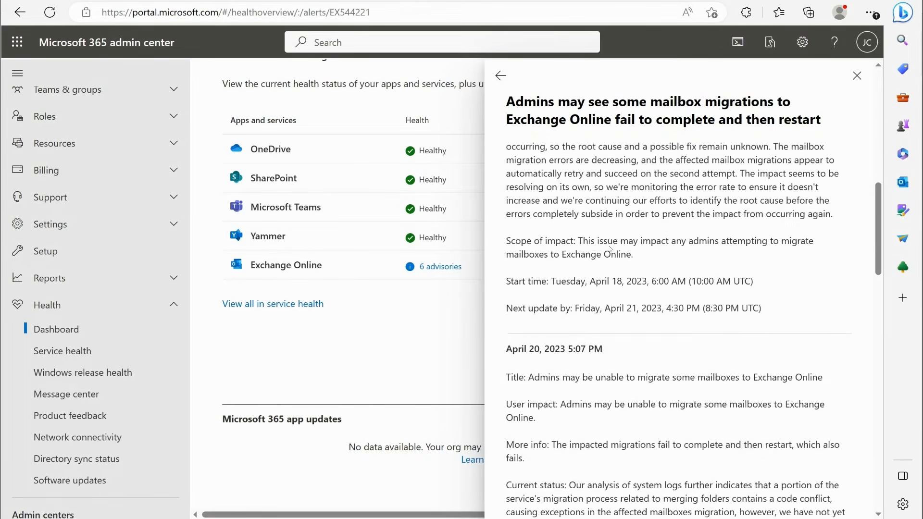
scroll(598, 251, "down", 12)
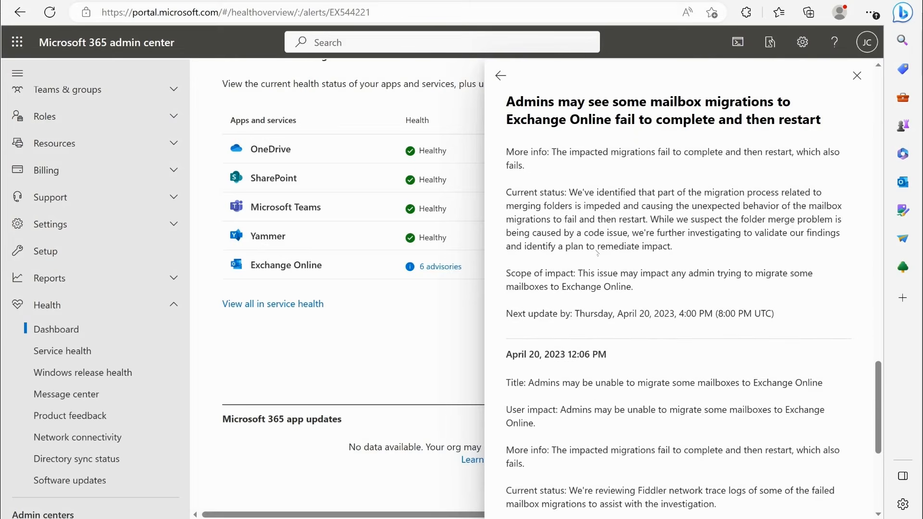
left_click(856, 76)
- Open the Exchange Online advisory on public folders and calendars in Outlook on the web, read its updates, and close it
left_click(439, 266)
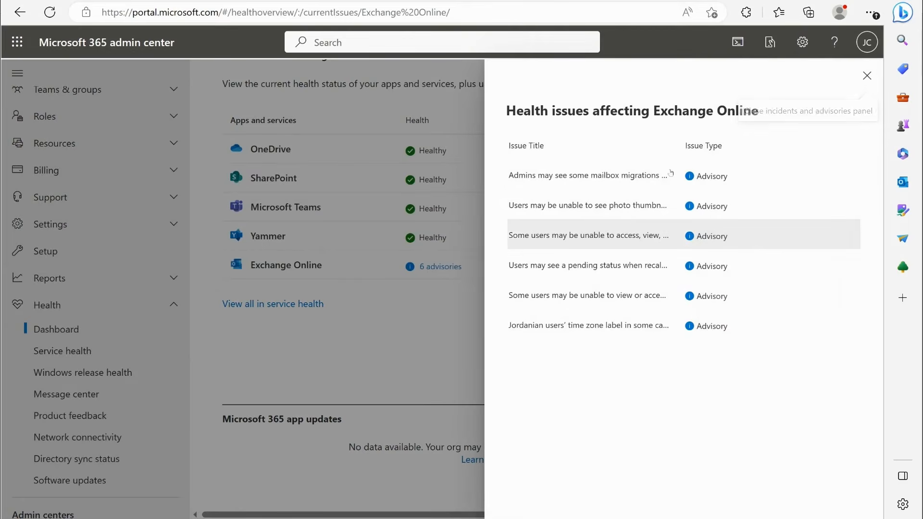
left_click(615, 252)
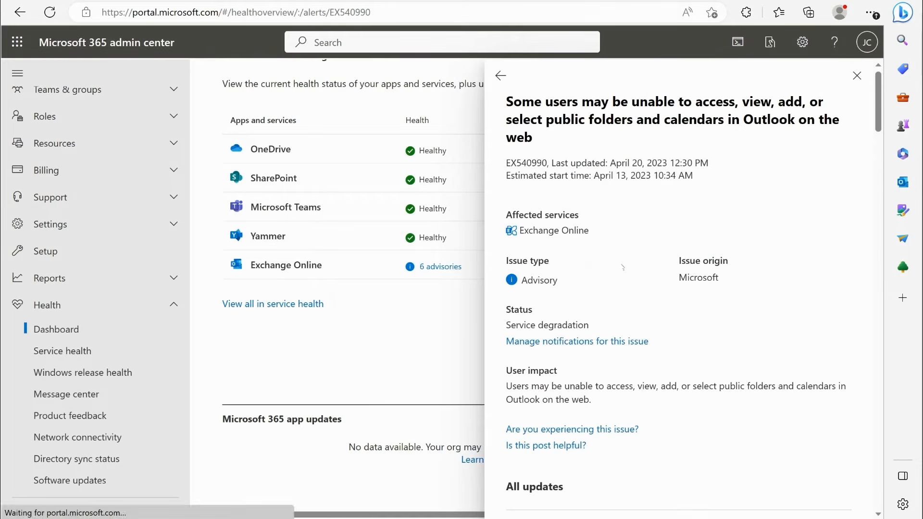
scroll(622, 267, "down", 10)
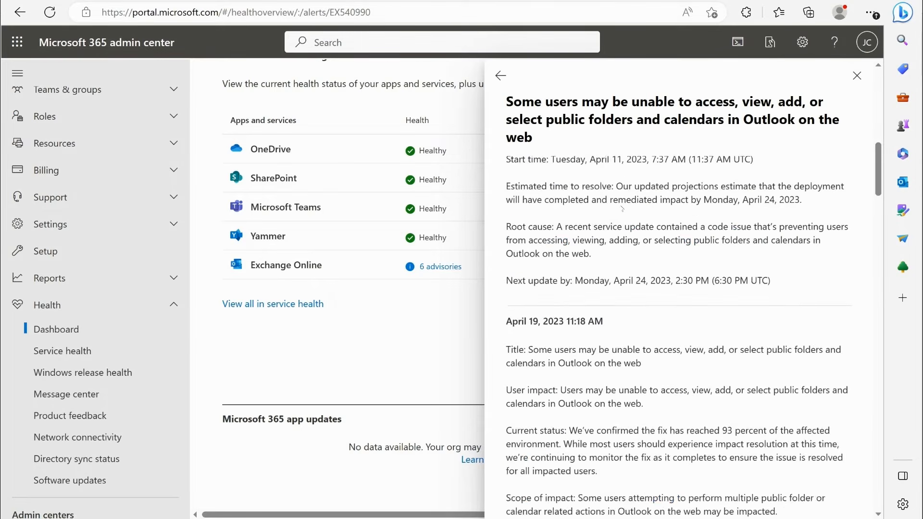
scroll(623, 221, "down", 11)
left_click(856, 77)
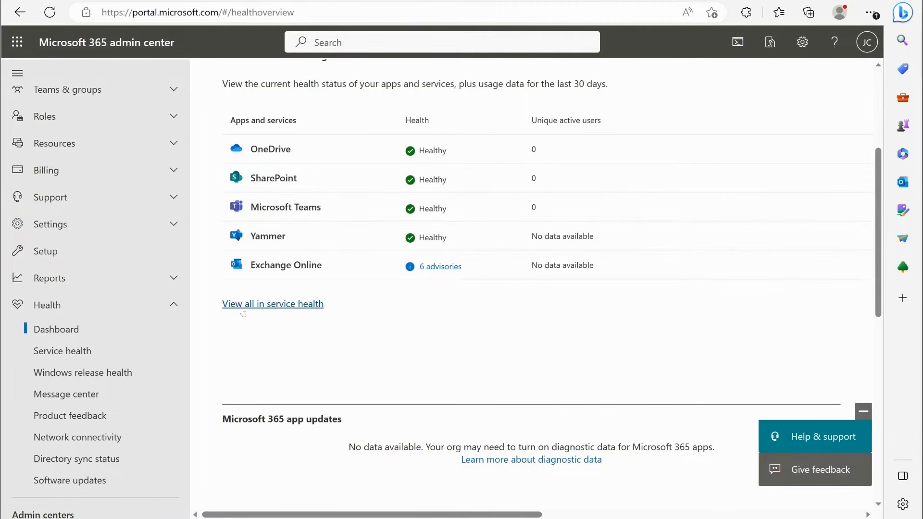
- Open the Service health page and read the active Microsoft 365 Defender advisory on delayed admin actions in the Action Center, closing it after reading
left_click(65, 354)
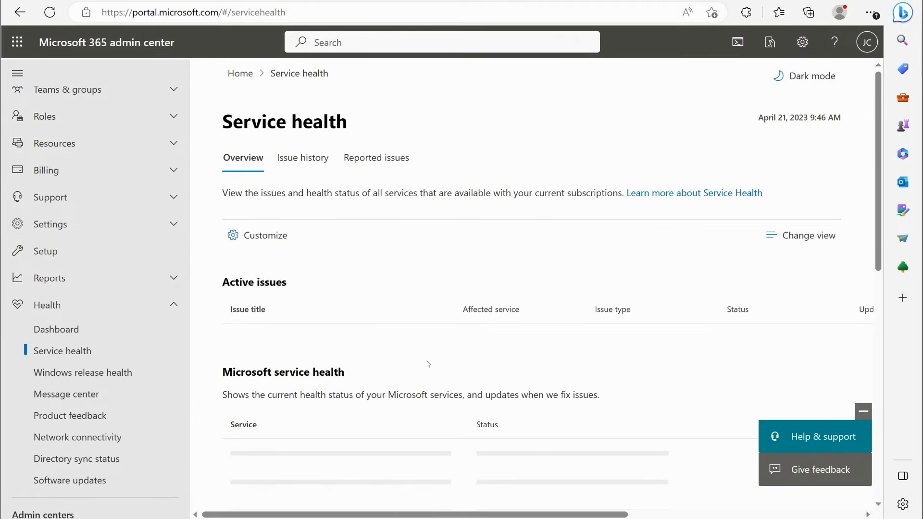
scroll(345, 251, "down", 3)
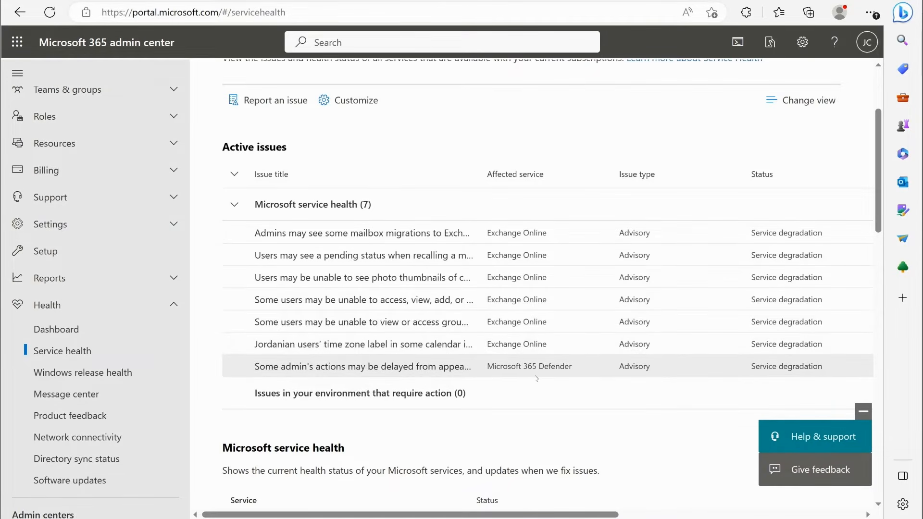
left_click(344, 368)
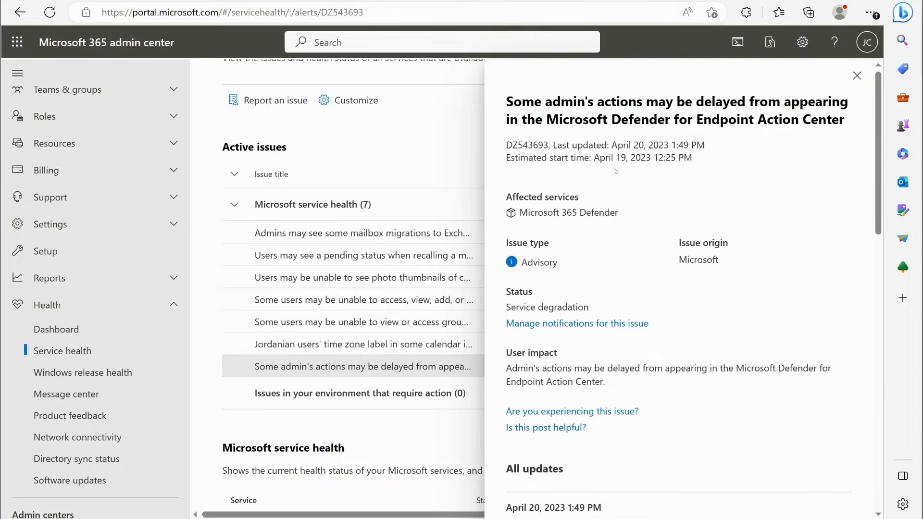
scroll(620, 255, "down", 4)
scroll(626, 258, "down", 10)
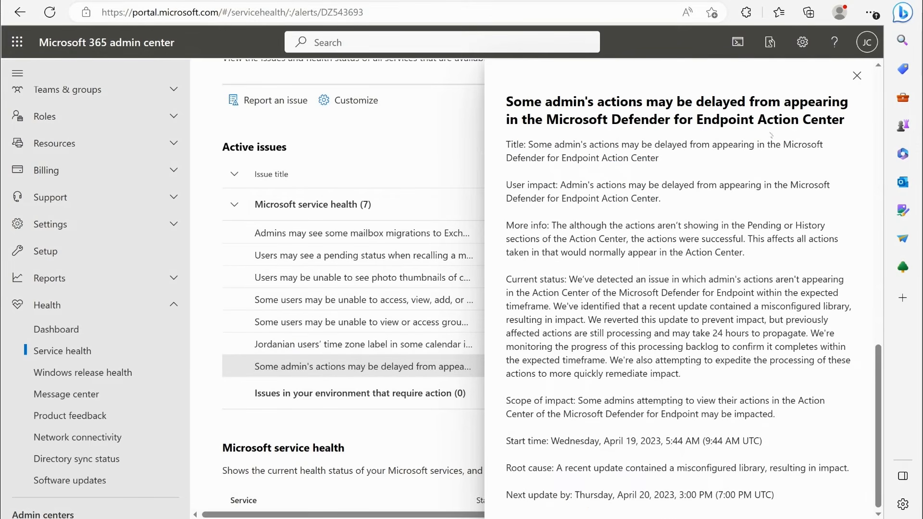
left_click(856, 76)
- Review the status of each service in the Microsoft service health list
scroll(587, 259, "down", 5)
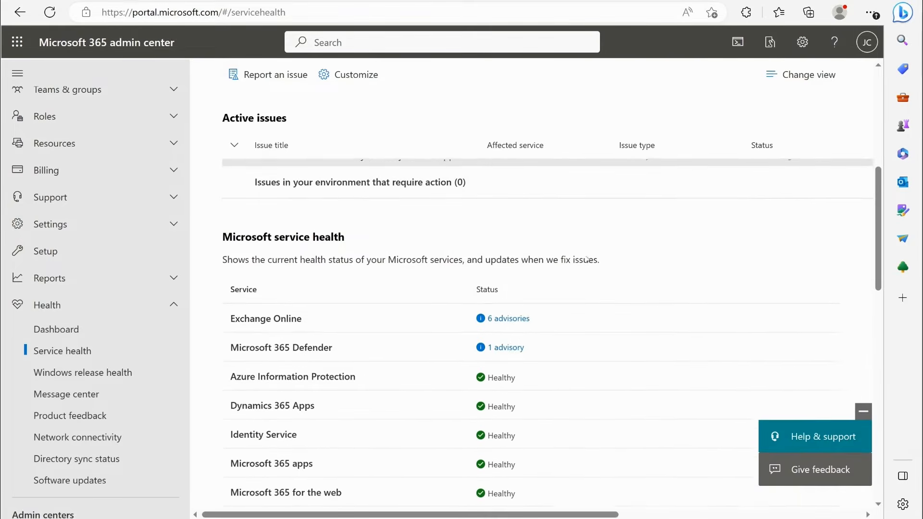
scroll(587, 260, "down", 1)
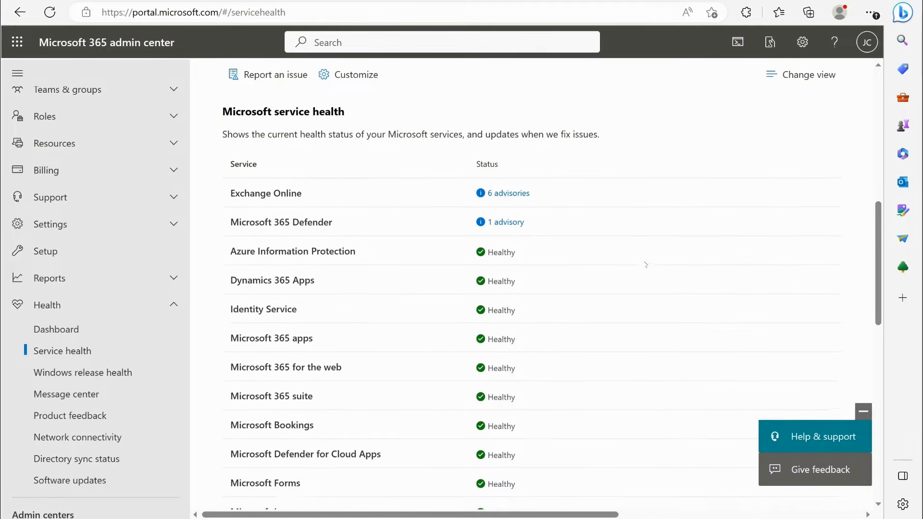
scroll(644, 260, "up", 3)
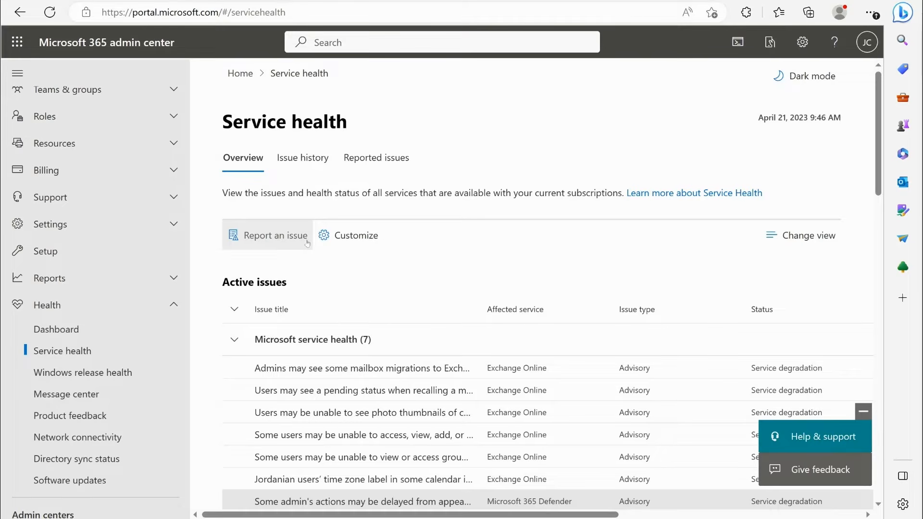
- Start an issue report with significant business impact set to Yes, for Microsoft Teams, categorized as Sharing files
left_click(241, 235)
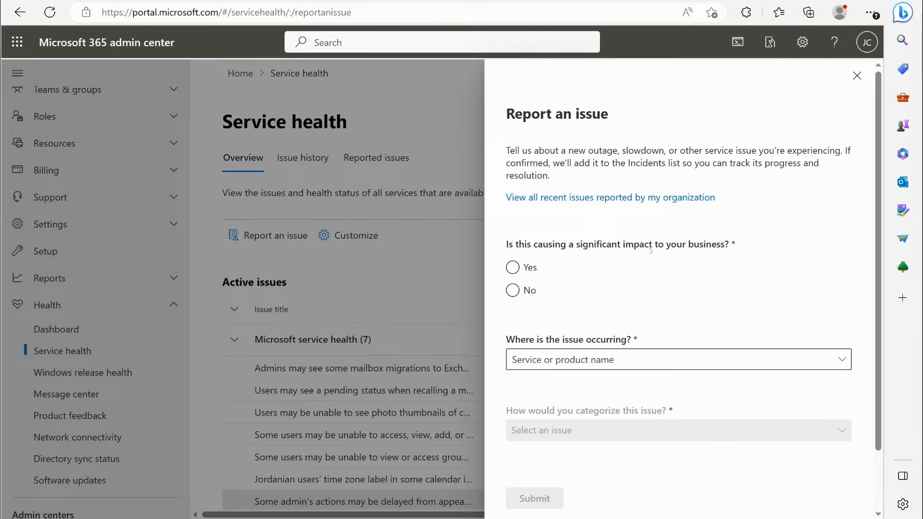
left_click(512, 267)
scroll(569, 274, "down", 2)
left_click(540, 290)
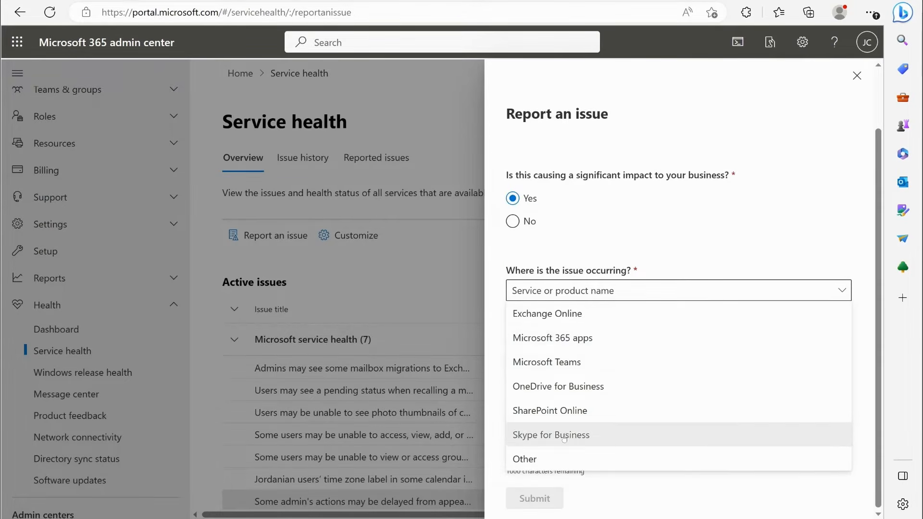
left_click(568, 356)
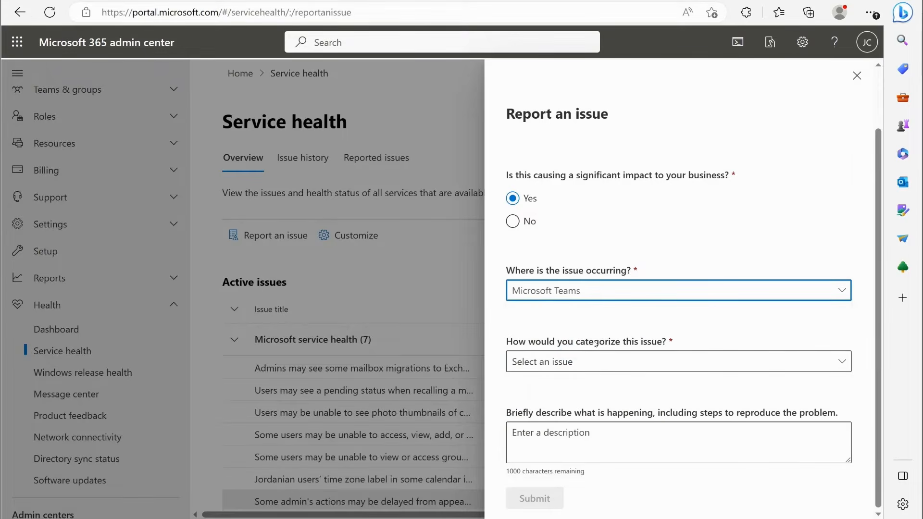
left_click(603, 361)
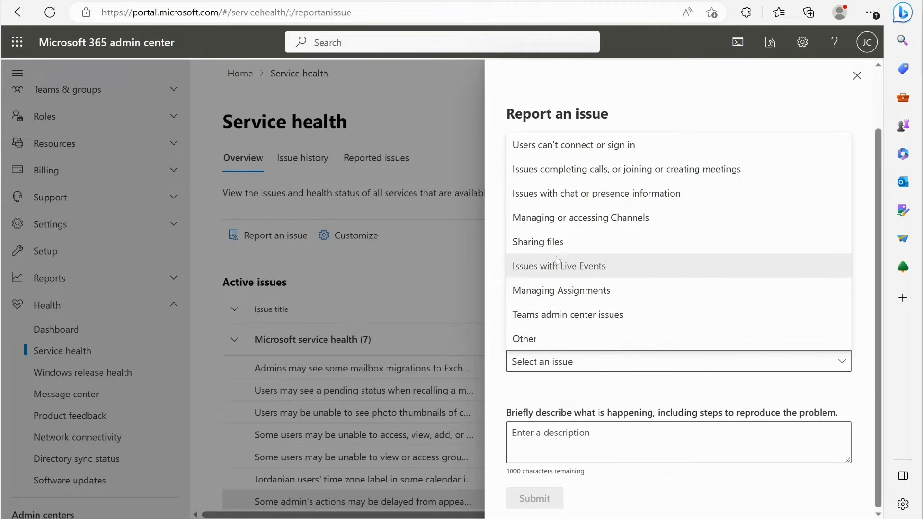
left_click(547, 242)
left_click(536, 438)
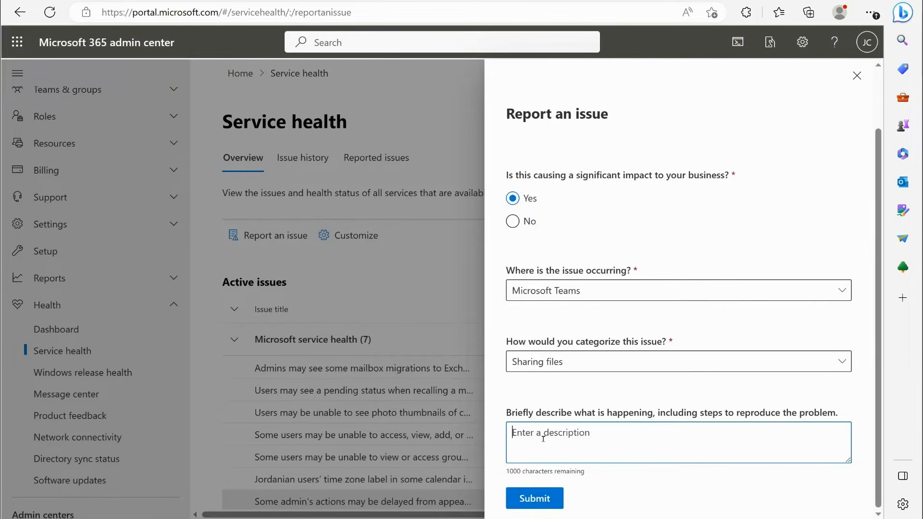
- Change the issue report's category to Other, and close the report without submitting it
left_click(582, 370)
left_click(547, 335)
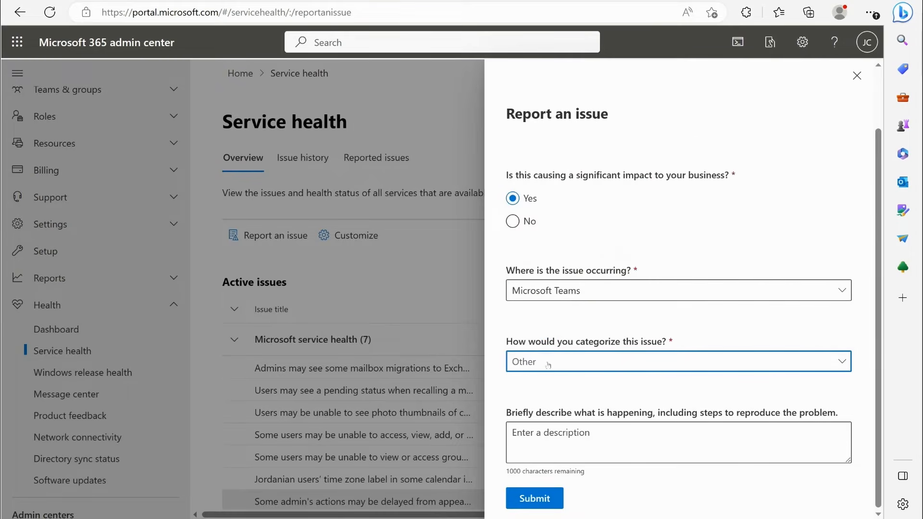
left_click(536, 438)
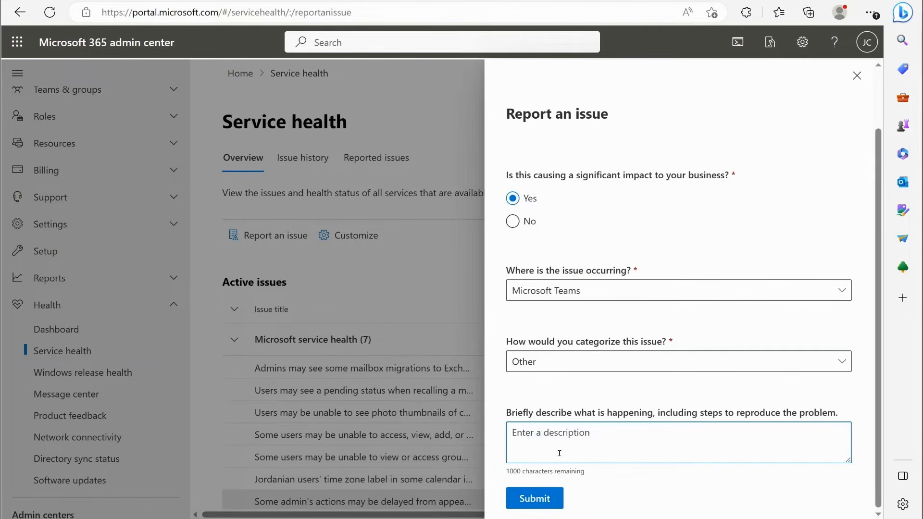
left_click(856, 76)
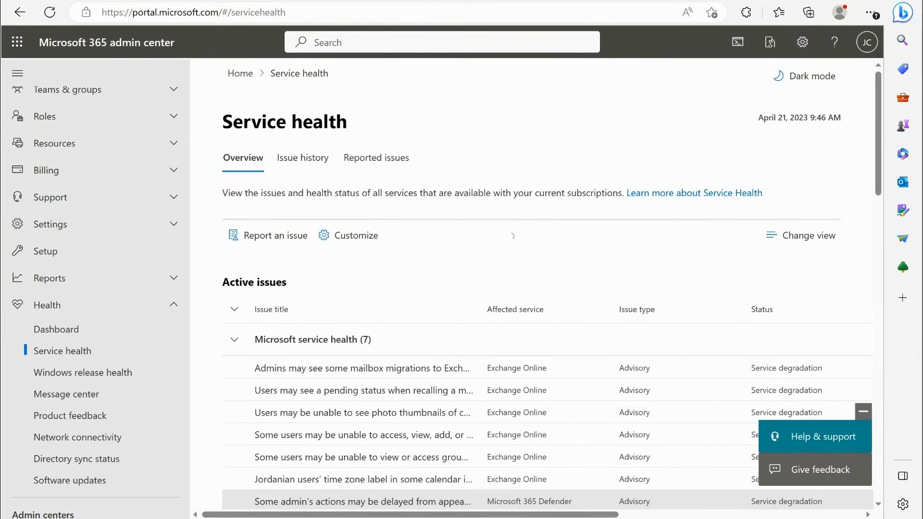
- Open the service health issue history and view the resolved incident on accessing Microsoft 365 apps or services, closing it after reading
left_click(302, 158)
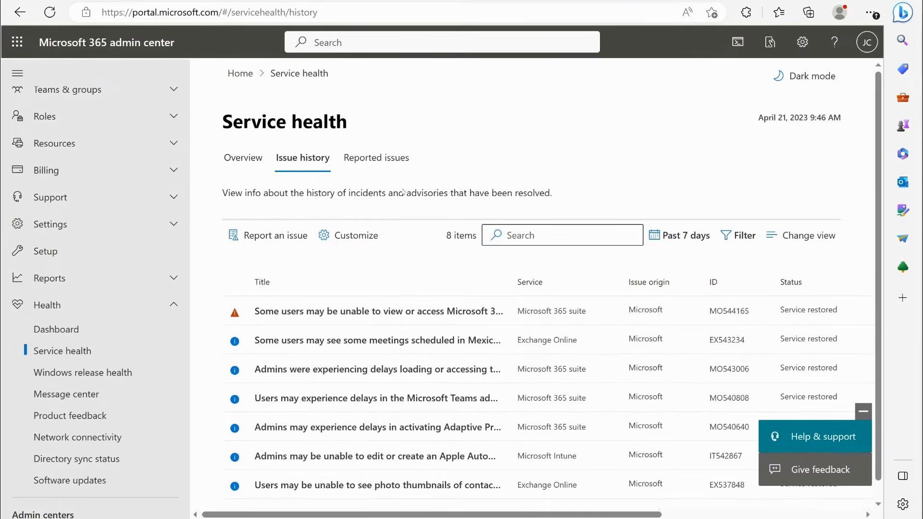
scroll(470, 263, "down", 1)
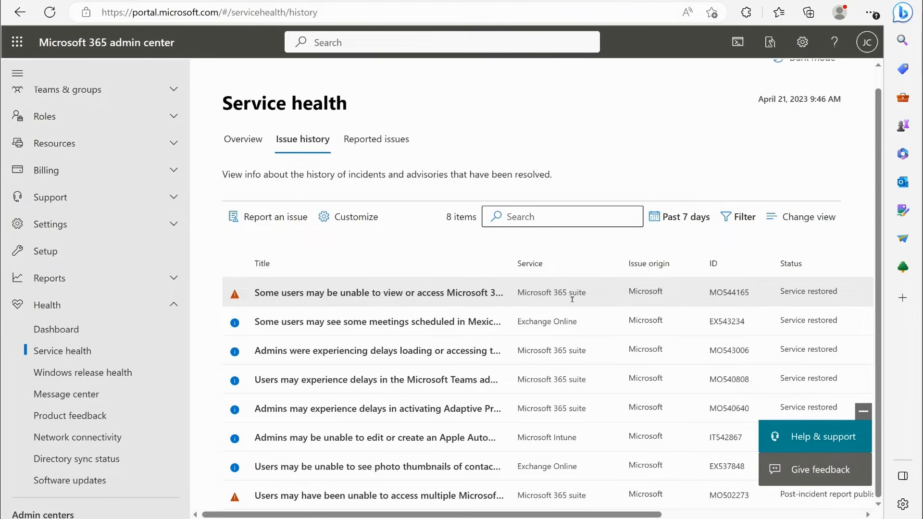
double_click(779, 287)
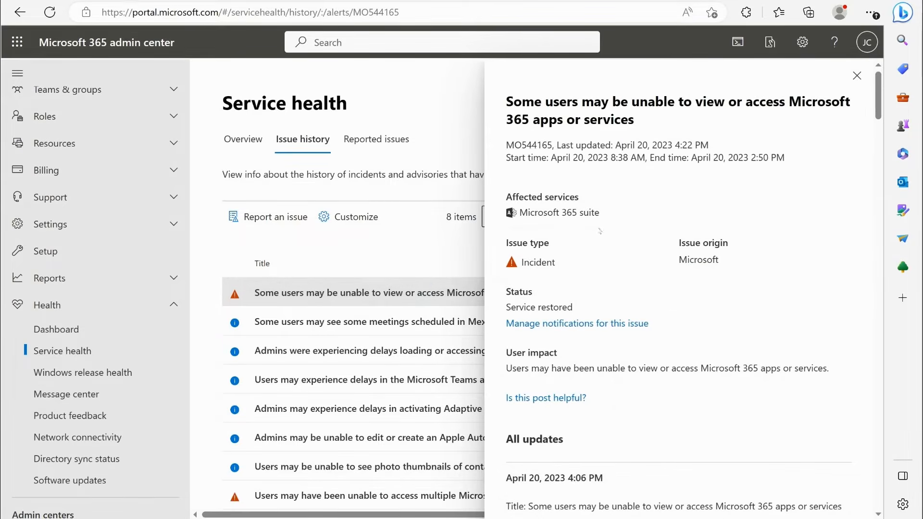
scroll(606, 233, "down", 3)
scroll(571, 177, "up", 4)
key("Escape")
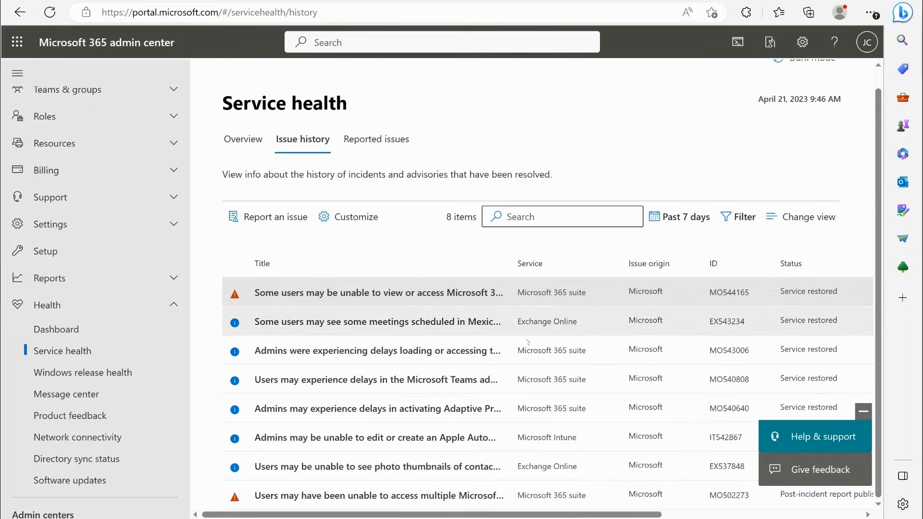
- Set the issue history's time range to Past 30 days and look through the resolved incidents and advisories
scroll(477, 428, "up", 1)
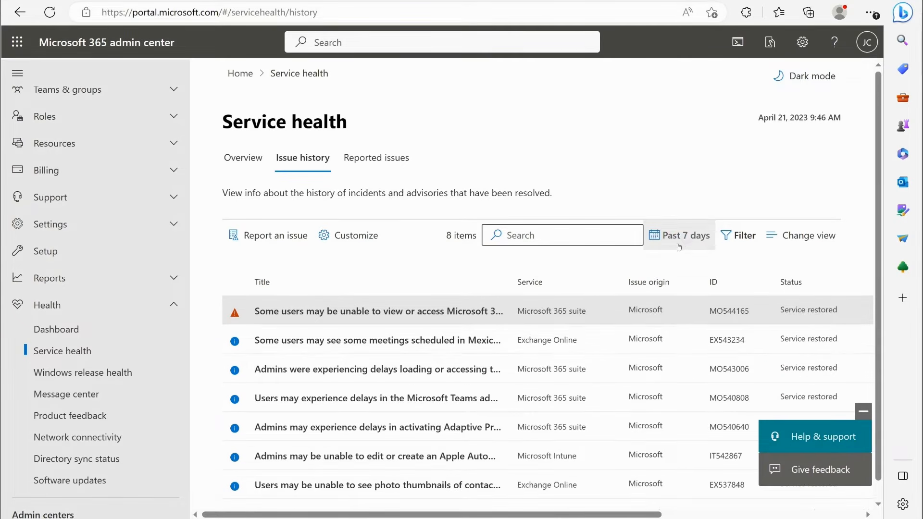
left_click(677, 235)
left_click(679, 286)
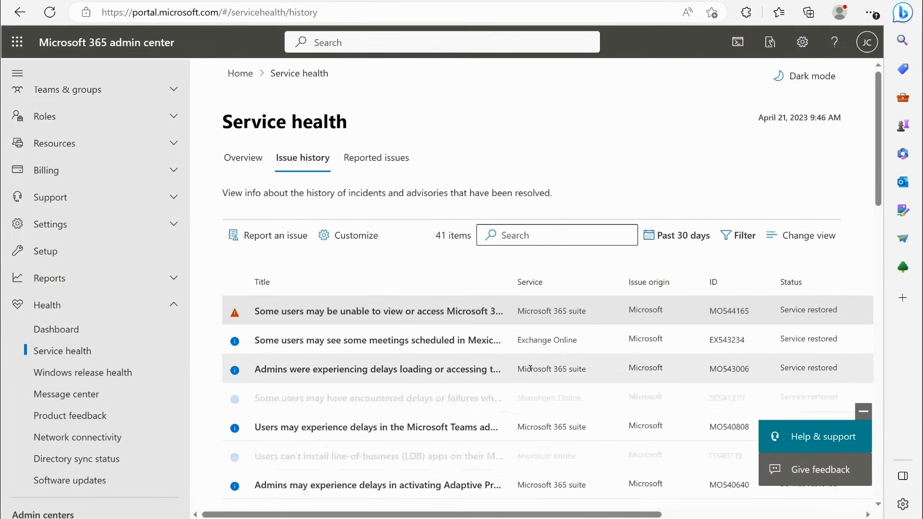
scroll(422, 268, "down", 8)
scroll(423, 268, "down", 10)
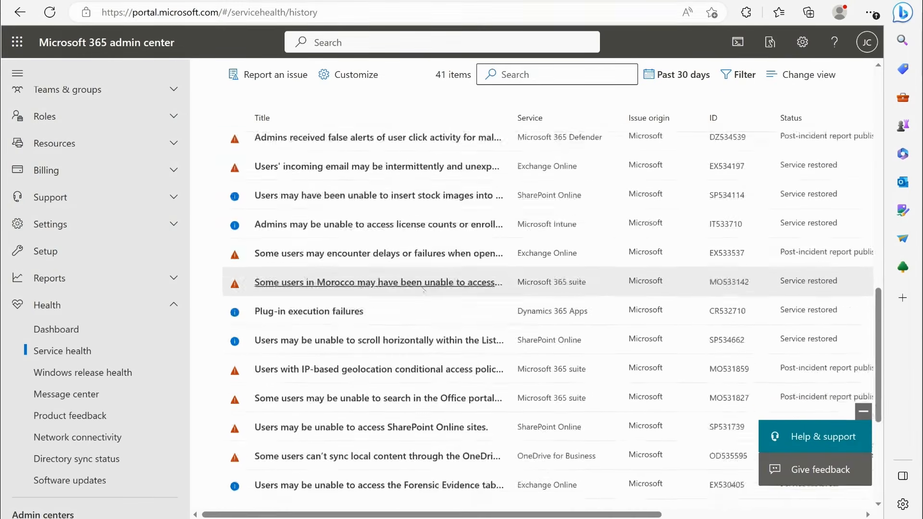
scroll(445, 379, "up", 15)
scroll(446, 378, "up", 5)
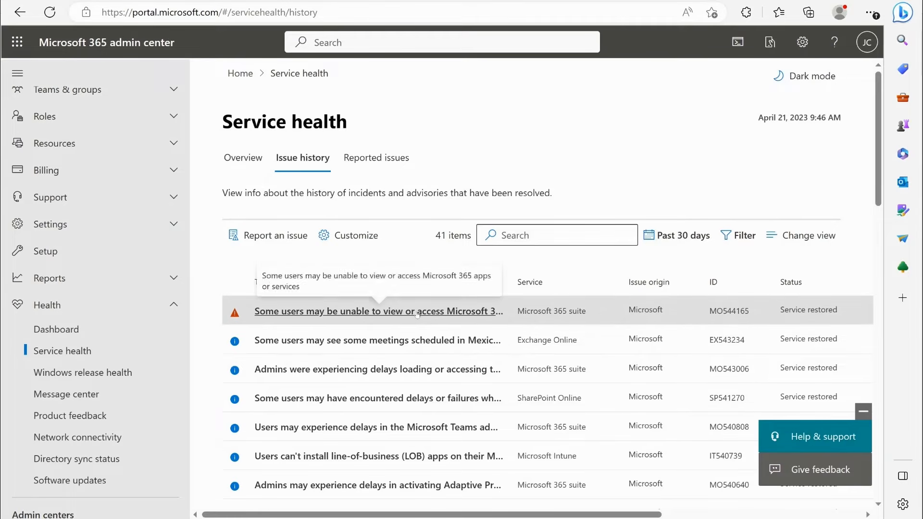
- Check the issues reported by the organization, and return to the service health overview
left_click(383, 160)
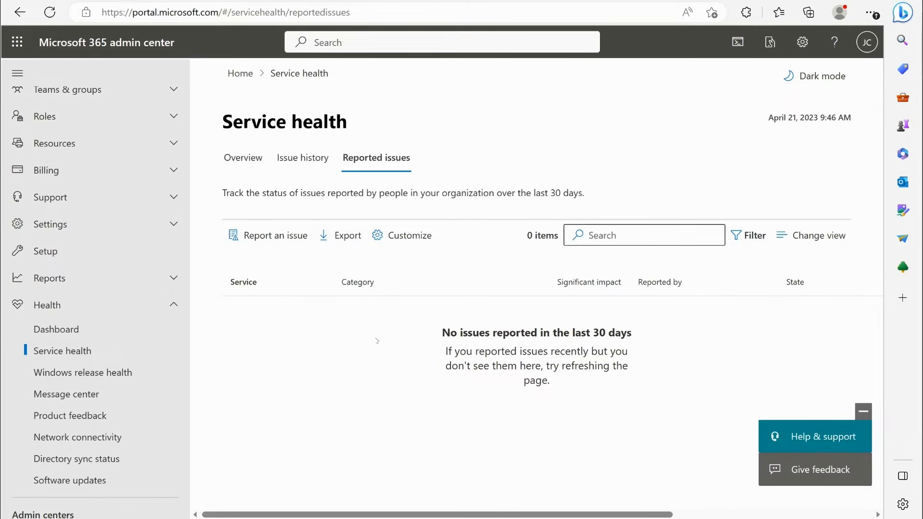
left_click(242, 158)
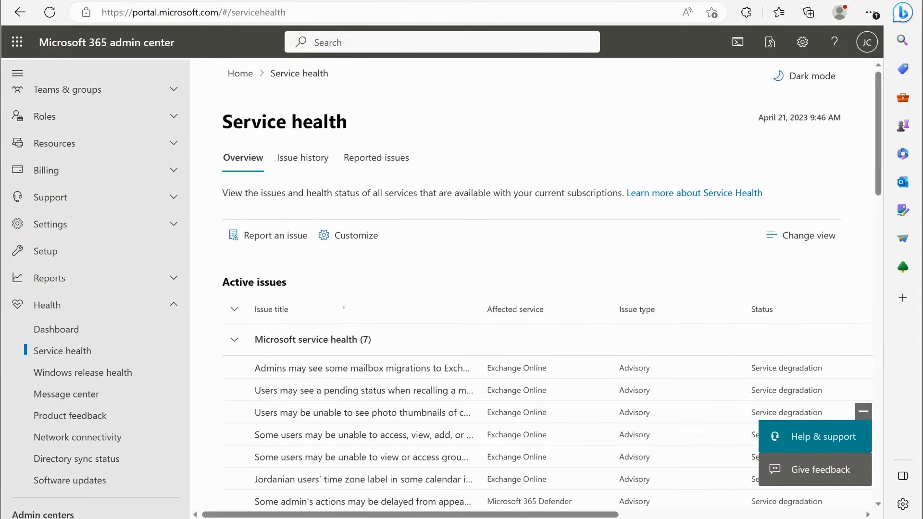
- Try toggling Power BI and Power Apps in the service health page view's displayed services, and close the customization without saving
left_click(354, 236)
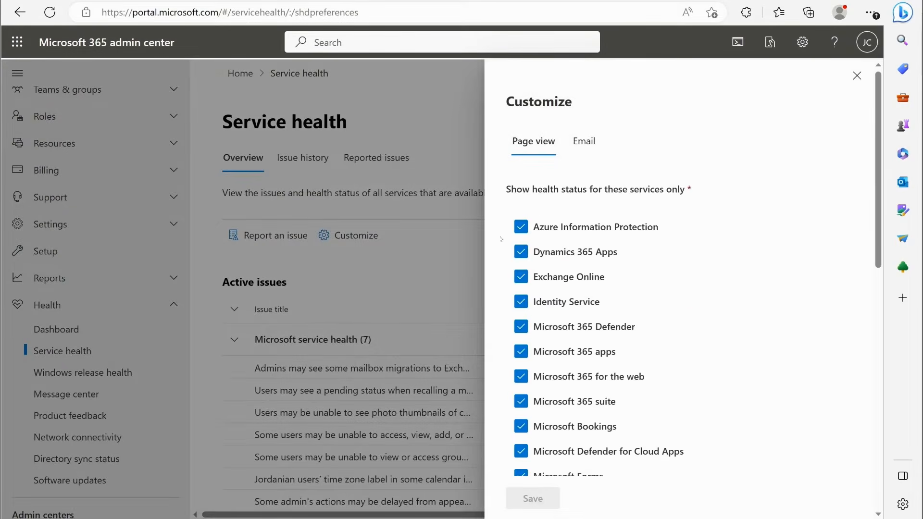
scroll(568, 175, "down", 3)
scroll(567, 176, "down", 7)
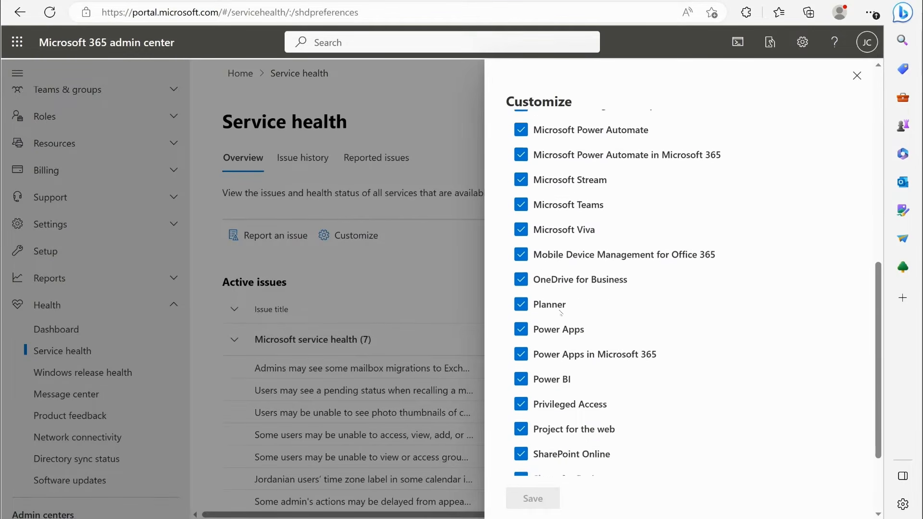
left_click(521, 264)
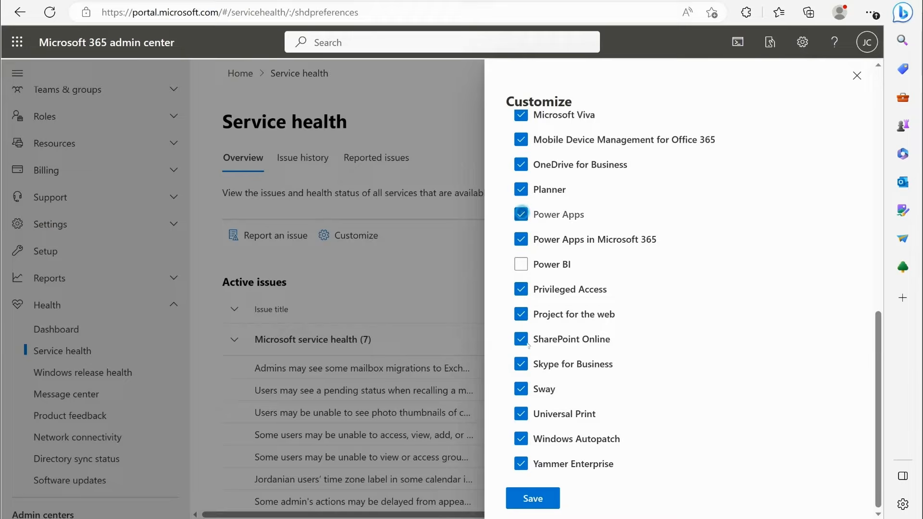
left_click(522, 214)
left_click(523, 214)
left_click(528, 263)
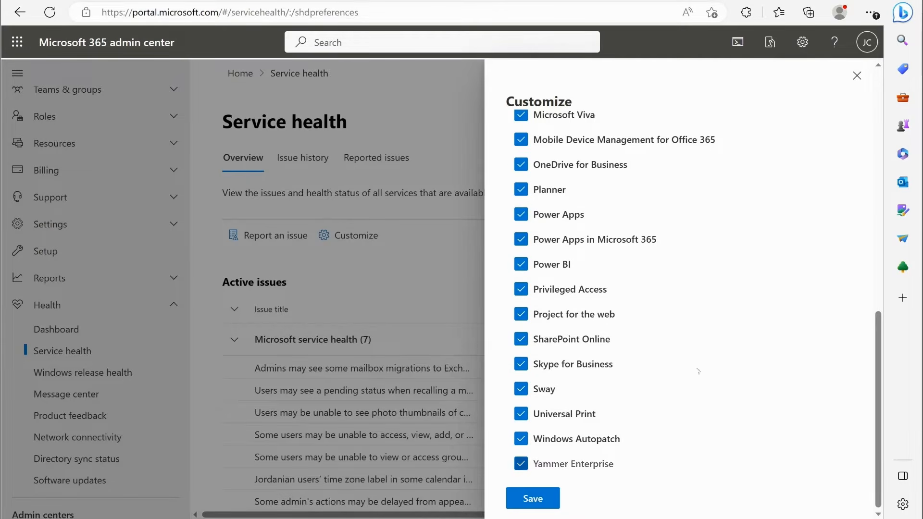
left_click(856, 75)
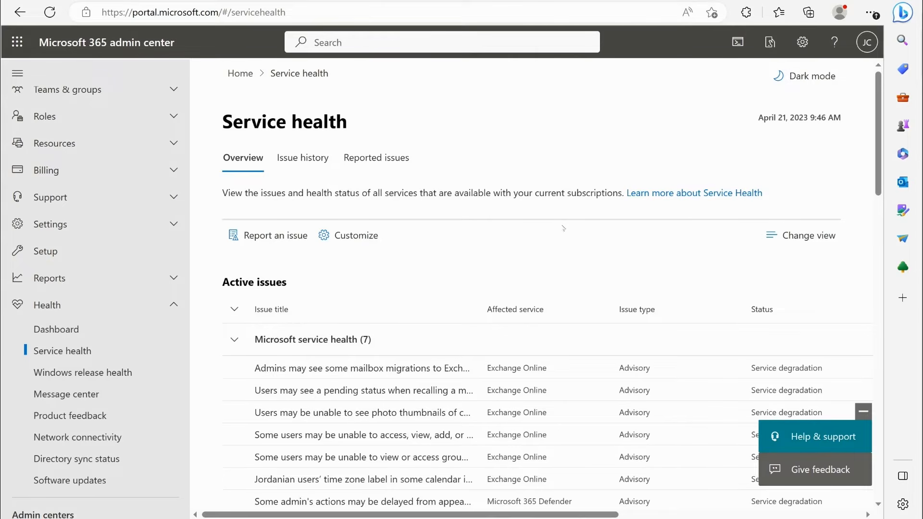
- Look through the active issues and the Microsoft service health status of each service
scroll(633, 265, "down", 15)
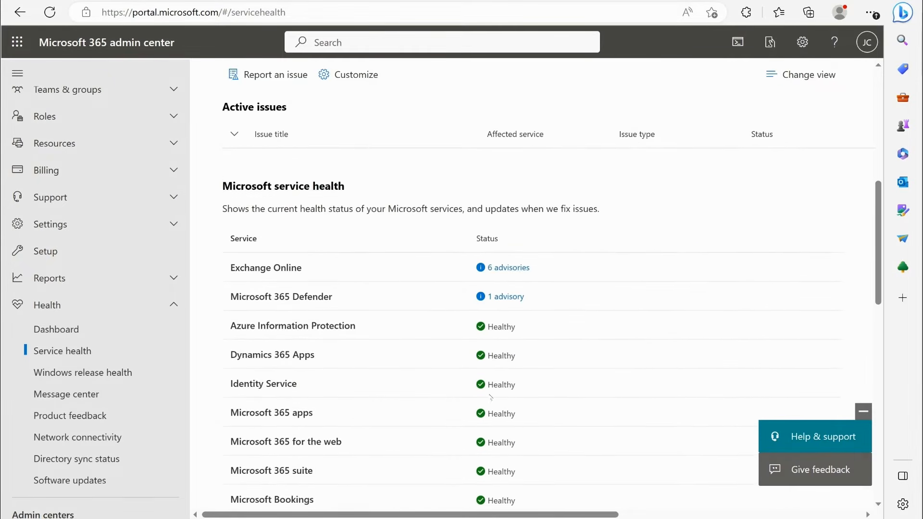
scroll(556, 372, "up", 10)
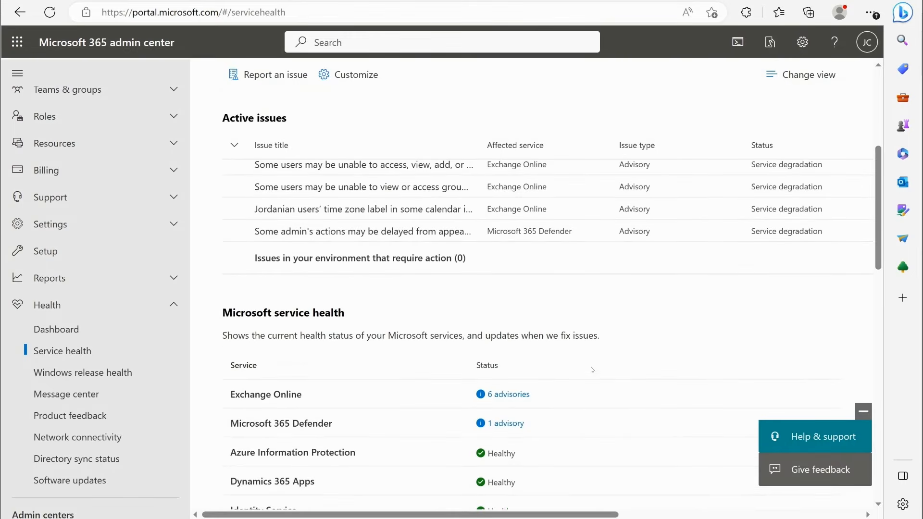
scroll(593, 370, "down", 12)
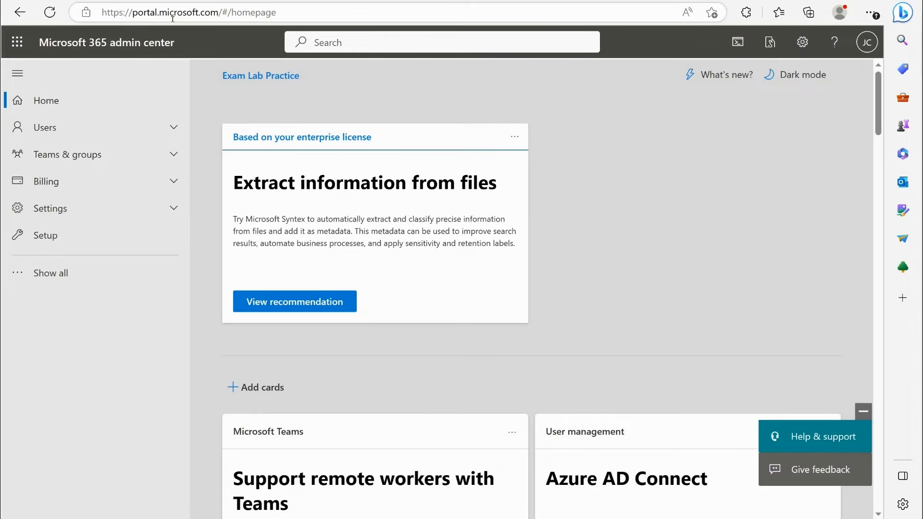
- Reopen the service health page and turn on email notifications about service health in its customization options
left_click(57, 285)
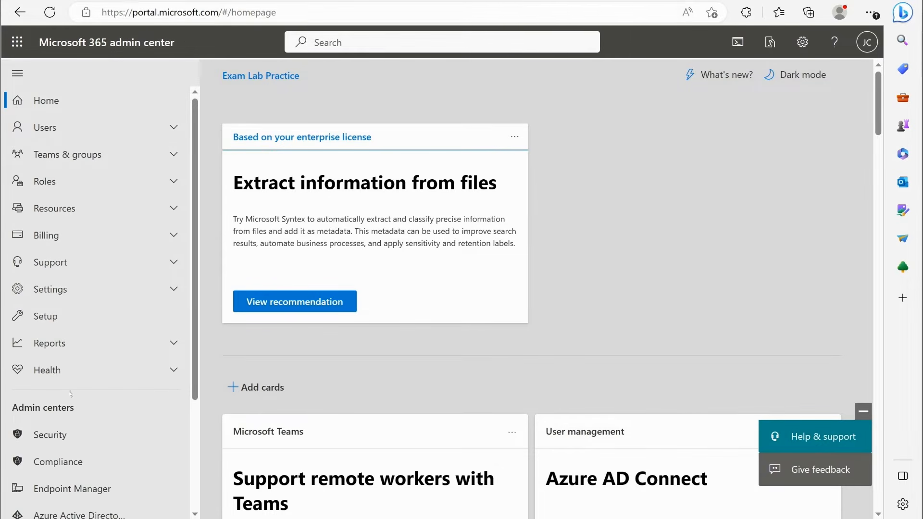
left_click(53, 371)
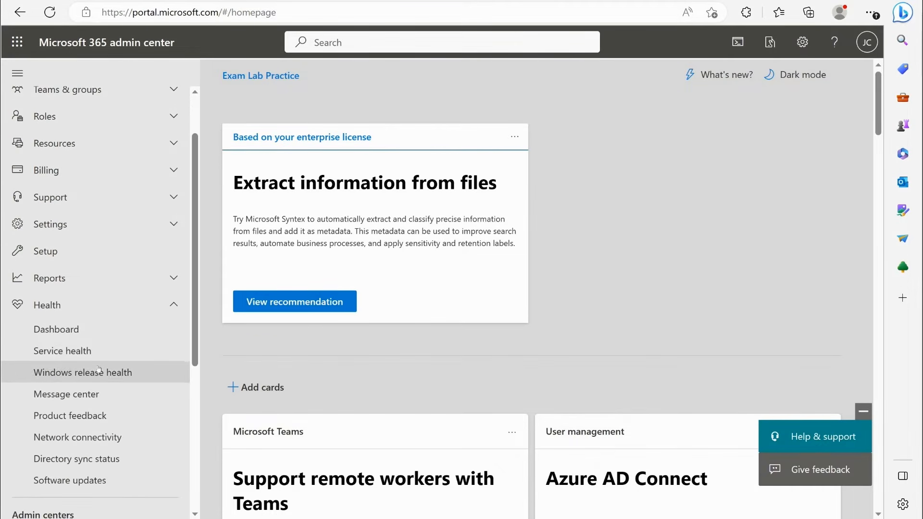
left_click(53, 352)
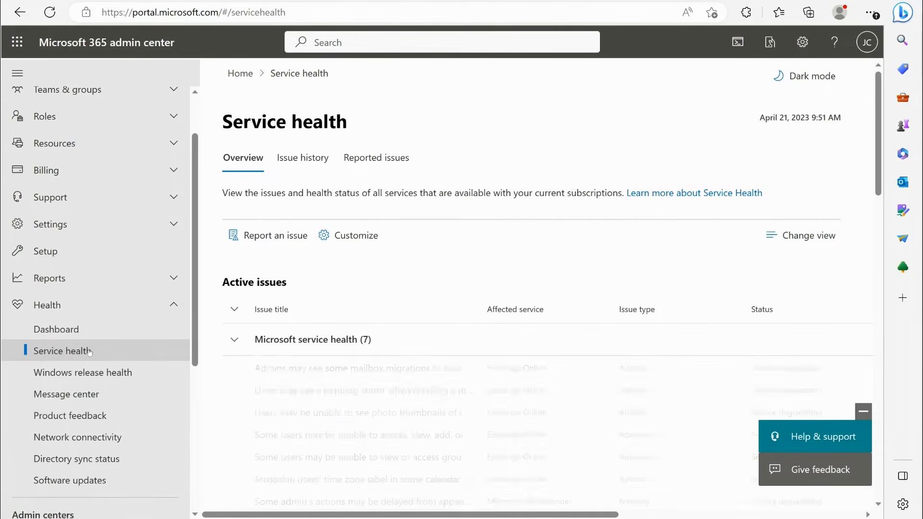
left_click(354, 236)
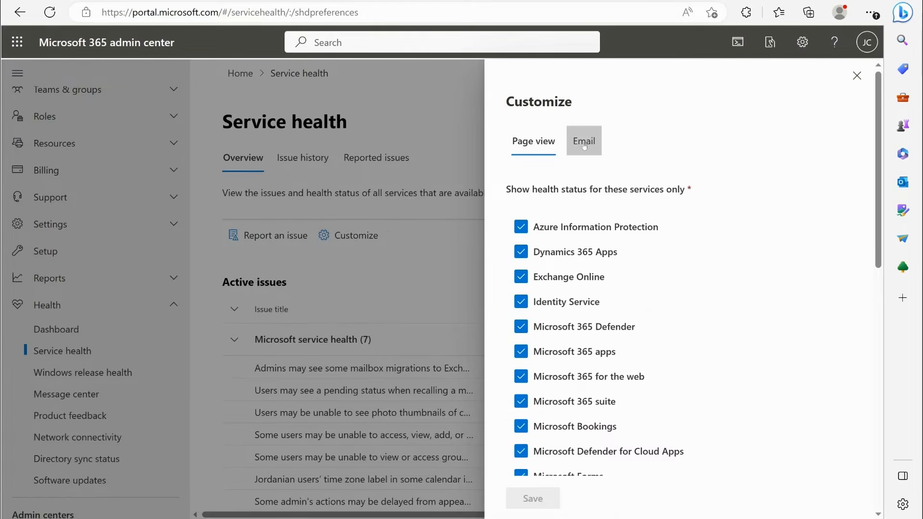
left_click(579, 147)
left_click(525, 183)
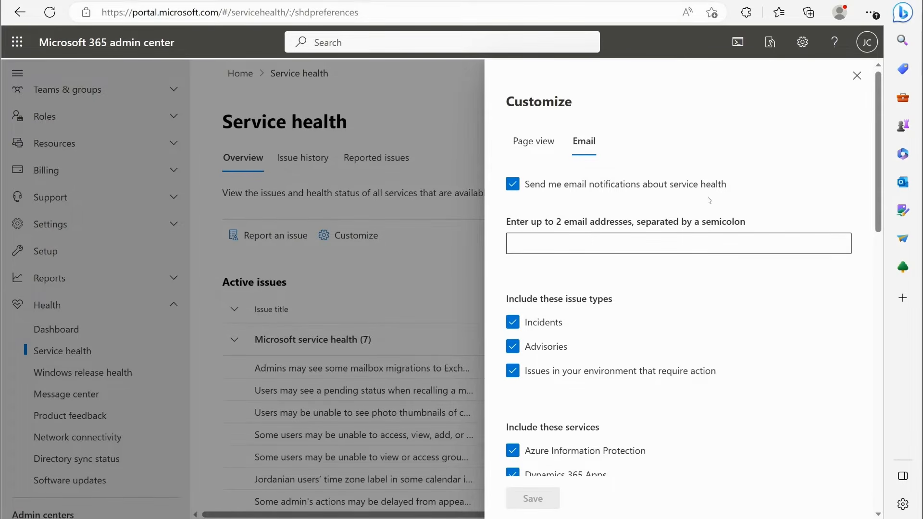
- Review the notification email's recipient field, issue types and included services, and close the customization without saving
left_click(627, 244)
scroll(567, 250, "down", 3)
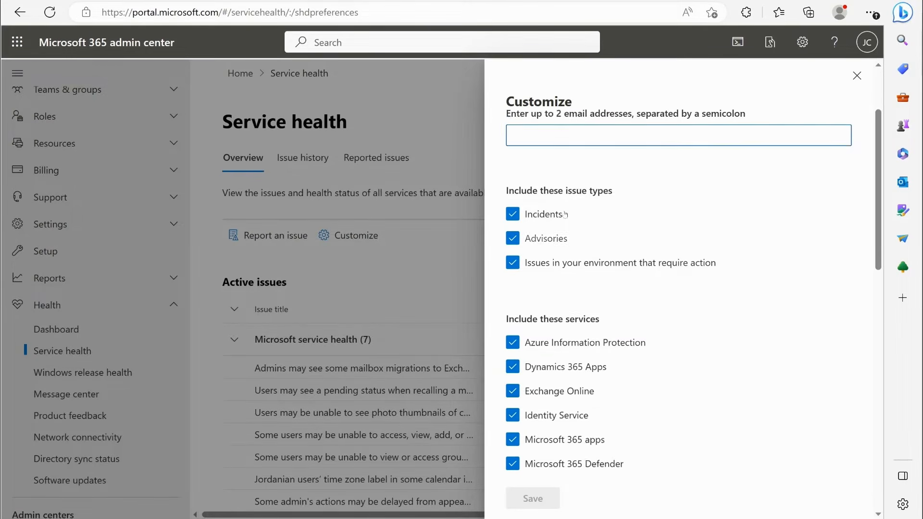
scroll(566, 179, "up", 3)
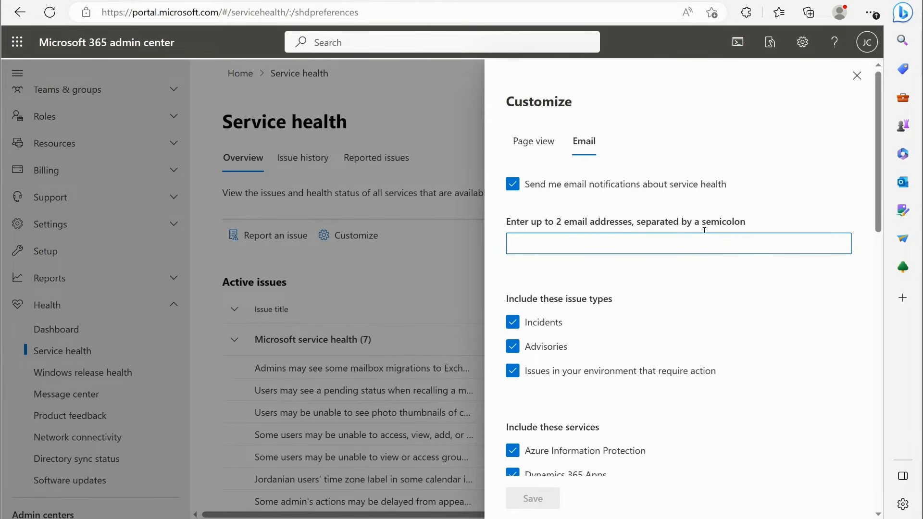
scroll(704, 229, "down", 5)
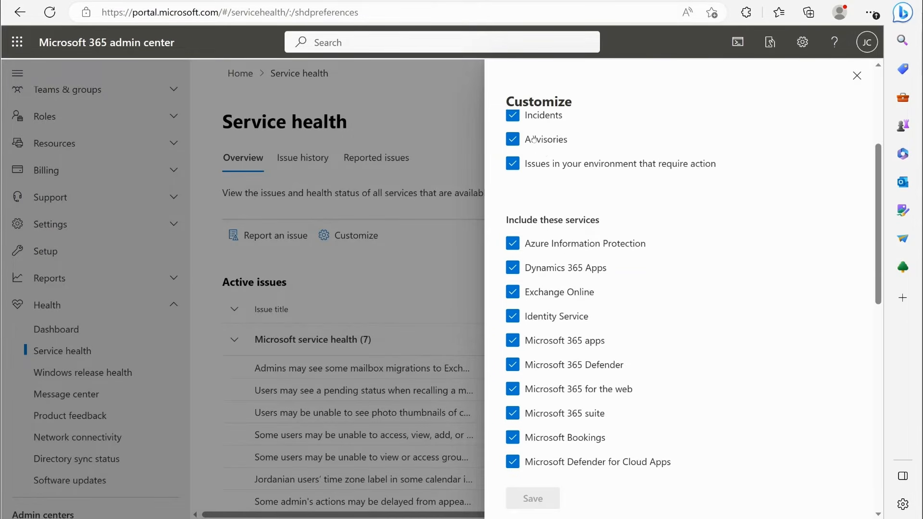
scroll(548, 264, "up", 3)
scroll(555, 369, "down", 7)
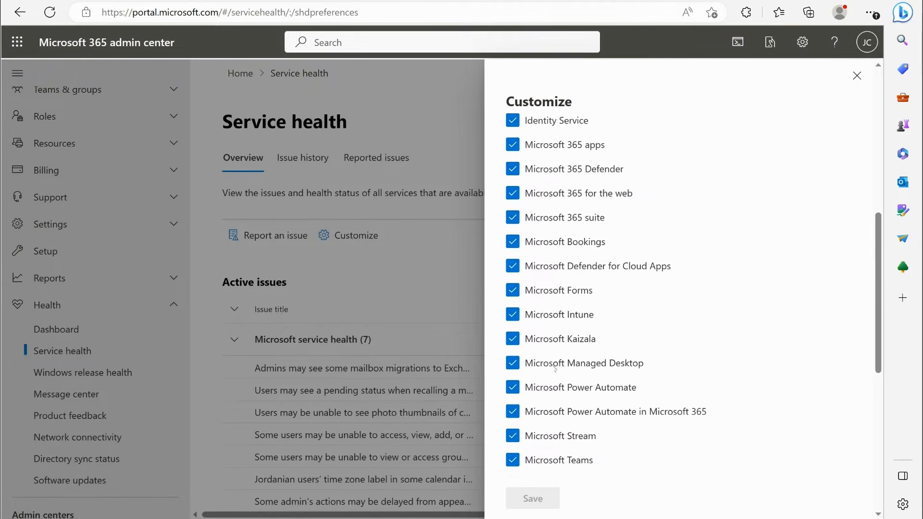
scroll(555, 369, "down", 8)
scroll(551, 320, "up", 12)
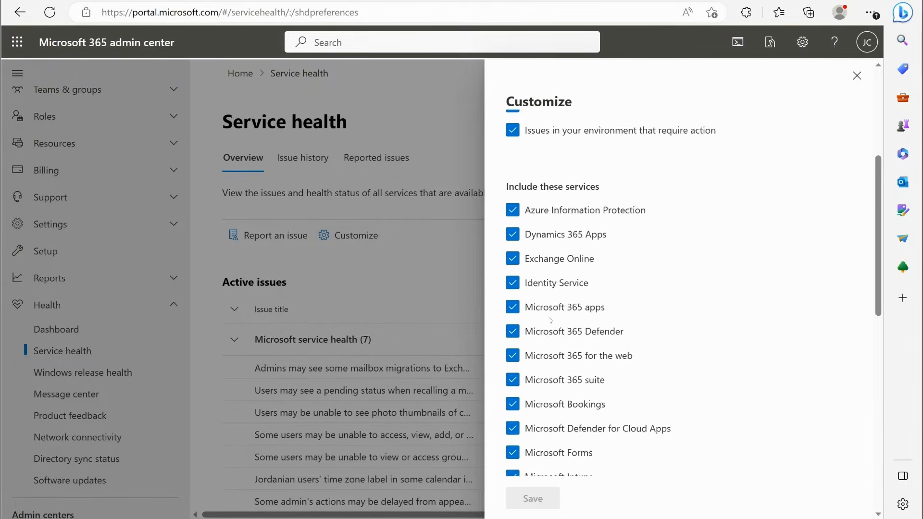
scroll(550, 319, "up", 5)
left_click(857, 76)
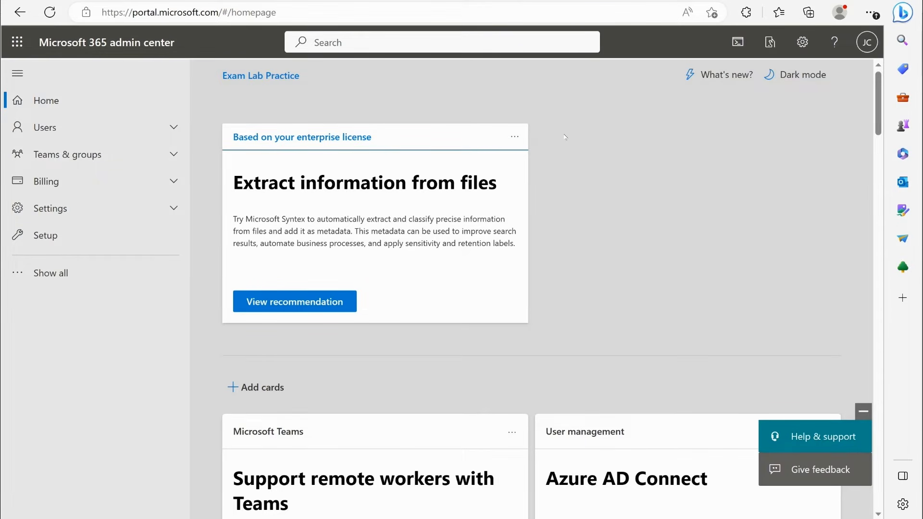
- Turn on Adoption Score in the reports with all users included in the people experiences insights, and refresh the page
left_click(67, 272)
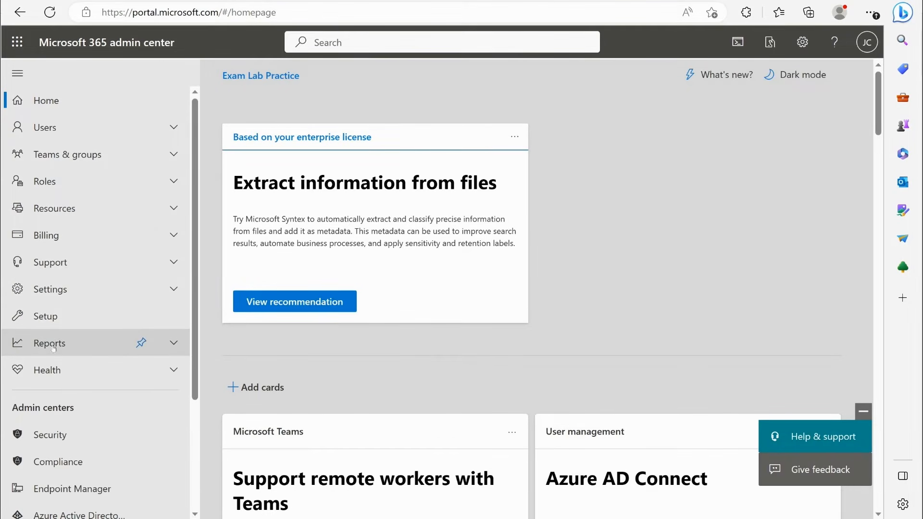
left_click(73, 345)
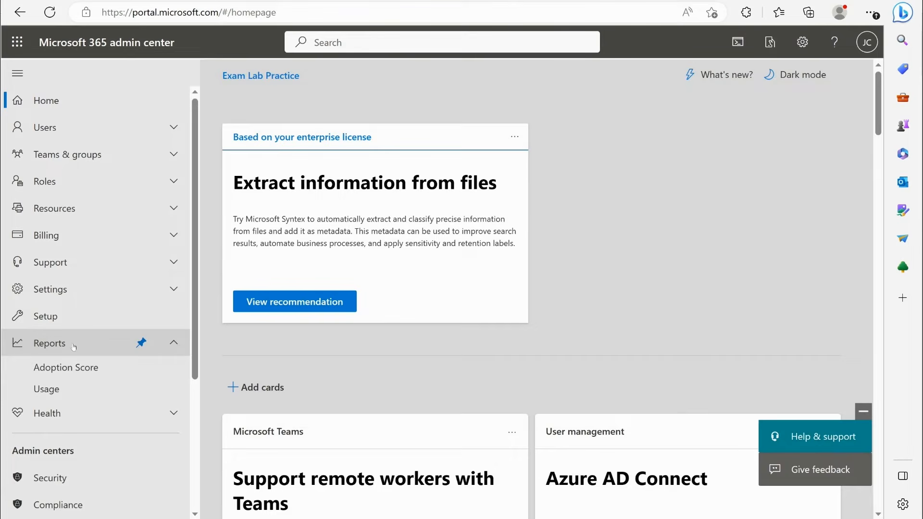
left_click(61, 370)
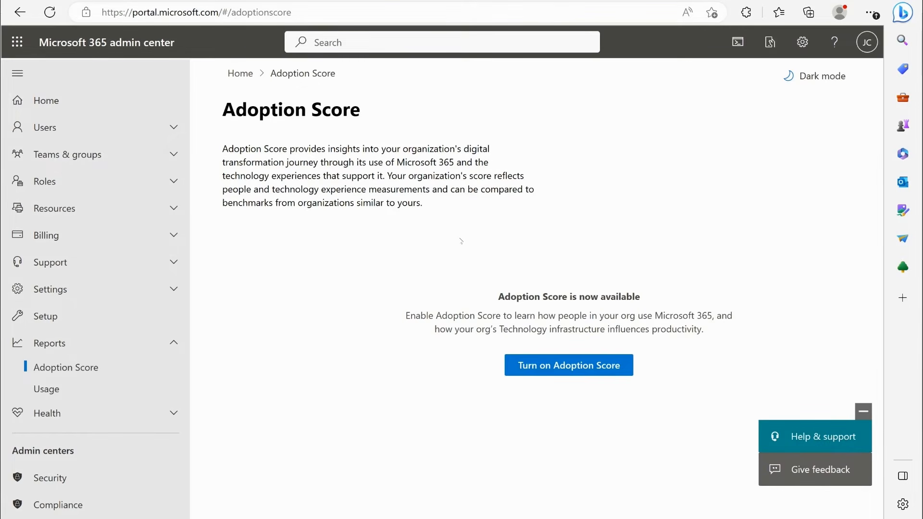
left_click(535, 365)
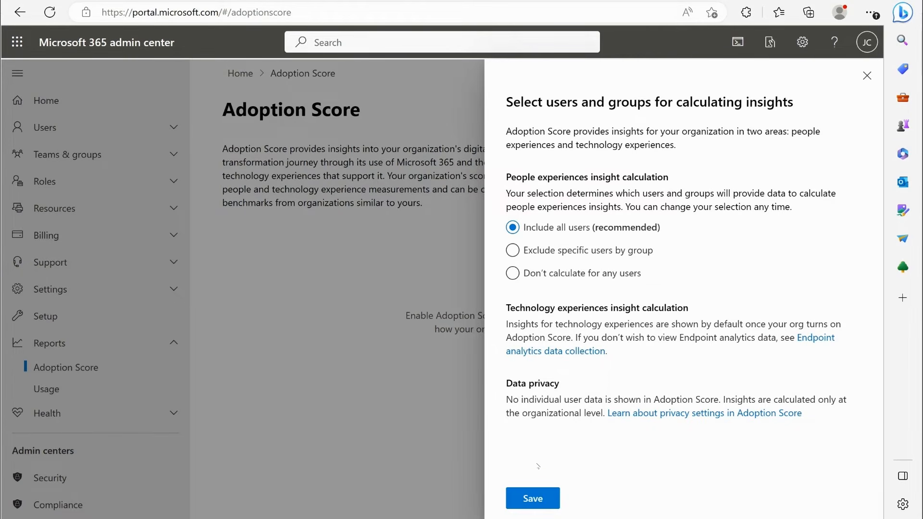
left_click(531, 496)
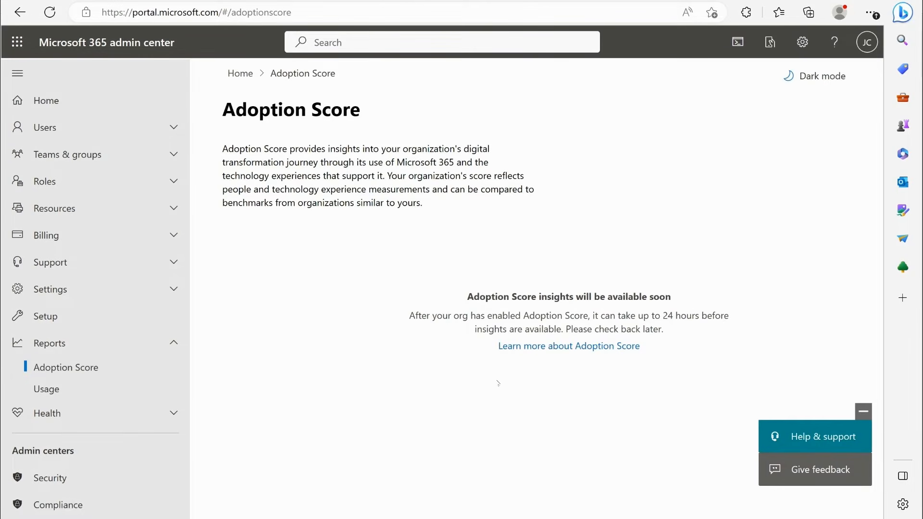
left_click(49, 12)
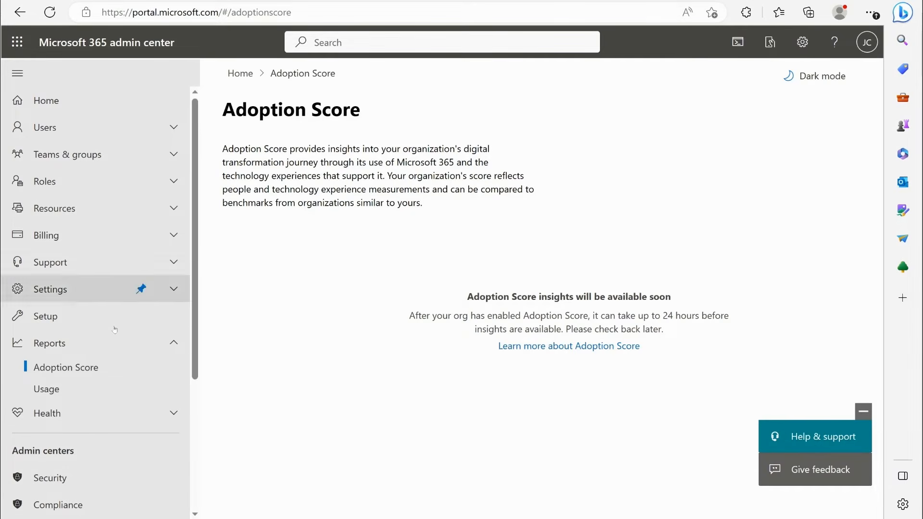
- Open the usage reports and examine the active users charts for Microsoft 365 services and apps, including the Outlook figures
left_click(53, 388)
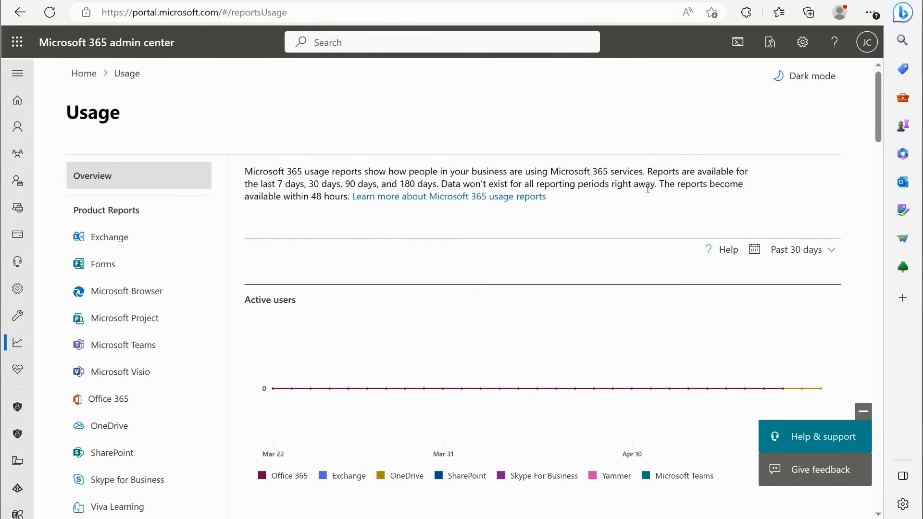
left_click_drag(255, 200, 341, 199)
left_click(382, 228)
scroll(540, 199, "down", 2)
scroll(541, 200, "down", 1)
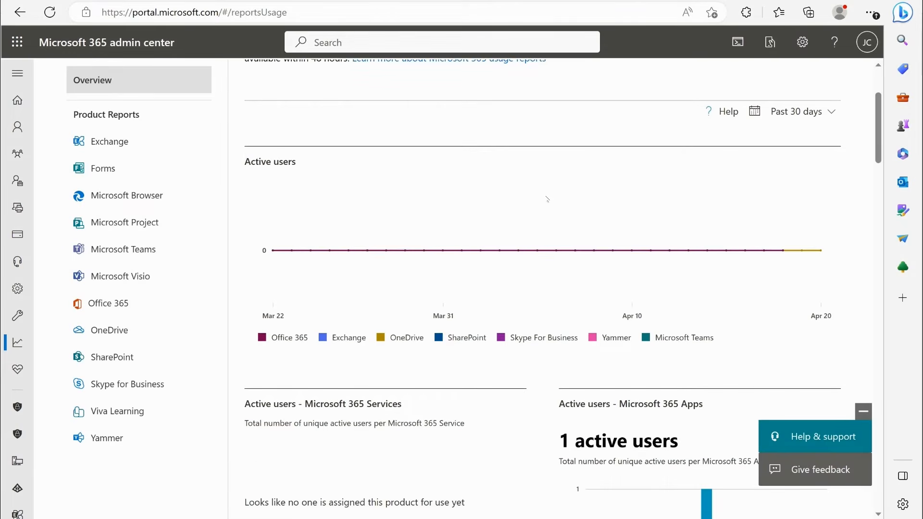
scroll(541, 200, "down", 3)
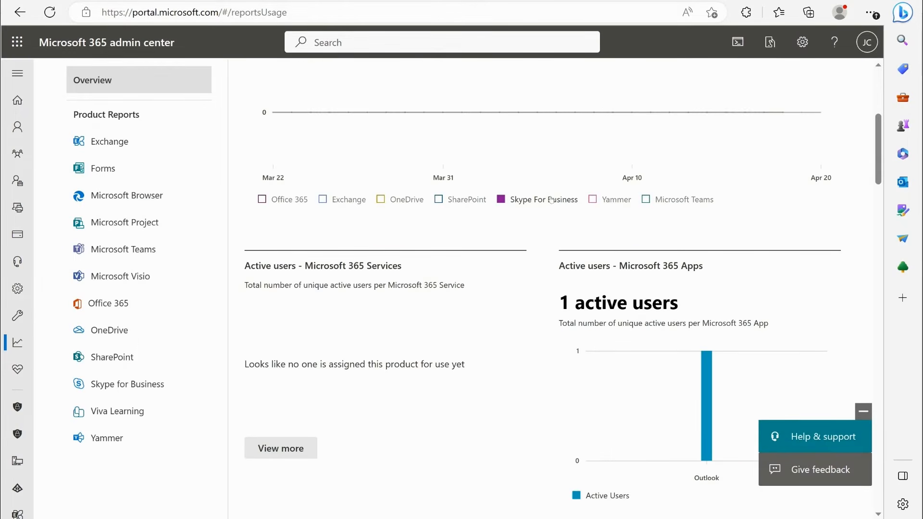
scroll(474, 197, "up", 1)
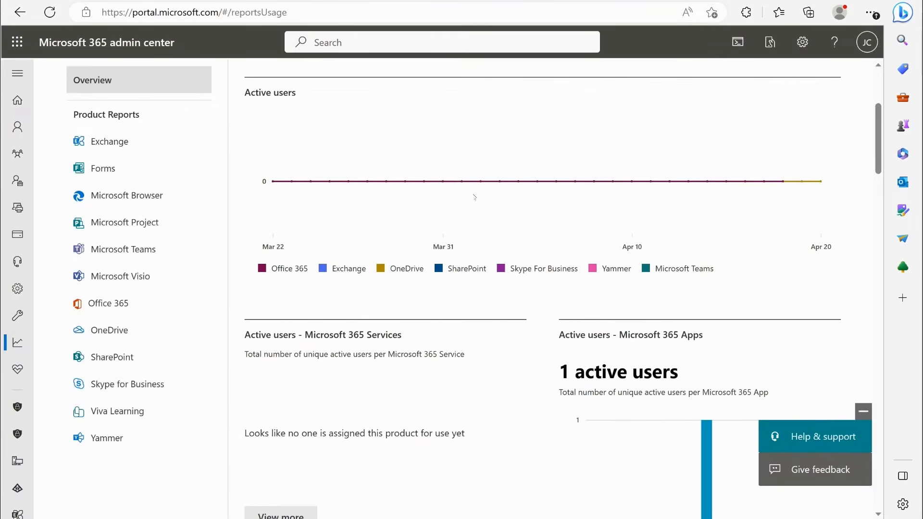
scroll(478, 236, "down", 1)
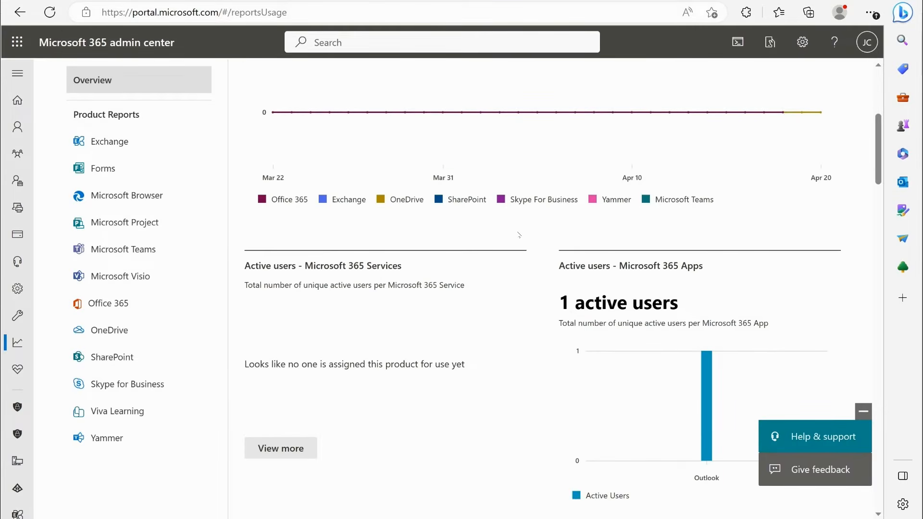
scroll(519, 235, "down", 1)
scroll(480, 207, "up", 2)
scroll(435, 177, "down", 3)
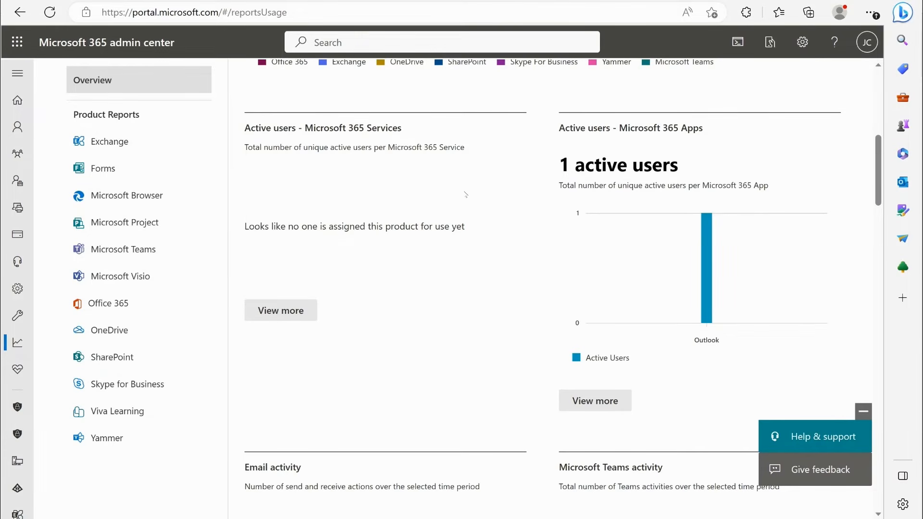
mouse_move(706, 305)
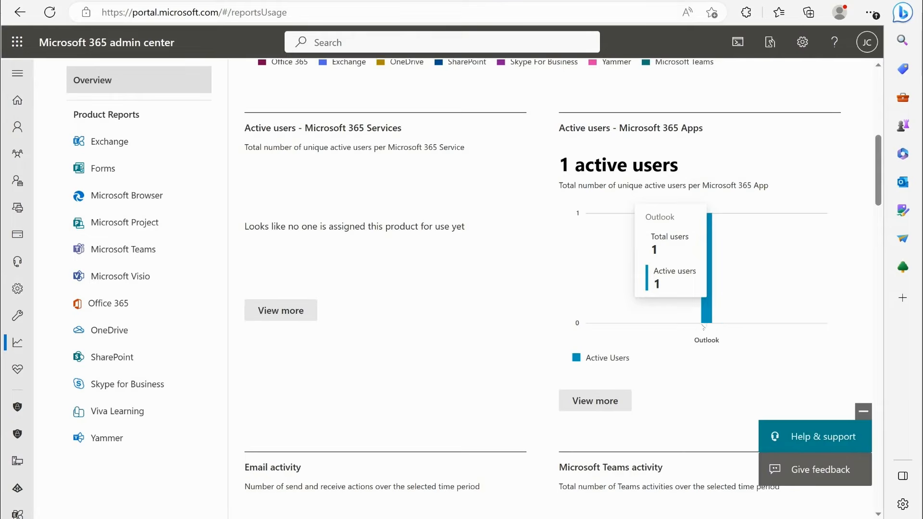
- Examine the OneDrive and SharePoint file counts, the Office activations and the remaining product activity cards in the usage overview
scroll(711, 344, "down", 6)
scroll(509, 260, "up", 7)
scroll(509, 260, "down", 8)
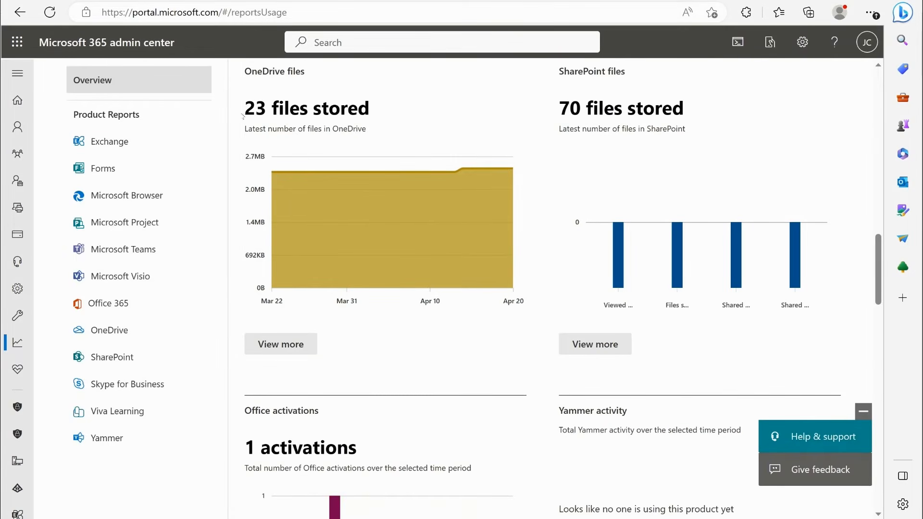
left_click_drag(242, 111, 370, 109)
left_click(509, 143)
left_click_drag(569, 110, 672, 110)
left_click_drag(243, 110, 366, 109)
scroll(521, 230, "down", 4)
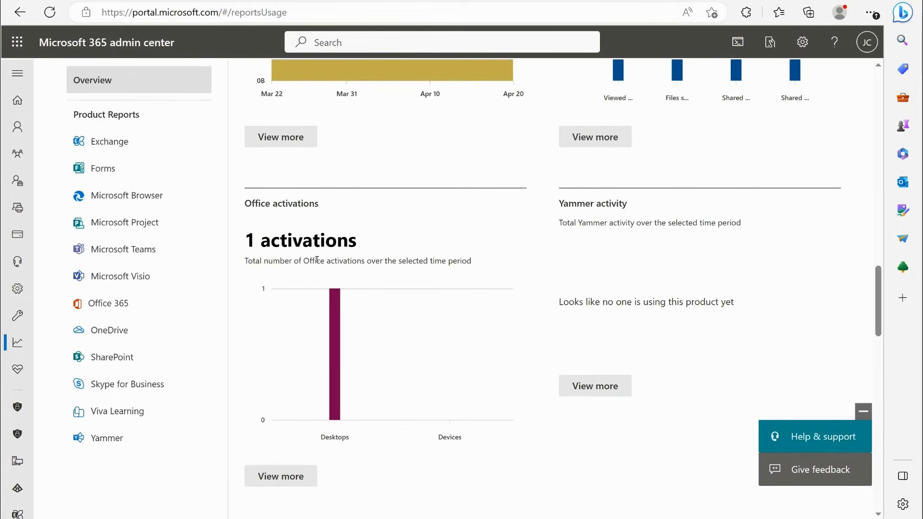
left_click_drag(243, 241, 358, 238)
scroll(468, 235, "down", 10)
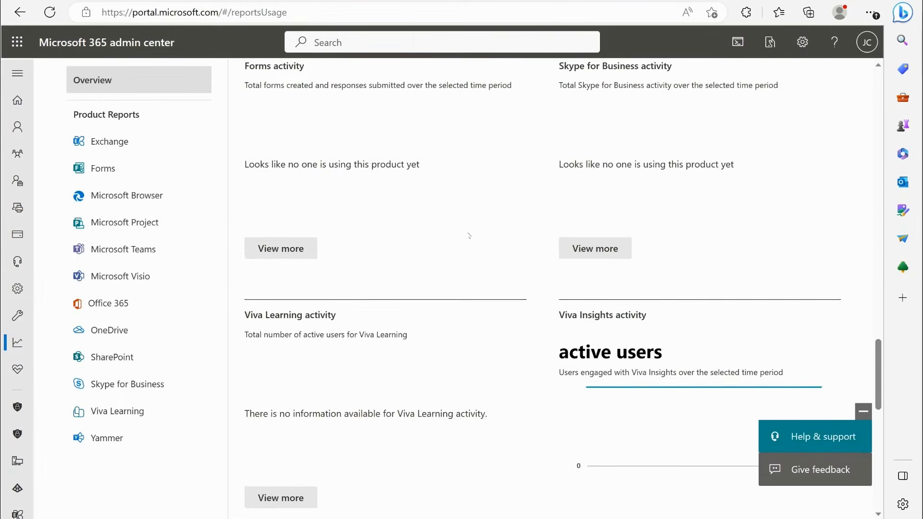
- Examine the Exchange email activity charts in the usage reports and check the Forms activity report
scroll(469, 235, "up", 4)
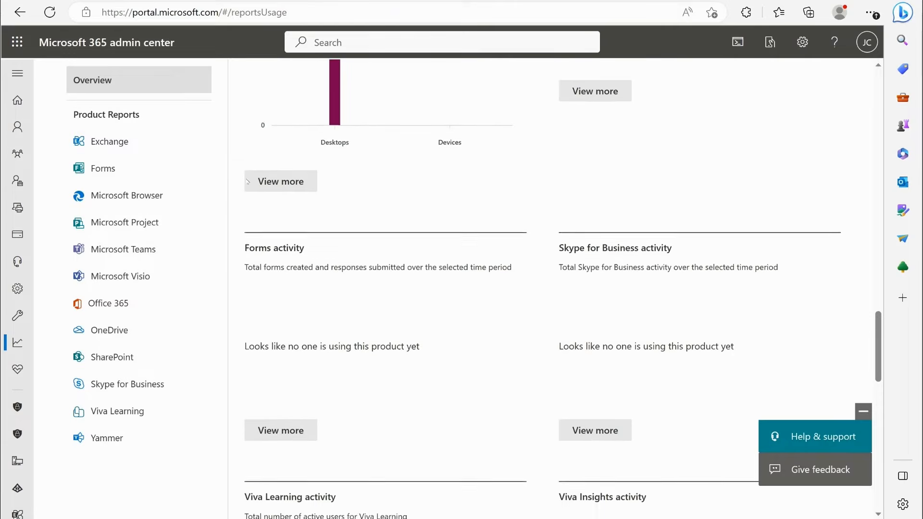
left_click(127, 144)
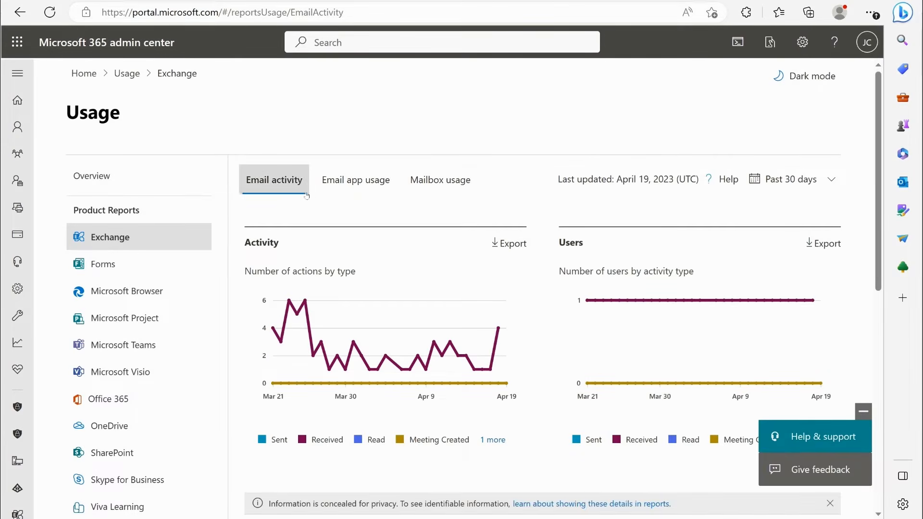
scroll(354, 180, "down", 2)
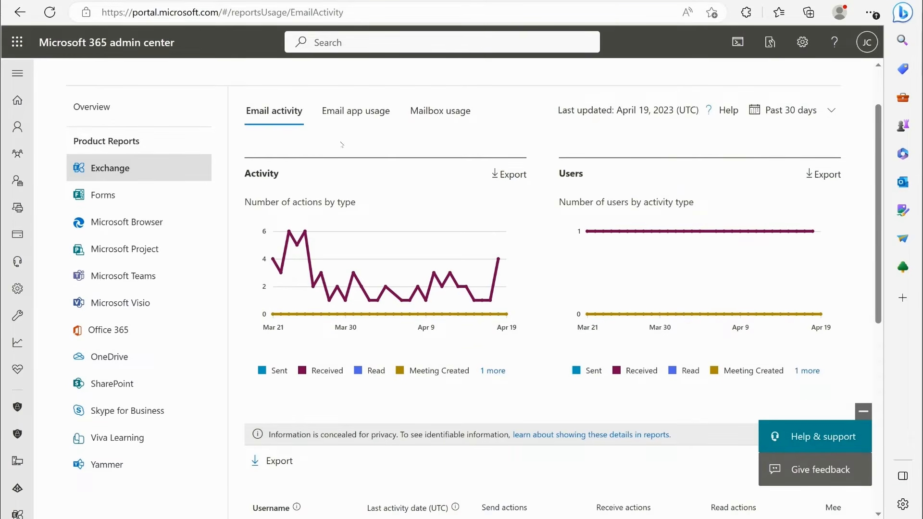
left_click(144, 196)
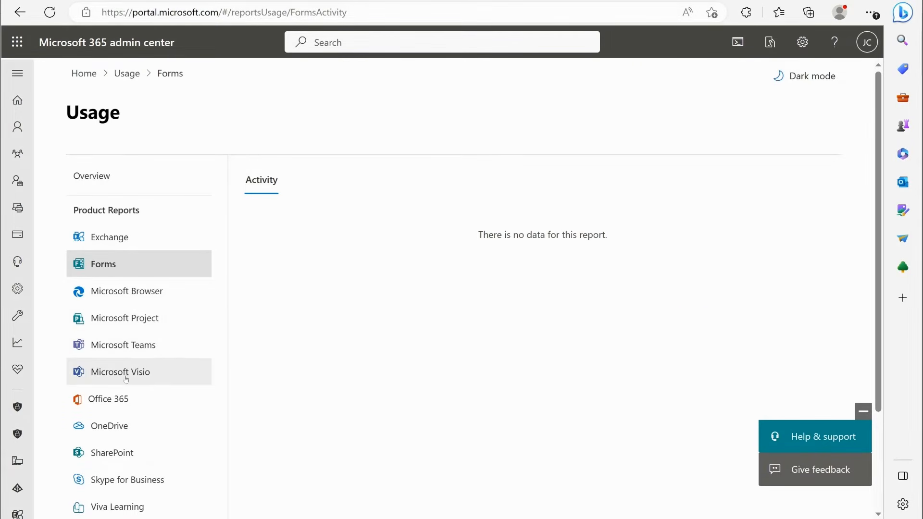
- Open the Office 365 usage report and examine the desktop, mobile and user activation charts and the per-user activation table
left_click(115, 399)
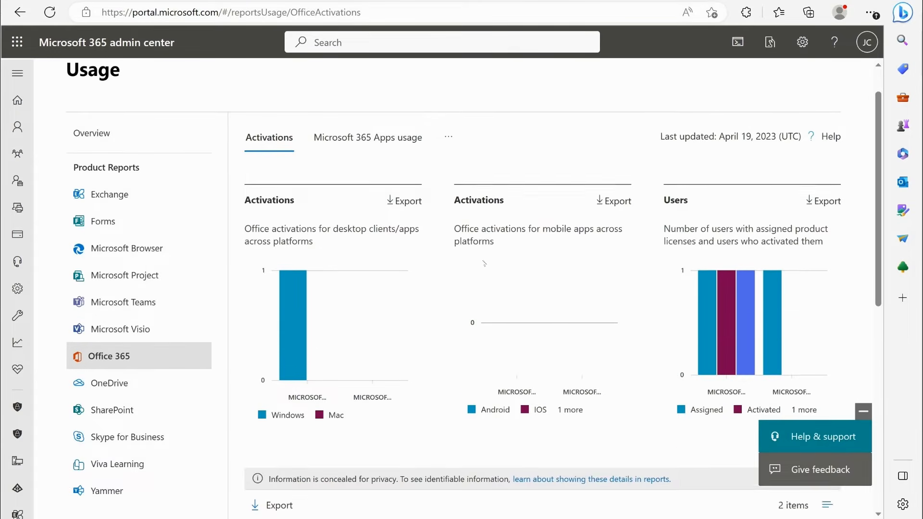
scroll(459, 291, "down", 3)
mouse_move(729, 203)
scroll(435, 287, "down", 4)
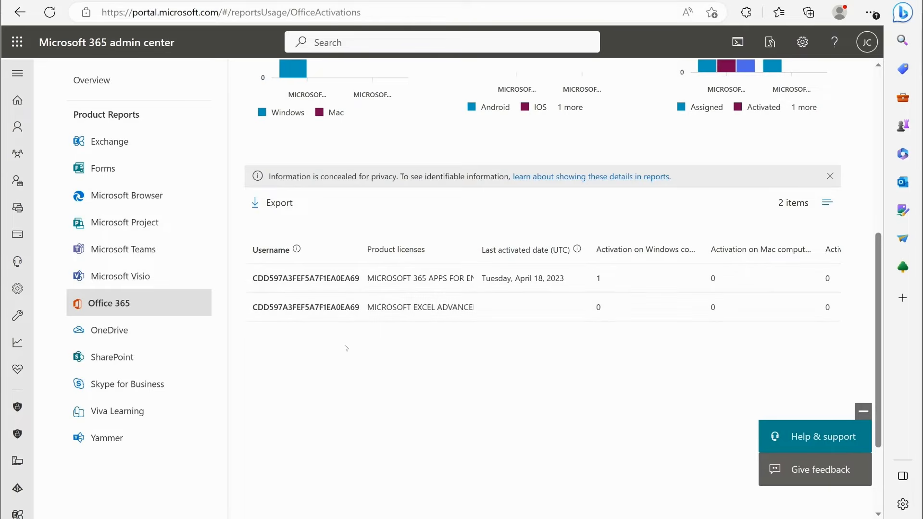
scroll(354, 328, "up", 7)
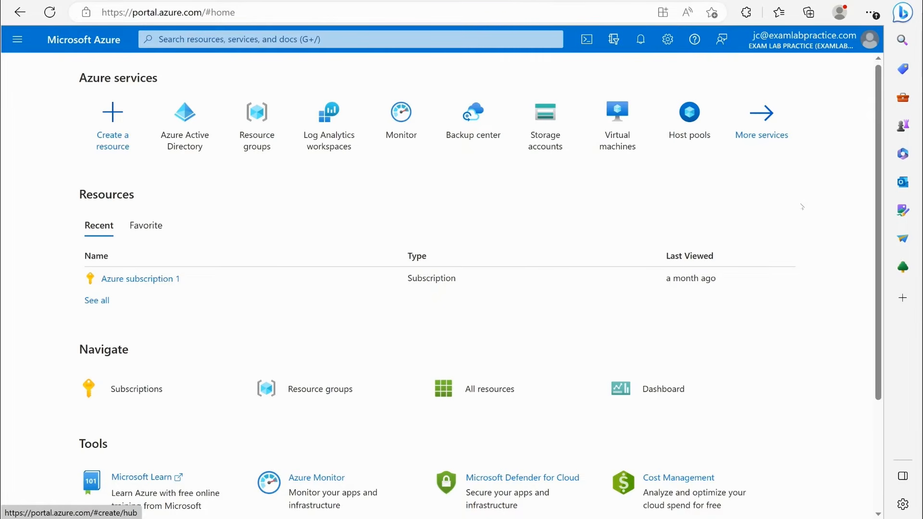
- In the Azure portal, open the Azure Active Directory users list and start creating a new internal user
left_click(17, 39)
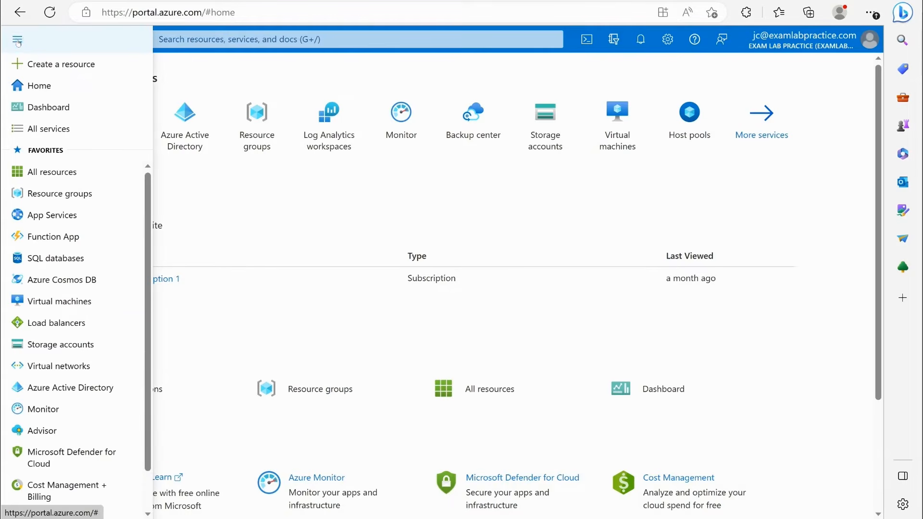
left_click(31, 387)
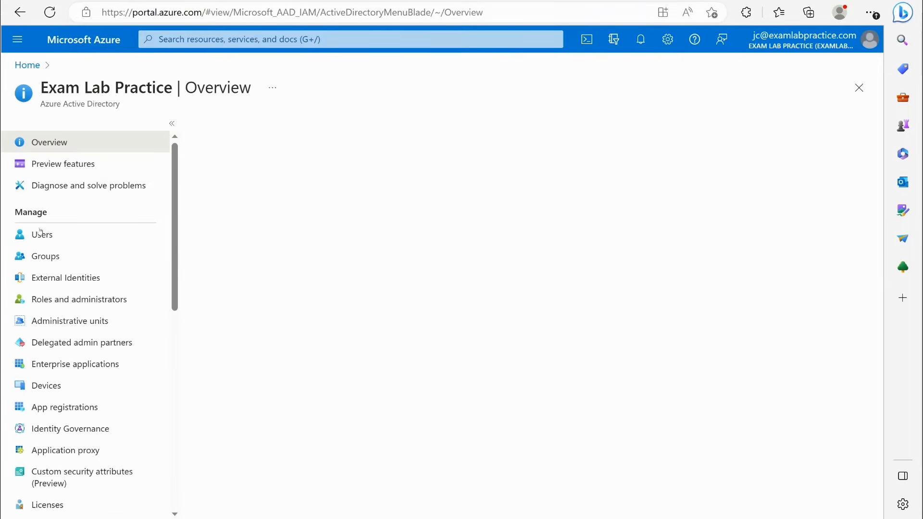
left_click(42, 234)
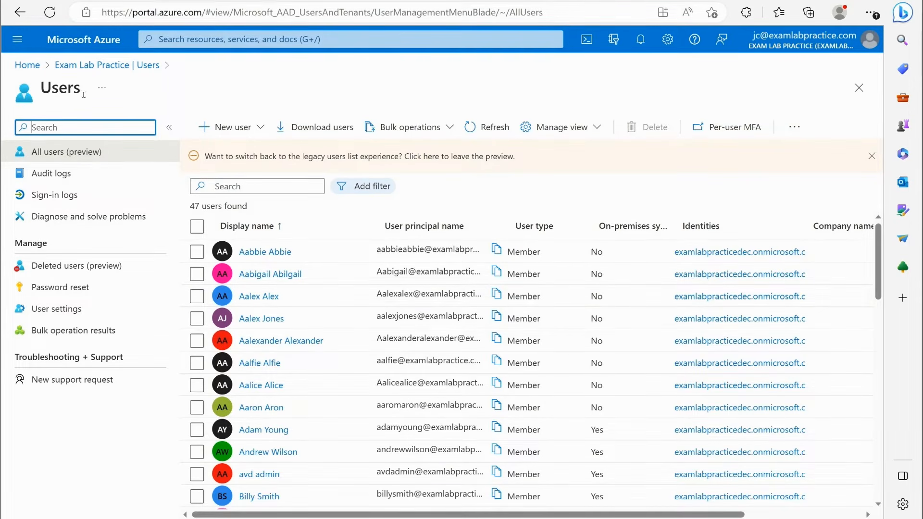
left_click(247, 133)
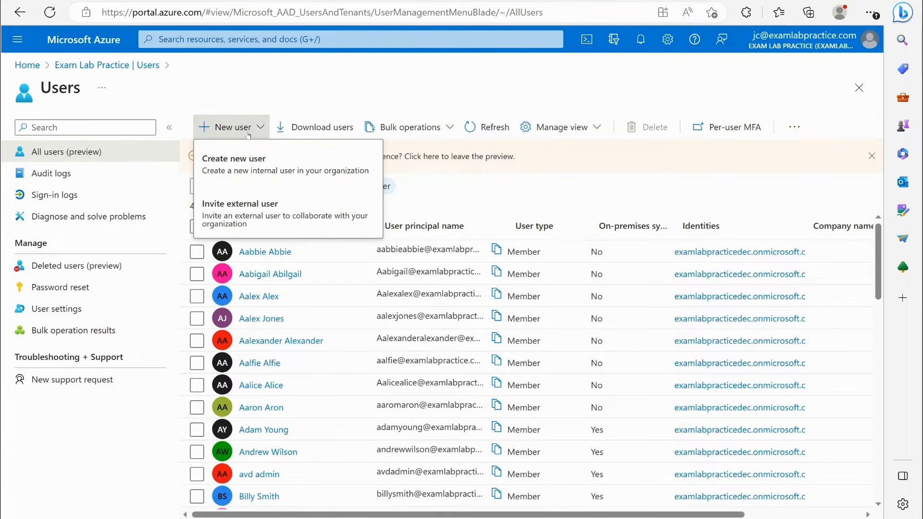
left_click(256, 160)
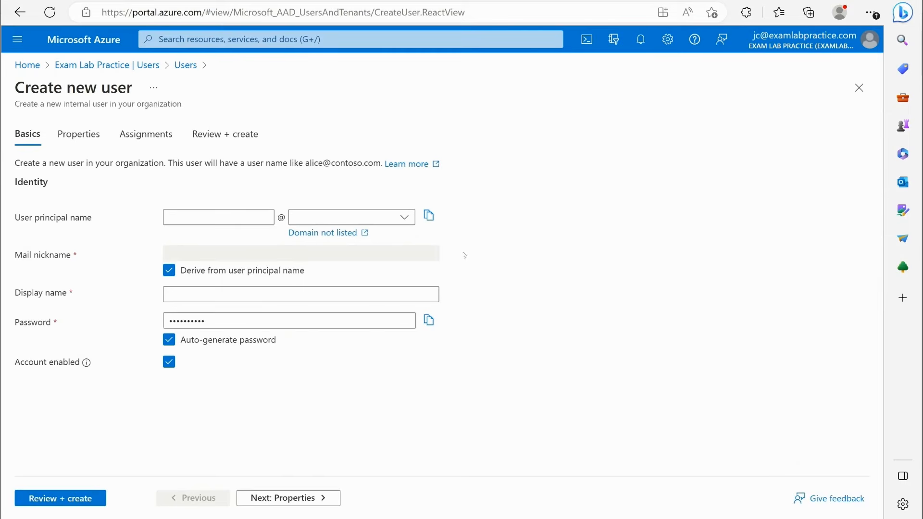
- Fill in the new user's principal name with the examlabpractice.com domain and enter the user's full name as the display name
left_click(201, 212)
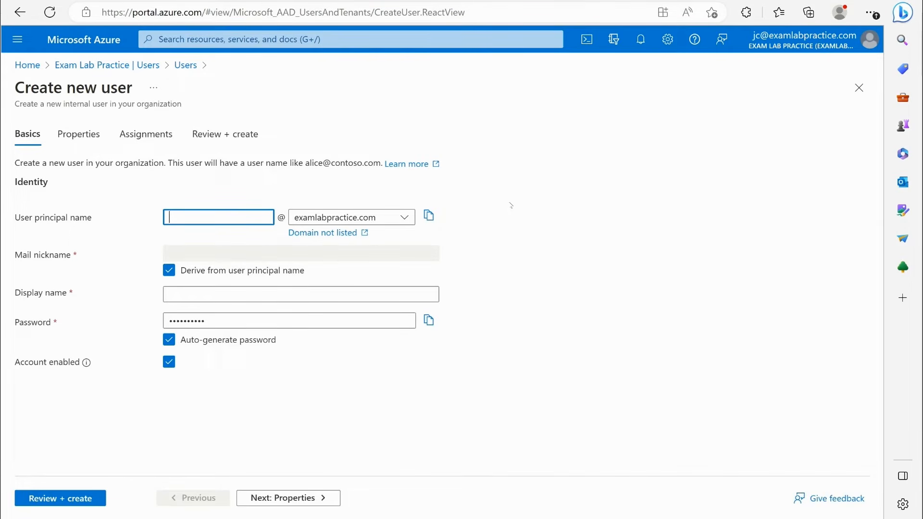
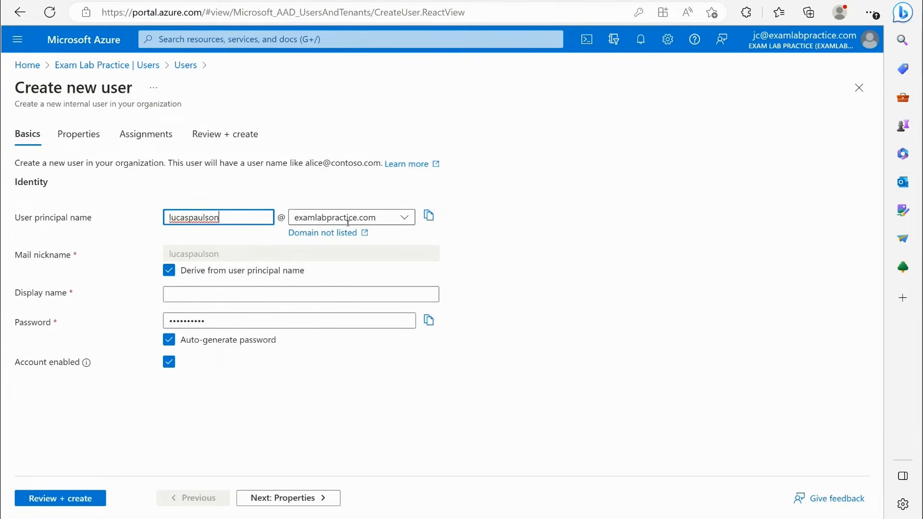
left_click(391, 218)
left_click(398, 214)
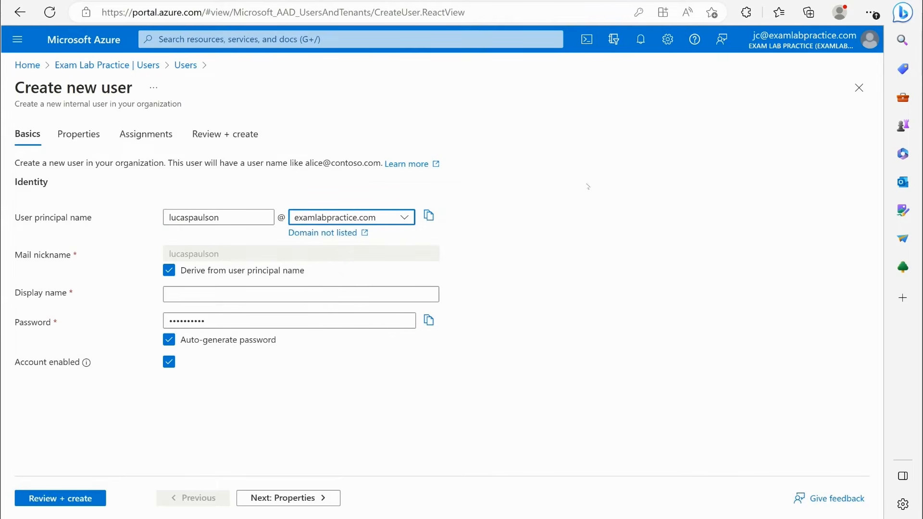
left_click(179, 295)
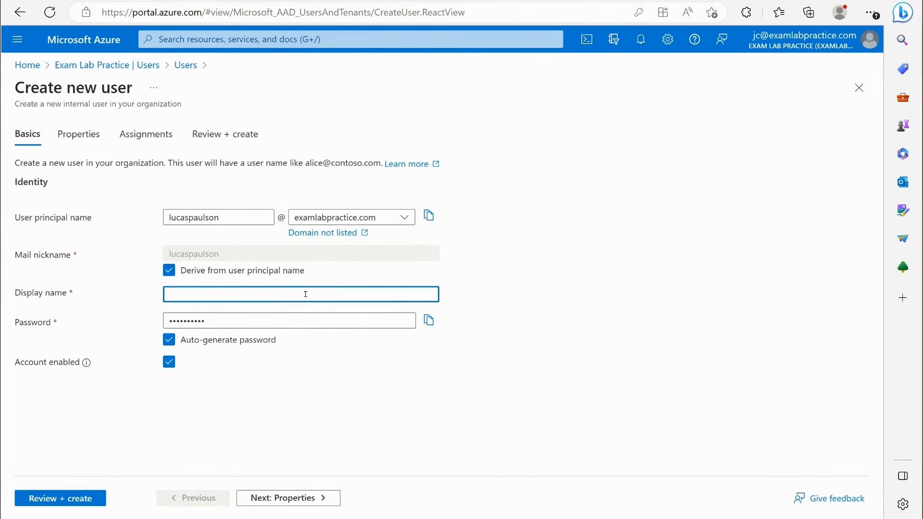
key("Tab")
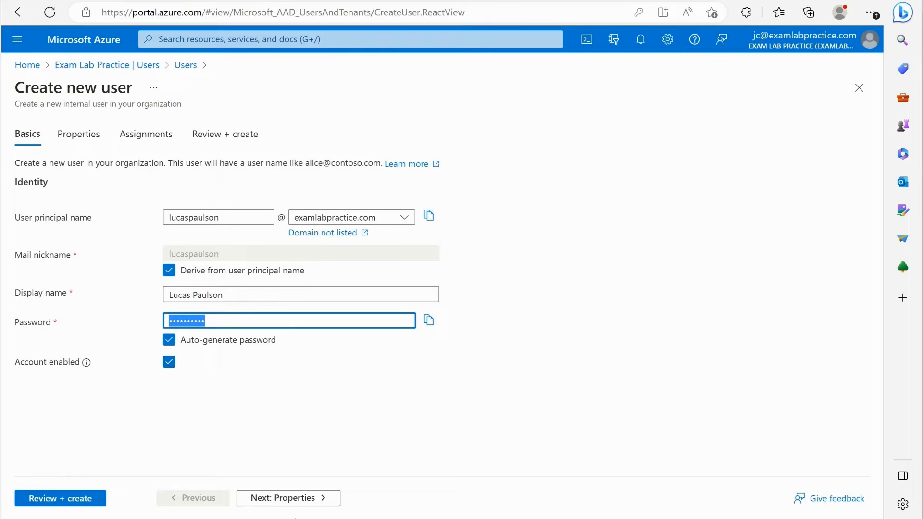
- Continue to the new user's properties, enter the first and last name, and keep the user type as Member
left_click(294, 498)
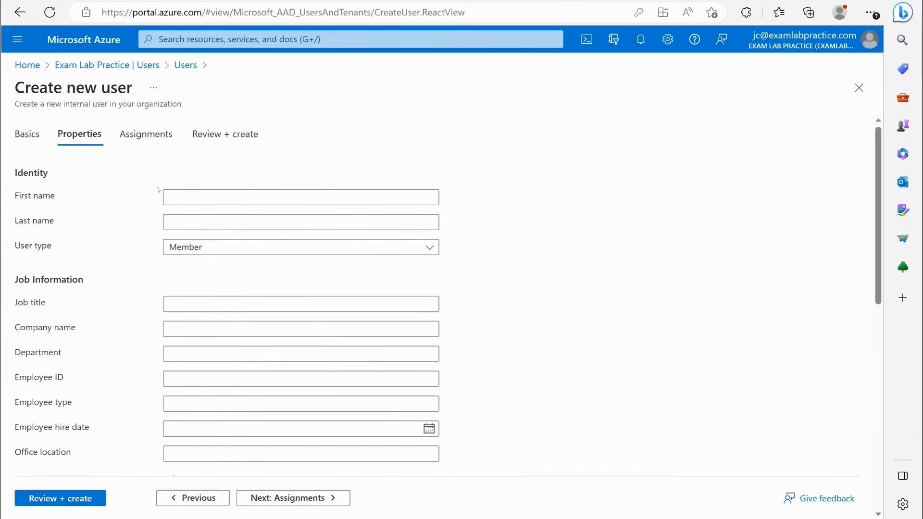
scroll(198, 390, "down", 1)
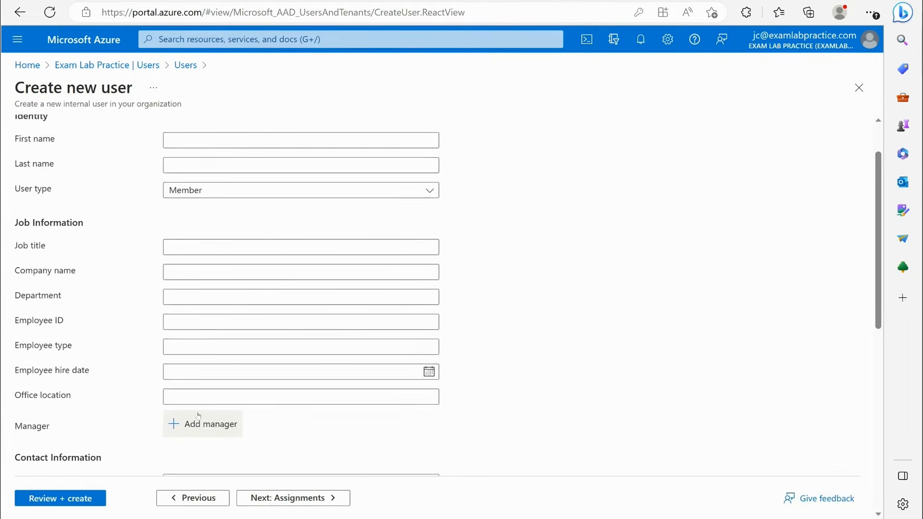
scroll(198, 416, "down", 3)
scroll(197, 418, "up", 5)
left_click(201, 197)
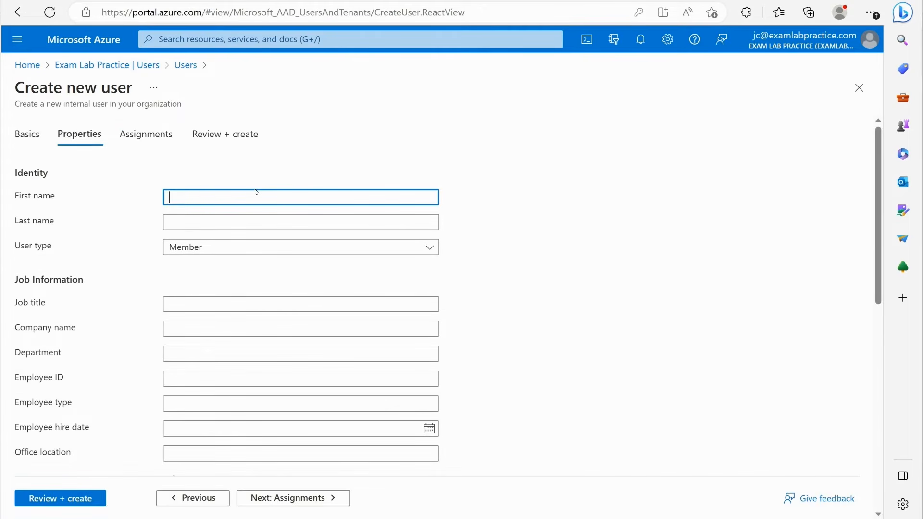
key("Tab")
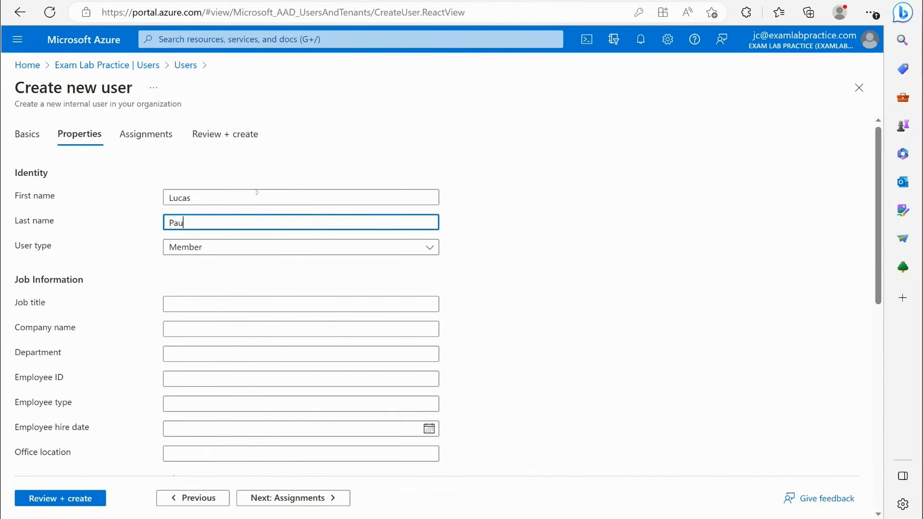
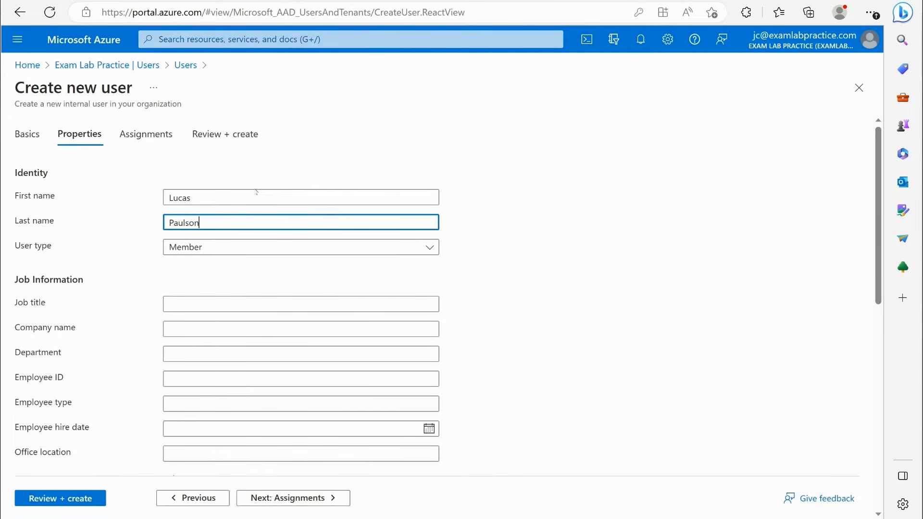
left_click(217, 249)
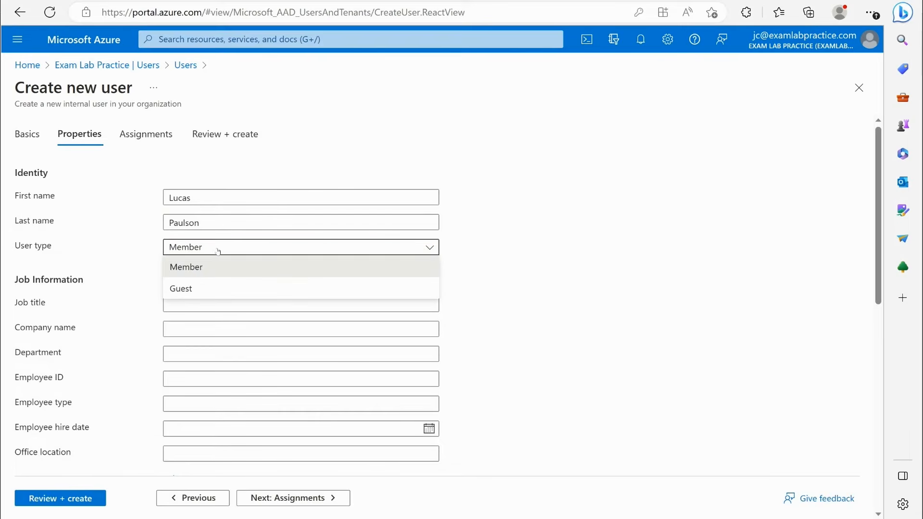
left_click(291, 270)
- Look through the optional job and contact information fields without filling them in, and set the usage location to United States
scroll(202, 230, "down", 1)
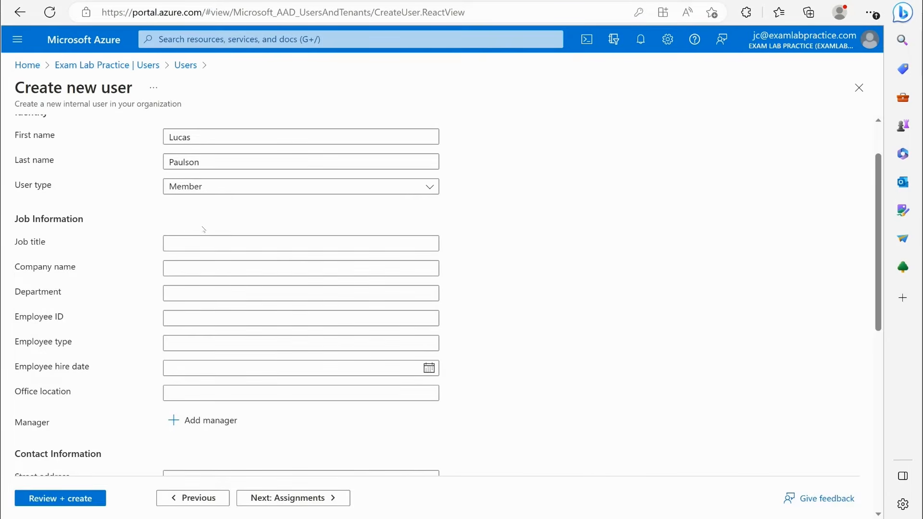
left_click(190, 270)
left_click(212, 293)
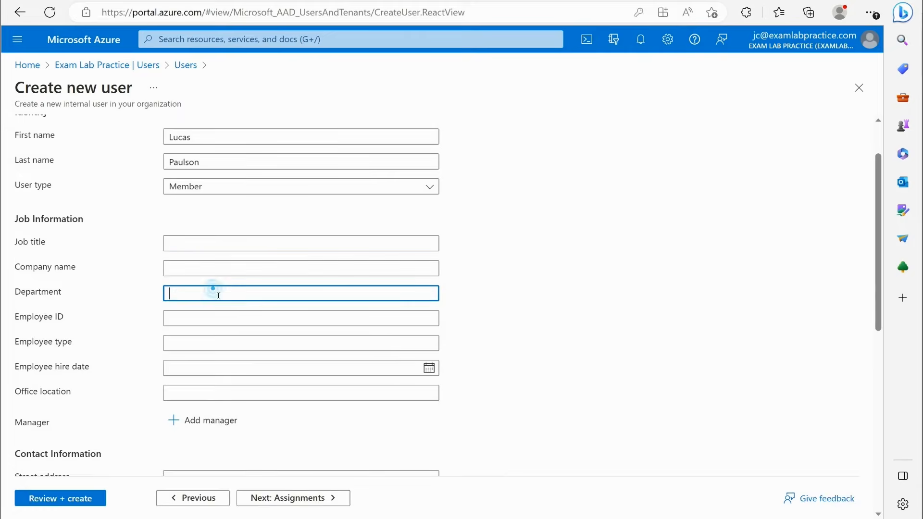
scroll(217, 288, "down", 3)
scroll(226, 202, "down", 4)
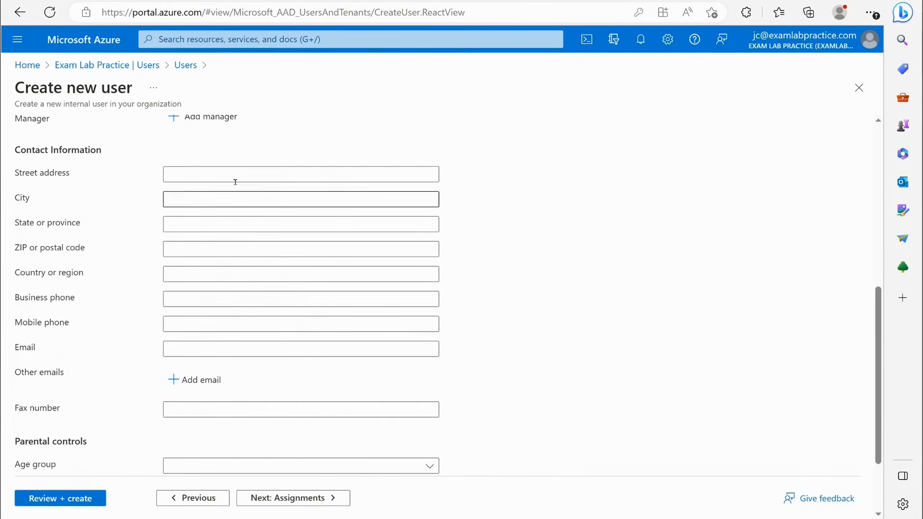
left_click(232, 181)
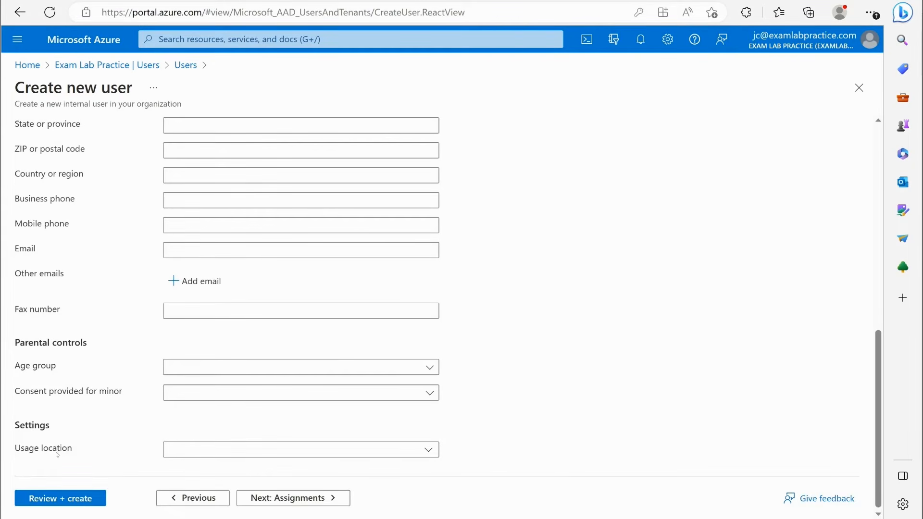
left_click(208, 443)
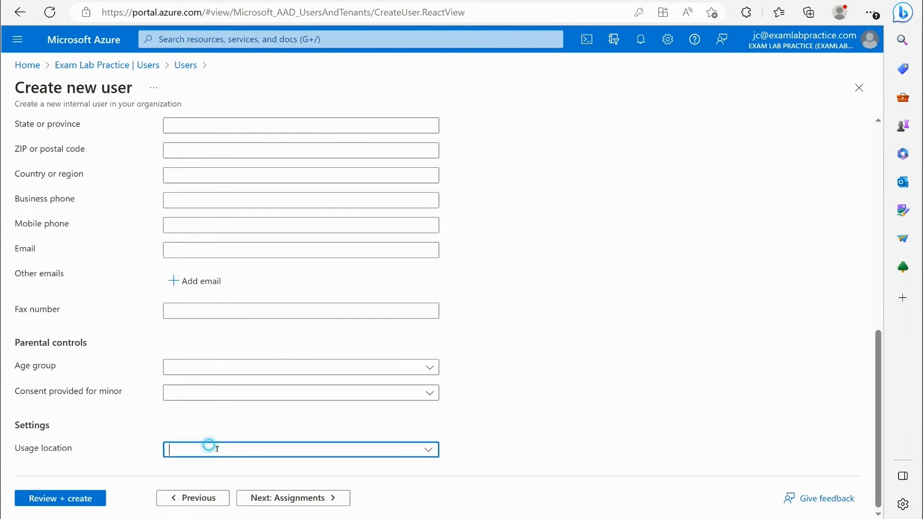
type("United Arab Emirates")
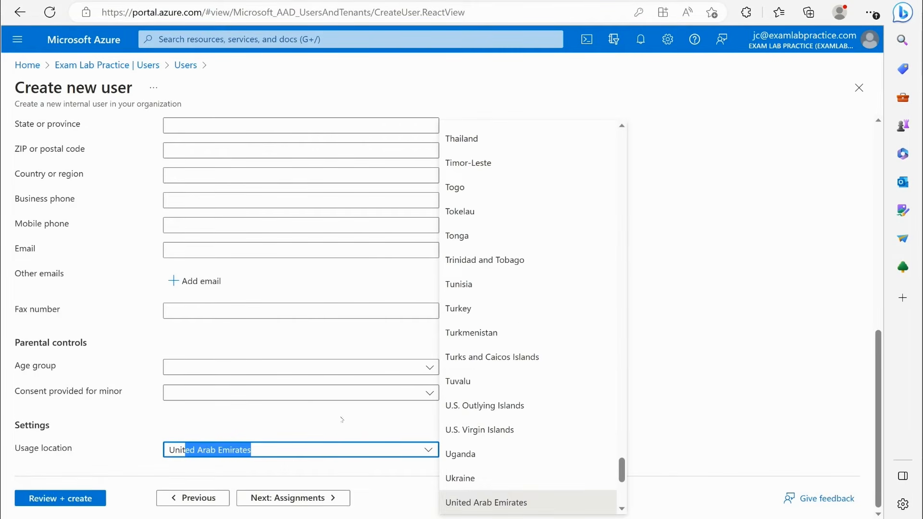
scroll(481, 346, "down", 4)
left_click(483, 373)
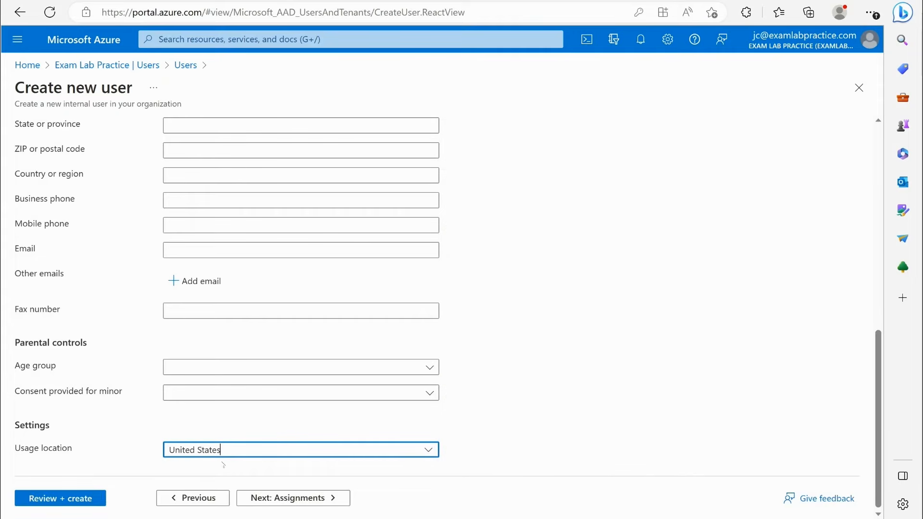
- Continue past the assignments without adding any, review the summary, and create the user
left_click(275, 498)
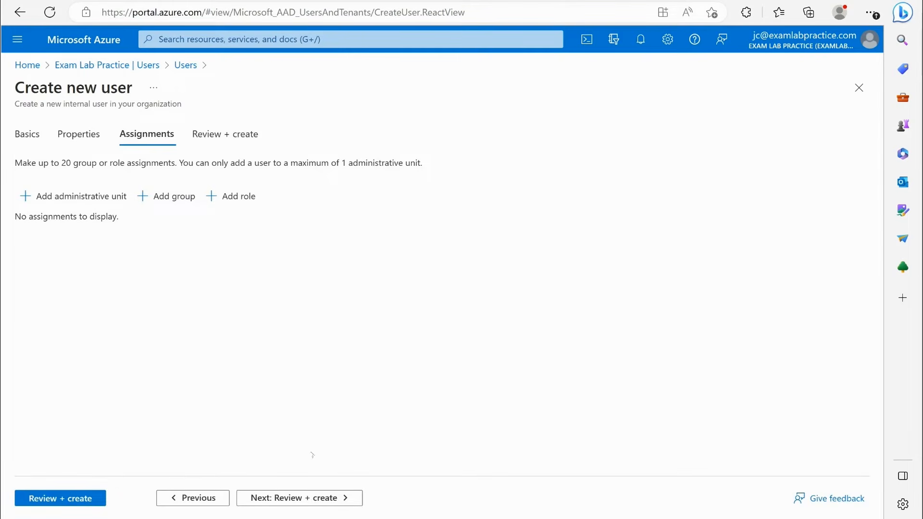
left_click(318, 497)
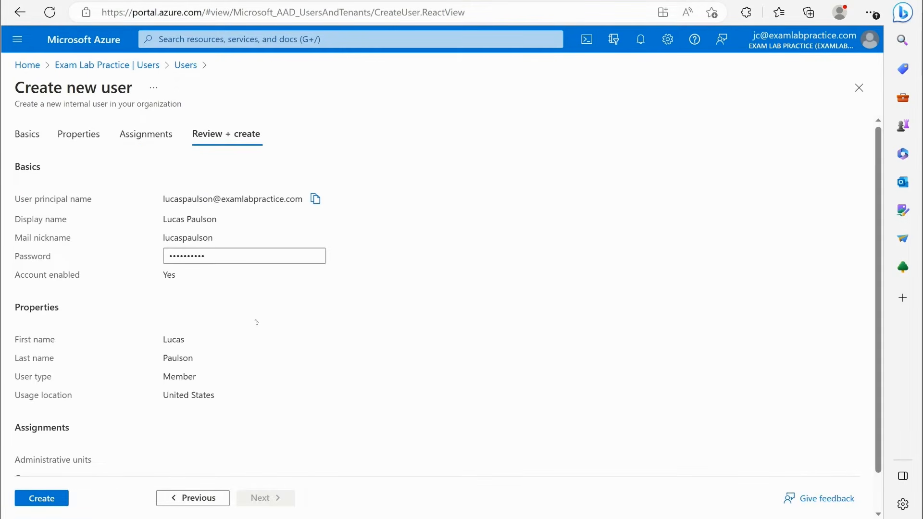
left_click(61, 503)
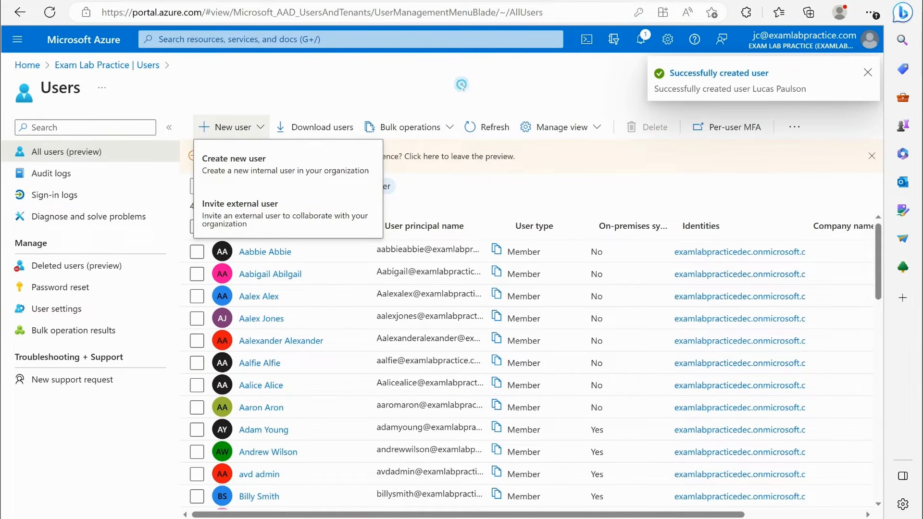
- Refresh the users list, find the newly created user, and open that user's profile
left_click(507, 123)
scroll(411, 328, "down", 5)
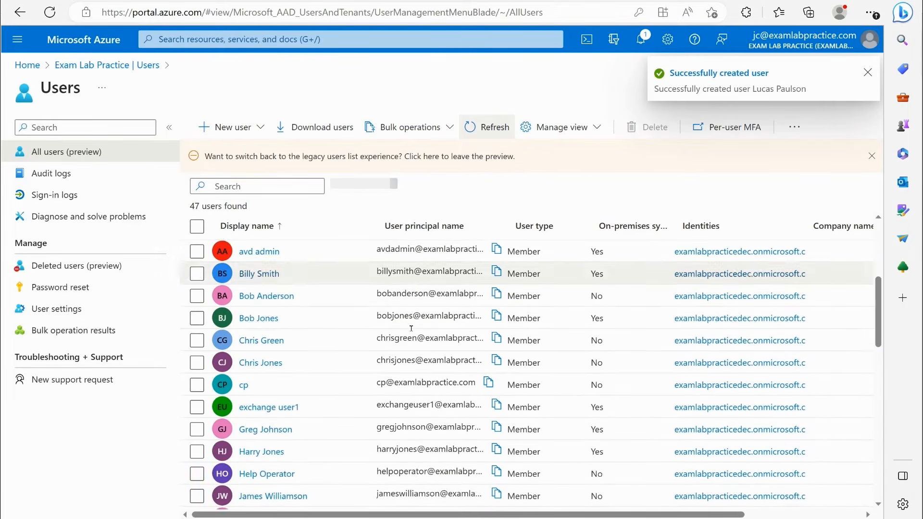
scroll(411, 328, "down", 8)
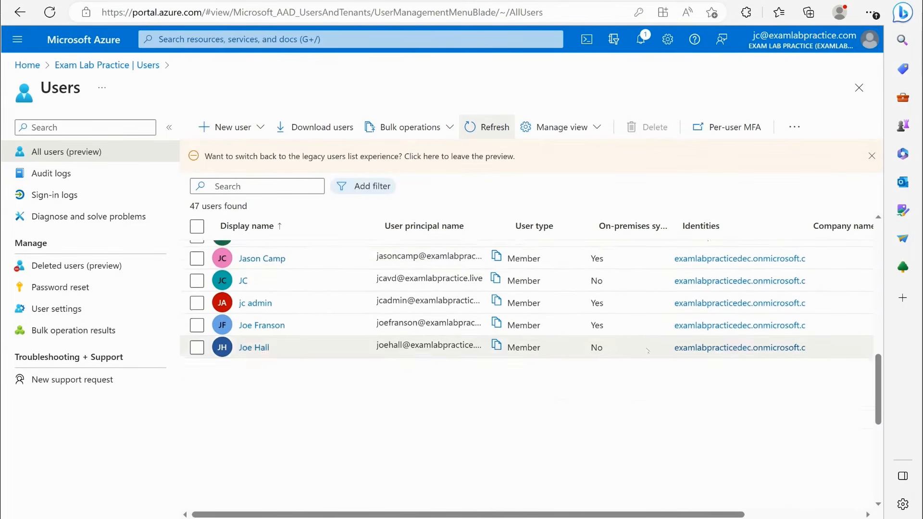
scroll(290, 305, "down", 3)
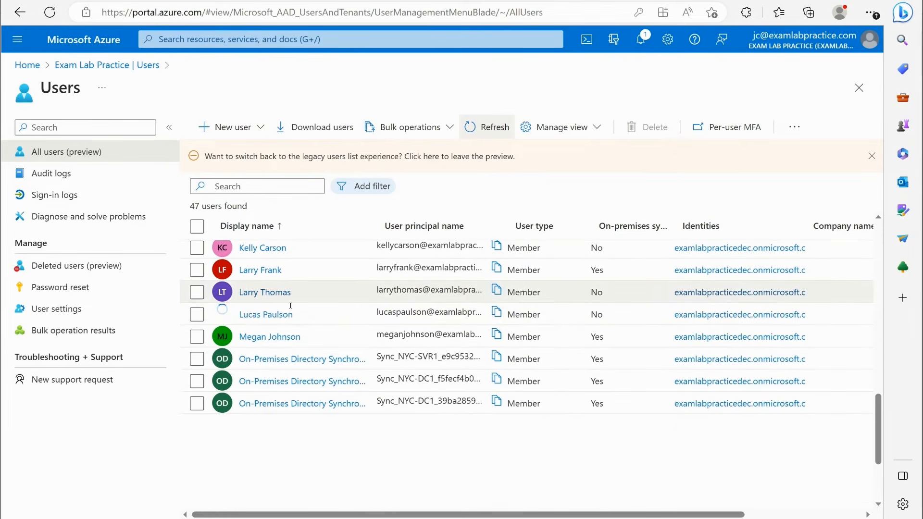
left_click(253, 315)
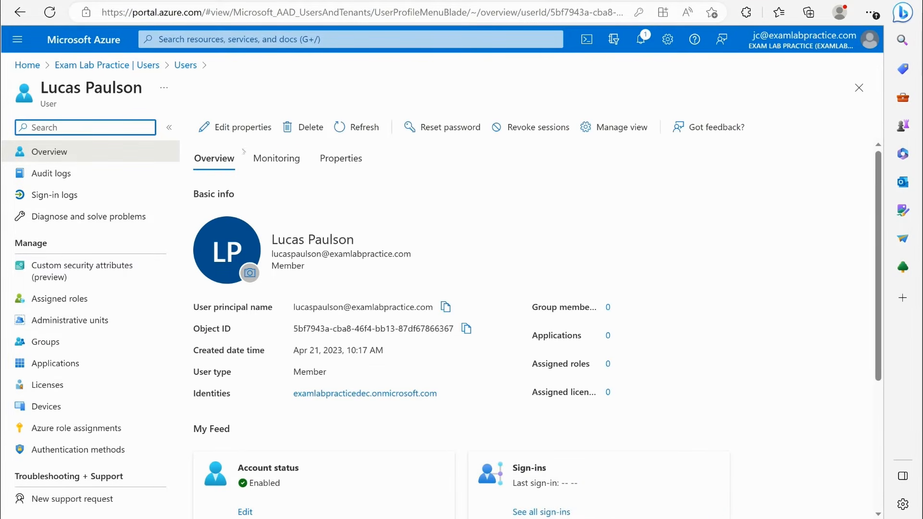
- Open the new user's properties for editing and review the identity, job information, and contact information fields
left_click(230, 127)
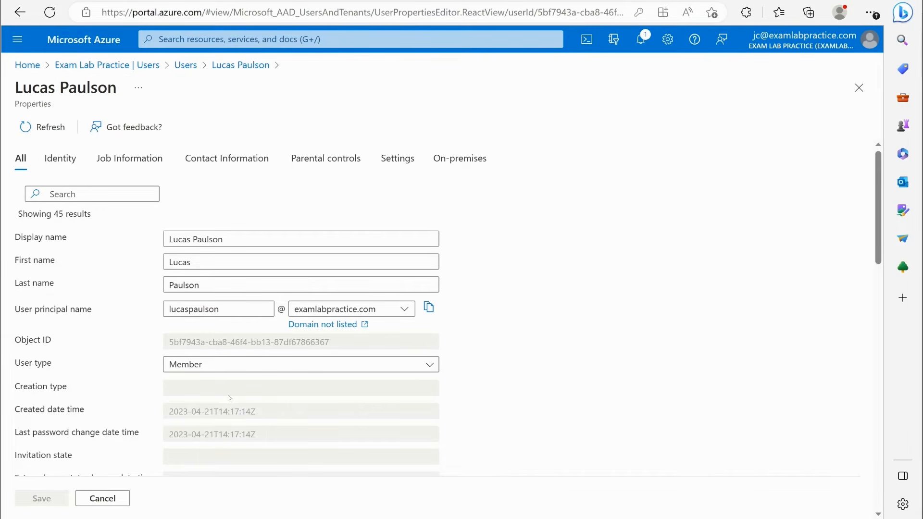
scroll(185, 272, "down", 7)
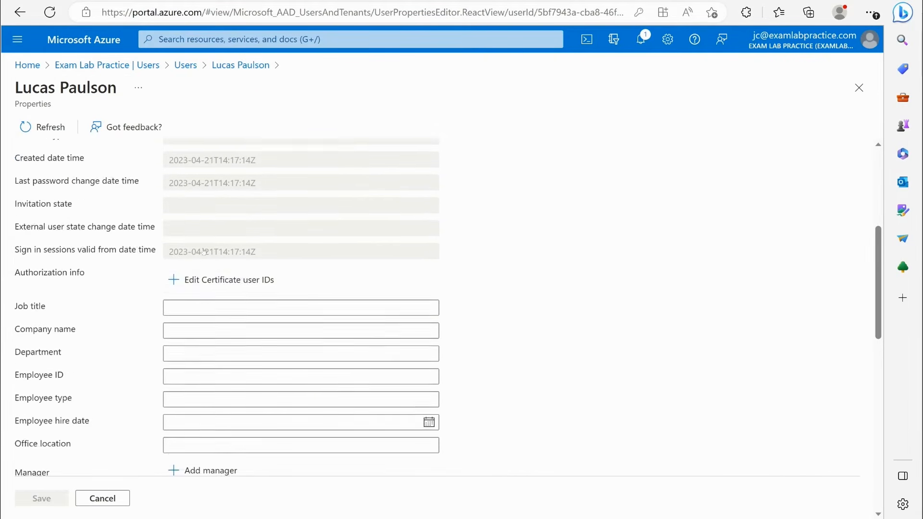
left_click(50, 126)
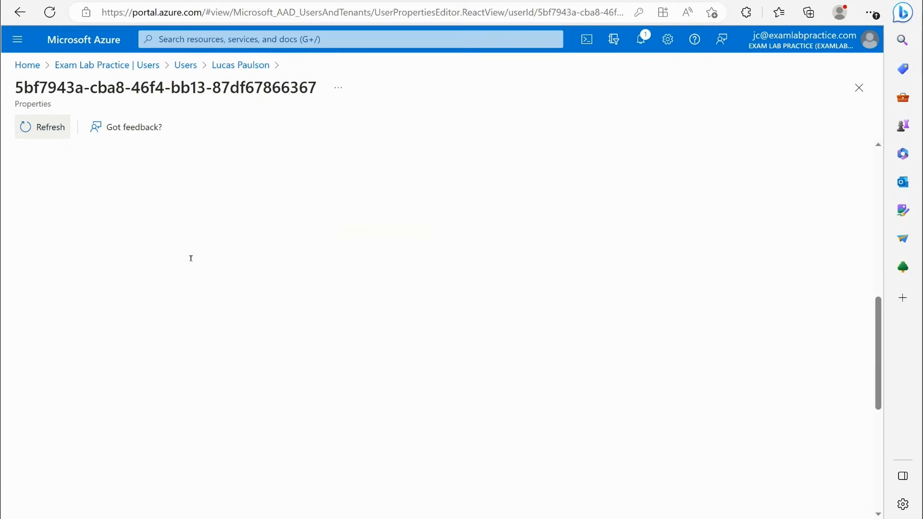
left_click(60, 160)
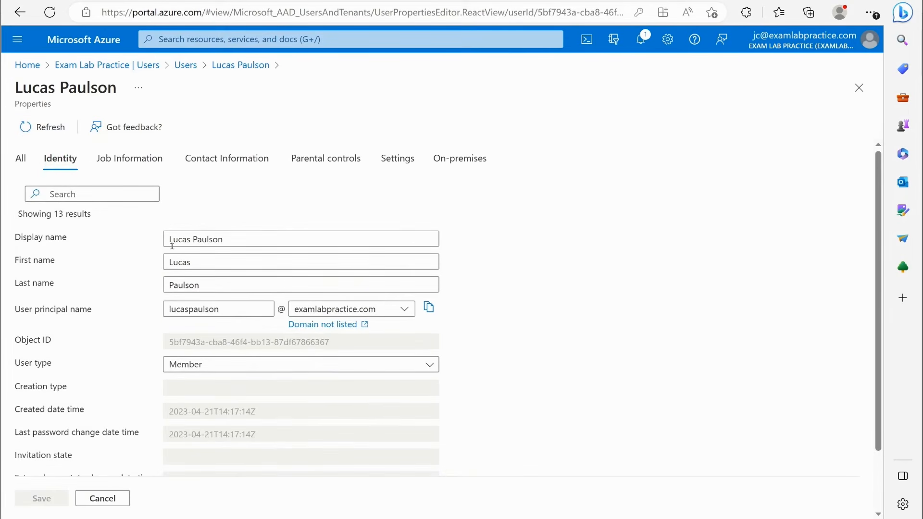
left_click(124, 162)
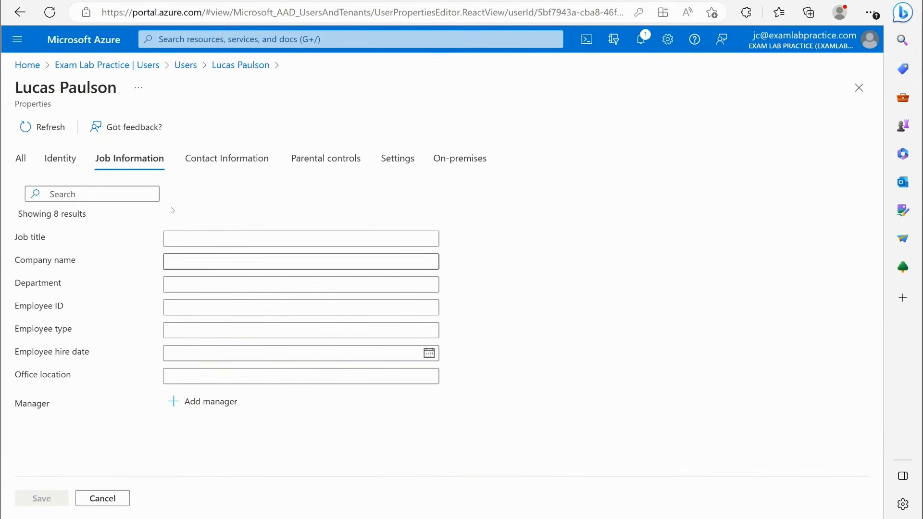
left_click(222, 158)
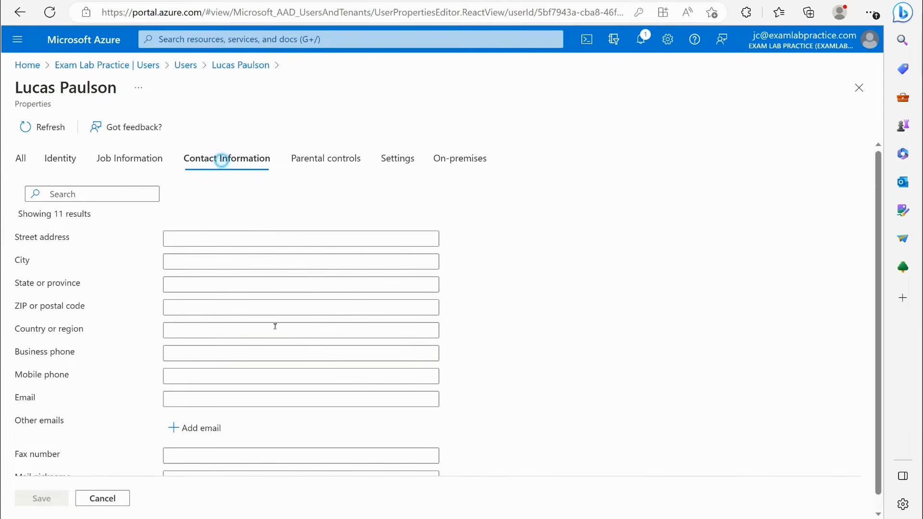
scroll(271, 197, "down", 1)
- Review the user's parental controls, including the age group and minor consent options, plus the account settings and on-premises properties, and return to all properties
left_click(321, 149)
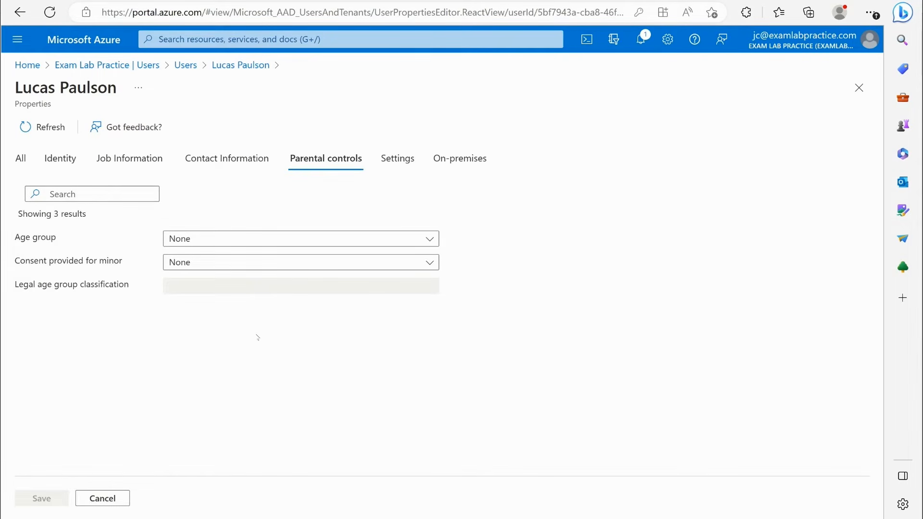
left_click(200, 235)
left_click(218, 239)
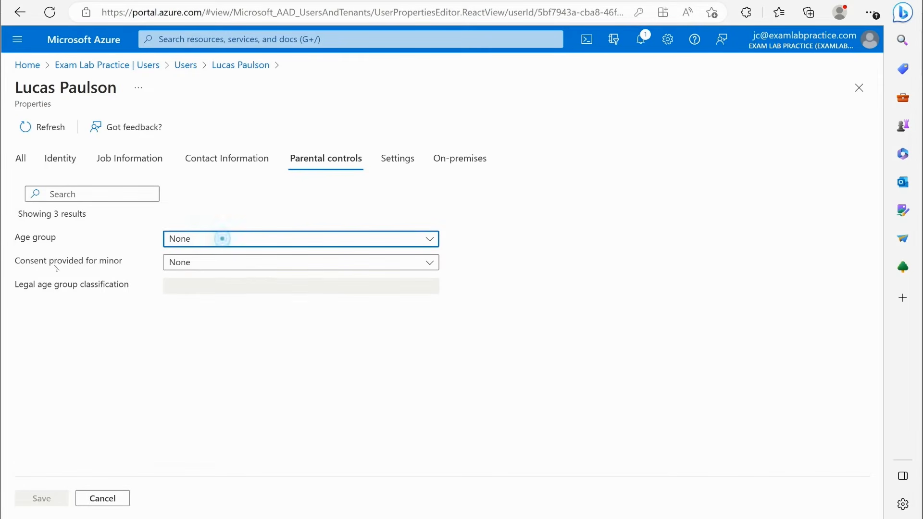
left_click(257, 266)
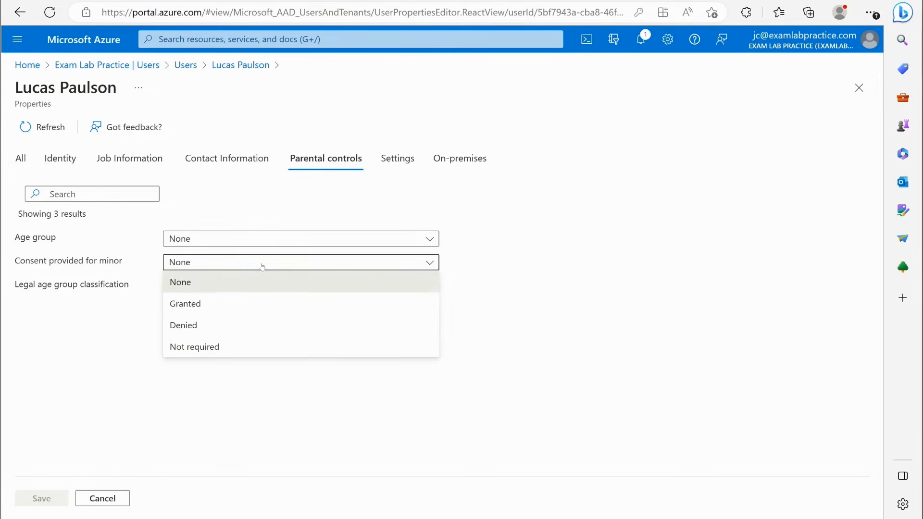
left_click(261, 265)
left_click(405, 159)
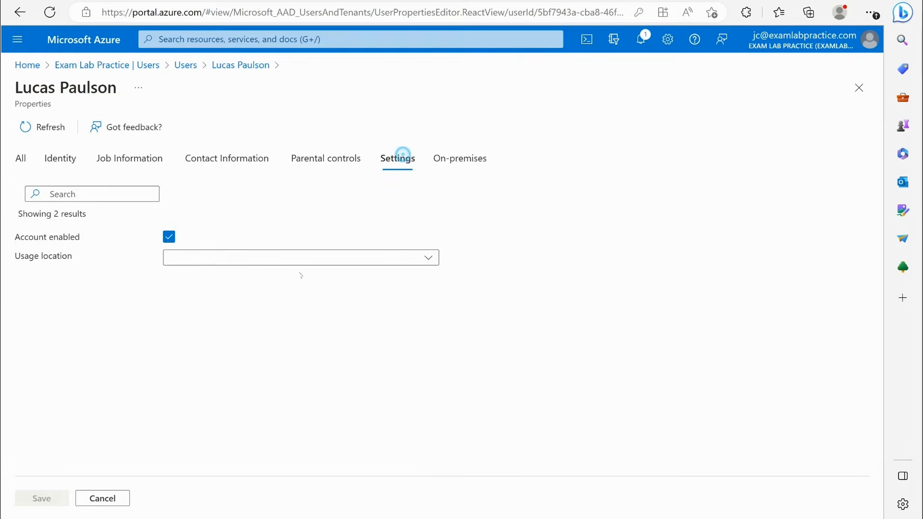
left_click(460, 158)
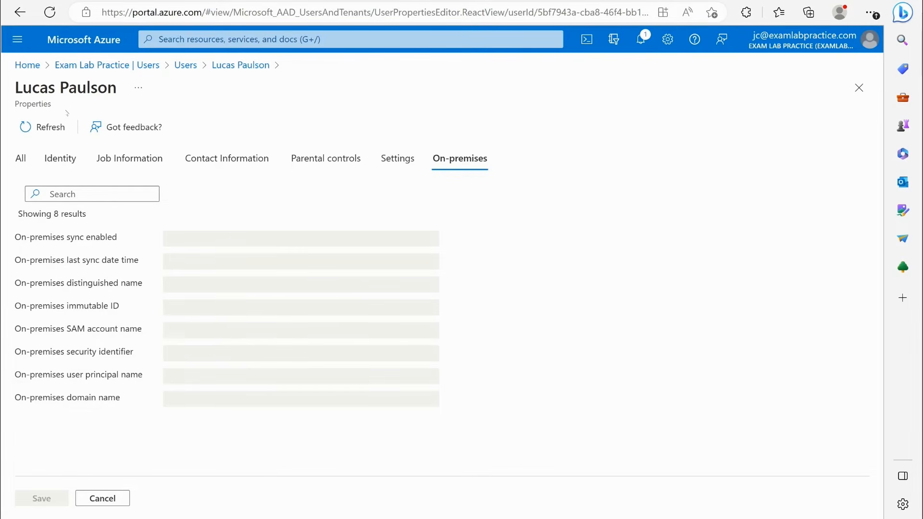
left_click(21, 161)
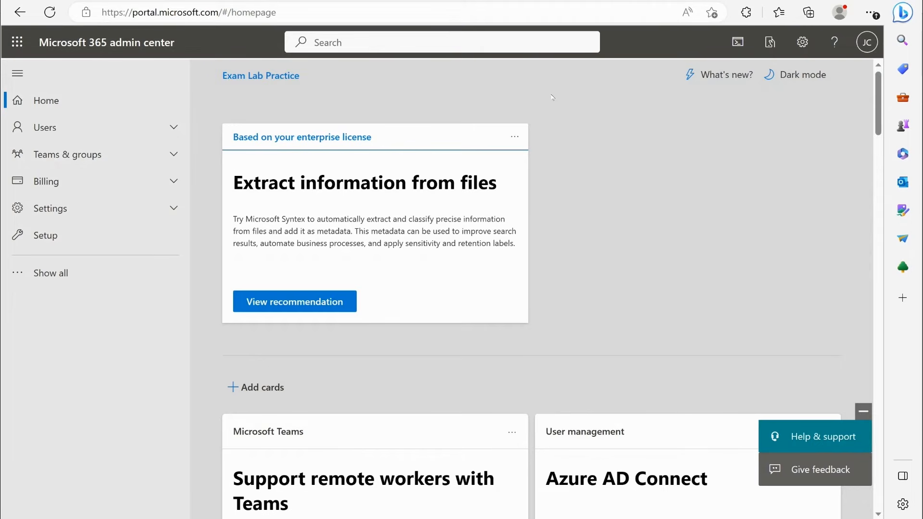
- Switch to the Microsoft 365 admin center and look for the newly created user among the active users
left_click(41, 128)
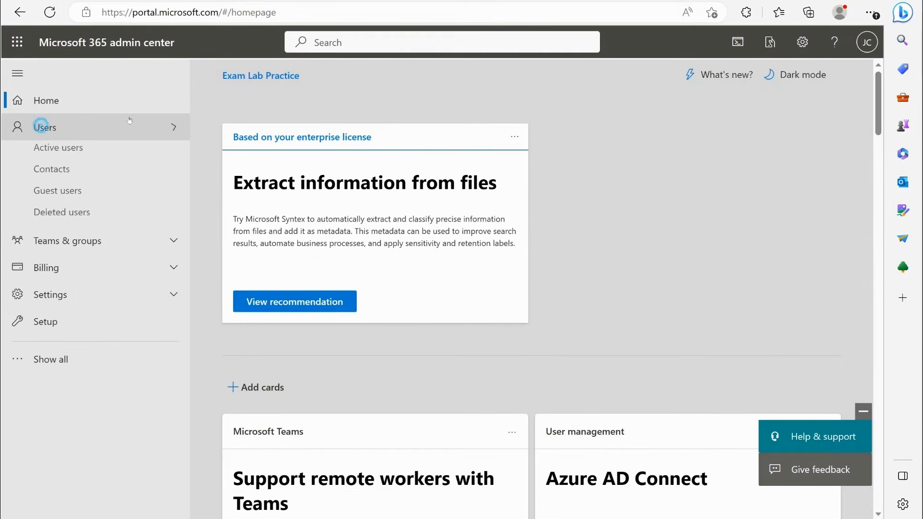
left_click(41, 151)
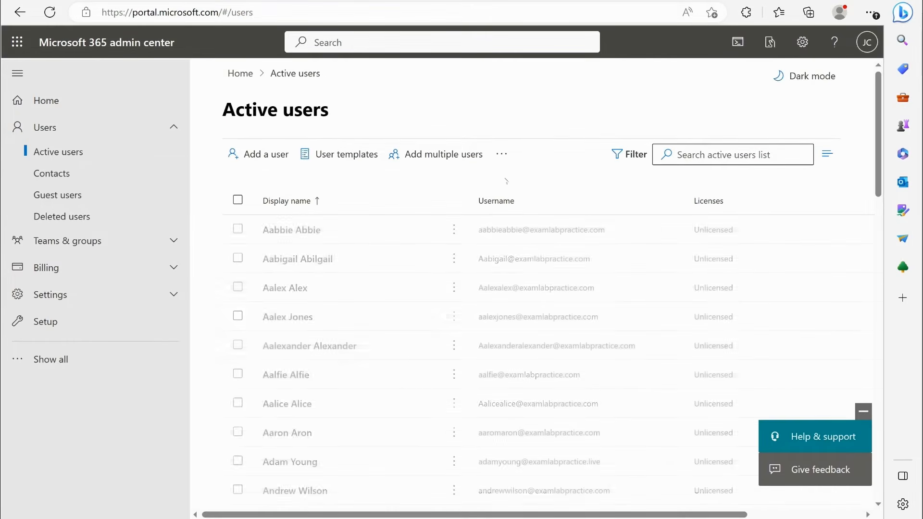
scroll(467, 284, "down", 10)
scroll(467, 284, "down", 10)
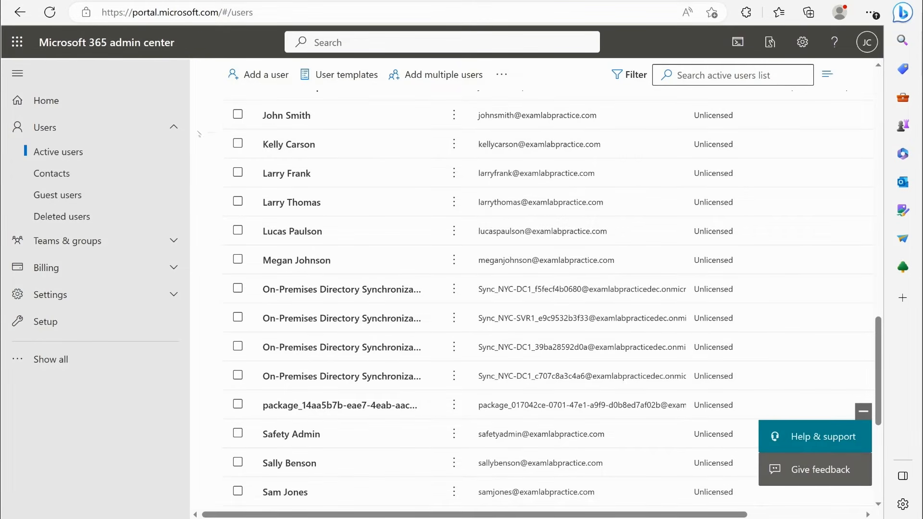
- Start adding a user and fill in the new user's first name, last name, and display name
left_click(261, 82)
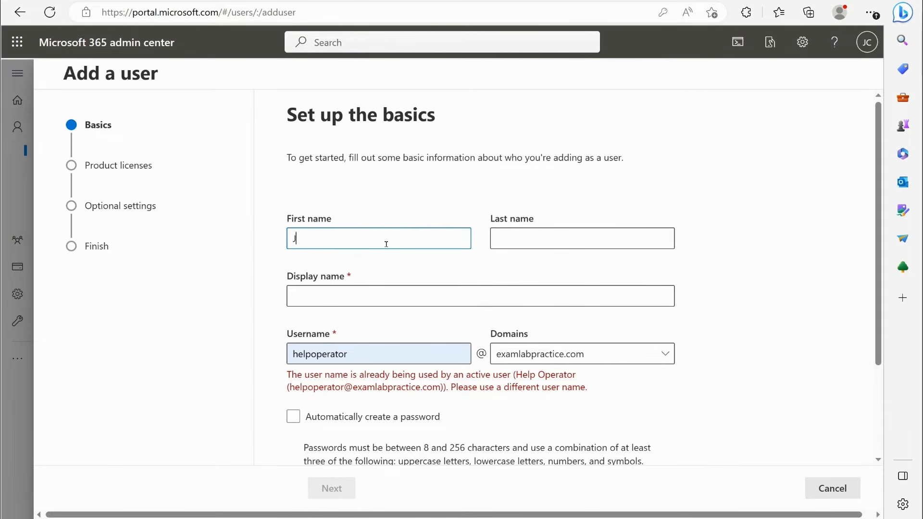
key("Tab")
left_click(361, 295)
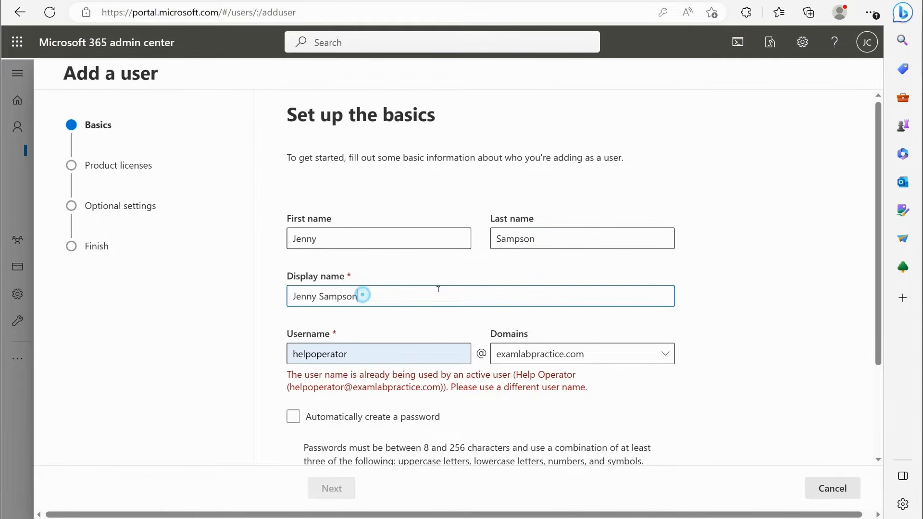
- Replace the prefilled username with the new user's own username, keeping the examlabpractice.com domain
double_click(354, 363)
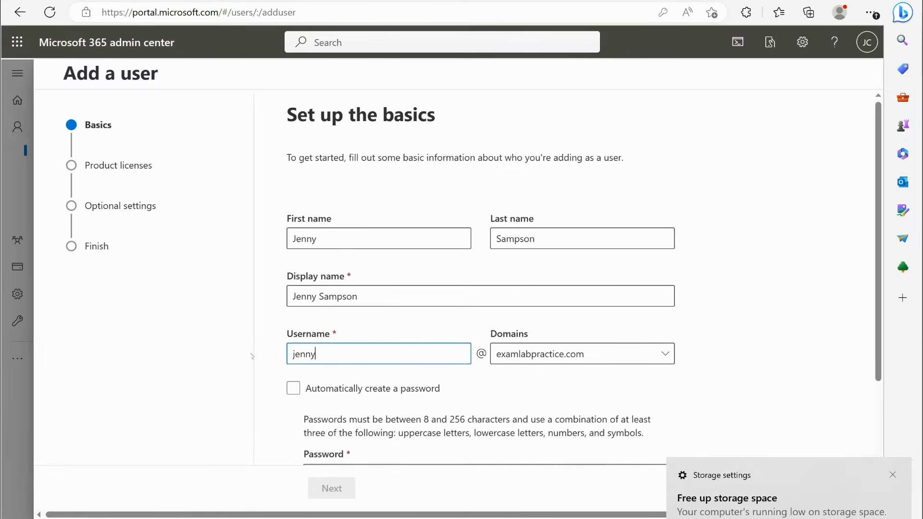
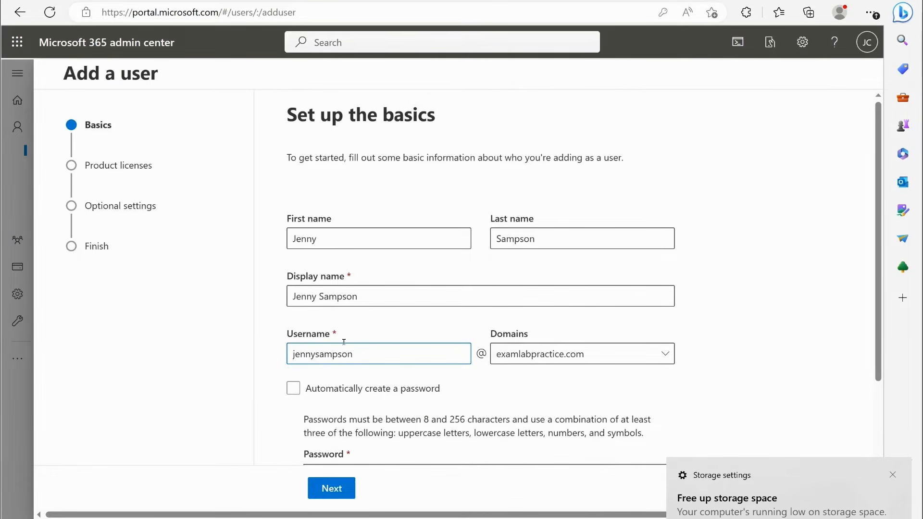
- Have the password created automatically and require the user to change it at first sign-in
scroll(342, 346, "down", 2)
left_click(292, 298)
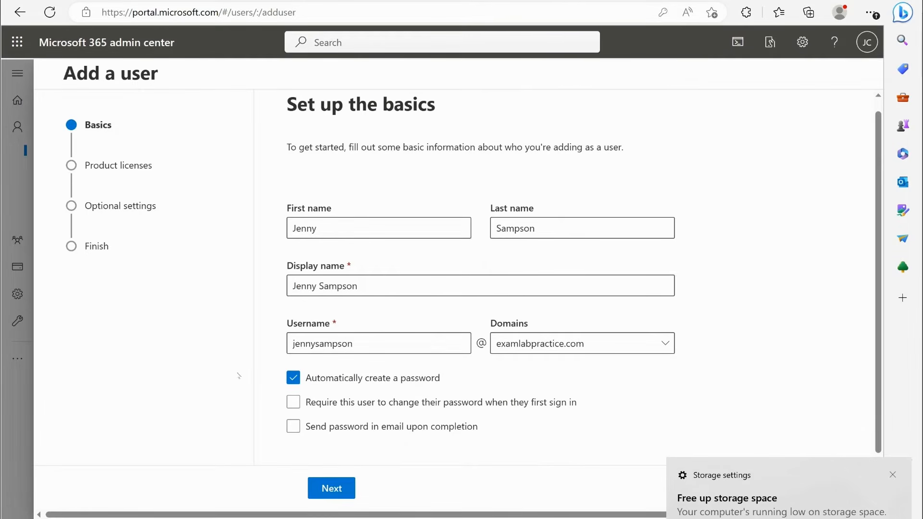
left_click(336, 404)
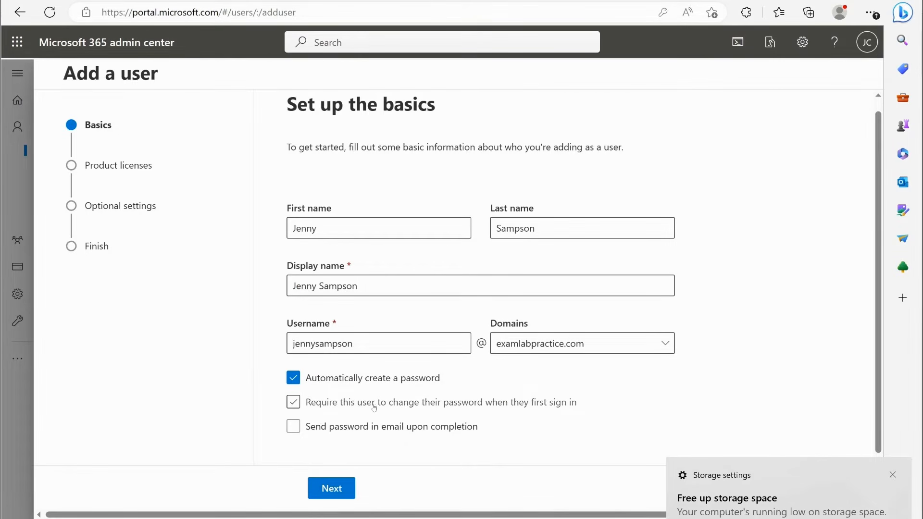
left_click(482, 402)
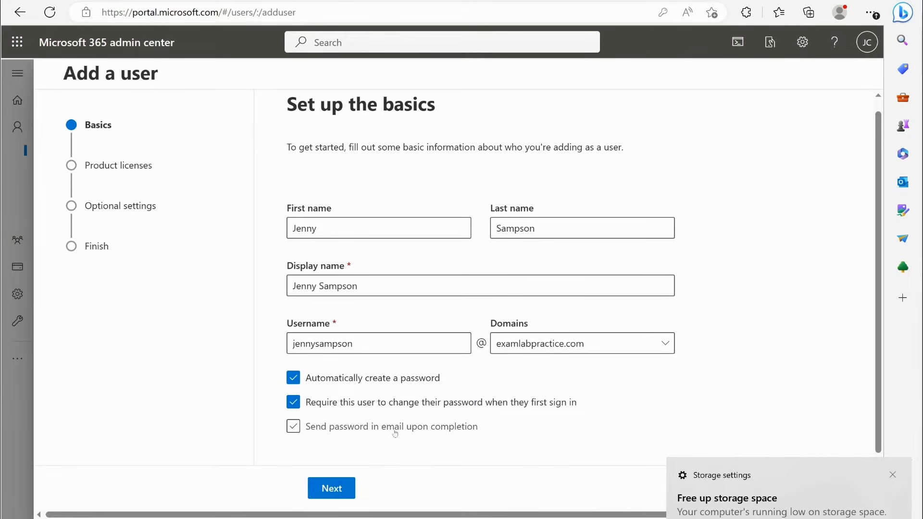
left_click(454, 429)
scroll(419, 402, "down", 1)
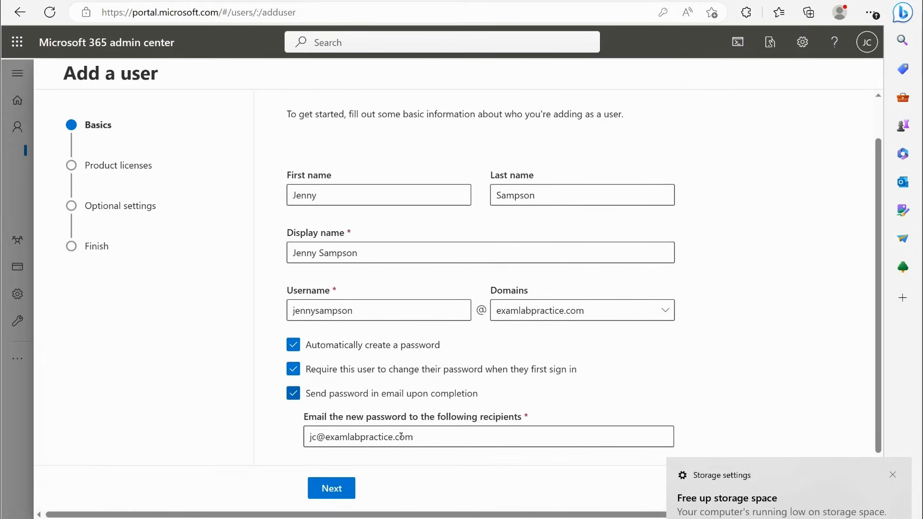
left_click(376, 395)
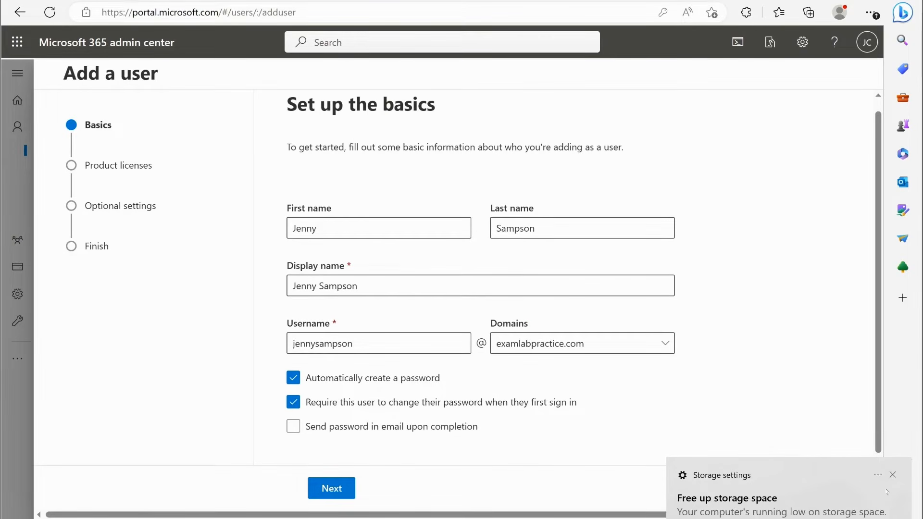
- Continue to the product licenses, keep United States as the location, and look over the available licenses
left_click(339, 482)
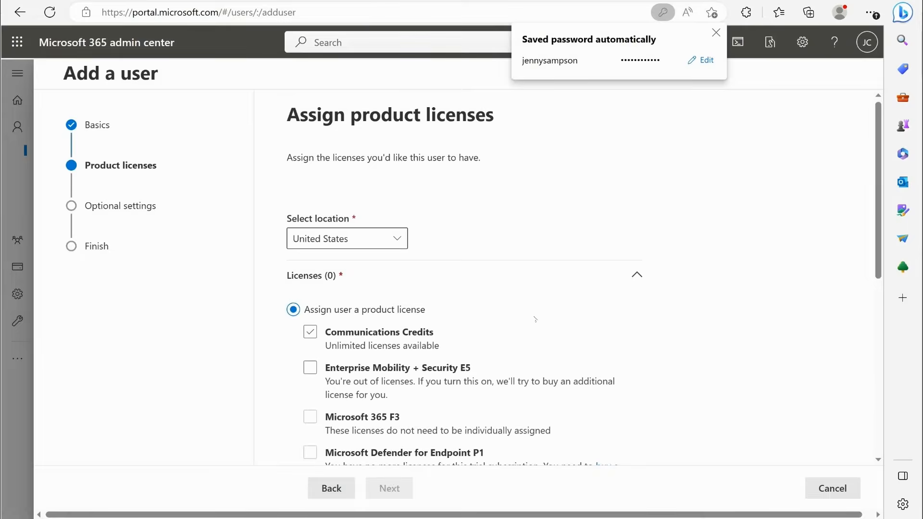
scroll(504, 239, "down", 1)
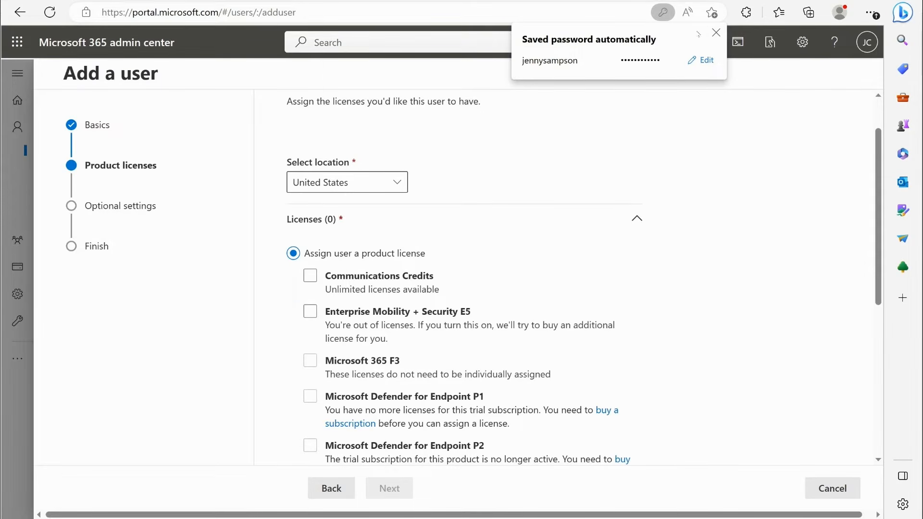
scroll(466, 218, "down", 1)
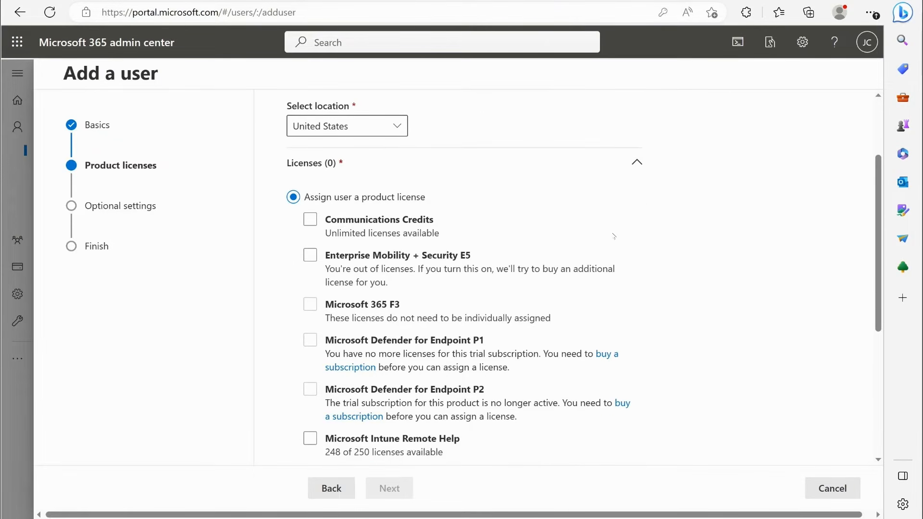
scroll(585, 227, "down", 2)
- Switch to the Azure portal and go back from the properties to the first created user's profile
left_click(496, 230)
left_click(452, 234)
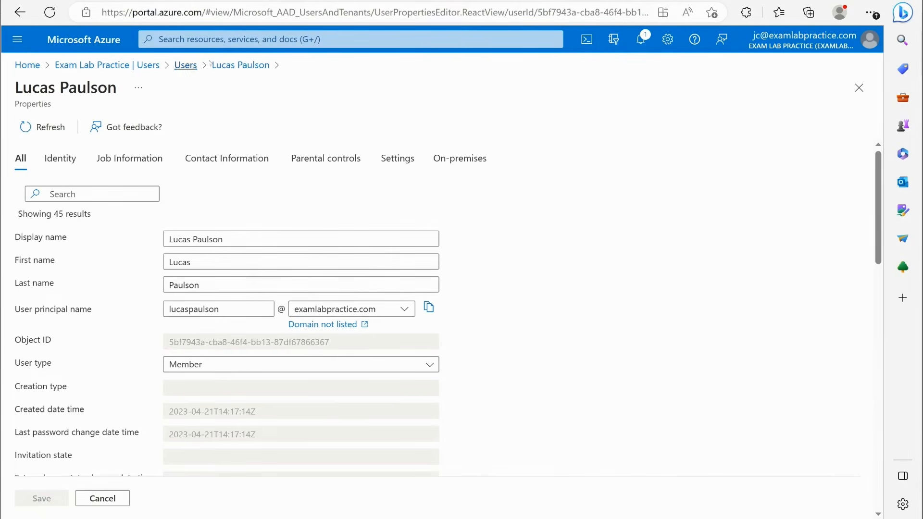
left_click(240, 65)
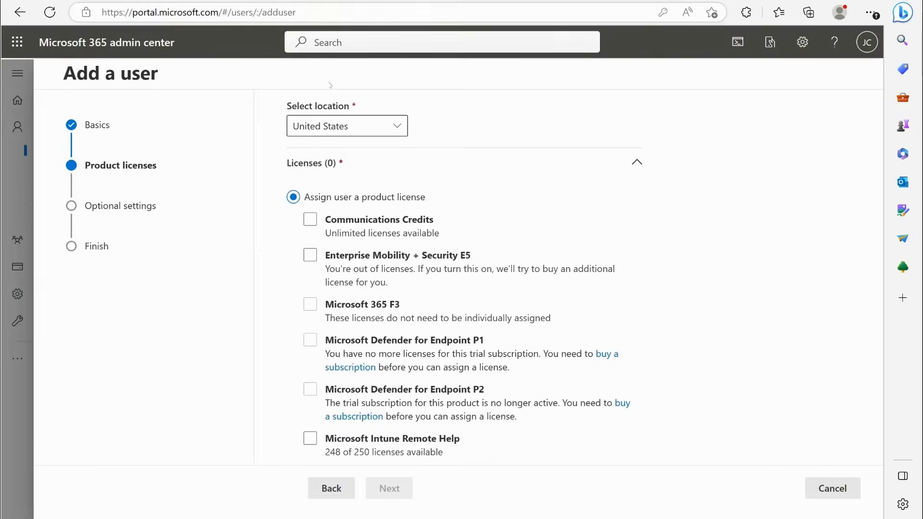
- Choose to create the user without a product license and continue to the optional settings
scroll(598, 203, "up", 1)
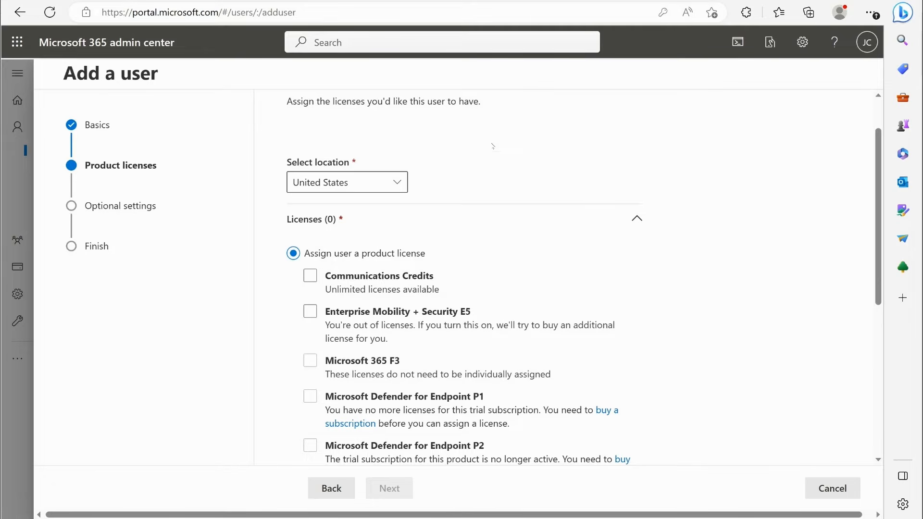
scroll(493, 145, "down", 2)
scroll(488, 145, "up", 2)
scroll(466, 146, "down", 2)
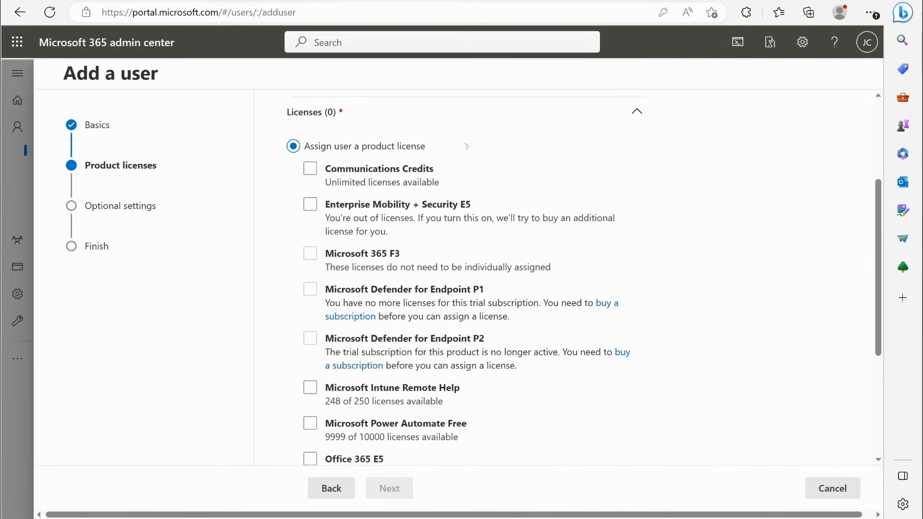
scroll(466, 146, "down", 3)
scroll(556, 210, "up", 1)
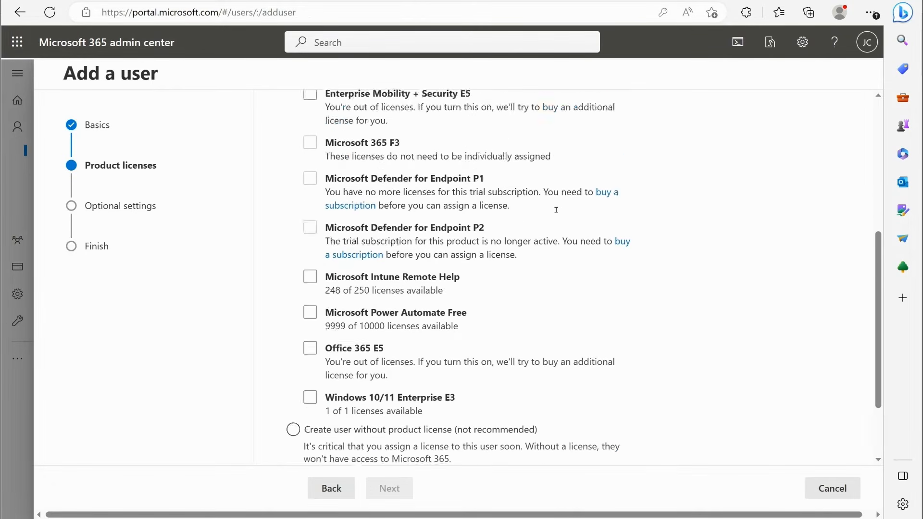
scroll(556, 210, "up", 5)
scroll(432, 289, "down", 6)
scroll(298, 331, "down", 1)
left_click(293, 335)
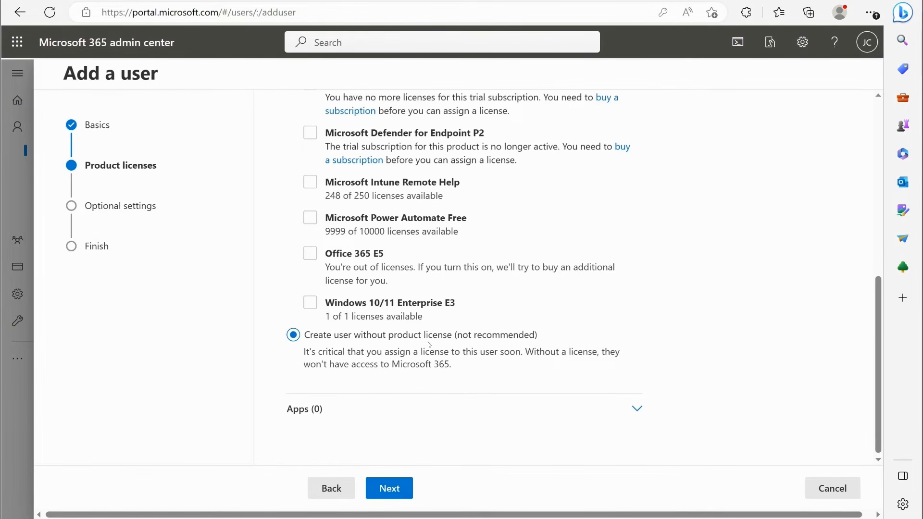
left_click(403, 489)
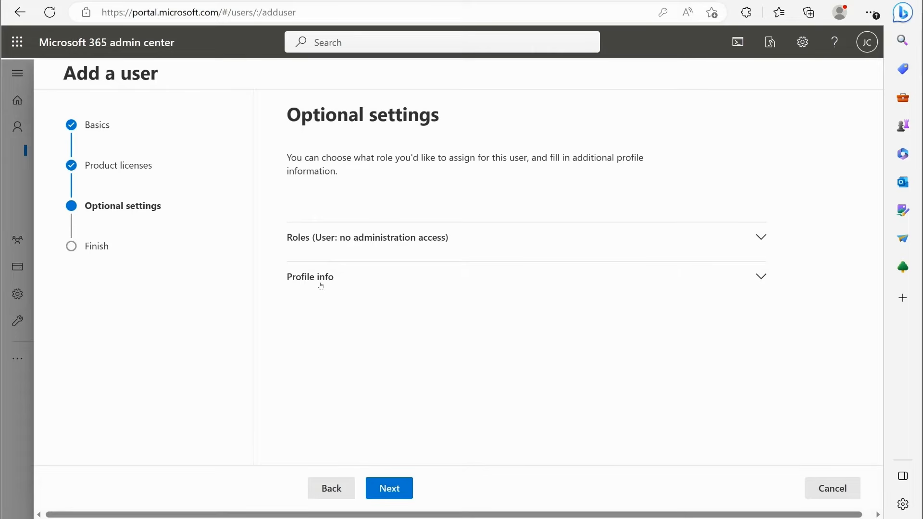
- Expand the profile info section and look over its optional job, phone and address fields
left_click(339, 276)
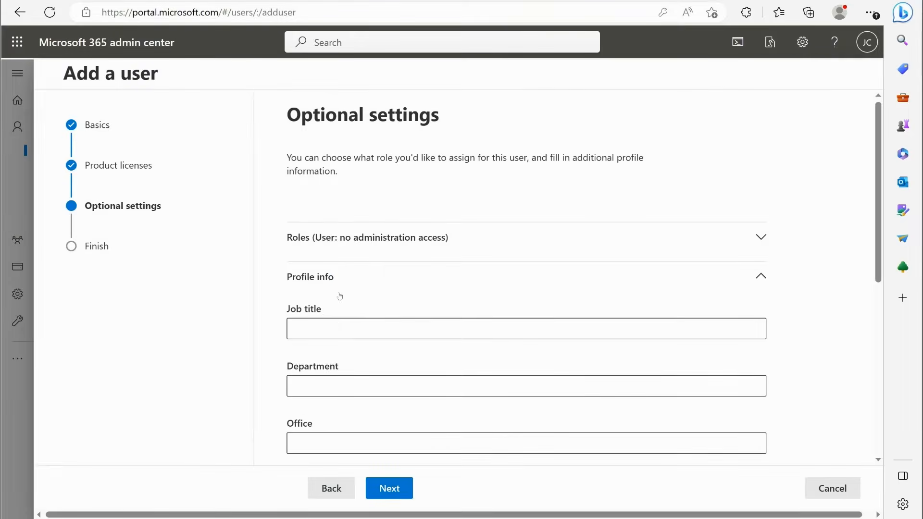
scroll(341, 308, "down", 2)
scroll(351, 335, "down", 2)
scroll(377, 274, "up", 1)
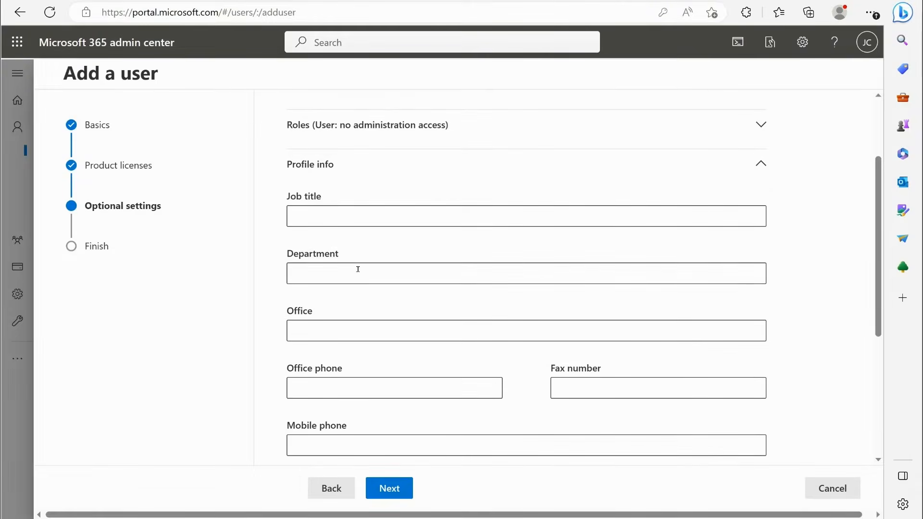
scroll(376, 307, "down", 5)
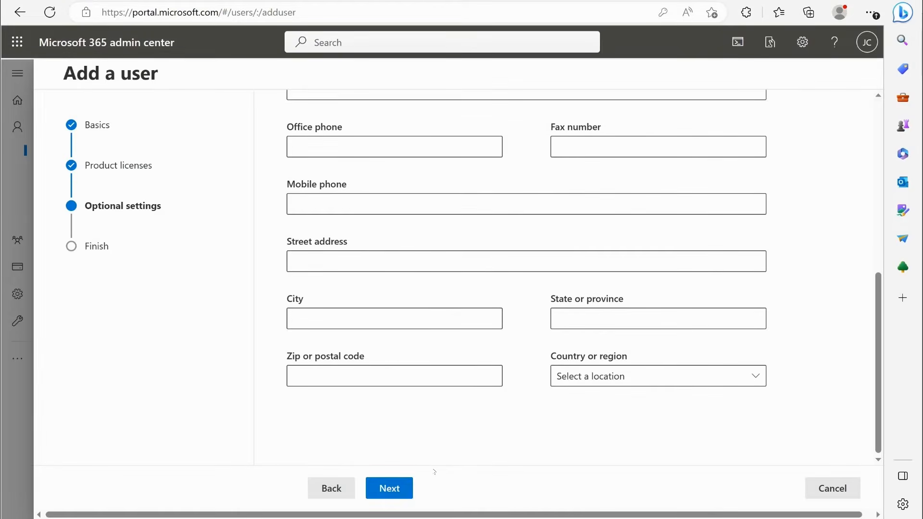
- Continue to the review with the profile info left blank, finish adding the user, and close the wizard
left_click(412, 488)
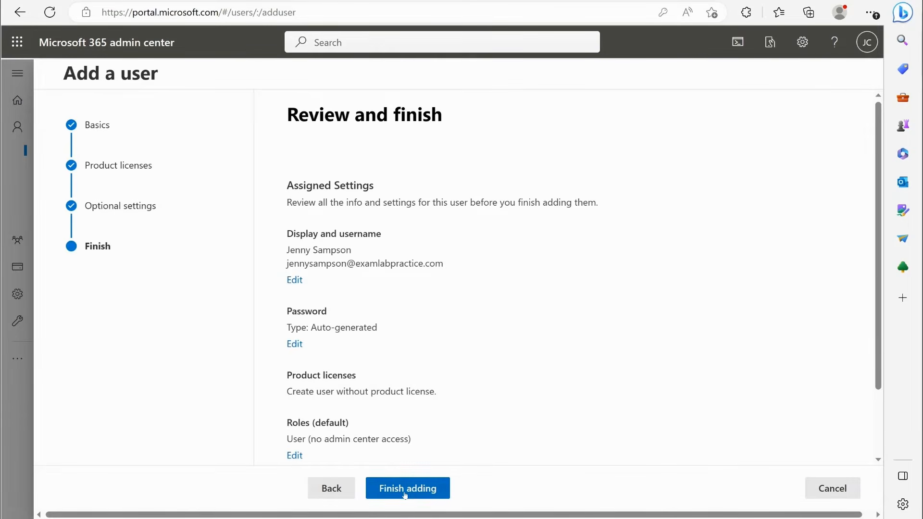
left_click(404, 488)
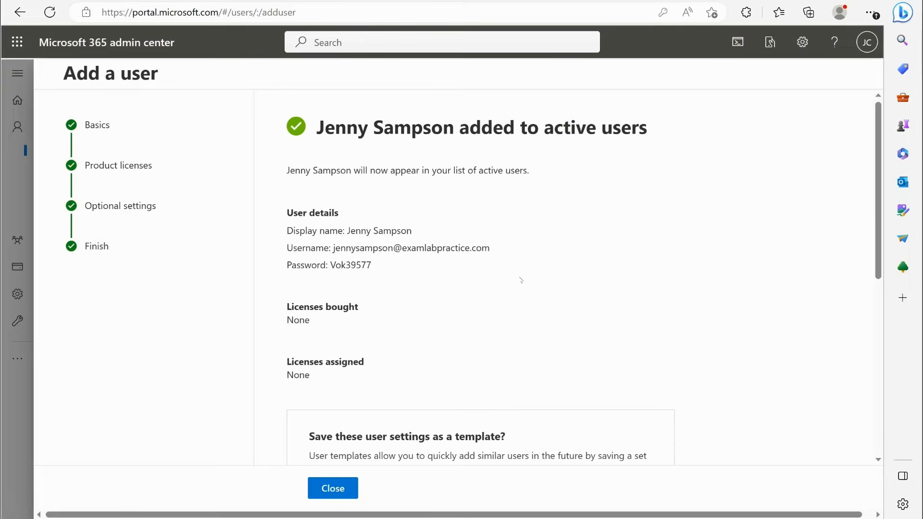
left_click(336, 489)
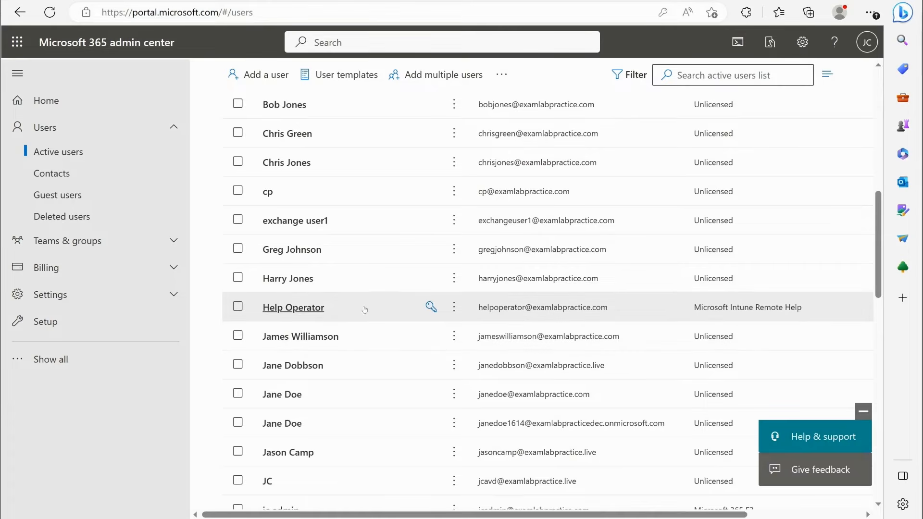
- Open the new user's details from the active users list and look through the account information
scroll(365, 309, "down", 5)
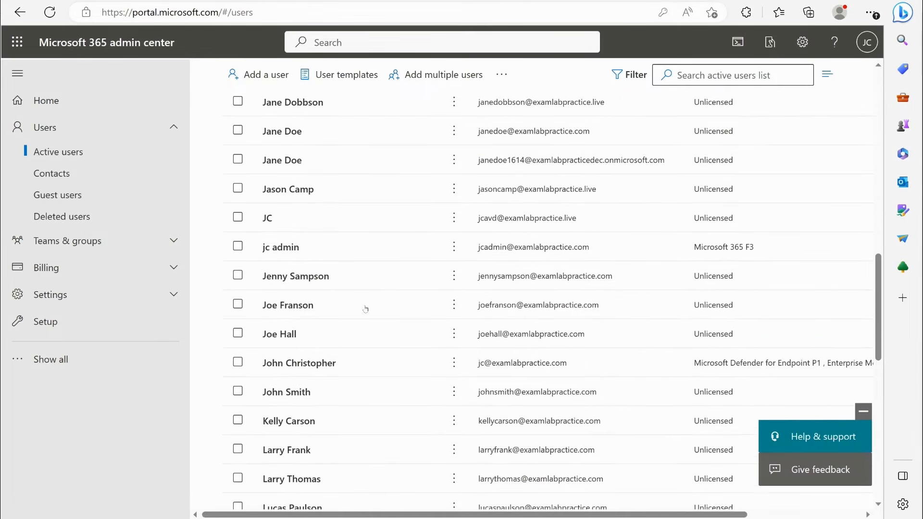
left_click(298, 270)
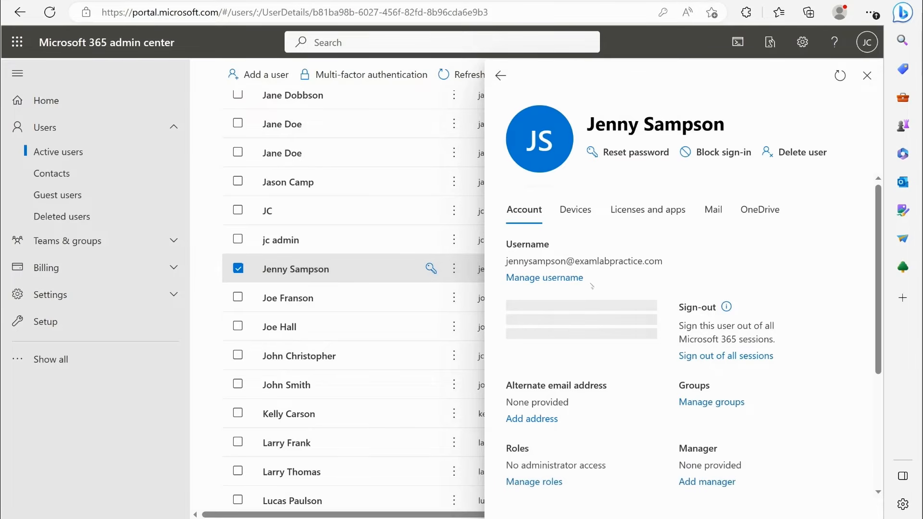
scroll(683, 278, "down", 4)
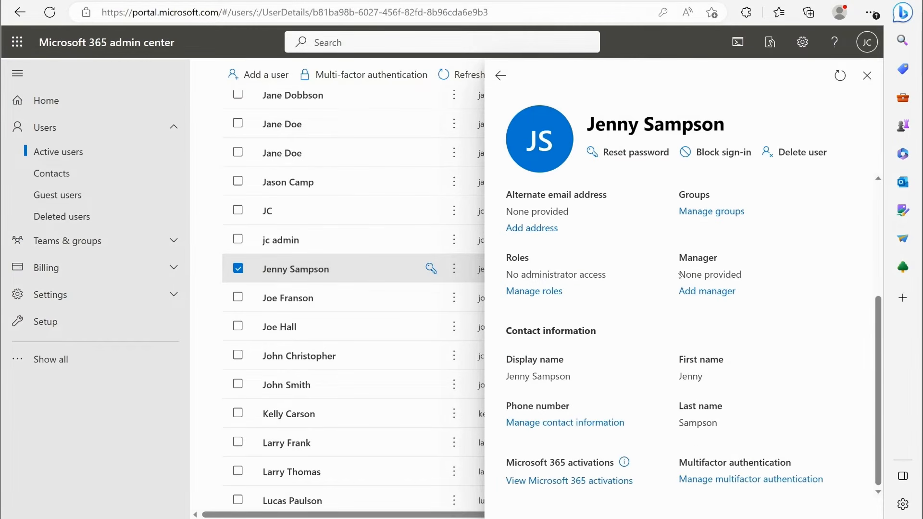
scroll(676, 275, "up", 4)
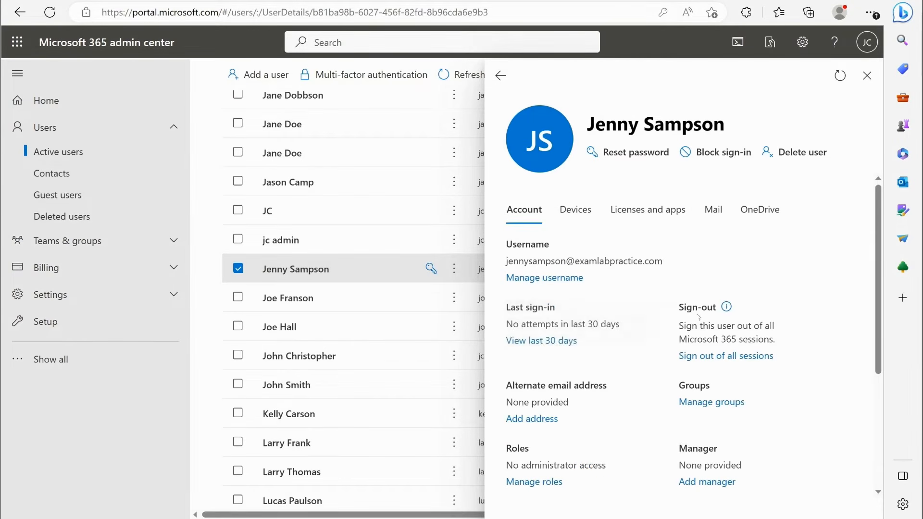
scroll(694, 325, "down", 2)
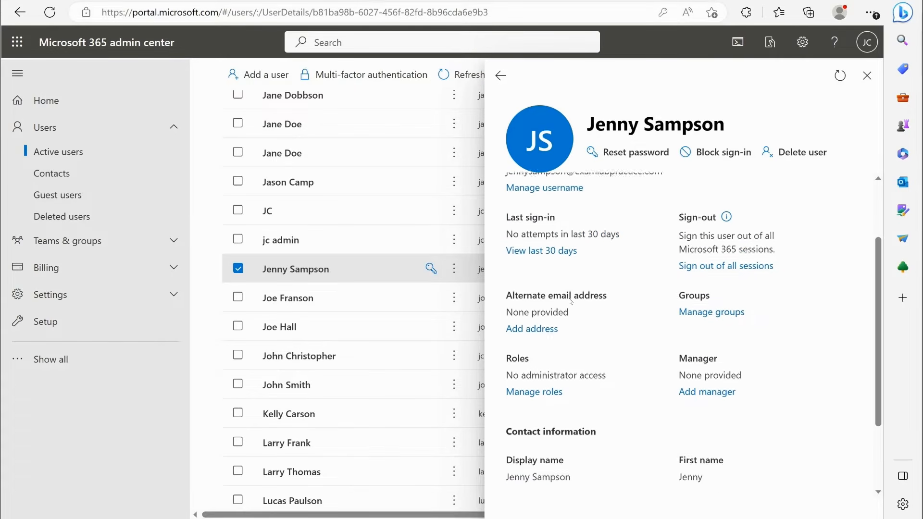
scroll(620, 306, "down", 2)
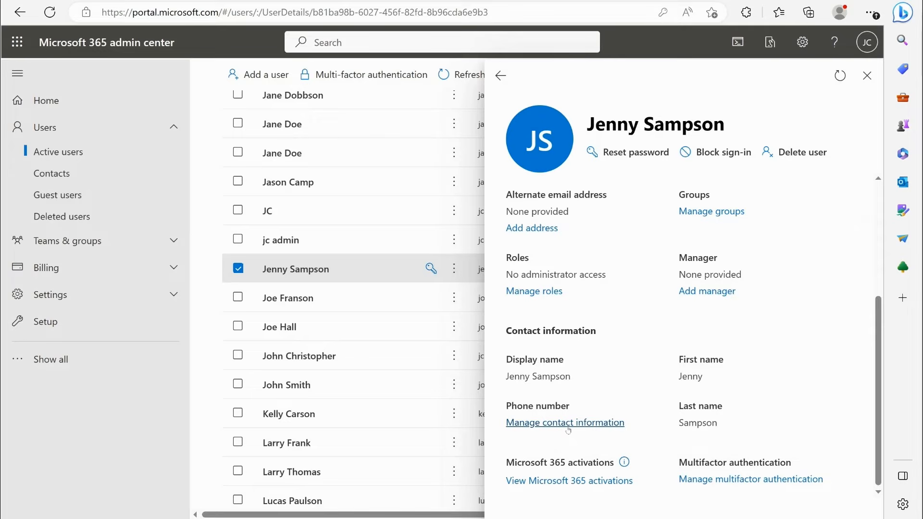
scroll(588, 378, "up", 4)
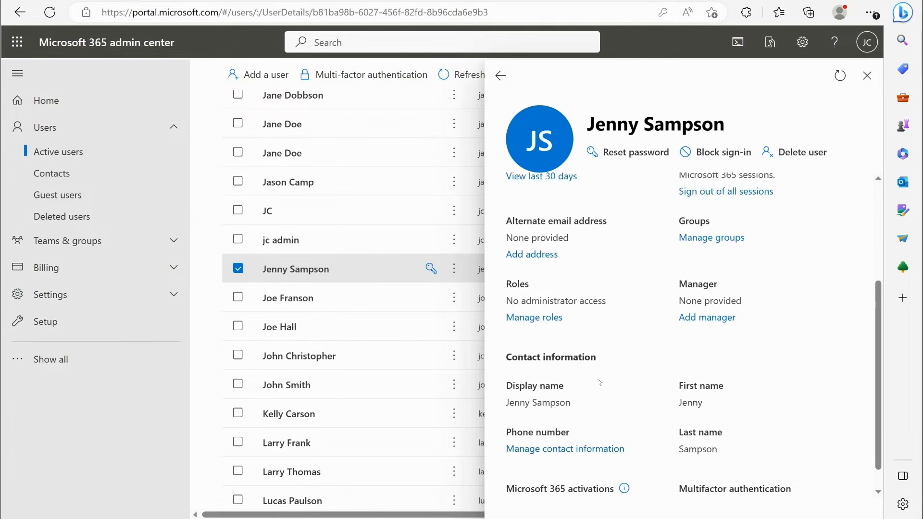
- View the user's devices, licenses and apps, mail and OneDrive details, return to the account details, and close them
left_click(576, 209)
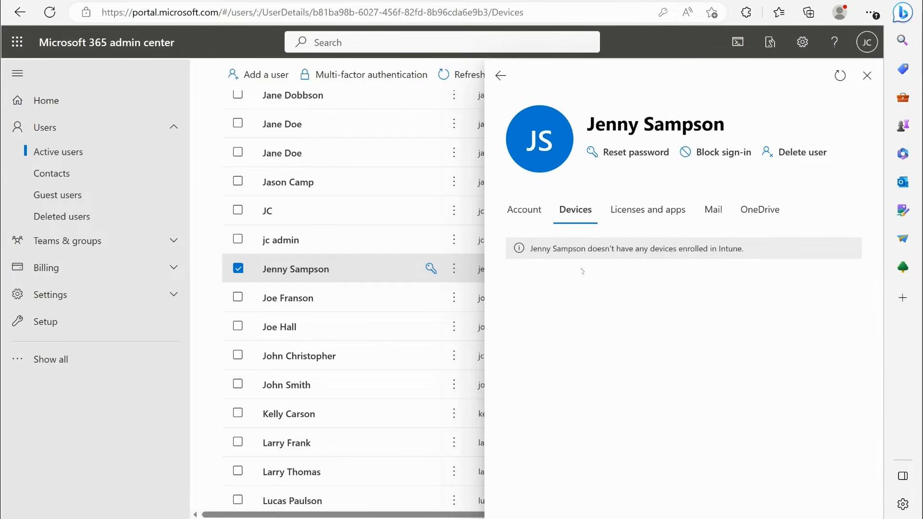
left_click(629, 215)
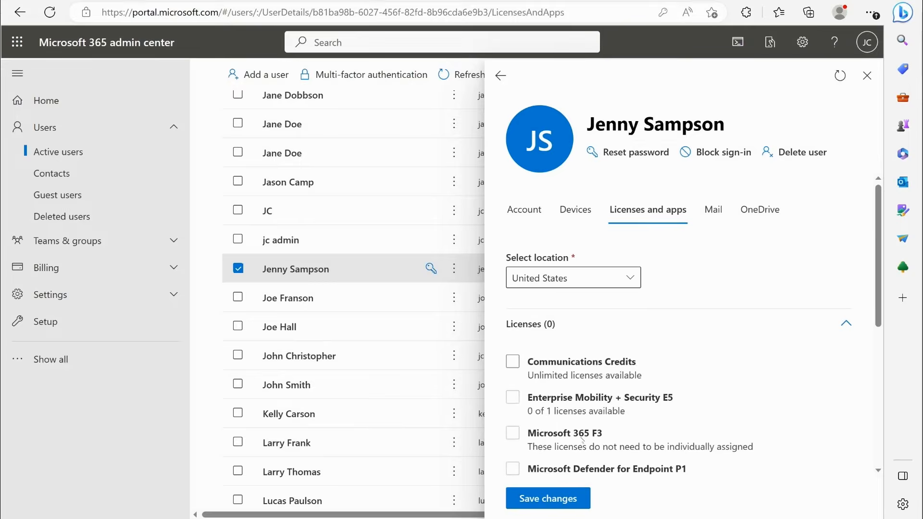
left_click(713, 210)
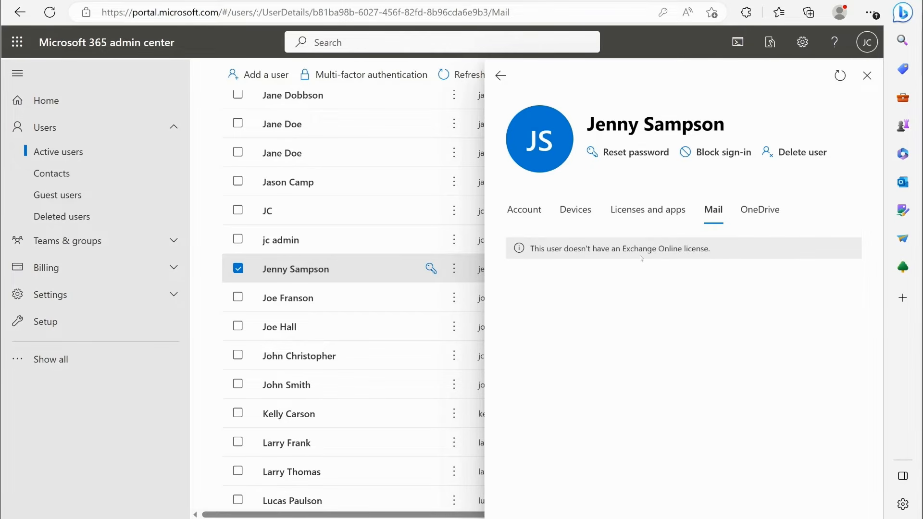
left_click(759, 209)
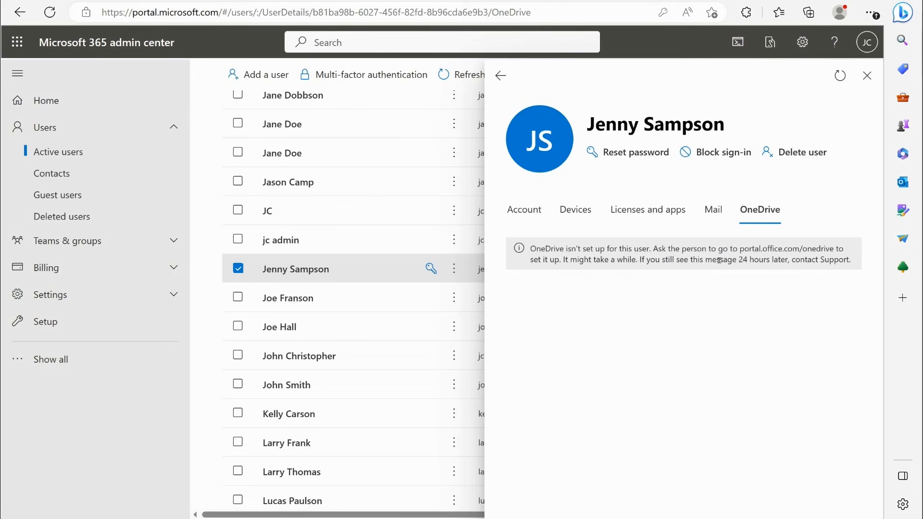
left_click(524, 209)
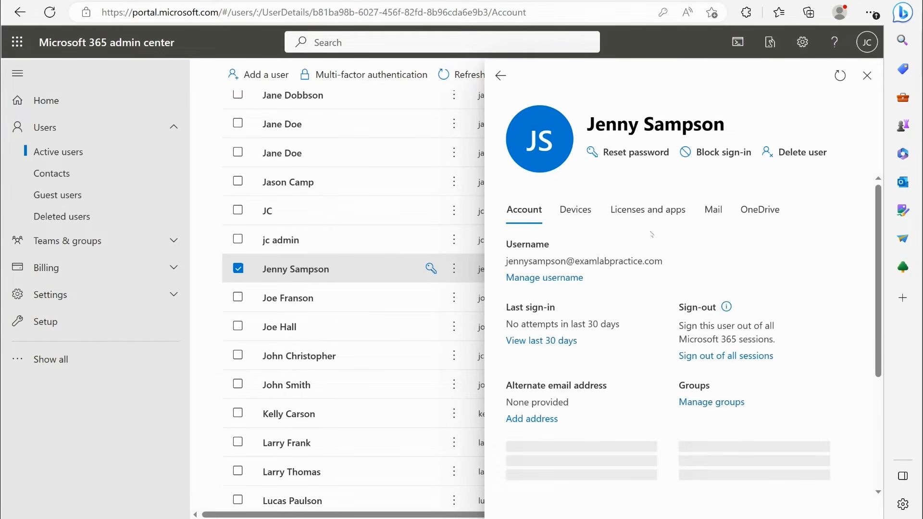
left_click(870, 82)
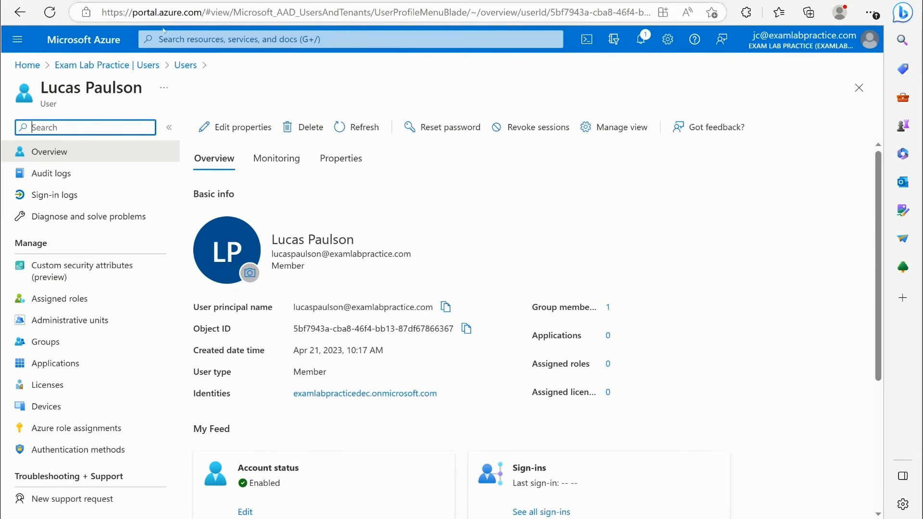
- Switch to the Azure portal, find the newly added user in the Azure Active Directory users list, and open the user's properties for editing
left_click(110, 65)
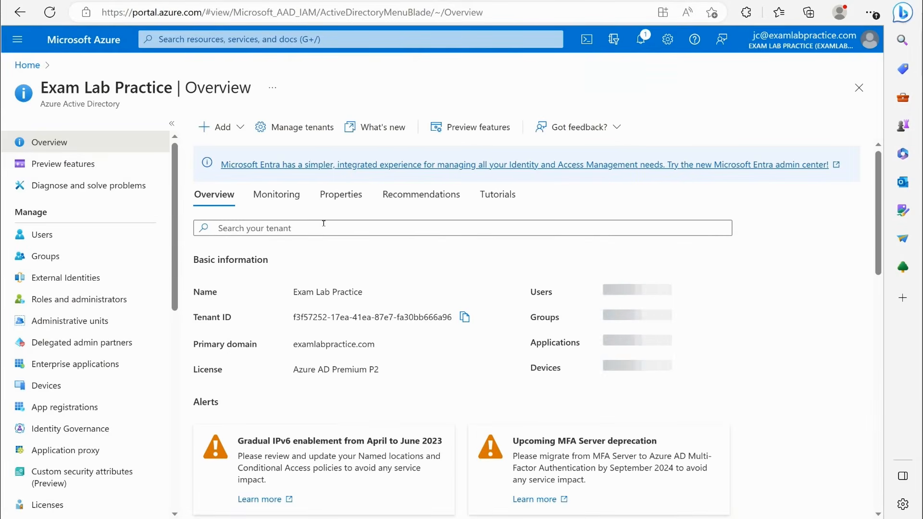
left_click(67, 234)
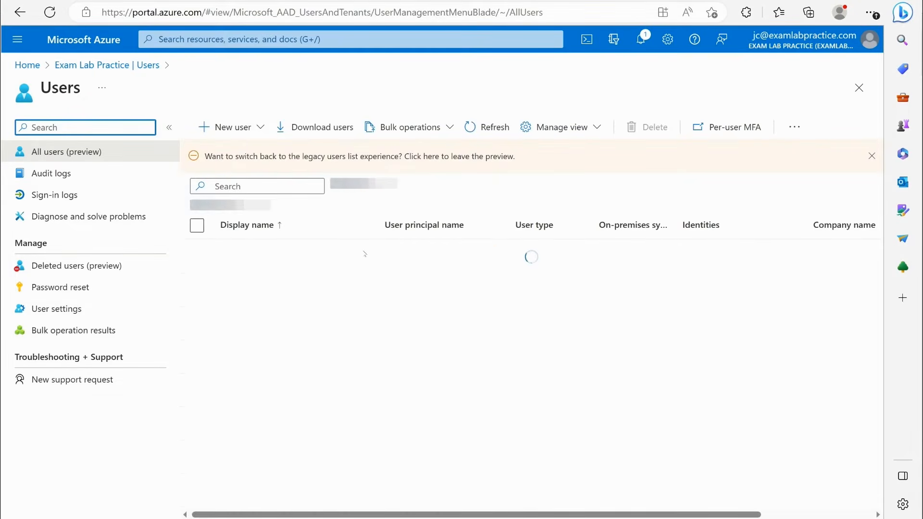
scroll(360, 261, "down", 10)
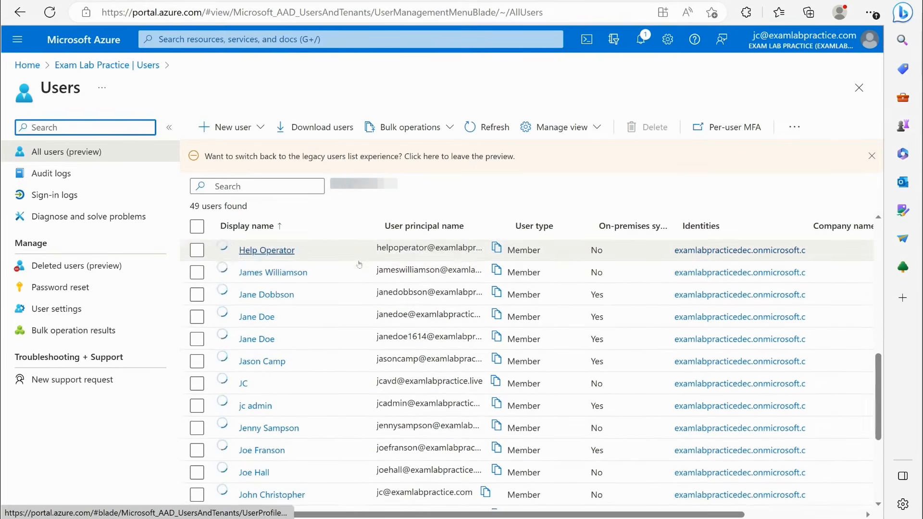
scroll(337, 269, "down", 2)
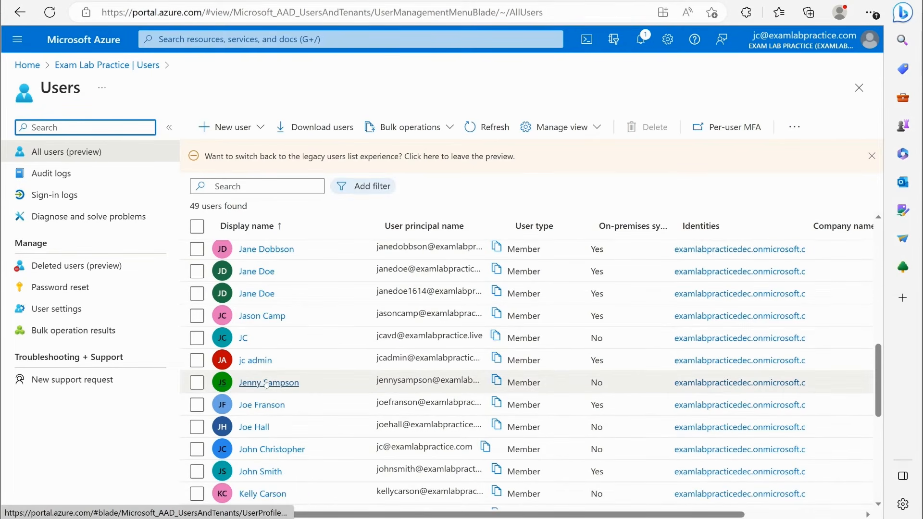
left_click(278, 382)
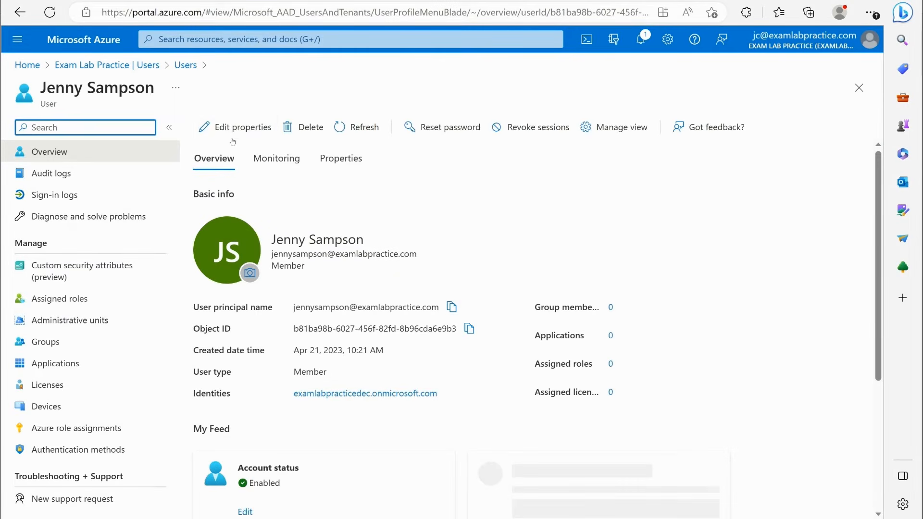
left_click(231, 126)
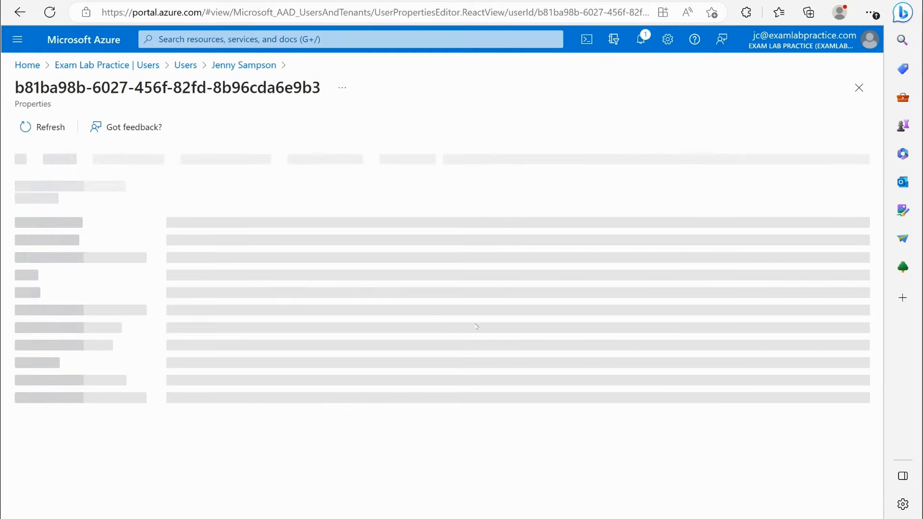
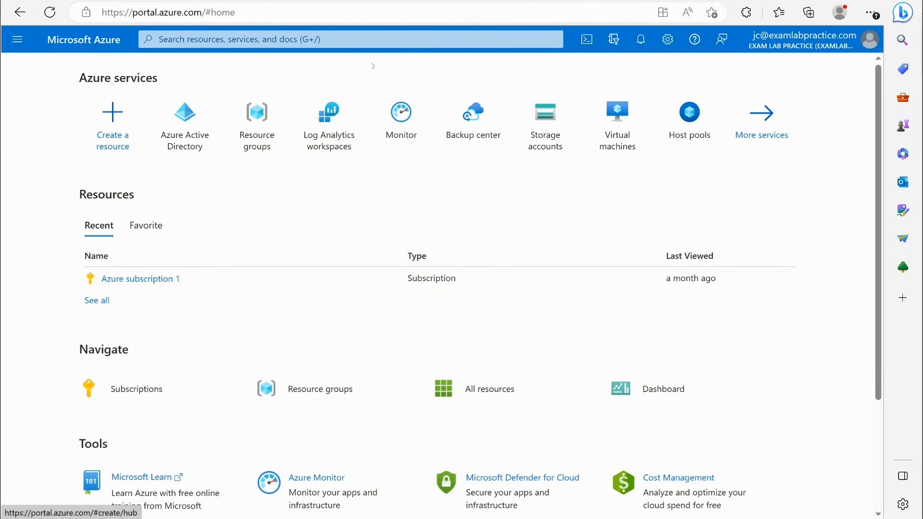
- Open the Azure Active Directory users list and start a new external user invitation
left_click(17, 39)
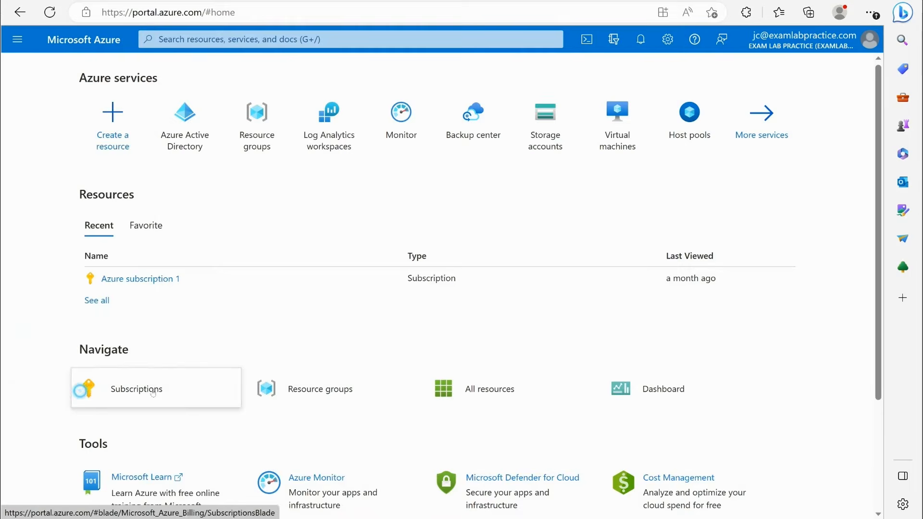
left_click(289, 390)
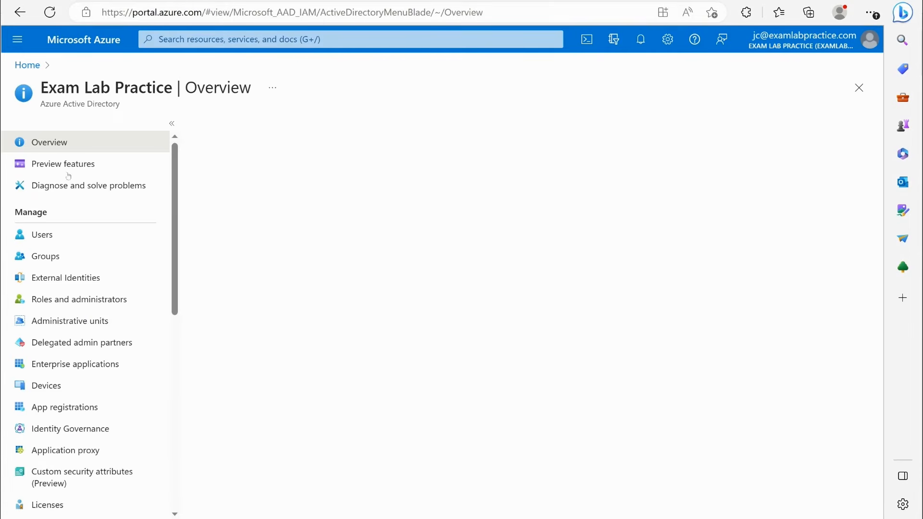
left_click(43, 236)
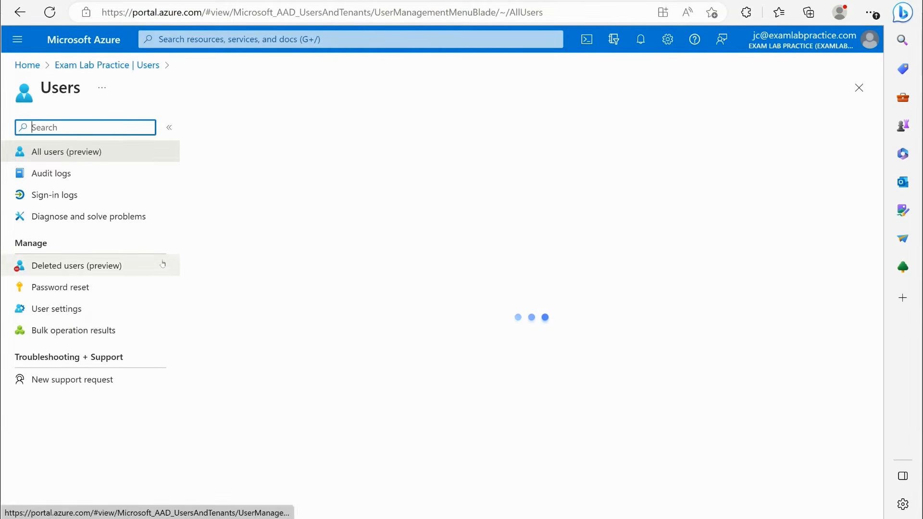
left_click(243, 126)
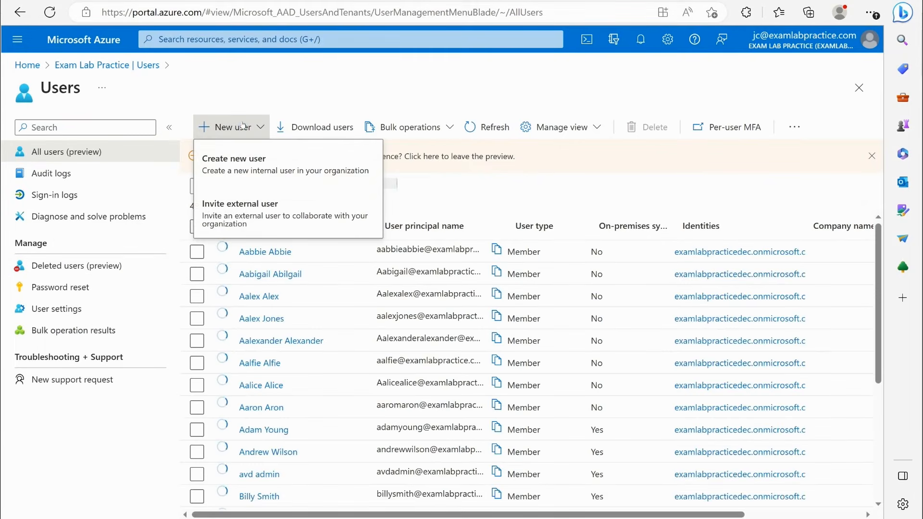
left_click(259, 205)
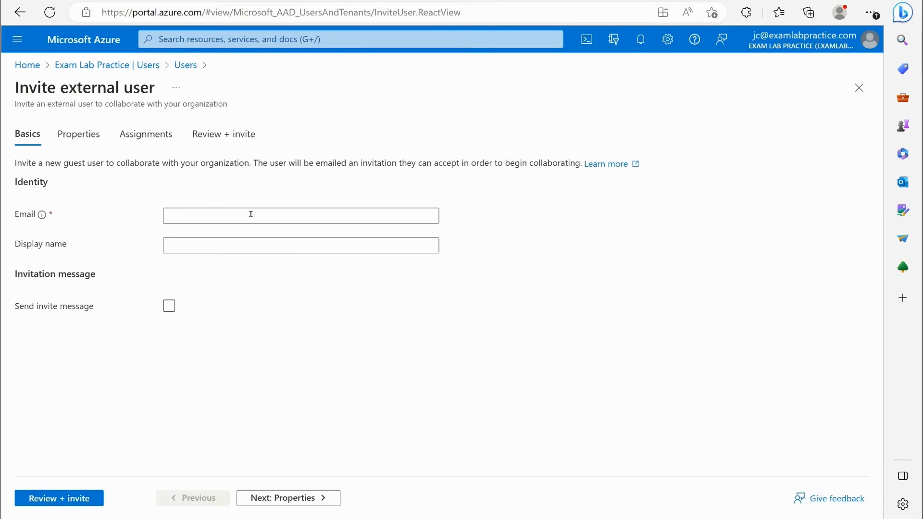
- Enter the guest's email address and display name in the invitation
left_click(186, 219)
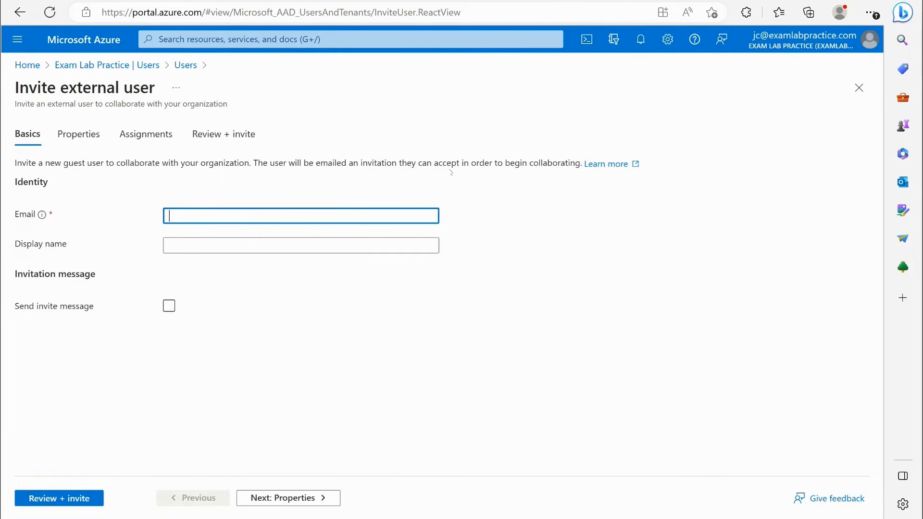
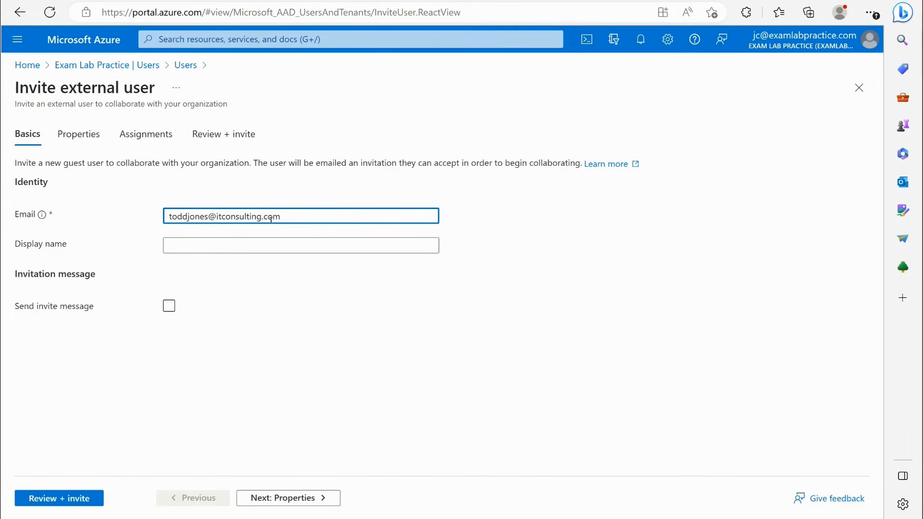
left_click(196, 245)
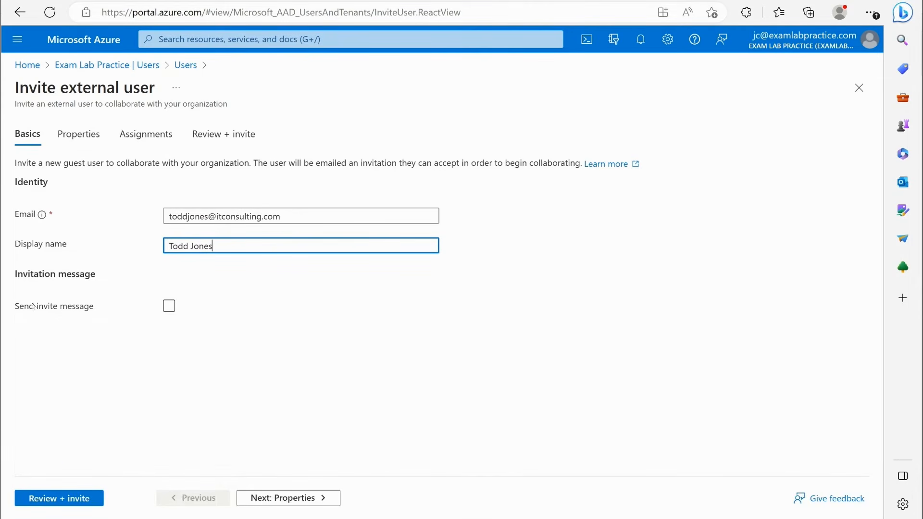
- Enable the invite message, write a short note asking the guest to accept the invite, and enter the administrator's email as Cc recipient
left_click(169, 306)
left_click(174, 346)
type("He")
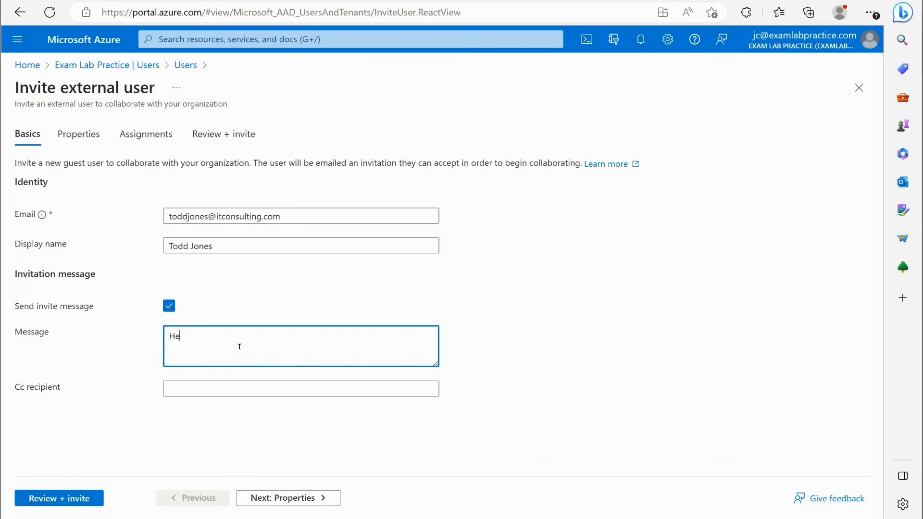
type("y Todd, please accept the invite")
left_click(202, 391)
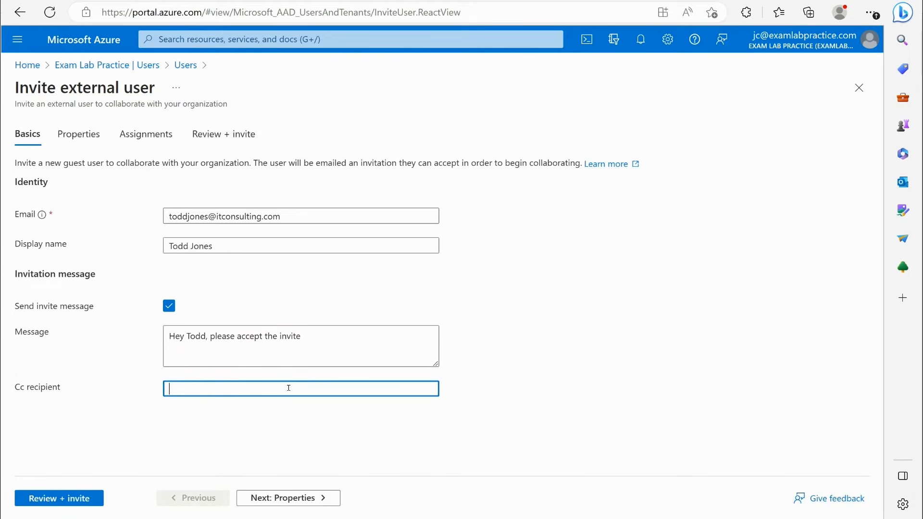
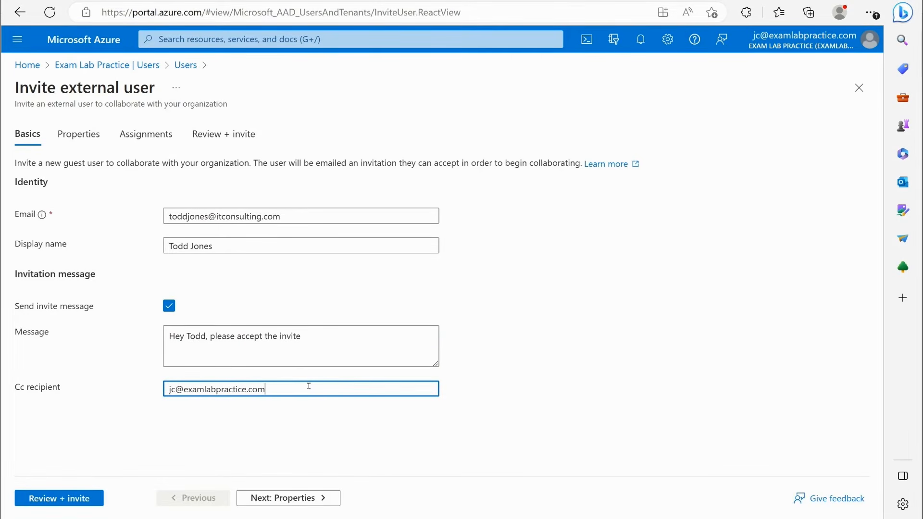
- Continue to the invitation's properties, keep the user type as Guest, and look through the job, contact and parental control fields
left_click(309, 497)
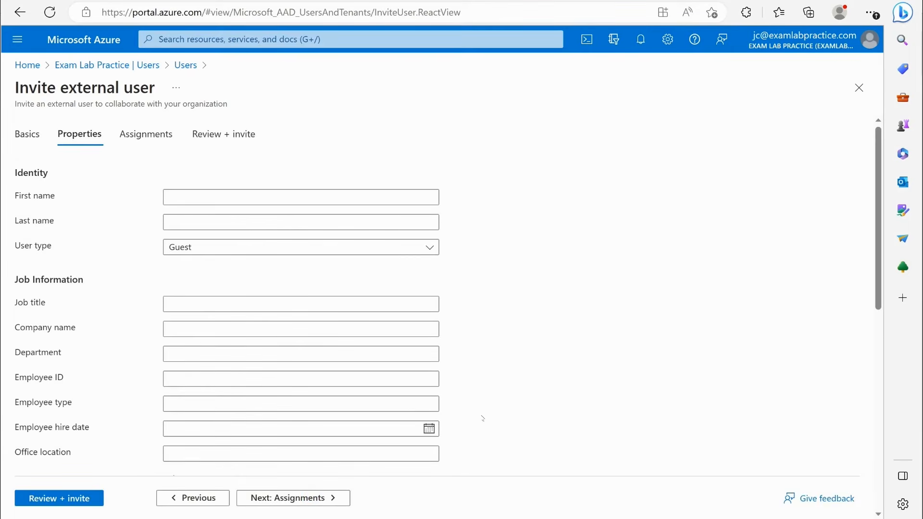
scroll(226, 356, "down", 1)
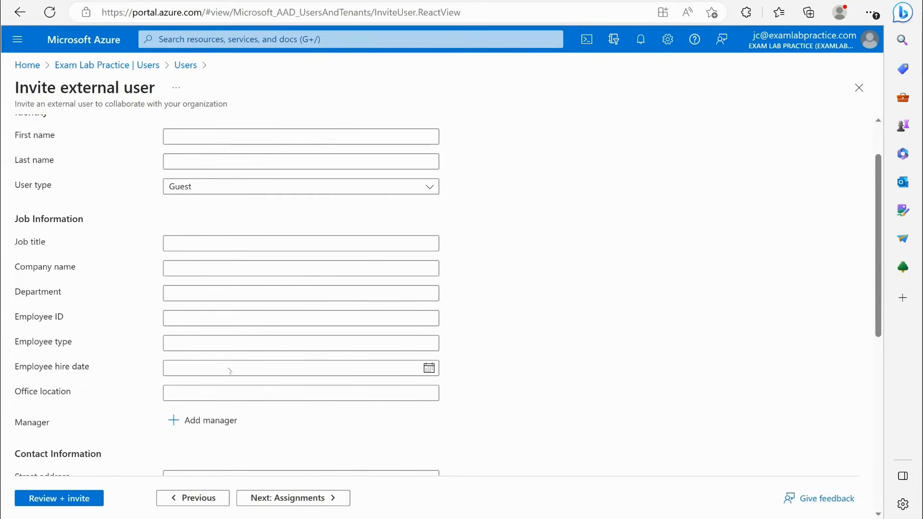
left_click(206, 190)
left_click(204, 193)
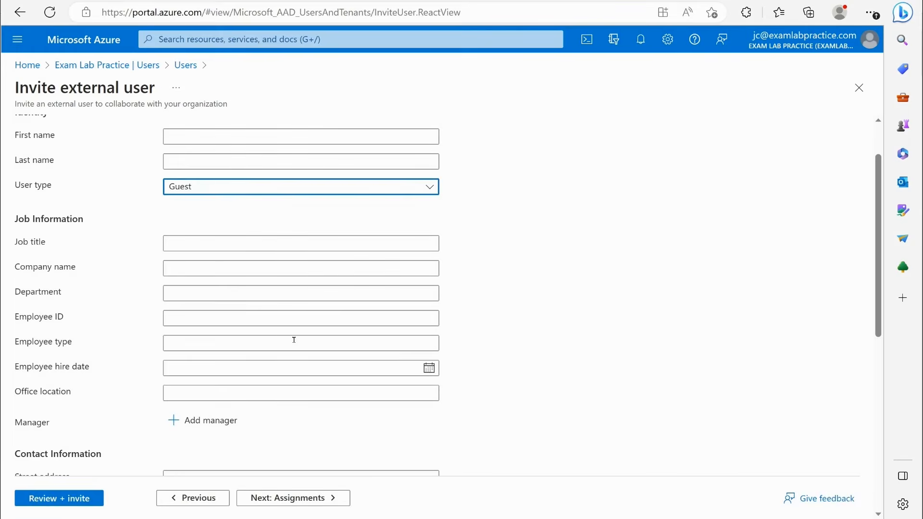
scroll(295, 341, "down", 5)
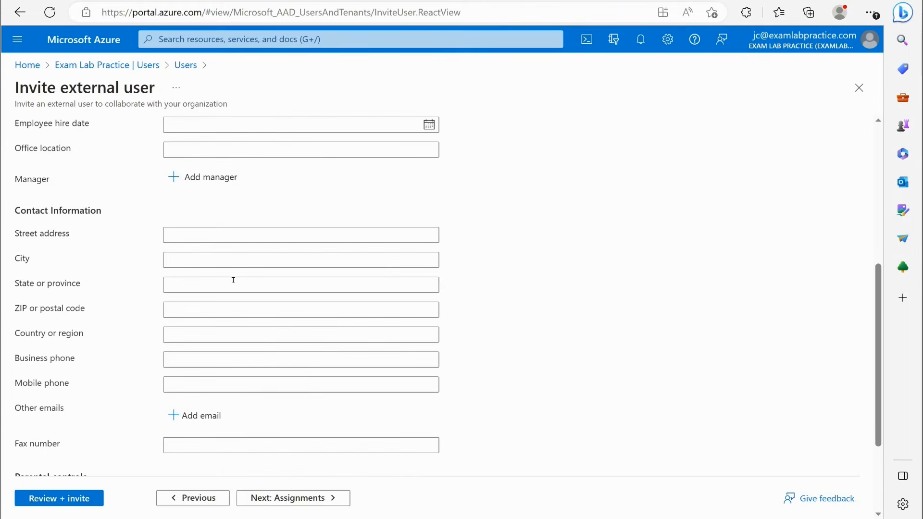
scroll(278, 354, "down", 1)
scroll(253, 361, "down", 1)
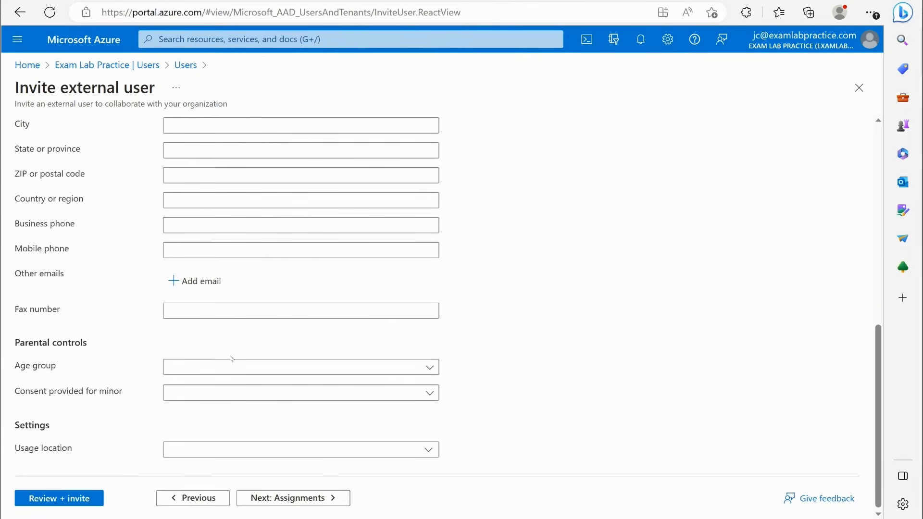
- Set the guest's usage location to United States
left_click(198, 449)
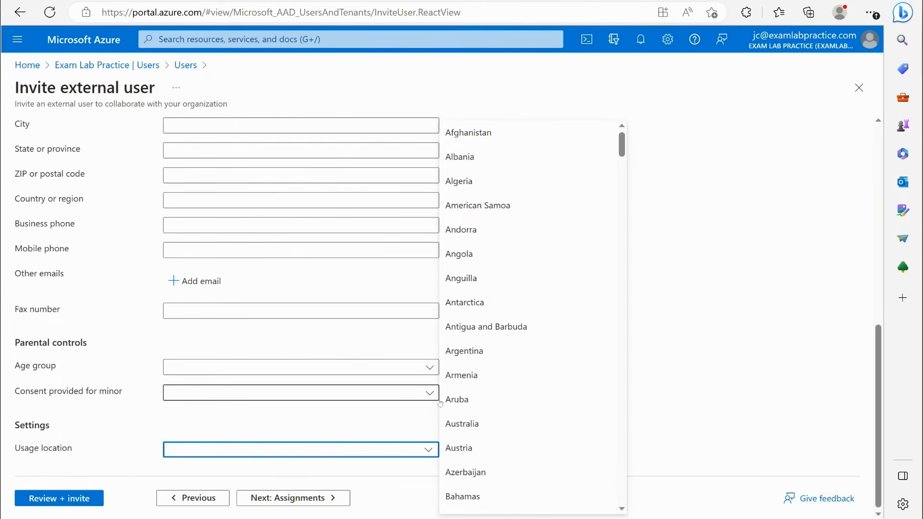
type("Uni")
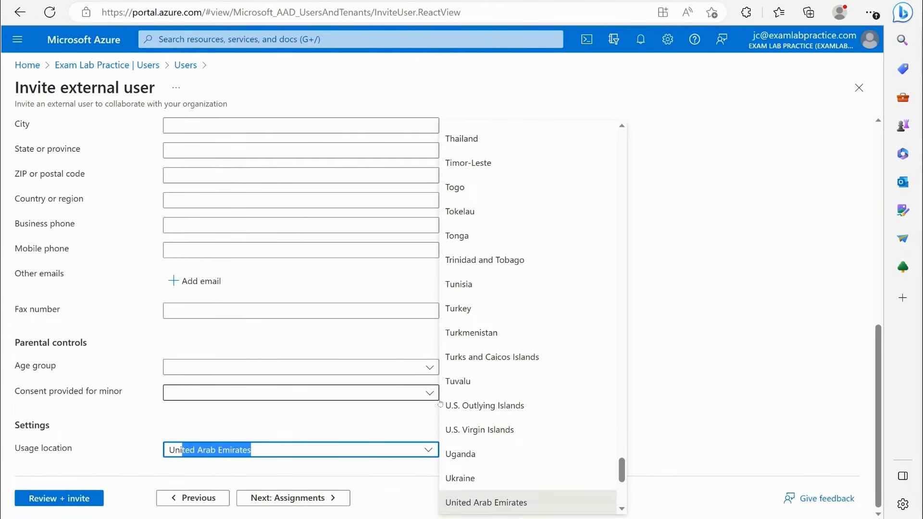
type("ted St")
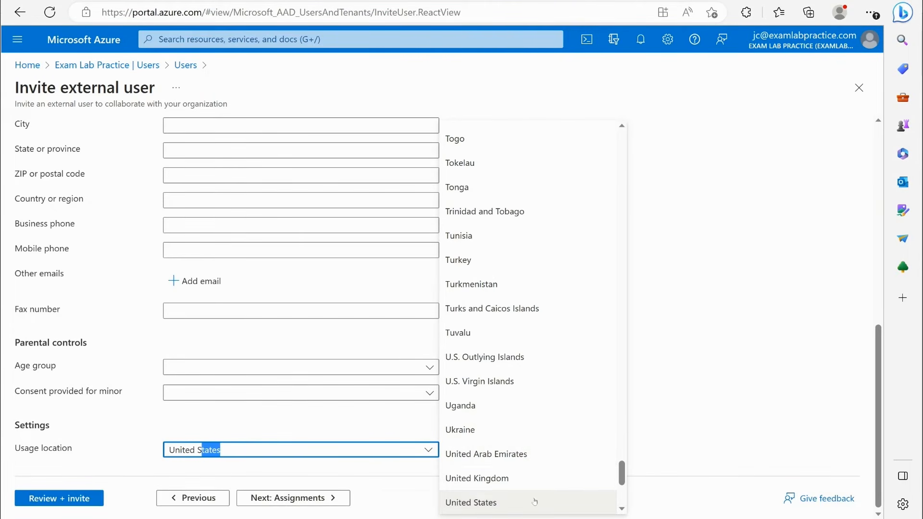
left_click(526, 500)
scroll(524, 376, "up", 1)
scroll(474, 385, "down", 1)
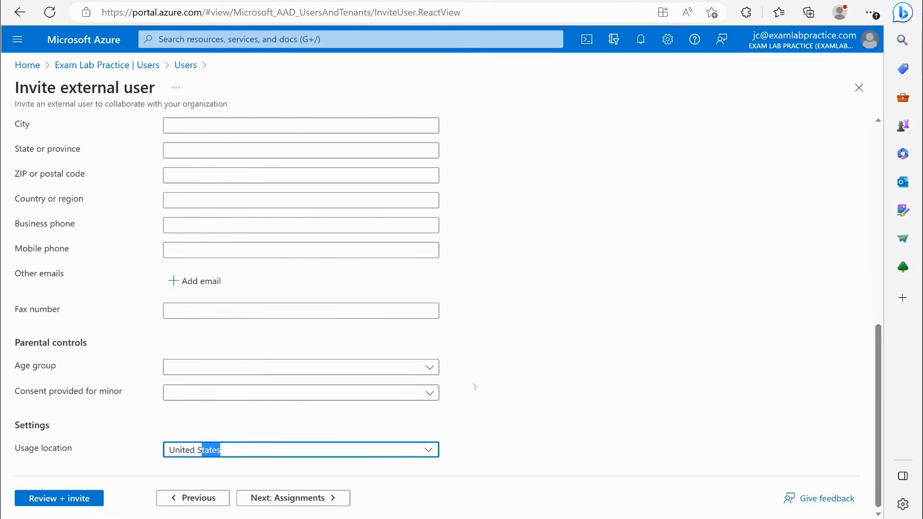
scroll(480, 377, "up", 10)
- Continue to the invitation review without adding groups or roles, and close the form, discarding the unsaved invitation
left_click(307, 497)
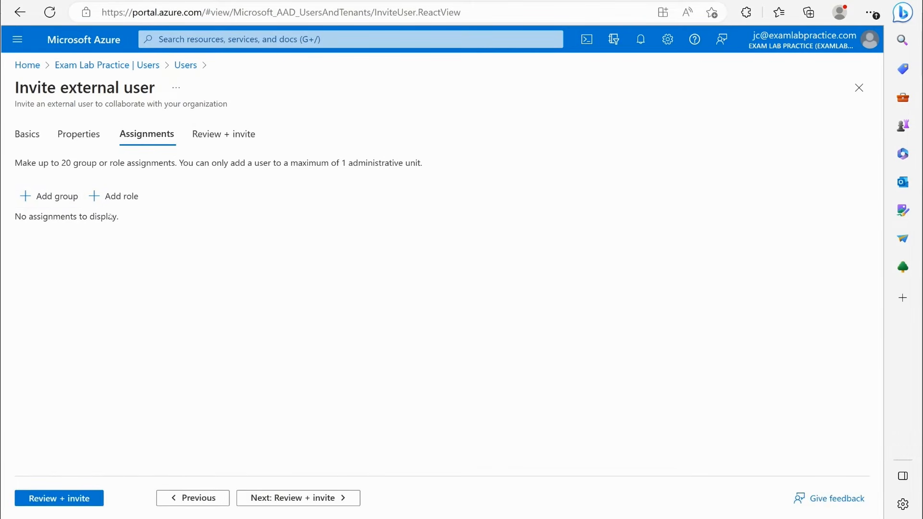
left_click(307, 499)
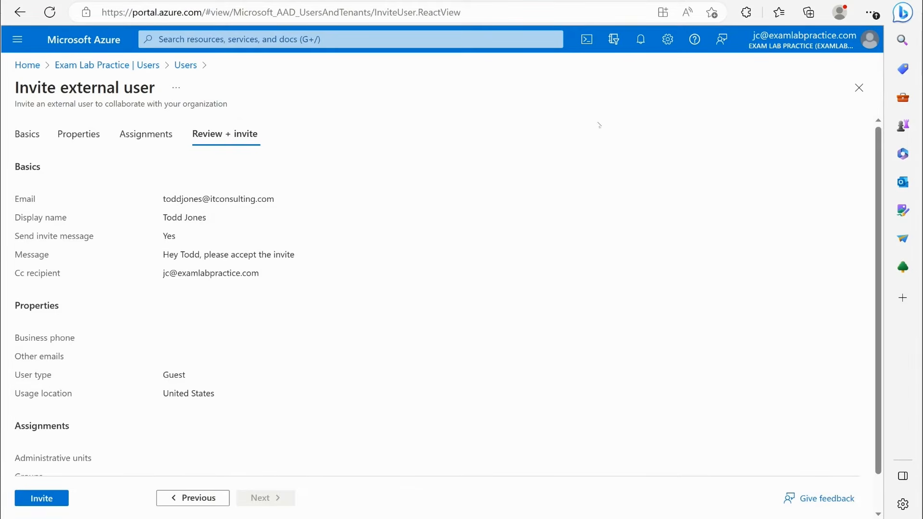
left_click(858, 88)
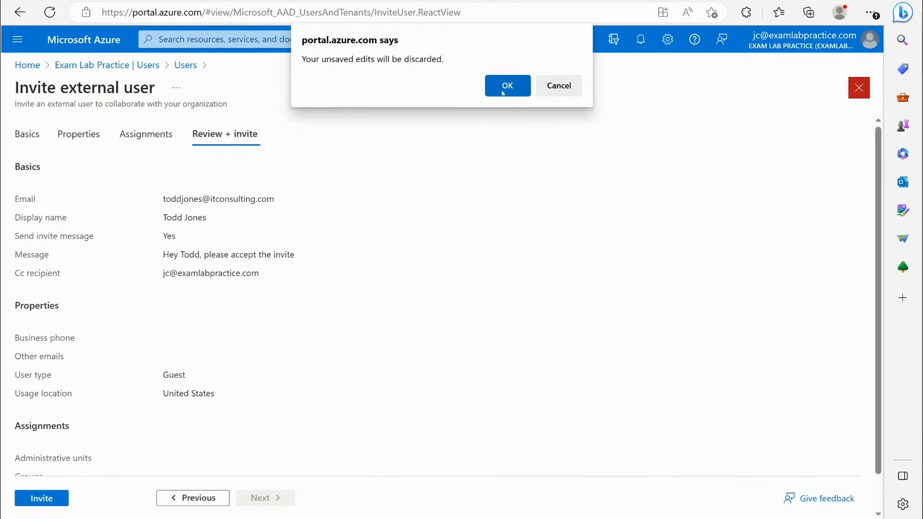
left_click(503, 88)
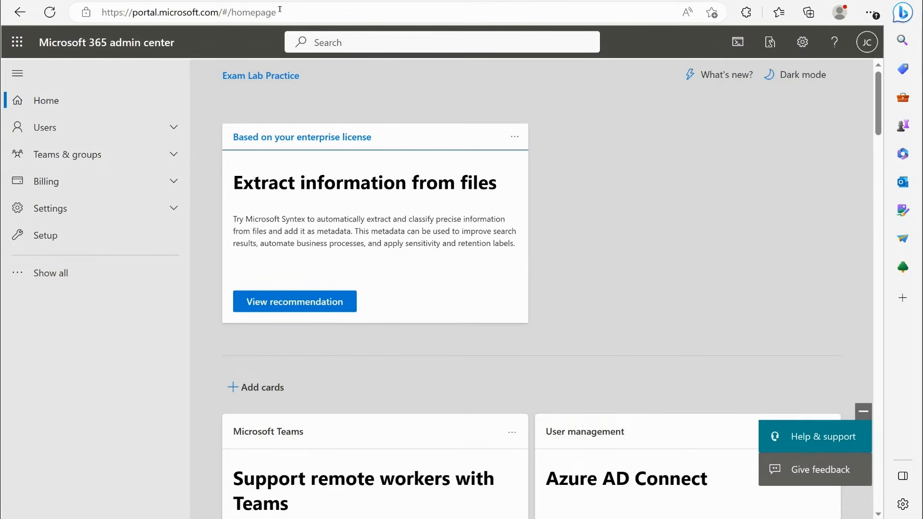
- Switch to the Microsoft 365 admin center, open the guest users list, and start adding a guest with the Invite user template
left_click(81, 126)
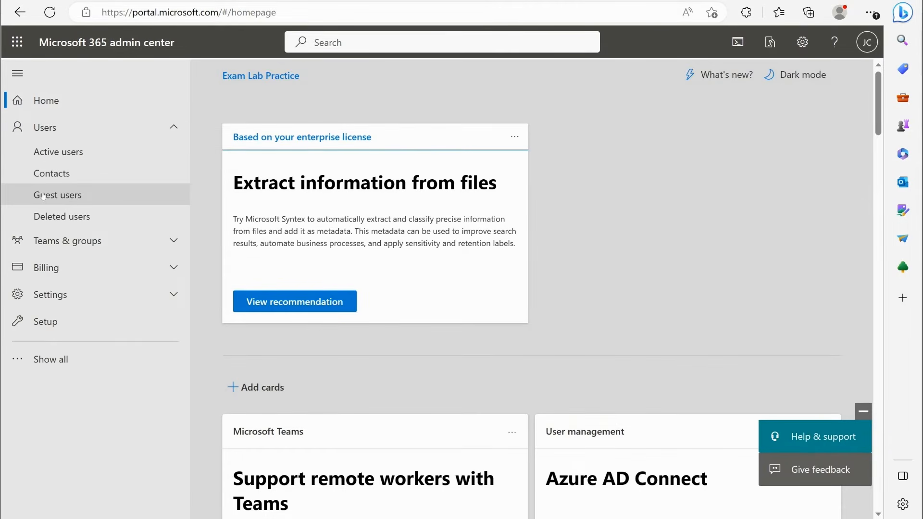
left_click(55, 195)
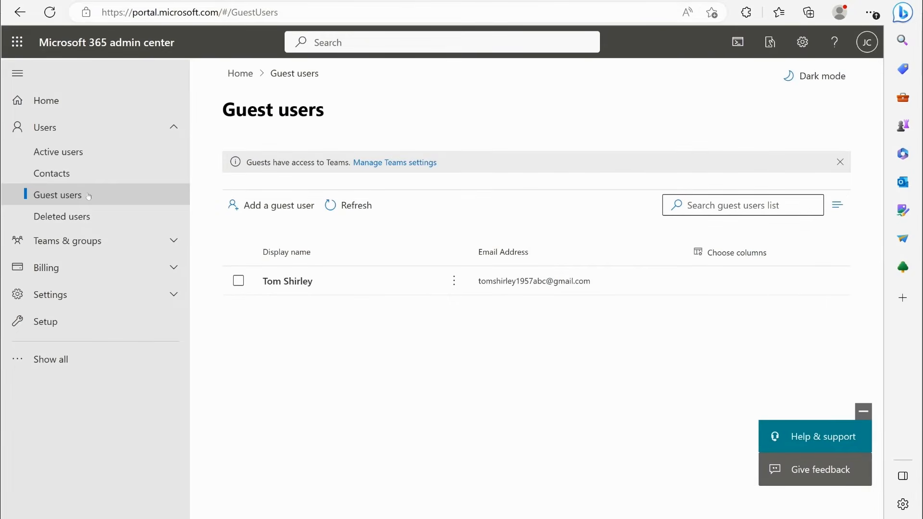
left_click(264, 205)
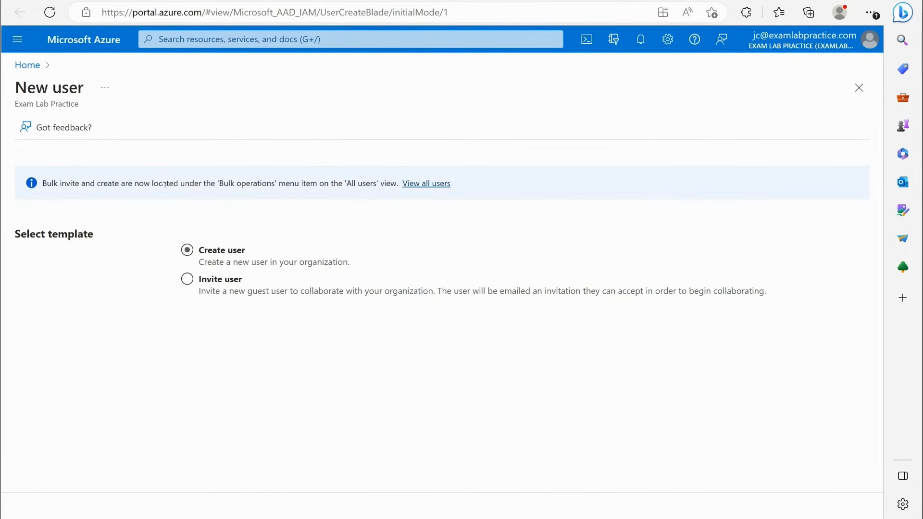
left_click(186, 278)
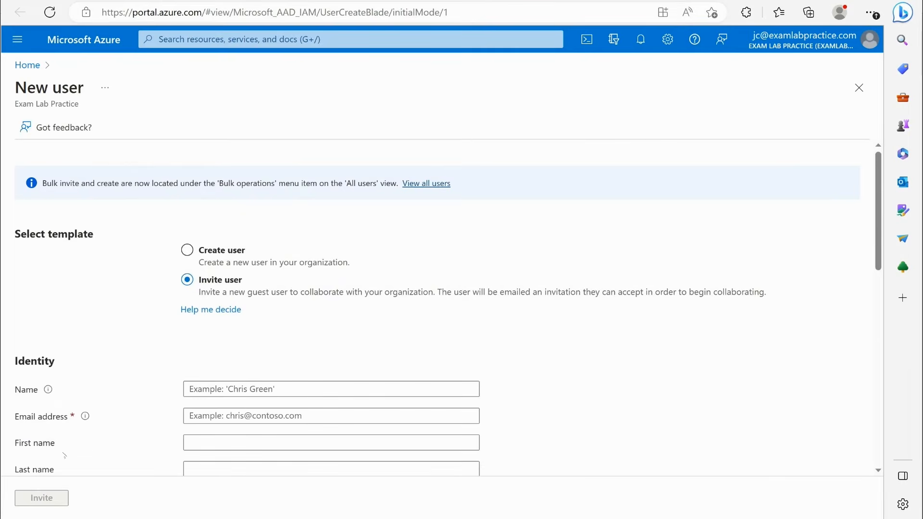
- Look through the guest invitation form's identity, personal message, groups and roles, settings and job info fields
scroll(235, 331, "down", 2)
scroll(243, 264, "down", 2)
scroll(214, 208, "up", 1)
scroll(226, 319, "down", 1)
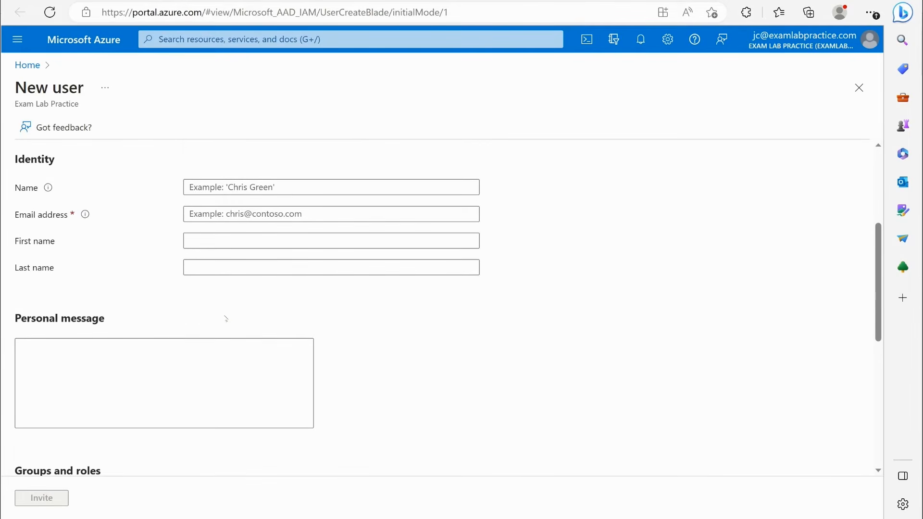
scroll(274, 264, "up", 4)
scroll(293, 231, "down", 7)
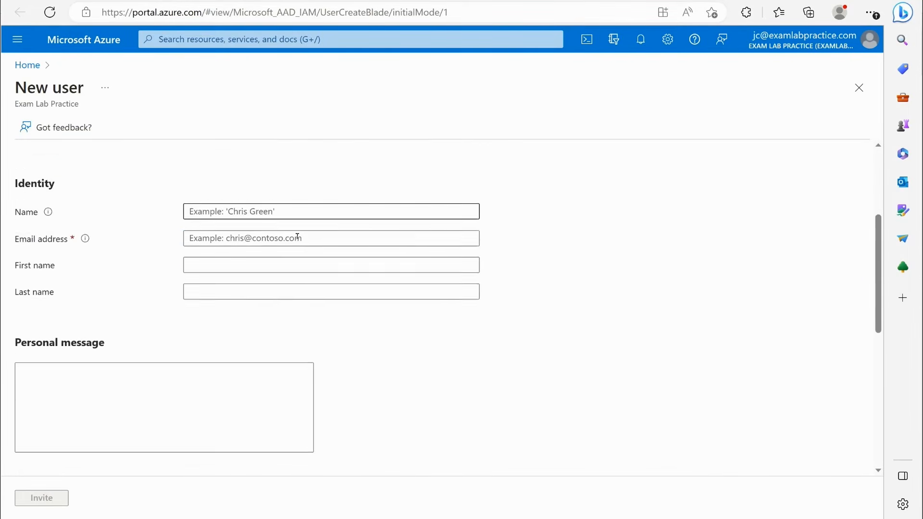
scroll(296, 238, "down", 4)
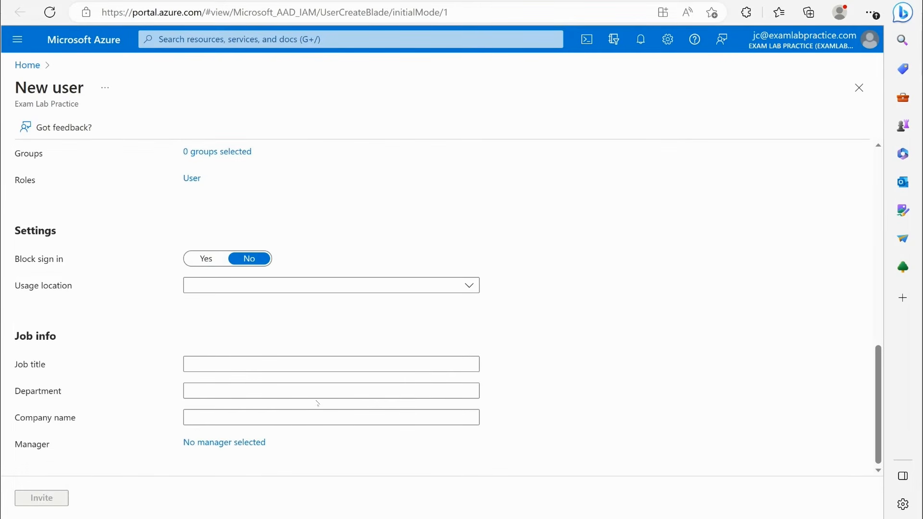
scroll(293, 360, "up", 10)
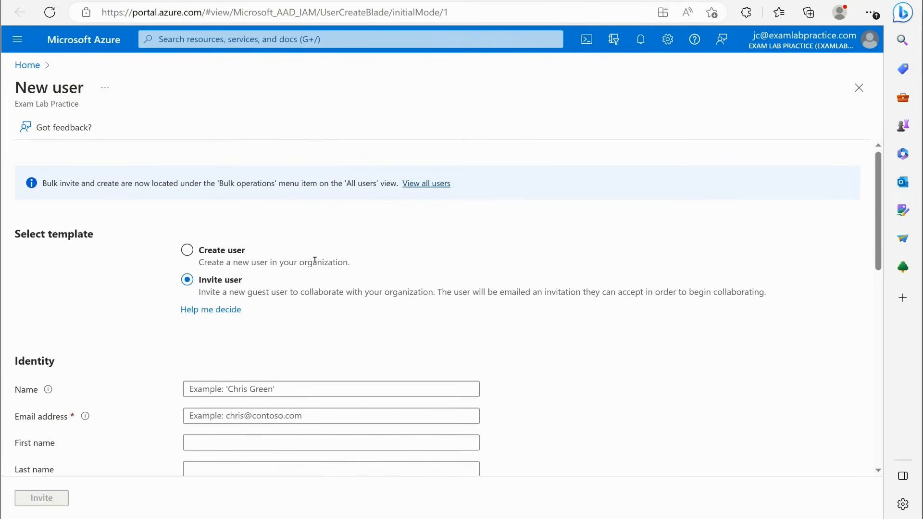
scroll(548, 295, "down", 3)
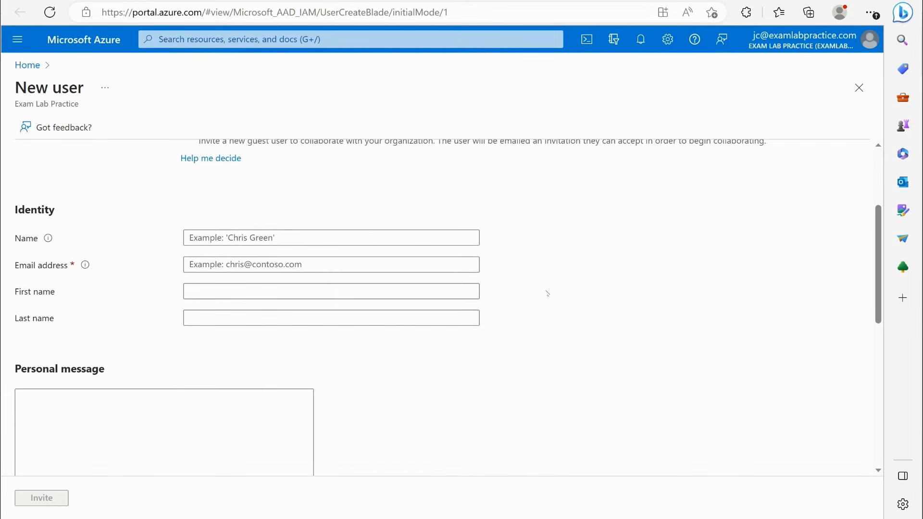
- Return to the Azure portal's all-users page and open the Azure Active Directory overview
scroll(547, 293, "up", 3)
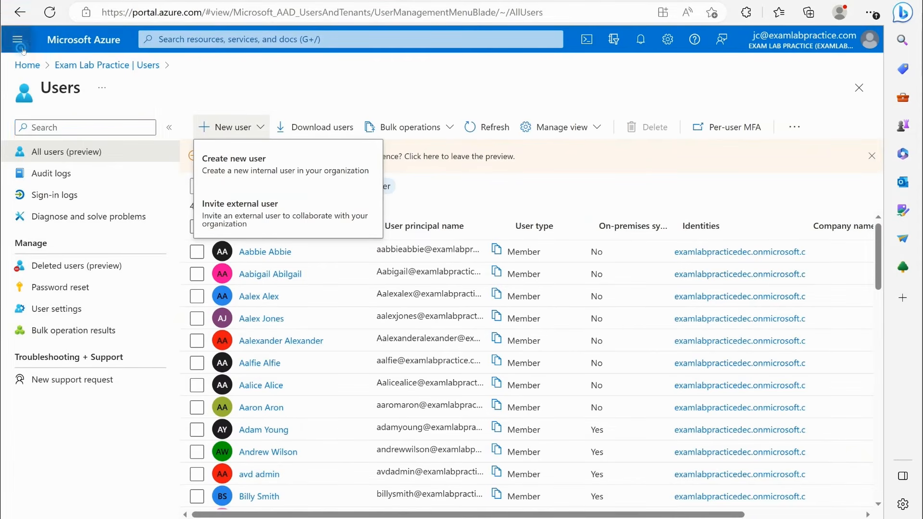
left_click(21, 47)
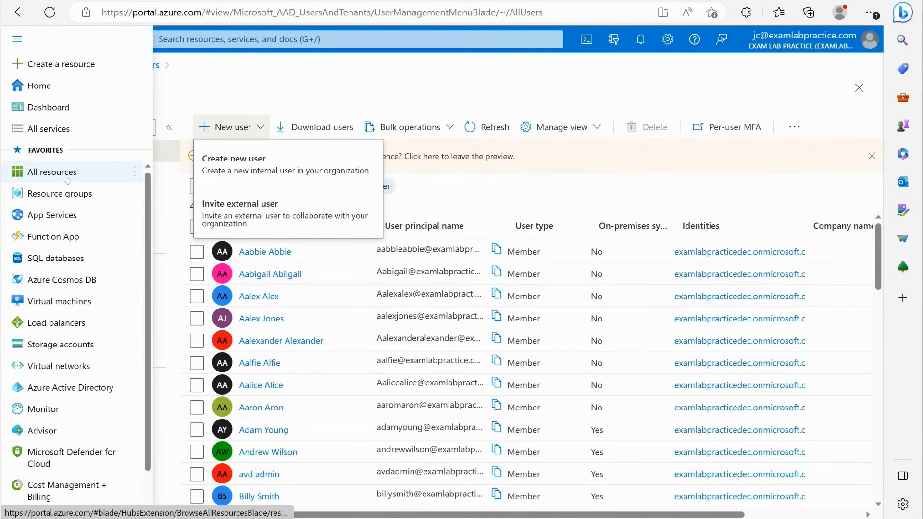
left_click(60, 389)
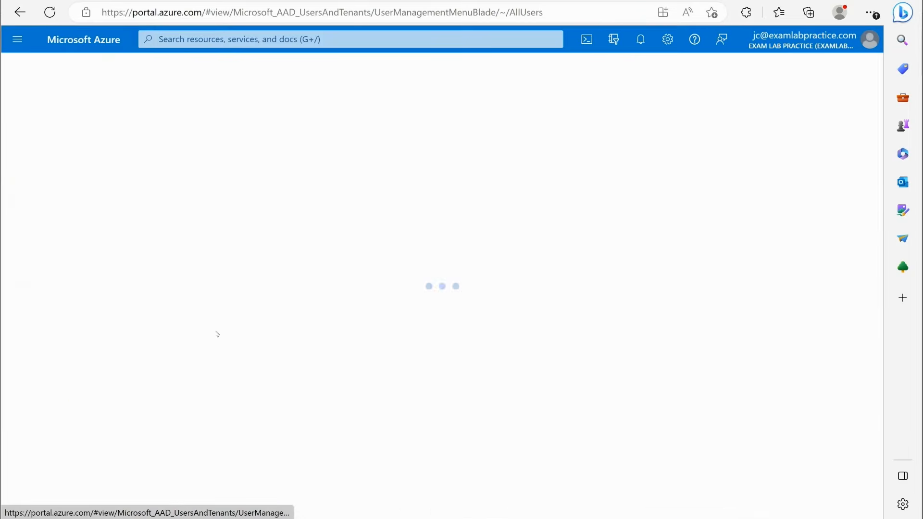
- View the tenant's access reviews under Identity Governance, and go back to the tenant's directory pages
scroll(150, 234, "down", 4)
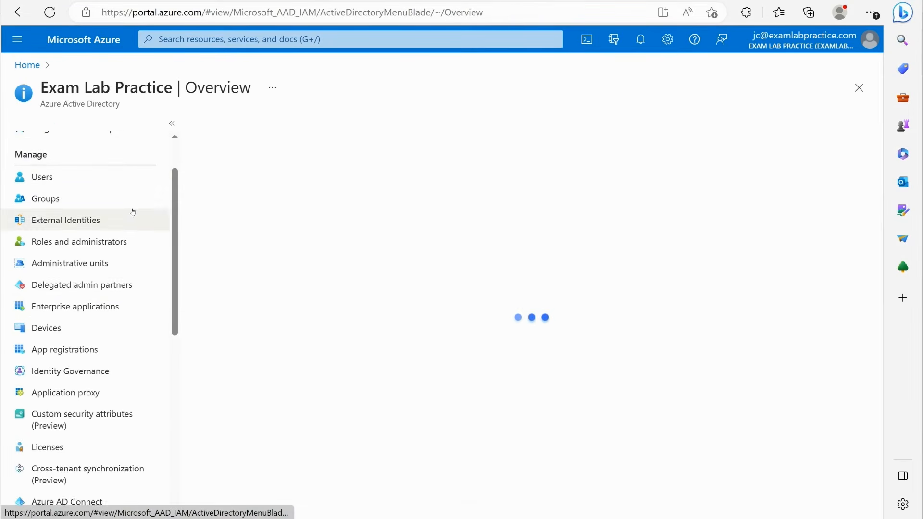
scroll(119, 178, "up", 1)
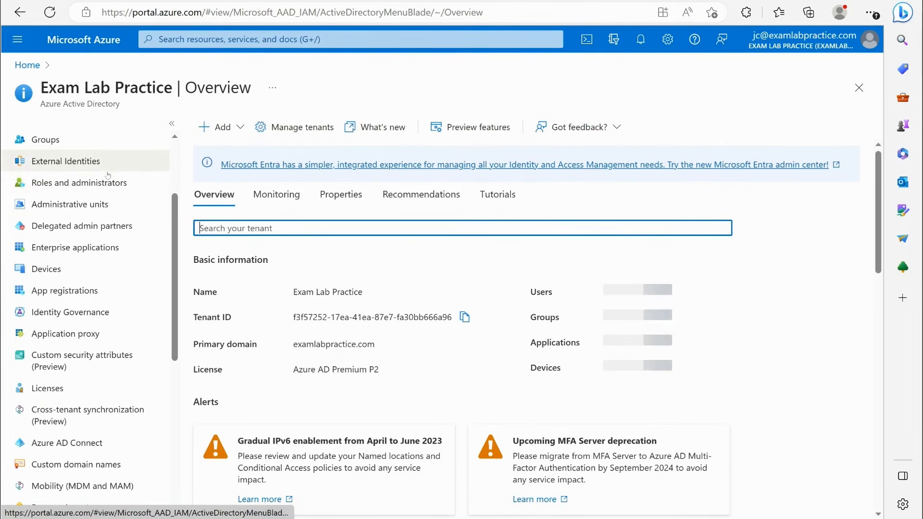
scroll(113, 187, "down", 1)
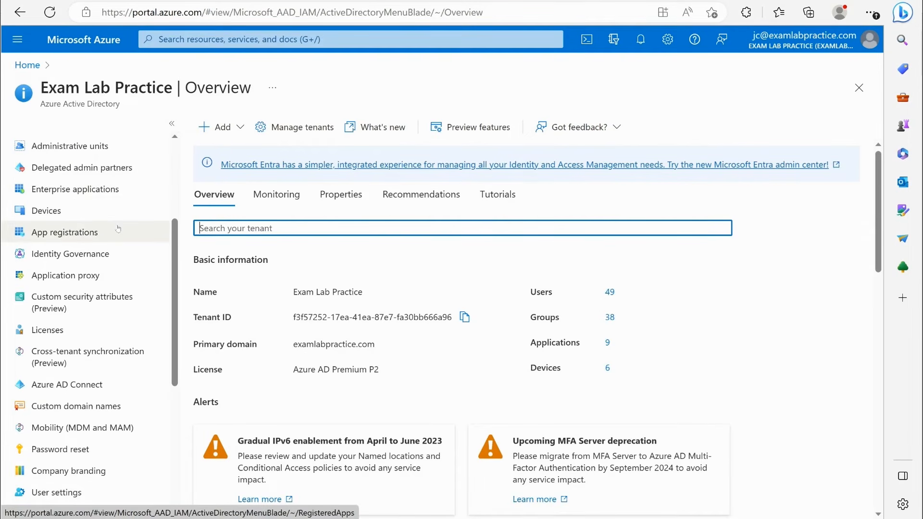
scroll(118, 229, "down", 2)
scroll(127, 232, "up", 3)
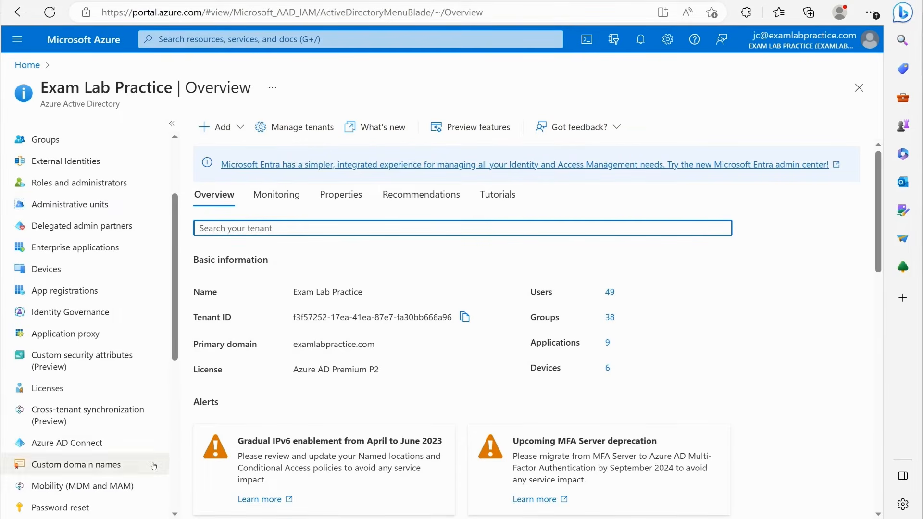
scroll(101, 388, "up", 1)
left_click(68, 370)
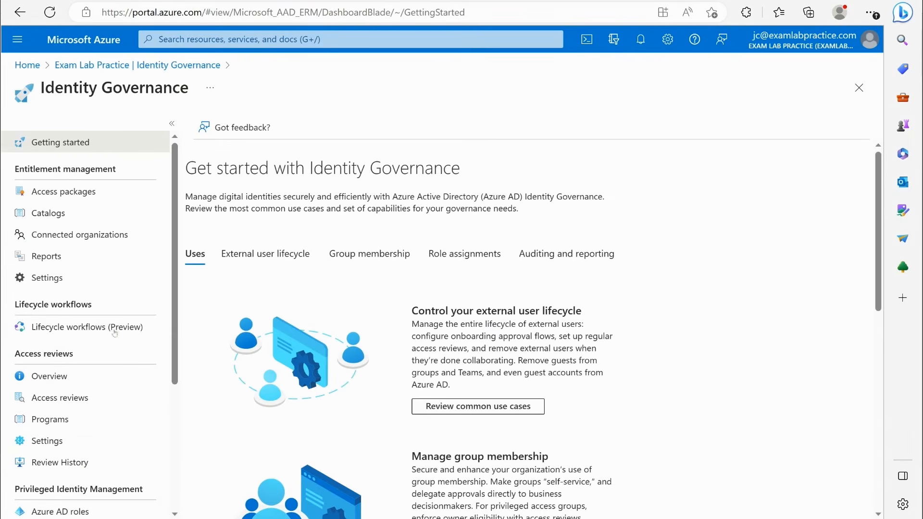
left_click(61, 398)
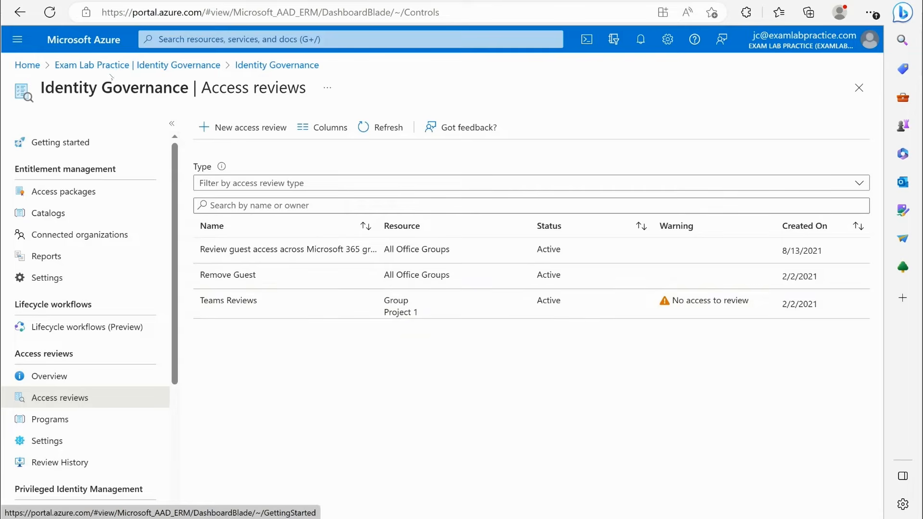
left_click(137, 64)
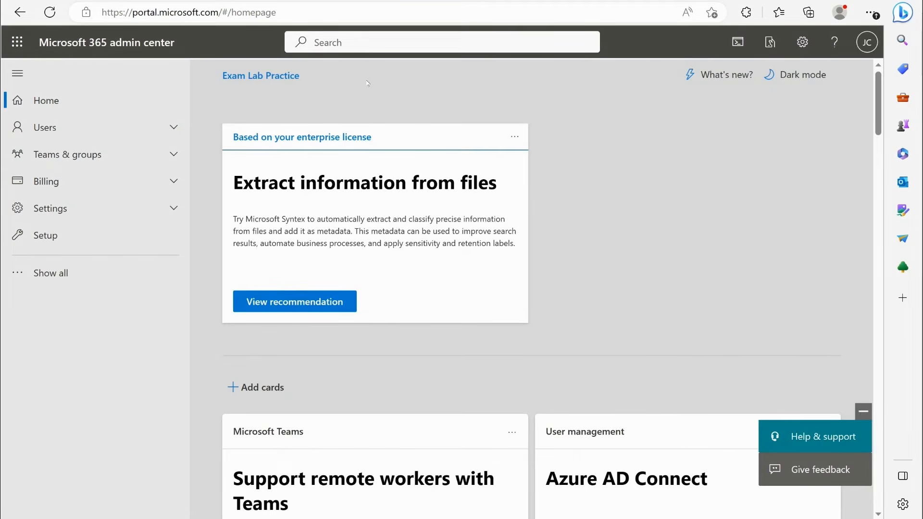
- Switch to the Microsoft 365 admin center, go to the Contacts list and start adding a contact
left_click(148, 128)
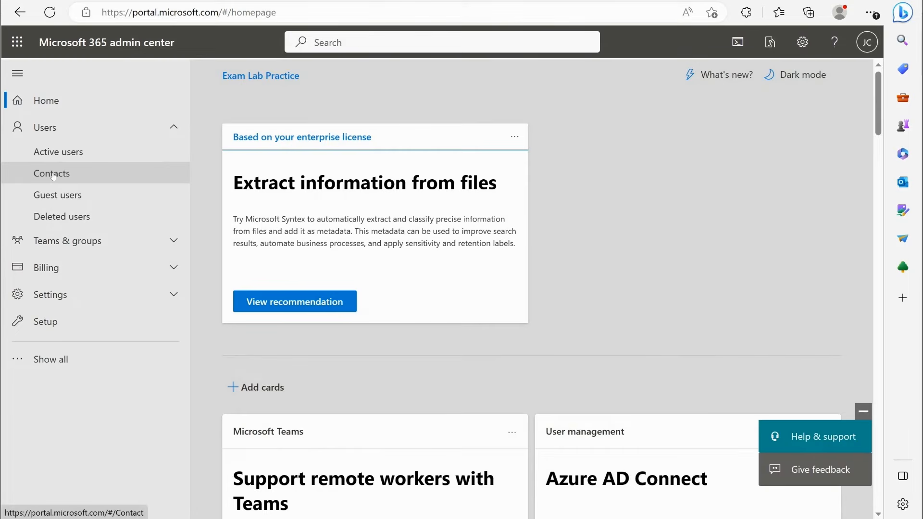
left_click(66, 181)
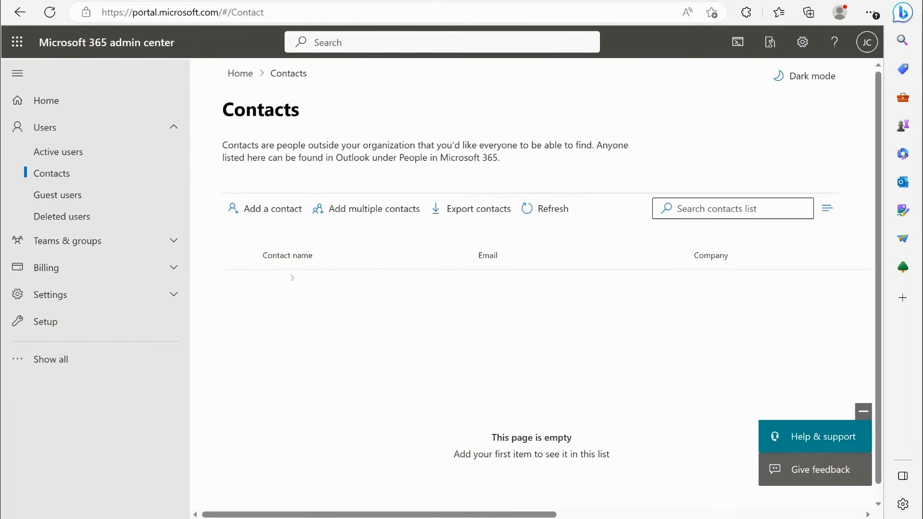
left_click(259, 215)
- Enter the contact's first name, last name and email address in the new contact form
left_click(534, 167)
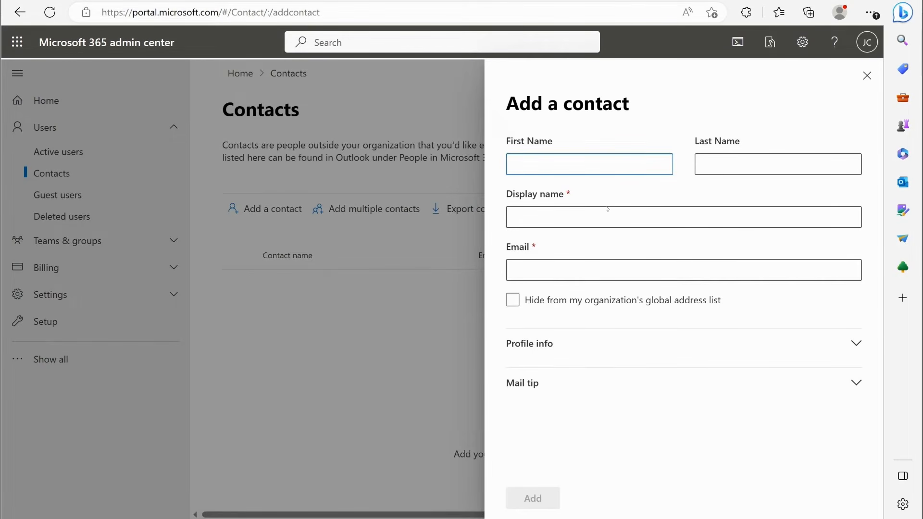
key("Tab")
left_click(599, 211)
left_click(577, 268)
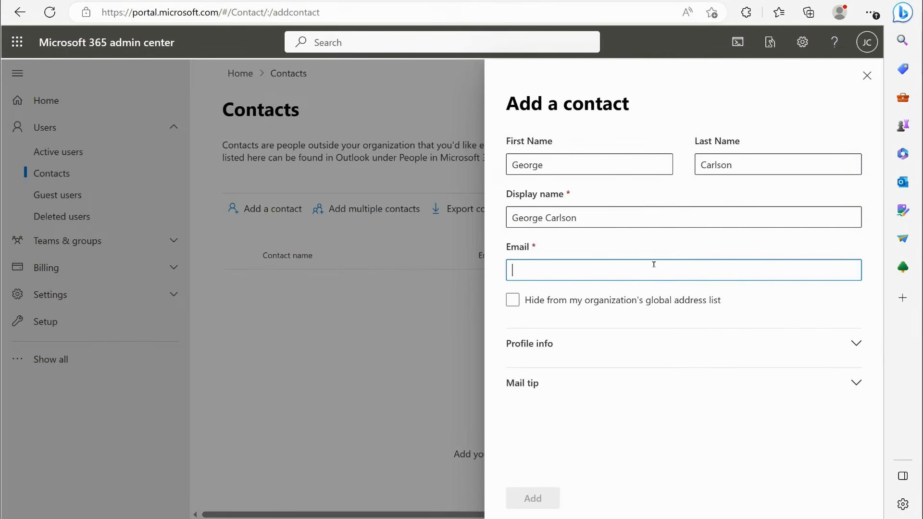
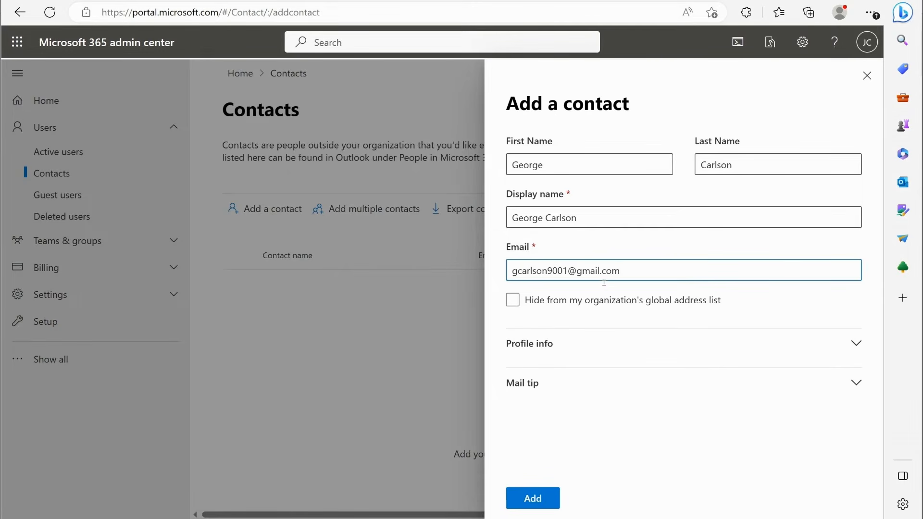
- Examine the optional Profile info and Mail tip sections of the new contact form
left_click(534, 343)
scroll(578, 315, "down", 5)
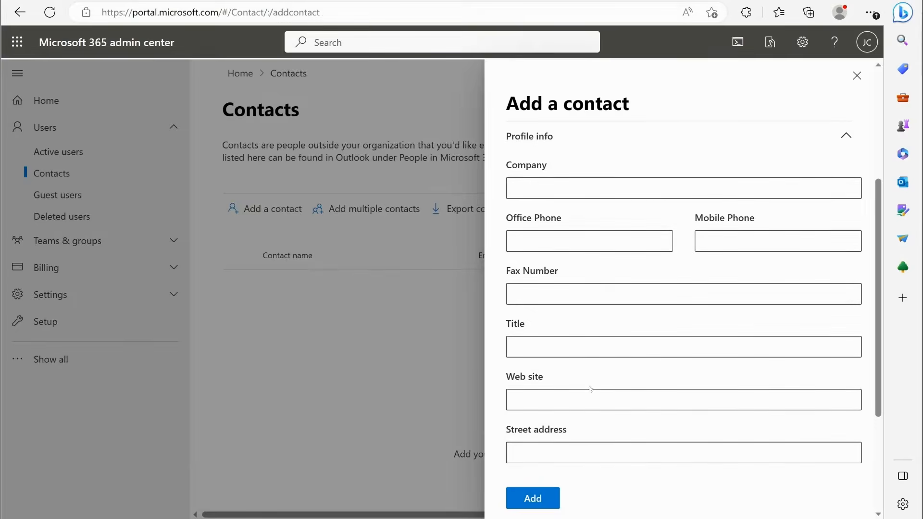
scroll(590, 388, "down", 4)
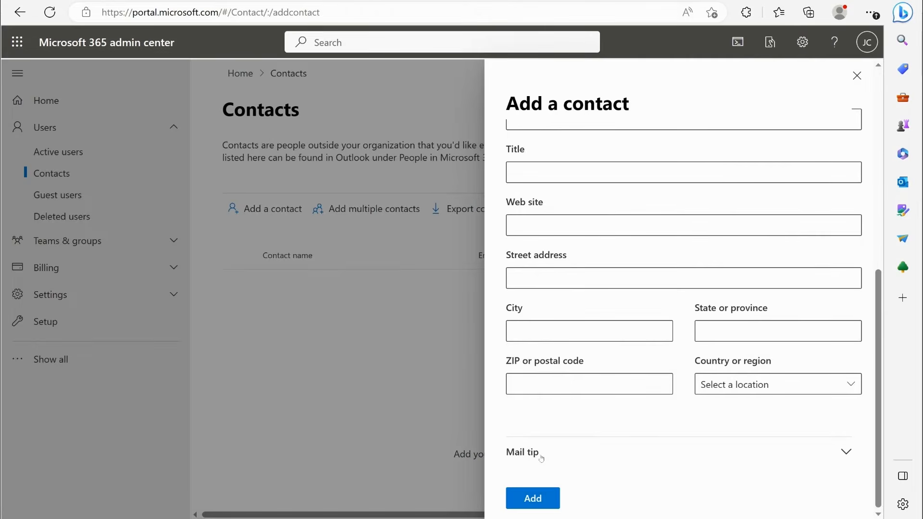
left_click(541, 458)
scroll(548, 401, "down", 2)
left_click(547, 402)
scroll(596, 368, "up", 7)
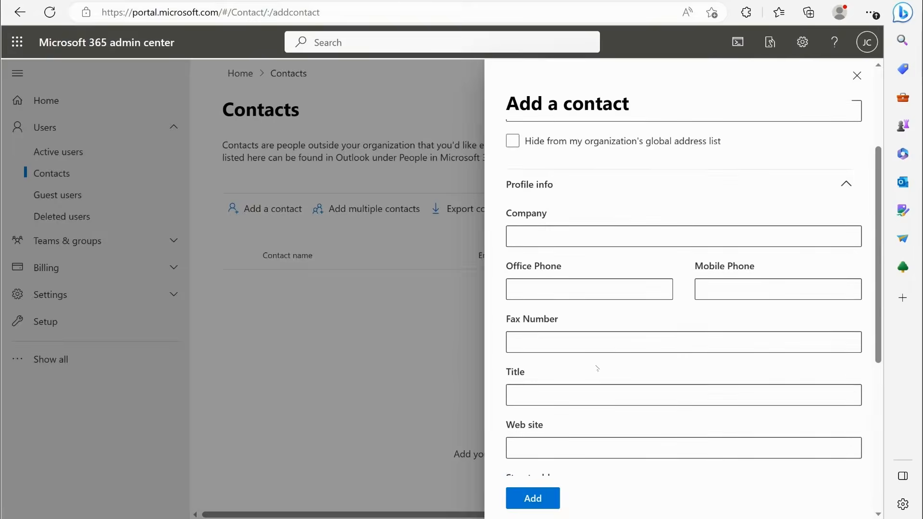
scroll(600, 346, "up", 3)
scroll(663, 314, "down", 4)
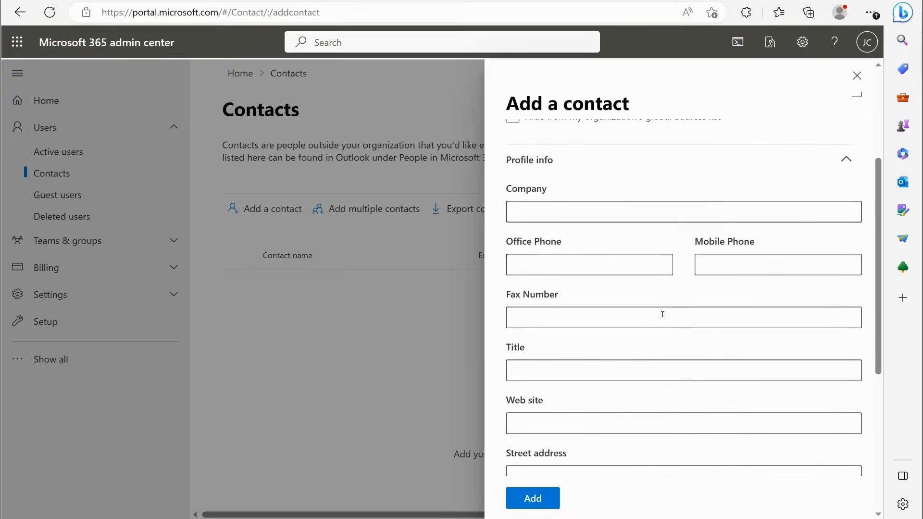
scroll(662, 314, "up", 4)
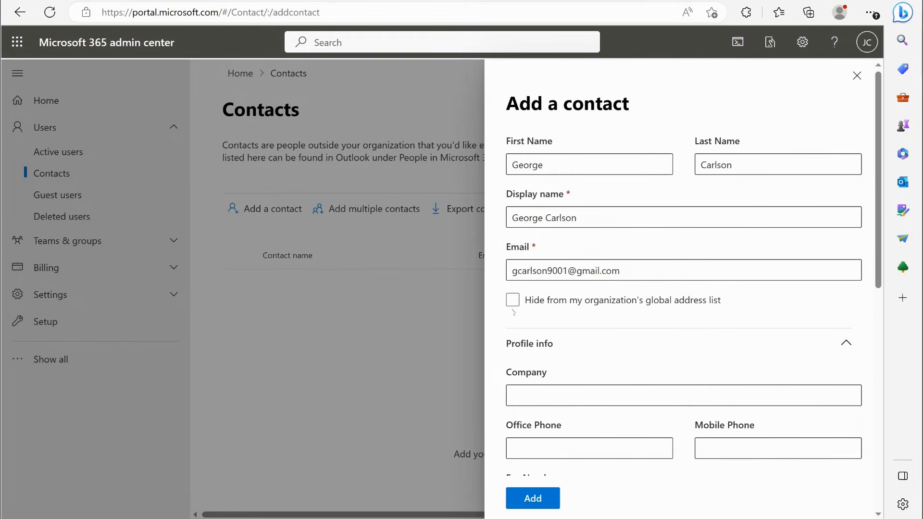
left_click(557, 307)
left_click(601, 302)
left_click(713, 306)
left_click(605, 298)
left_click(615, 303)
left_click(682, 301)
left_click(561, 304)
left_click(659, 308)
left_click(620, 306)
left_click(655, 307)
left_click(623, 304)
left_click(537, 313)
- Add the contact without hiding it from the organization's global address list
left_click(542, 505)
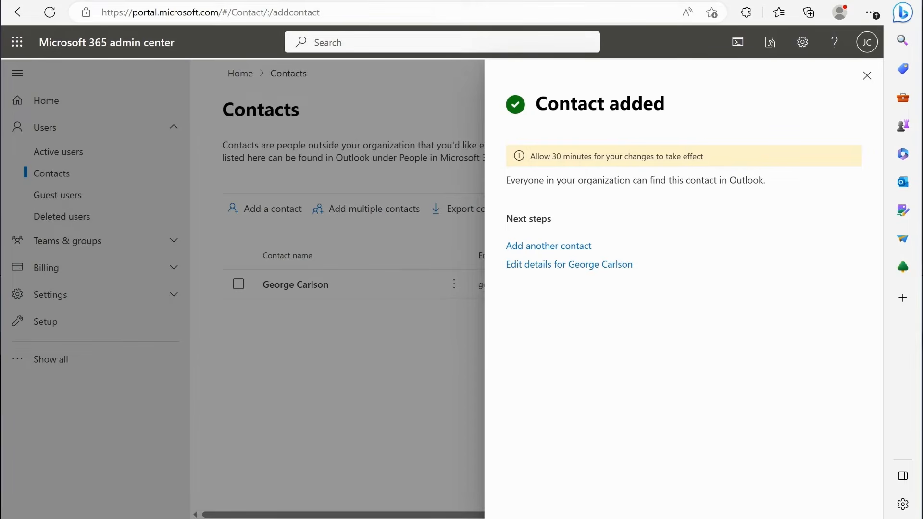
- Switch to Outlook from the Microsoft 365 home page and open the All Contacts directory under People
left_click(409, 0)
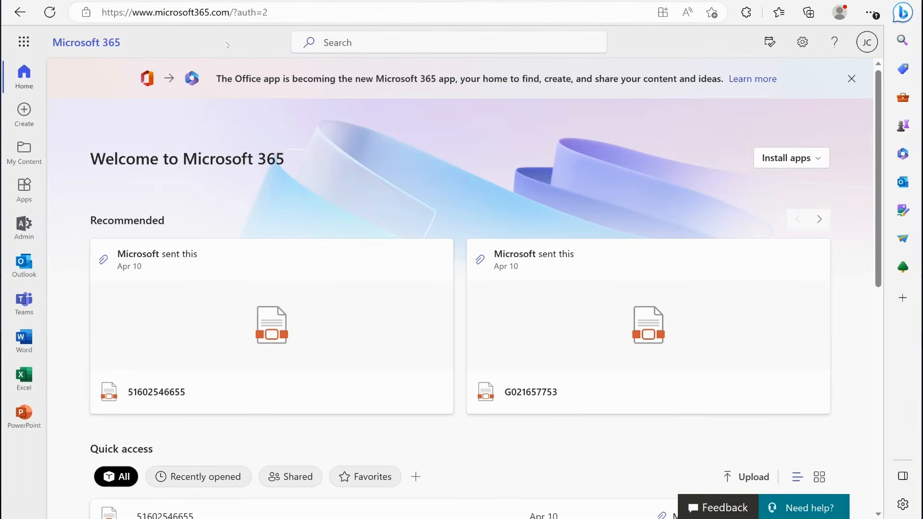
left_click(23, 263)
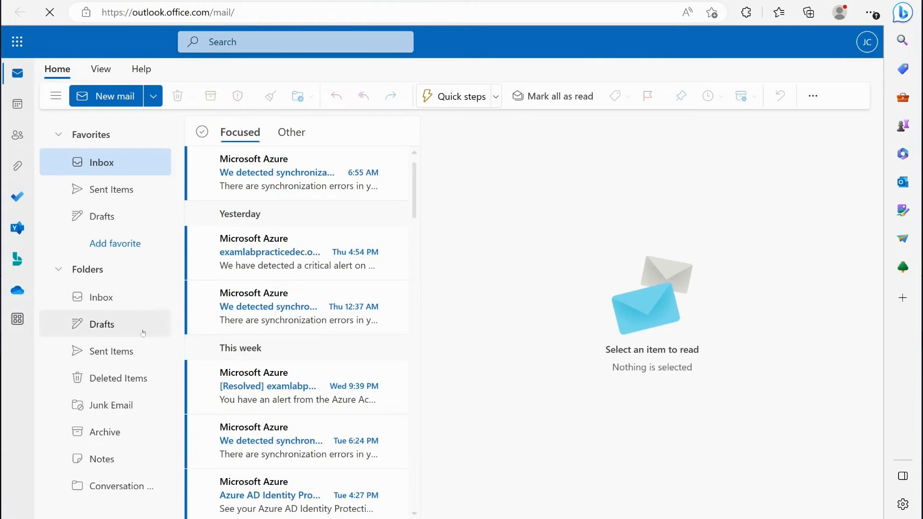
left_click(17, 135)
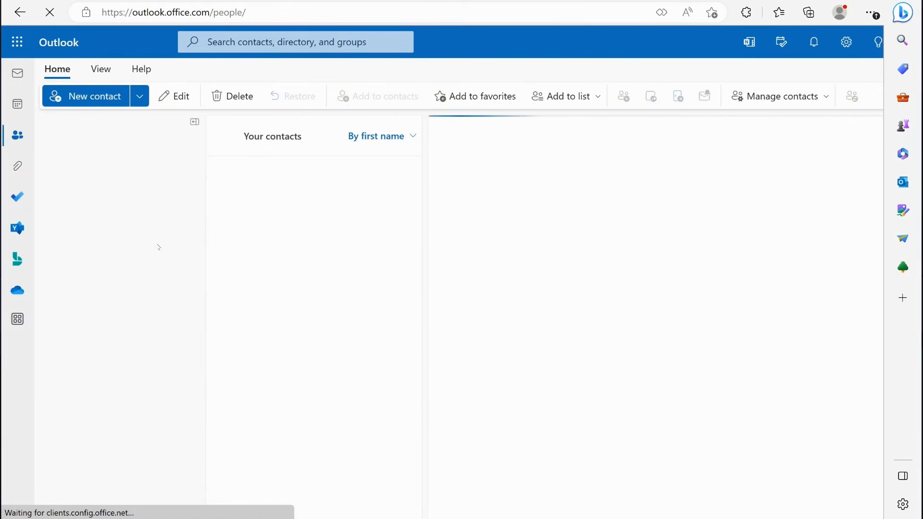
scroll(143, 347, "down", 1)
scroll(143, 347, "down", 2)
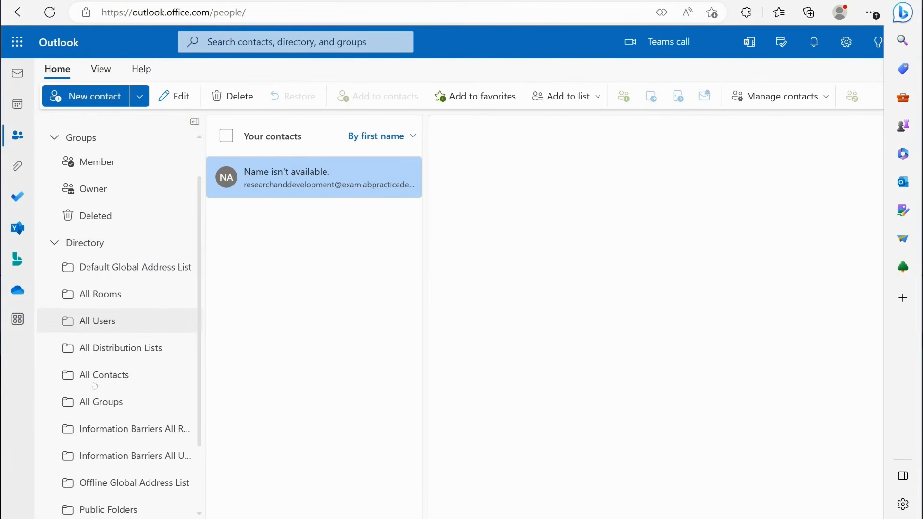
left_click(95, 379)
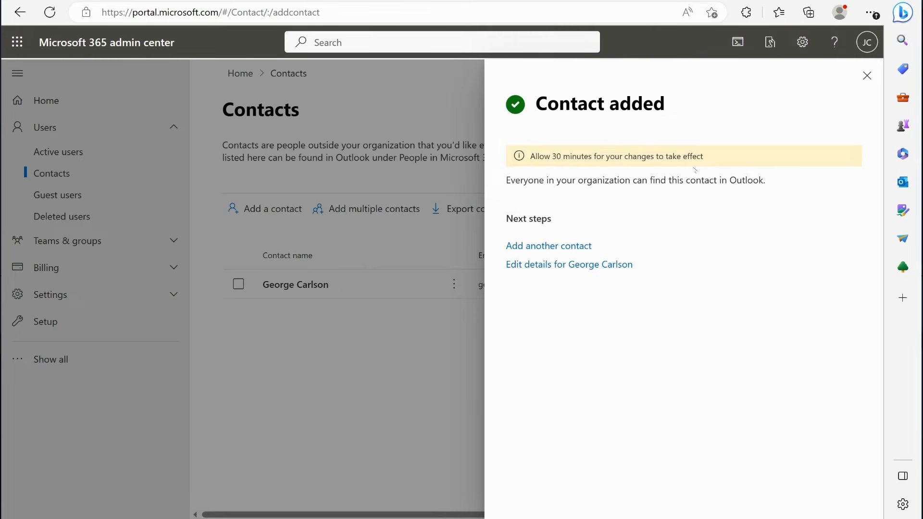
- Back in the Microsoft 365 admin center, download the multiple-contacts CSV with headers and sample contact info, review the upload section, and close the form
left_click(867, 75)
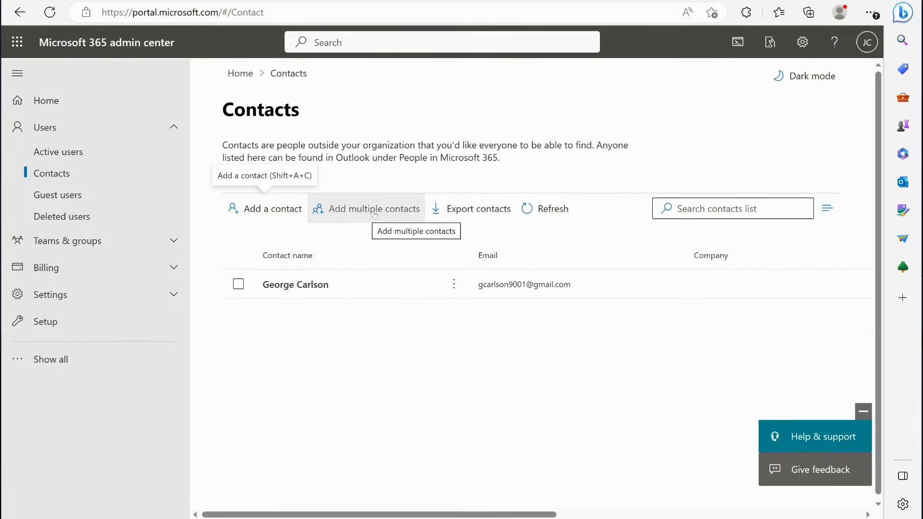
left_click(399, 212)
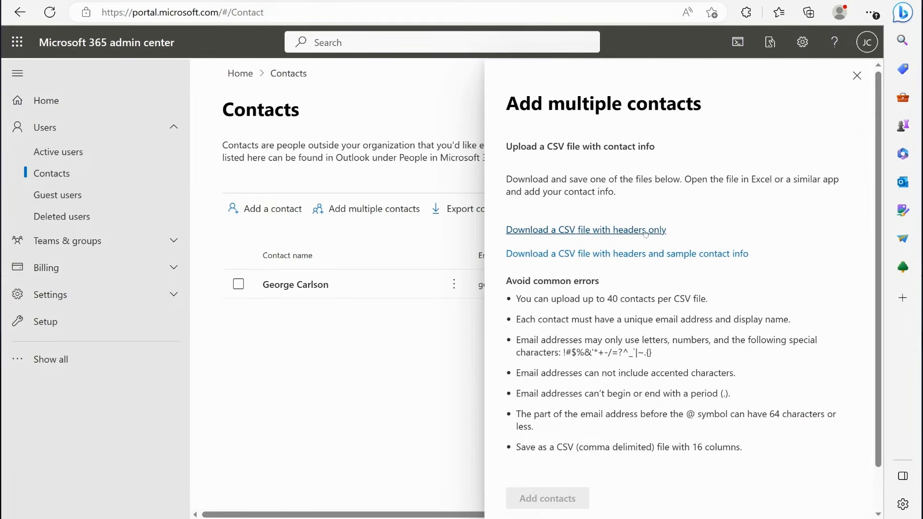
left_click(669, 255)
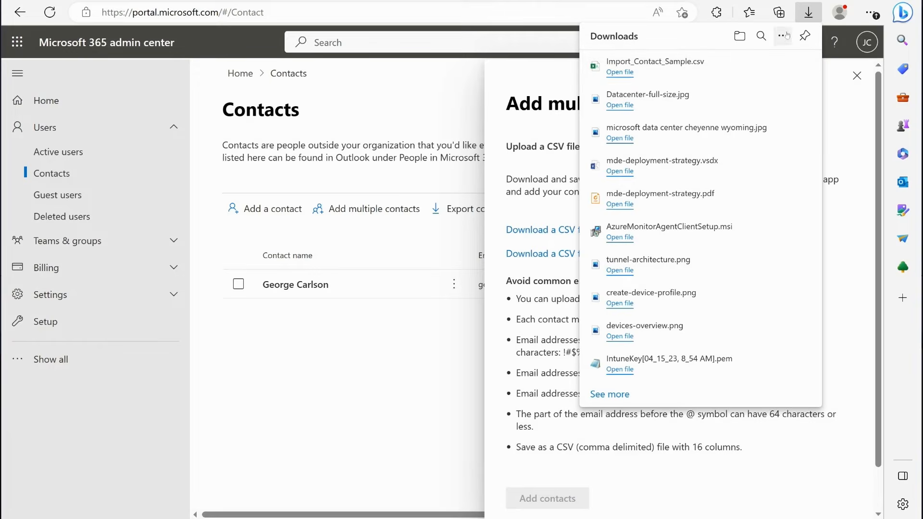
left_click(834, 75)
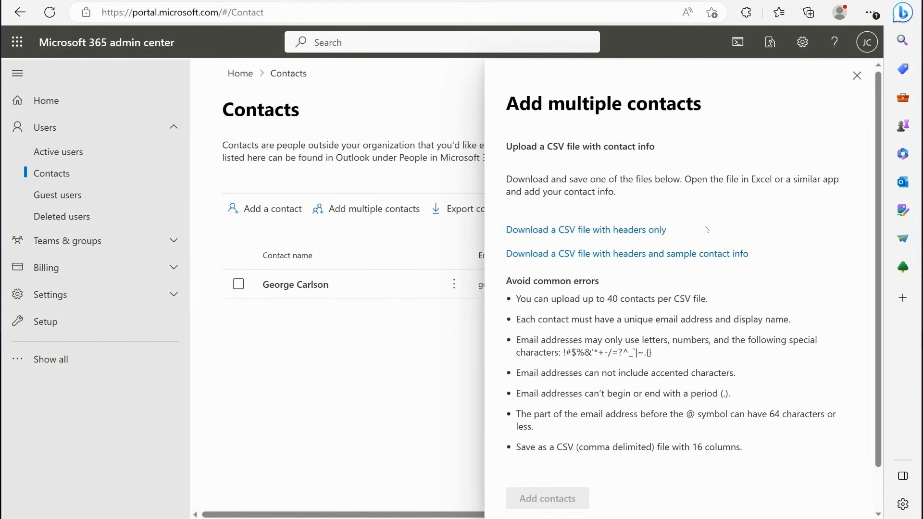
scroll(659, 334, "down", 1)
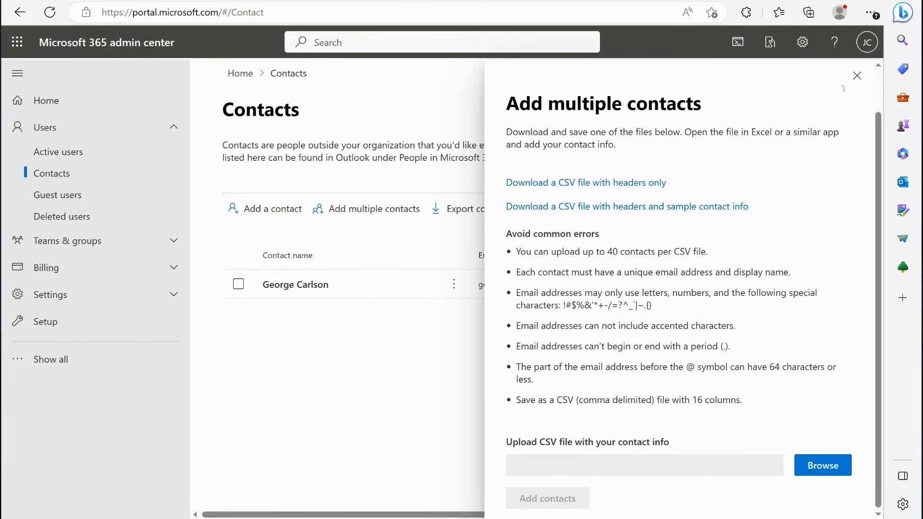
left_click(856, 76)
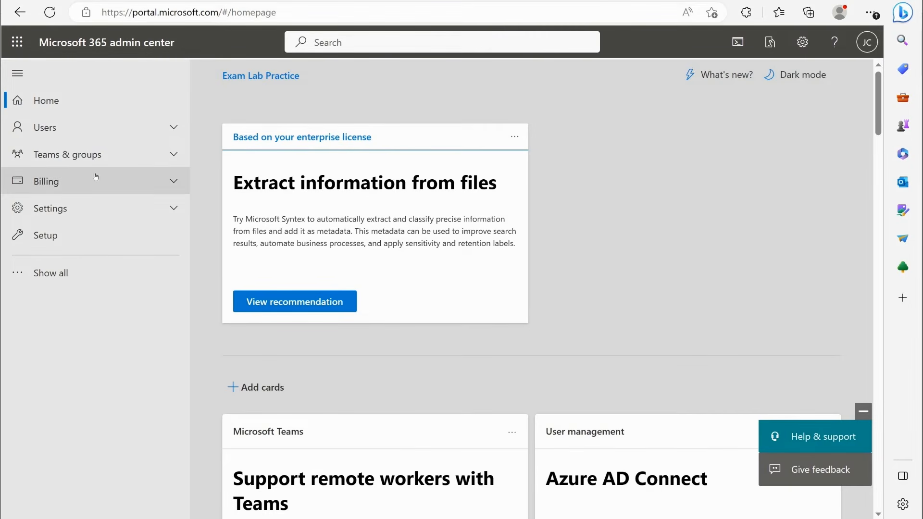
- Open the active teams and groups list and start adding a new group
left_click(122, 158)
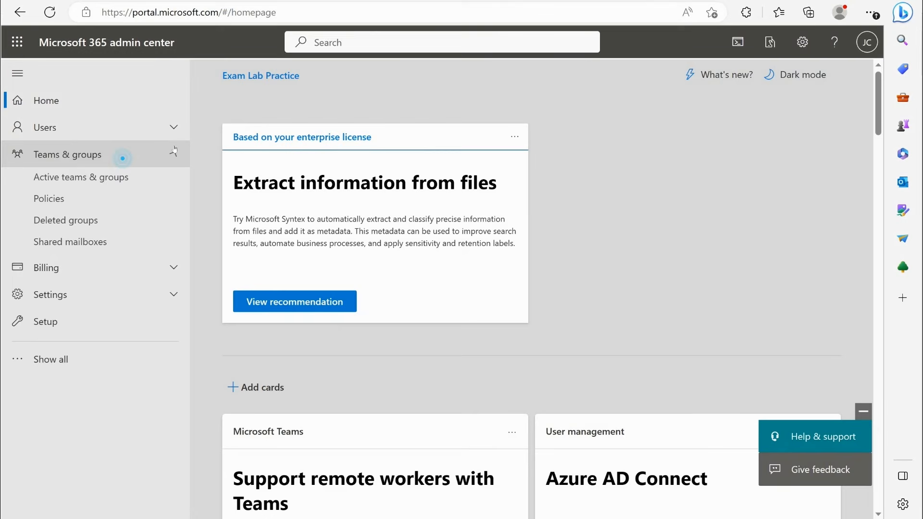
left_click(92, 181)
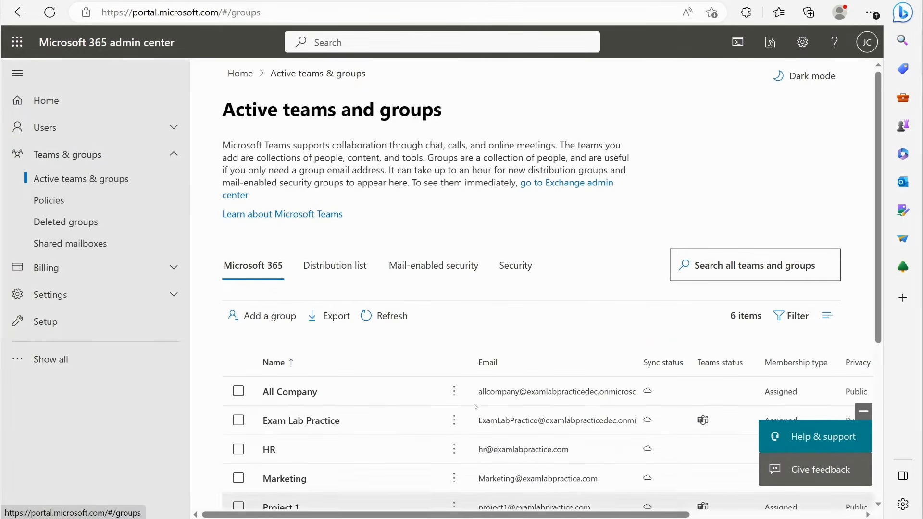
left_click(282, 316)
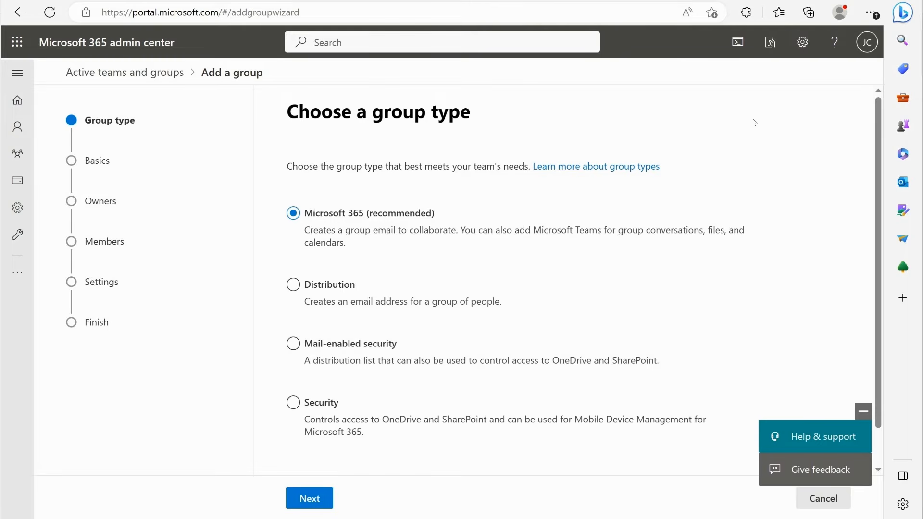
- Compare the wizard stages for the Distribution, Mail-enabled security, Security and Microsoft 365 group types
left_click(313, 287)
left_click(318, 344)
left_click(316, 405)
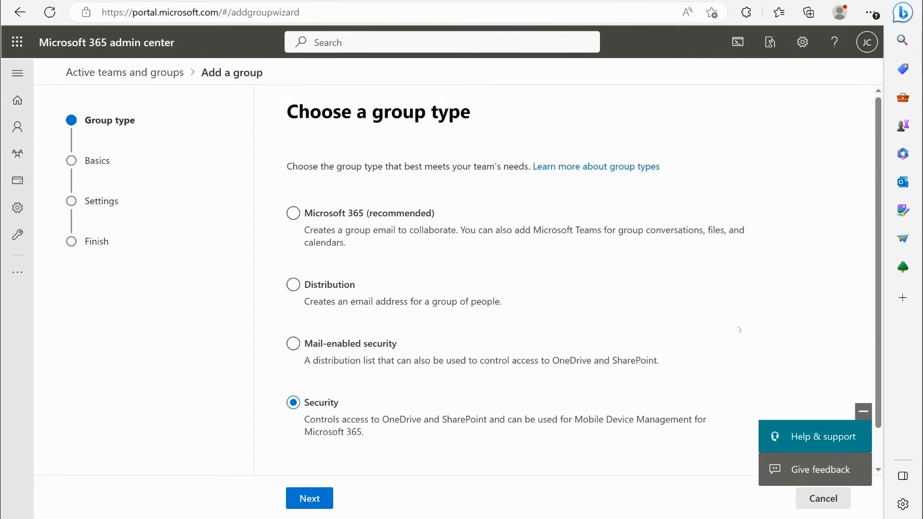
left_click(358, 214)
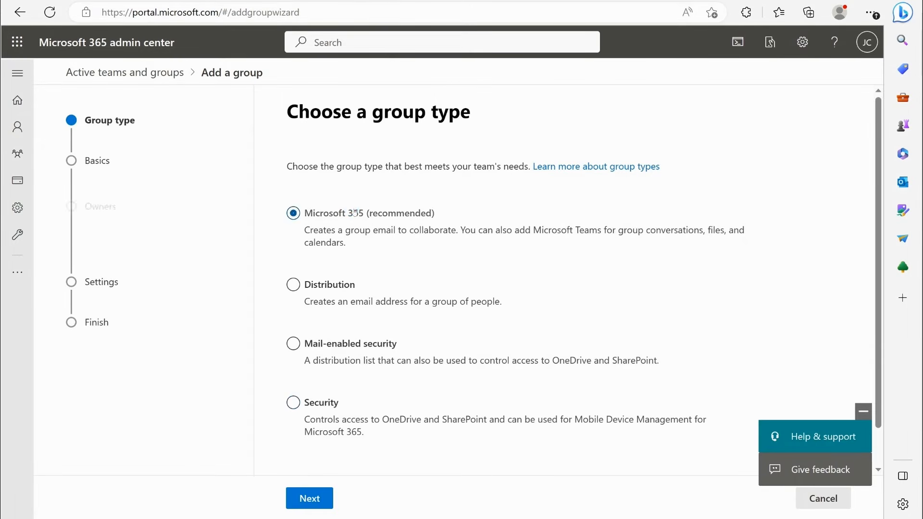
left_click(329, 401)
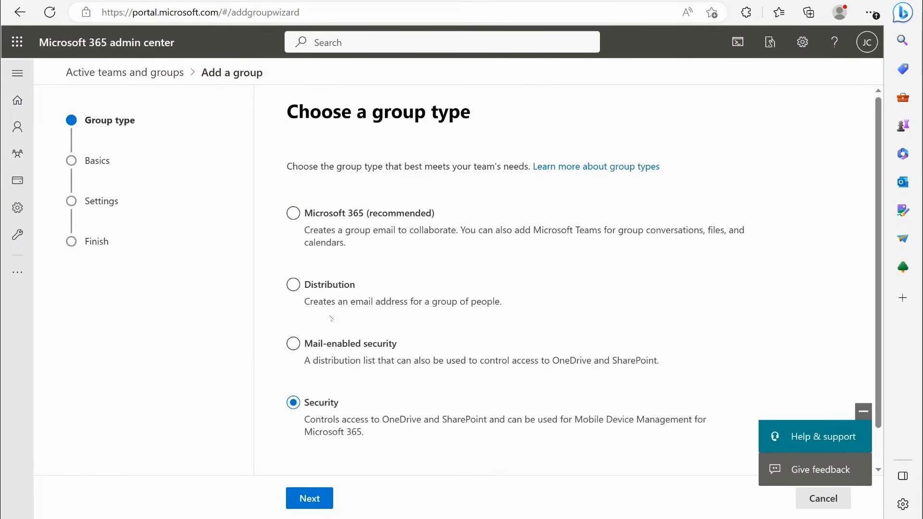
- Choose Microsoft 365 as the group type and name the group Admins, leaving the description empty
left_click(356, 217)
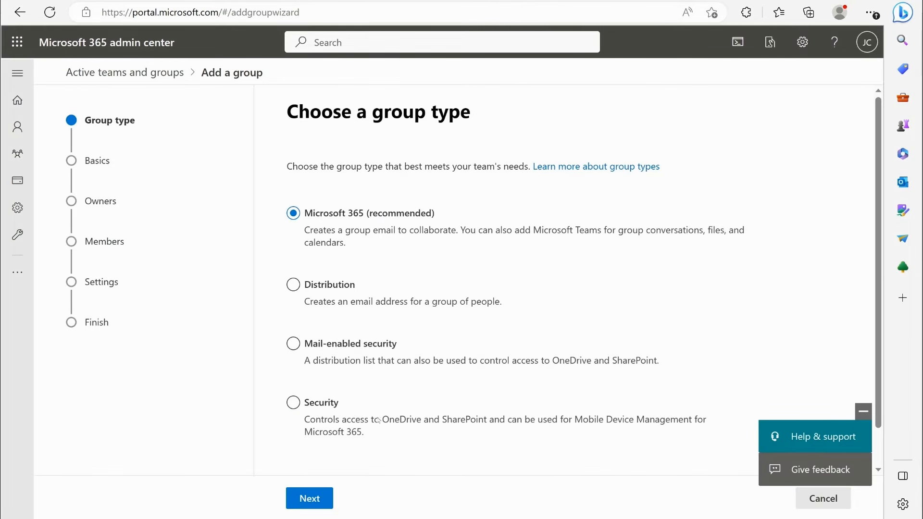
left_click(330, 494)
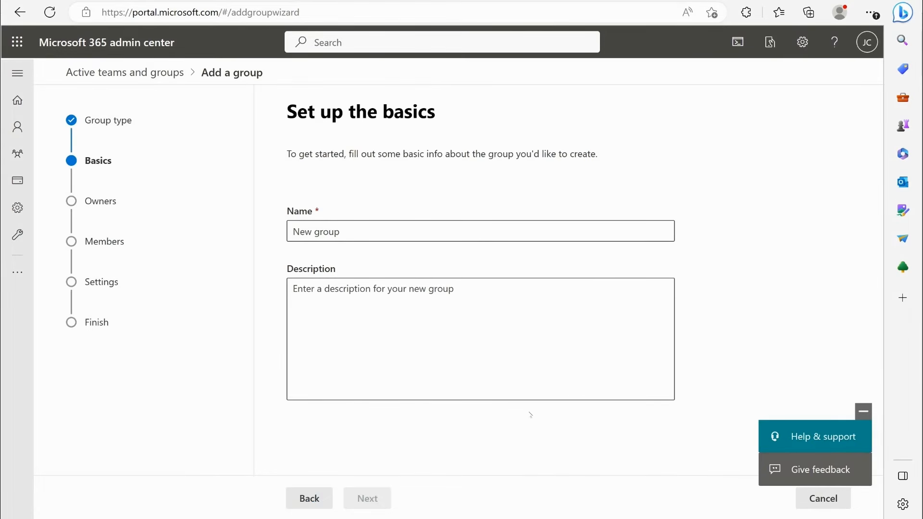
left_click(524, 224)
type("Admins")
left_click(374, 335)
left_click(370, 495)
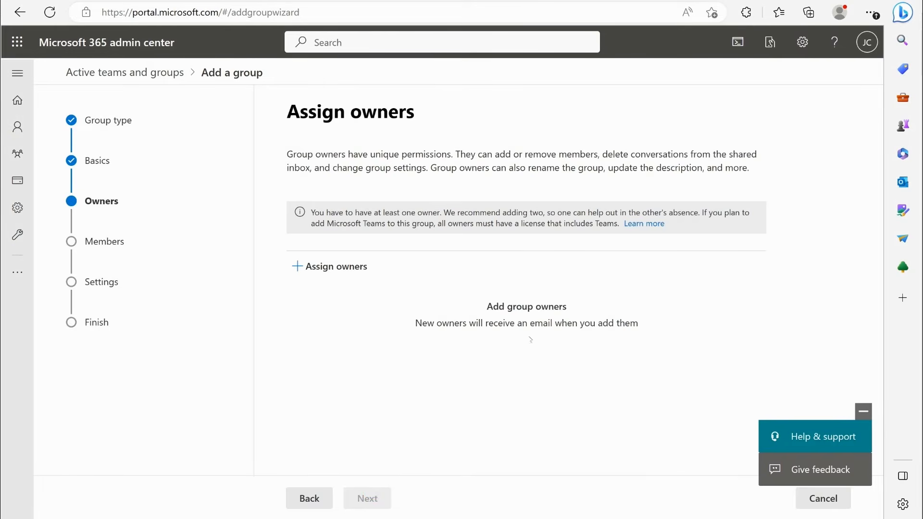
- Find the signed-in administrator's account by its initials and assign it as the group's owner
left_click(310, 266)
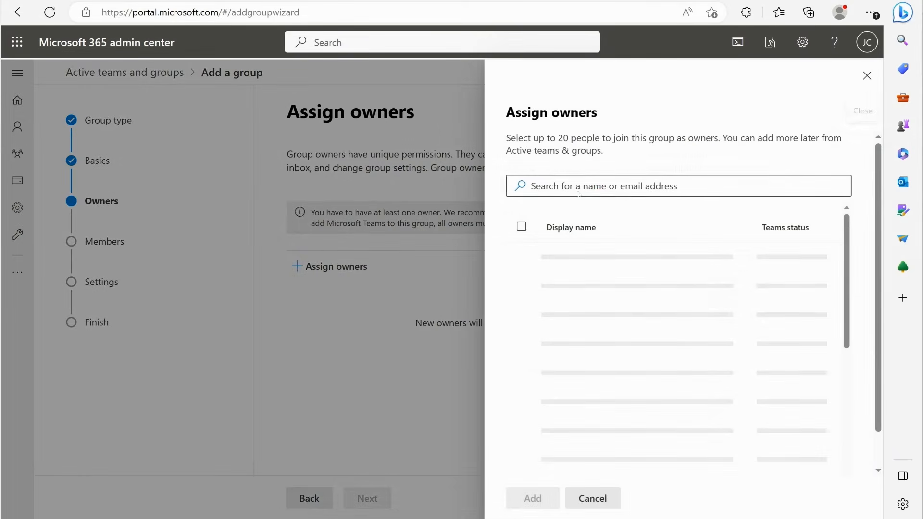
left_click(602, 185)
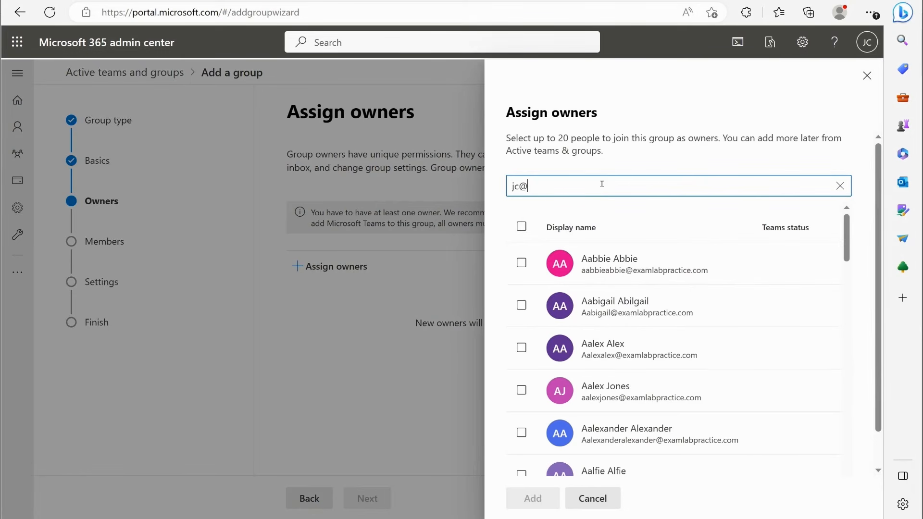
left_click(583, 192)
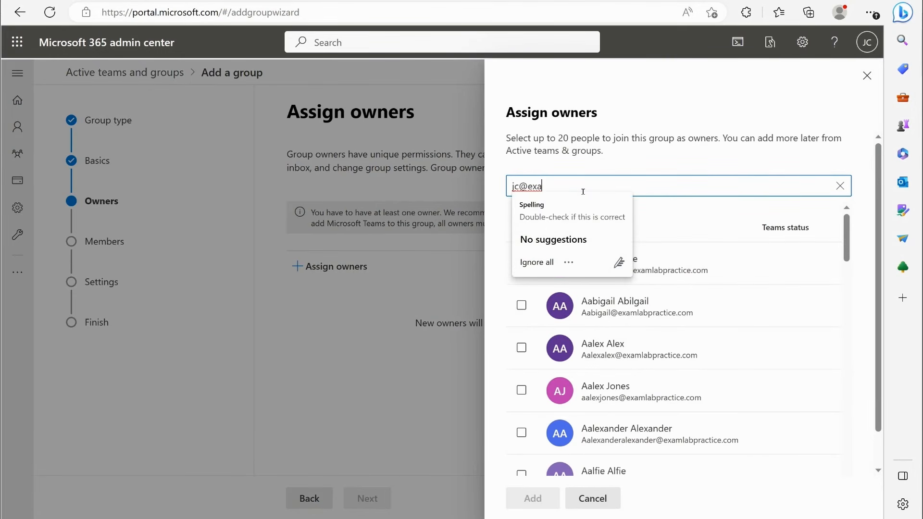
type("m")
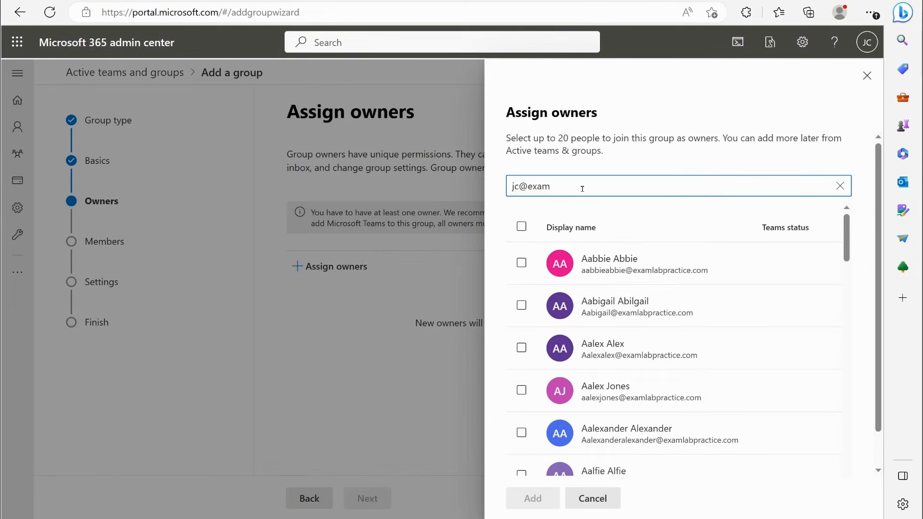
key("BackSpace")
key("BackSpace")
key("BackSpace")
key("BackSpace")
key("BackSpace")
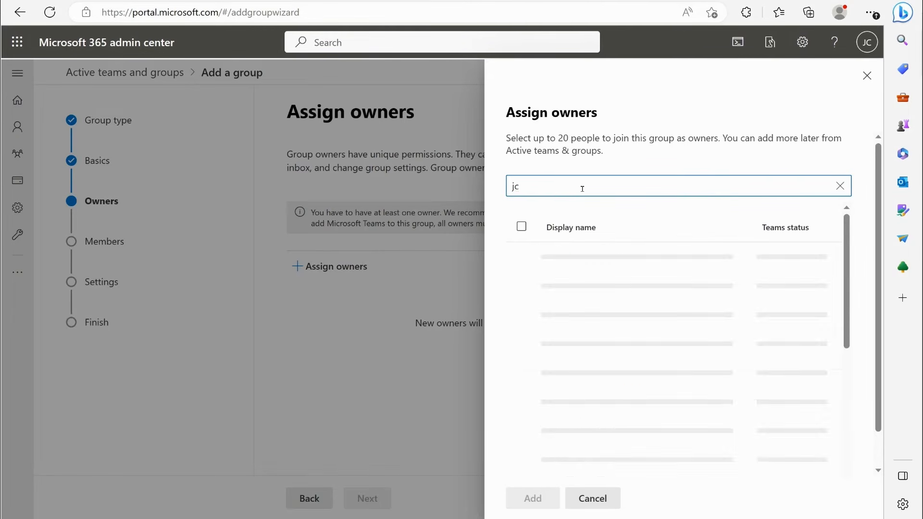
left_click(600, 356)
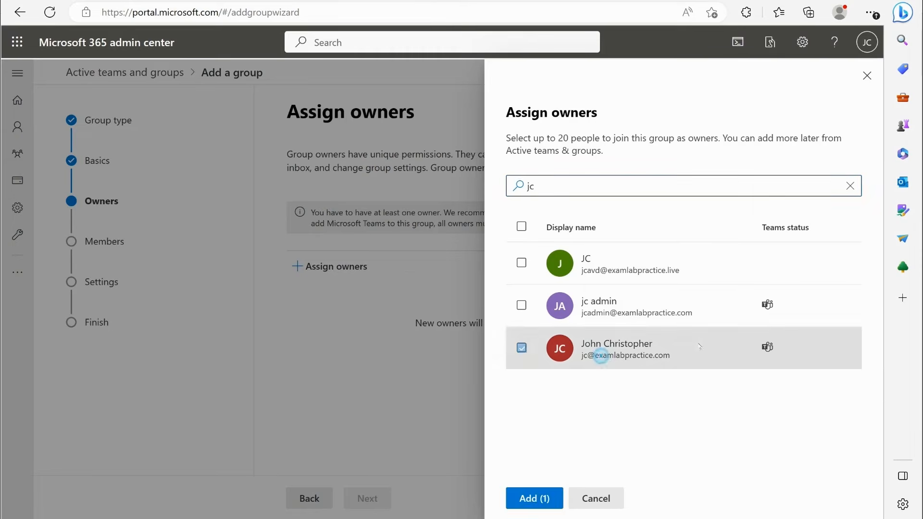
left_click(534, 498)
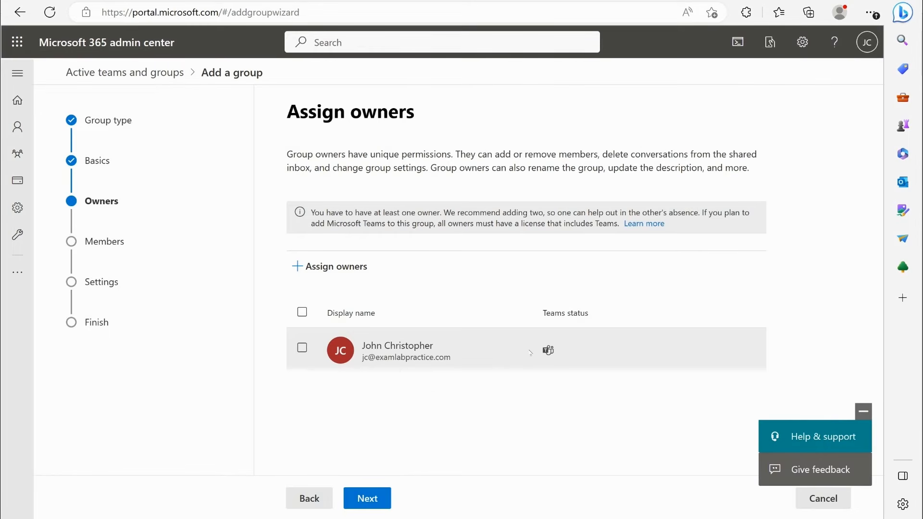
left_click(385, 498)
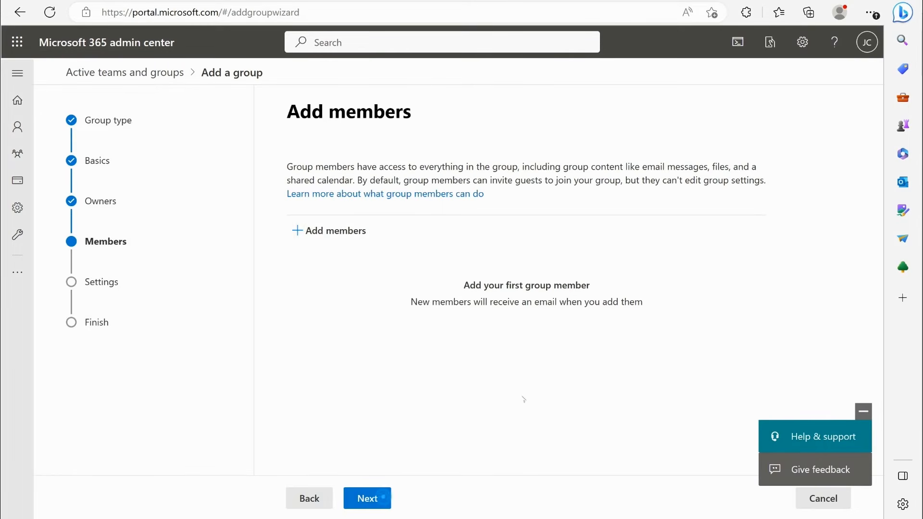
- Add the same administrator account as a member of the group
left_click(323, 230)
type("jo")
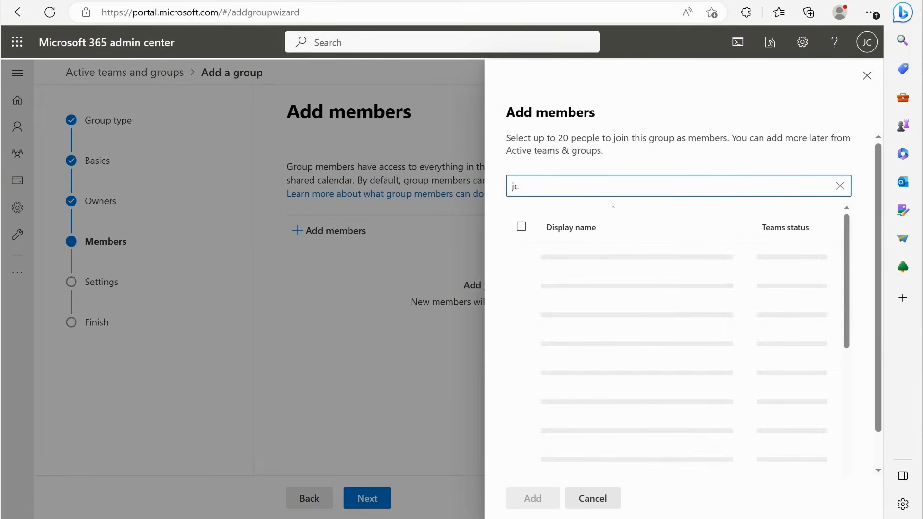
left_click(651, 349)
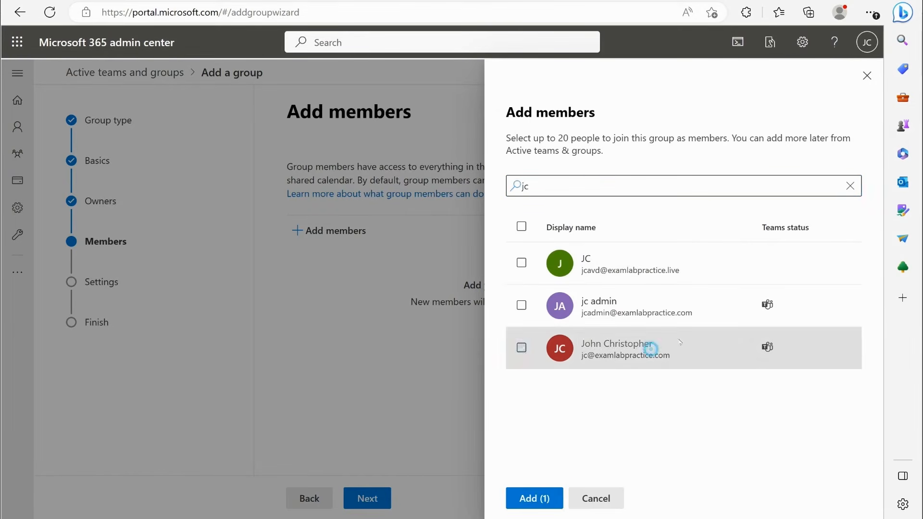
left_click(534, 498)
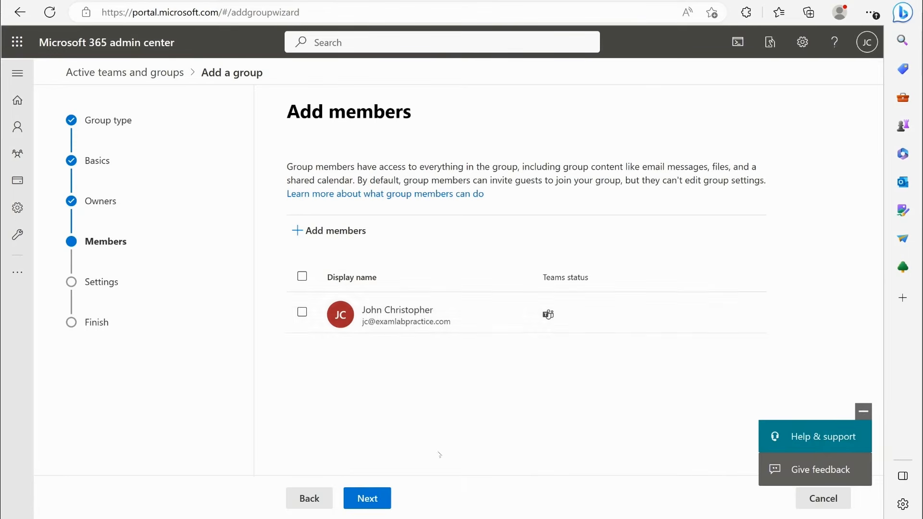
left_click(380, 498)
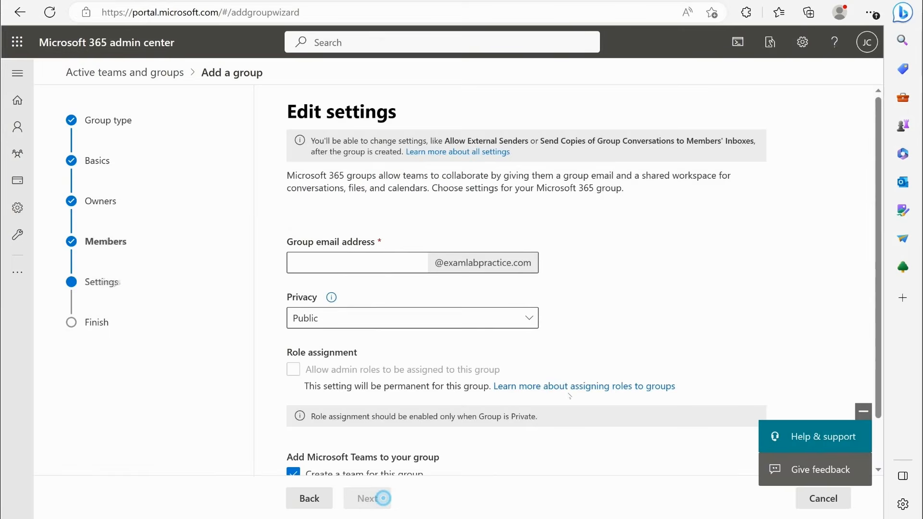
- Set the group email alias to admins and the privacy to Private, keeping the option to create a team for the group
left_click(381, 264)
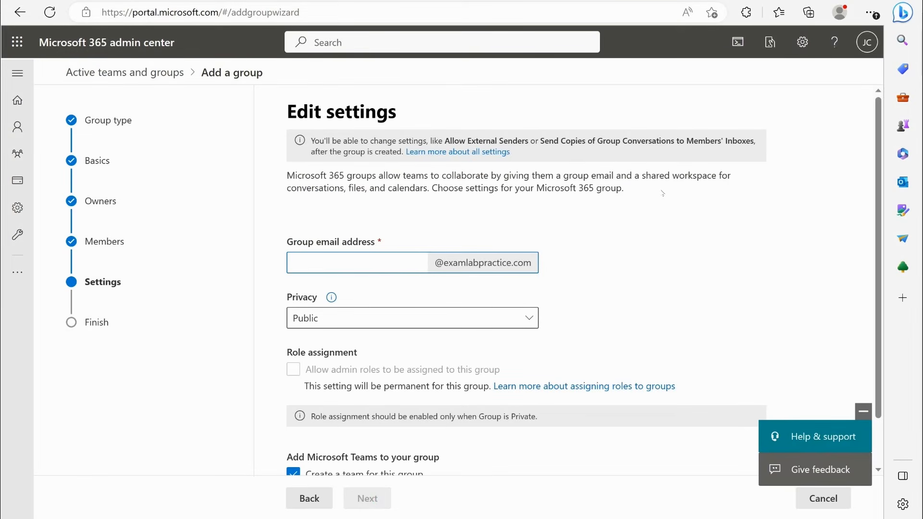
type("admins")
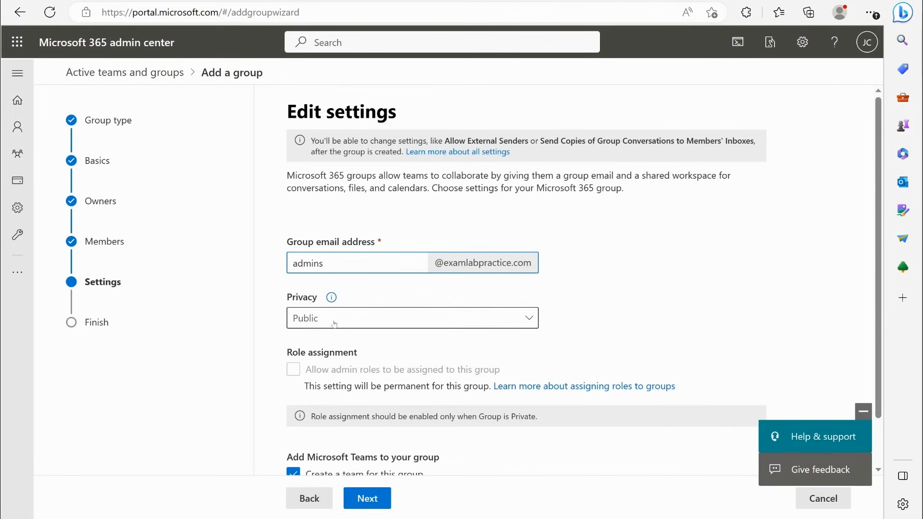
scroll(321, 389, "down", 1)
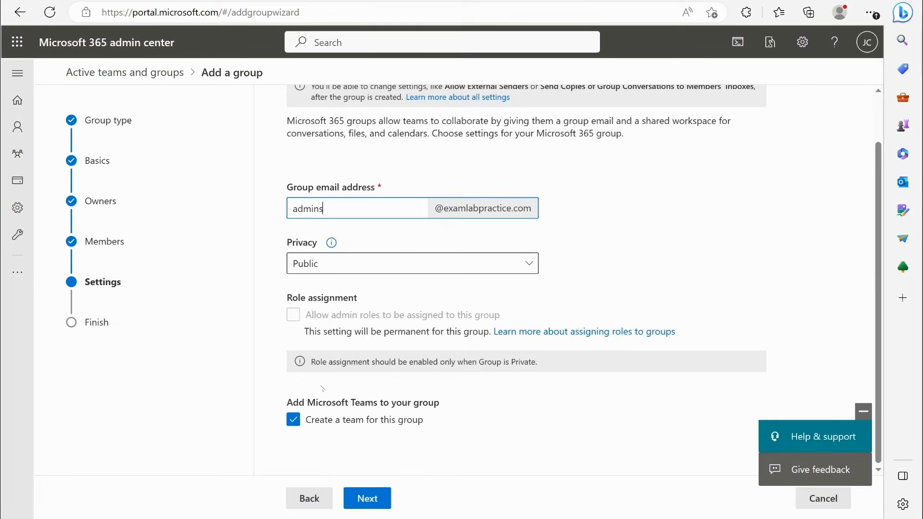
left_click(339, 267)
left_click(316, 310)
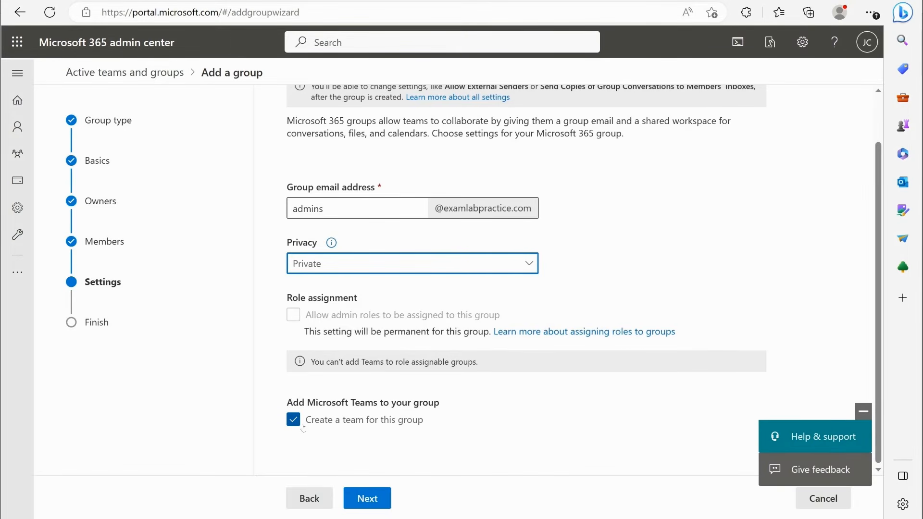
left_click(382, 497)
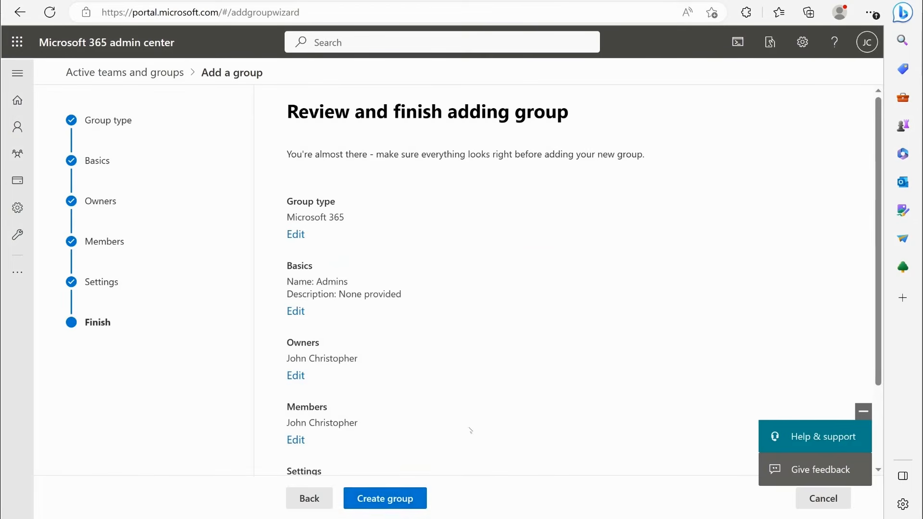
- Create the Admins group, close the wizard, and check the list of Microsoft 365 groups
left_click(405, 493)
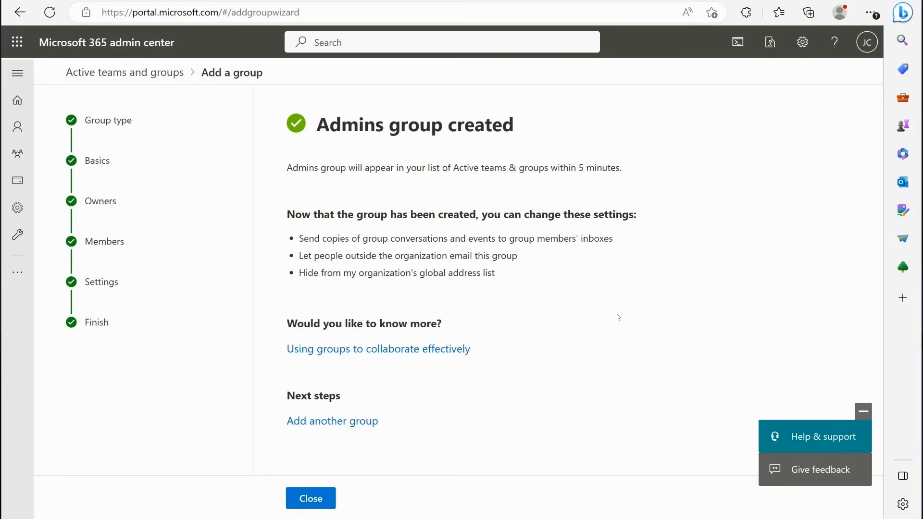
left_click(308, 497)
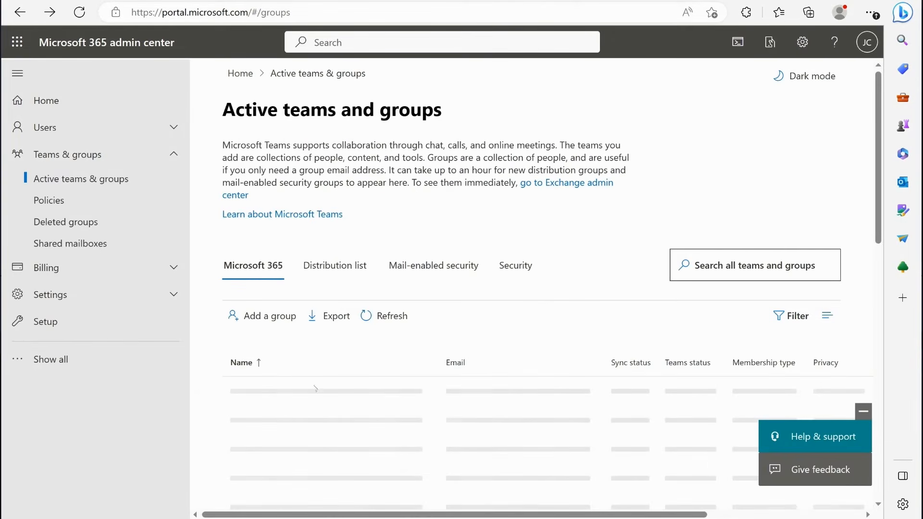
scroll(351, 421, "down", 2)
scroll(351, 421, "down", 2)
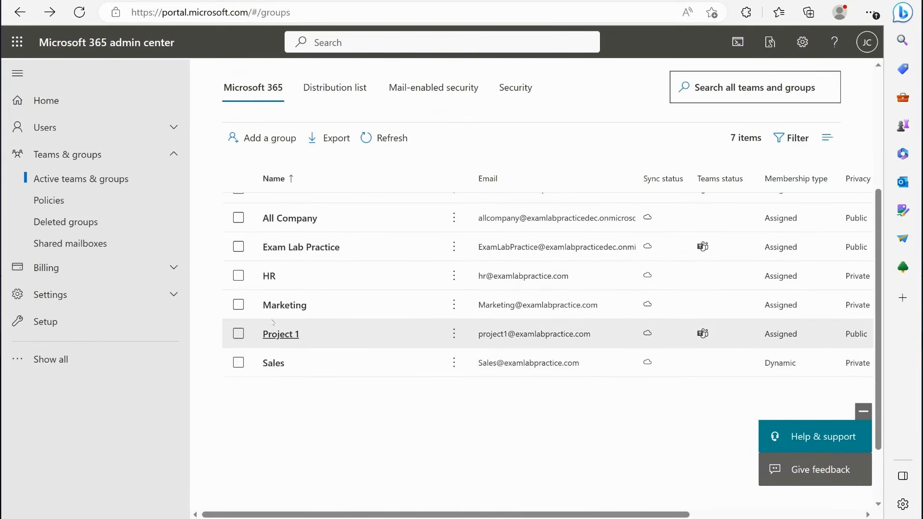
scroll(385, 434, "up", 2)
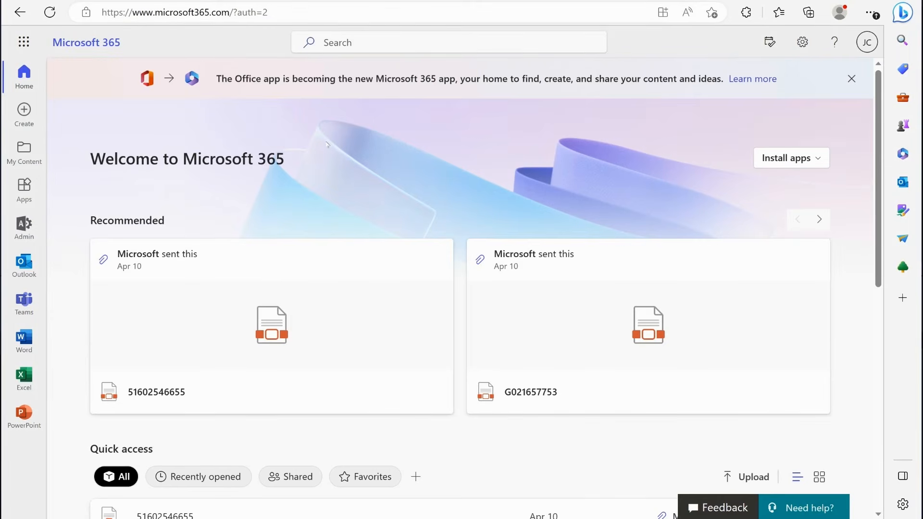
- Switch to the Microsoft 365 home page, open Teams from it, and return to the admin center's Microsoft 365 groups list
scroll(329, 145, "down", 3)
scroll(339, 150, "up", 1)
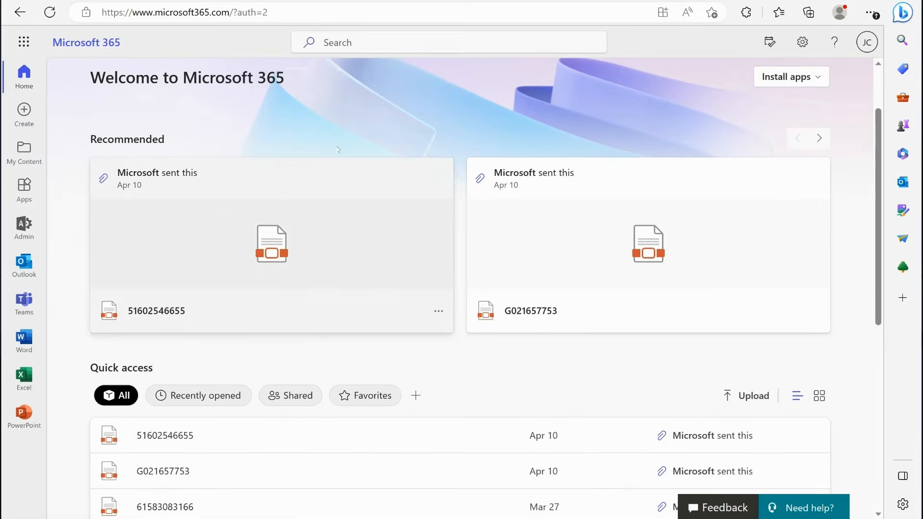
scroll(338, 149, "up", 1)
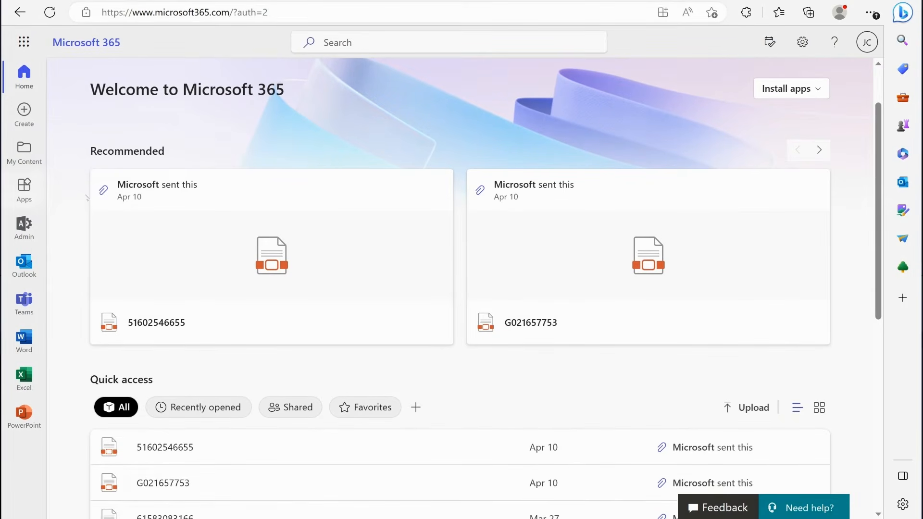
left_click(24, 301)
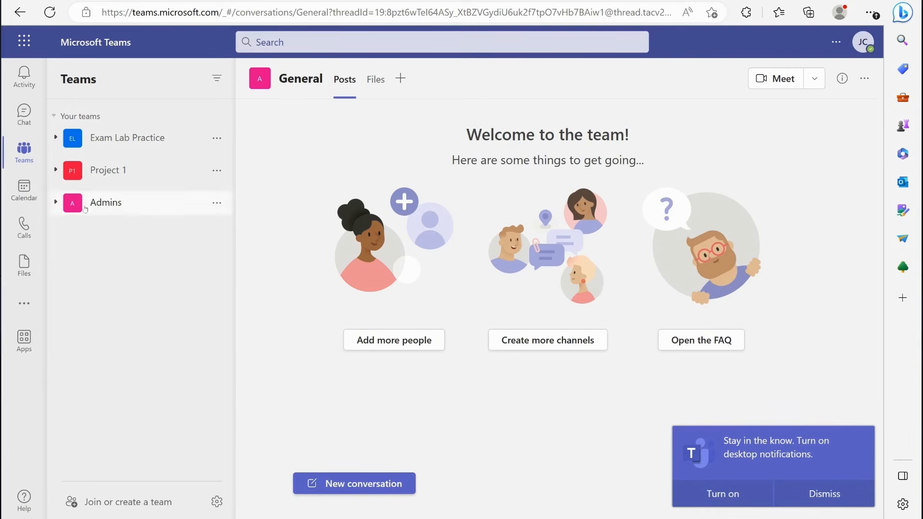
left_click(106, 203)
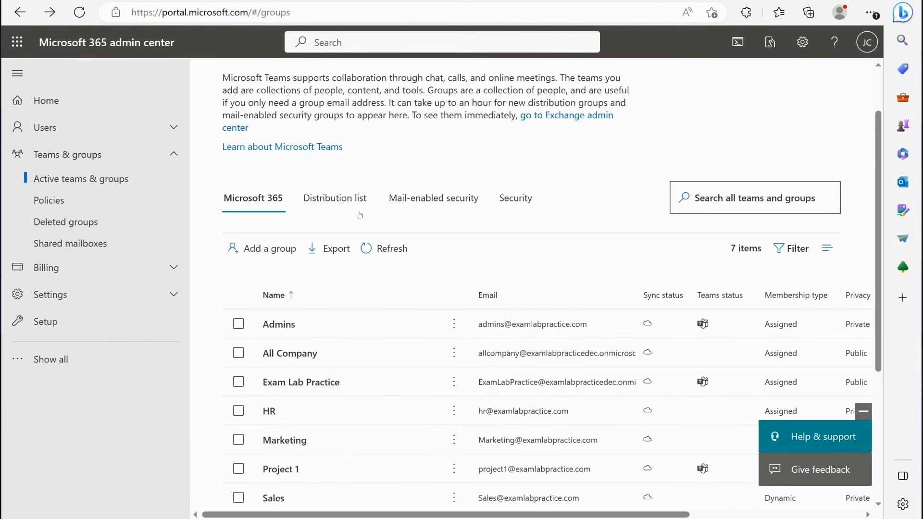
scroll(438, 286, "down", 3)
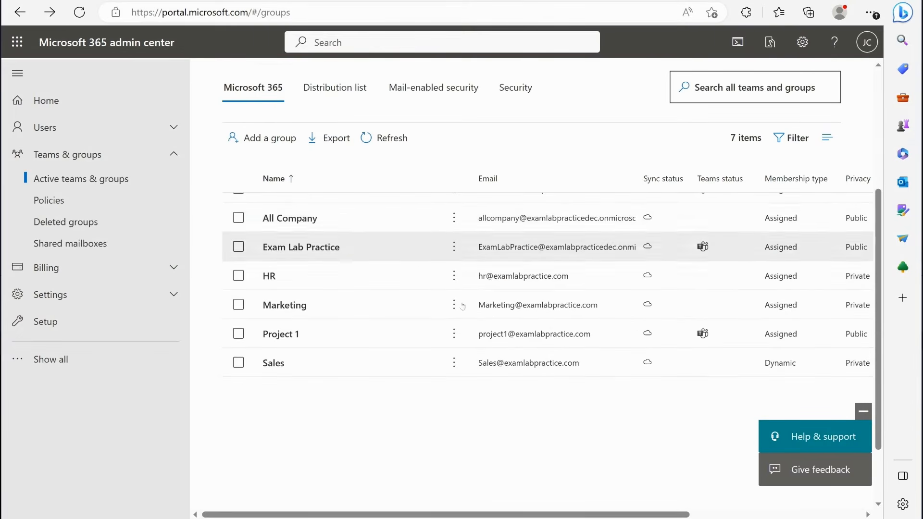
- Examine the list of Microsoft 365 groups, comparing their email addresses, Teams status, membership type and privacy
scroll(457, 255, "up", 2)
scroll(495, 310, "down", 2)
scroll(494, 311, "up", 3)
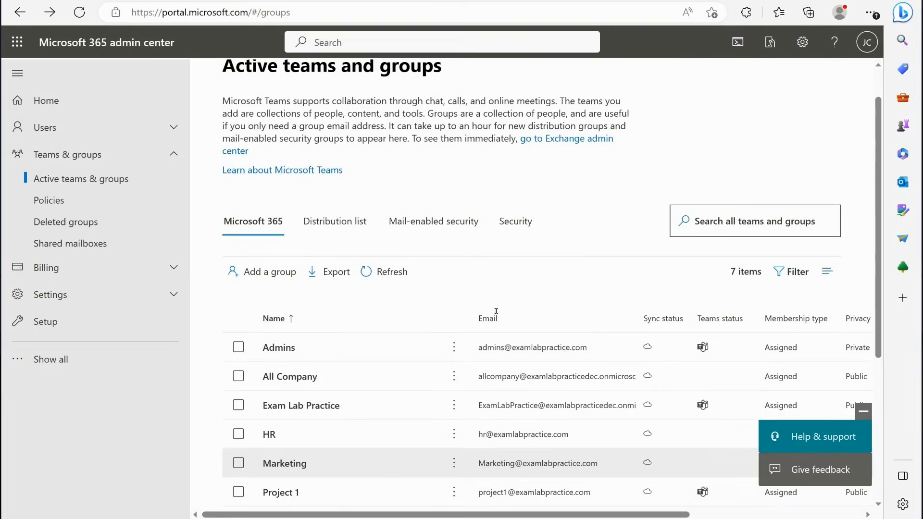
scroll(510, 373, "down", 3)
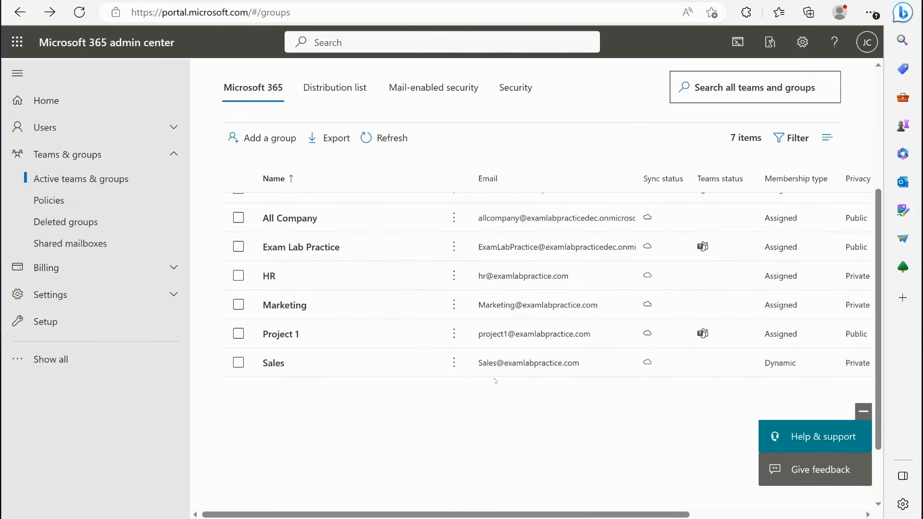
scroll(510, 377, "up", 2)
scroll(653, 381, "down", 2)
scroll(744, 340, "up", 2)
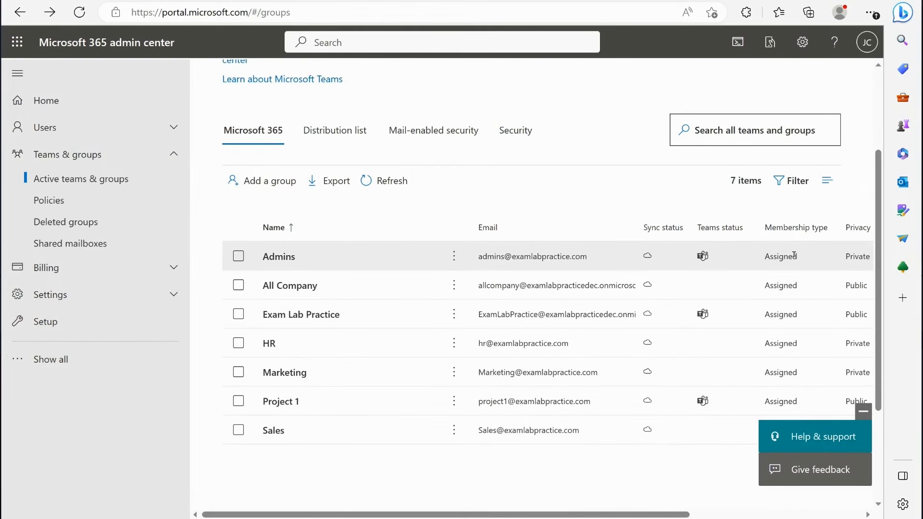
left_click_drag(770, 258, 806, 258)
- Open the Admins team's details and review its general information, owners, and email, privacy, sharing and channel settings
left_click(434, 264)
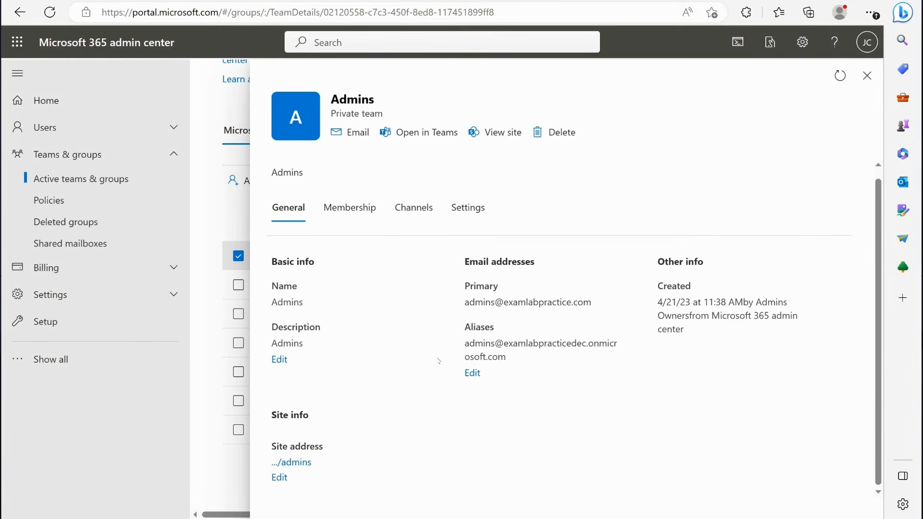
left_click(350, 215)
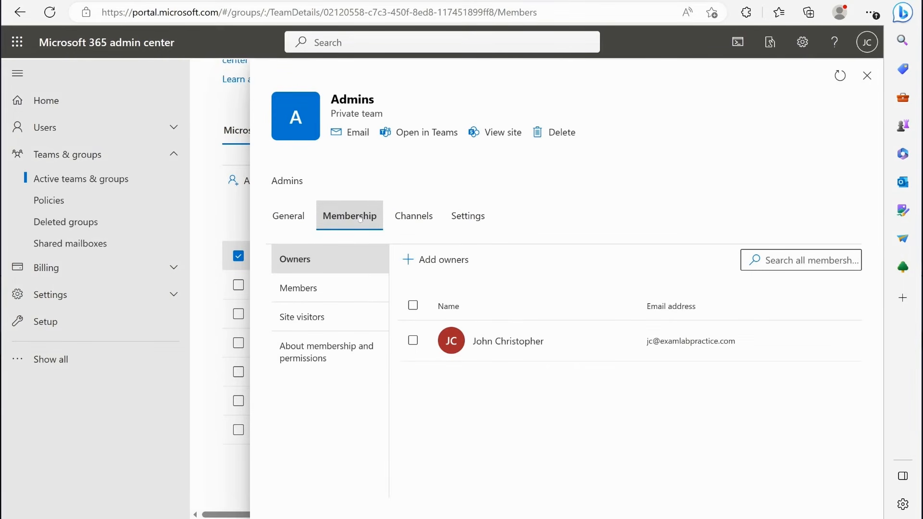
left_click(465, 217)
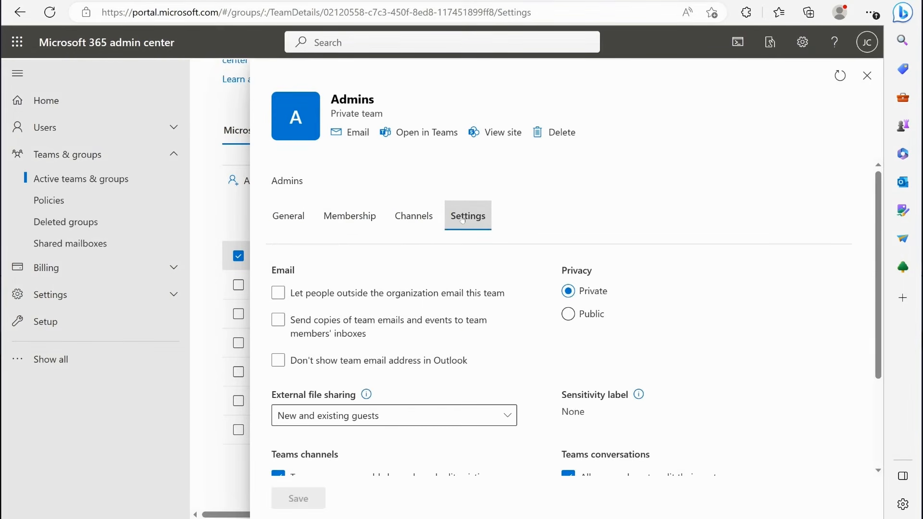
scroll(672, 319, "down", 3)
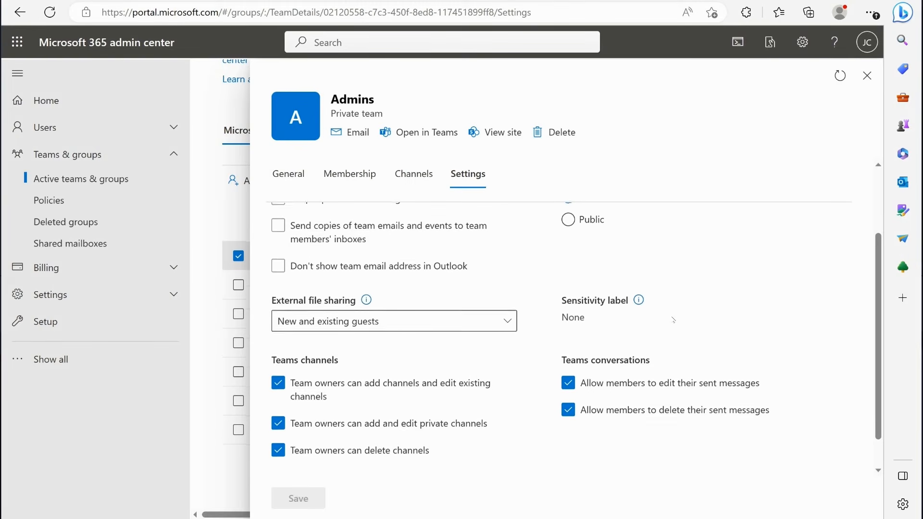
scroll(673, 319, "up", 3)
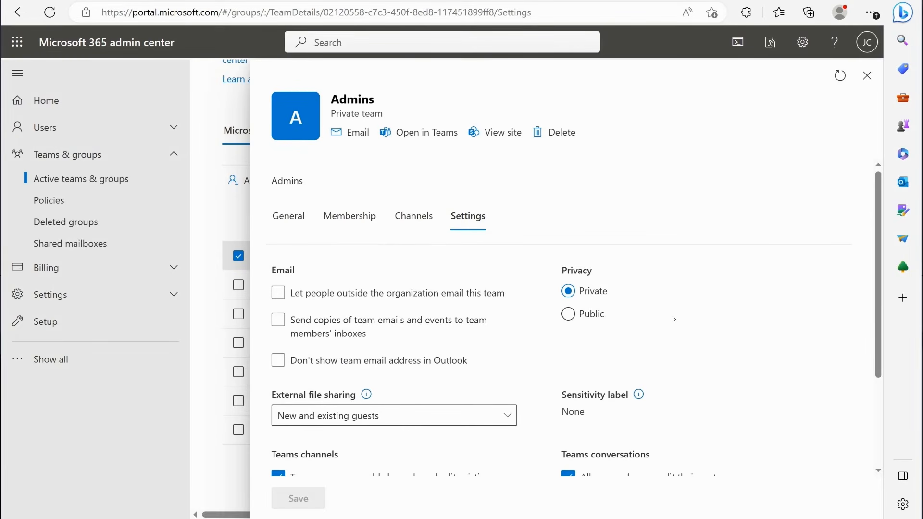
scroll(463, 344, "down", 3)
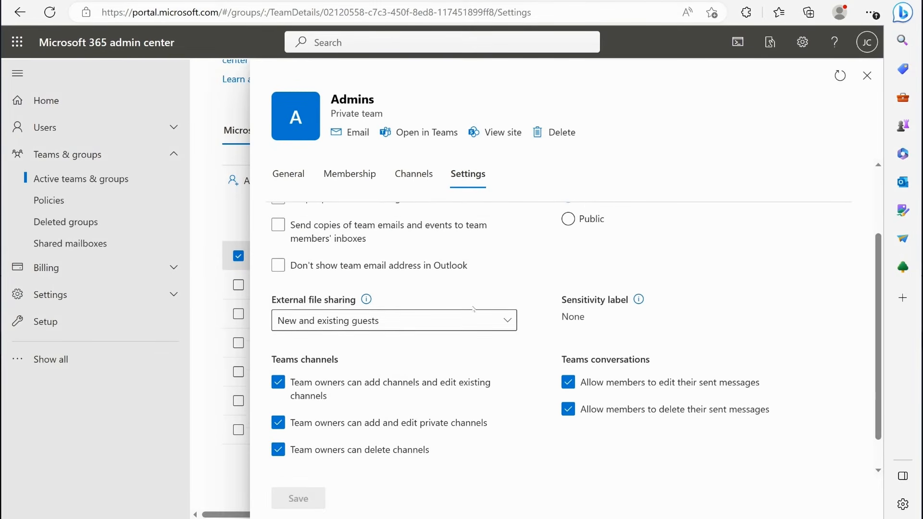
scroll(432, 289, "up", 3)
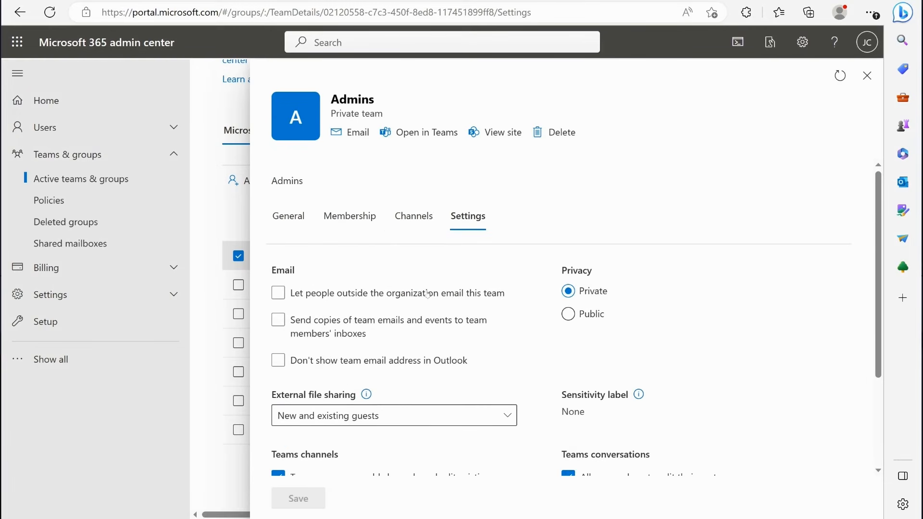
- Check the Admins team's owners and members, and close its details
left_click(399, 230)
left_click(348, 222)
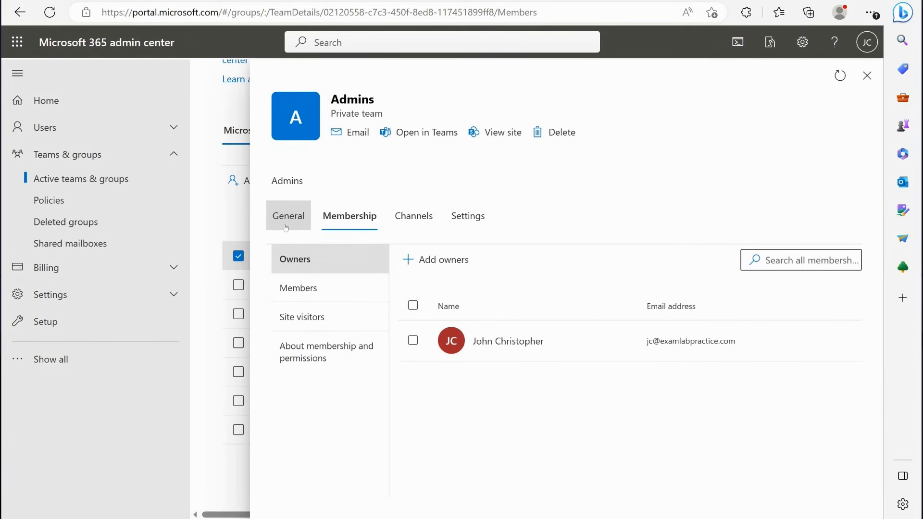
left_click(298, 224)
left_click(349, 217)
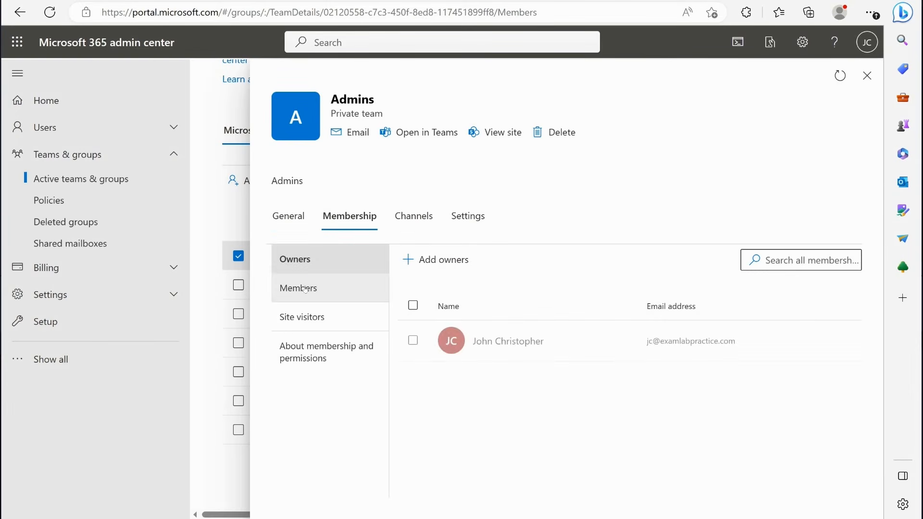
left_click(301, 287)
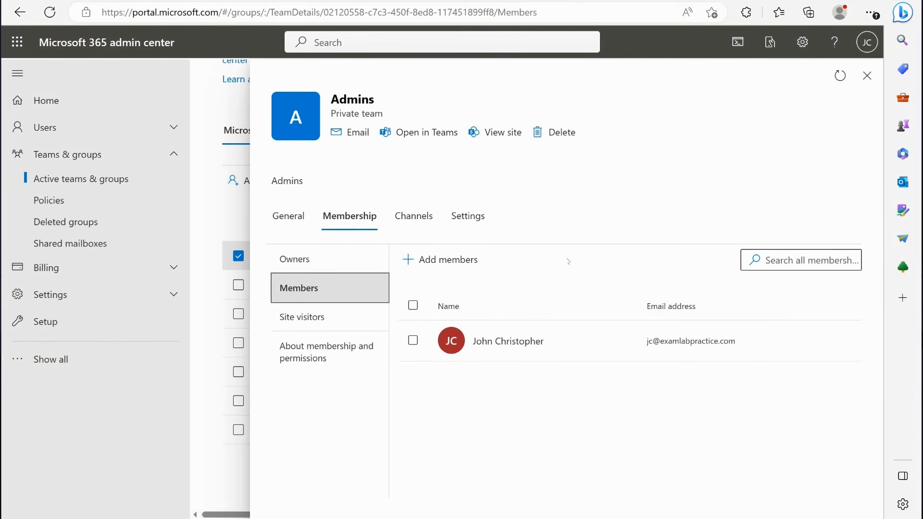
left_click(866, 75)
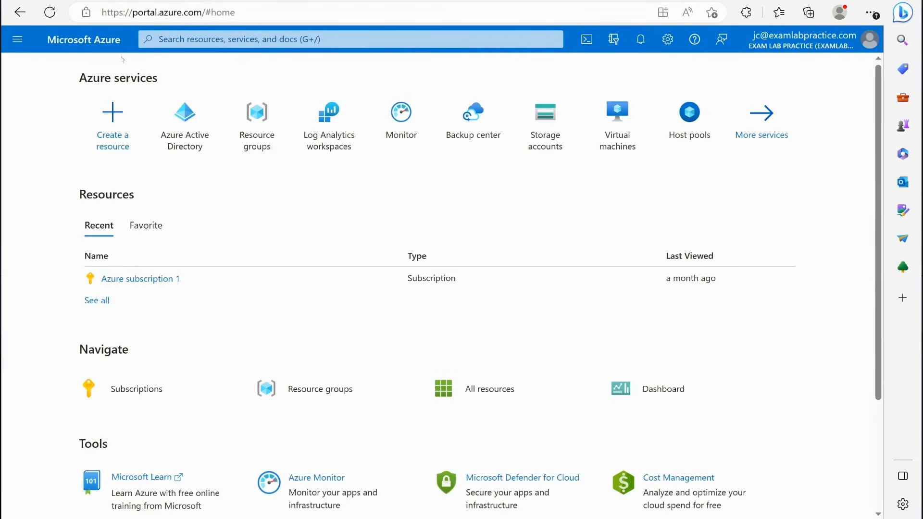
- Open Azure Active Directory in the Azure portal and examine its list of all groups, including the Admins group
left_click(18, 39)
left_click(64, 386)
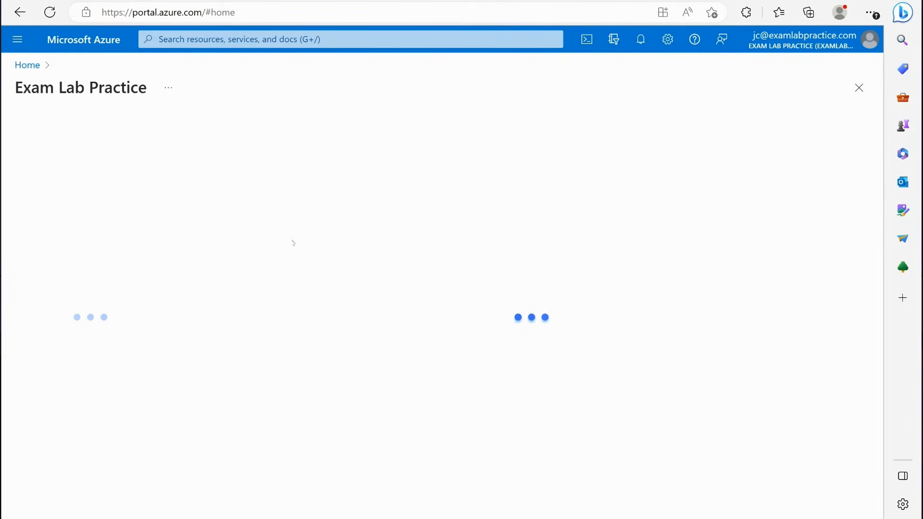
left_click(65, 265)
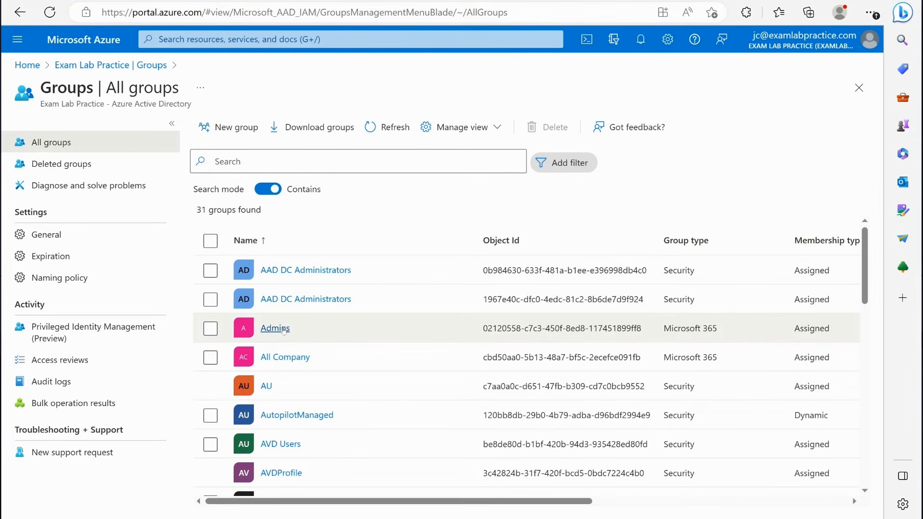
scroll(283, 330, "down", 3)
scroll(285, 298, "up", 3)
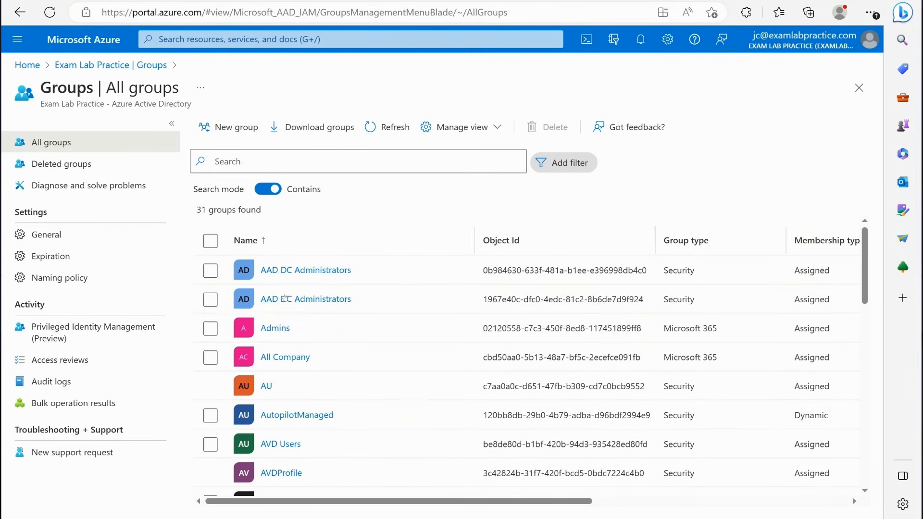
scroll(285, 298, "down", 10)
scroll(331, 392, "up", 7)
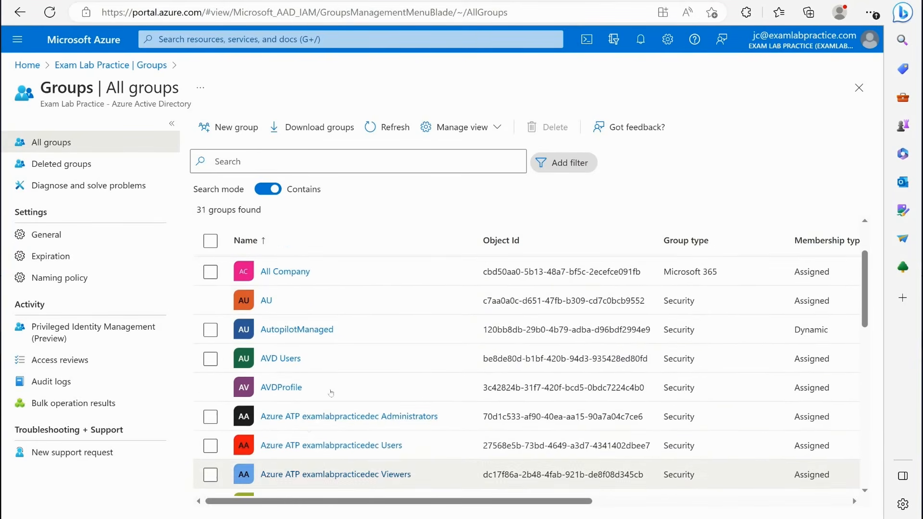
scroll(327, 375, "up", 3)
scroll(319, 354, "down", 3)
scroll(319, 354, "up", 3)
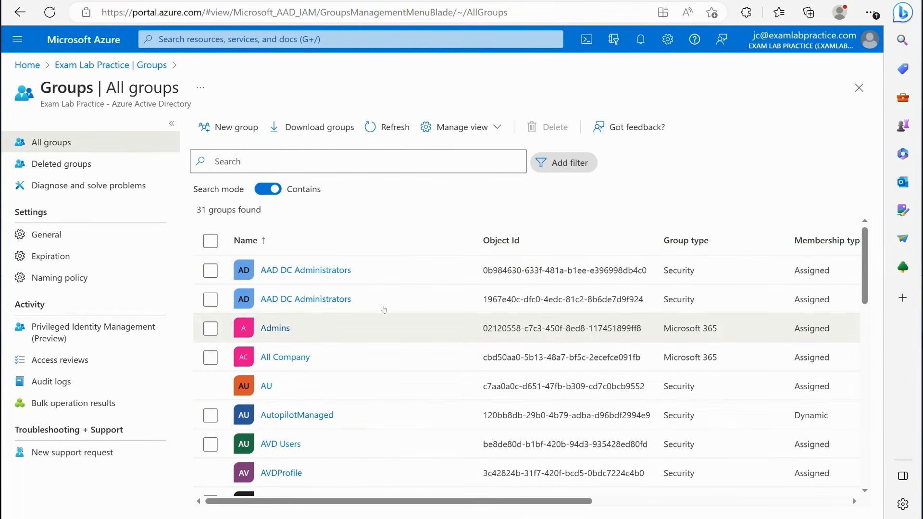
- Check the membership type options in the Admins group's properties, leave them as they are, and return to all groups
left_click(285, 329)
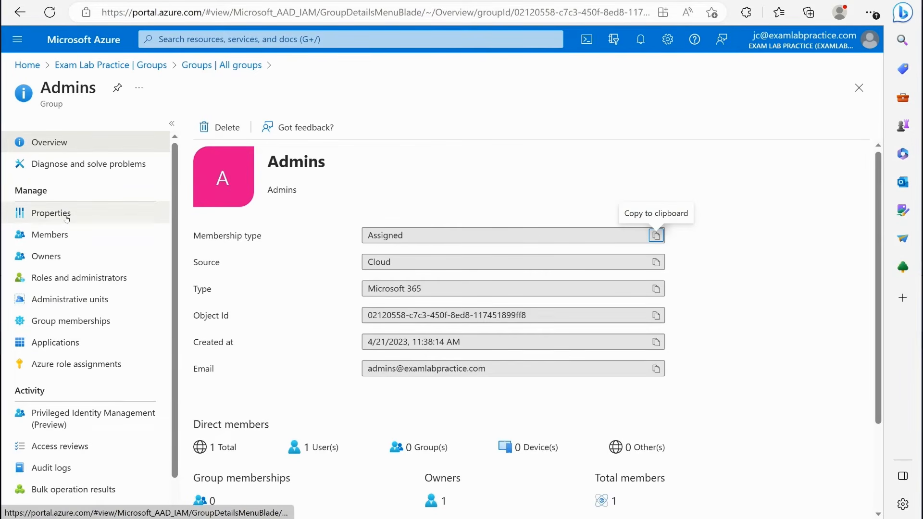
left_click(63, 214)
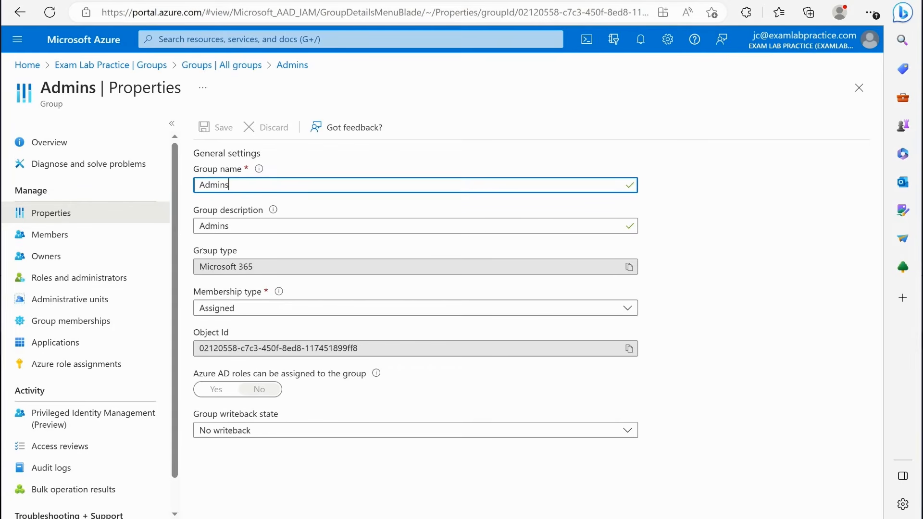
left_click(232, 307)
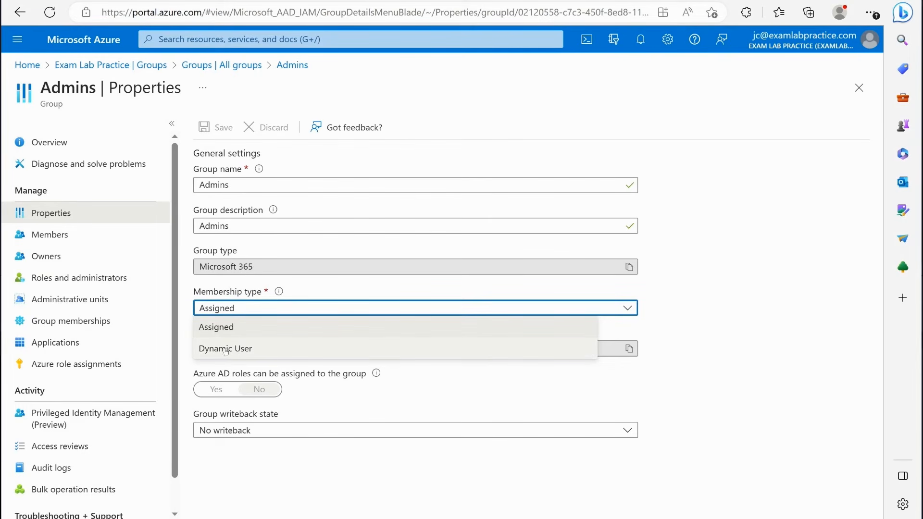
left_click(442, 456)
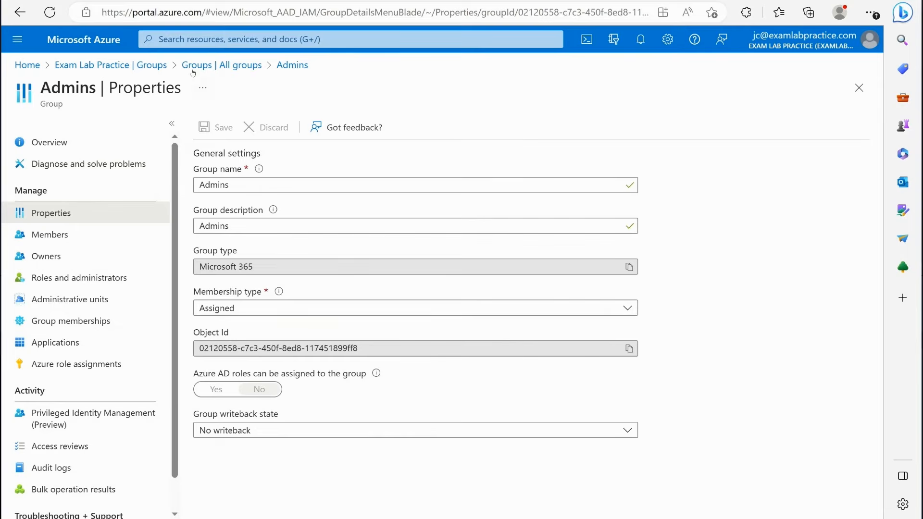
left_click(234, 67)
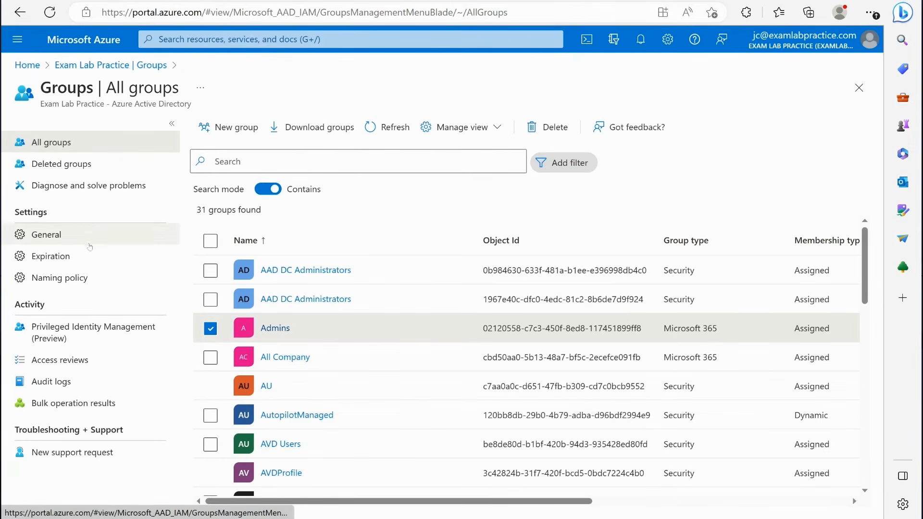
- Start a new group and examine the group type choices and the membership type options for a Security group
left_click(232, 131)
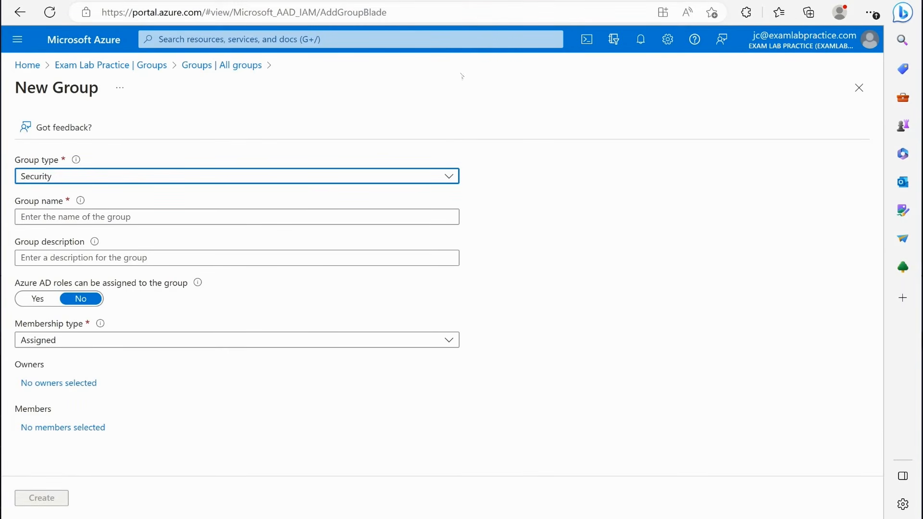
left_click(117, 176)
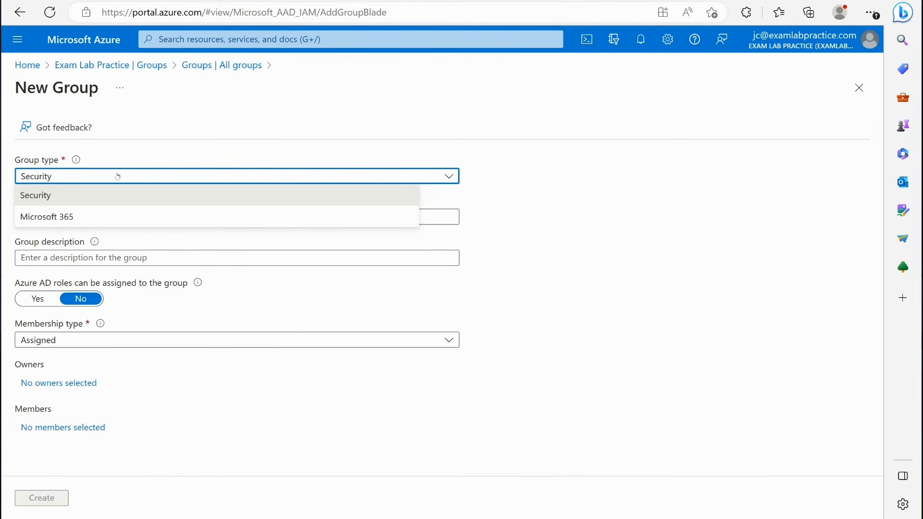
left_click(48, 195)
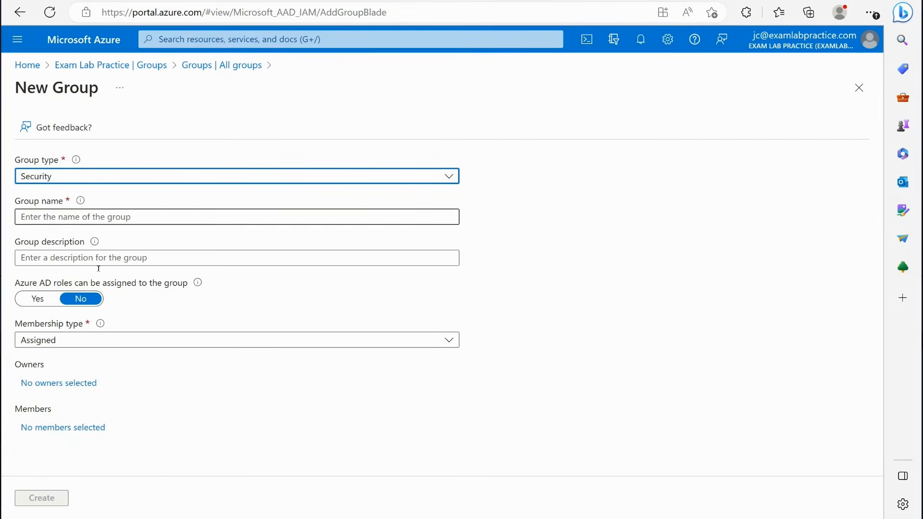
left_click(51, 340)
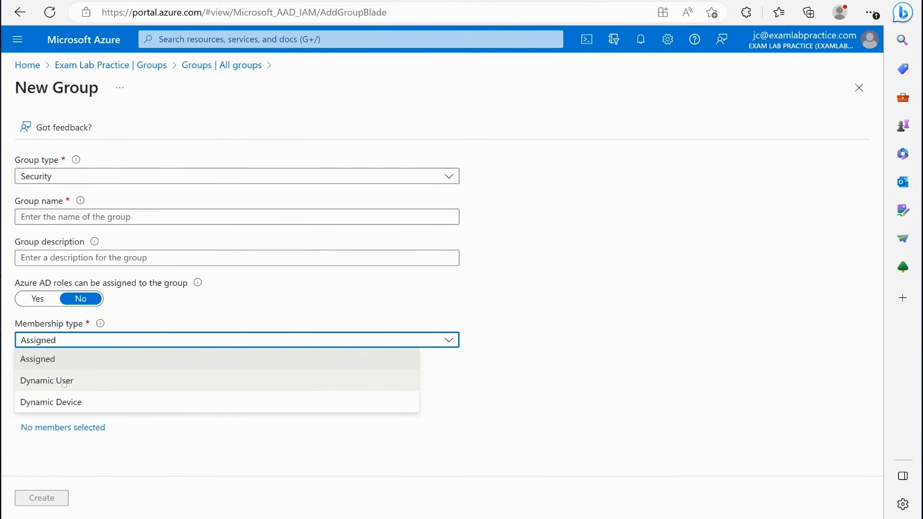
left_click(53, 340)
left_click(79, 179)
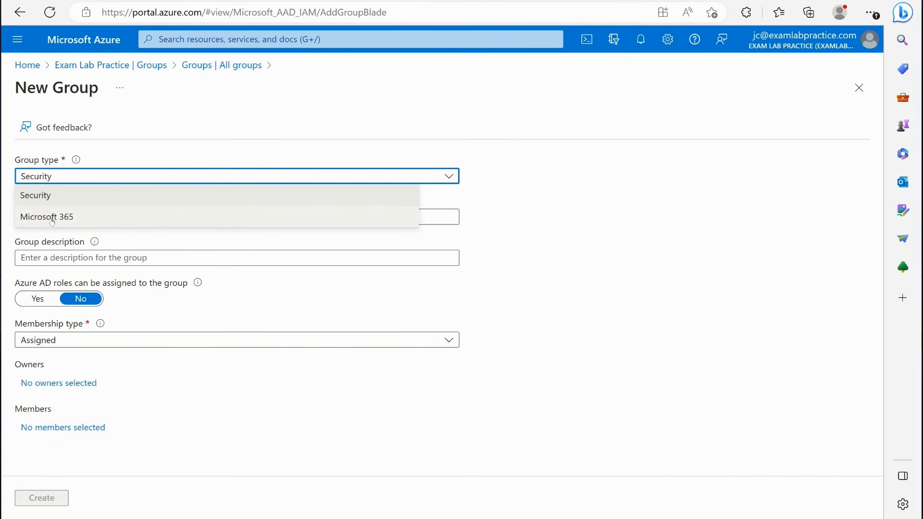
left_click(51, 341)
left_click(52, 340)
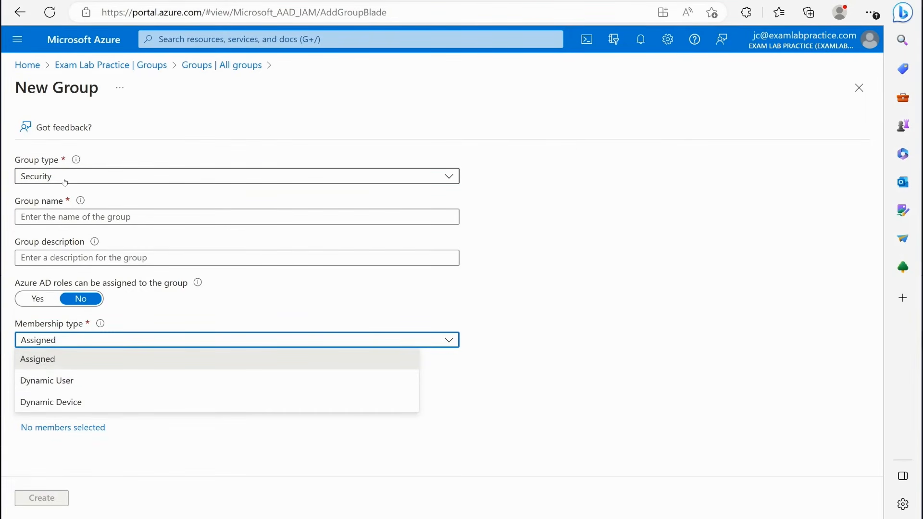
left_click(527, 354)
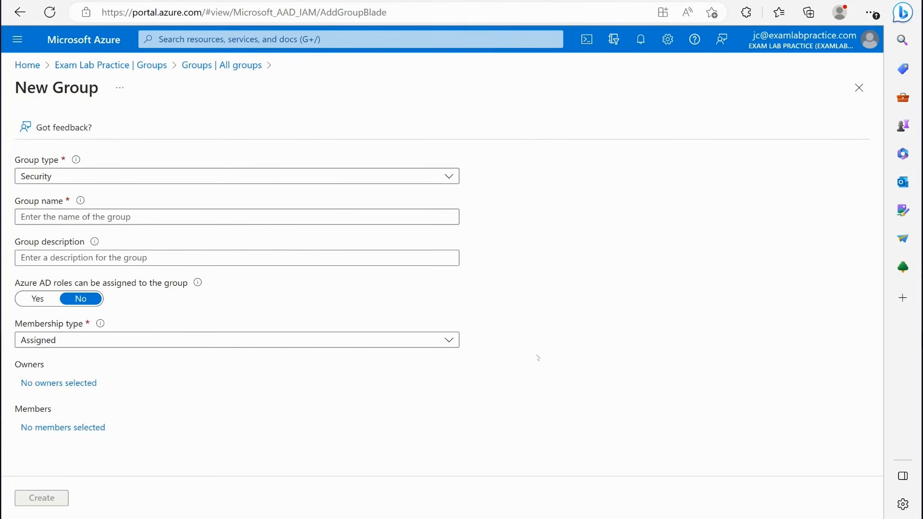
- Define the new group as a Microsoft 365 group named Finance with the Dynamic User membership type
left_click(141, 175)
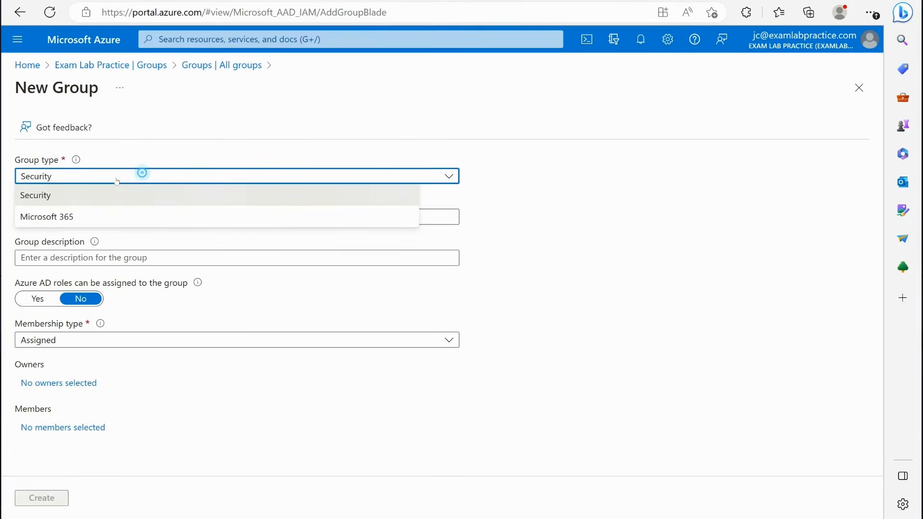
left_click(45, 214)
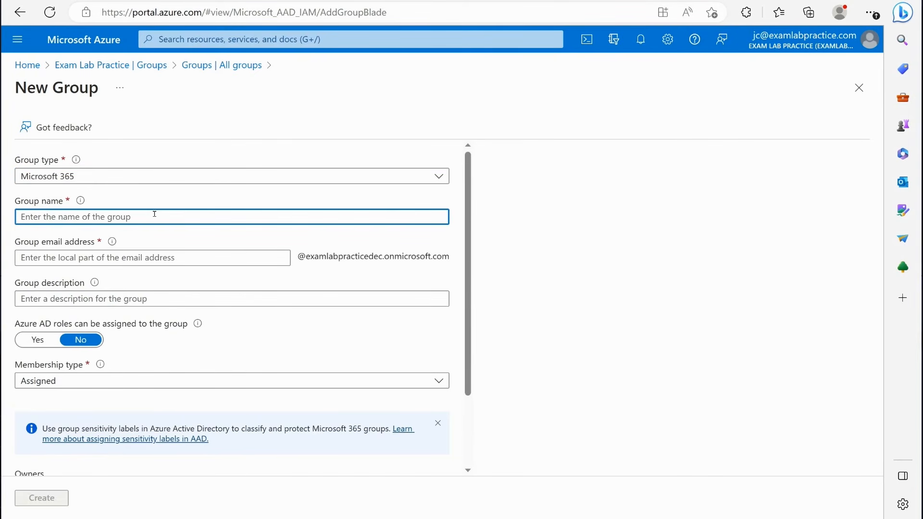
type("Finance")
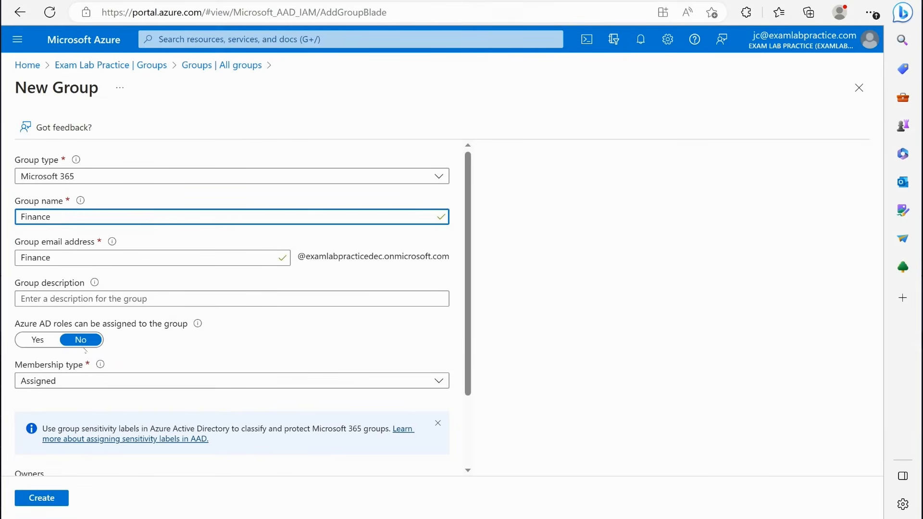
left_click(56, 381)
left_click(49, 425)
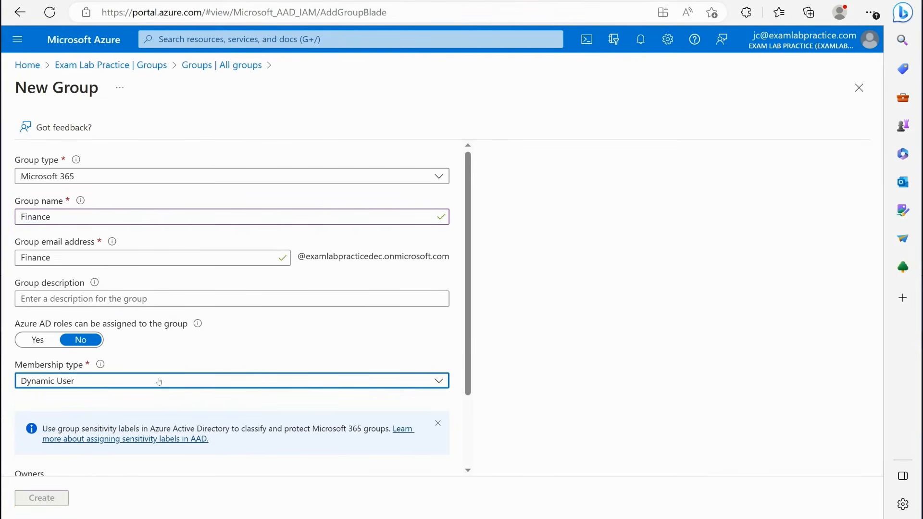
- Look at the available owners for the new Finance group and leave the selection empty
scroll(158, 381, "down", 2)
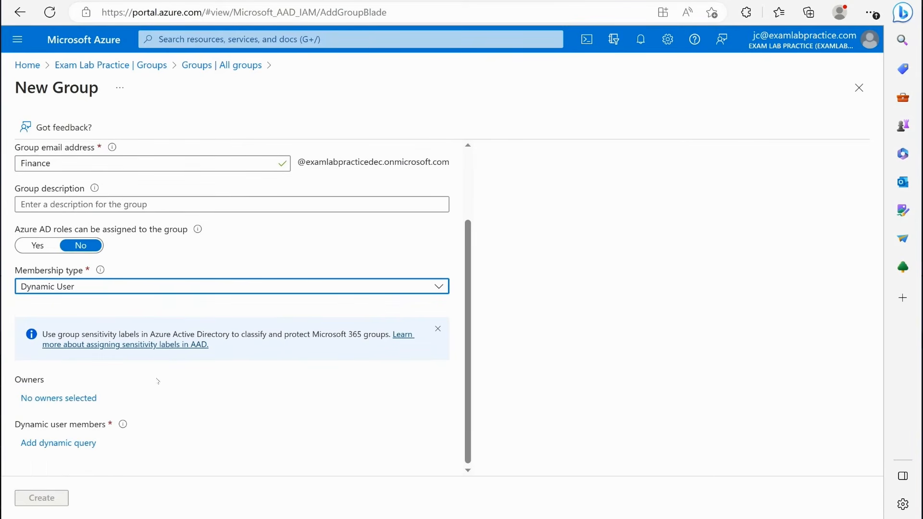
left_click(42, 399)
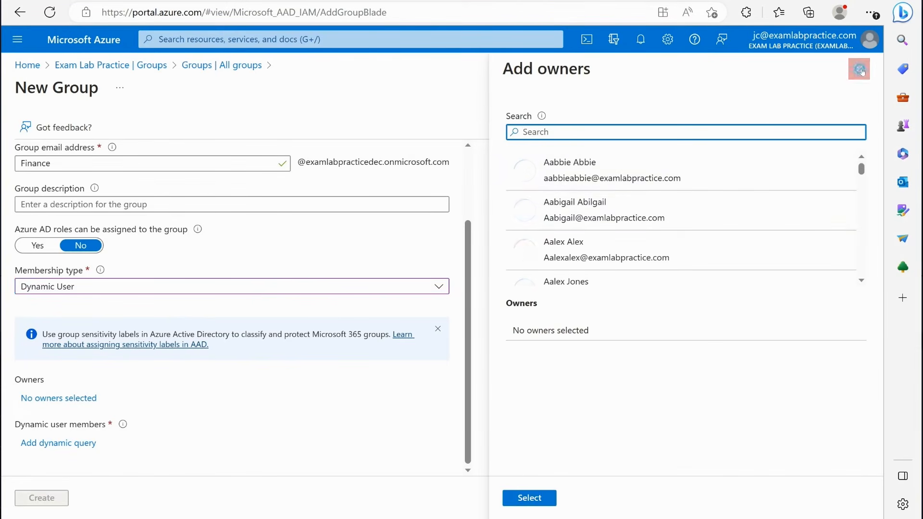
left_click(858, 69)
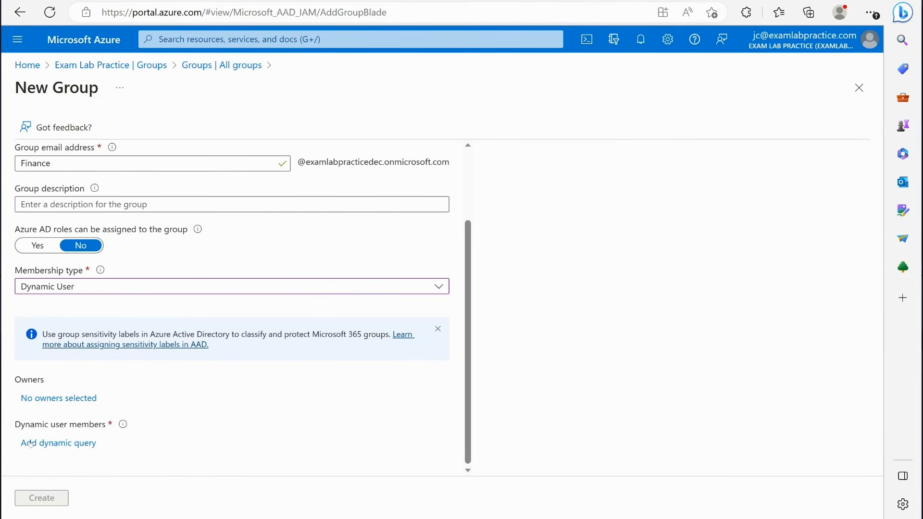
- Add a dynamic query to the group with an expression where the department property Contains finance
left_click(61, 445)
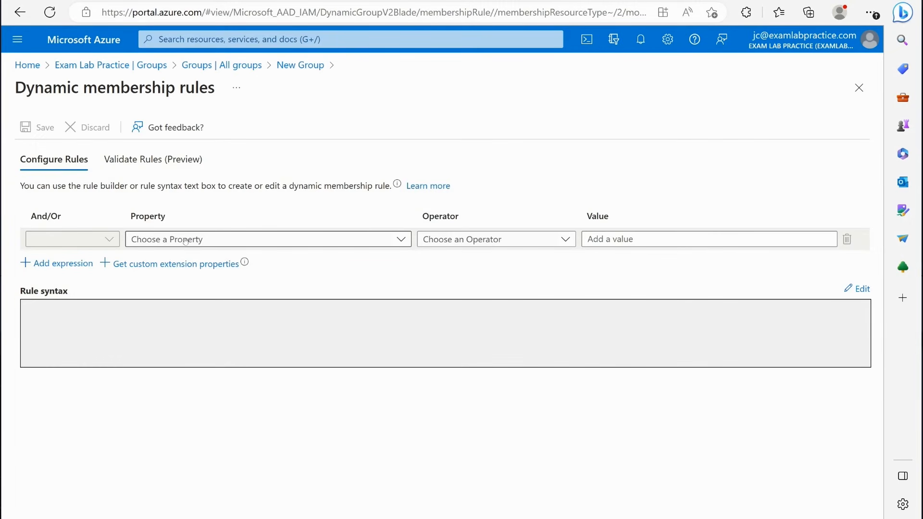
left_click(184, 239)
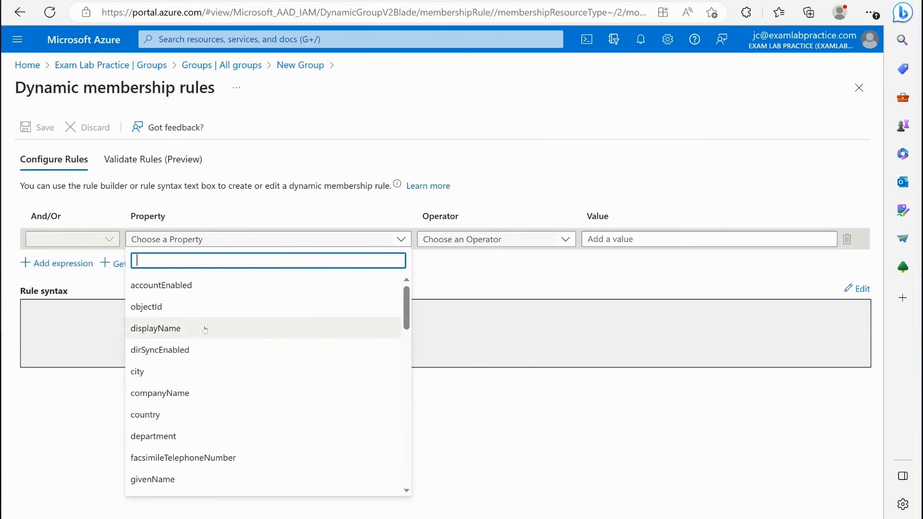
scroll(210, 421, "down", 2)
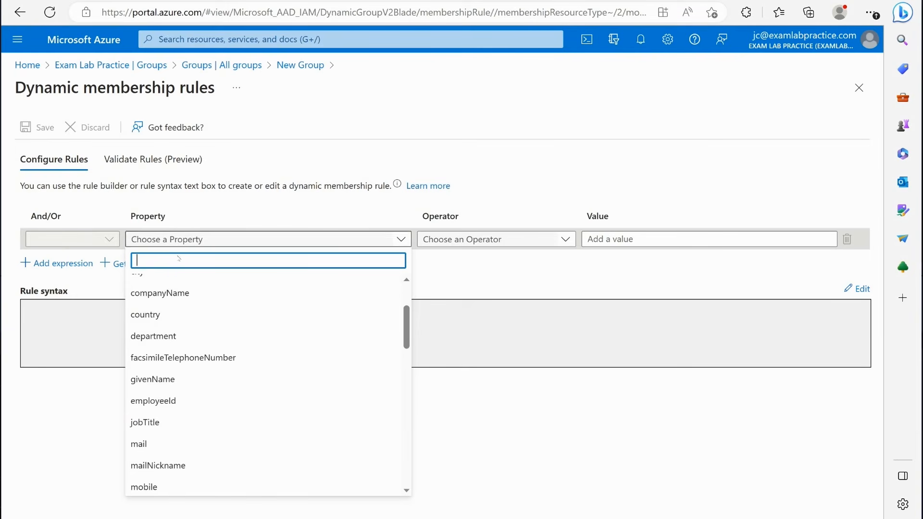
scroll(212, 356, "up", 2)
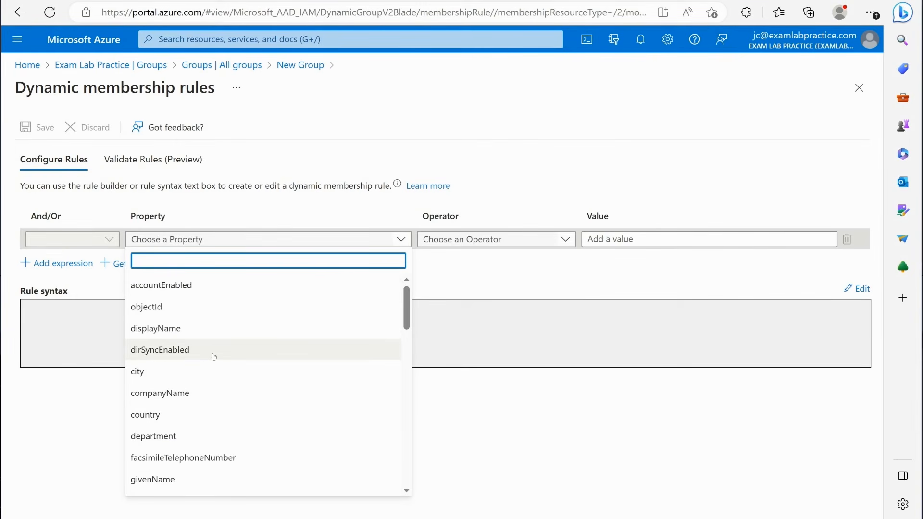
scroll(158, 408, "down", 1)
left_click(158, 404)
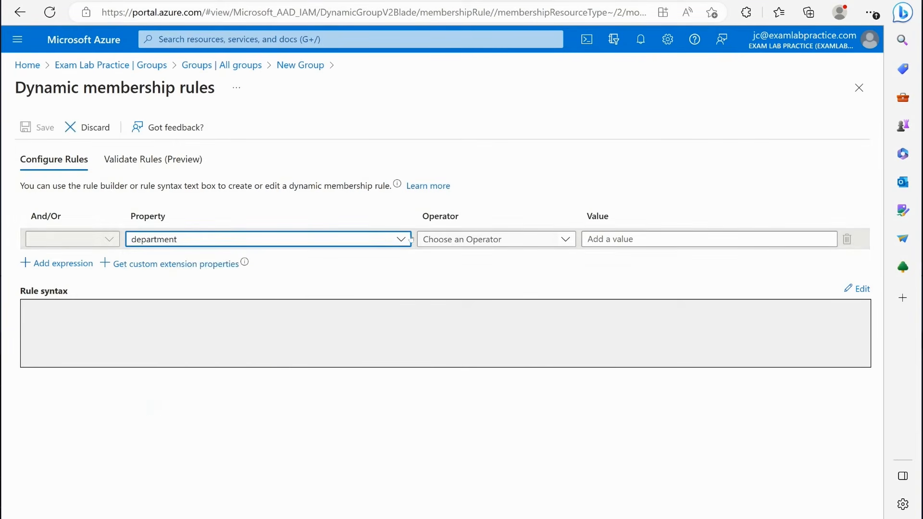
left_click(457, 239)
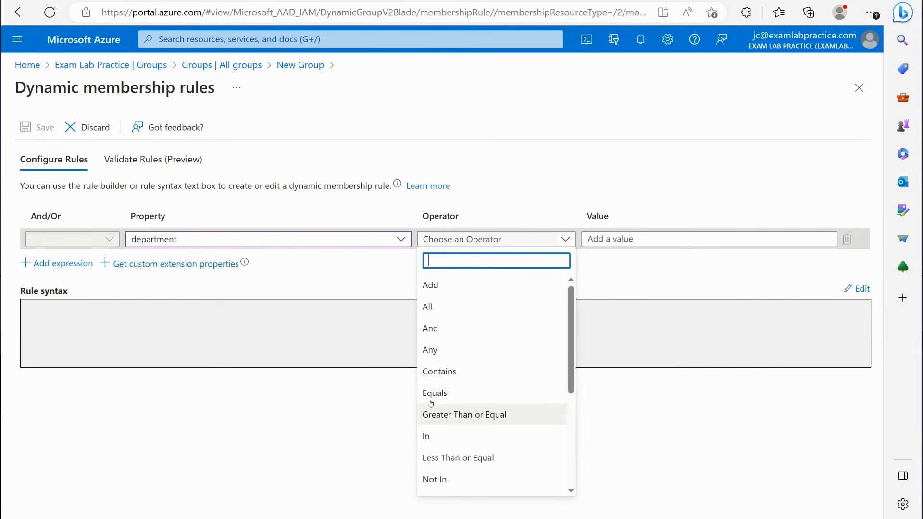
left_click(465, 371)
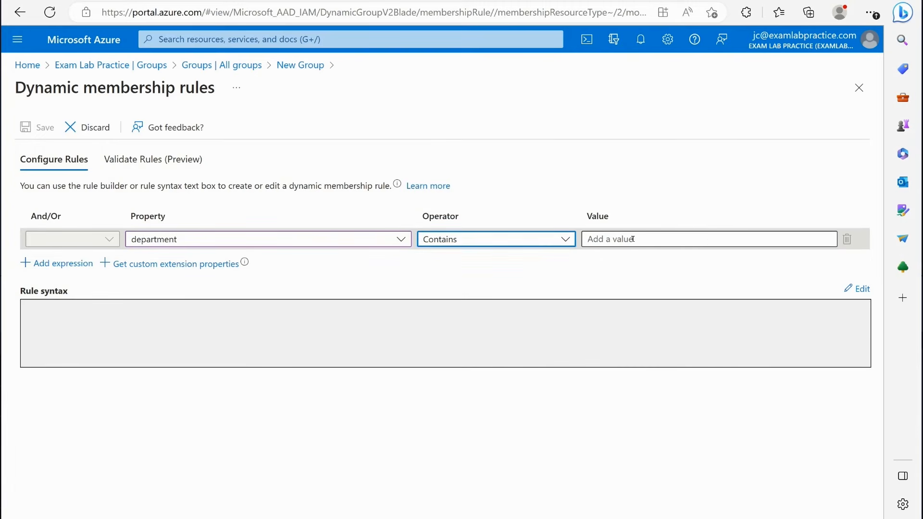
left_click(711, 240)
type("finance")
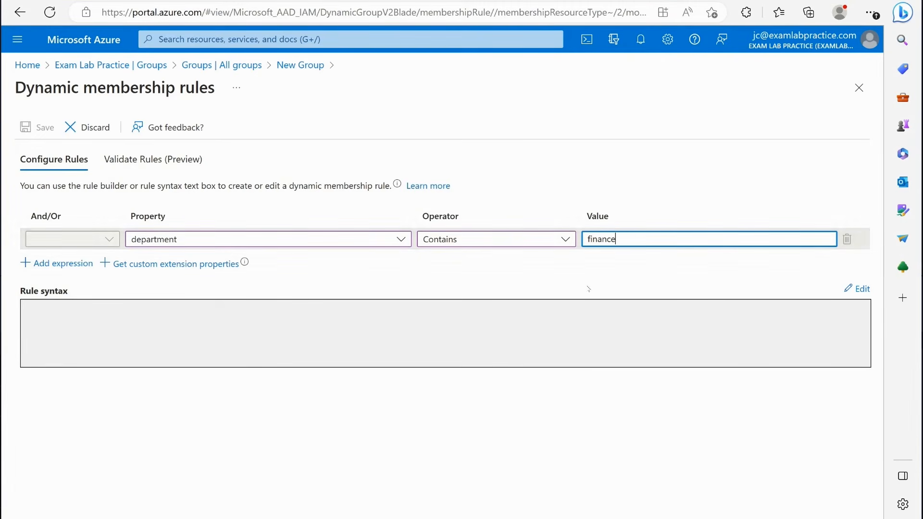
left_click(682, 181)
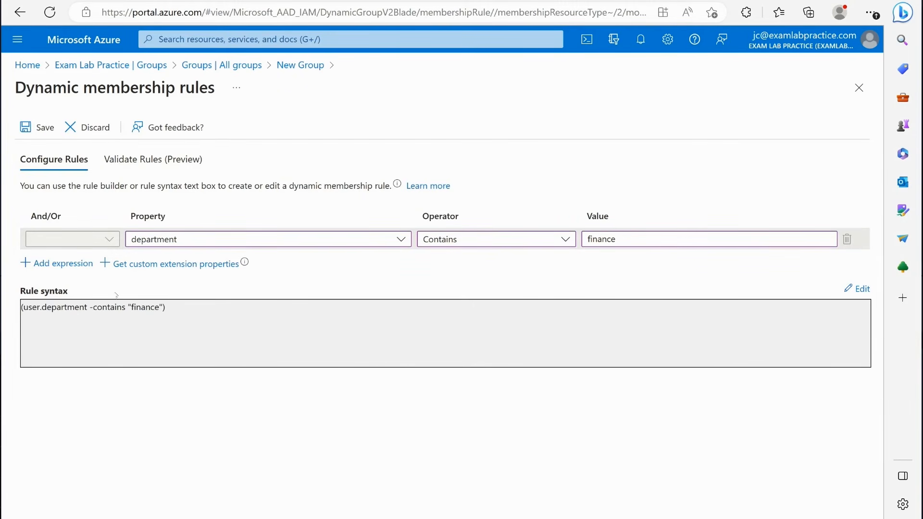
- Add a second expression joined with Or, where the jobTitle property Contains finance
left_click(63, 263)
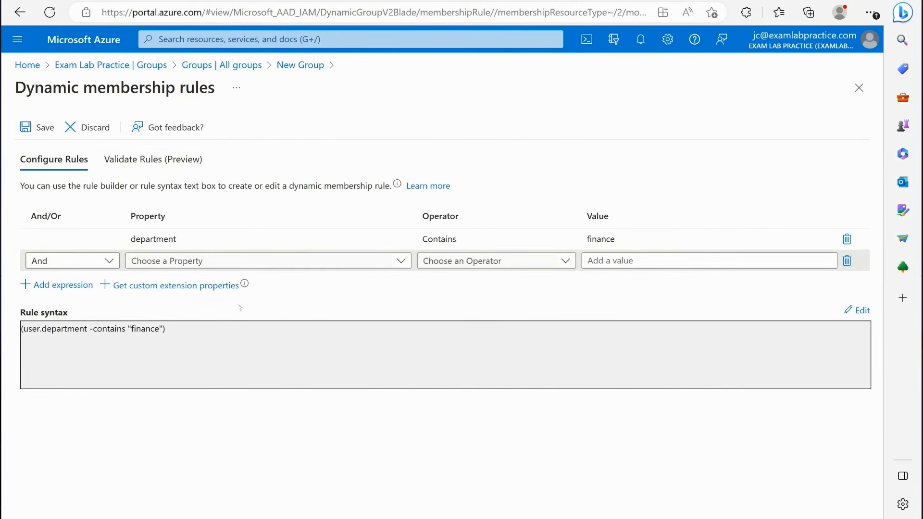
left_click(90, 262)
left_click(68, 327)
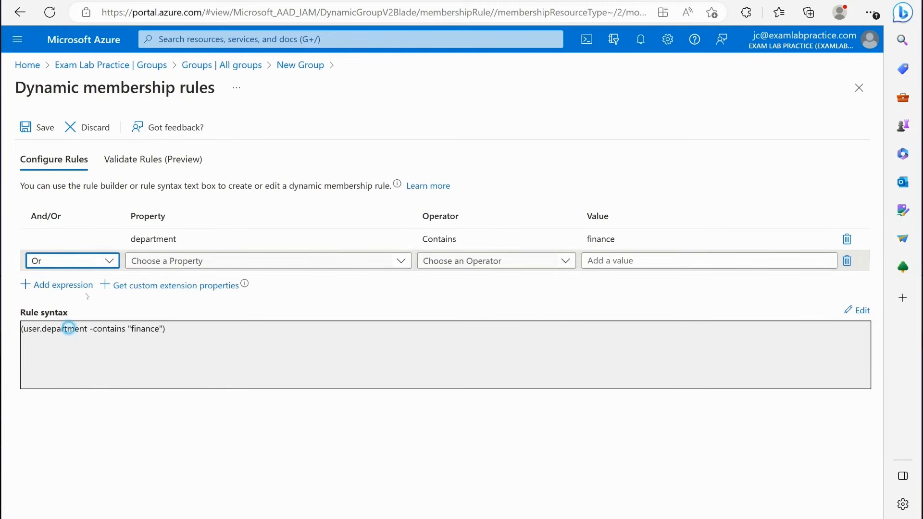
left_click(144, 263)
scroll(187, 427, "down", 2)
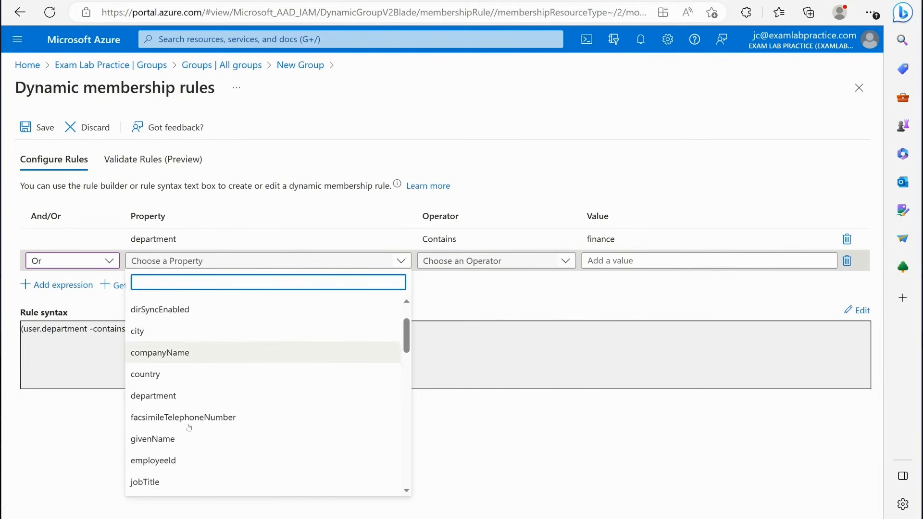
scroll(188, 427, "down", 2)
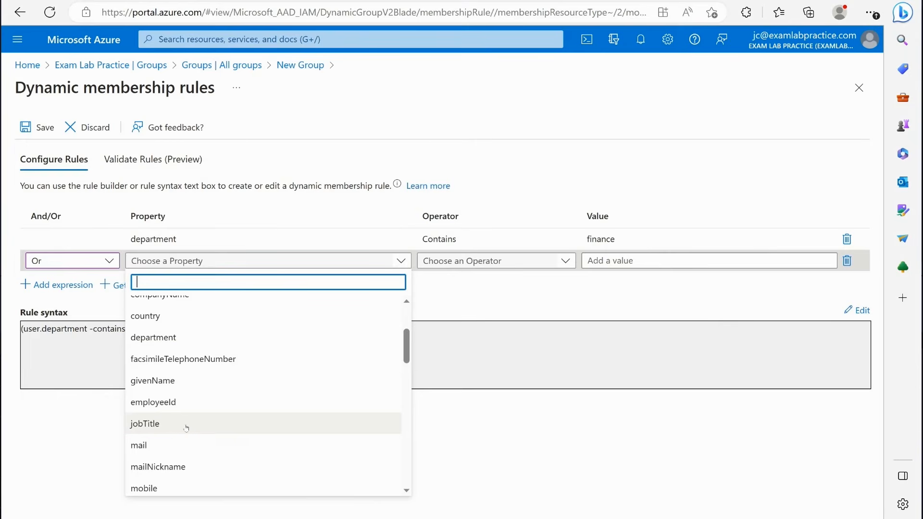
left_click(187, 427)
left_click(461, 260)
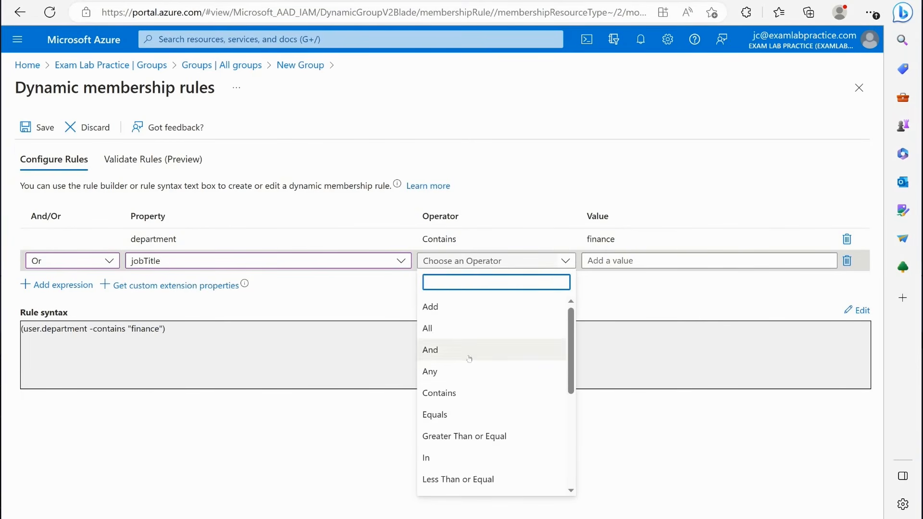
left_click(469, 392)
left_click(646, 259)
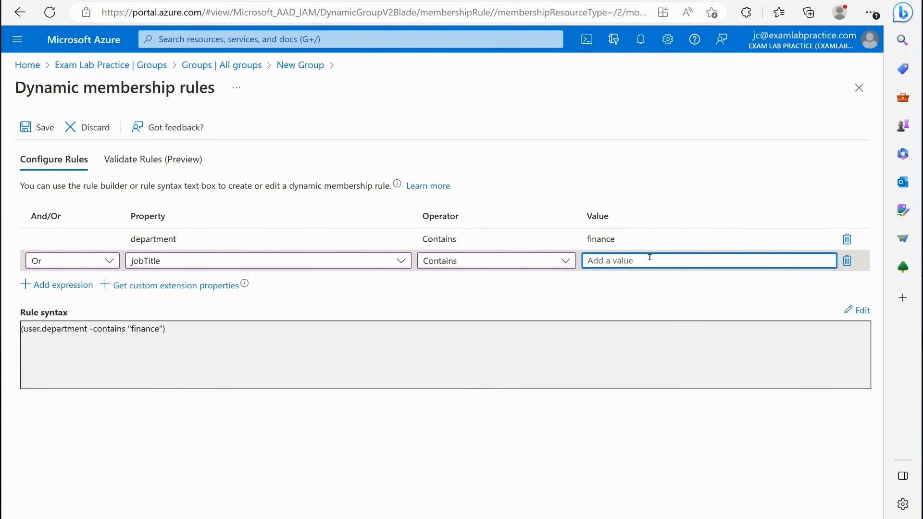
type("finance")
left_click(377, 204)
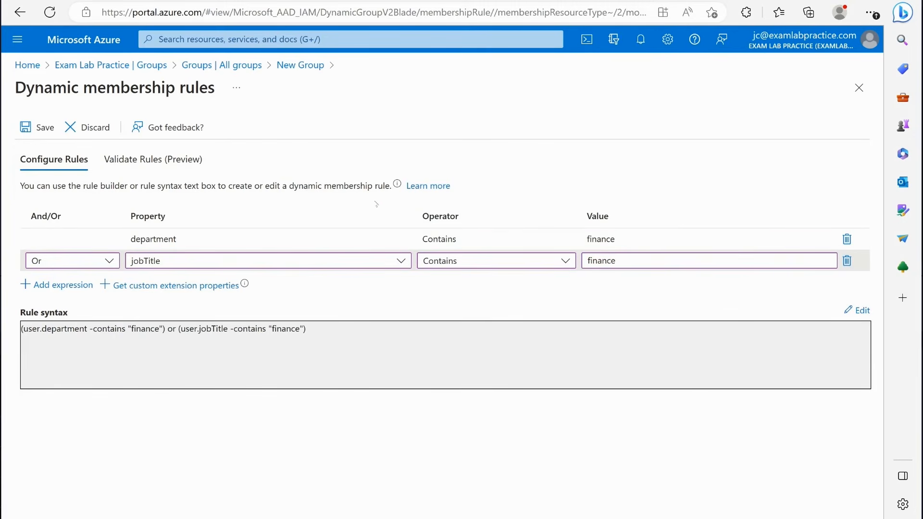
- Save the dynamic membership rules and create the Finance group, refreshing the list of all groups
left_click(165, 240)
left_click(38, 127)
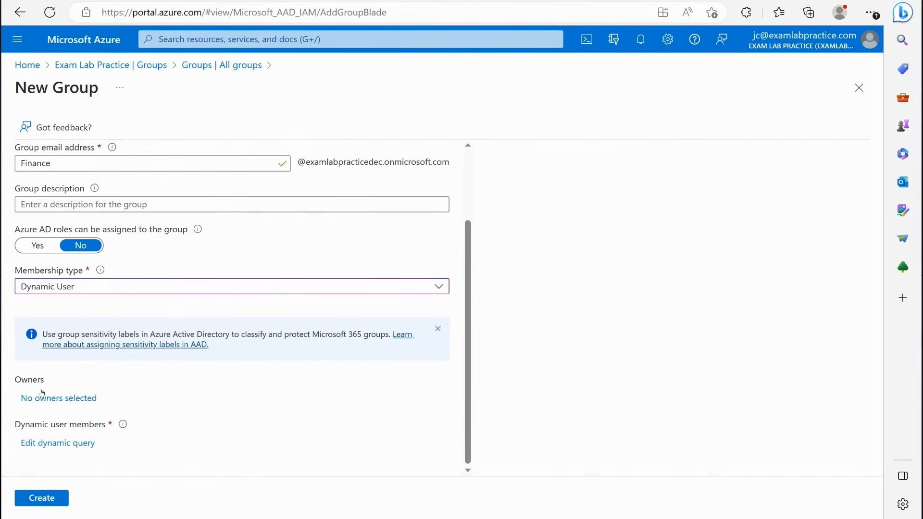
left_click(46, 500)
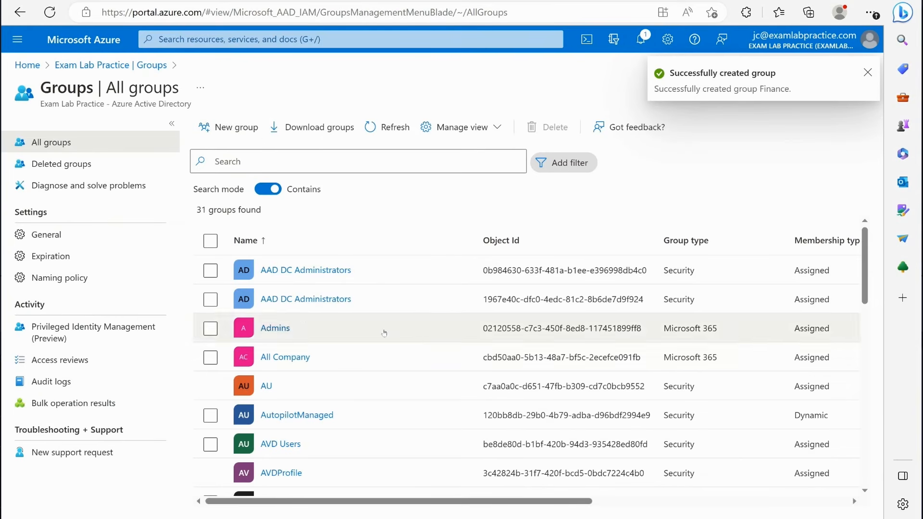
left_click(392, 137)
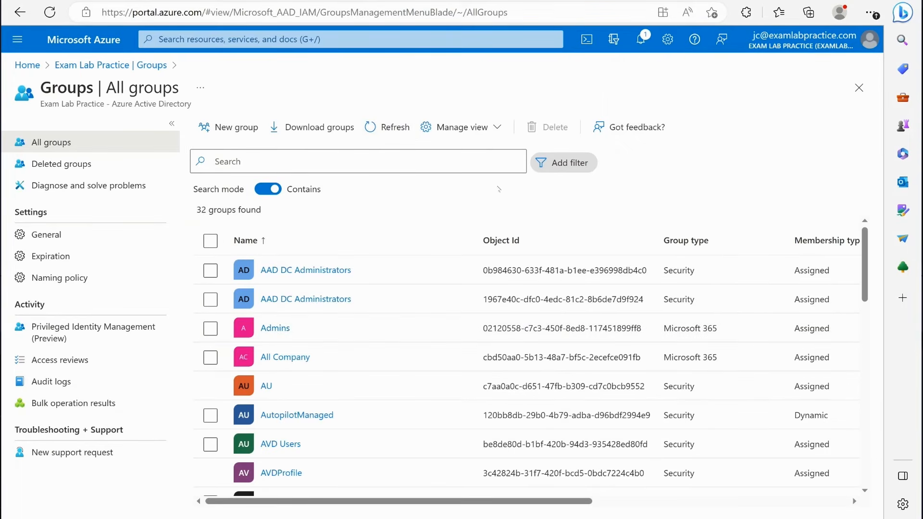
- Find the member account for the finance role in the directory's users list and open its properties for editing
left_click(114, 65)
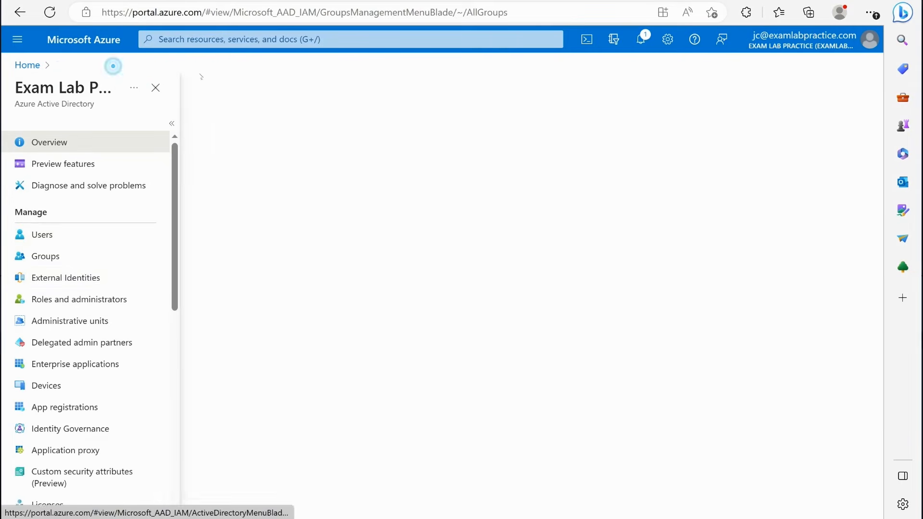
left_click(70, 245)
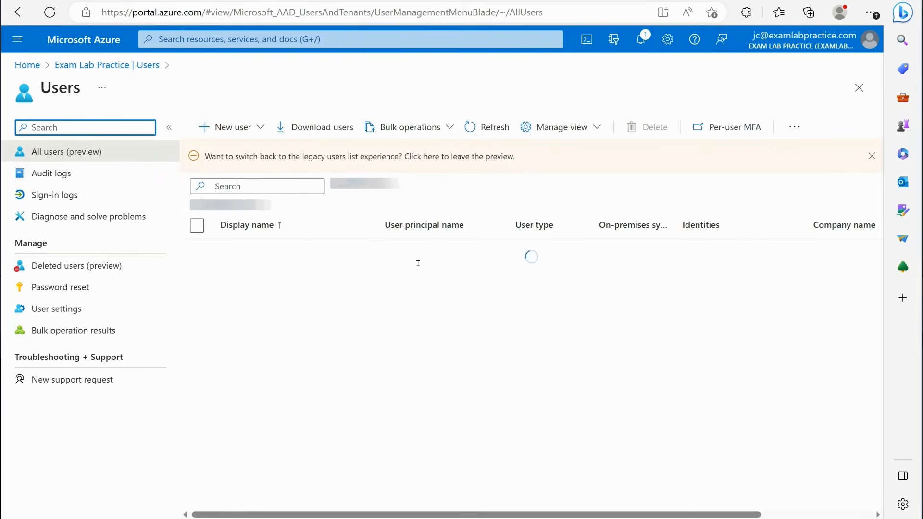
scroll(383, 274, "down", 4)
scroll(383, 274, "down", 15)
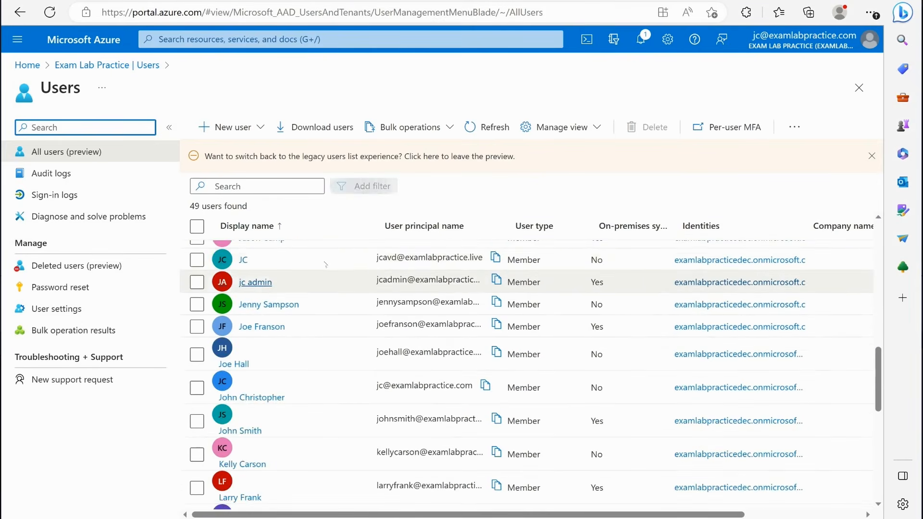
scroll(324, 307, "up", 5)
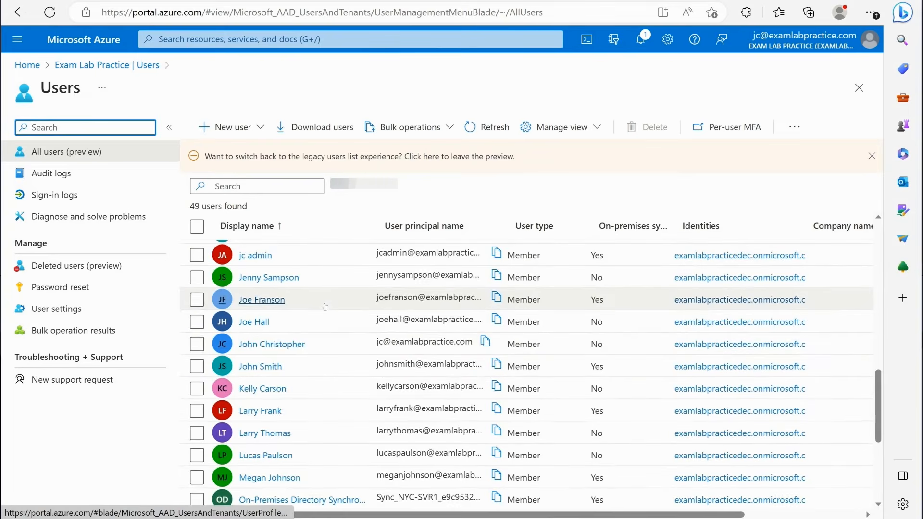
scroll(326, 308, "down", 2)
scroll(326, 308, "down", 1)
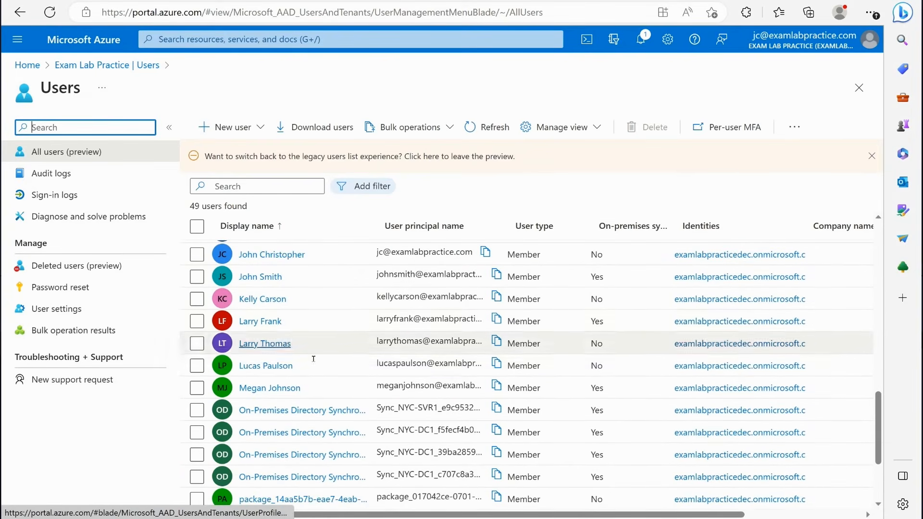
left_click(275, 367)
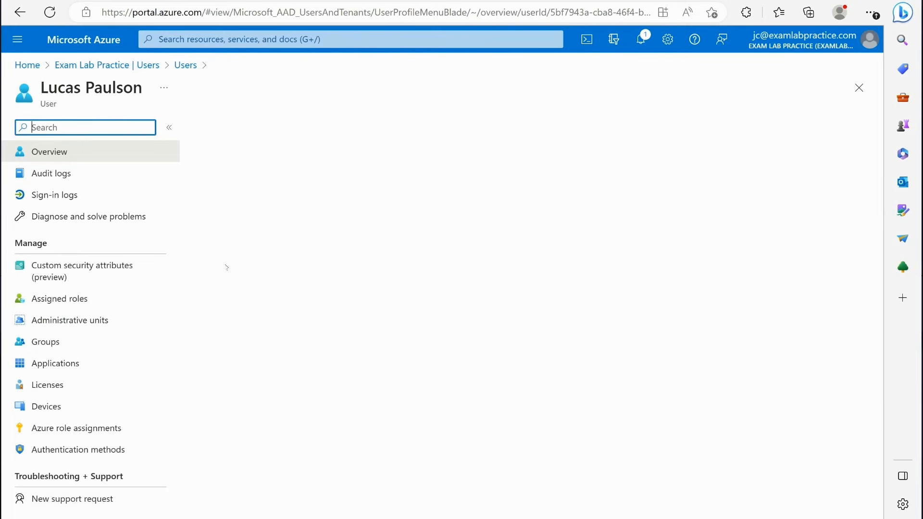
left_click(237, 127)
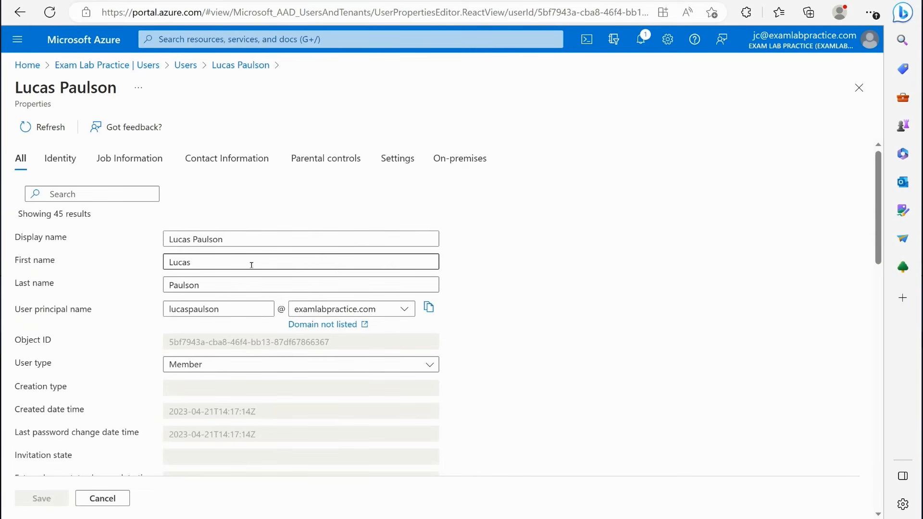
- Set the user's job title to Finance Officer and department to Finance, and save the properties
scroll(210, 323, "down", 5)
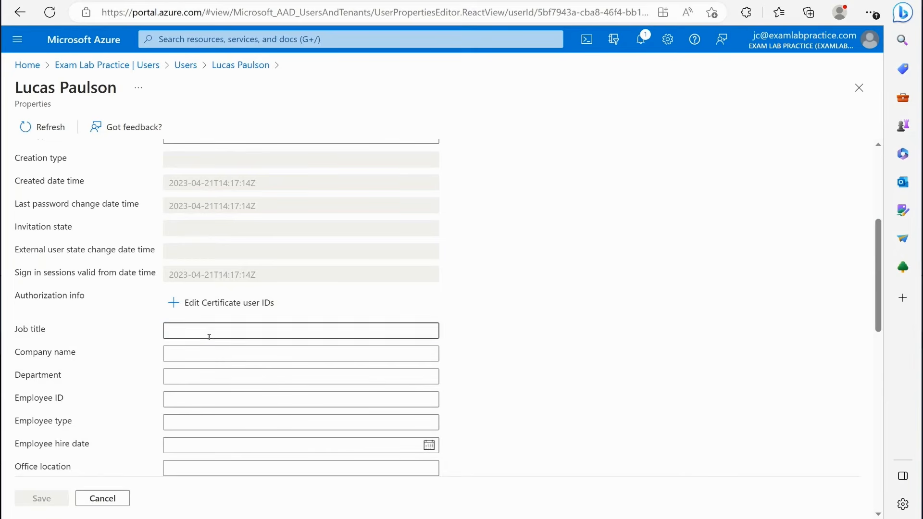
left_click(210, 333)
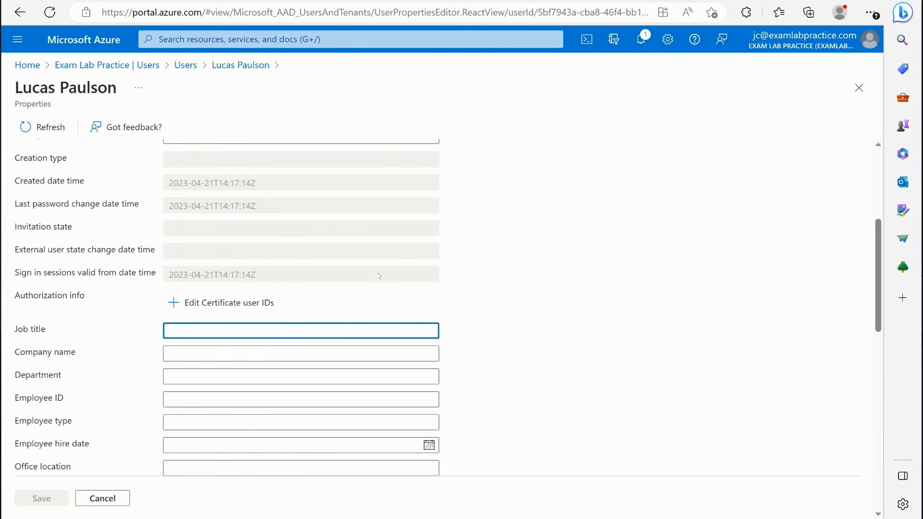
type("Finance Office")
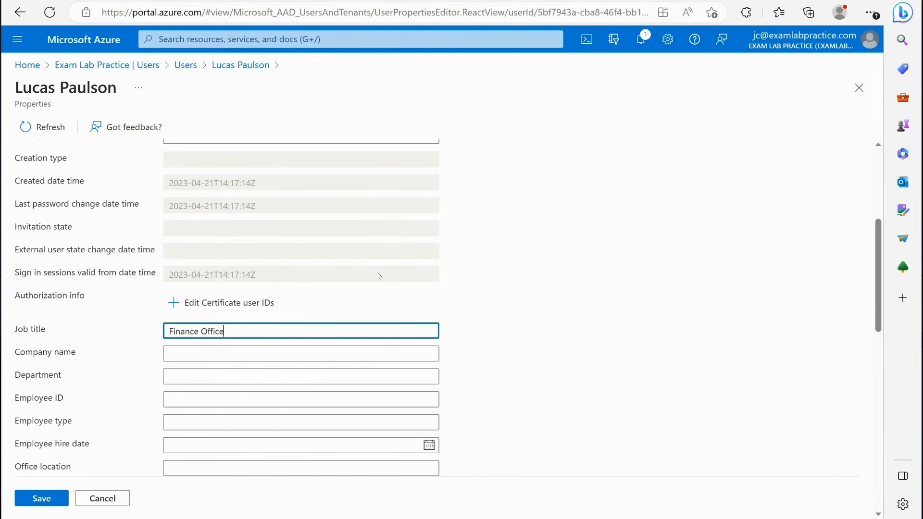
type("r")
scroll(251, 337, "down", 1)
left_click(251, 320)
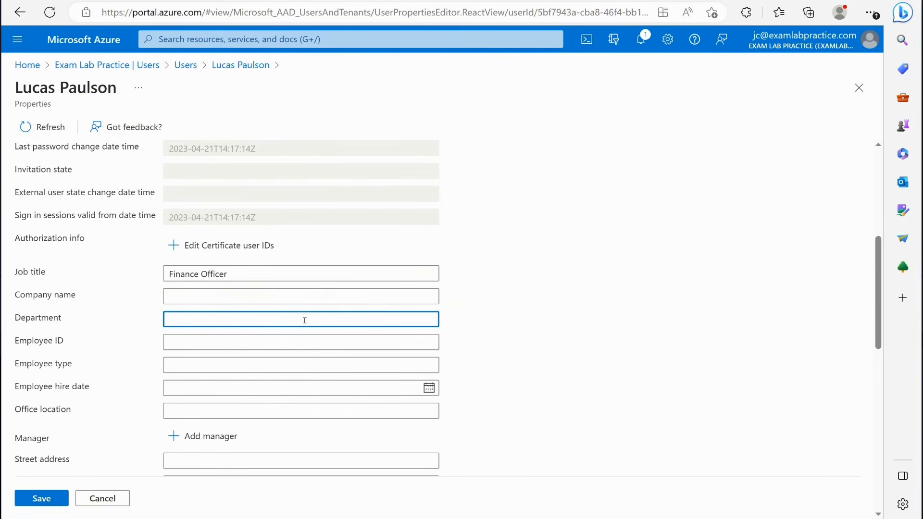
type("Finance")
left_click(46, 496)
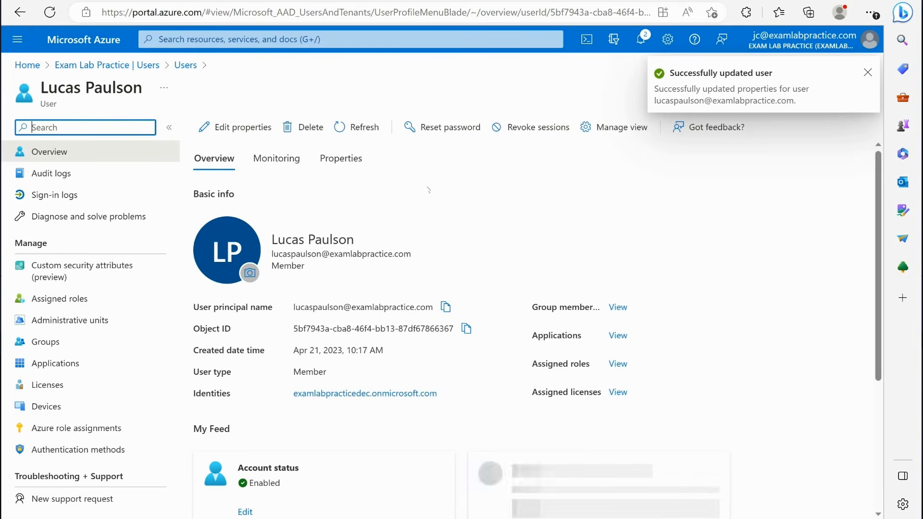
- Find the Finance group in the directory's list of all groups, view its direct members and refresh the member list
left_click(127, 66)
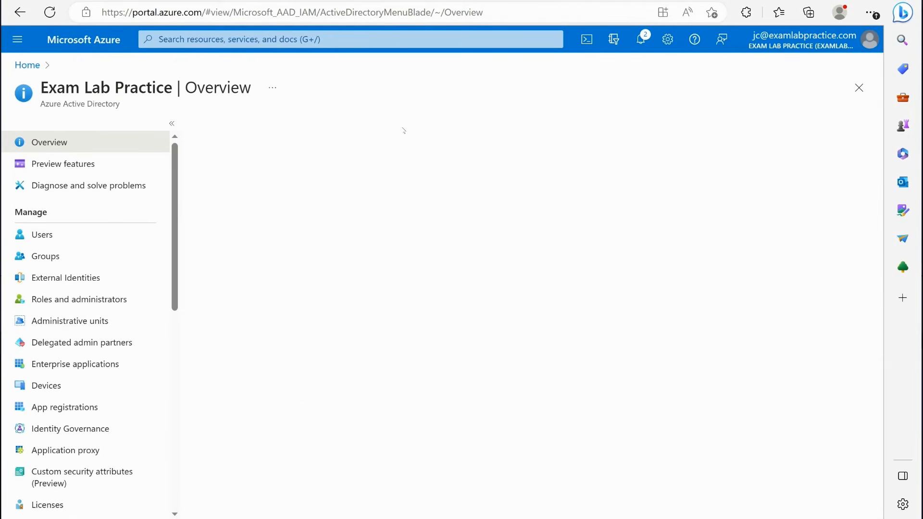
left_click(53, 256)
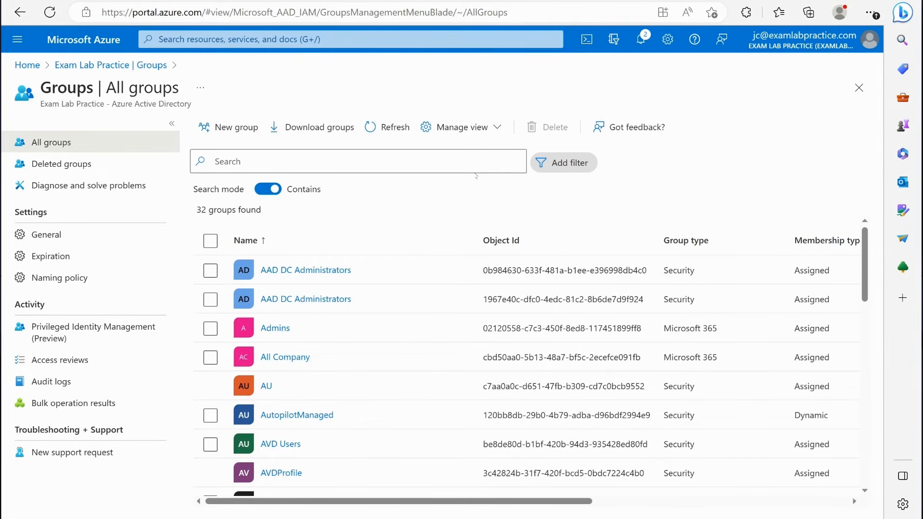
scroll(489, 244, "down", 3)
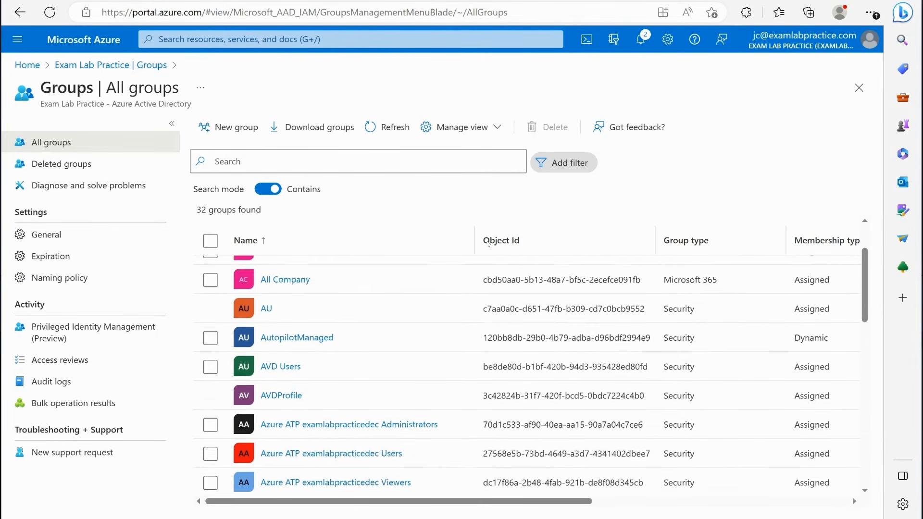
scroll(489, 243, "down", 9)
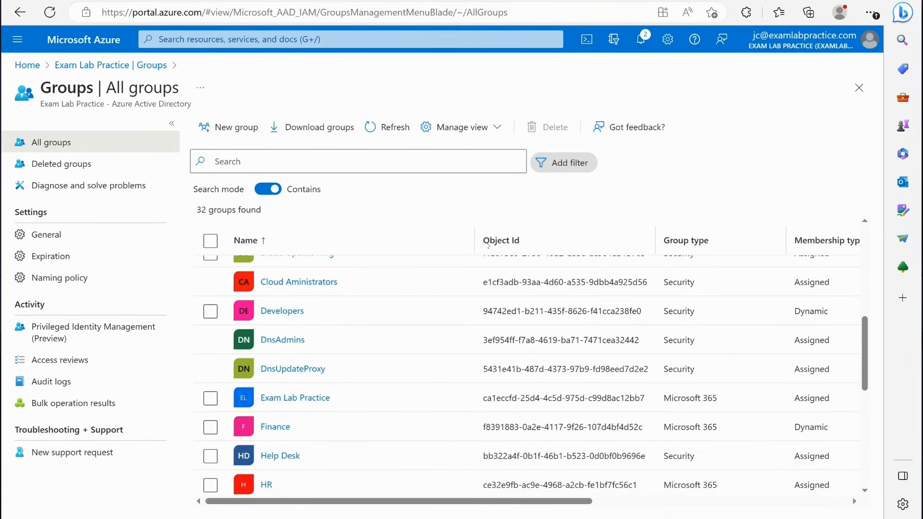
scroll(269, 289, "up", 1)
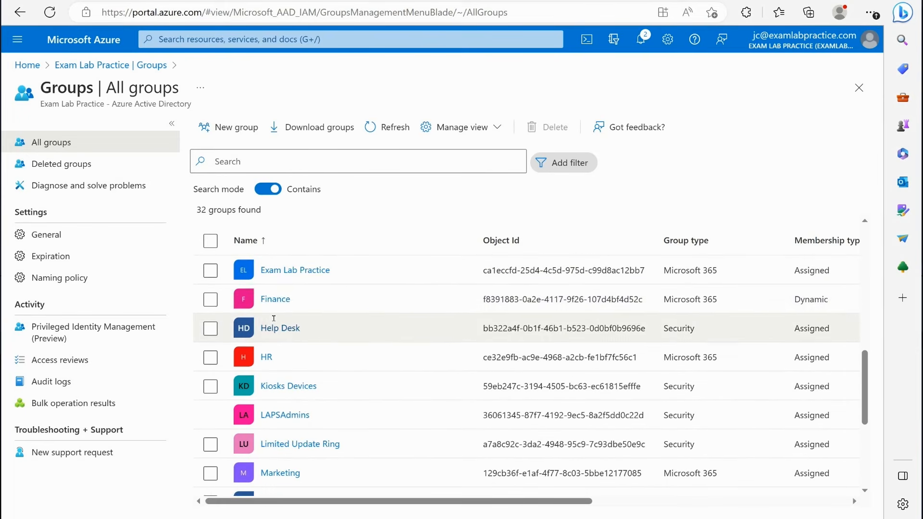
left_click(273, 299)
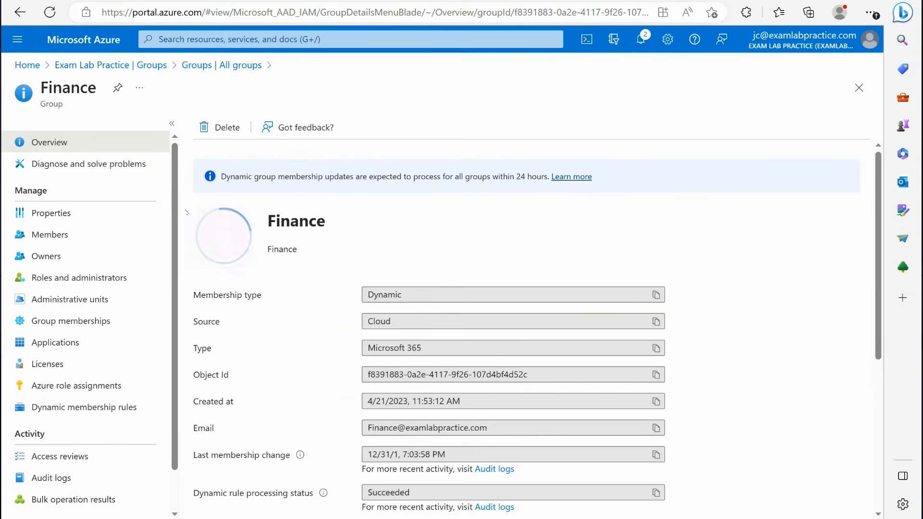
left_click(39, 240)
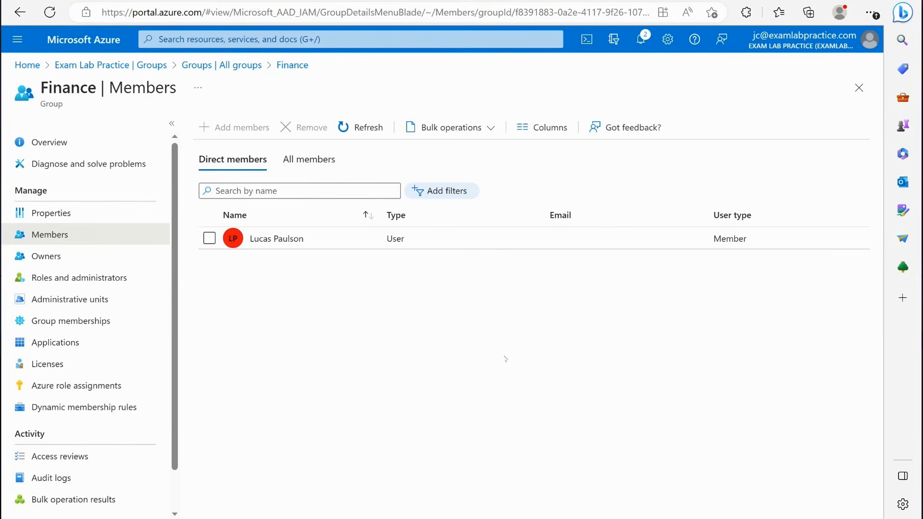
left_click(360, 127)
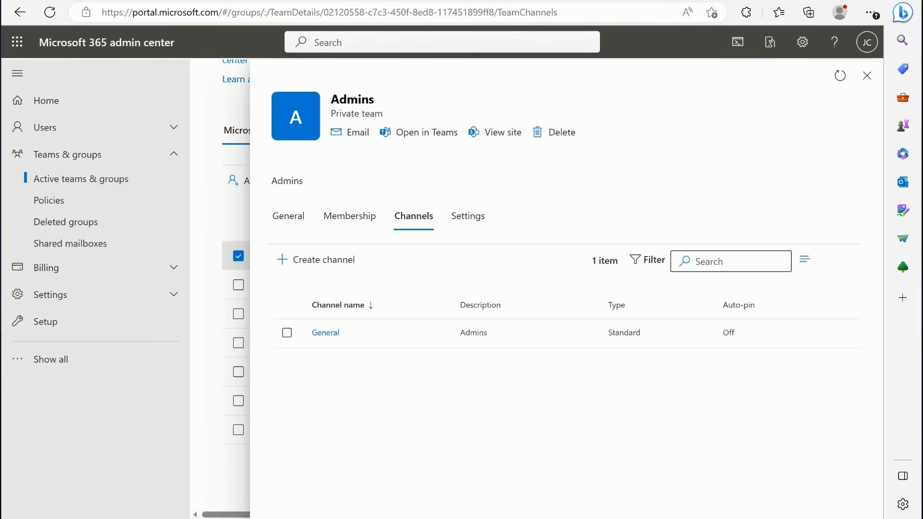
- In the Microsoft 365 admin center, close the Admins team details, refresh the active teams and groups, and open the Finance group
left_click(867, 75)
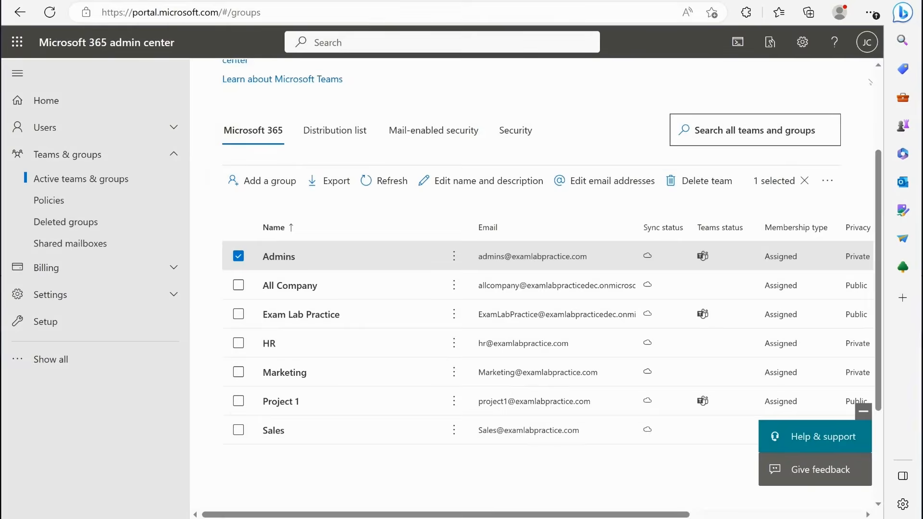
left_click(385, 181)
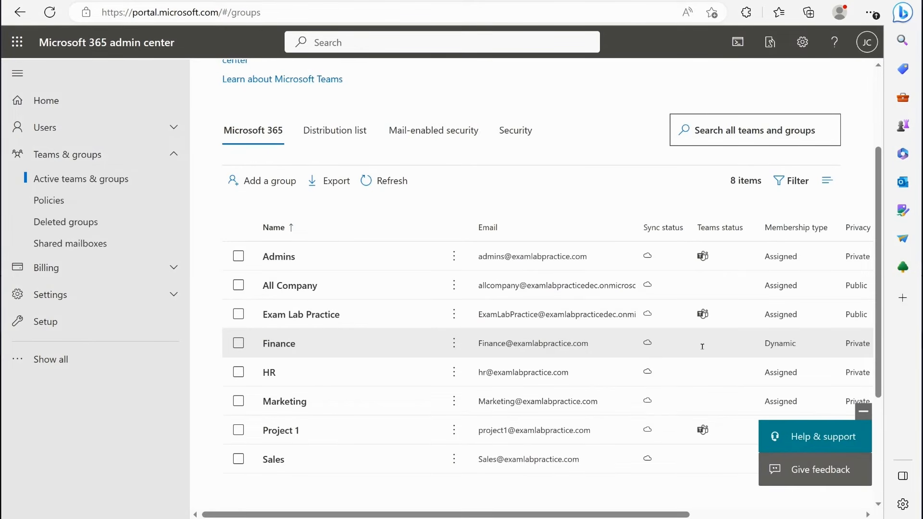
left_click(287, 345)
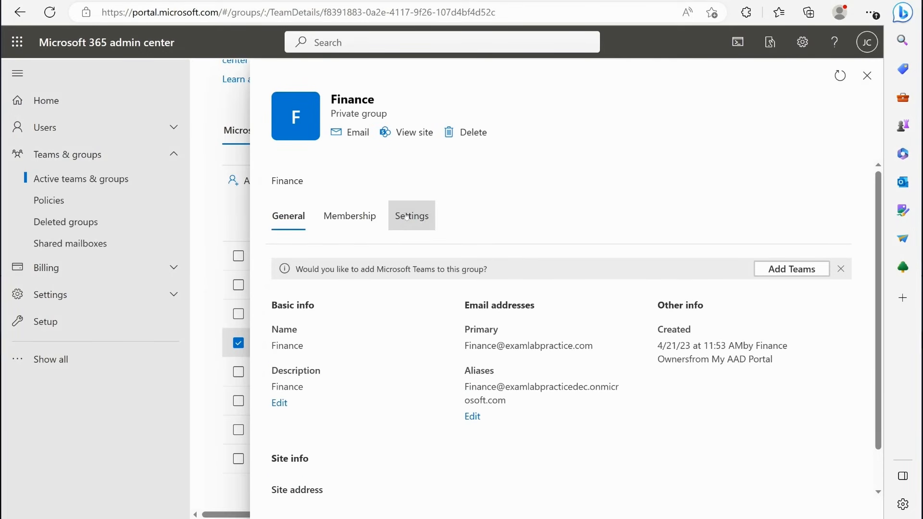
- Review the Finance group's owners, privacy and email settings, and general information, and close its details
left_click(368, 217)
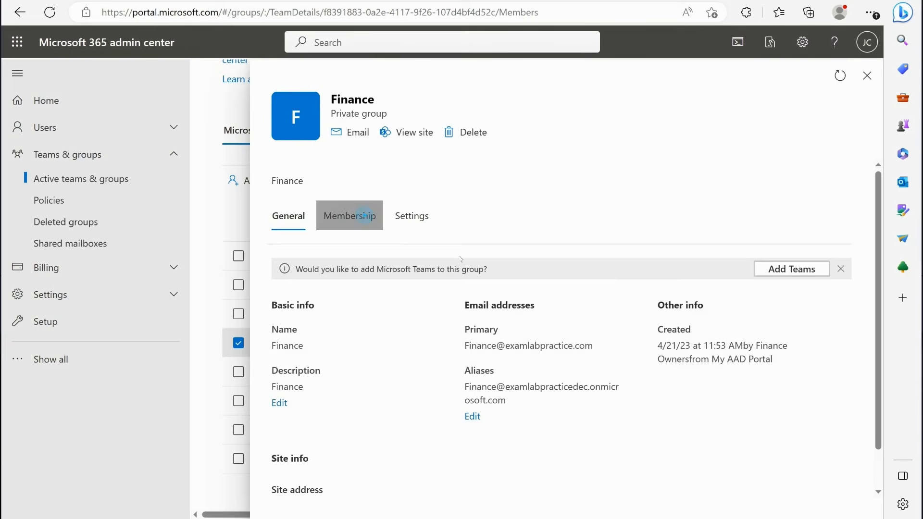
left_click(412, 215)
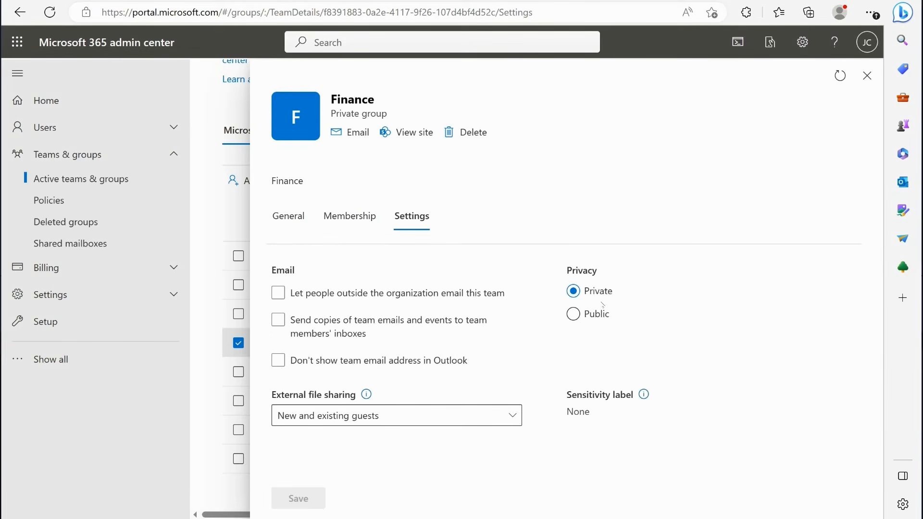
left_click(355, 217)
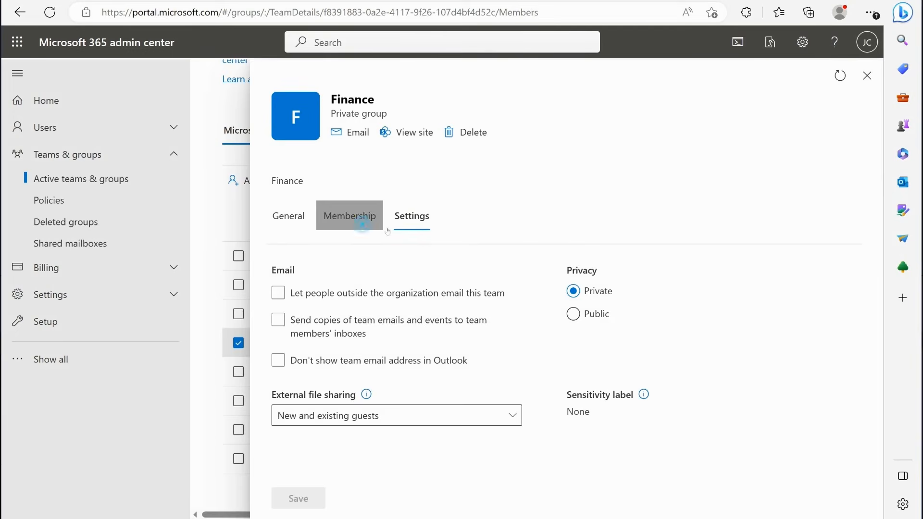
left_click(304, 218)
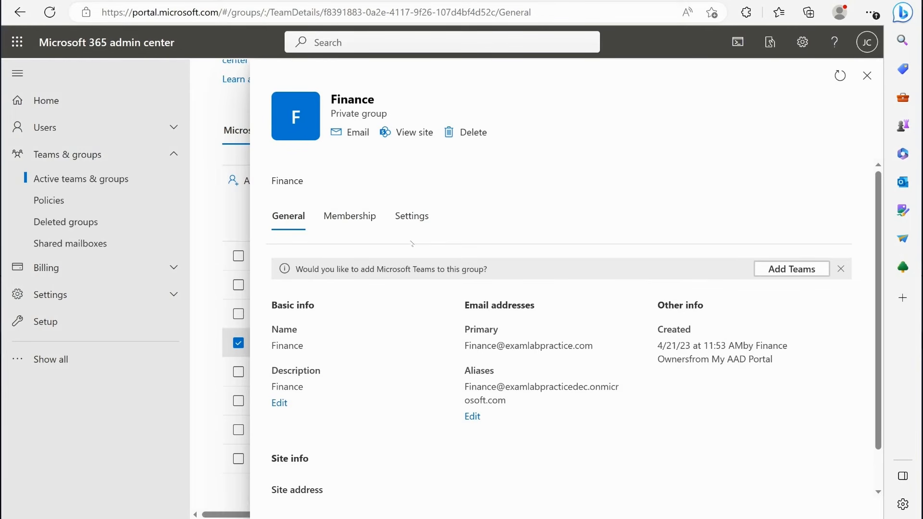
left_click(867, 75)
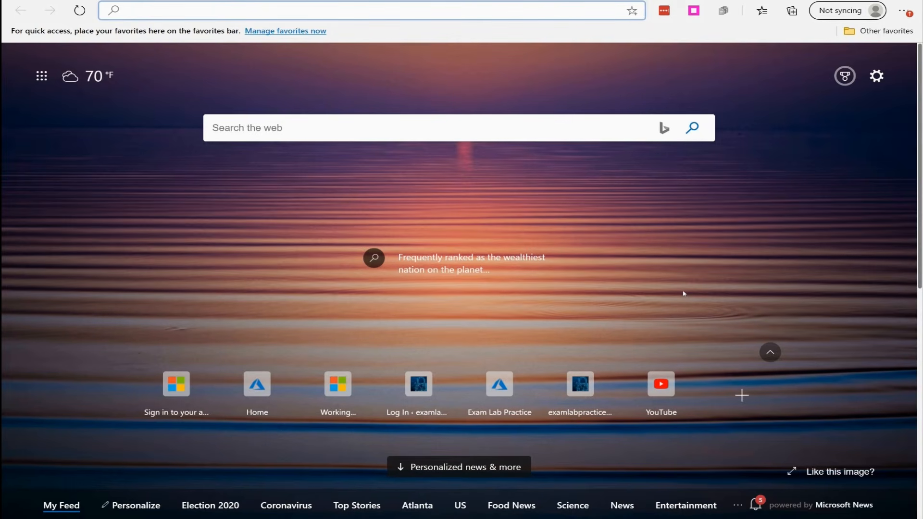
- Search the web for "microsoft 365 business" from a new browser page
type("microsfo")
key("BackSpace")
key("BackSpace")
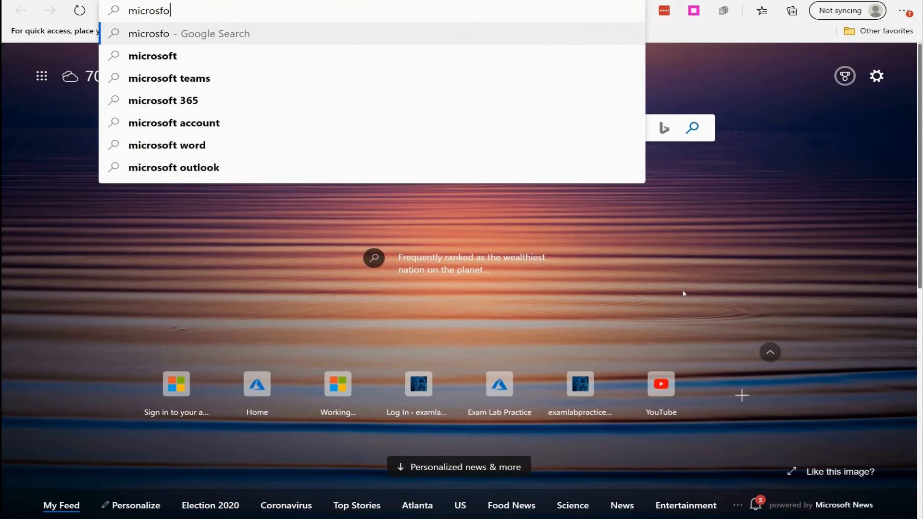
type("oft")
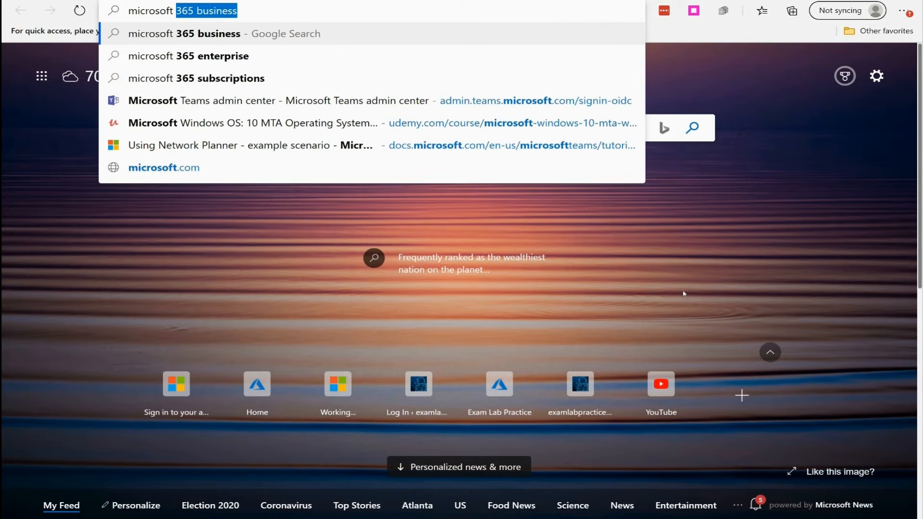
key("Return")
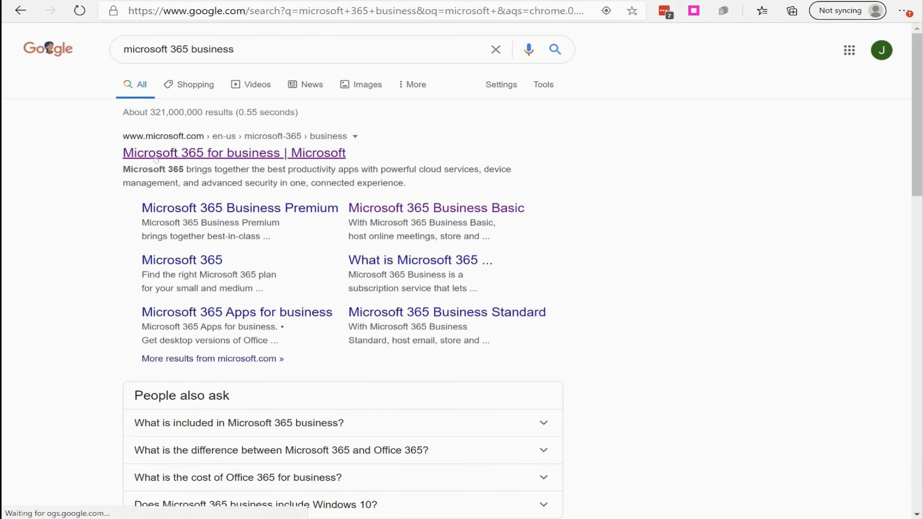
- Open Microsoft's Microsoft 365 for business page from the search results and go to its plans and pricing
left_click(180, 157)
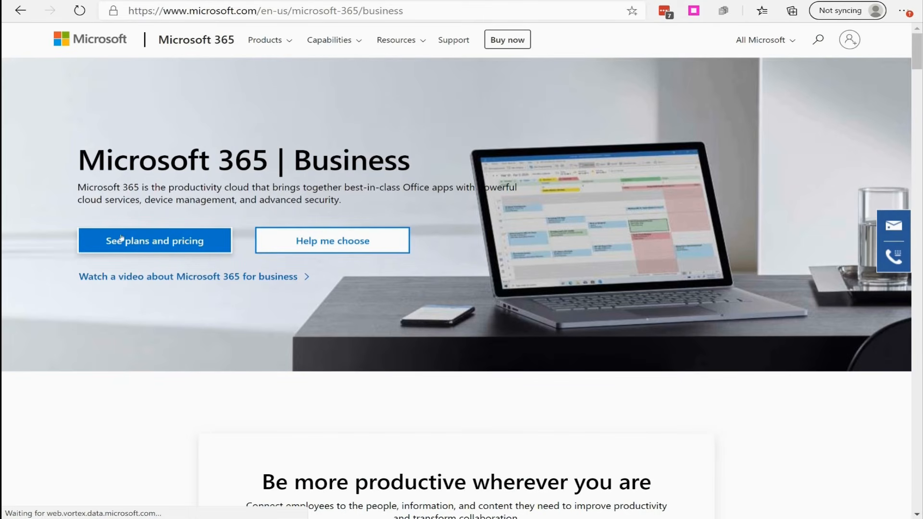
left_click(140, 243)
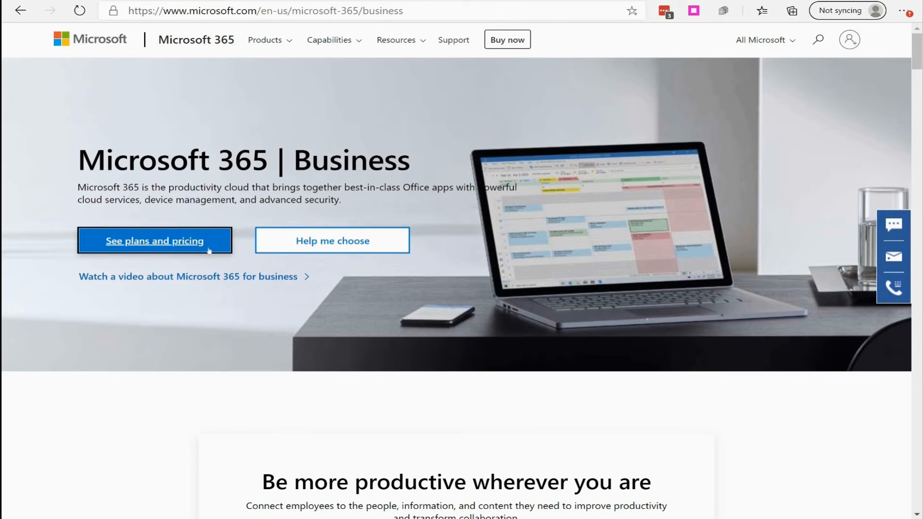
left_click(165, 243)
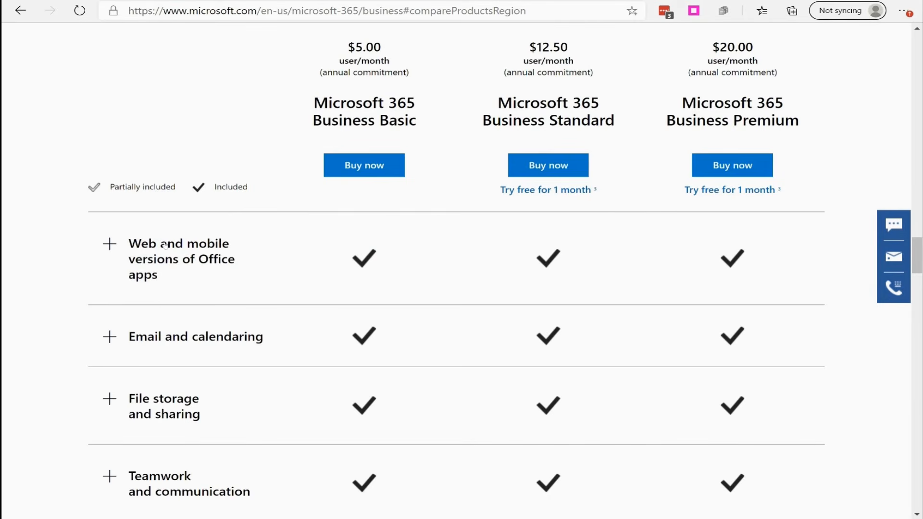
- Compare the prices and feature categories of the Microsoft 365 Business Basic, Business Standard and Business Premium plans
scroll(165, 245, "up", 10)
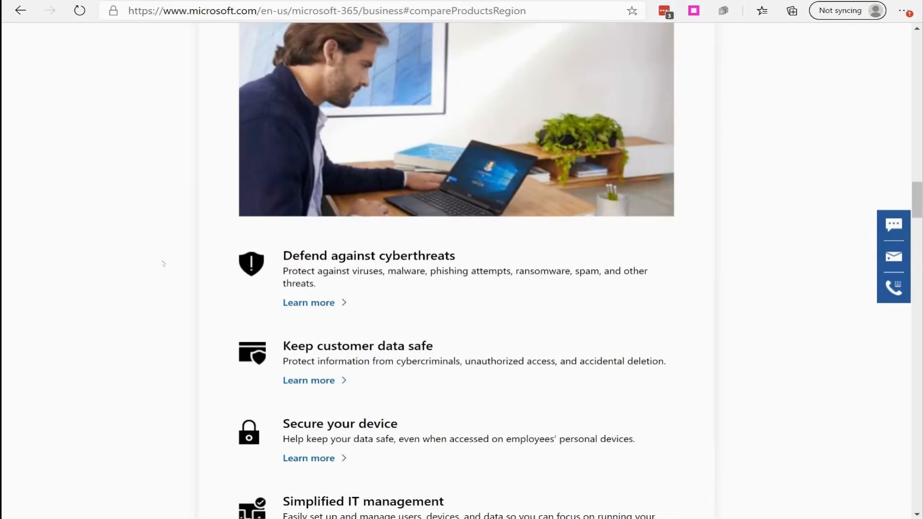
scroll(163, 263, "up", 13)
scroll(165, 265, "down", 17)
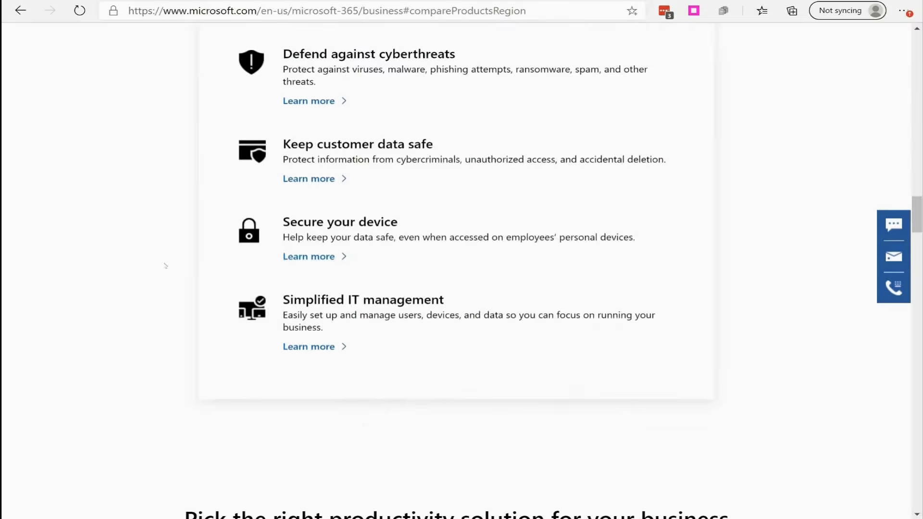
scroll(165, 266, "down", 10)
scroll(168, 266, "up", 2)
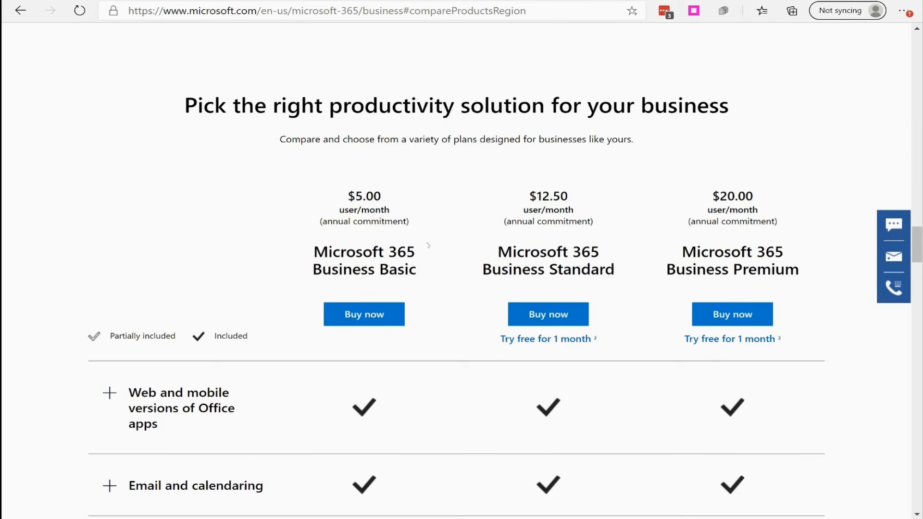
scroll(511, 161, "down", 2)
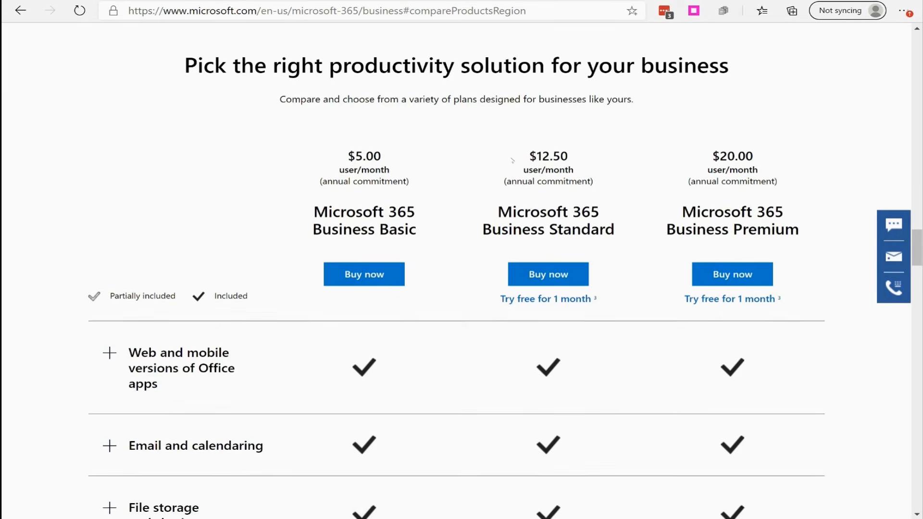
scroll(450, 161, "up", 2)
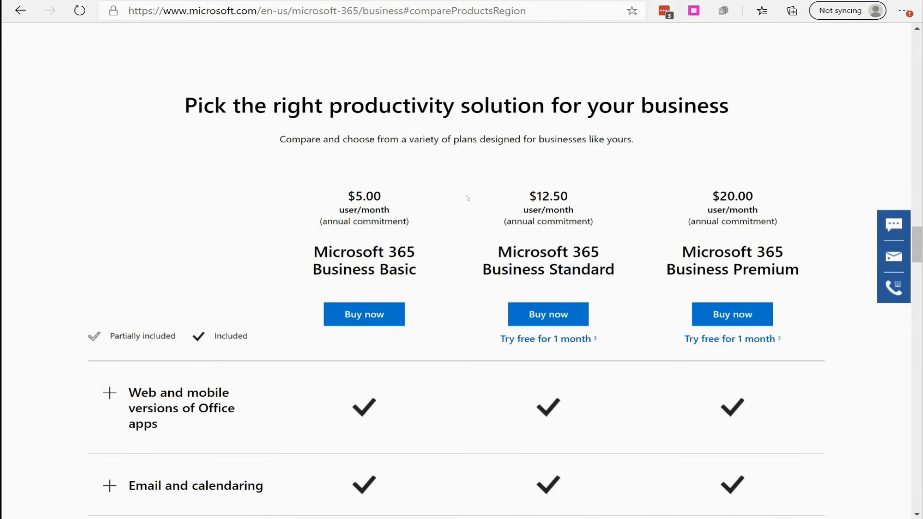
scroll(412, 195, "down", 3)
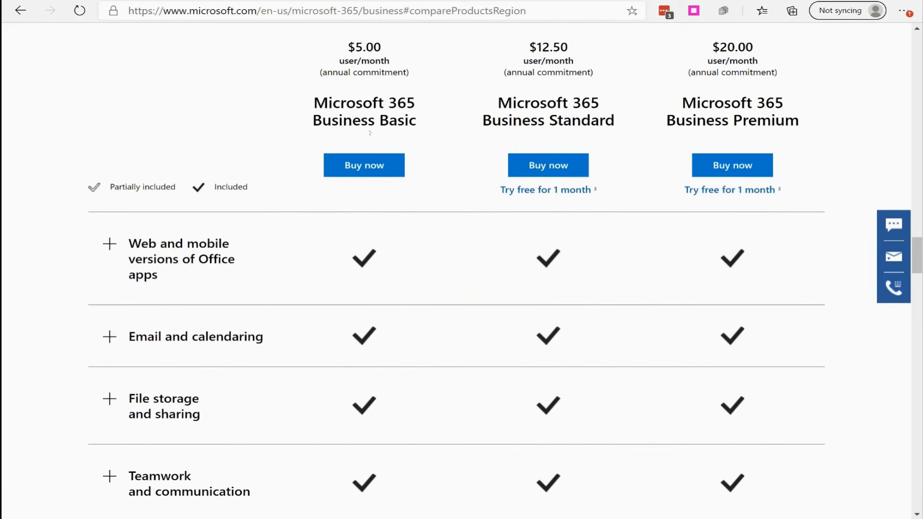
scroll(369, 136, "down", 2)
scroll(369, 137, "down", 2)
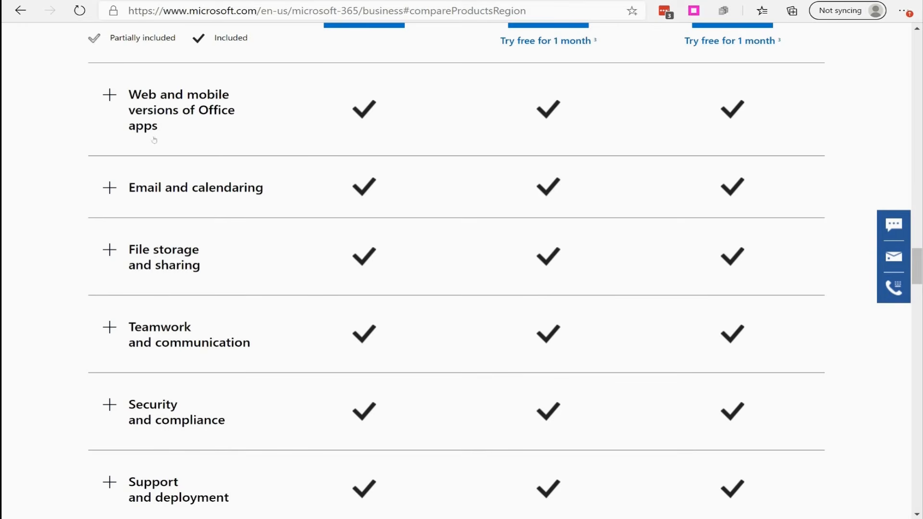
- Expand the web and mobile versions of Office apps category, examine its features per plan, and collapse it again
left_click(113, 100)
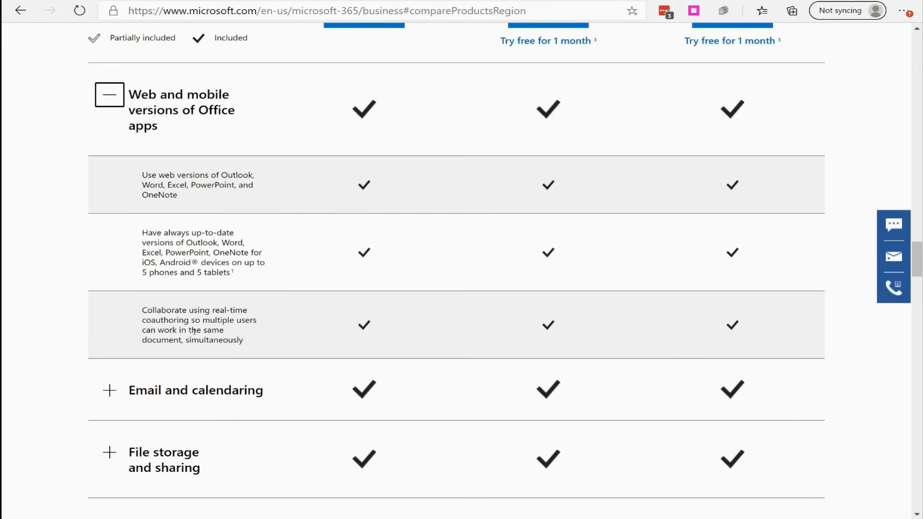
scroll(193, 330, "down", 2)
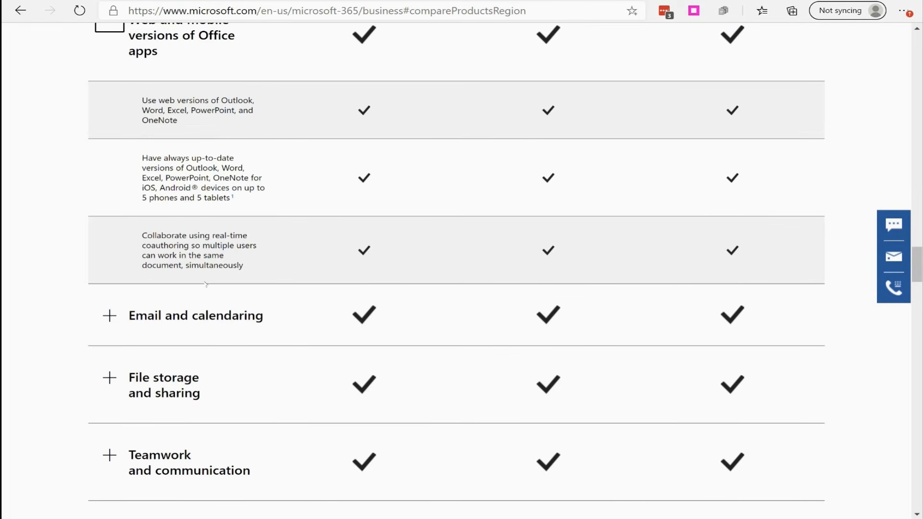
scroll(306, 196, "up", 4)
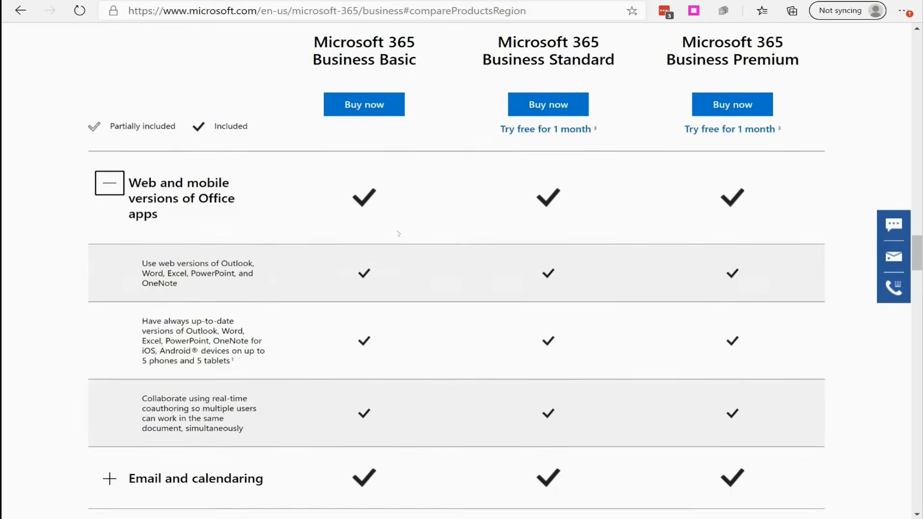
scroll(480, 135, "down", 2)
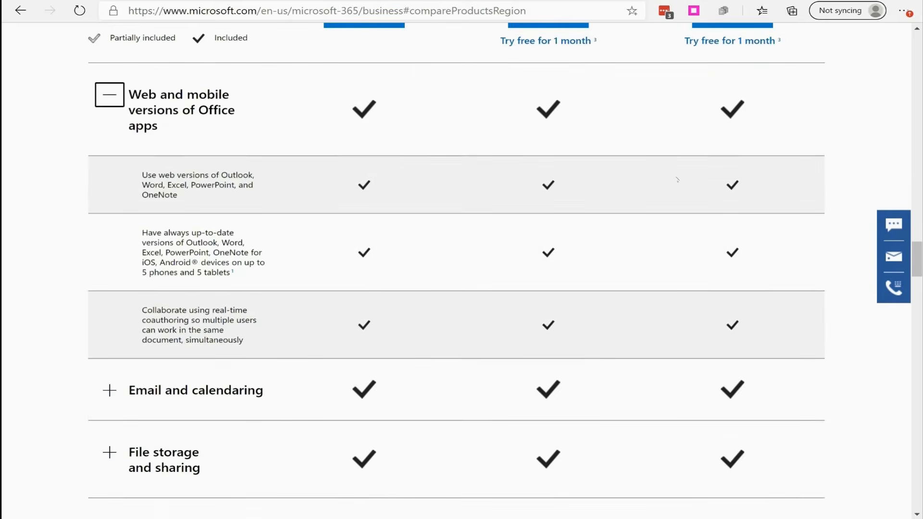
left_click(110, 95)
- Expand the Email and calendaring category in the plan comparison and examine its features for each plan
scroll(115, 139, "down", 2)
left_click(109, 121)
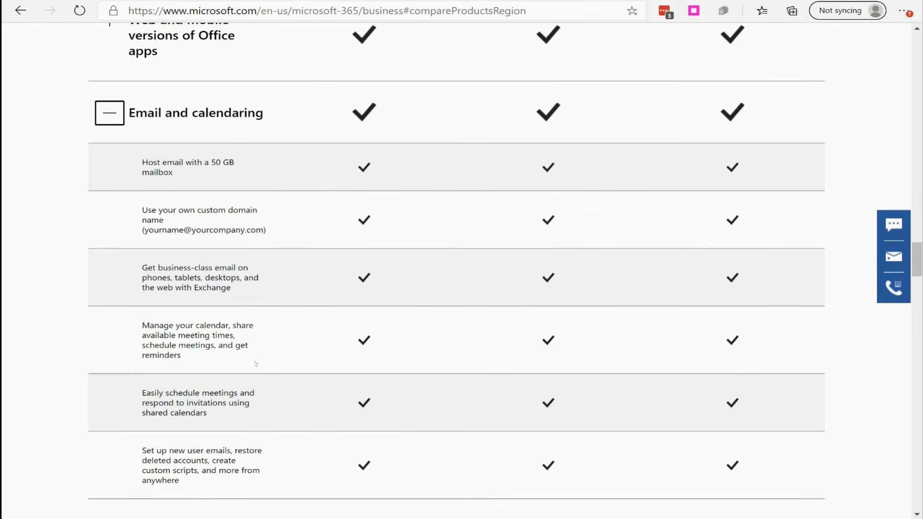
scroll(236, 337, "down", 3)
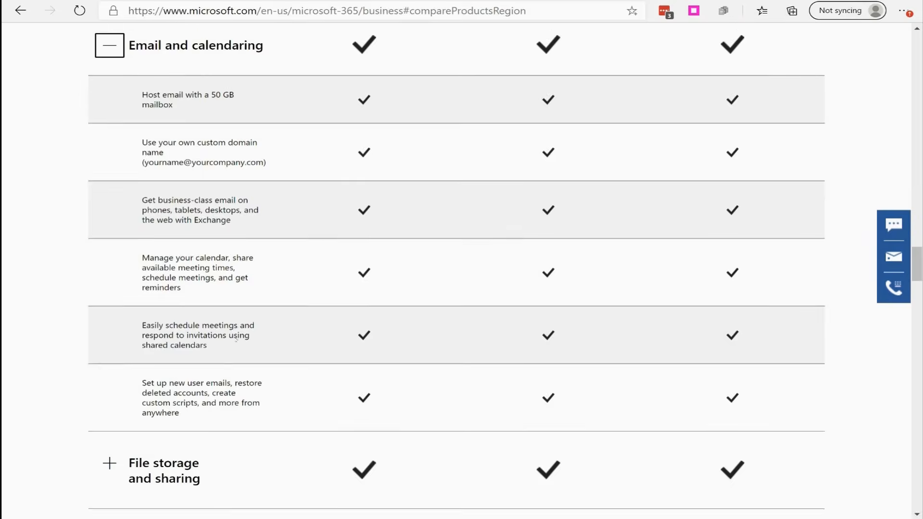
- Highlight the 50 GB mailbox feature under Email and calendaring, and collapse that category in the plan comparison
scroll(165, 303, "up", 5)
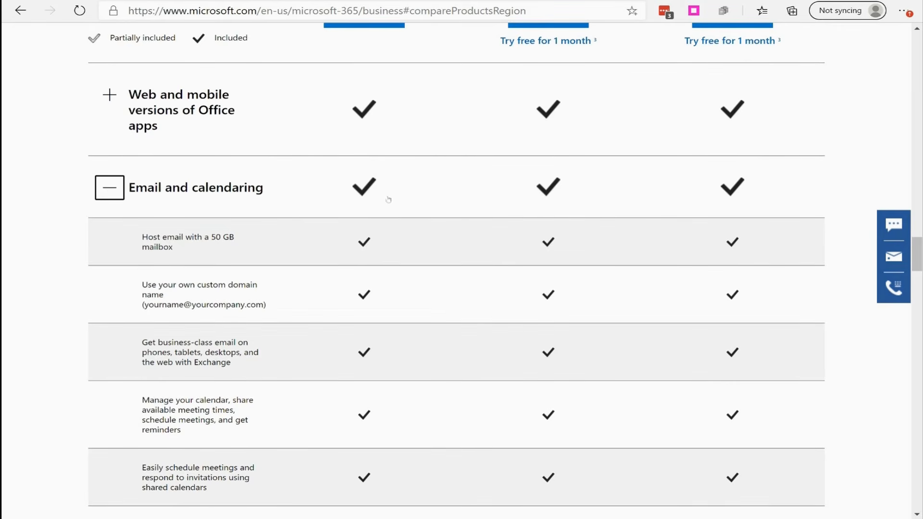
left_click(109, 183)
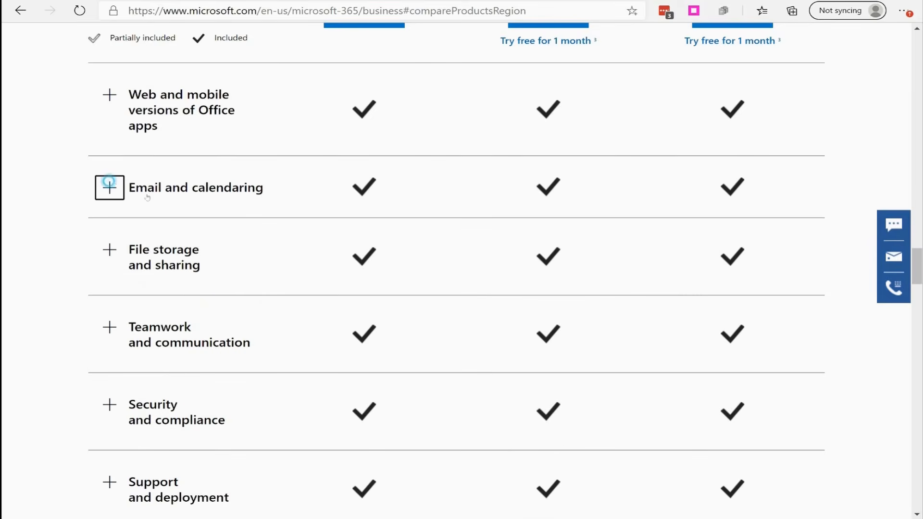
left_click(108, 197)
left_click_drag(177, 247, 146, 236)
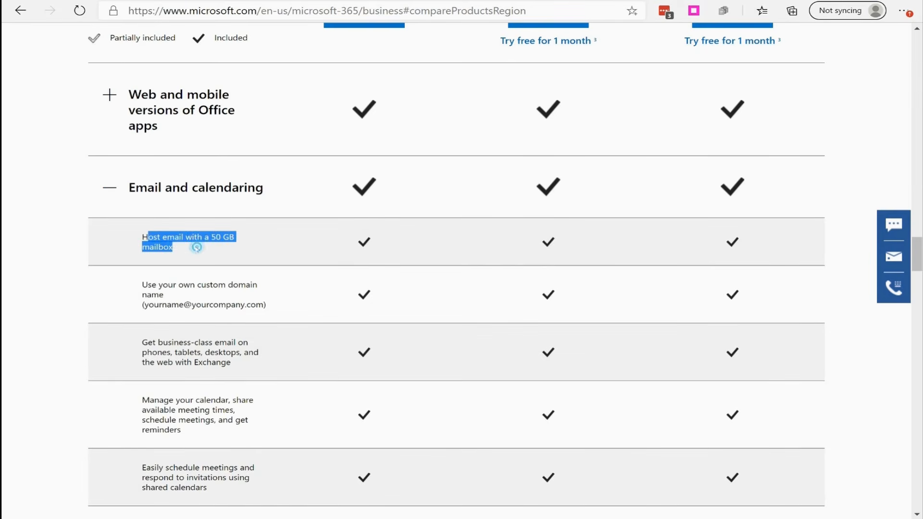
left_click(109, 189)
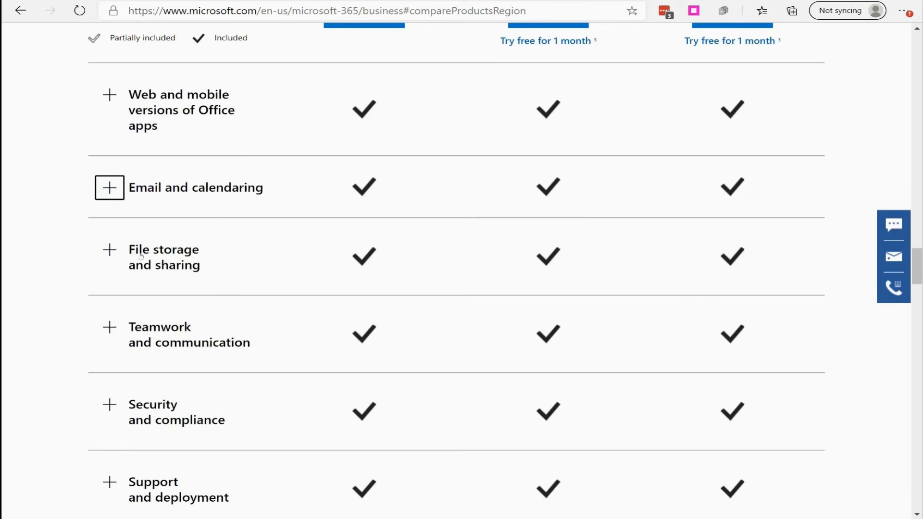
- Expand the File storage and sharing category, examine its features for each plan, and collapse it again
left_click(109, 249)
scroll(310, 292, "down", 3)
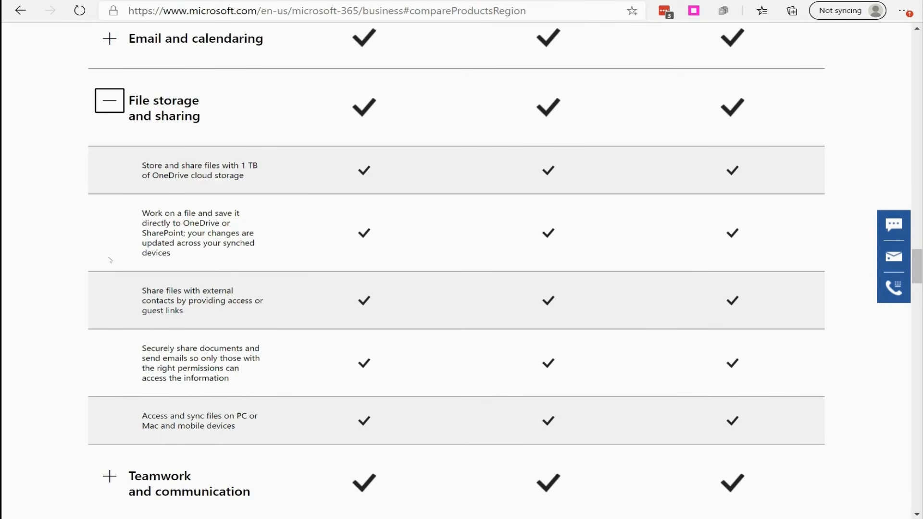
scroll(147, 268, "down", 3)
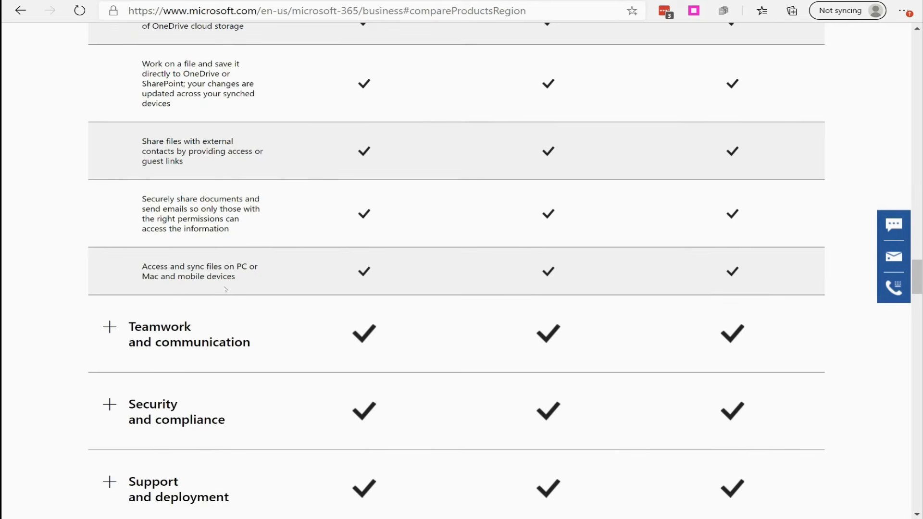
scroll(214, 274, "up", 6)
left_click(110, 245)
scroll(124, 301, "down", 2)
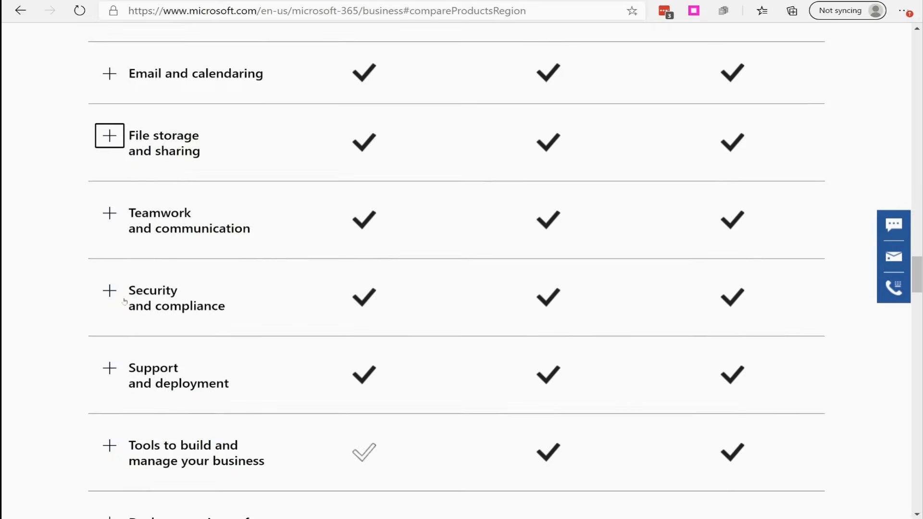
- Expand the Teamwork and communication category, examine its Teams and SharePoint features per plan, and collapse it again
scroll(125, 301, "down", 2)
left_click(110, 103)
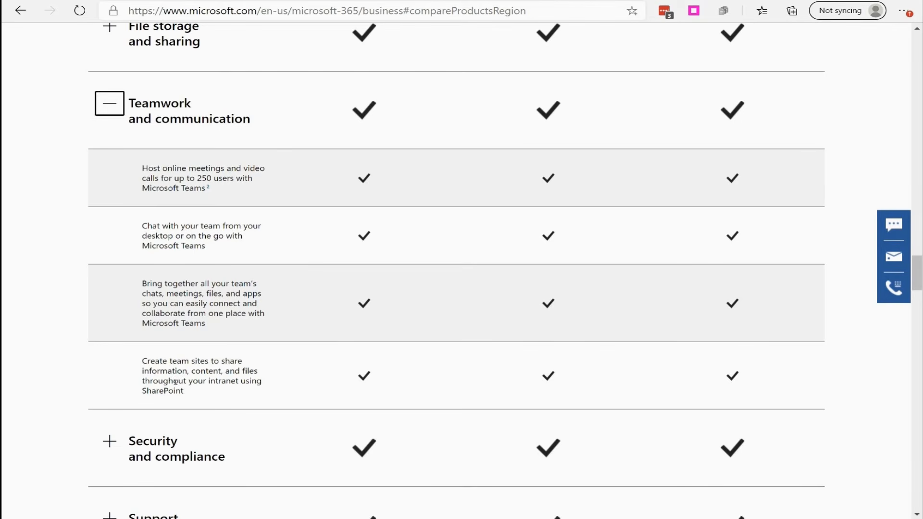
left_click(109, 104)
- Examine the Security and compliance features for each plan, collapse that category, and expand Support and deployment
left_click(109, 178)
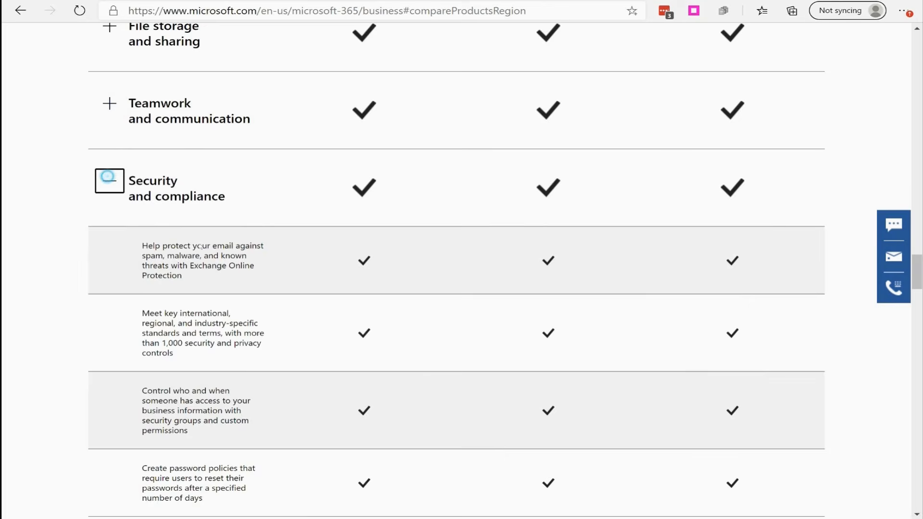
scroll(202, 307, "down", 3)
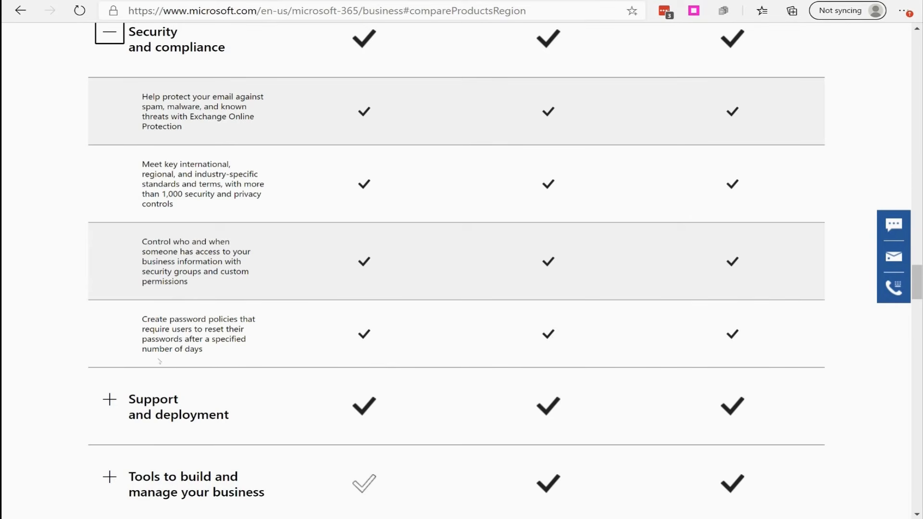
scroll(144, 240, "up", 2)
left_click(109, 108)
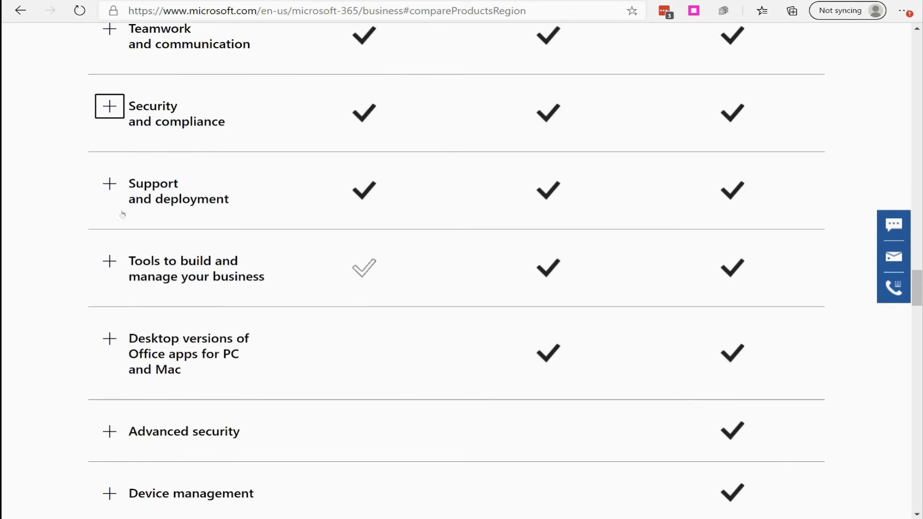
left_click(110, 184)
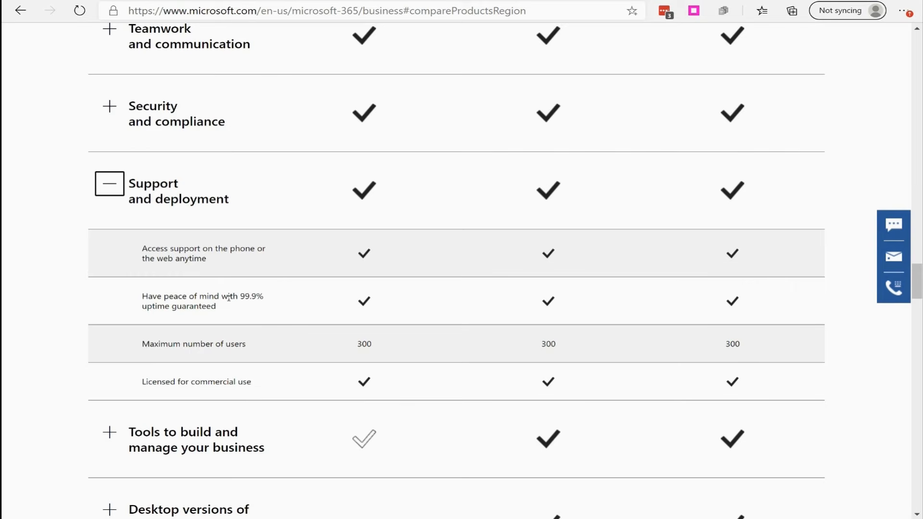
- Search the web for "high availability" in a new browser tab and open the Wikipedia article from the results
key("ctrl+t")
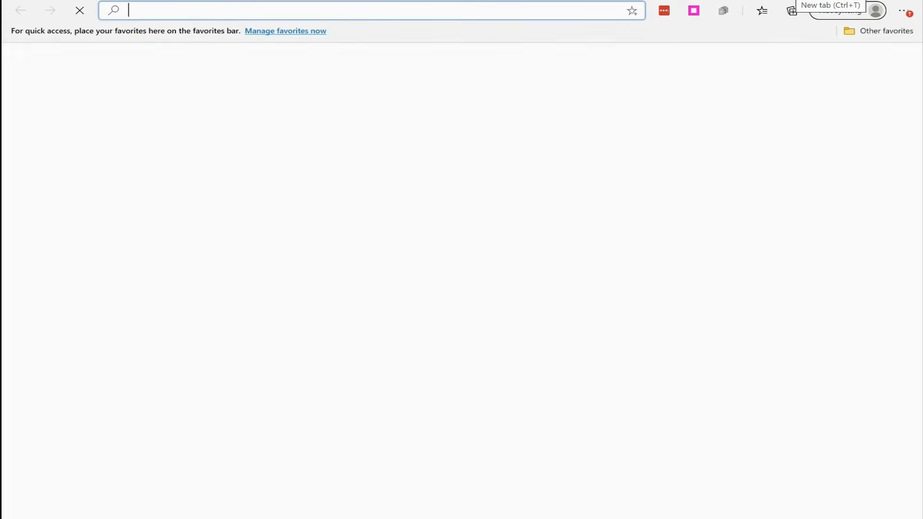
type("high availability")
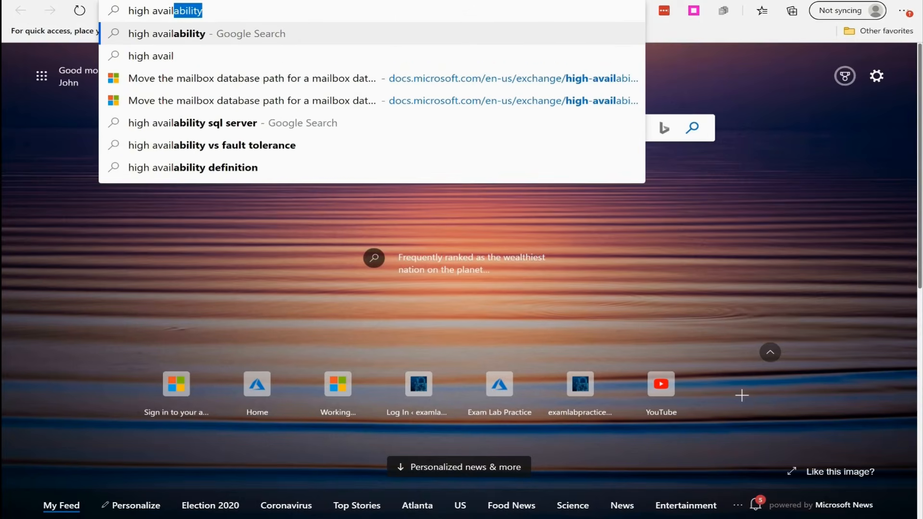
key("Return")
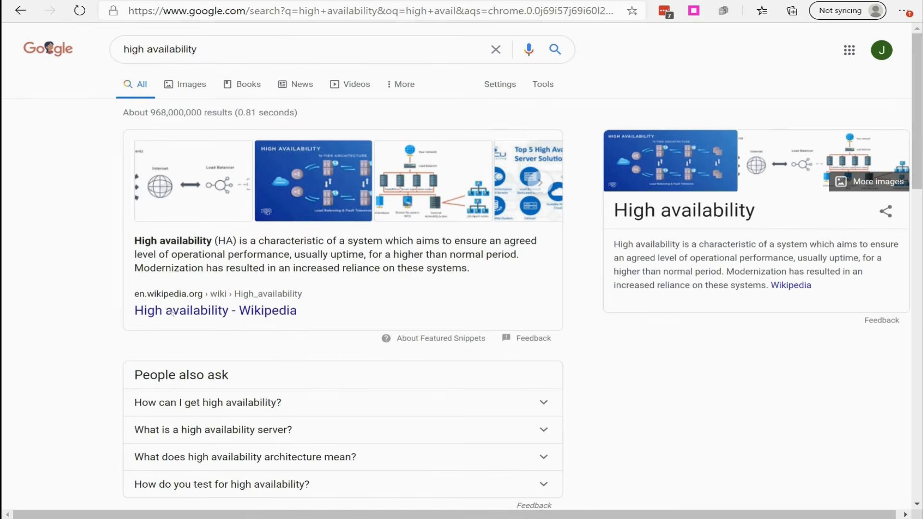
left_click(188, 313)
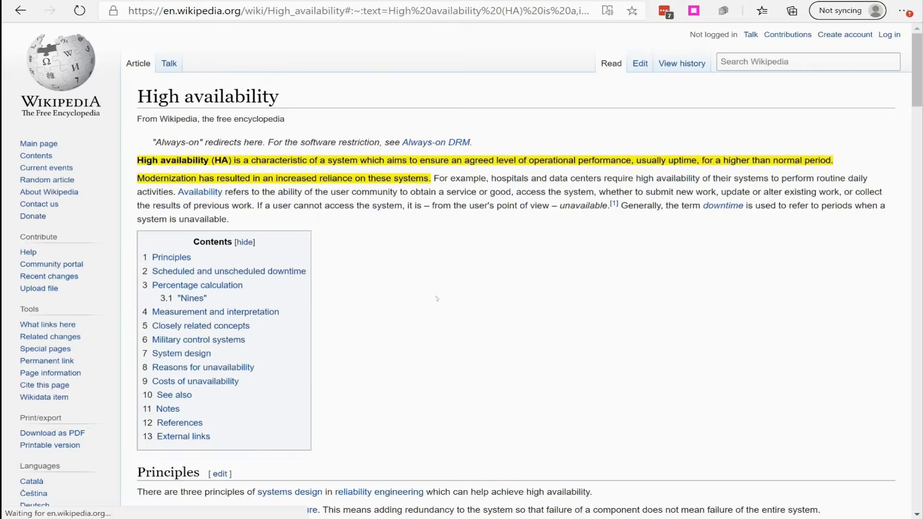
- Find the availability percentage table in the article and highlight the 99.9% ("three nines") row with its downtime values
scroll(437, 299, "down", 15)
scroll(314, 231, "down", 7)
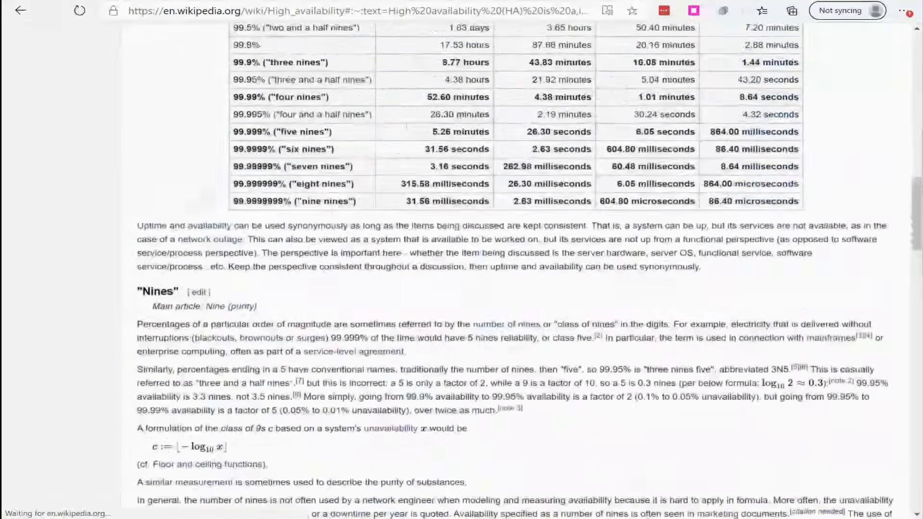
scroll(314, 231, "up", 3)
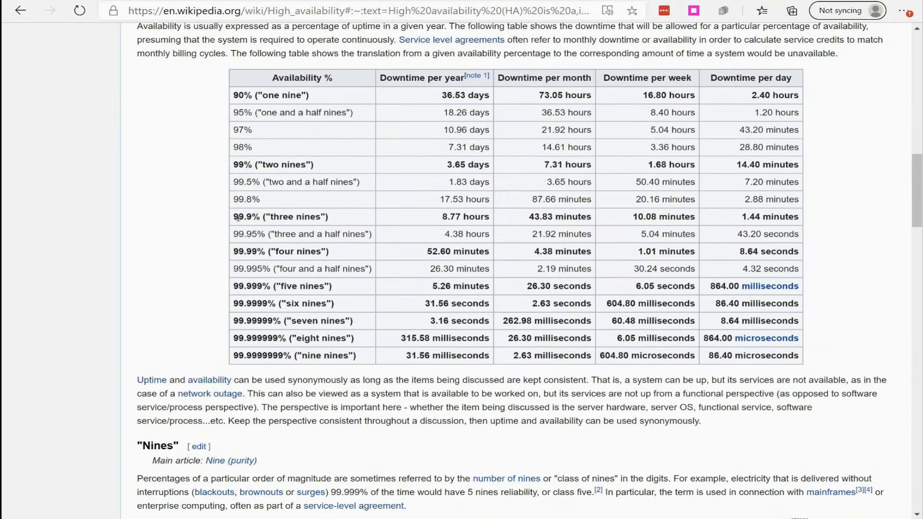
left_click_drag(234, 216, 800, 221)
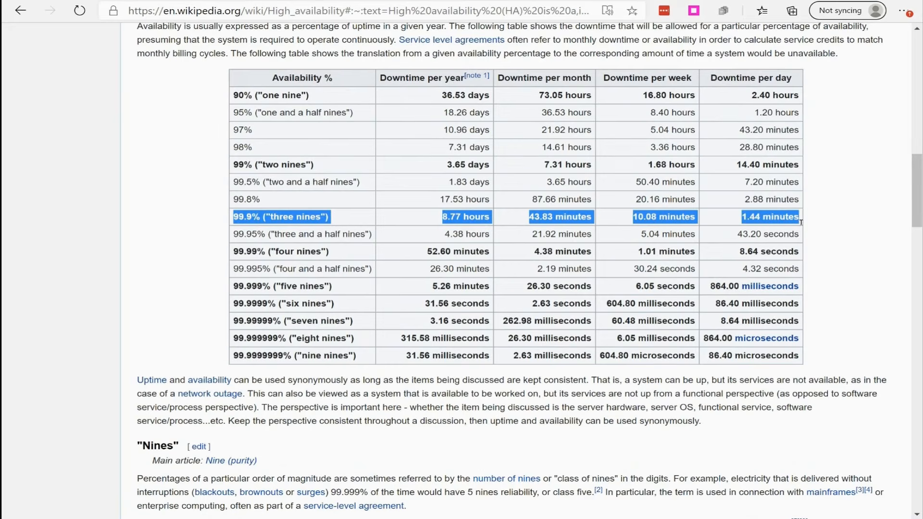
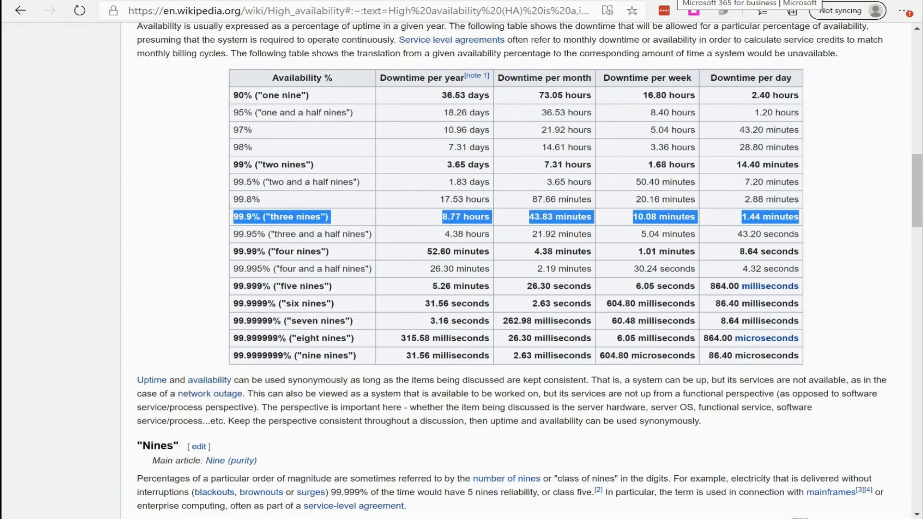
- Return to the Microsoft 365 for business page and highlight the Maximum number of users row under Support and deployment
left_click(676, 0)
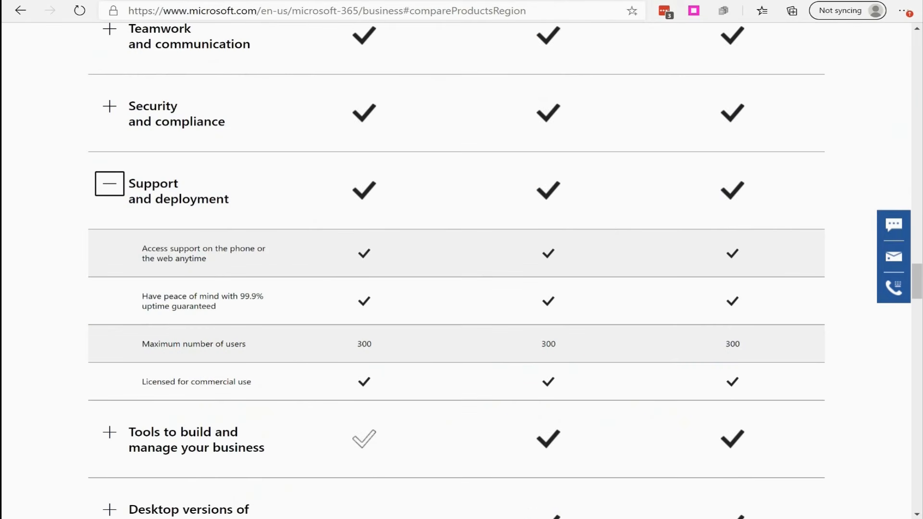
scroll(604, 231, "down", 1)
scroll(599, 233, "down", 1)
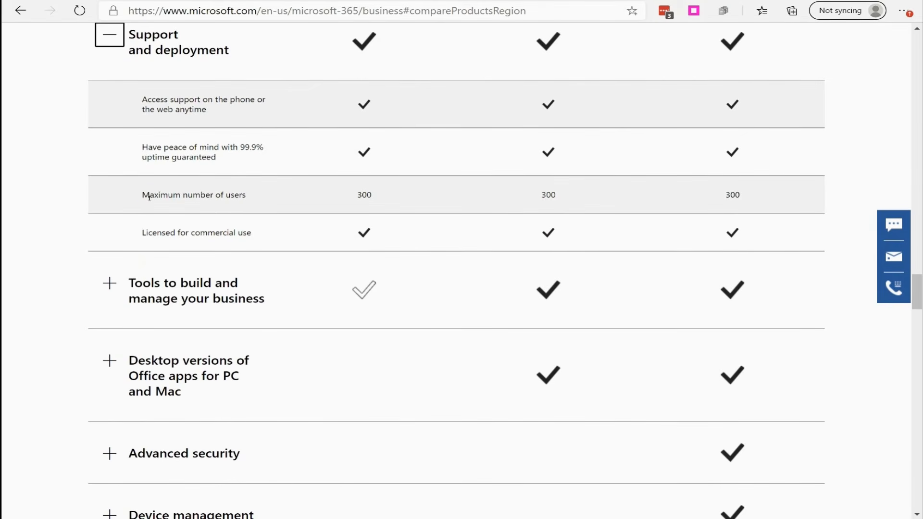
left_click_drag(148, 196, 761, 202)
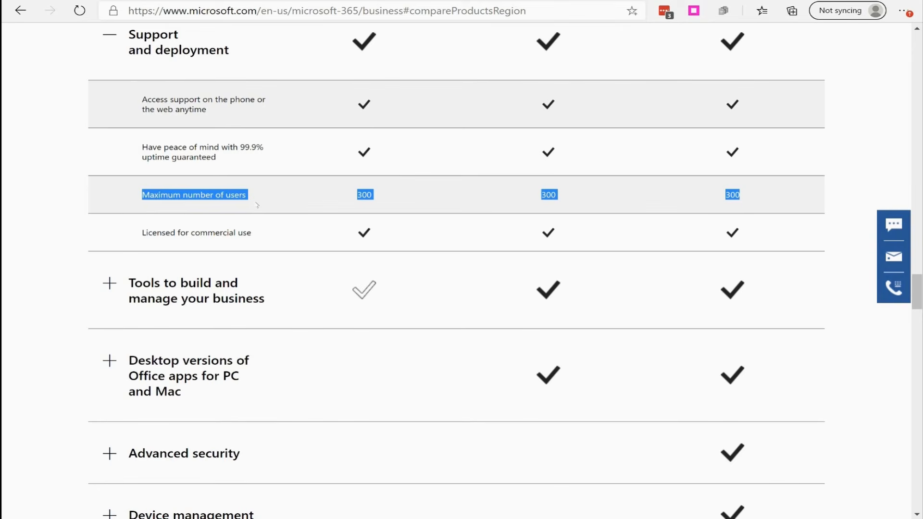
- Expand Tools to build and manage your business, compare its features against the three plans, and collapse it again
scroll(259, 208, "down", 1)
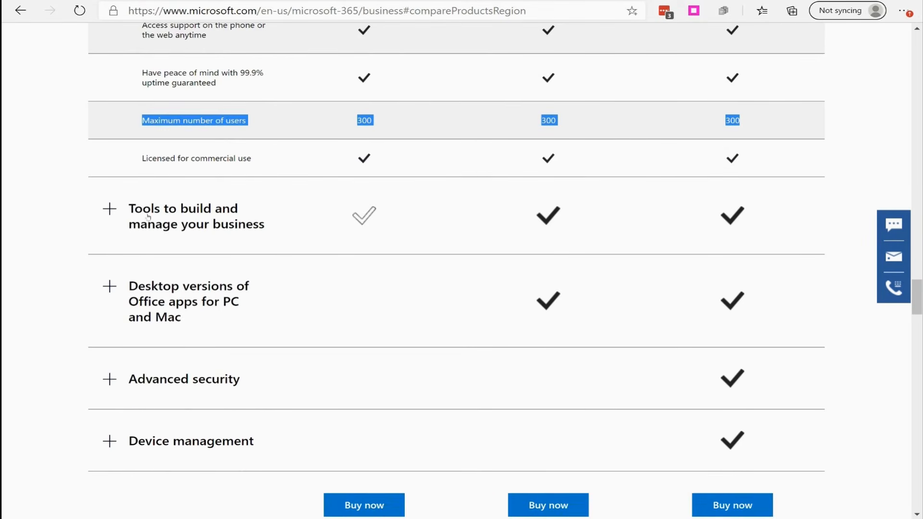
left_click(110, 210)
scroll(309, 268, "down", 2)
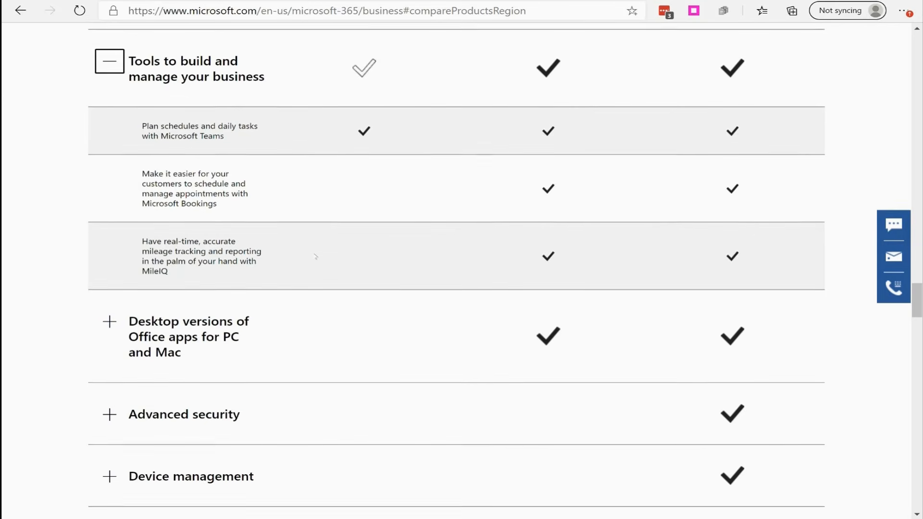
scroll(278, 245, "up", 10)
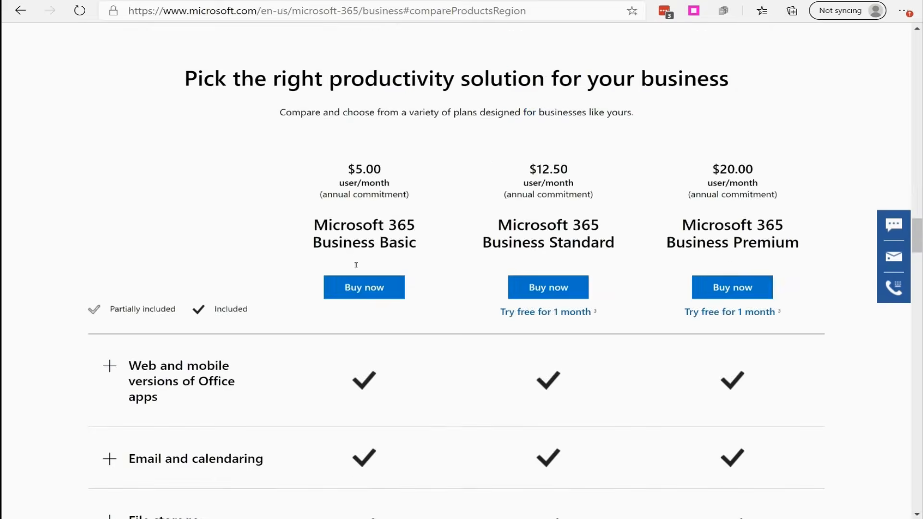
scroll(356, 263, "down", 2)
scroll(385, 235, "down", 10)
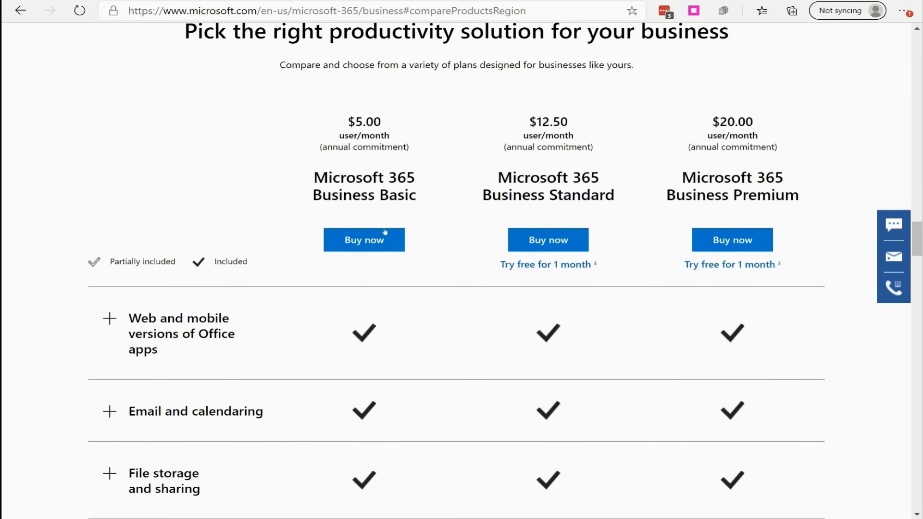
scroll(385, 236, "up", 2)
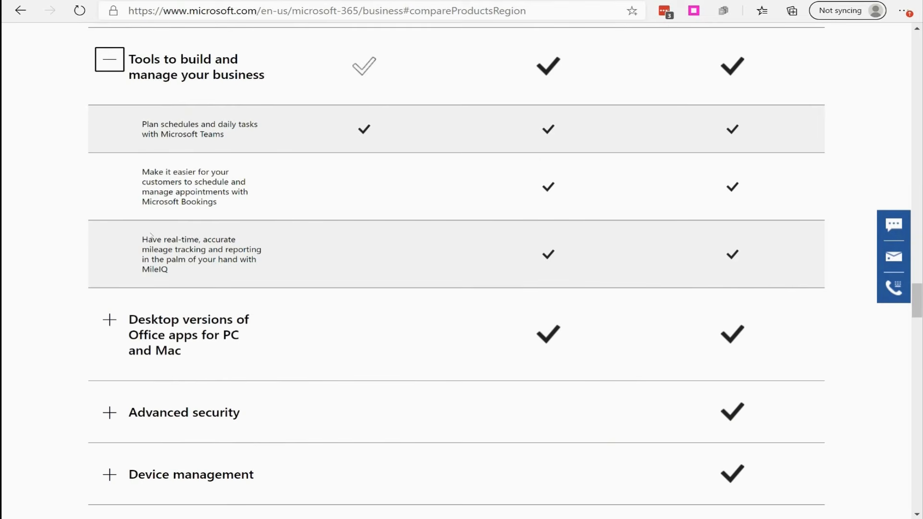
scroll(486, 258, "up", 10)
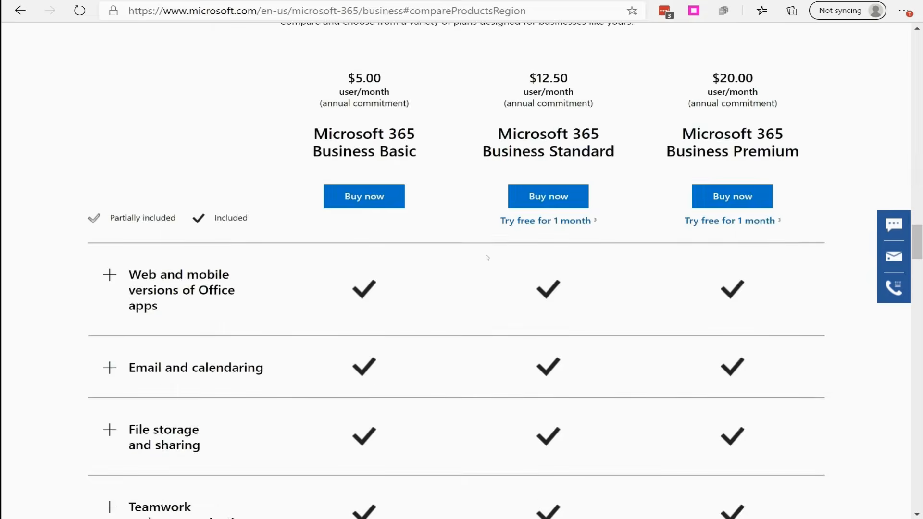
scroll(504, 260, "down", 10)
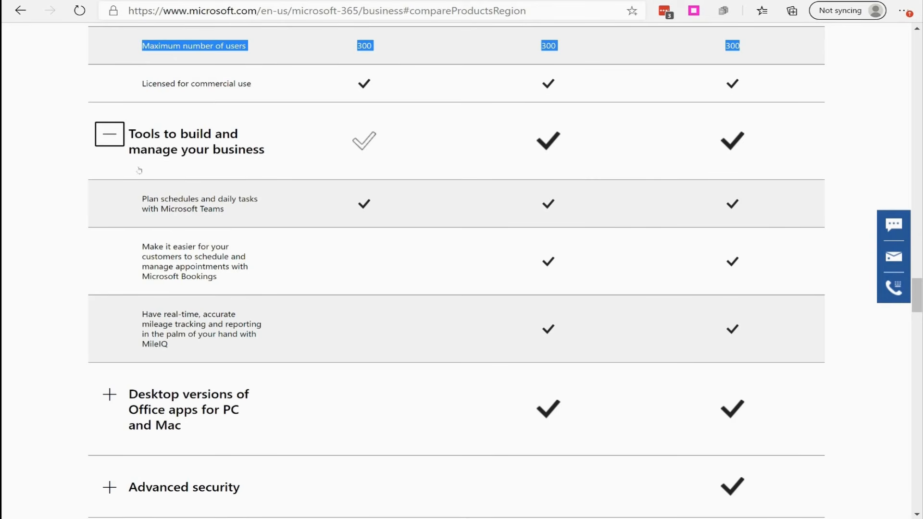
left_click(108, 133)
- Expand Desktop versions of Office apps for PC and Mac and check which plans include its features
left_click(108, 214)
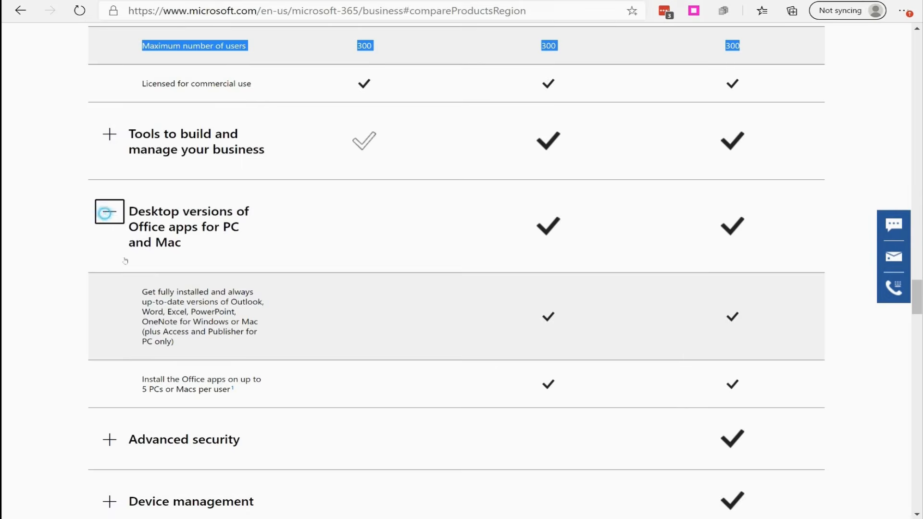
scroll(144, 193, "down", 3)
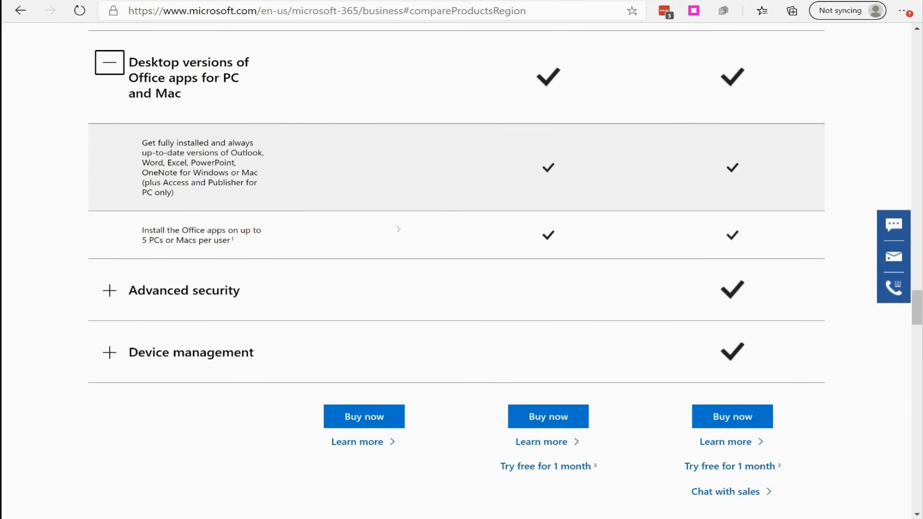
scroll(399, 224, "up", 20)
scroll(392, 245, "down", 15)
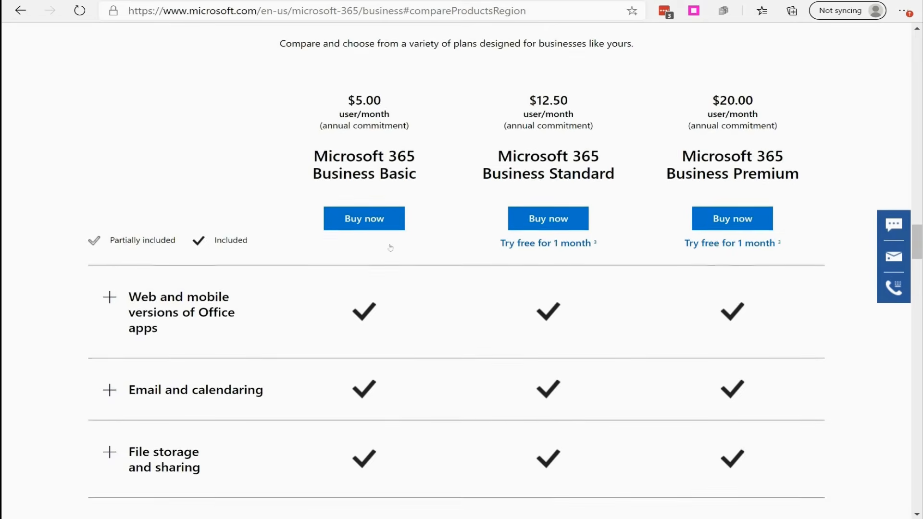
scroll(483, 239, "up", 10)
scroll(483, 239, "up", 4)
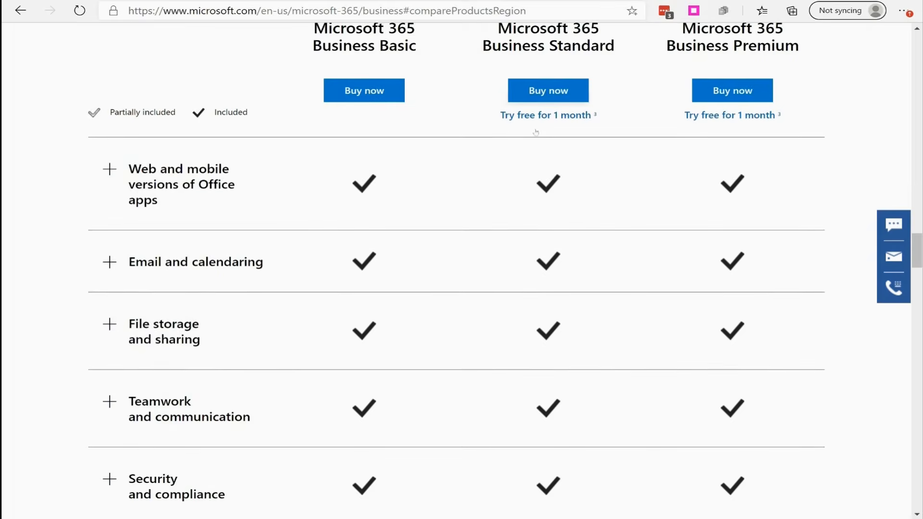
scroll(587, 222, "down", 15)
scroll(582, 225, "down", 7)
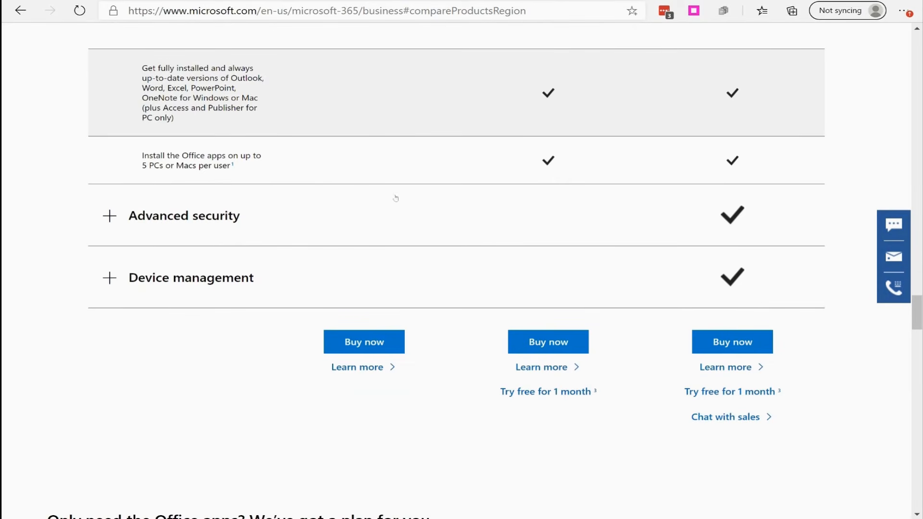
- Check which plan includes Advanced security, expand that category, and examine its features through Exchange Online Archiving
scroll(305, 218, "up", 2)
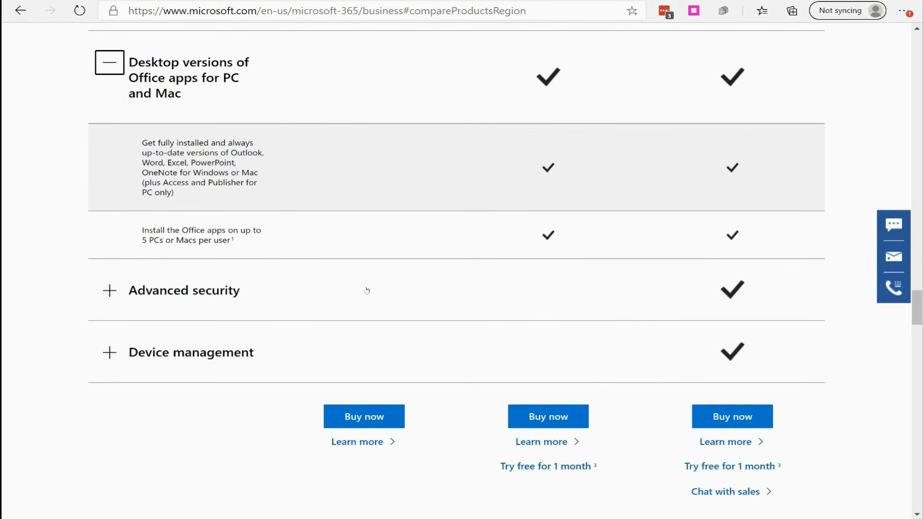
scroll(531, 233, "up", 15)
scroll(538, 237, "up", 8)
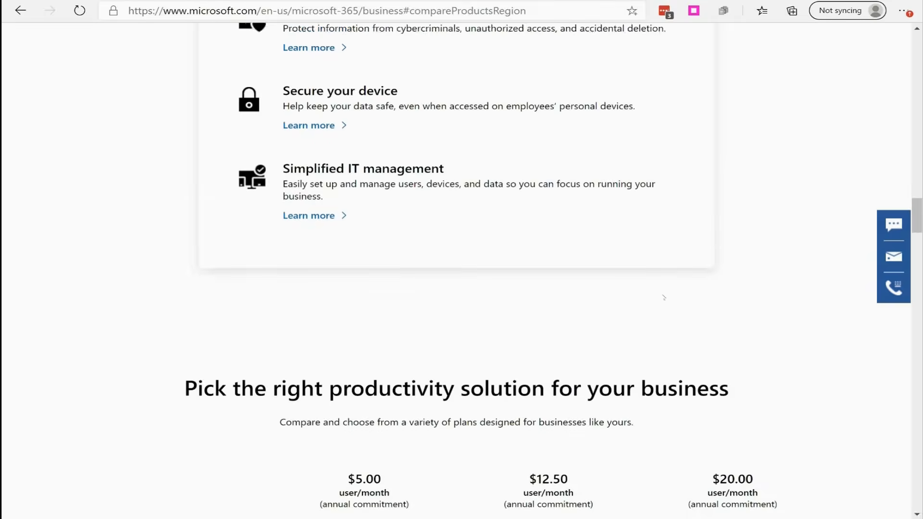
scroll(664, 294, "down", 7)
scroll(735, 240, "down", 15)
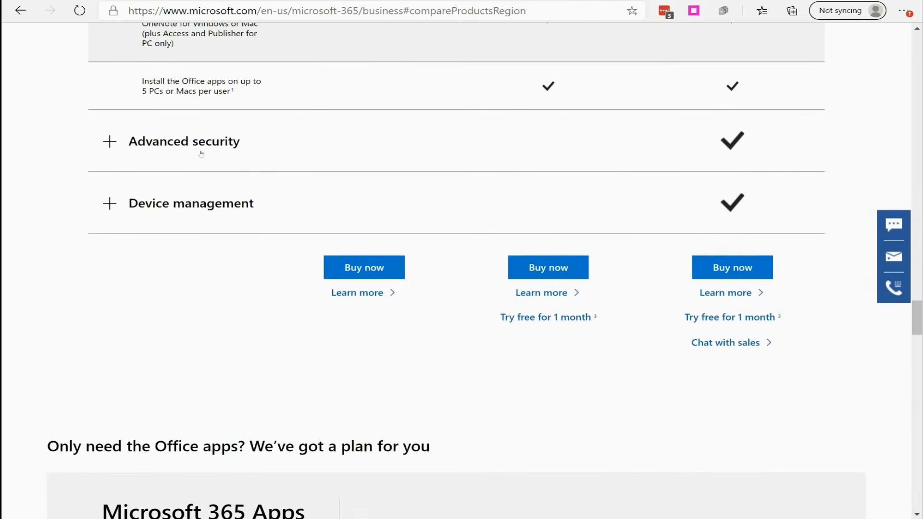
left_click(202, 154)
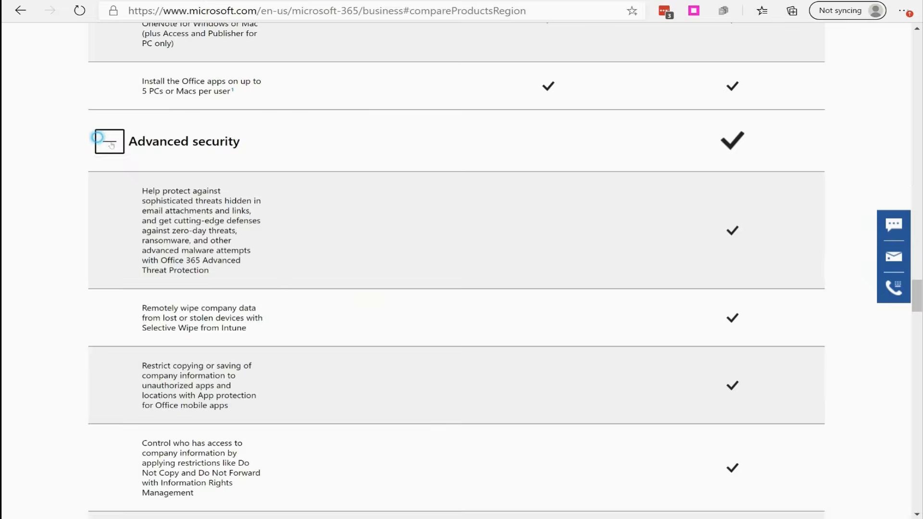
scroll(393, 222, "down", 2)
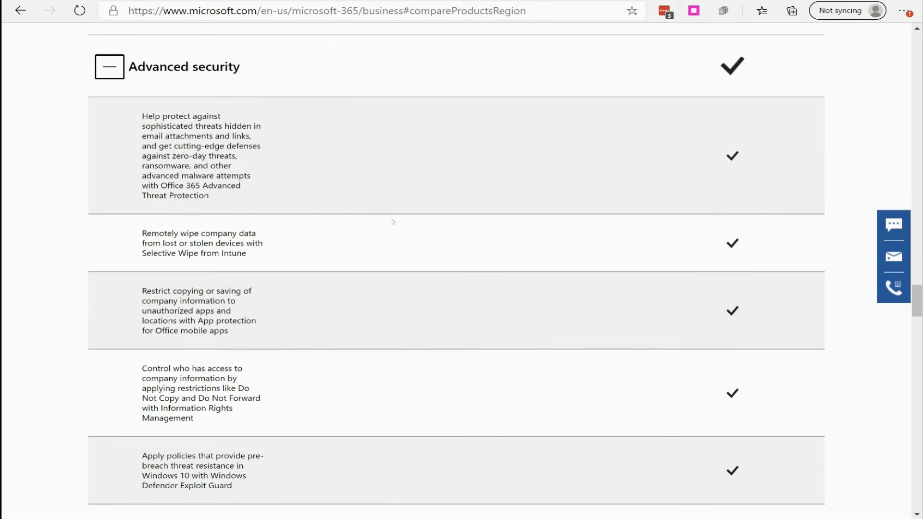
scroll(393, 222, "down", 2)
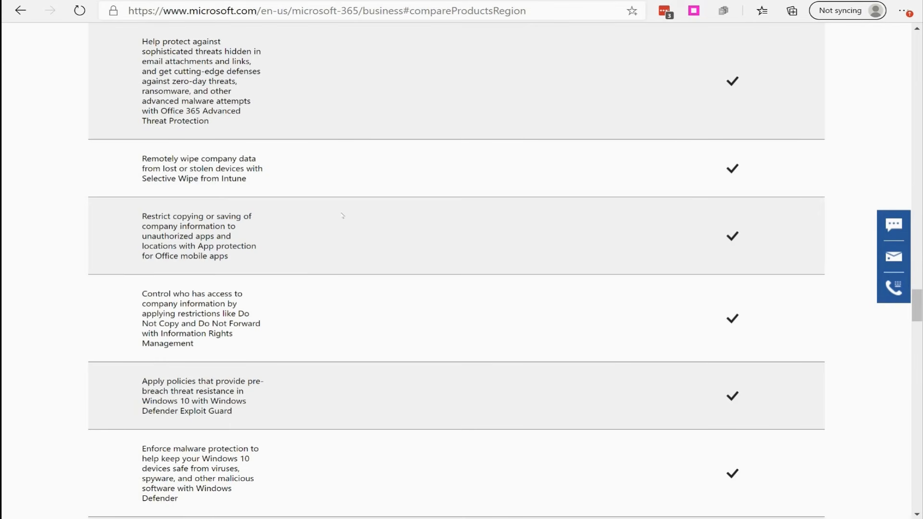
scroll(348, 244, "down", 2)
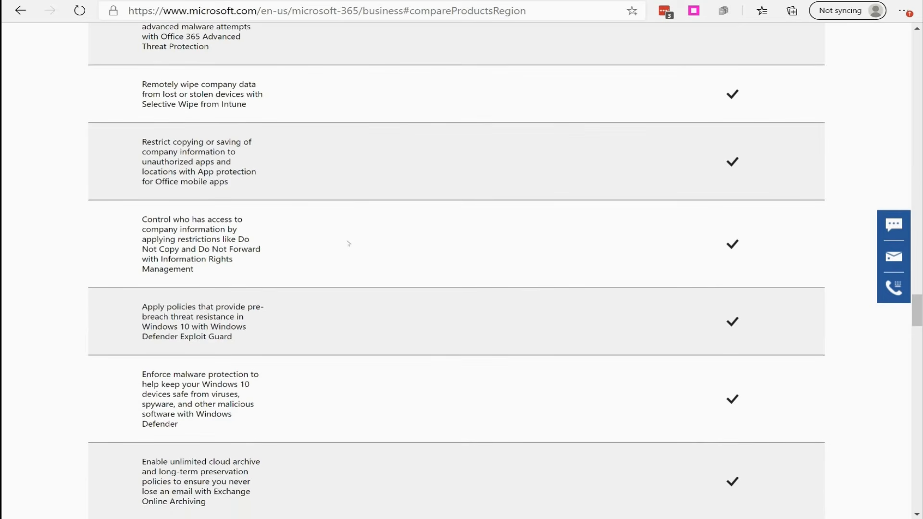
scroll(353, 250, "down", 2)
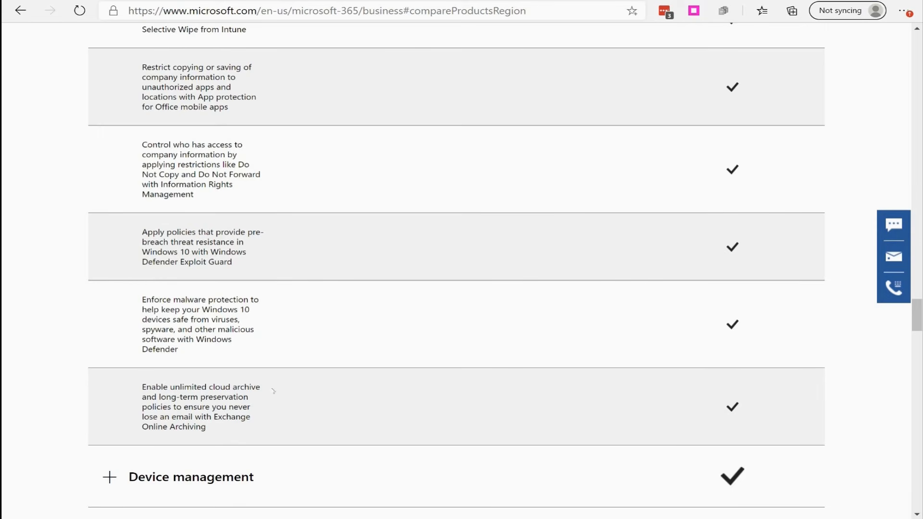
scroll(273, 390, "down", 2)
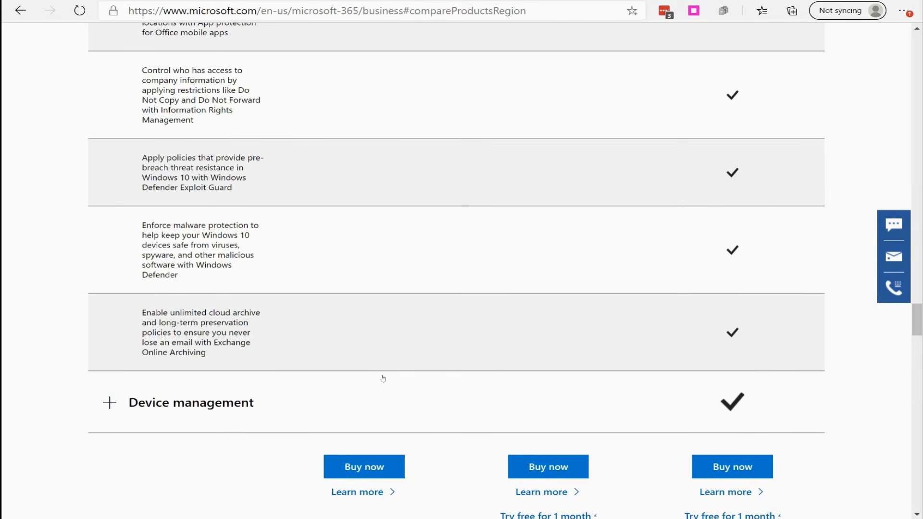
scroll(383, 378, "down", 5)
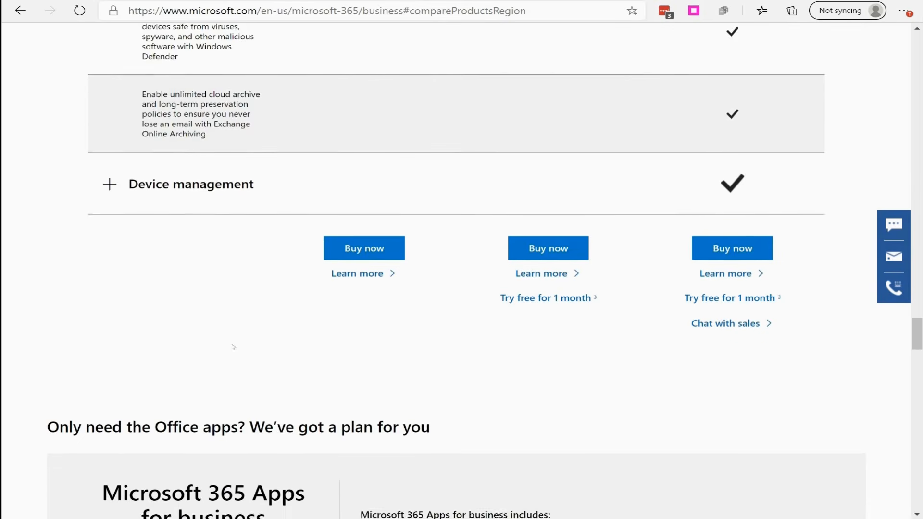
- Expand the Device management category and examine its Windows 10 and mobile device features
left_click(107, 182)
scroll(225, 372, "down", 2)
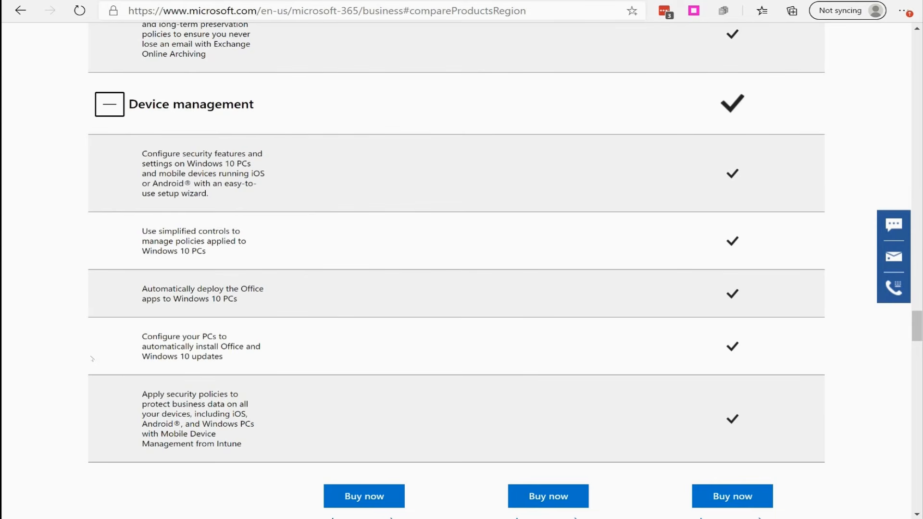
scroll(92, 358, "down", 1)
scroll(211, 285, "down", 1)
scroll(203, 297, "up", 3)
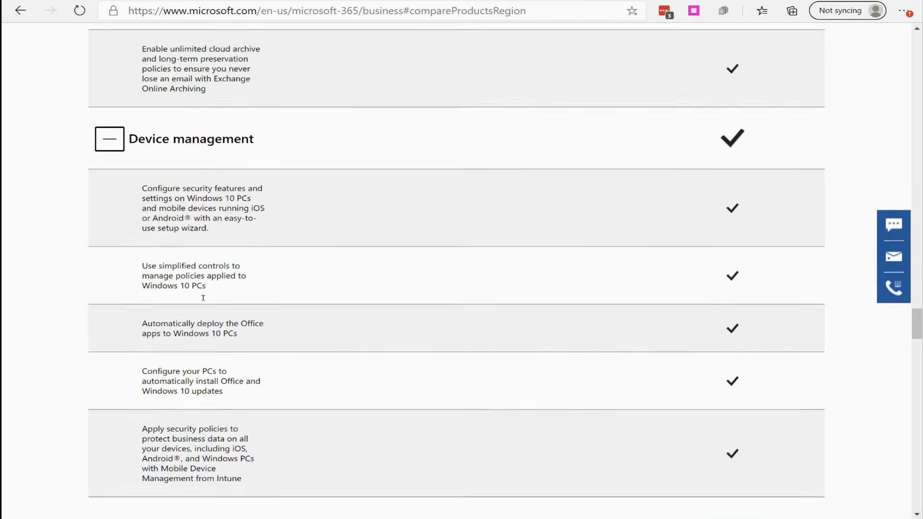
- Review the whole plan comparison again, from the monthly prices per user down to the Device management features
scroll(203, 297, "up", 15)
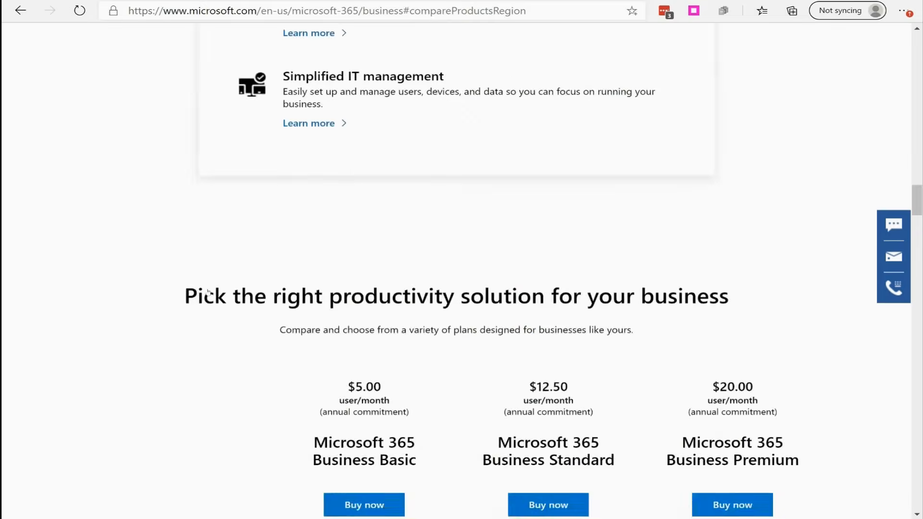
scroll(207, 290, "up", 8)
scroll(342, 200, "down", 13)
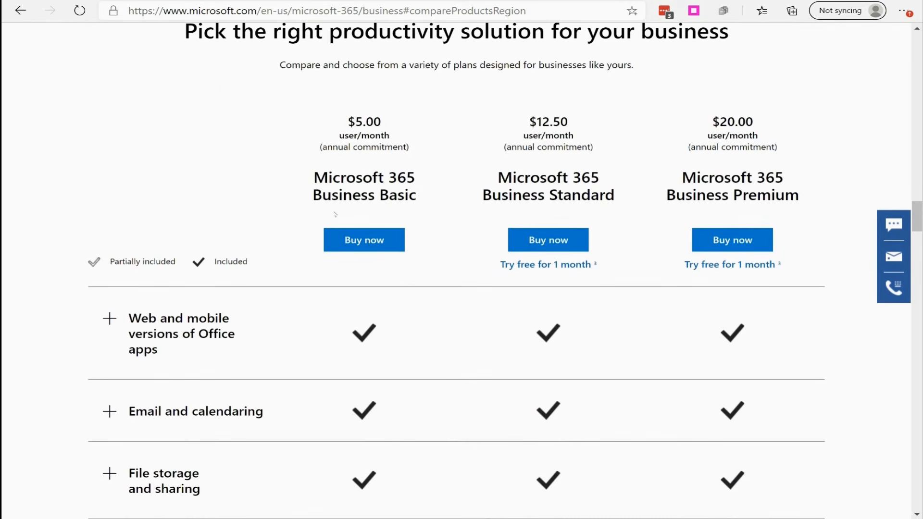
scroll(224, 201, "down", 6)
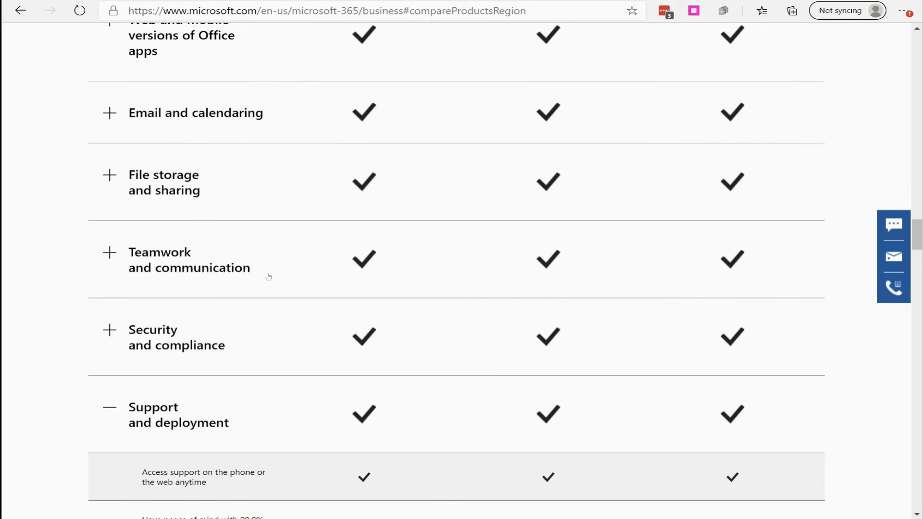
scroll(267, 275, "down", 20)
scroll(267, 282, "down", 5)
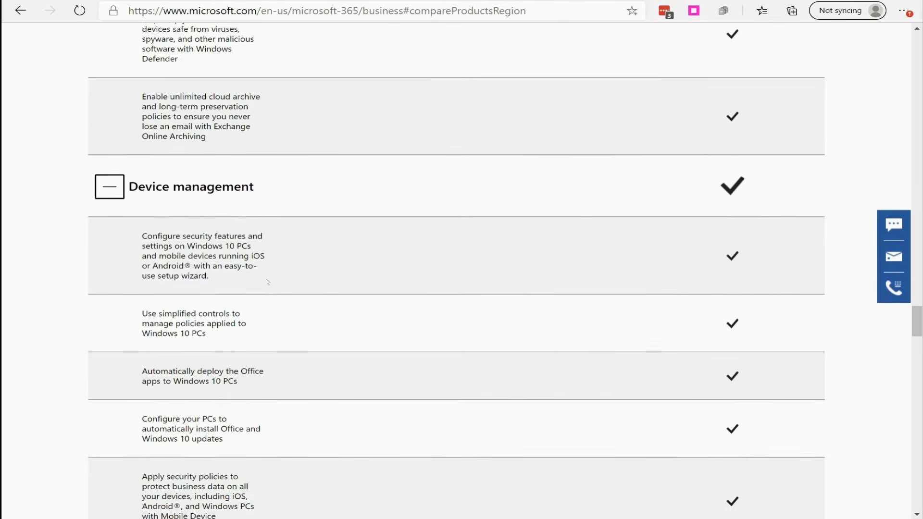
scroll(267, 281, "down", 11)
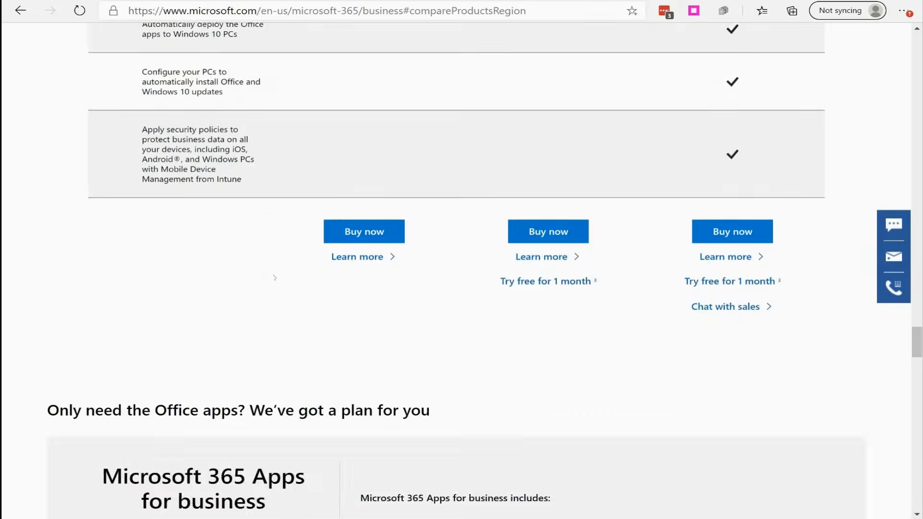
scroll(271, 273, "up", 10)
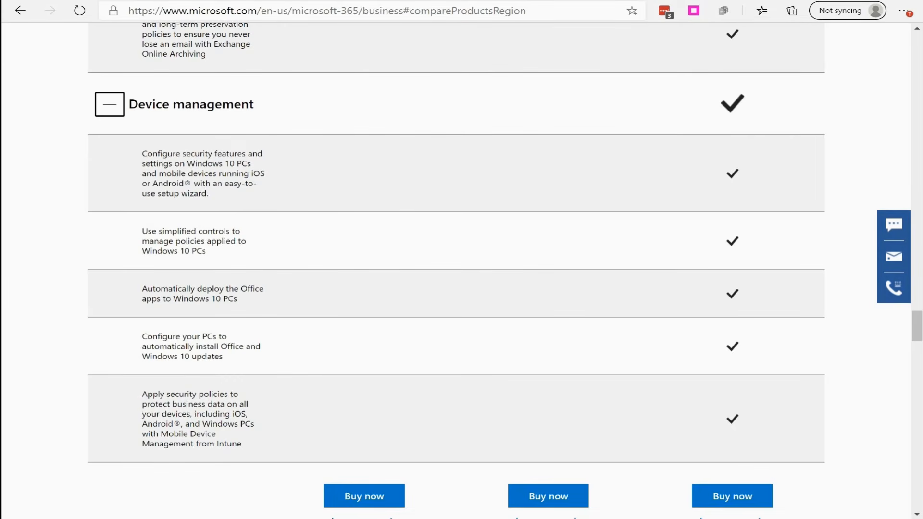
- Search the web in a new tab for "microsoft 365 e3 e5" and open Microsoft's Compare Microsoft 365 Enterprise plans page
key("ctrl+t")
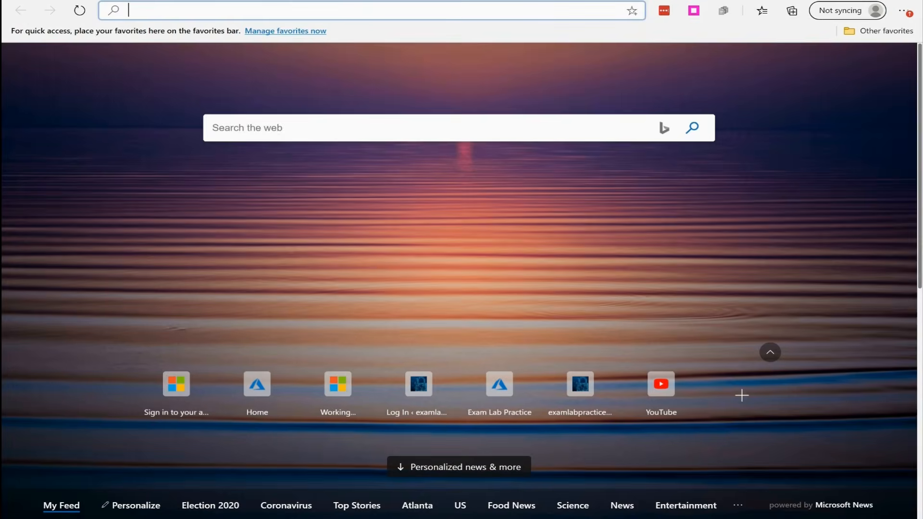
type("microsoft ")
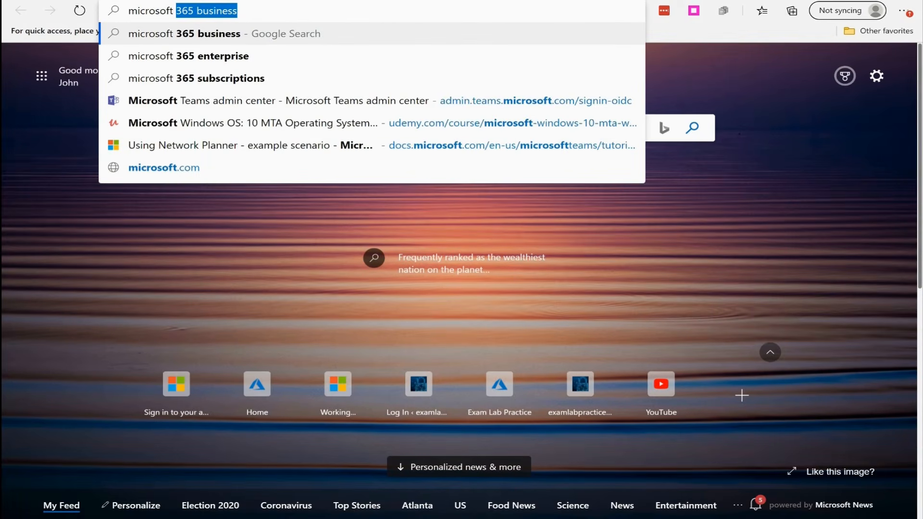
type("365 ")
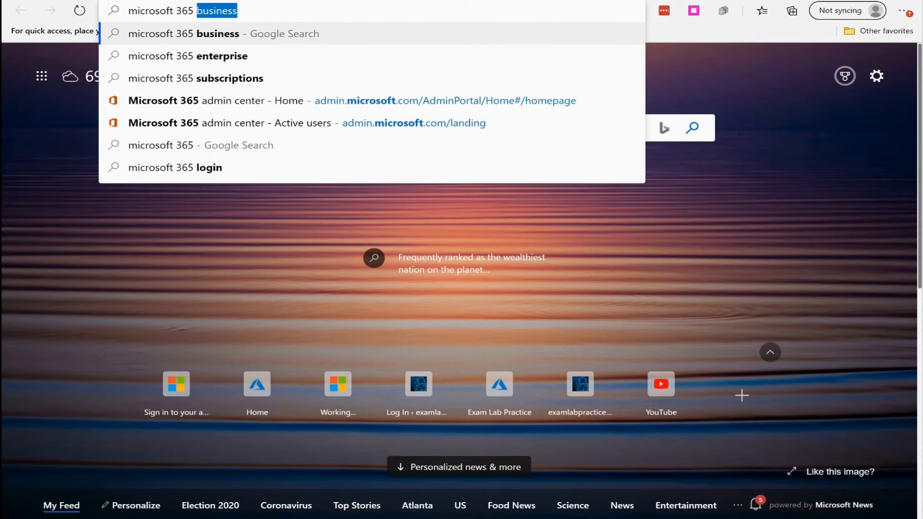
type("e3 e5")
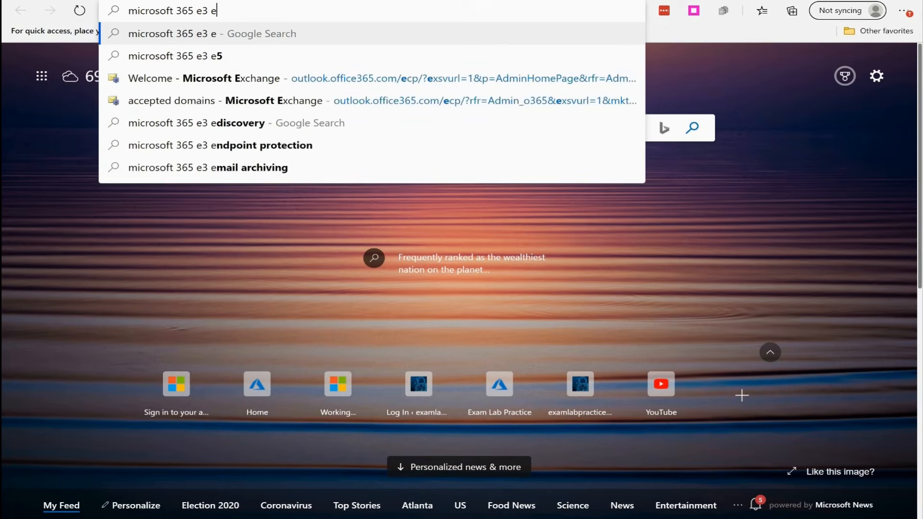
key("Return")
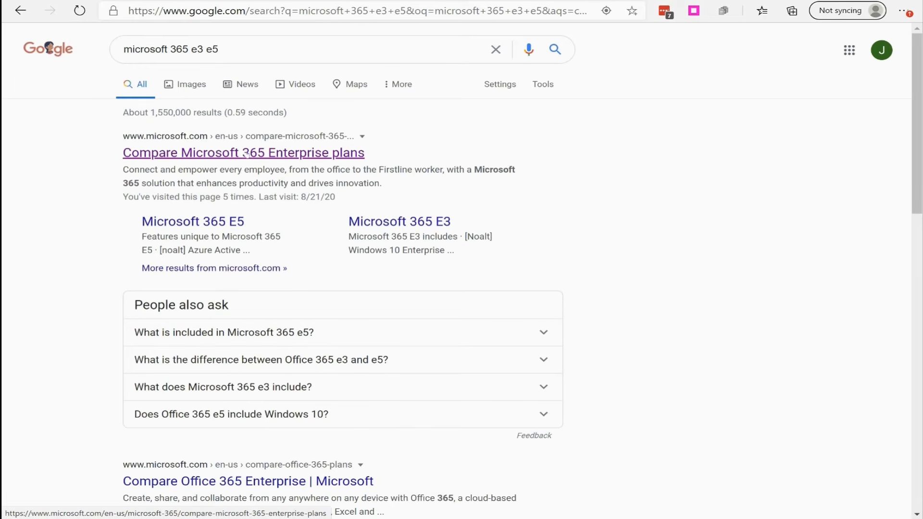
left_click(248, 154)
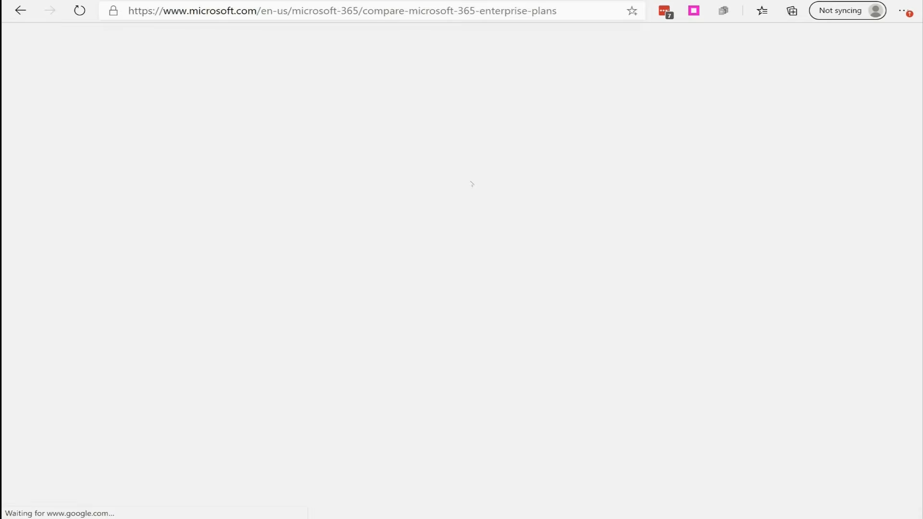
- Compare the monthly per-user prices of Microsoft 365 E3, E5 and F3, highlighting the F3 price
scroll(525, 229, "down", 6)
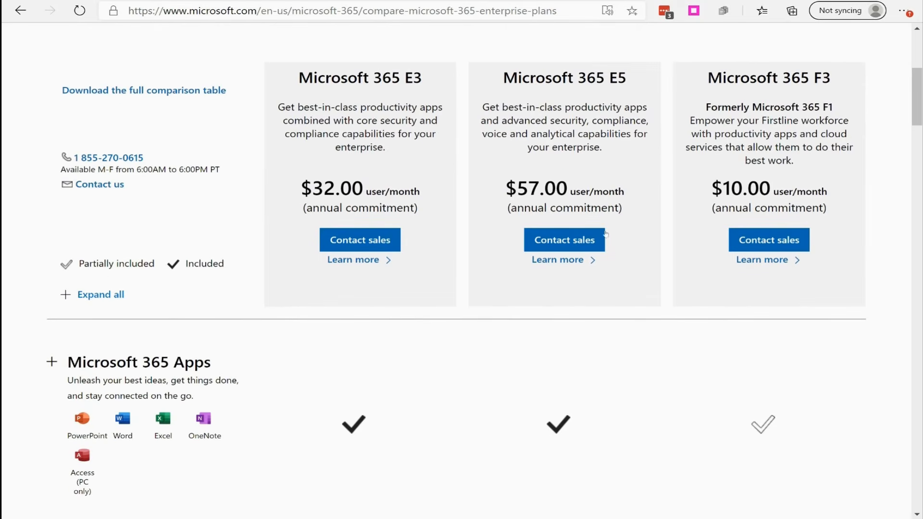
scroll(437, 198, "up", 2)
scroll(438, 198, "up", 2)
scroll(529, 199, "down", 2)
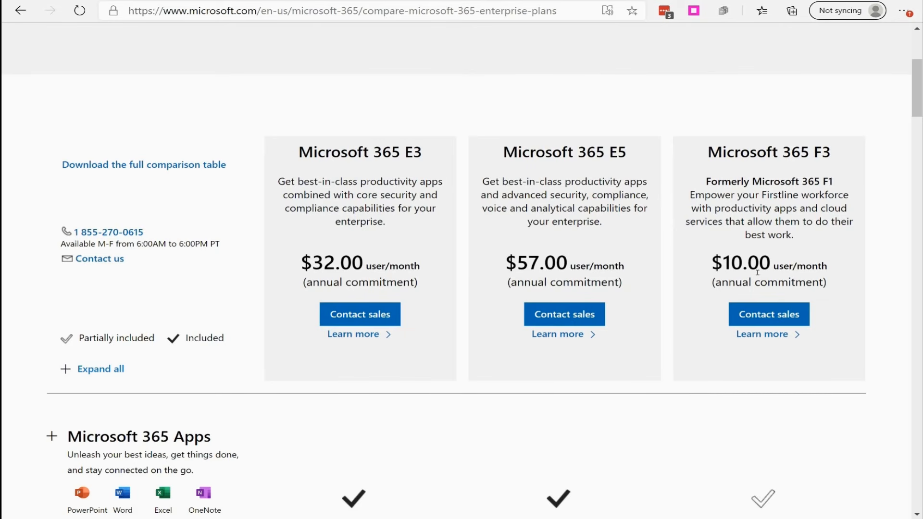
left_click_drag(710, 264, 788, 266)
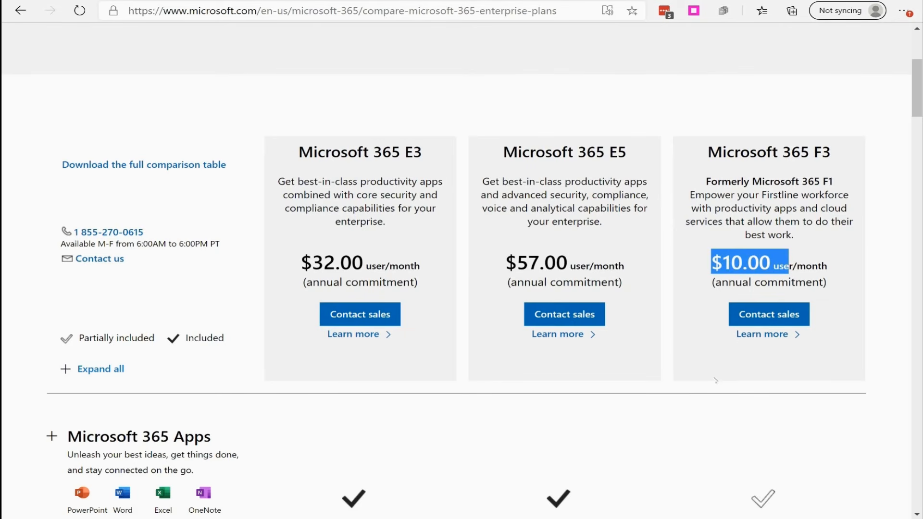
left_click(712, 376)
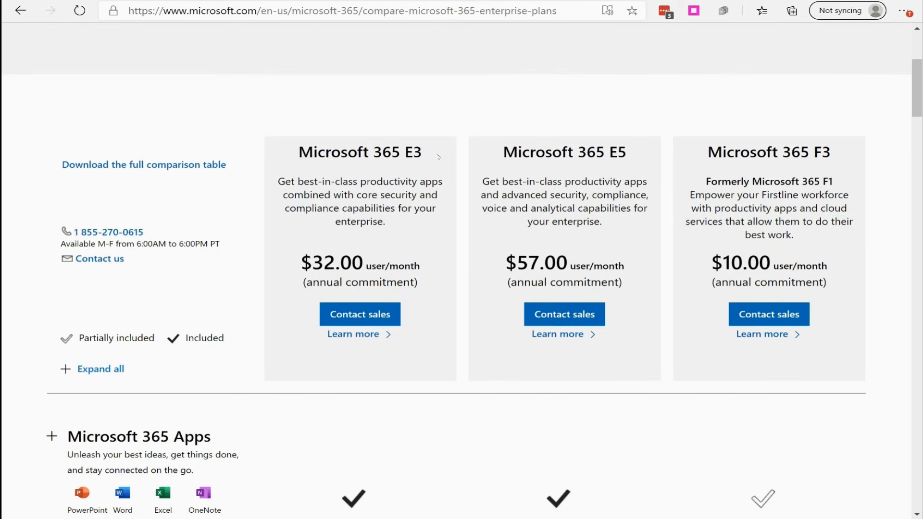
- Expand Microsoft 365 Apps and compare Office desktop, mobile and web app availability across the E3, E5 and F3 plans
scroll(438, 157, "down", 6)
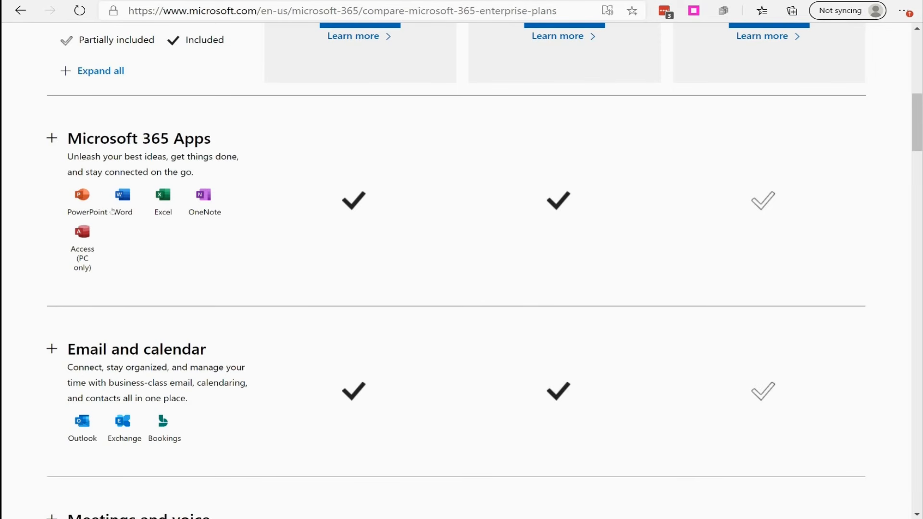
left_click(51, 138)
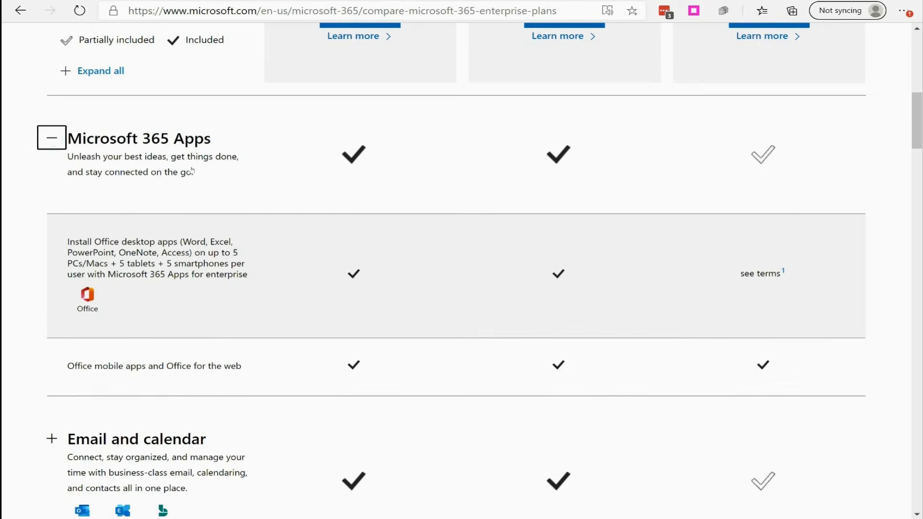
scroll(192, 170, "down", 1)
left_click_drag(68, 167, 257, 203)
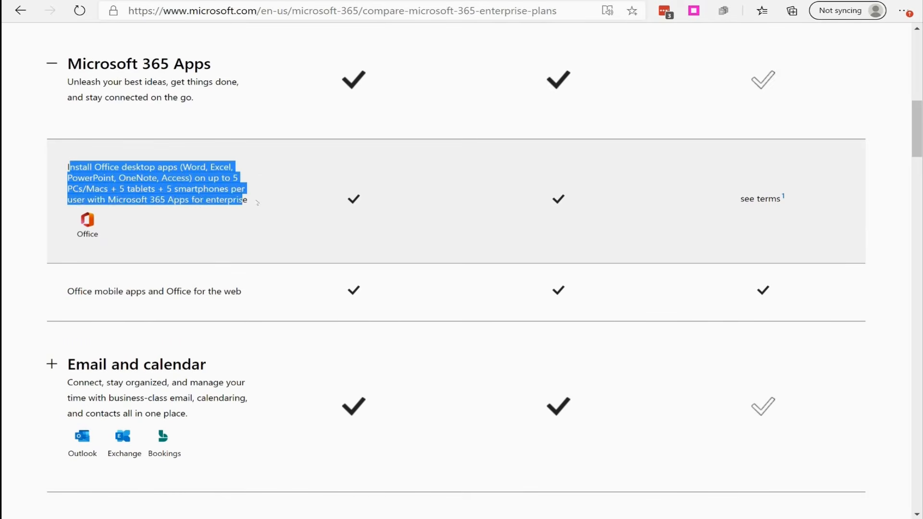
left_click(251, 258)
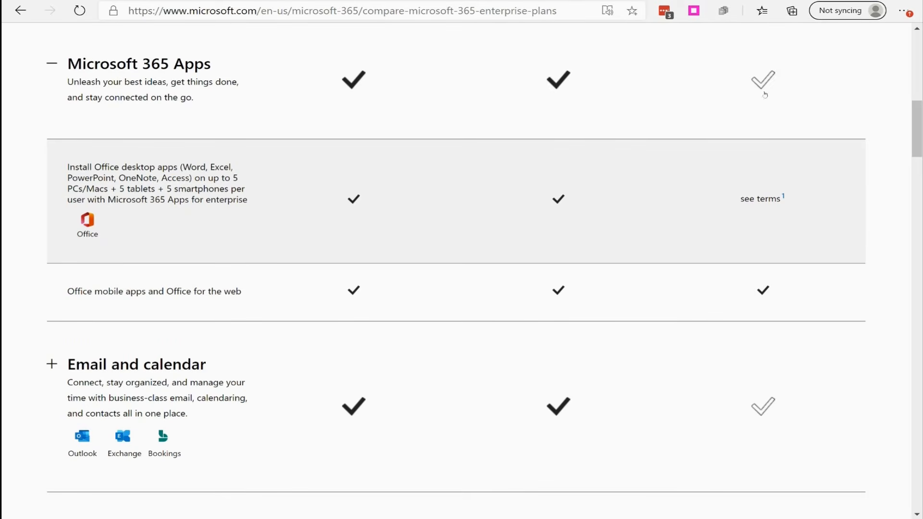
scroll(750, 206, "up", 6)
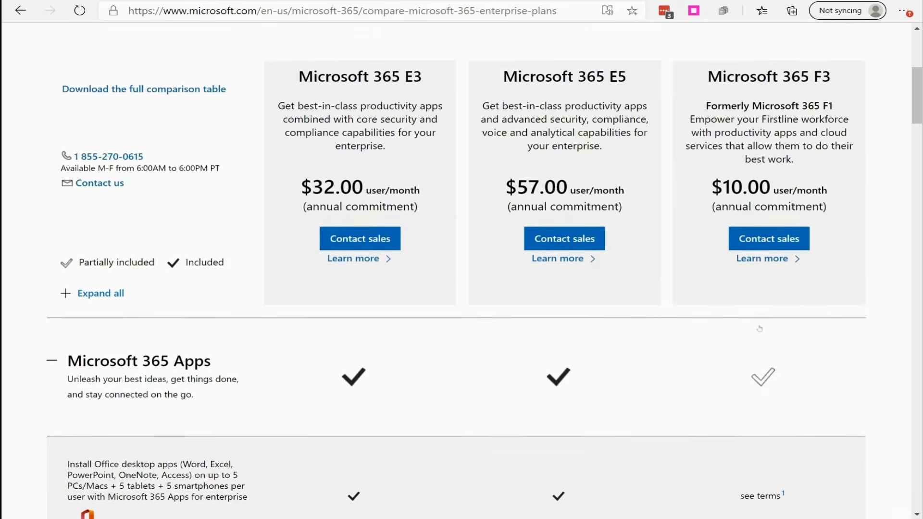
scroll(702, 322, "down", 6)
scroll(702, 322, "down", 2)
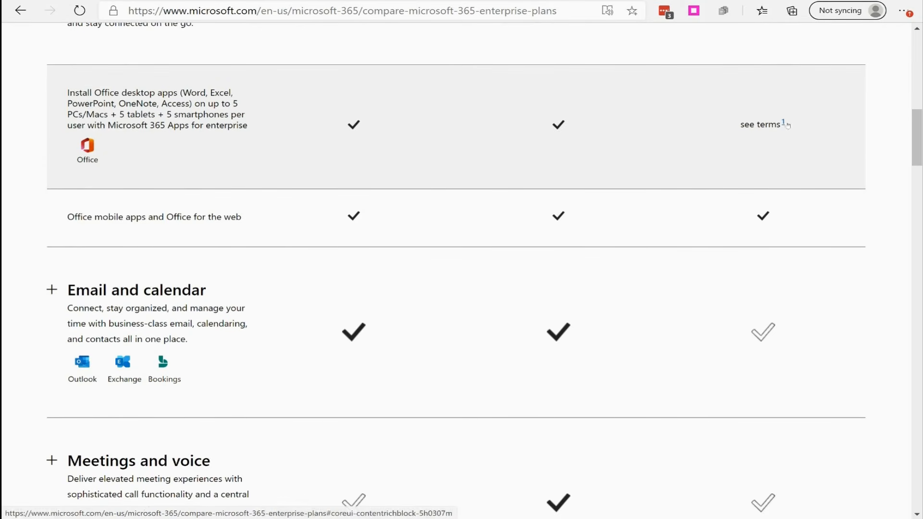
scroll(420, 277, "down", 2)
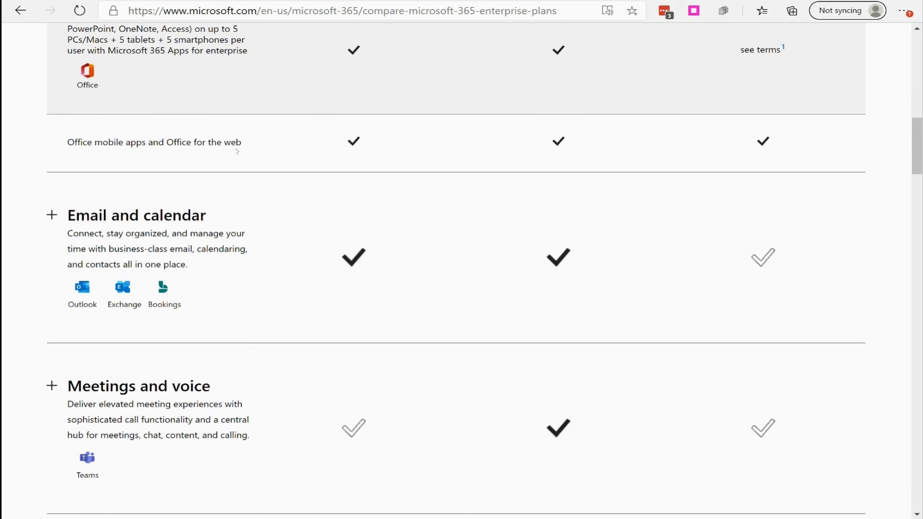
scroll(311, 201, "up", 2)
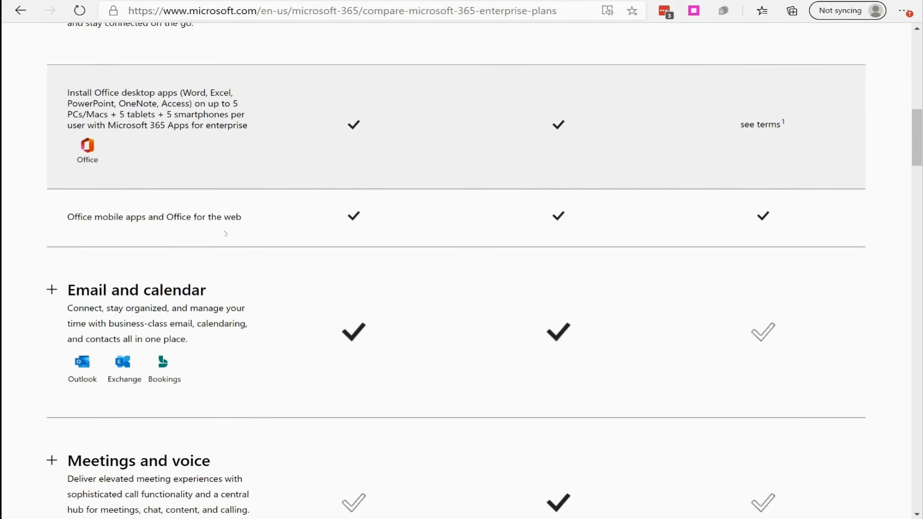
scroll(225, 233, "up", 3)
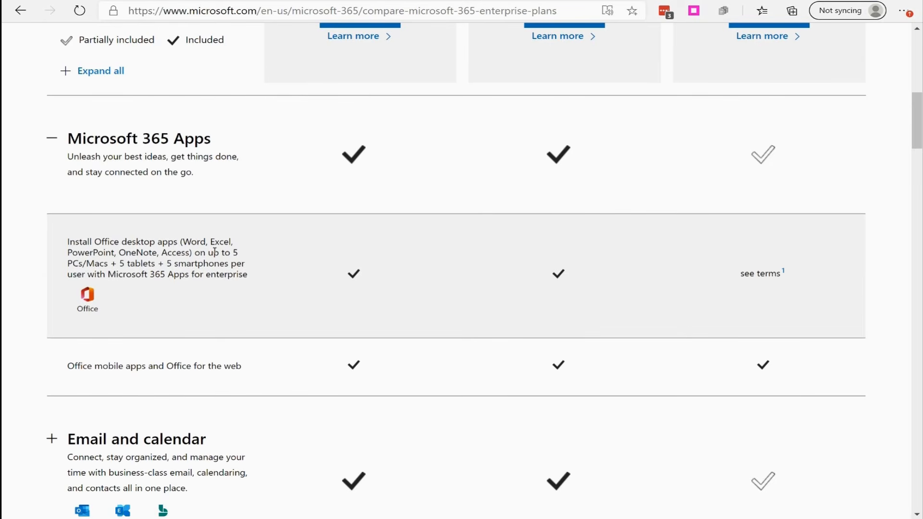
- Expand Email and calendar and check which enterprise plans include Outlook, Exchange and Bookings
scroll(202, 257, "down", 6)
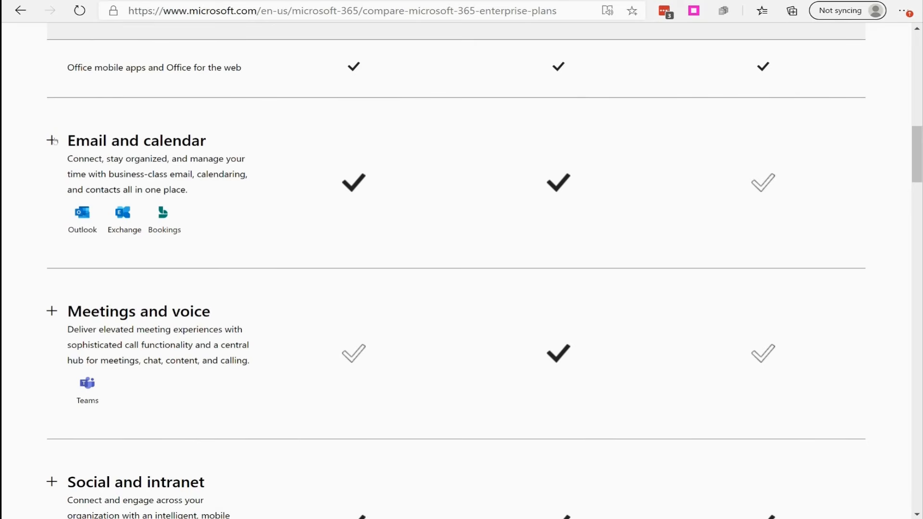
left_click(54, 140)
scroll(159, 149, "down", 1)
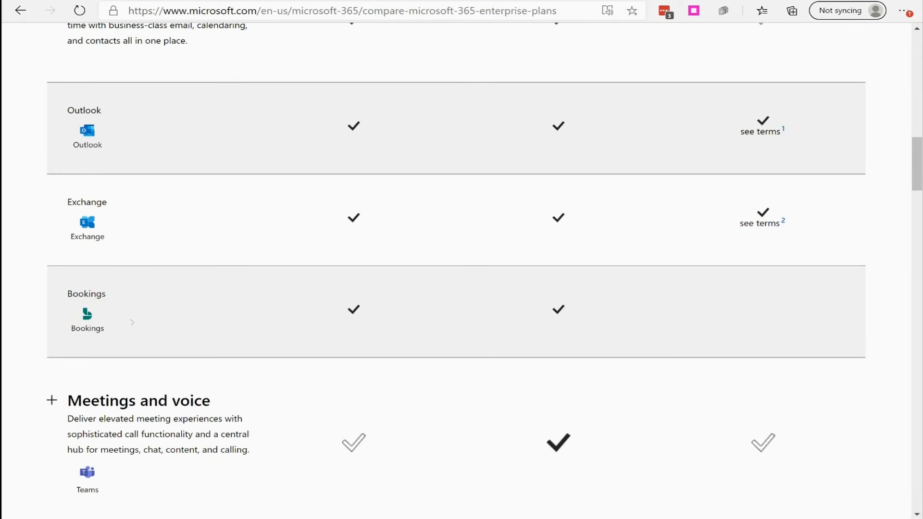
scroll(389, 325, "up", 3)
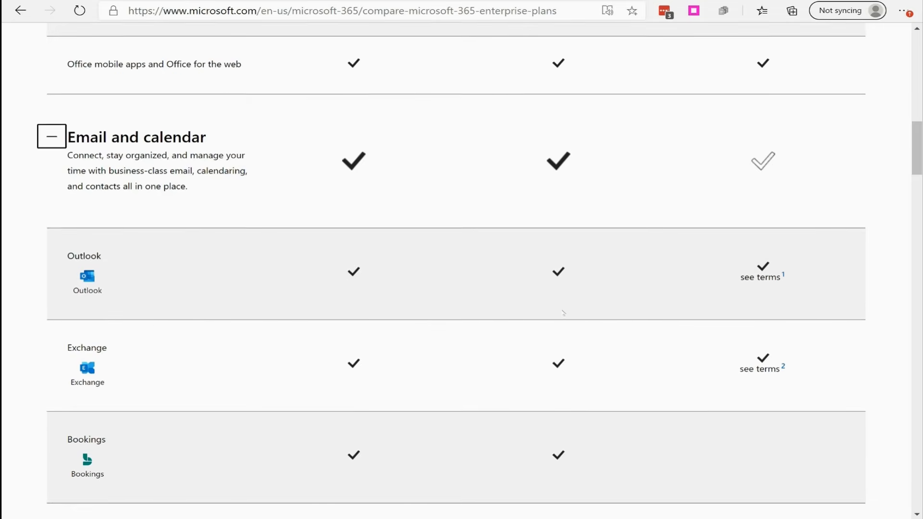
scroll(552, 305, "down", 1)
scroll(600, 263, "up", 1)
scroll(600, 263, "up", 2)
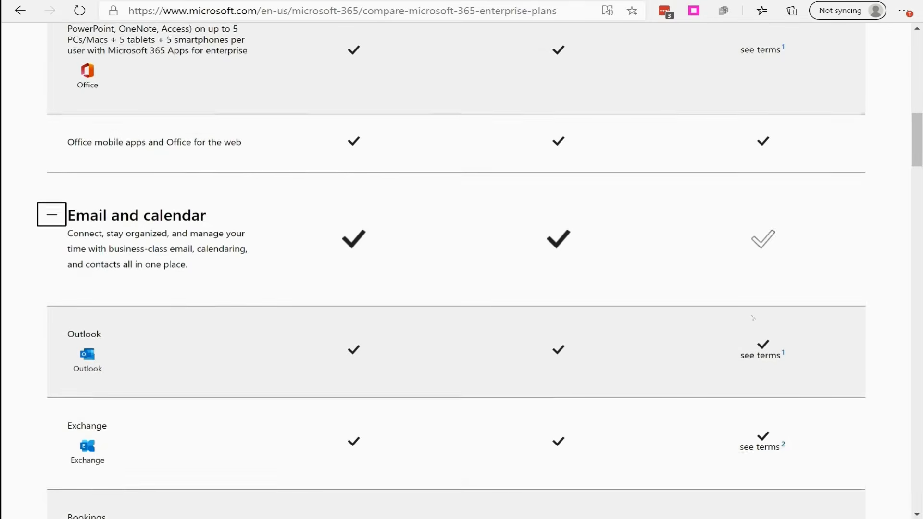
- Expand Meetings and voice and check which enterprise plans include Microsoft Teams, Audio calls and Phone System
scroll(480, 288, "down", 6)
scroll(328, 288, "down", 3)
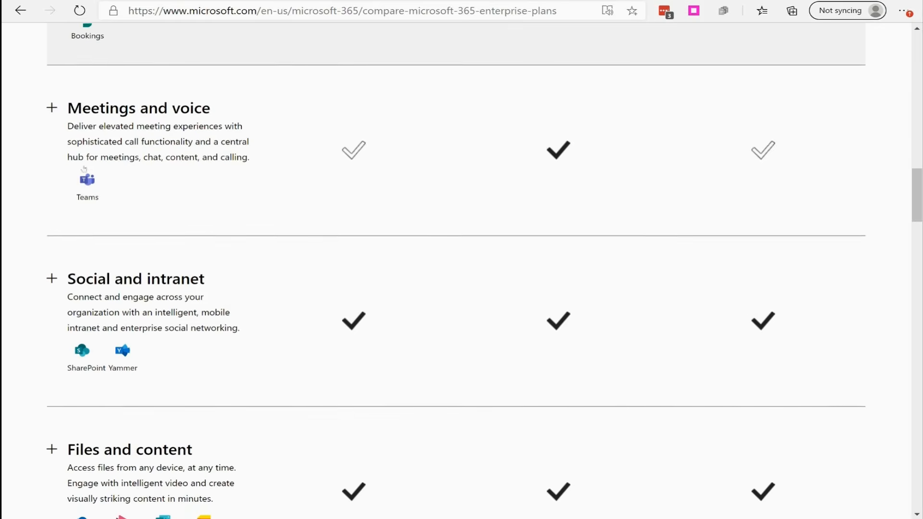
left_click(52, 101)
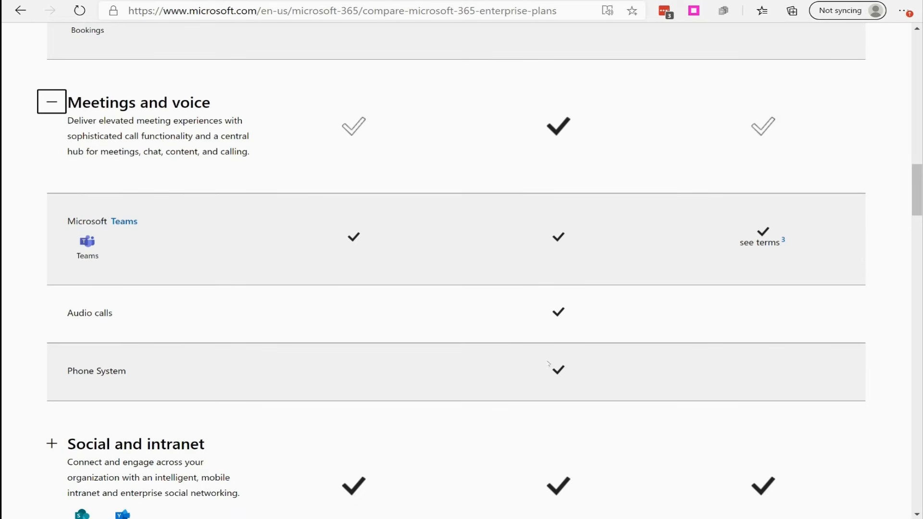
- Expand Social and intranet and check which enterprise plans include SharePoint and Yammer
scroll(490, 385, "down", 5)
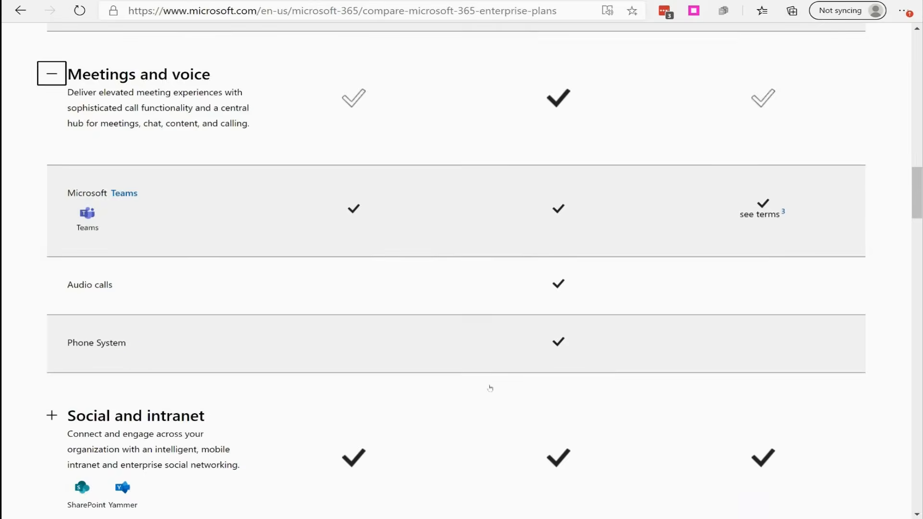
left_click(324, 303)
scroll(324, 303, "down", 3)
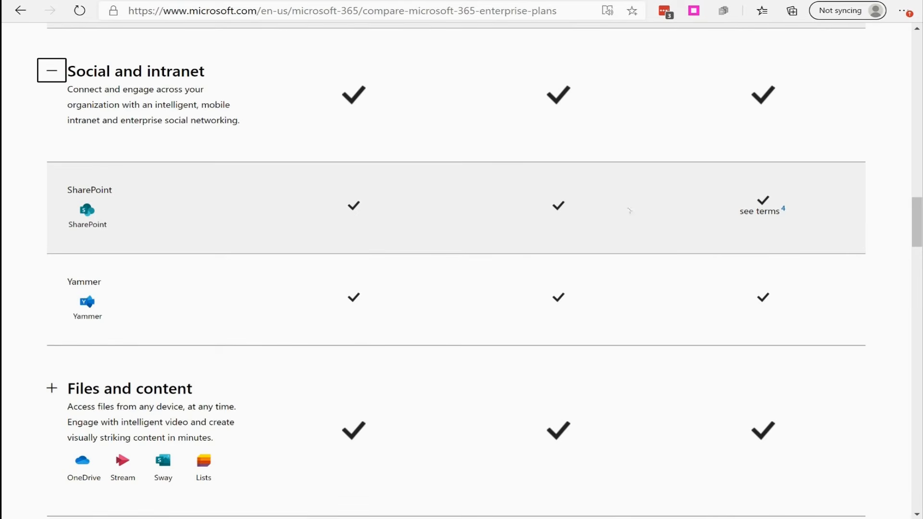
- Expand Files and content and compare OneDrive for Business, Microsoft Lists, Stream and Sway across the enterprise plans
scroll(467, 300, "down", 5)
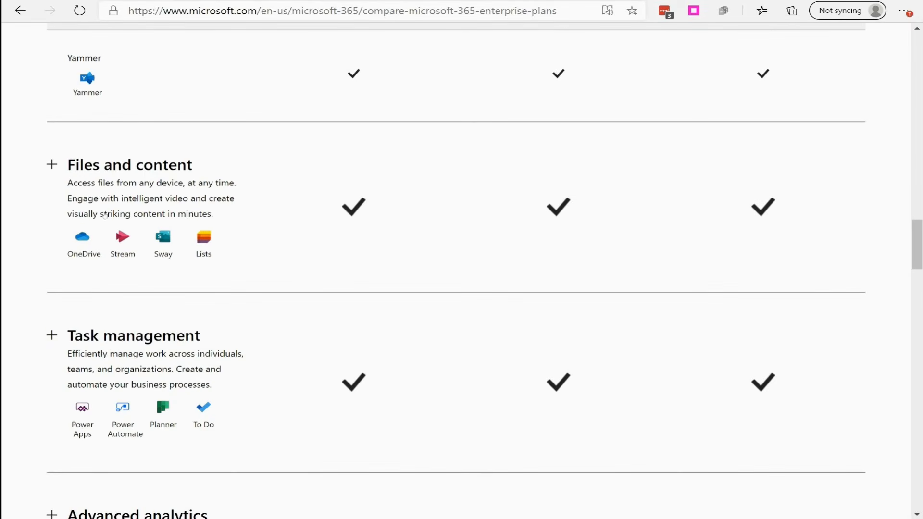
left_click(323, 233)
scroll(322, 233, "down", 5)
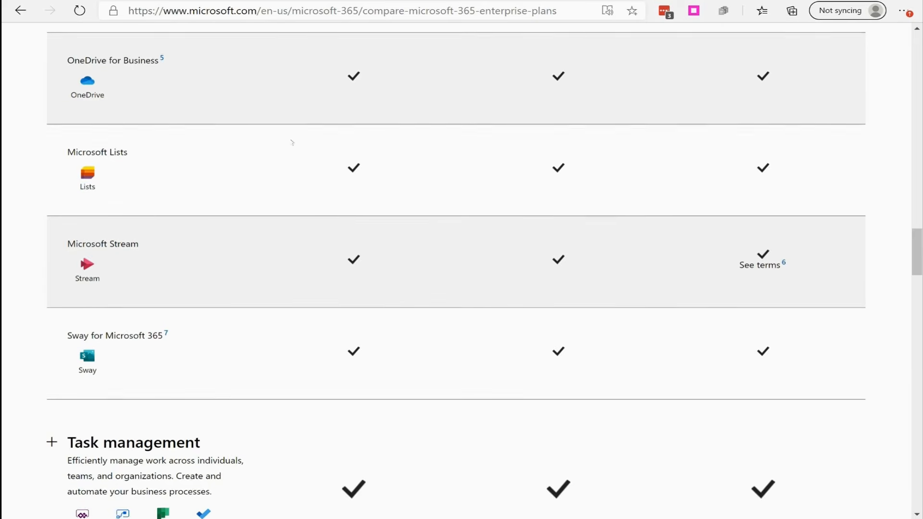
scroll(86, 370, "up", 1)
scroll(85, 370, "up", 1)
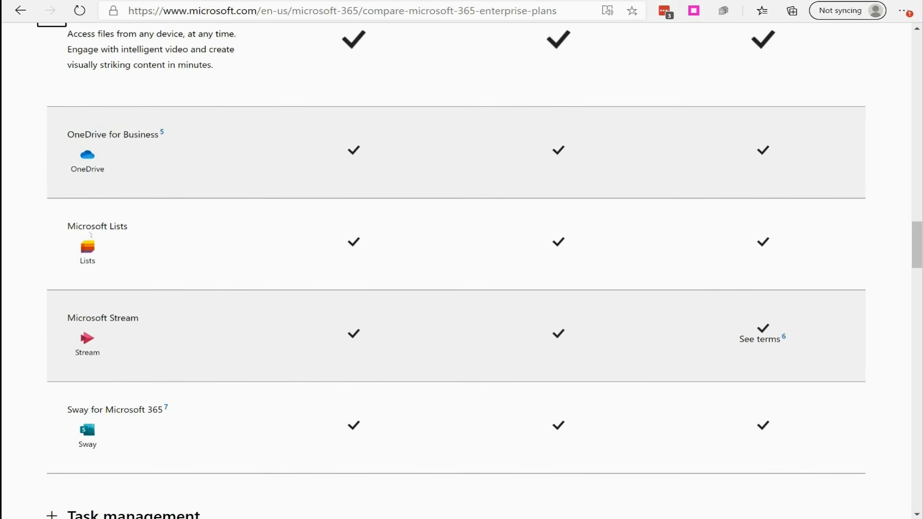
- Expand Task management and check which enterprise plans include Power Apps, Power Automate, Planner and To Do
scroll(162, 337, "down", 6)
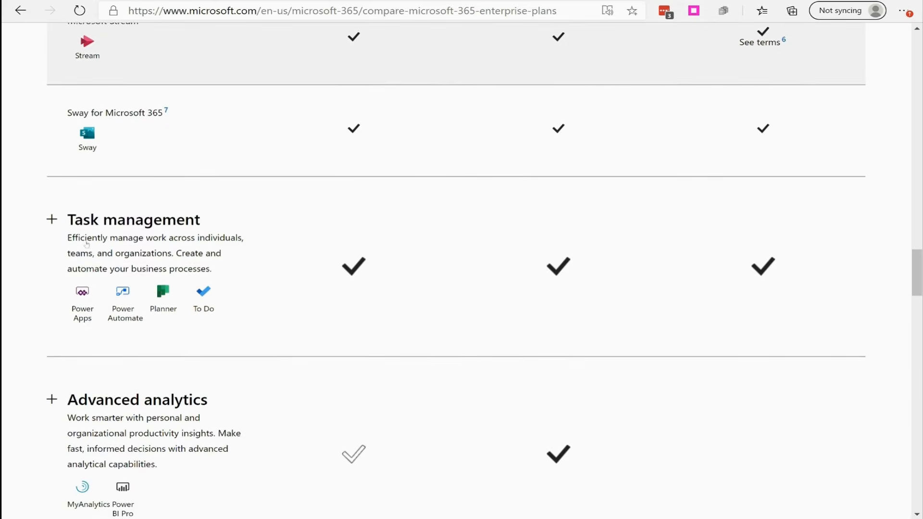
left_click(51, 219)
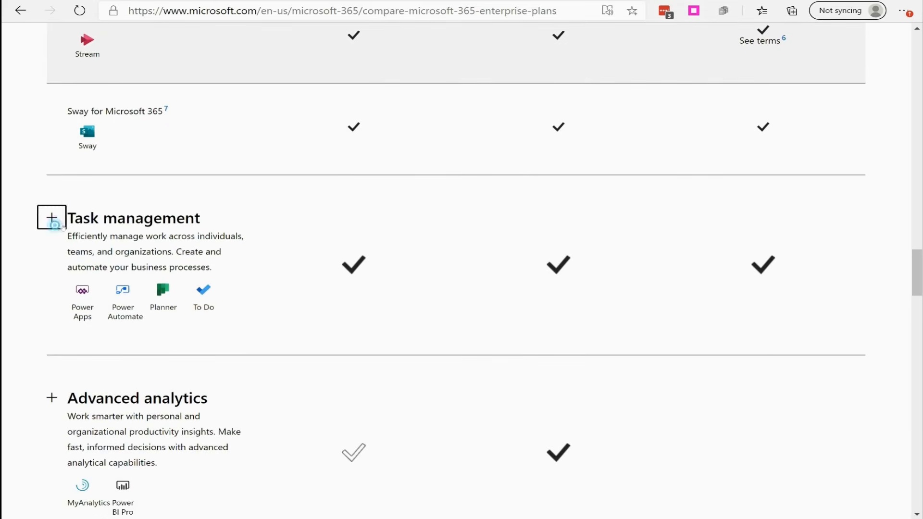
scroll(133, 285, "down", 3)
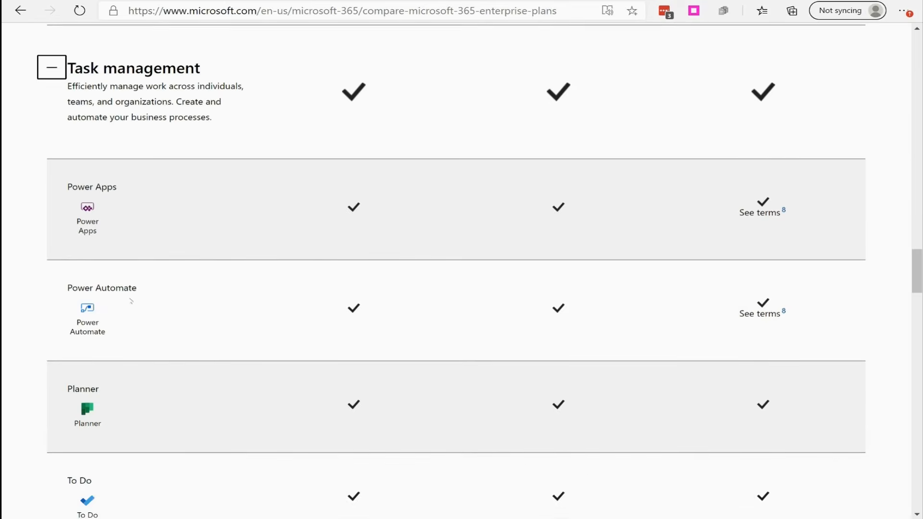
scroll(121, 290, "down", 2)
- Expand Advanced analytics and check which enterprise plans include MyAnalytics and Power BI Pro
scroll(124, 338, "down", 6)
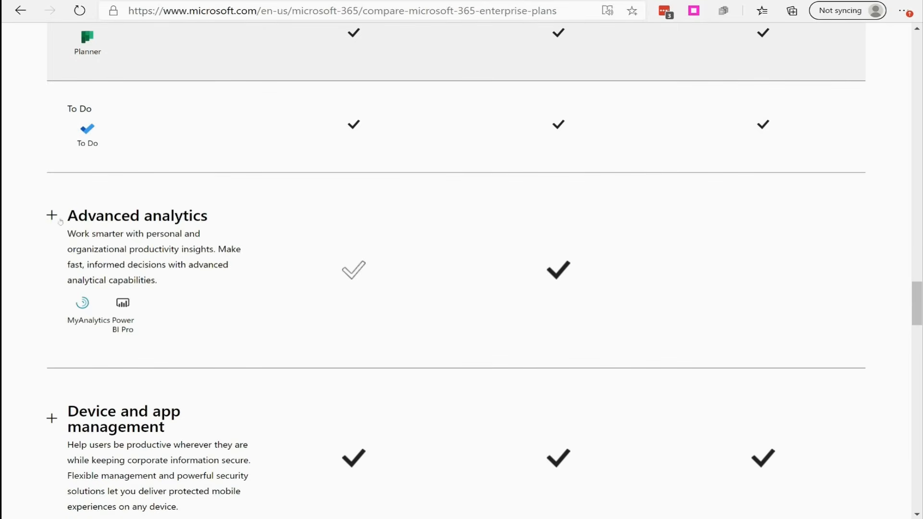
left_click(51, 215)
scroll(315, 294, "down", 3)
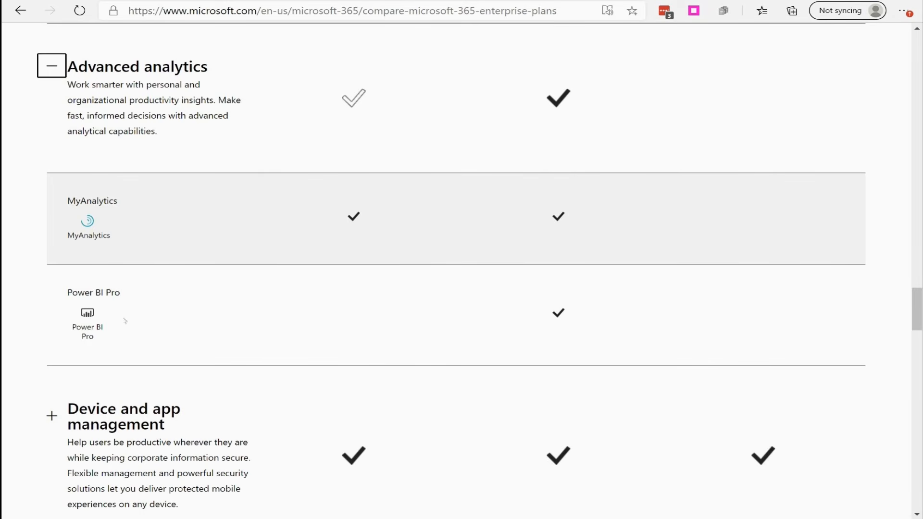
- Expand Device and app management and check which enterprise plans include Windows Enterprise, Intune, Windows Autopilot and Endpoint Configuration Manager
scroll(561, 324, "down", 5)
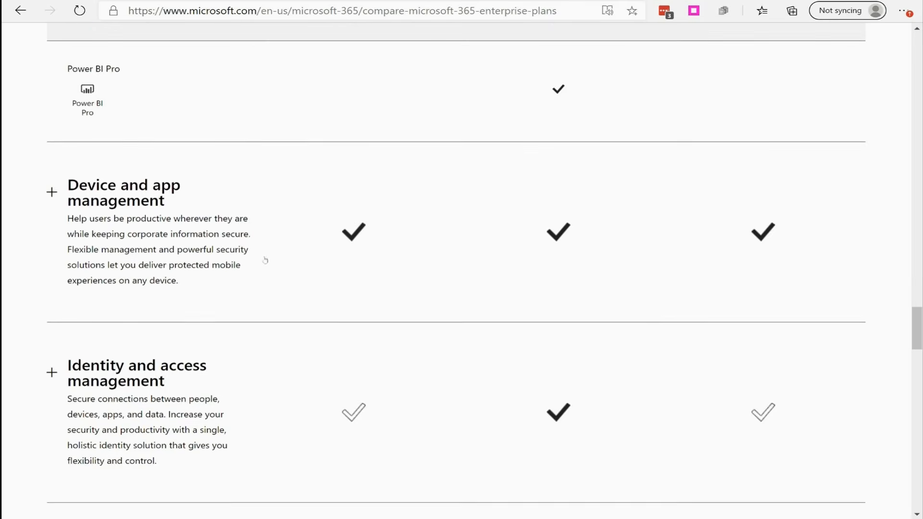
left_click(52, 121)
scroll(344, 241, "down", 3)
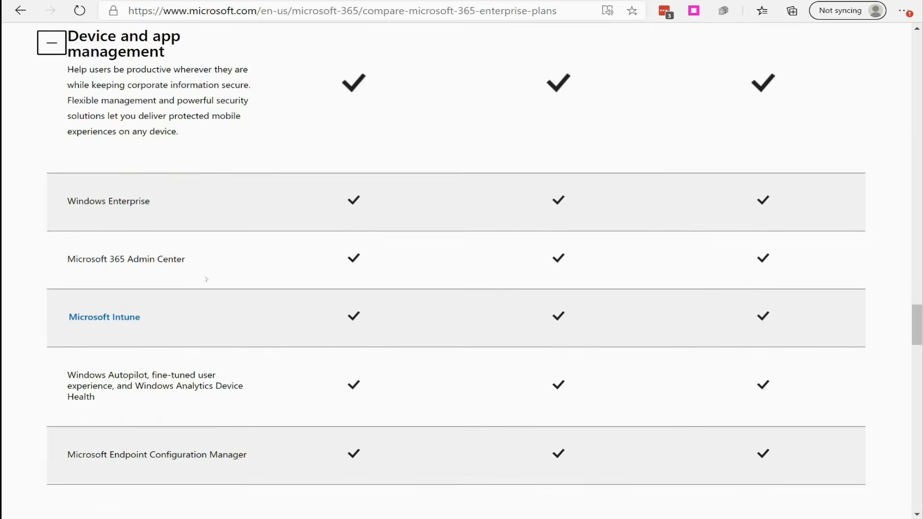
scroll(376, 322, "up", 2)
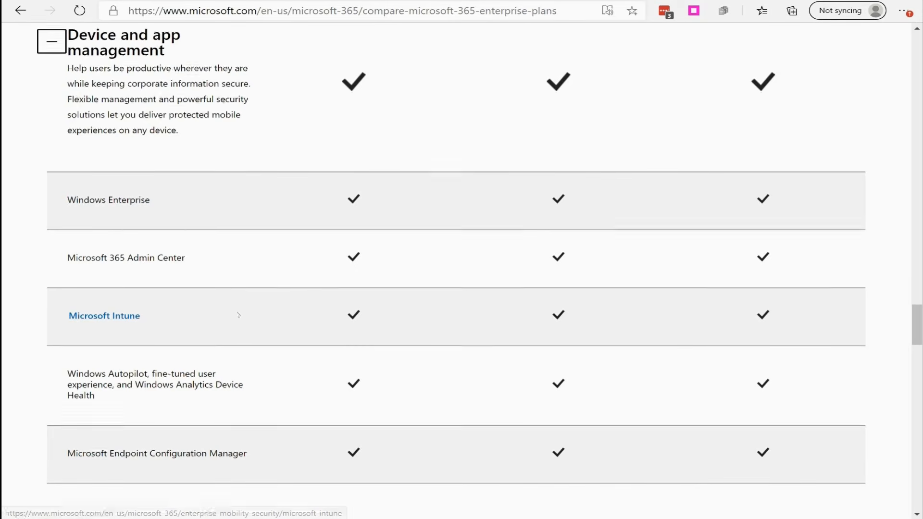
scroll(389, 354, "down", 2)
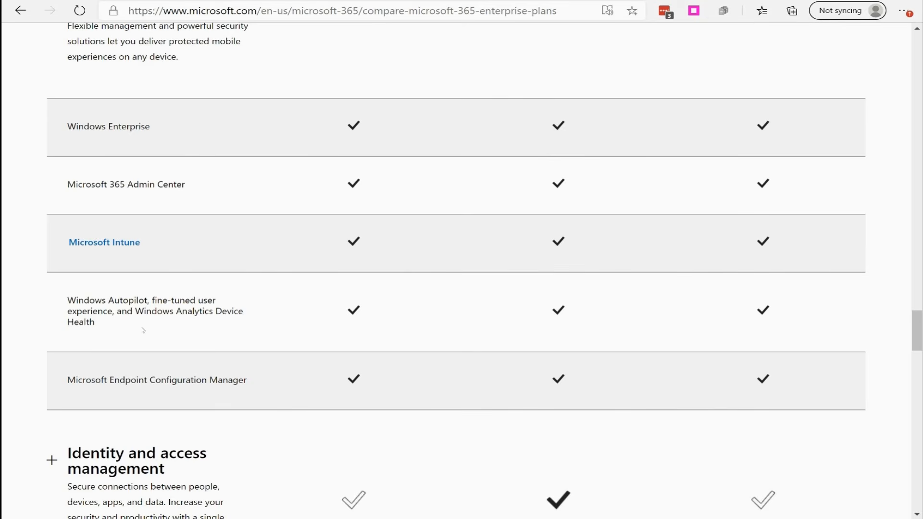
scroll(143, 330, "down", 3)
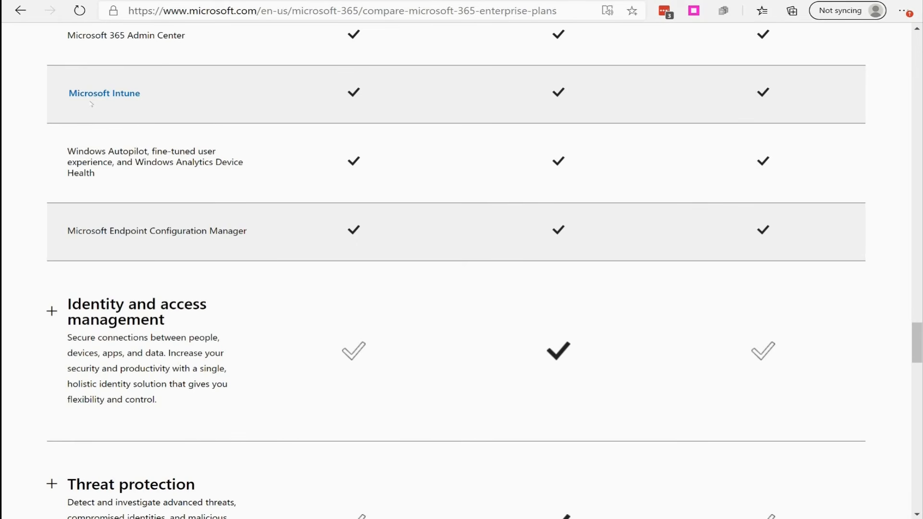
- Expand Identity and access management and compare Windows Hello, Credential Guard and Azure Active Directory Premium plans 1 and 2 across the enterprise plans
scroll(178, 142, "down", 3)
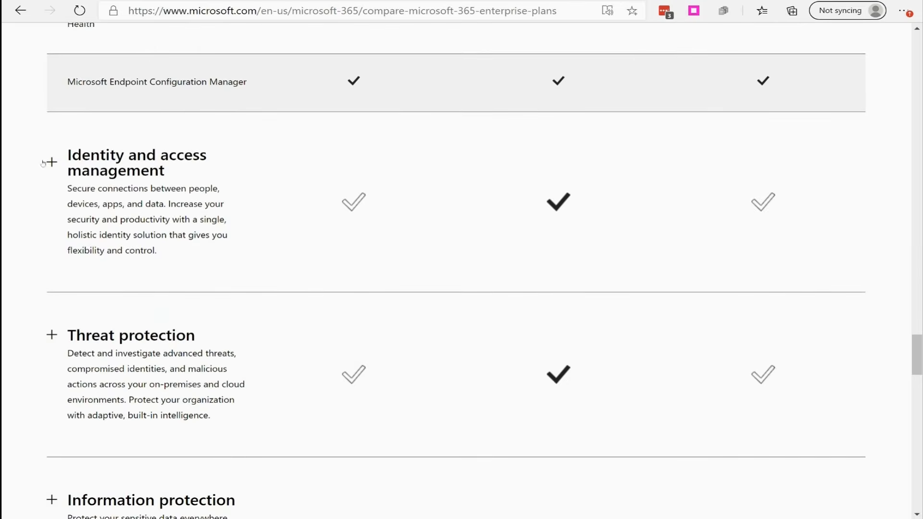
left_click(51, 162)
scroll(194, 184, "down", 3)
scroll(165, 198, "up", 1)
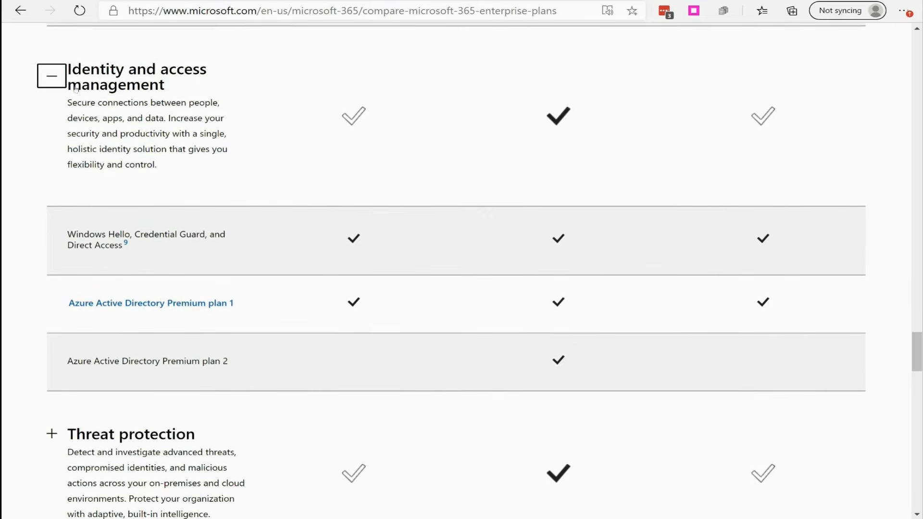
scroll(193, 217, "up", 6)
scroll(237, 203, "down", 6)
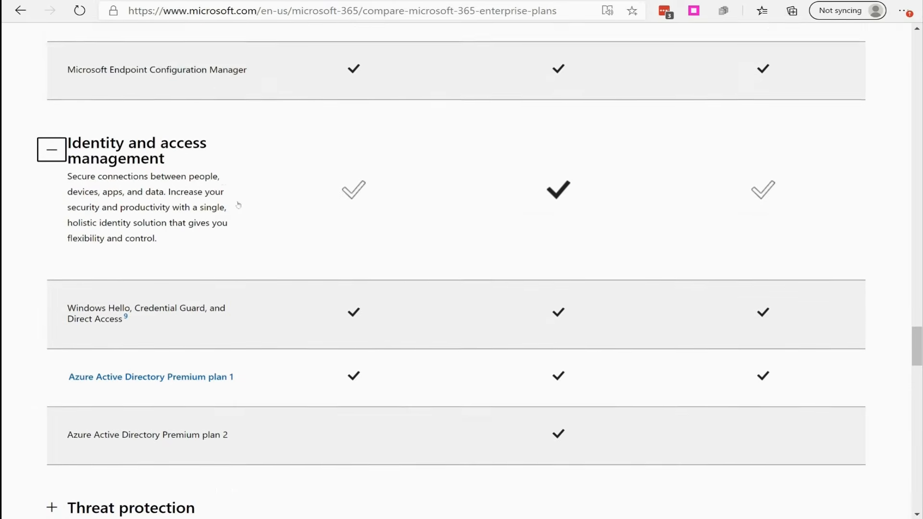
scroll(278, 183, "down", 3)
scroll(250, 187, "up", 1)
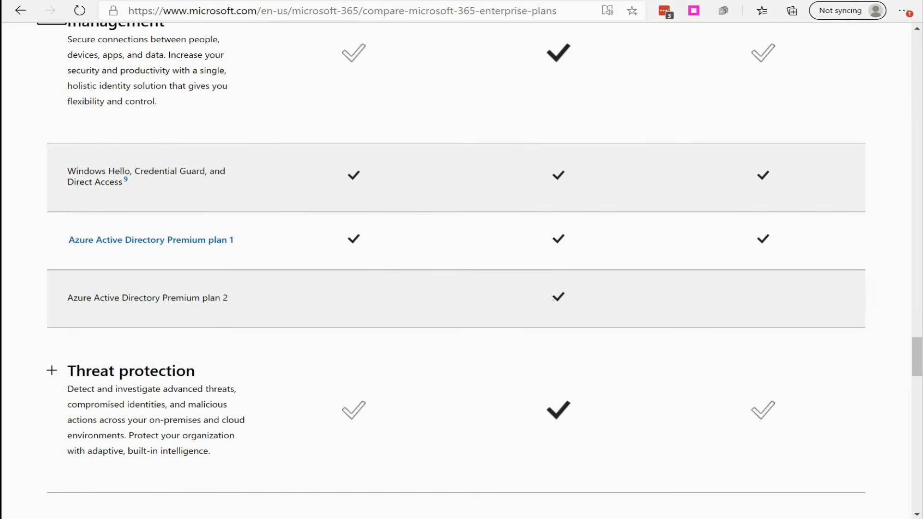
- Expand Threat protection and check which enterprise plans include Advanced Threat Analytics, Windows Defender Antivirus and the Advanced Threat Protection services
scroll(528, 300, "down", 5)
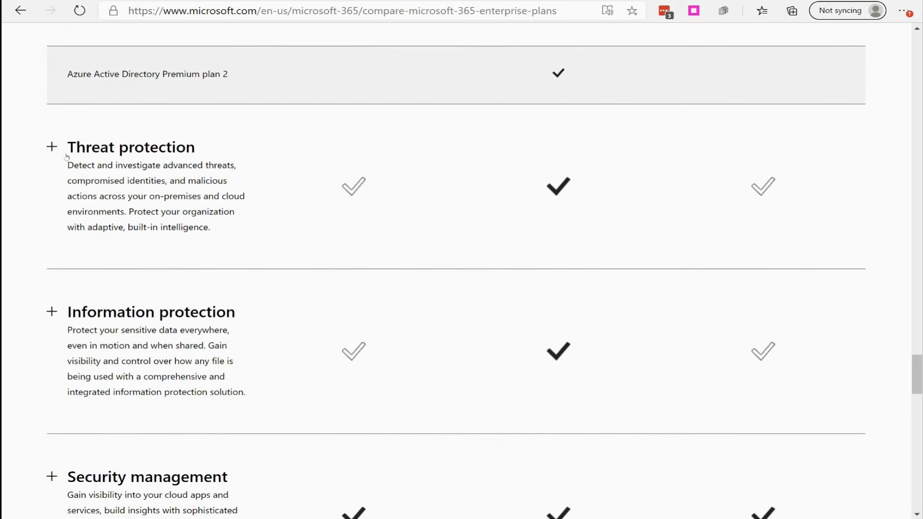
left_click(52, 146)
scroll(483, 253, "down", 3)
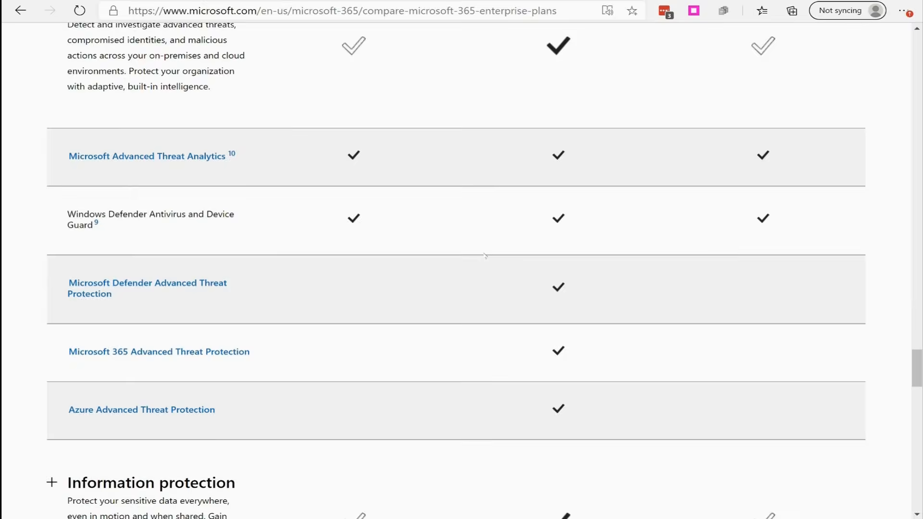
scroll(484, 254, "up", 5)
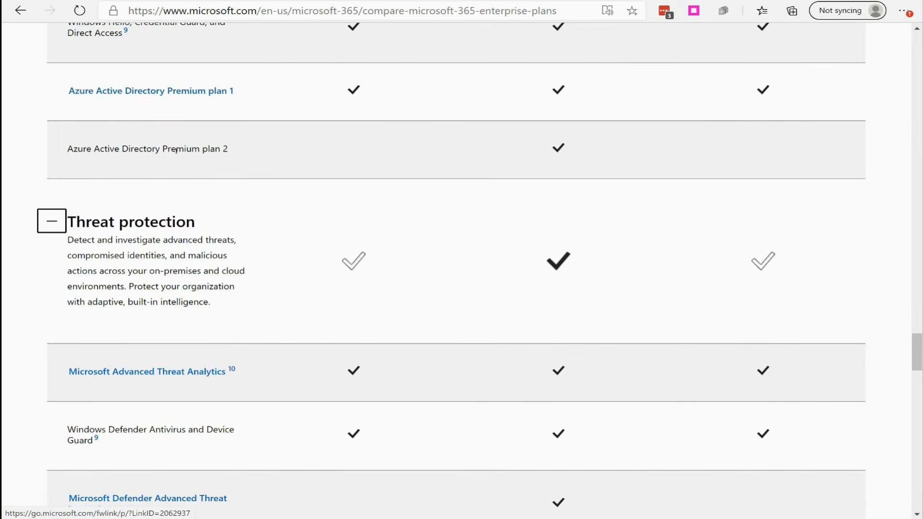
- Search the web for "azure ad p1 vs p2" in a new browser tab
key("ctrl+t")
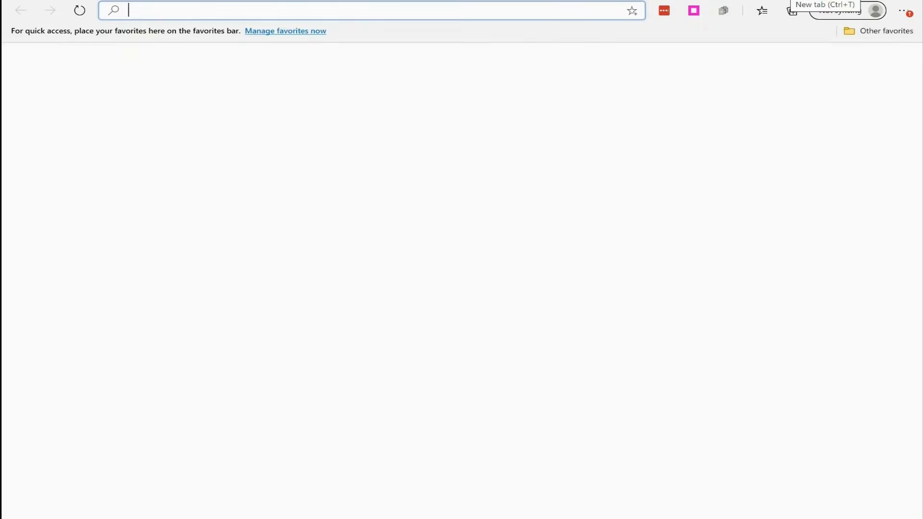
type("azure ad ")
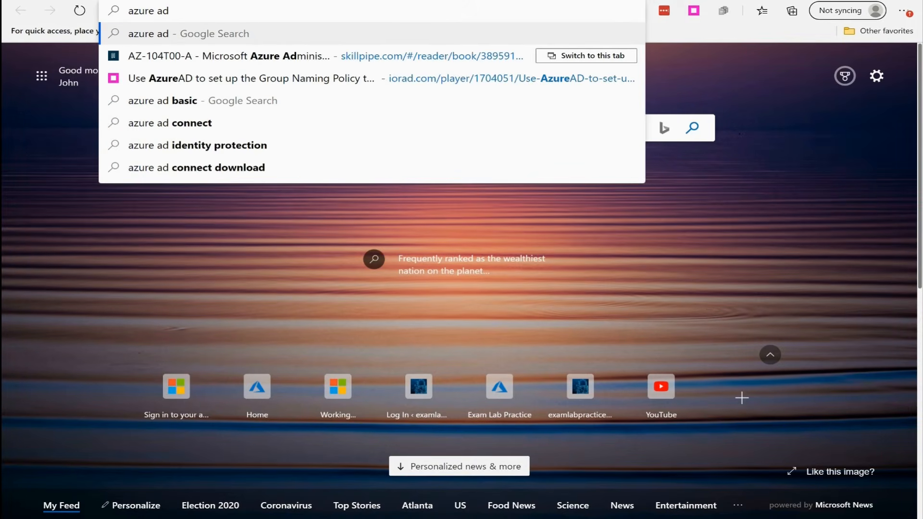
type("p1 vs p2")
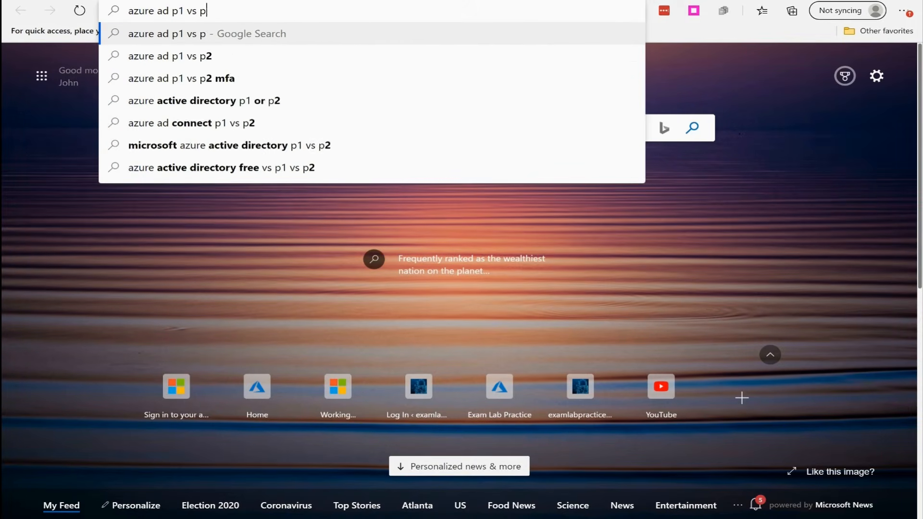
key("Return")
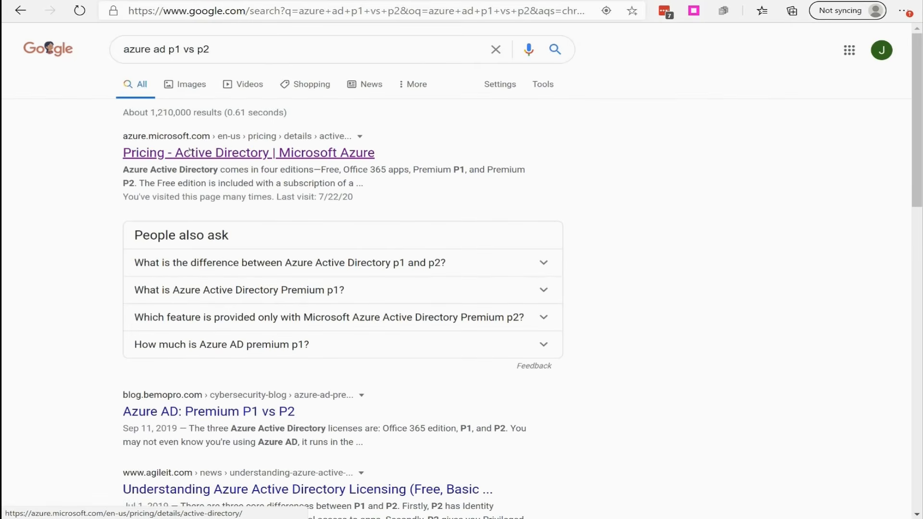
- Open the Azure Active Directory pricing page and compare the features of the Free, Office 365 apps, Premium P1 and Premium P2 editions
left_click(224, 153)
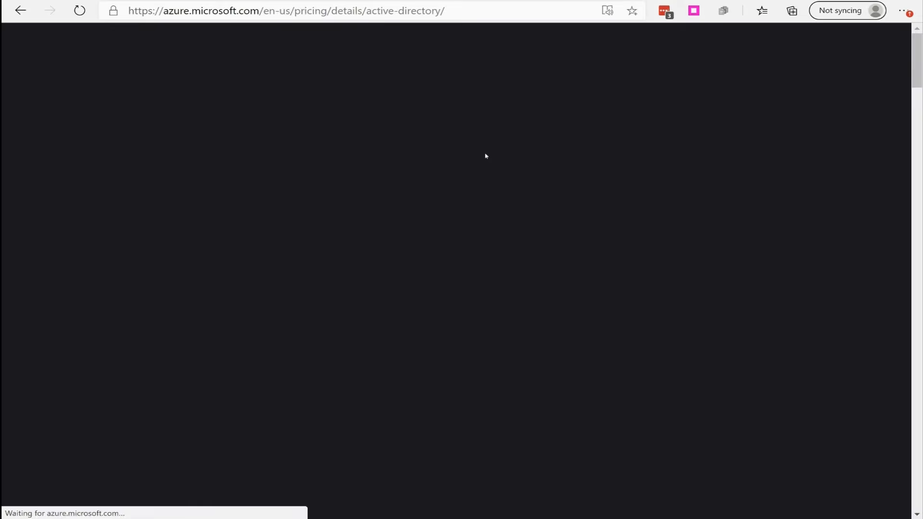
scroll(459, 179, "down", 5)
scroll(456, 179, "down", 5)
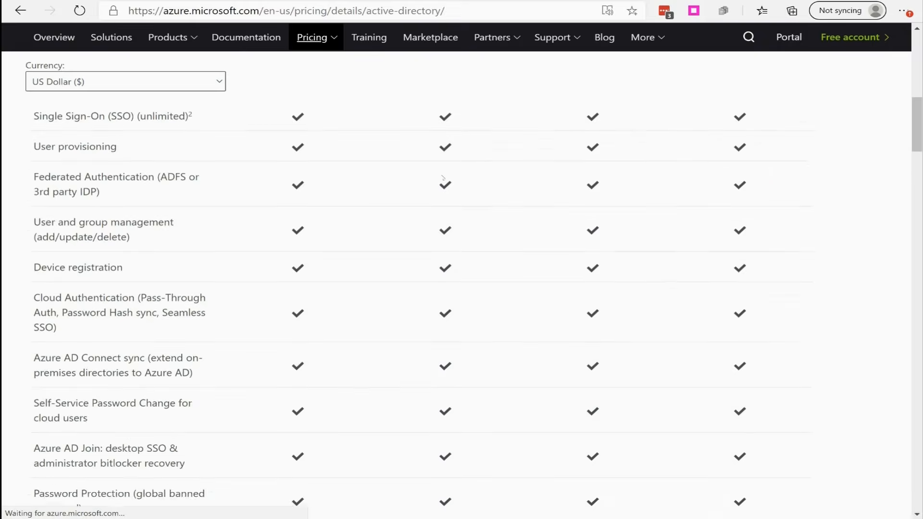
scroll(379, 176, "up", 3)
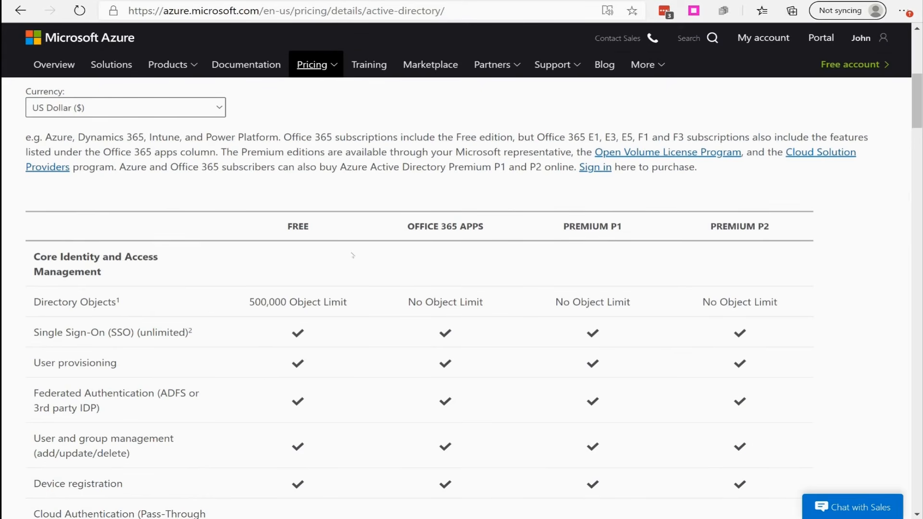
scroll(352, 255, "down", 12)
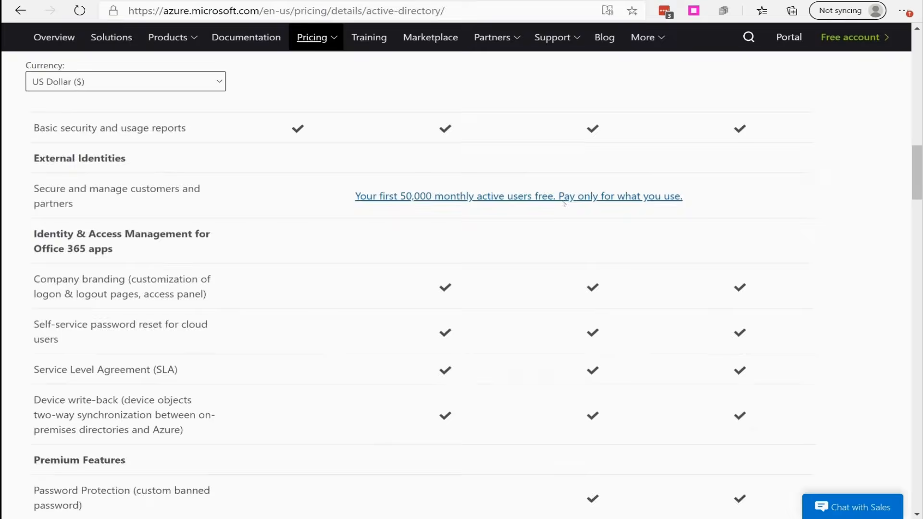
scroll(564, 204, "down", 7)
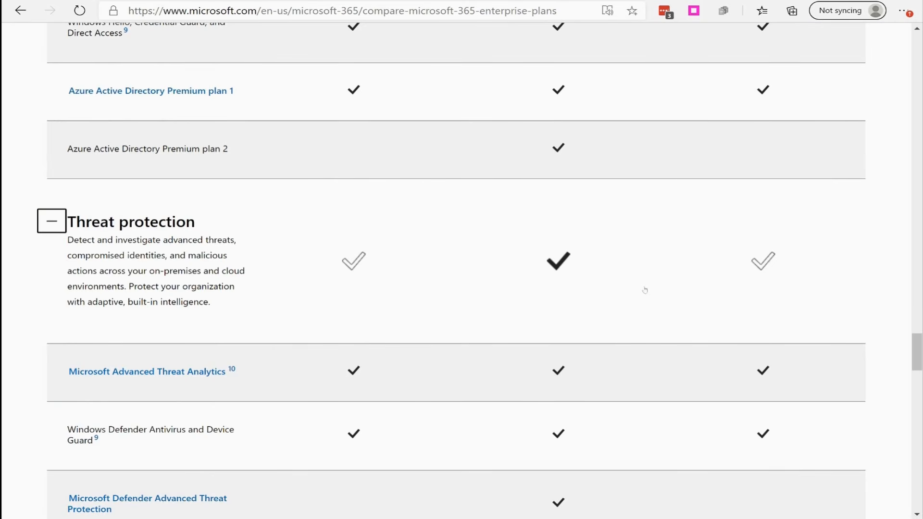
- Compare Microsoft Defender, Microsoft 365 and Azure Advanced Threat Protection across the enterprise plans under Threat protection
scroll(645, 289, "down", 3)
scroll(645, 290, "down", 2)
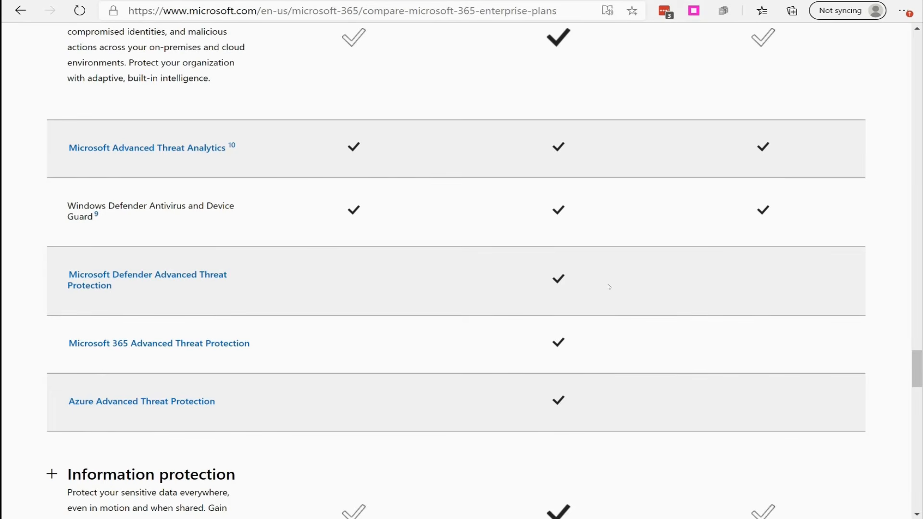
scroll(609, 287, "down", 2)
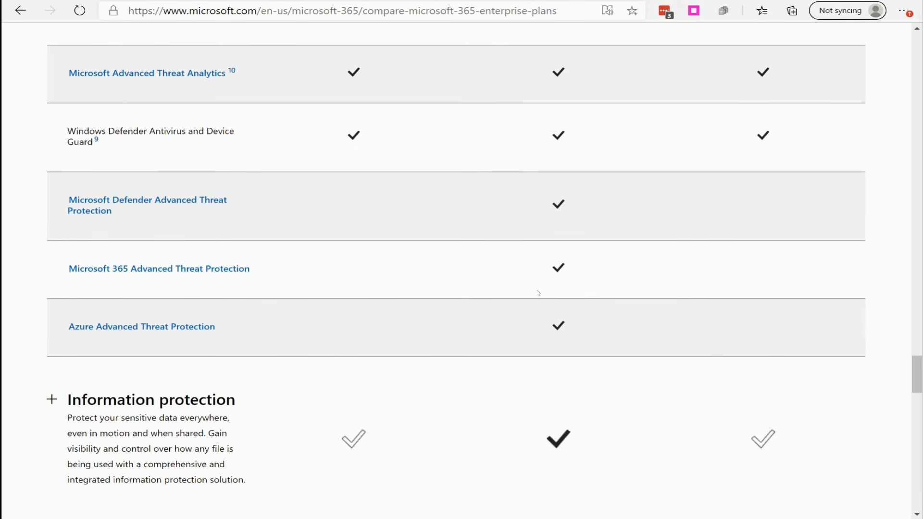
- Expand Information protection and check which enterprise plans include data loss prevention, BitLocker, Azure Information Protection P1 and P2, and Cloud App Security
scroll(502, 291, "down", 5)
left_click(51, 101)
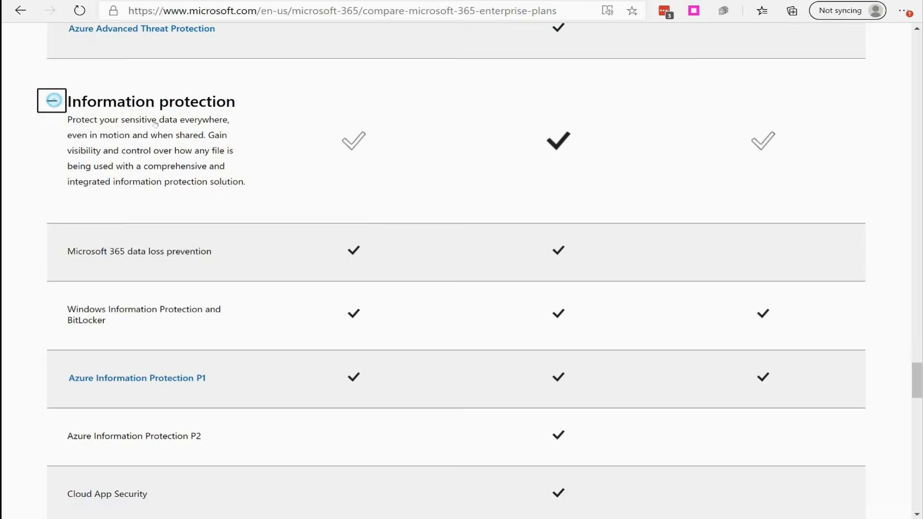
scroll(556, 158, "down", 2)
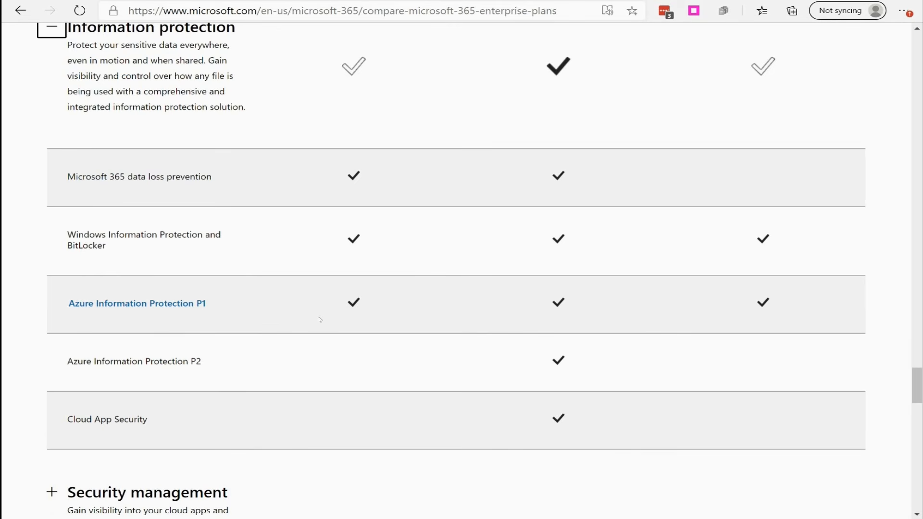
scroll(287, 313, "down", 2)
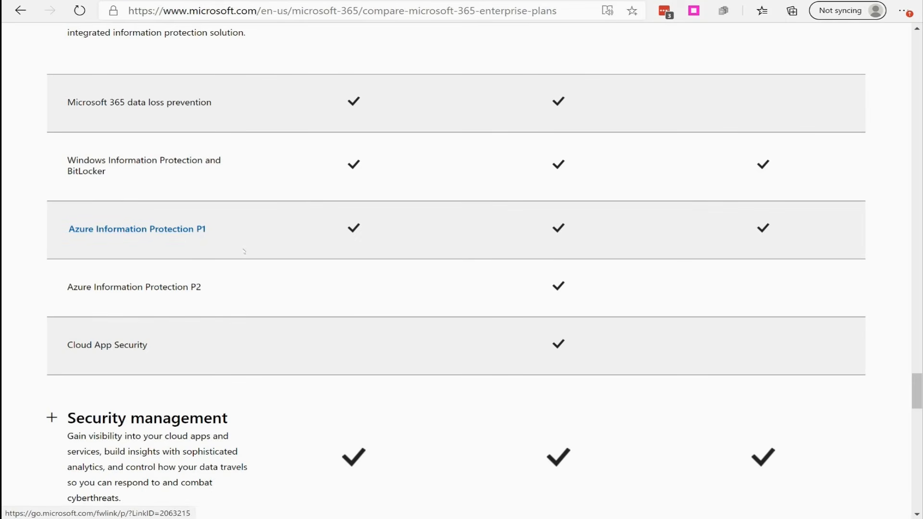
scroll(281, 292, "down", 3)
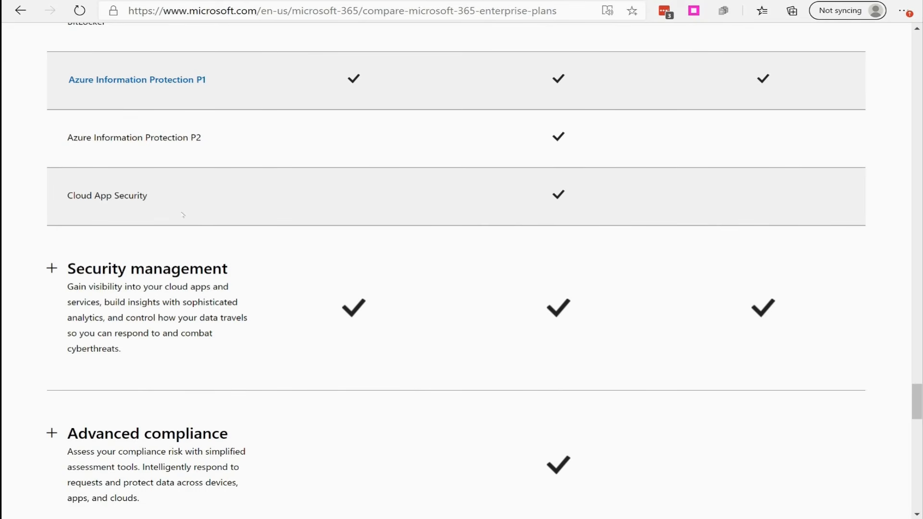
- Expand Security management and check which enterprise plans include Microsoft Secure Score and the Security and Compliance Center
scroll(183, 215, "down", 3)
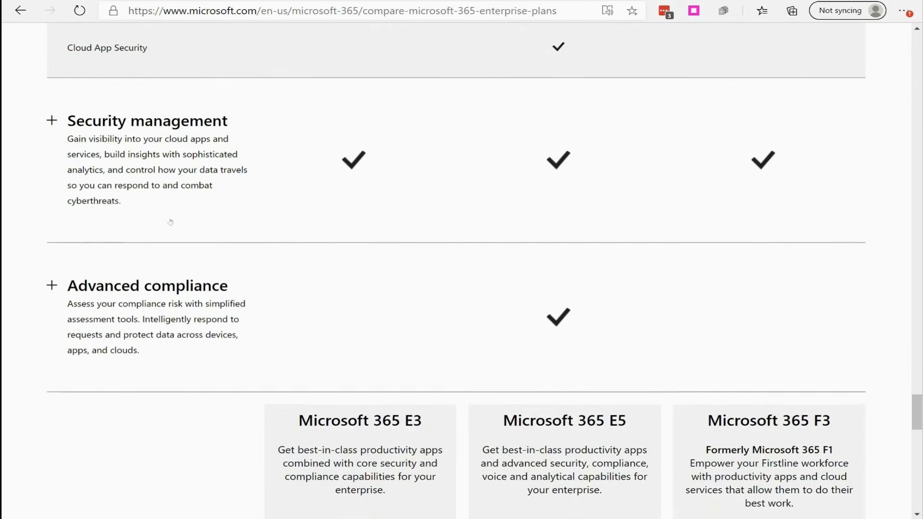
scroll(77, 122, "up", 2)
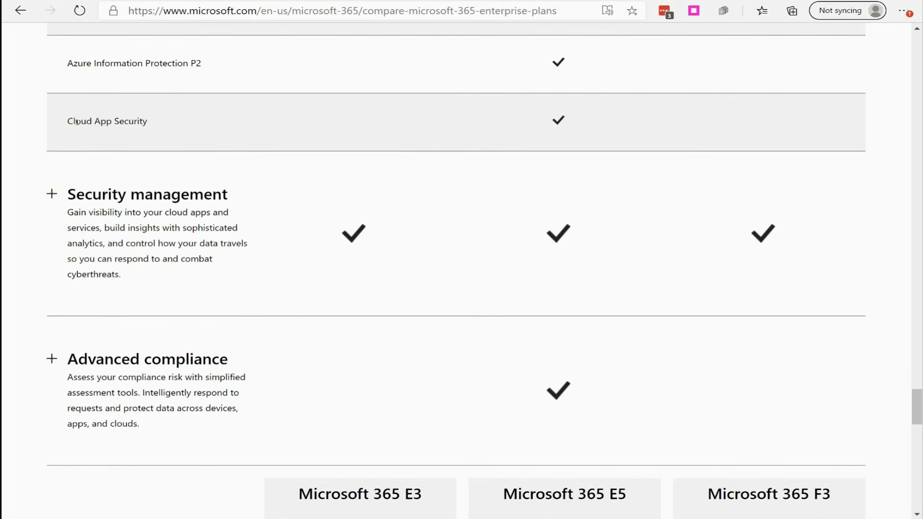
left_click(57, 194)
scroll(173, 272, "down", 2)
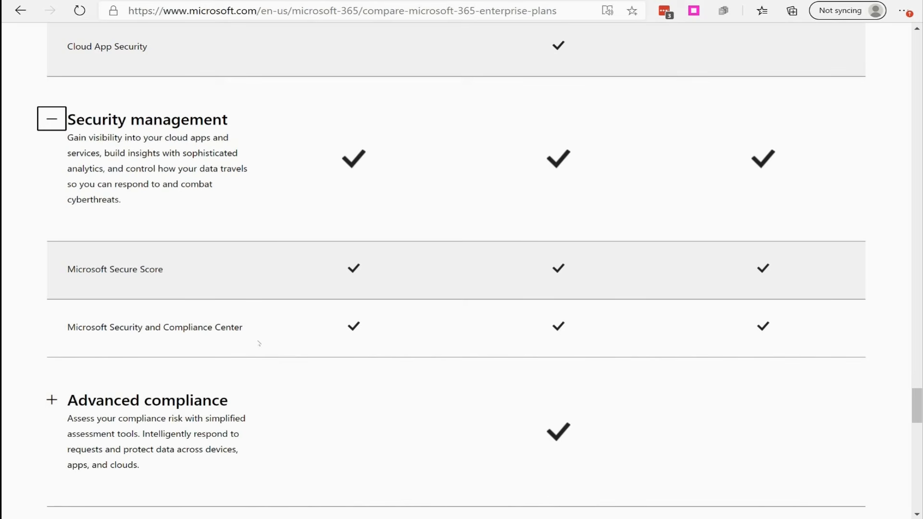
- Expand Advanced compliance and check which enterprise plans include Advanced eDiscovery, Customer Lockbox and Privileged Access Management
scroll(251, 354, "down", 5)
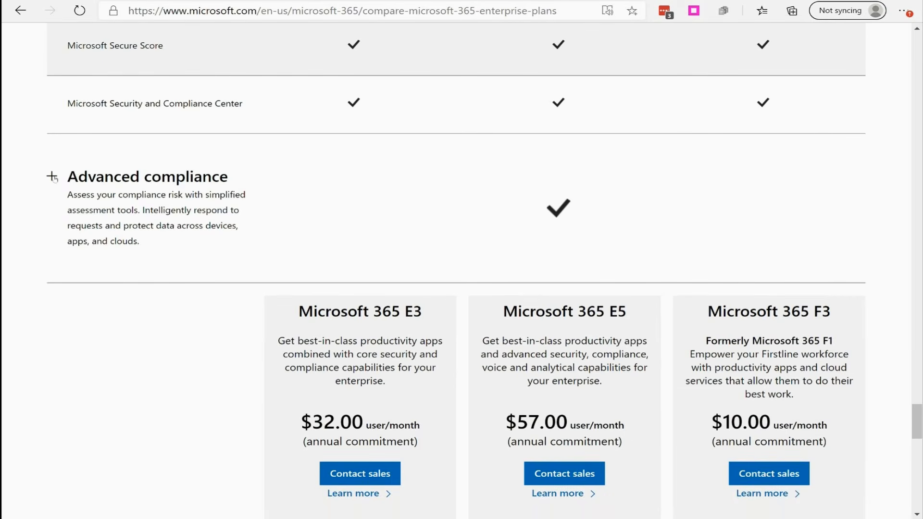
left_click(52, 176)
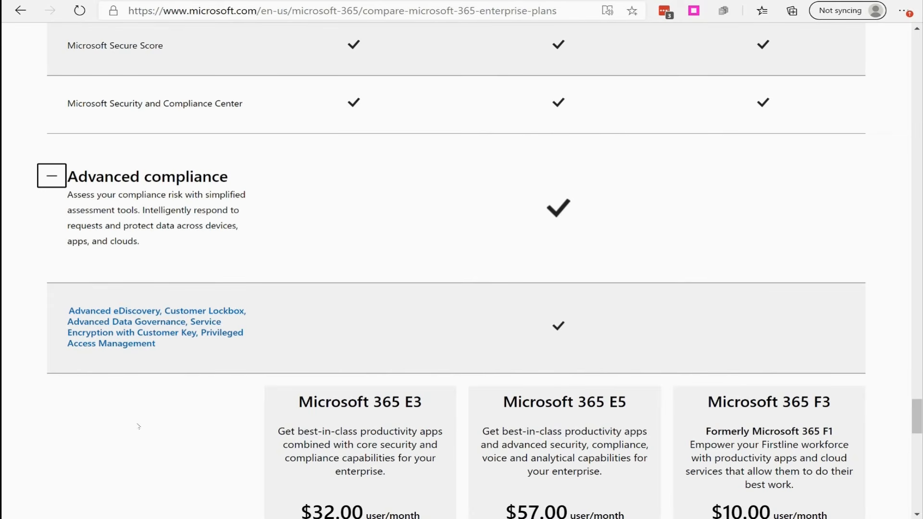
scroll(171, 375, "down", 6)
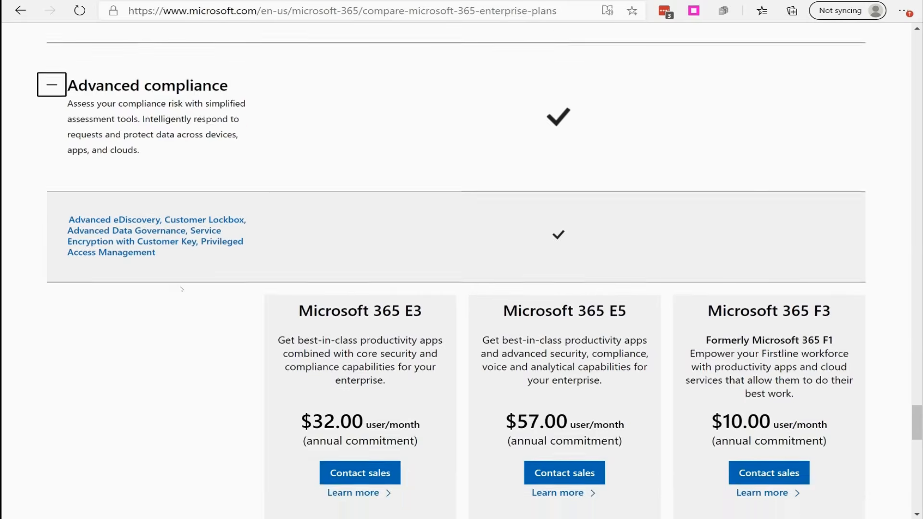
- Go back through the expanded feature sections to the E3, E5 and F3 plan overview at the start of the enterprise comparison
scroll(182, 281, "up", 6)
scroll(186, 282, "up", 20)
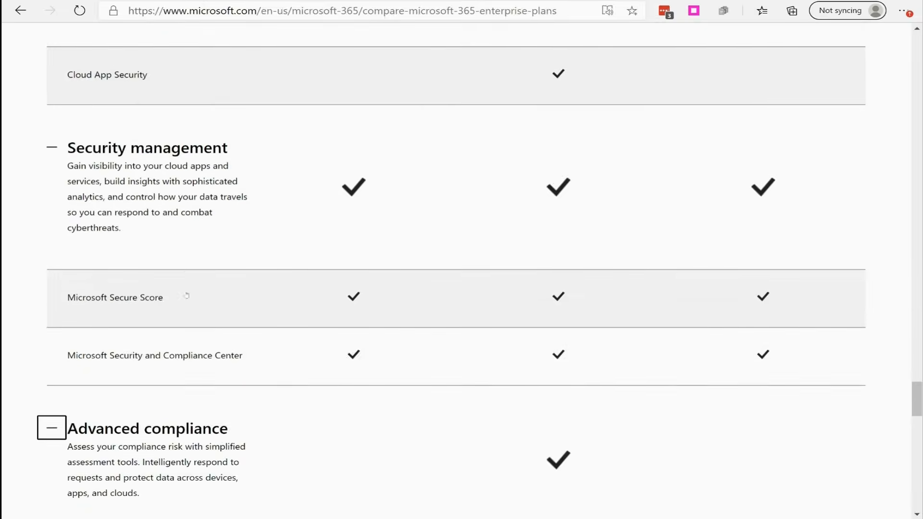
scroll(281, 335, "up", 20)
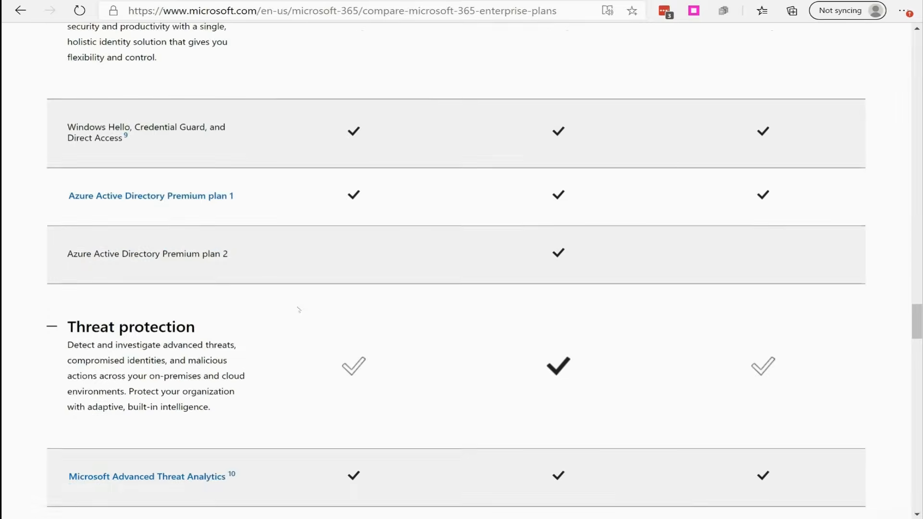
scroll(323, 327, "up", 20)
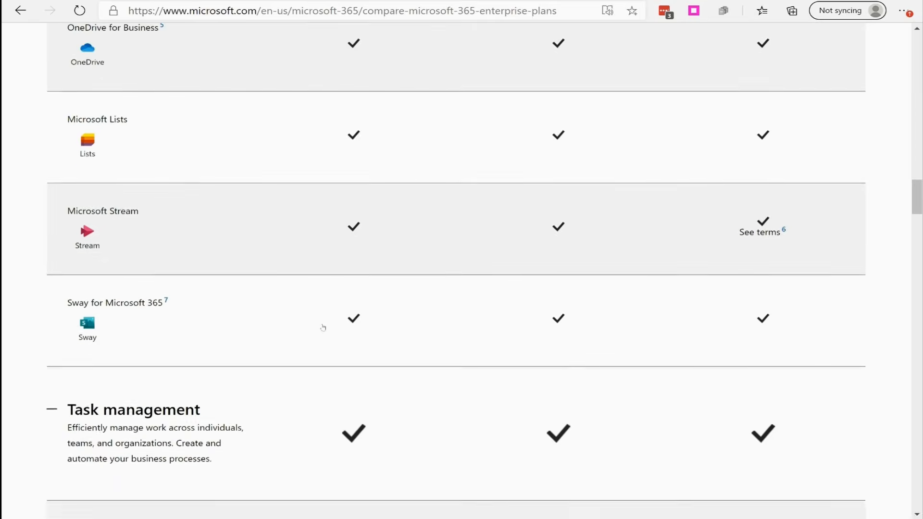
scroll(328, 326, "up", 20)
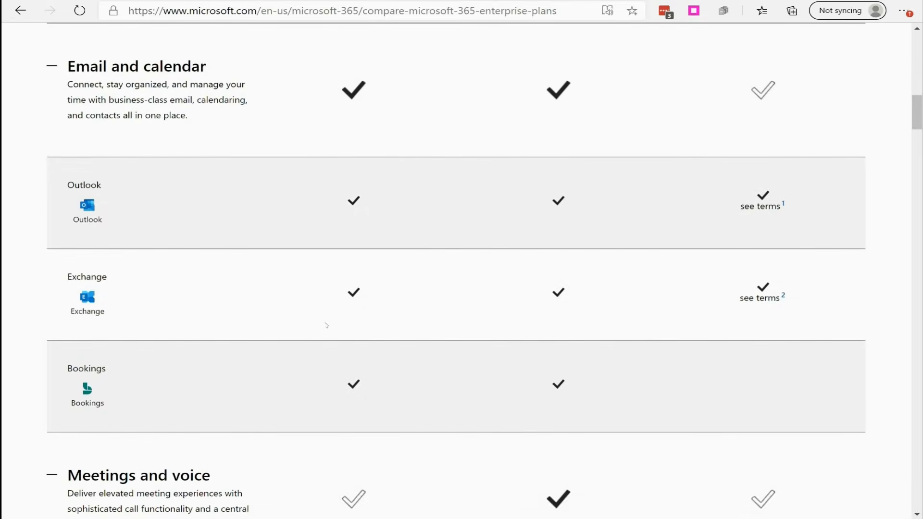
scroll(326, 325, "up", 2)
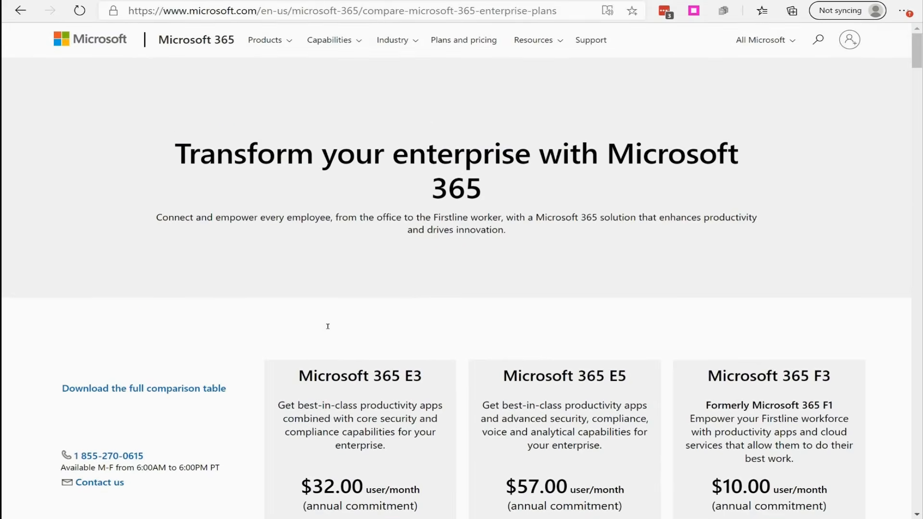
scroll(326, 325, "down", 5)
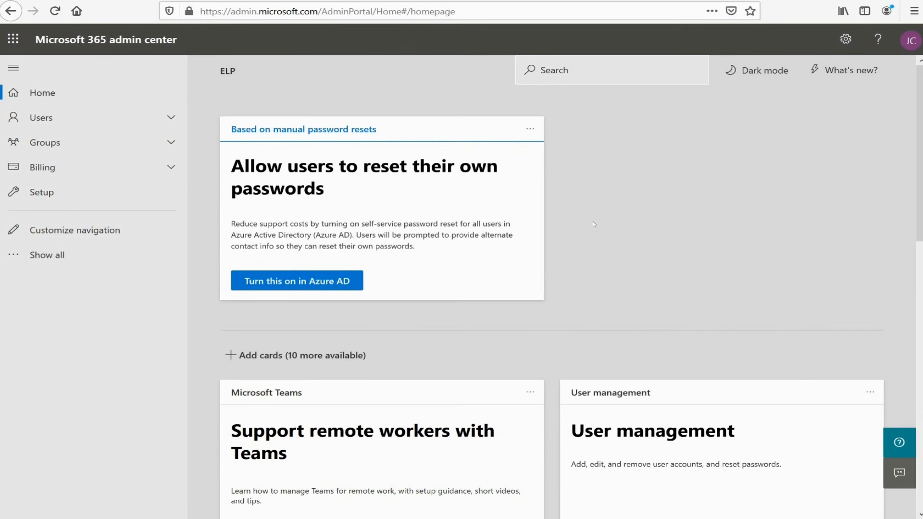
- Open the Licenses page under Billing in the Microsoft 365 admin center and review the subscribed products
left_click(96, 171)
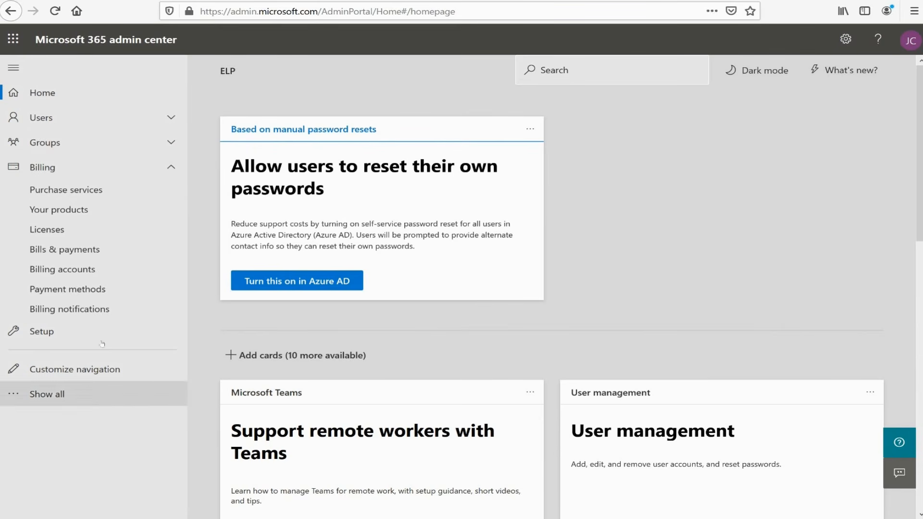
left_click(53, 230)
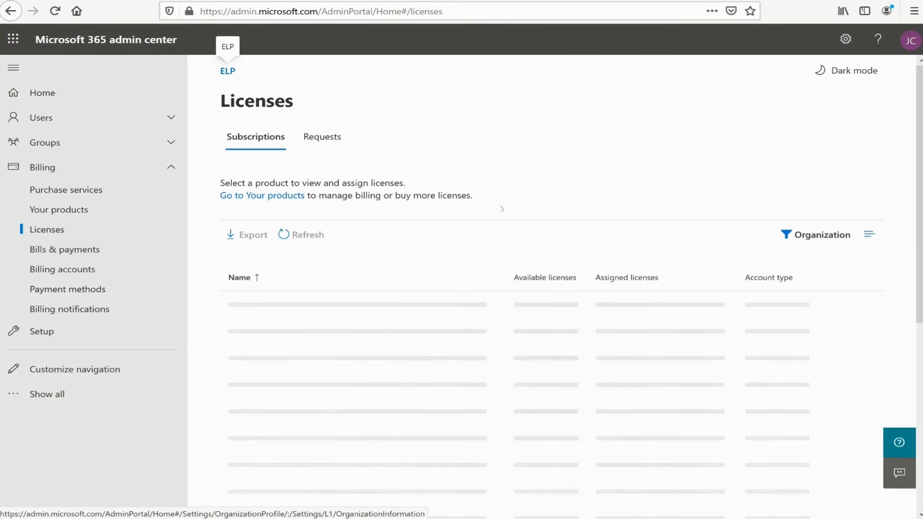
scroll(501, 209, "down", 4)
scroll(504, 251, "up", 4)
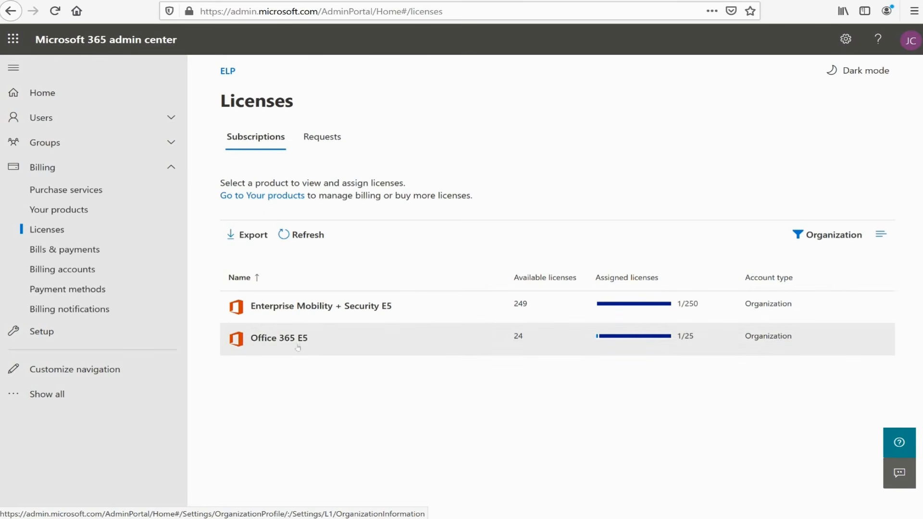
- Open the Office 365 E5 license details and view the form for assigning licenses to users, closing it without assigning any
left_click_drag(272, 342, 281, 340)
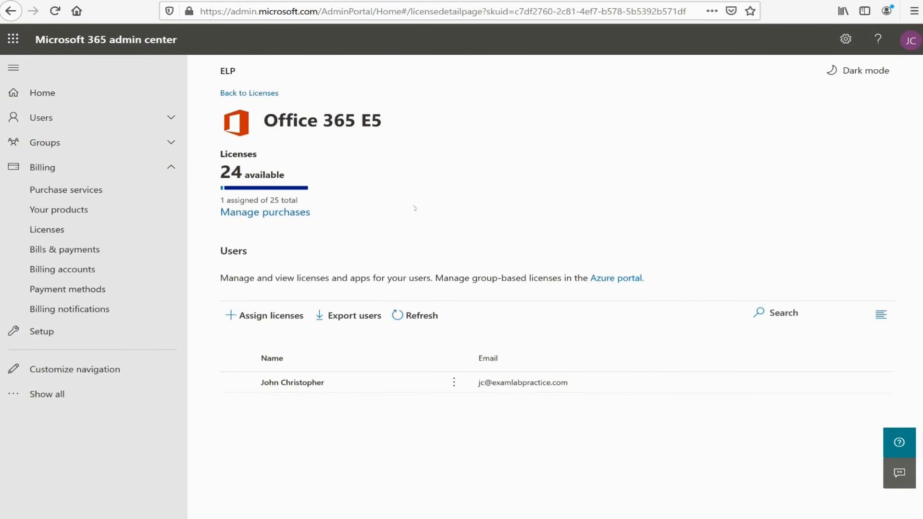
left_click(258, 316)
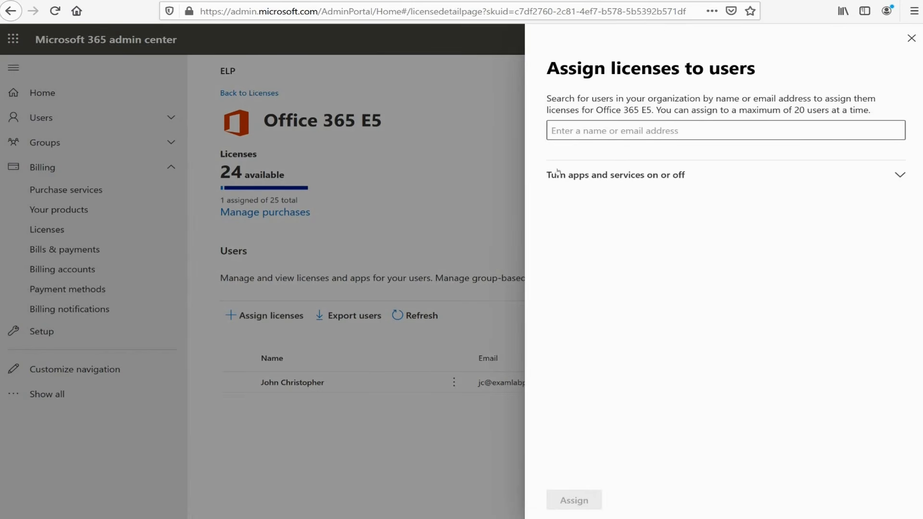
left_click(911, 38)
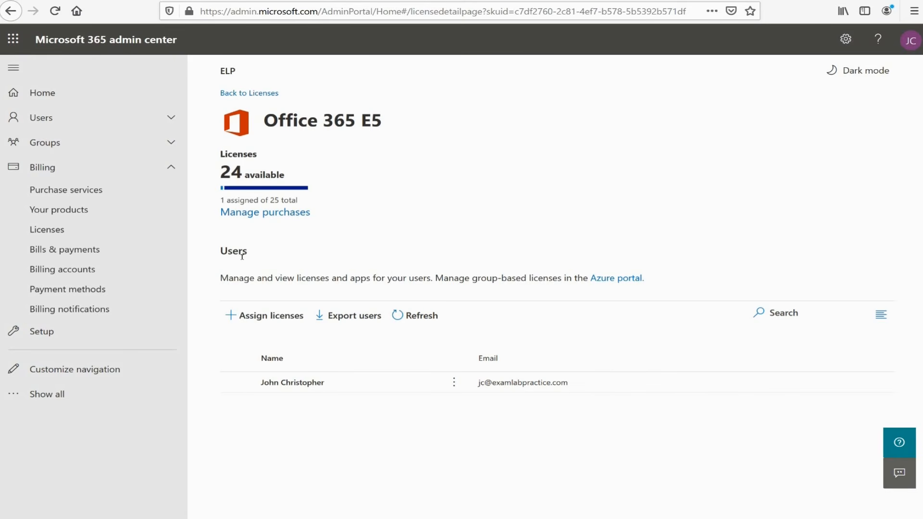
- Open the purchase management for Office 365 E5, then go to Purchase services and browse the Microsoft 365 plans and prices
left_click(267, 211)
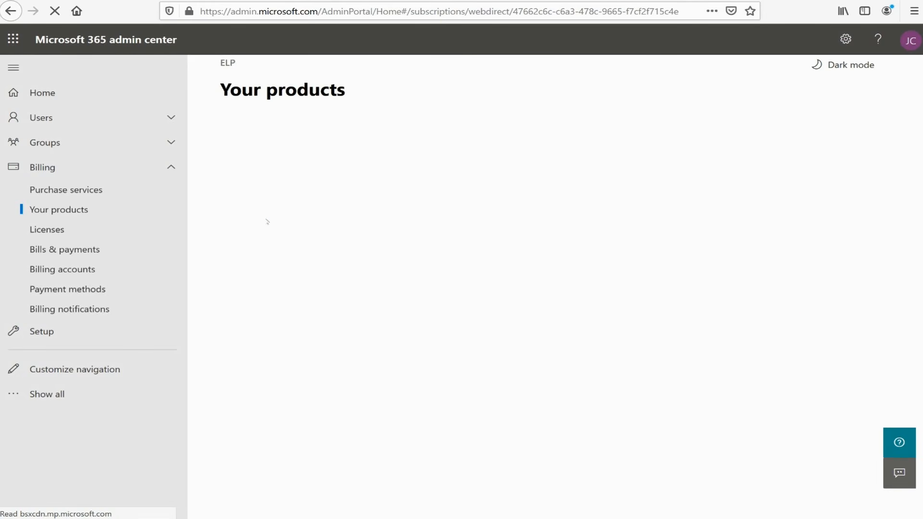
left_click(57, 192)
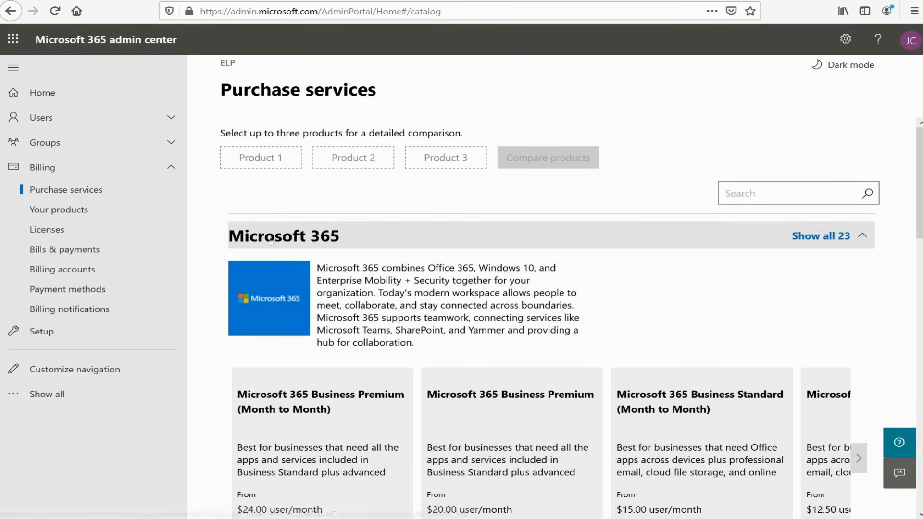
scroll(540, 239, "down", 3)
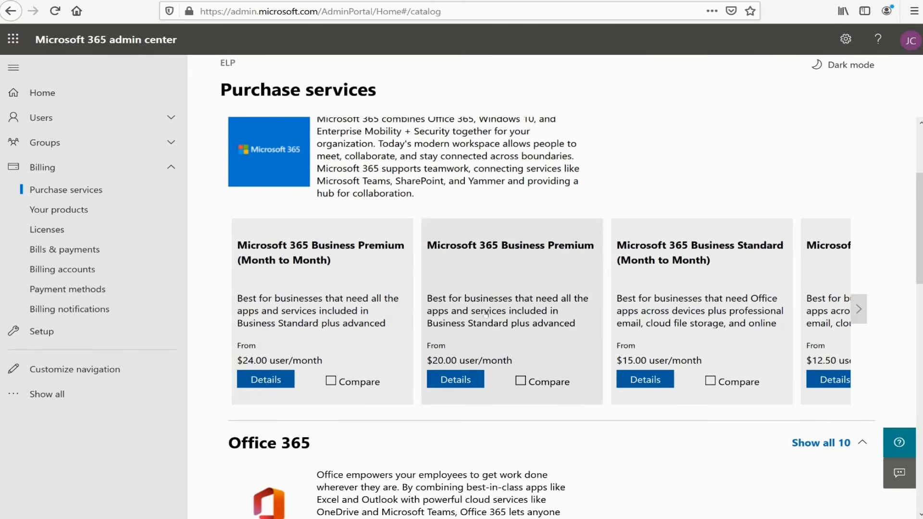
left_click(858, 309)
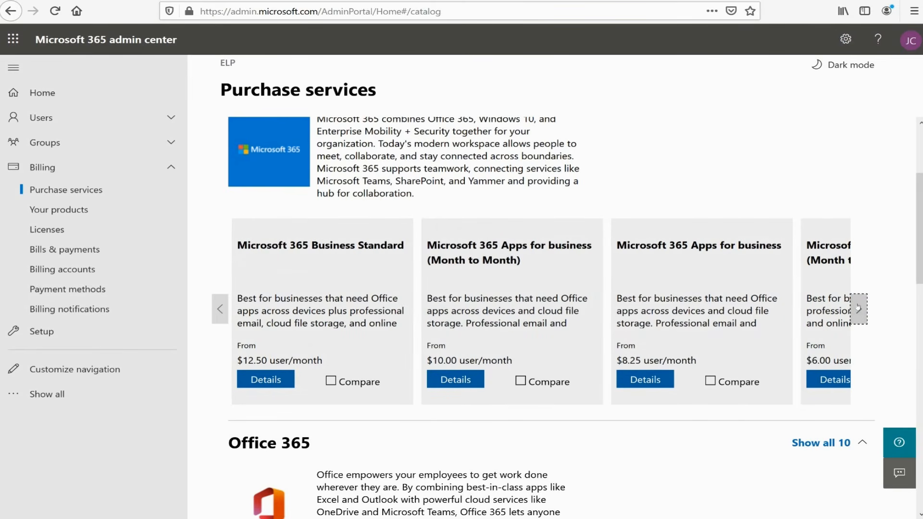
left_click(859, 308)
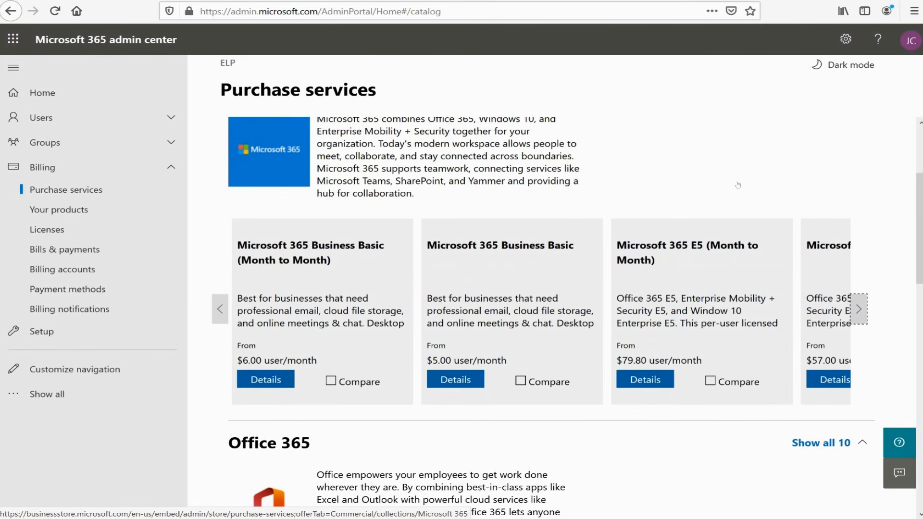
scroll(613, 194, "down", 5)
scroll(613, 194, "up", 8)
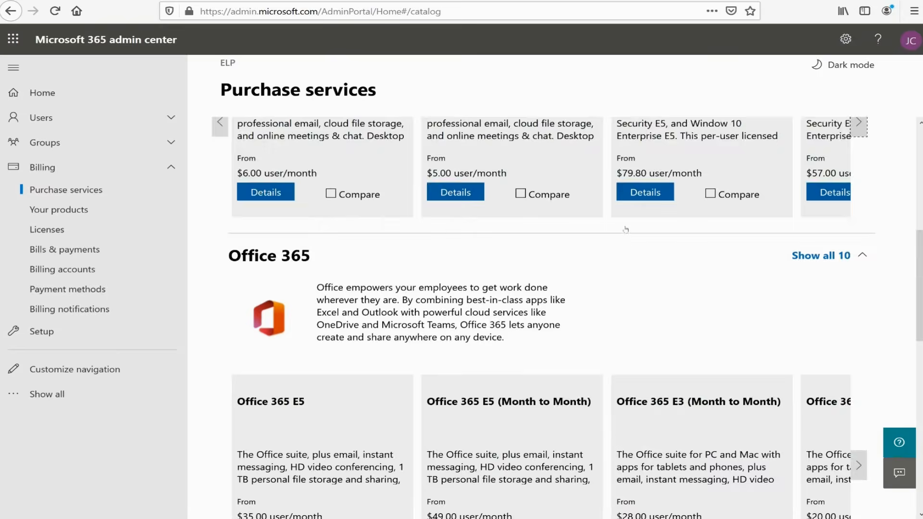
- Browse all the Office 365 plans and their prices in the Purchase services catalog, through to Office 365 E3 Developer
scroll(616, 222, "down", 5)
scroll(593, 226, "down", 3)
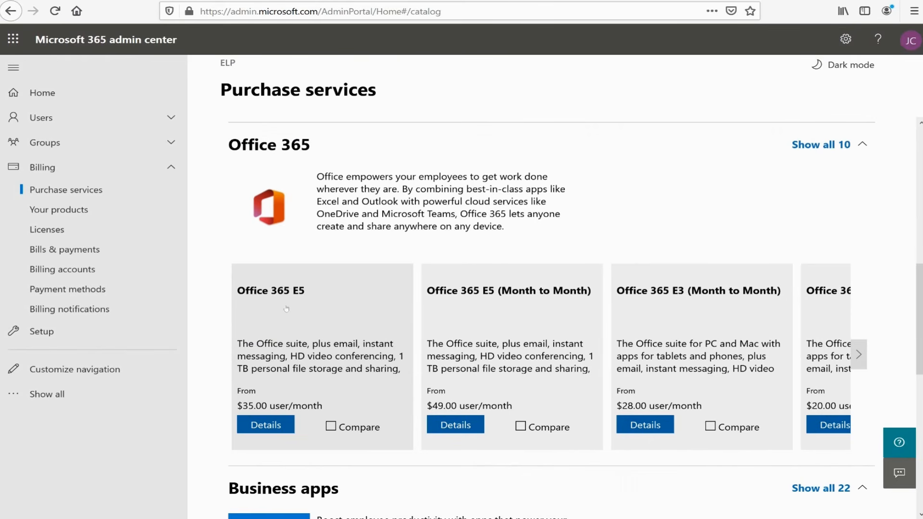
left_click(858, 354)
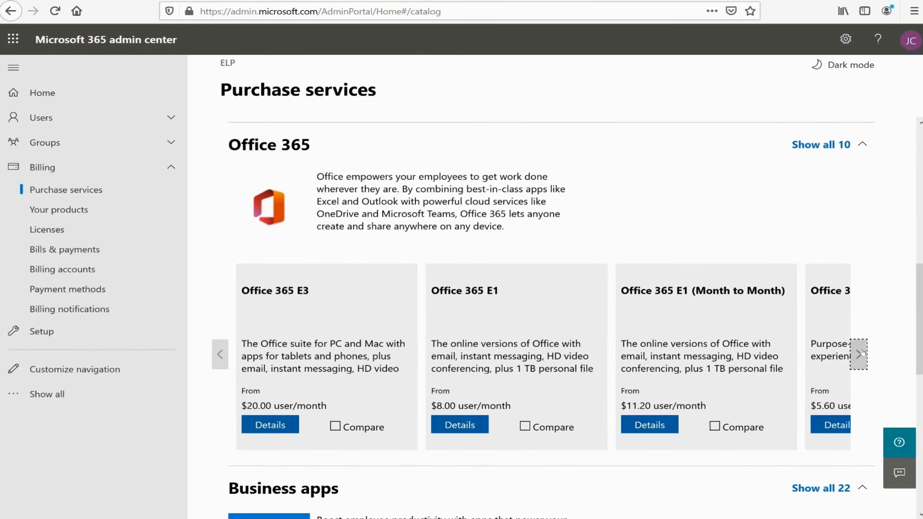
left_click(858, 354)
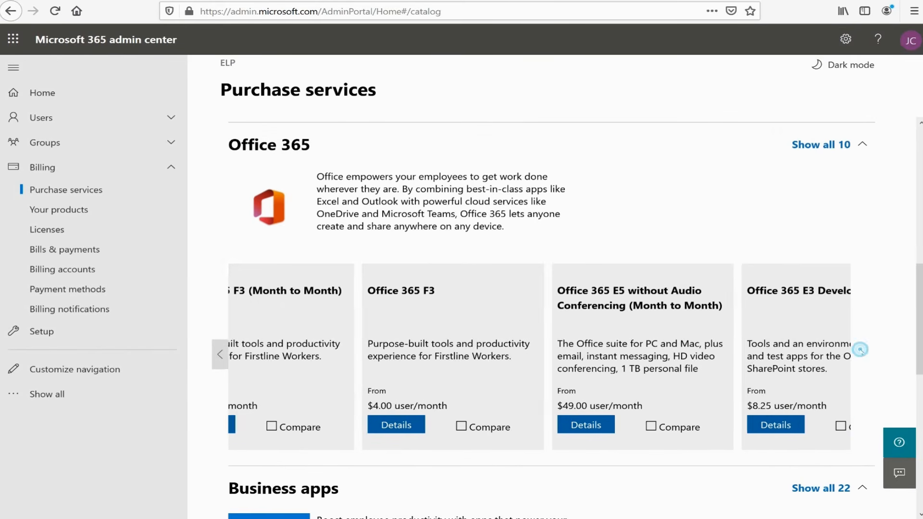
left_click(860, 349)
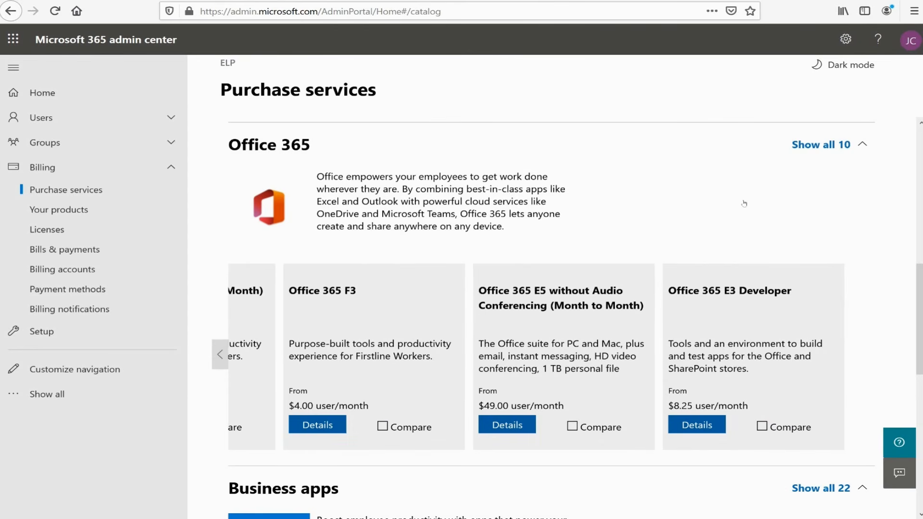
- Browse the Business apps offers in the catalog from the Project Plan 1 products on to Project Plan 5 and Visio Plan 1
scroll(697, 227, "down", 5)
scroll(696, 227, "down", 1)
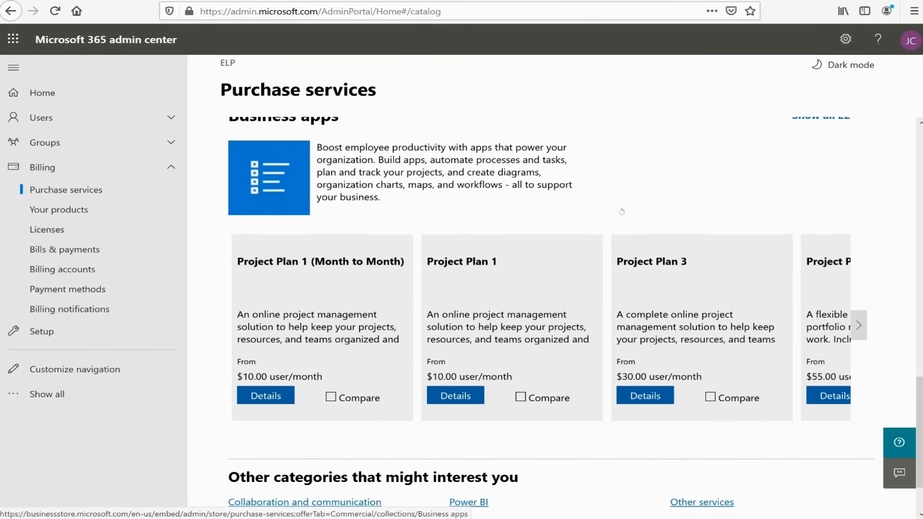
scroll(509, 231, "up", 1)
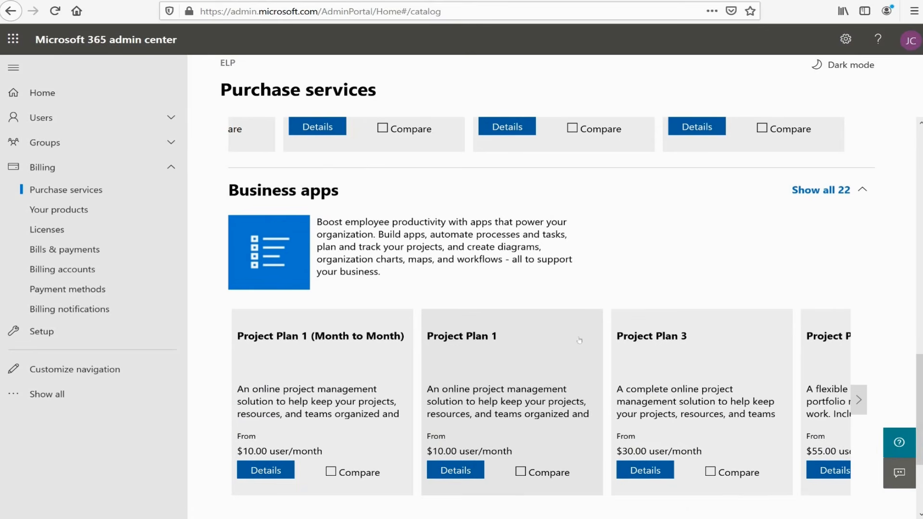
scroll(737, 339, "down", 1)
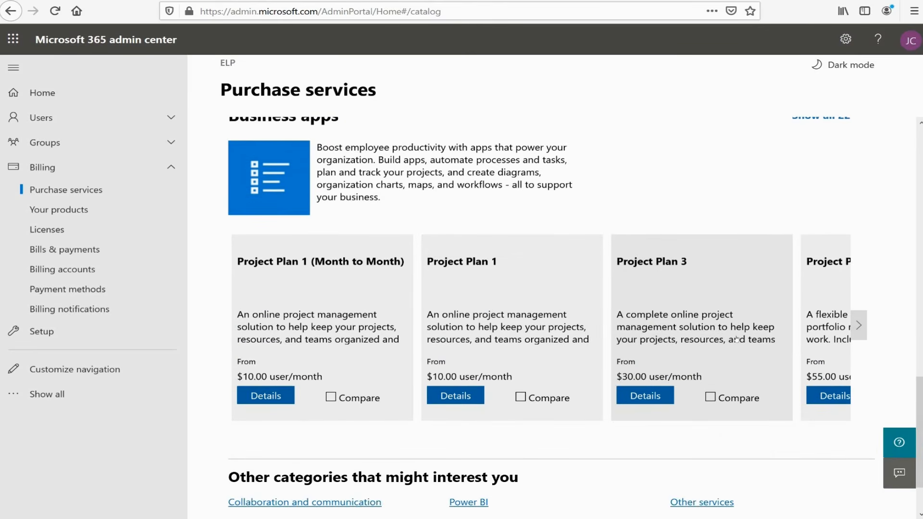
left_click(858, 325)
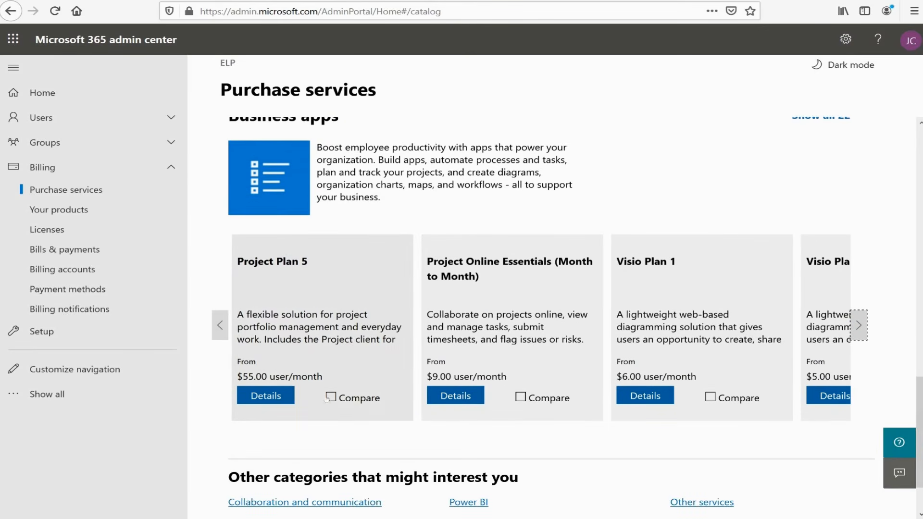
- Open the Project Plan 5 details and compare its price and included features with Project Plan 3
left_click(260, 400)
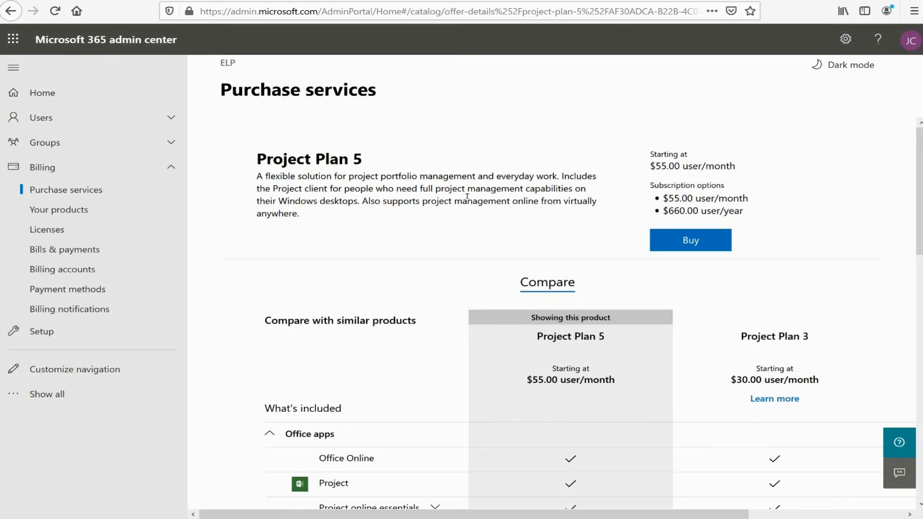
scroll(523, 261, "down", 5)
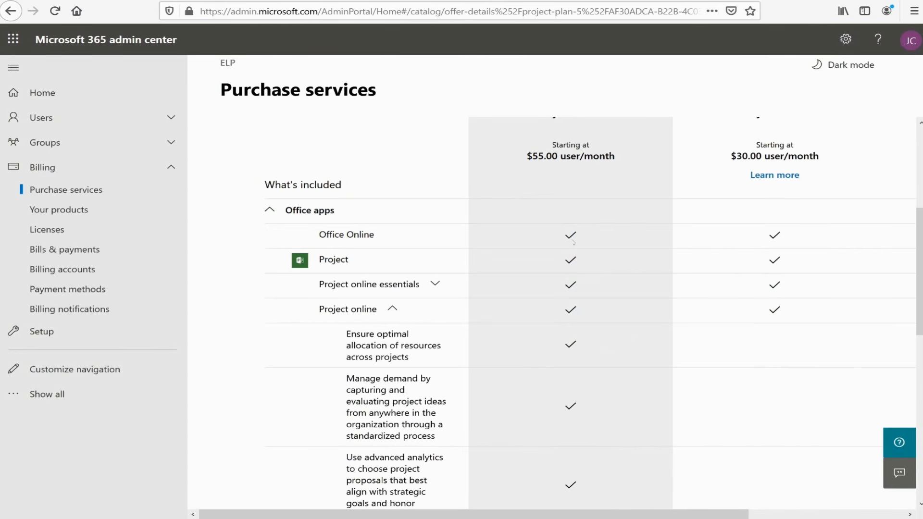
scroll(555, 466, "down", 10)
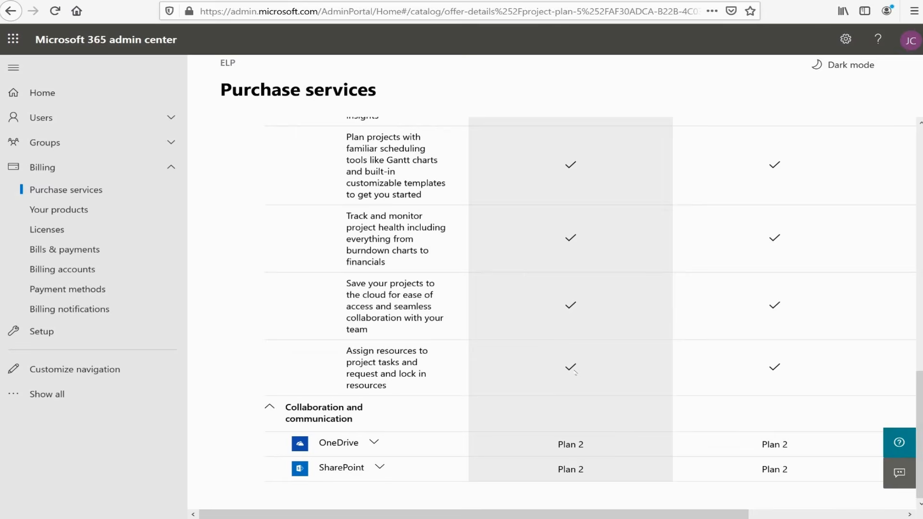
scroll(574, 372, "up", 15)
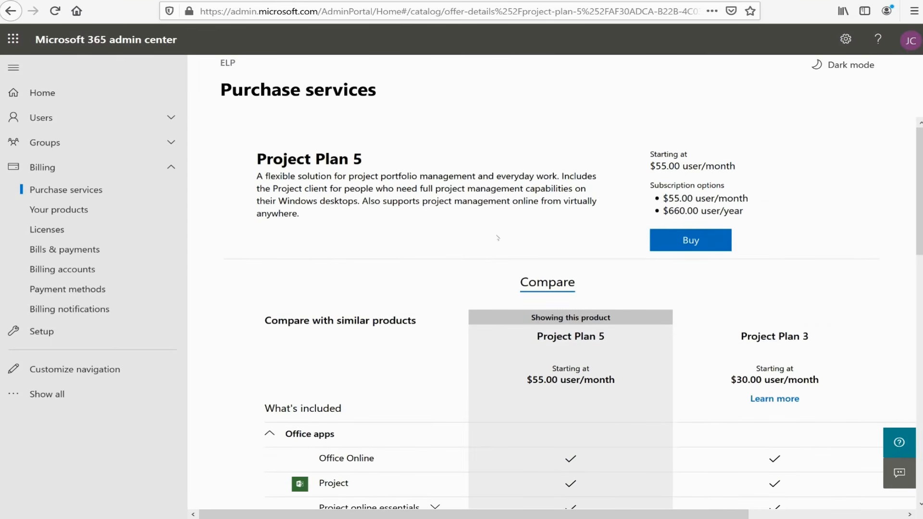
scroll(497, 238, "down", 6)
scroll(384, 291, "up", 6)
scroll(481, 300, "down", 6)
scroll(576, 311, "up", 2)
scroll(596, 269, "up", 4)
- Return to the Purchase services catalog and show all products in the Microsoft 365 category
left_click(50, 189)
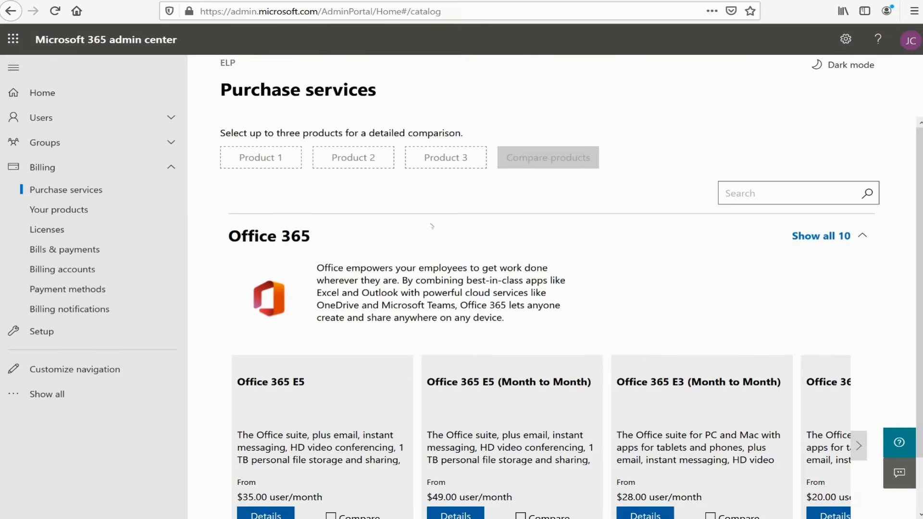
scroll(578, 259, "down", 10)
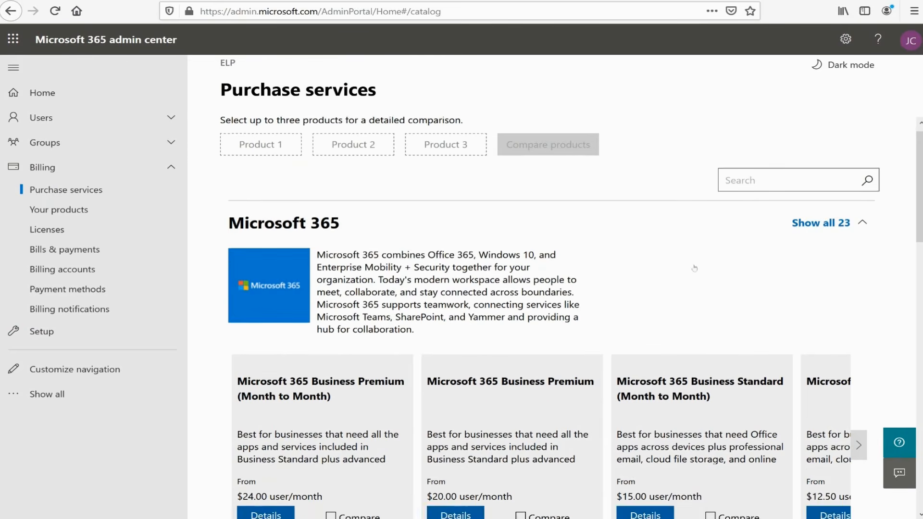
scroll(706, 259, "up", 8)
scroll(705, 258, "up", 2)
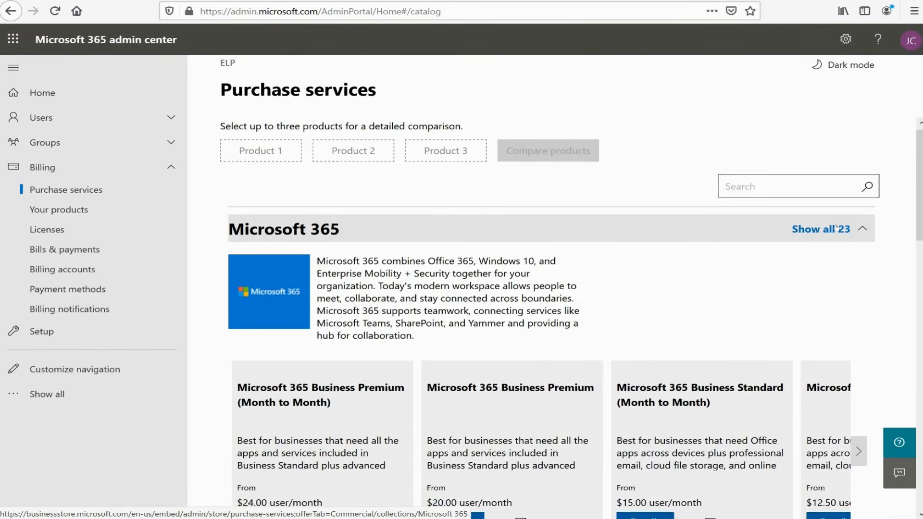
left_click(826, 235)
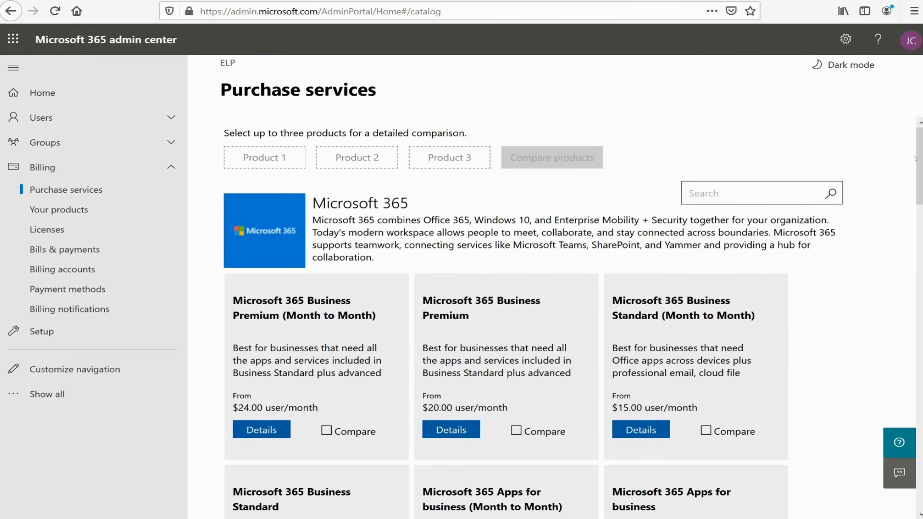
- Browse the Microsoft 365 offers in the catalog from the Business Premium plans through to Microsoft 365 E5 and E3
left_click_drag(914, 158, 914, 207)
left_click(539, 241)
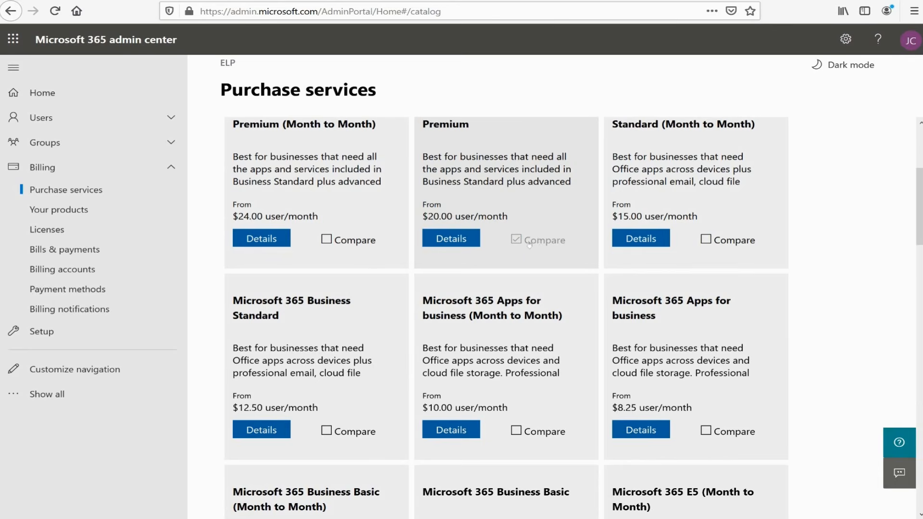
scroll(615, 317, "down", 3)
scroll(614, 318, "up", 4)
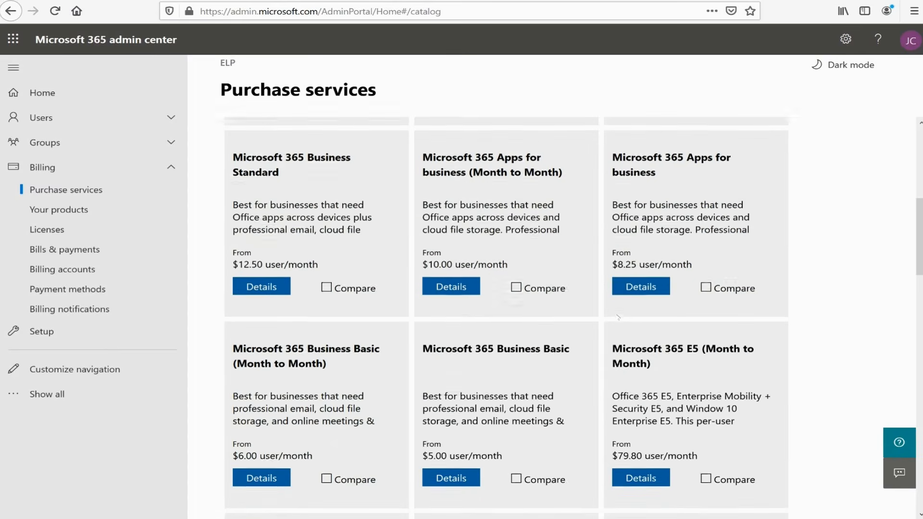
scroll(618, 298, "down", 8)
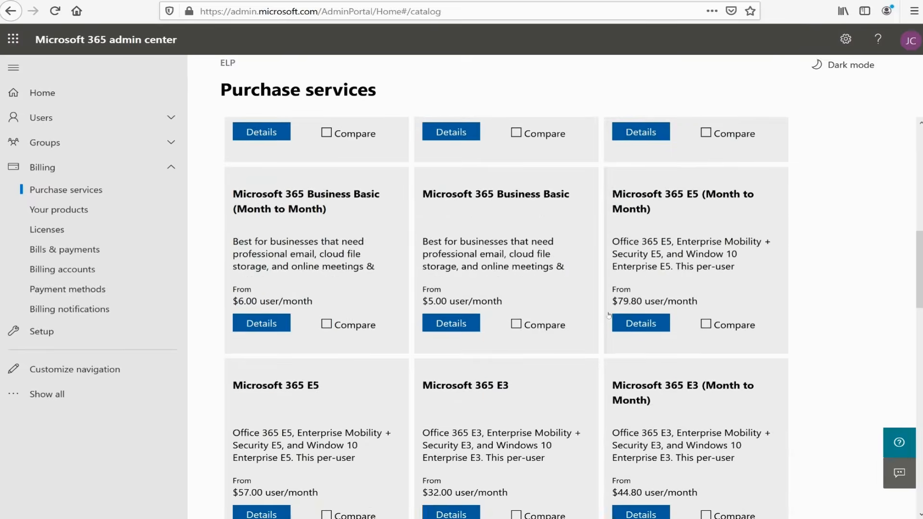
scroll(609, 314, "down", 3)
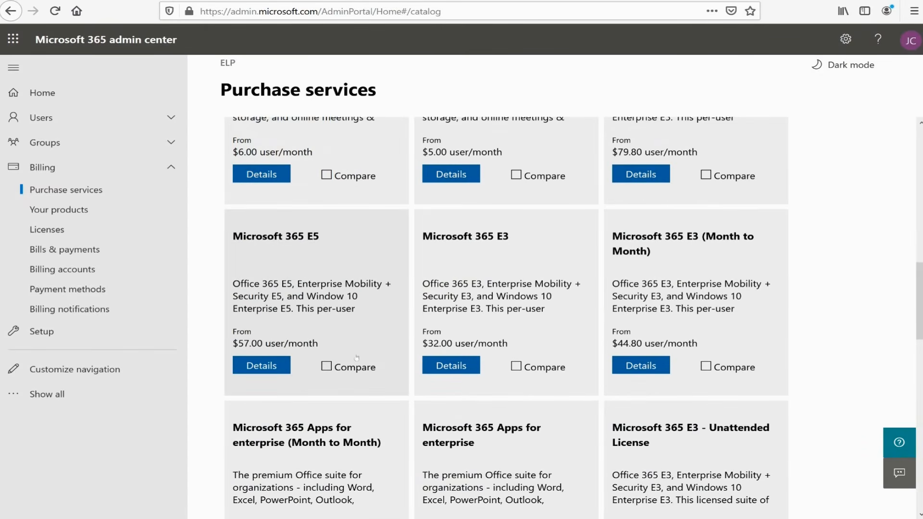
- Select Microsoft 365 E5 and Microsoft 365 E3 for comparison and open the product comparison
left_click(327, 366)
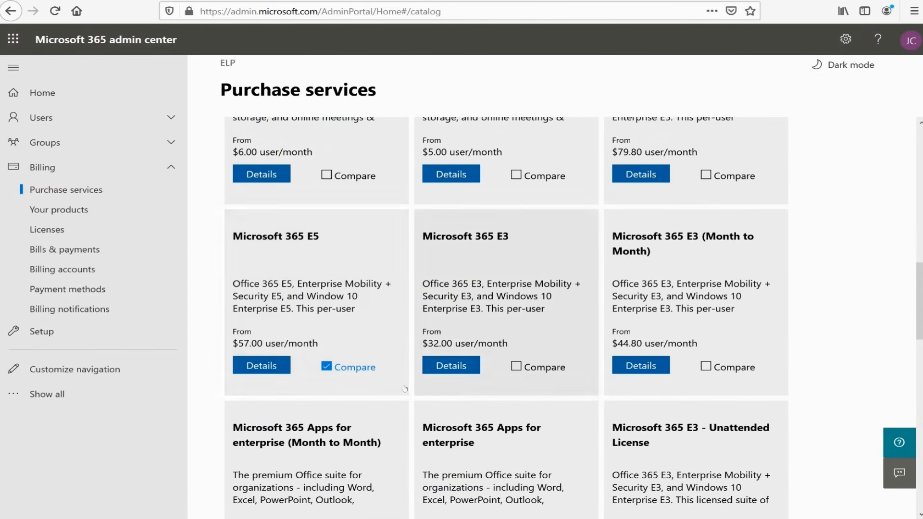
left_click(516, 367)
scroll(658, 345, "up", 1)
scroll(658, 345, "up", 10)
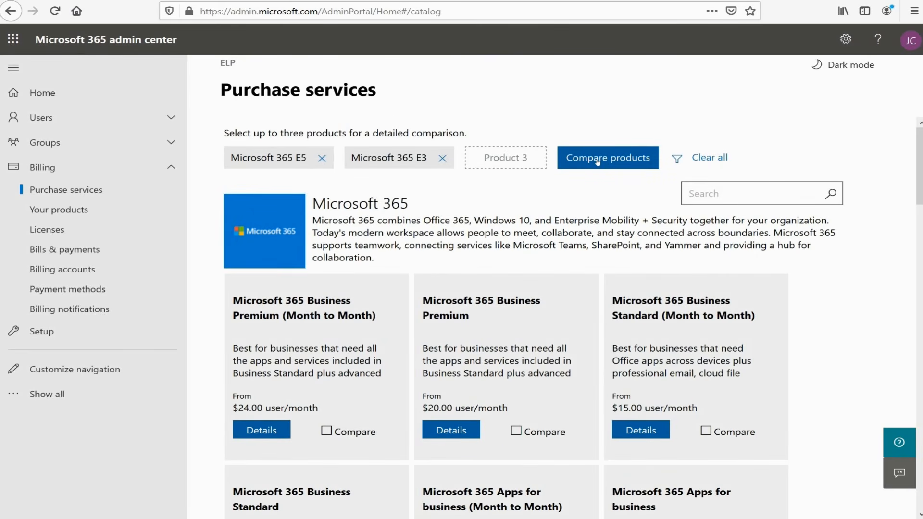
left_click(598, 160)
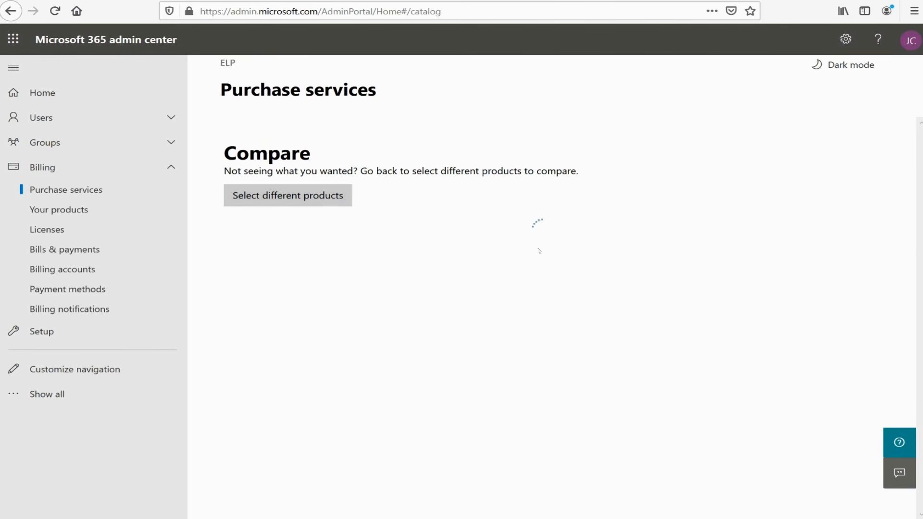
- Examine the Microsoft 365 E5 and E3 comparison, covering license coverage, Office apps, collaboration, accounts and security, operating system and business apps
scroll(636, 244, "down", 6)
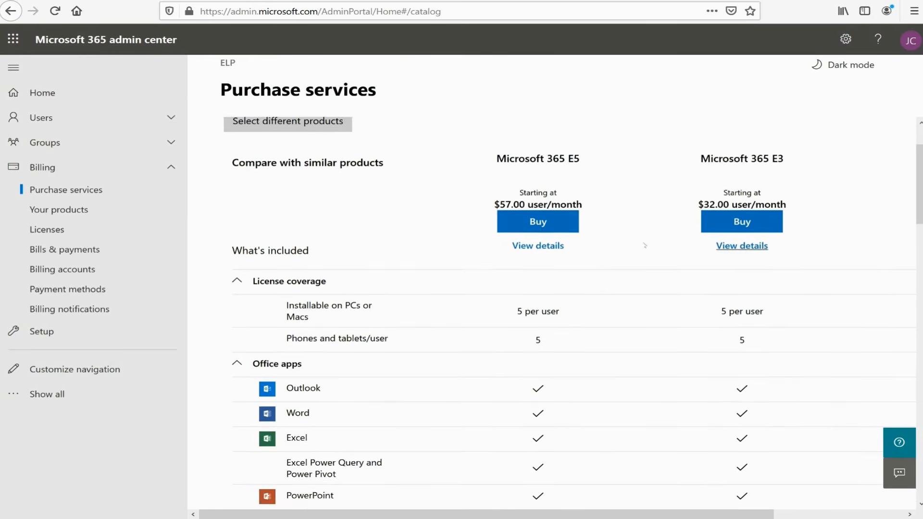
scroll(582, 142, "up", 7)
scroll(612, 284, "down", 10)
scroll(641, 280, "down", 8)
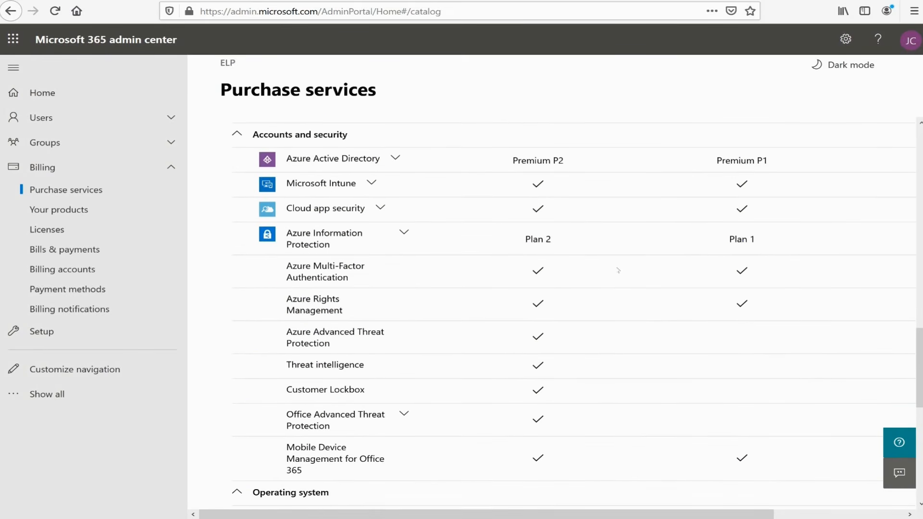
scroll(614, 231, "up", 8)
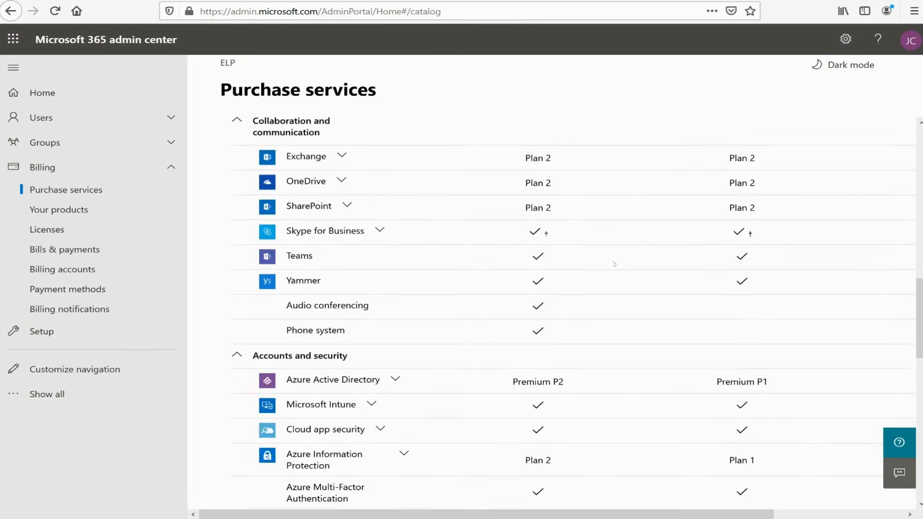
scroll(586, 230, "down", 2)
scroll(572, 347, "down", 14)
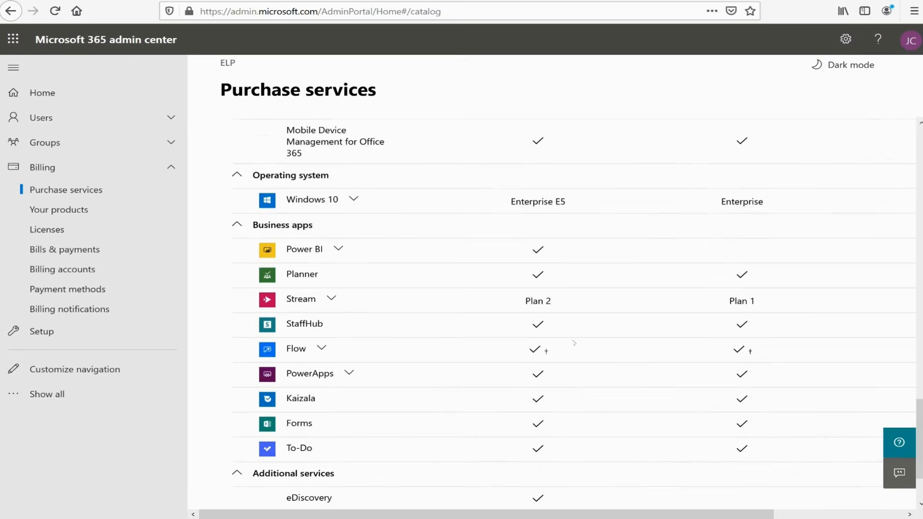
scroll(582, 339, "up", 20)
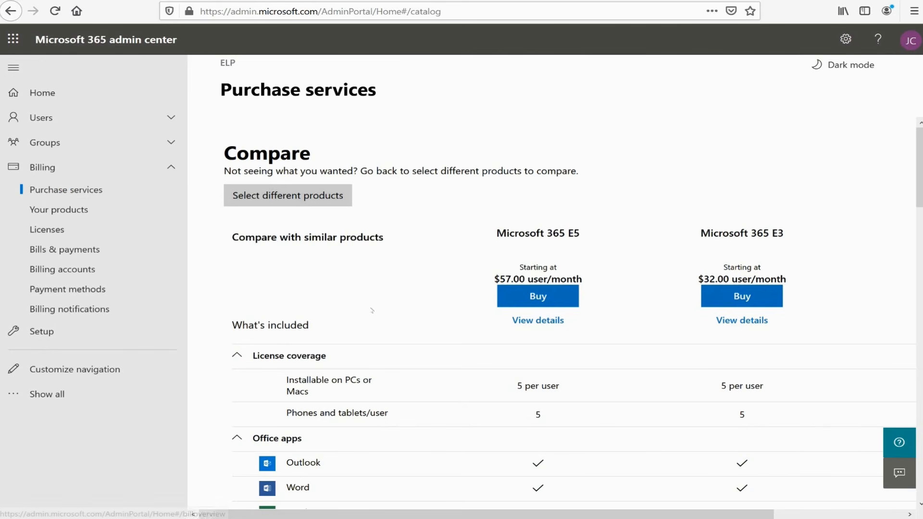
scroll(369, 298, "down", 1)
scroll(369, 298, "down", 3)
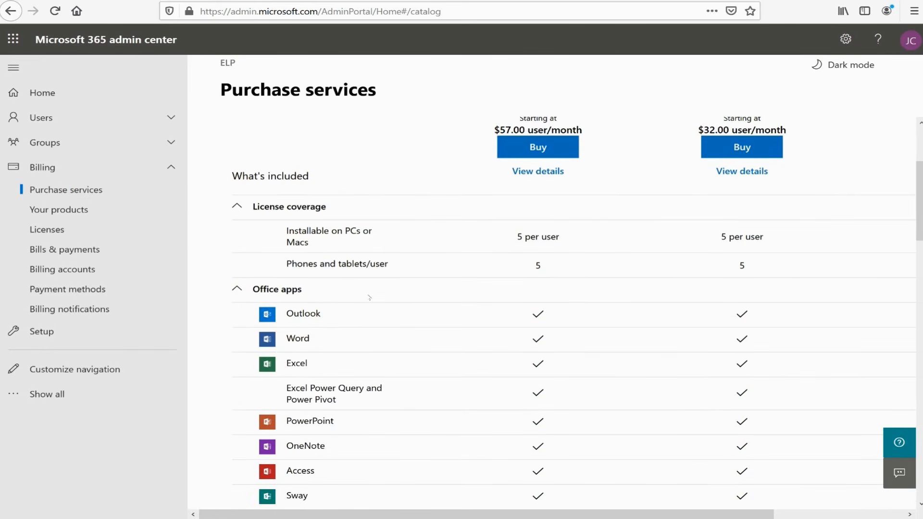
scroll(369, 297, "up", 3)
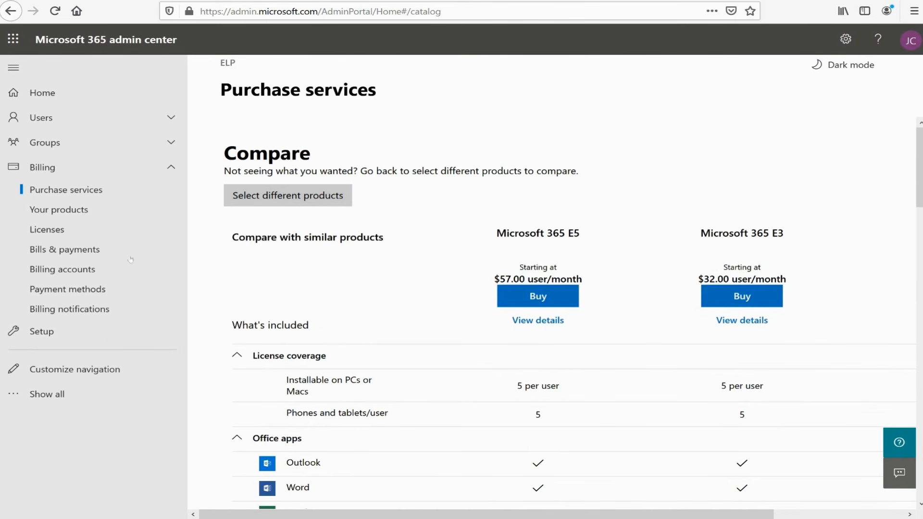
- Check the Office 365 E5 subscription's license availability and assigned users, and return to the Licenses overview
left_click(50, 231)
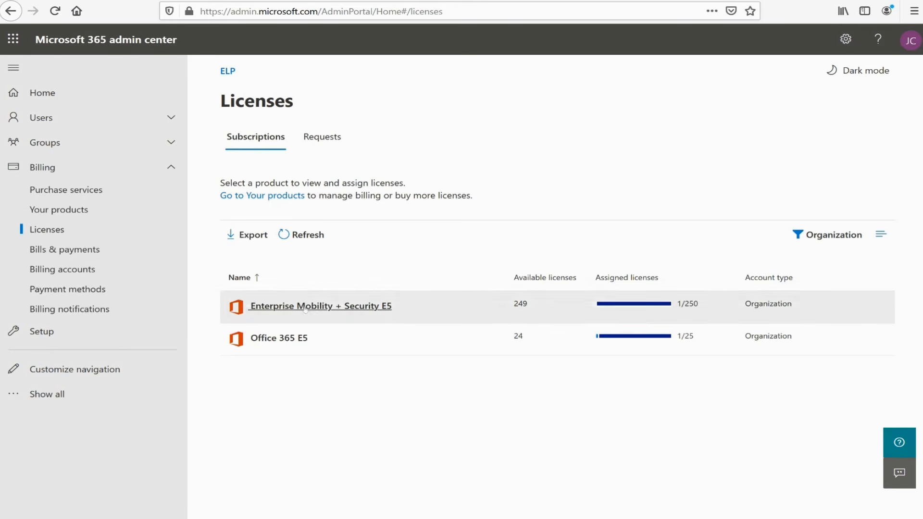
left_click(283, 340)
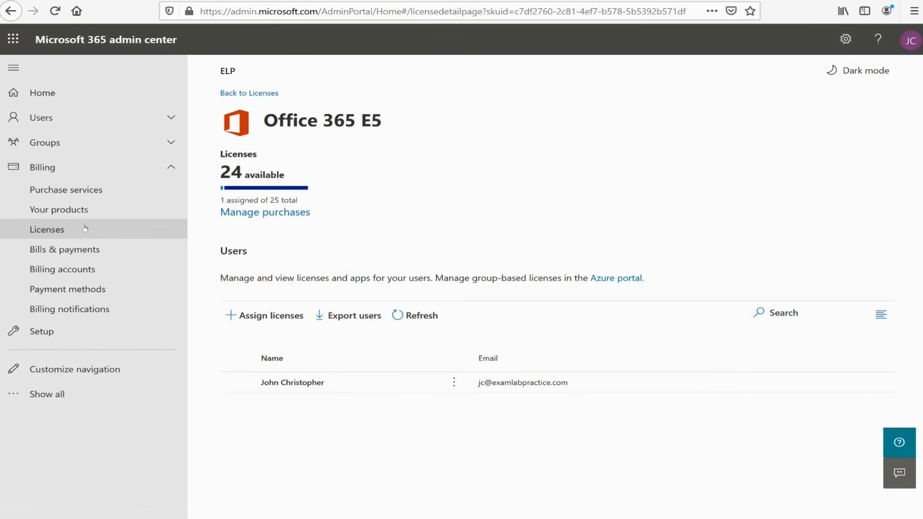
left_click(69, 231)
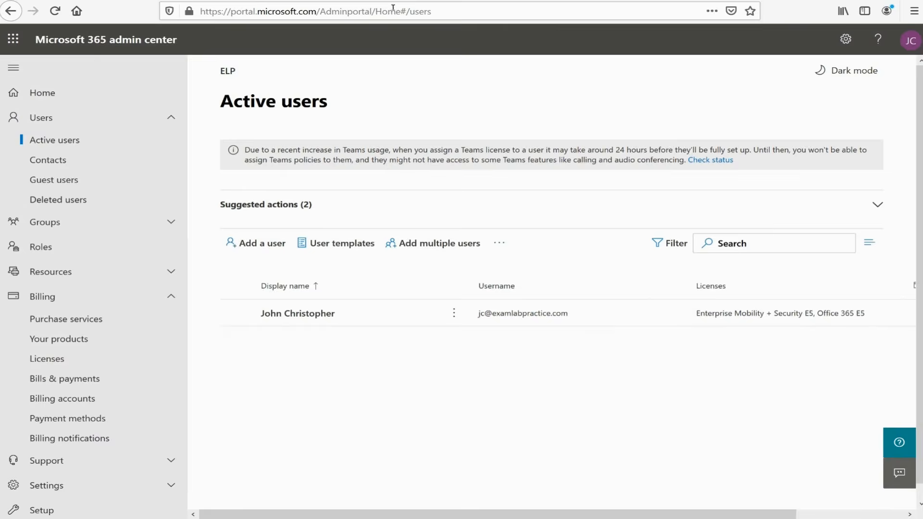
- Switch to the Azure portal at portal.azure.com and dismiss the Azure Advisor recommendations notice
left_click(389, 11)
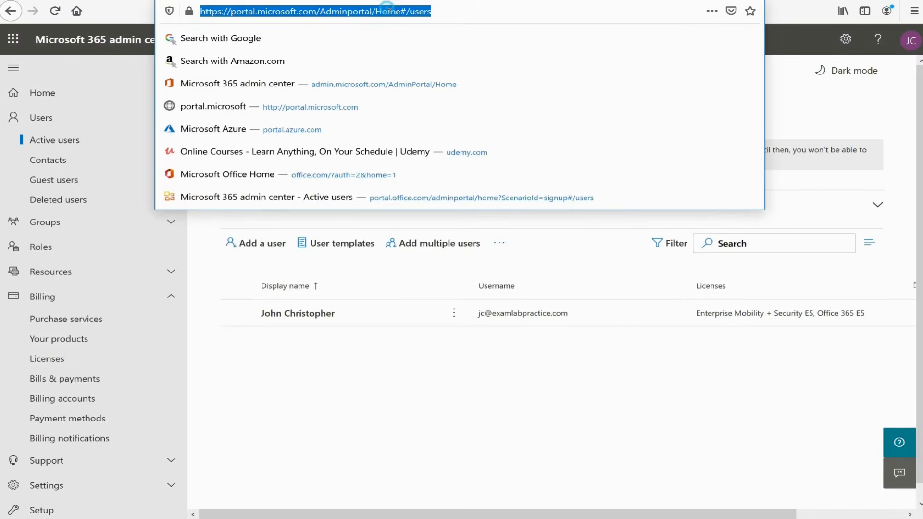
type("portal.azure.com/")
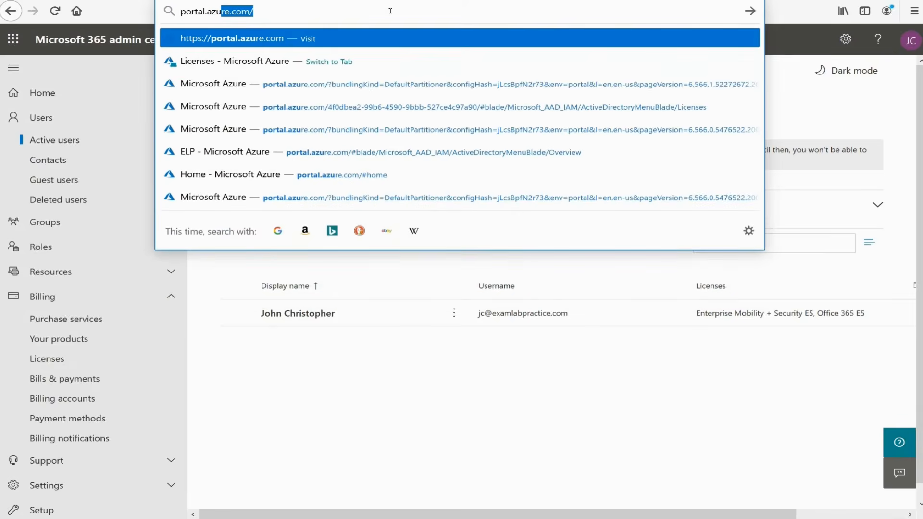
key("Return")
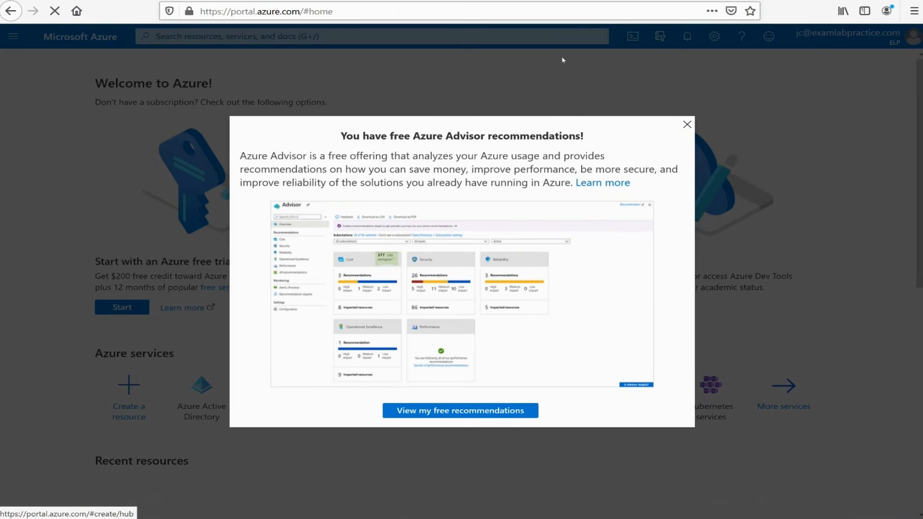
left_click(687, 125)
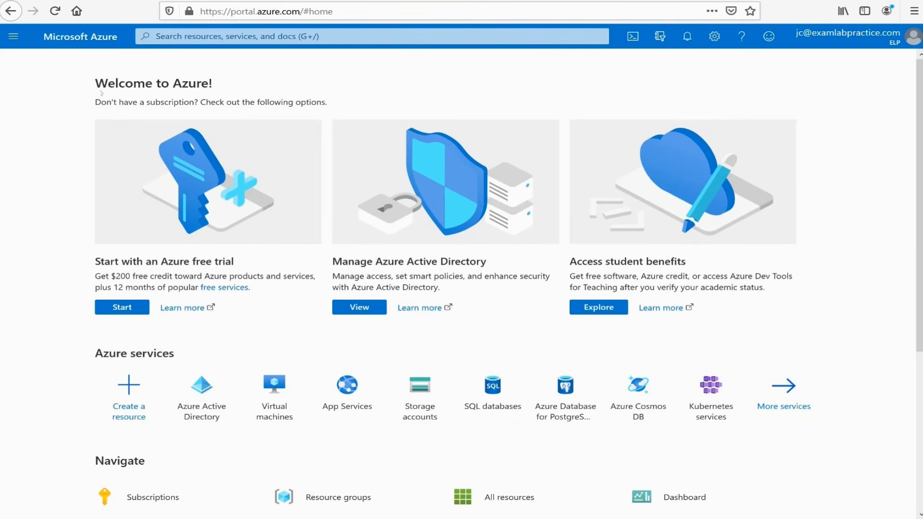
- Open the list of all licensed products in Azure Active Directory
left_click(14, 37)
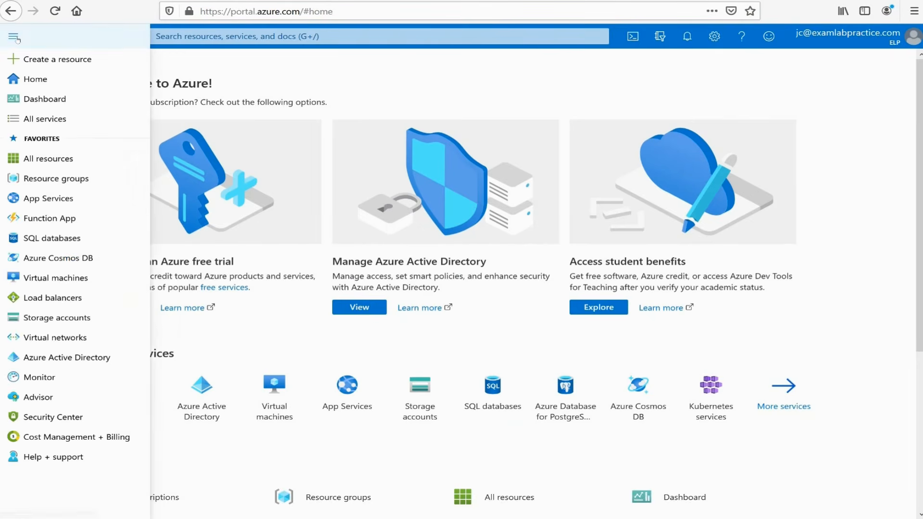
left_click(48, 357)
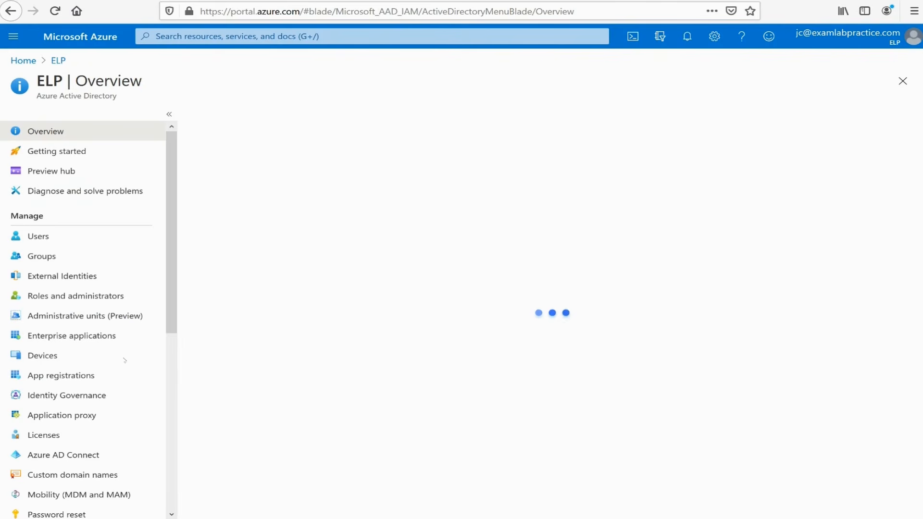
left_click(57, 439)
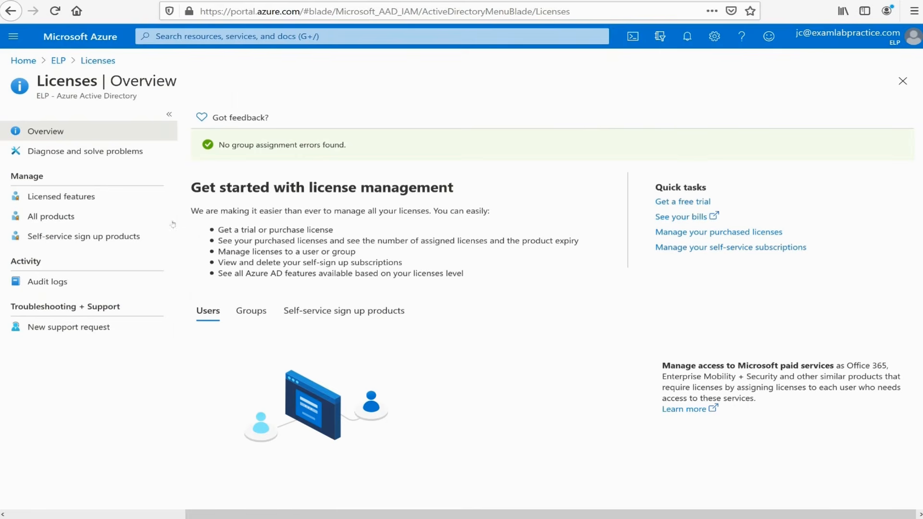
left_click(58, 217)
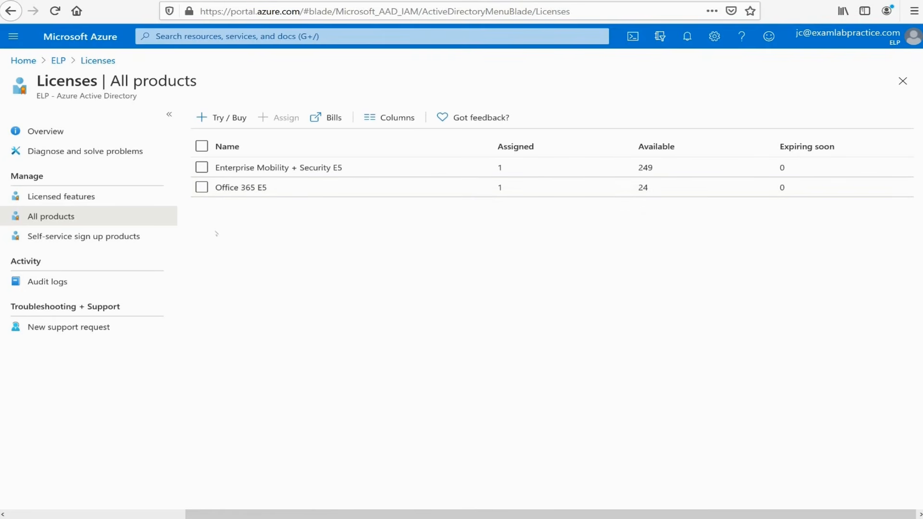
- Open the Office 365 E5 service plan details and review the complete list of included services
left_click(239, 187)
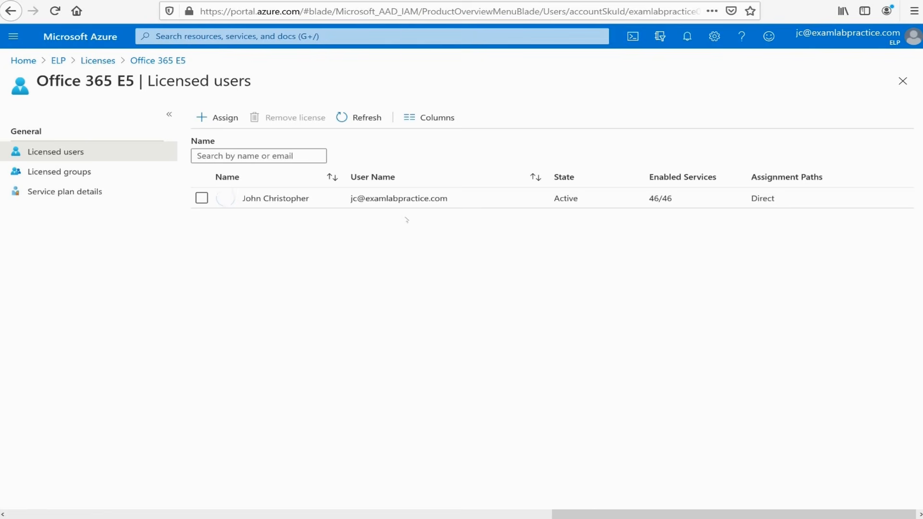
left_click(77, 192)
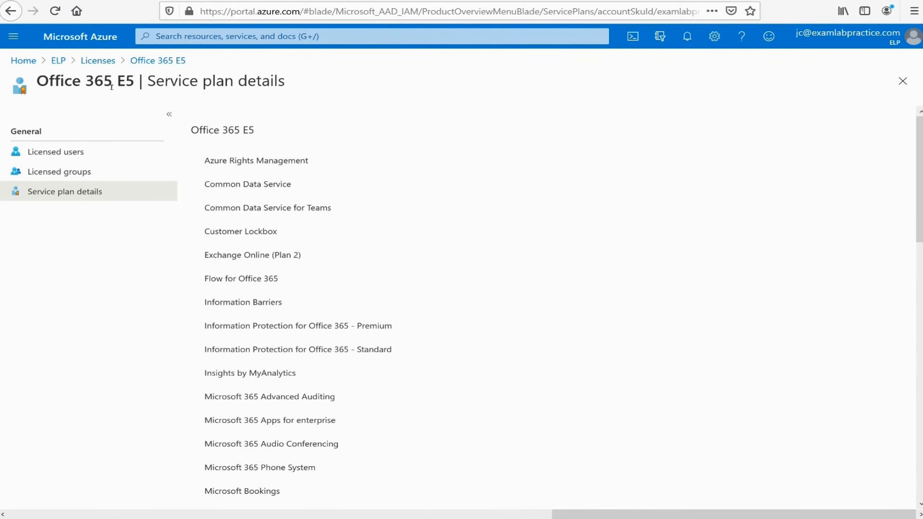
scroll(269, 159, "down", 3)
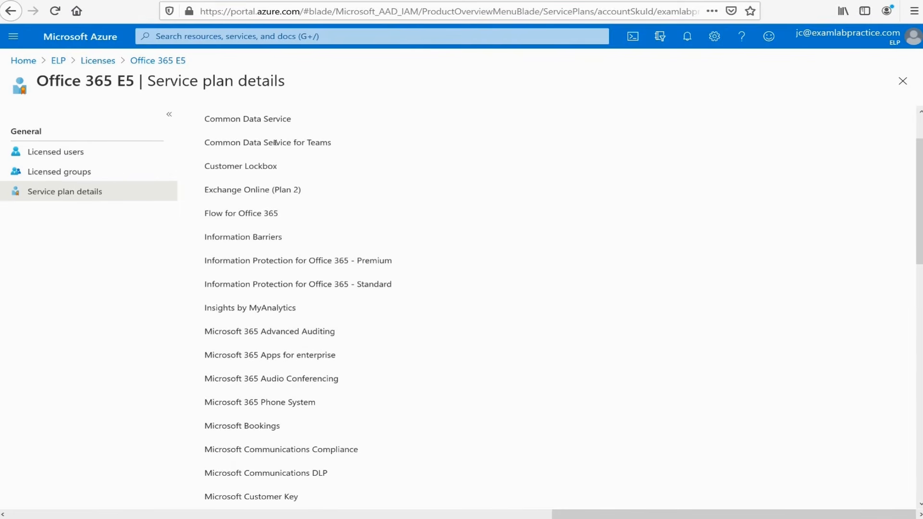
scroll(278, 159, "down", 15)
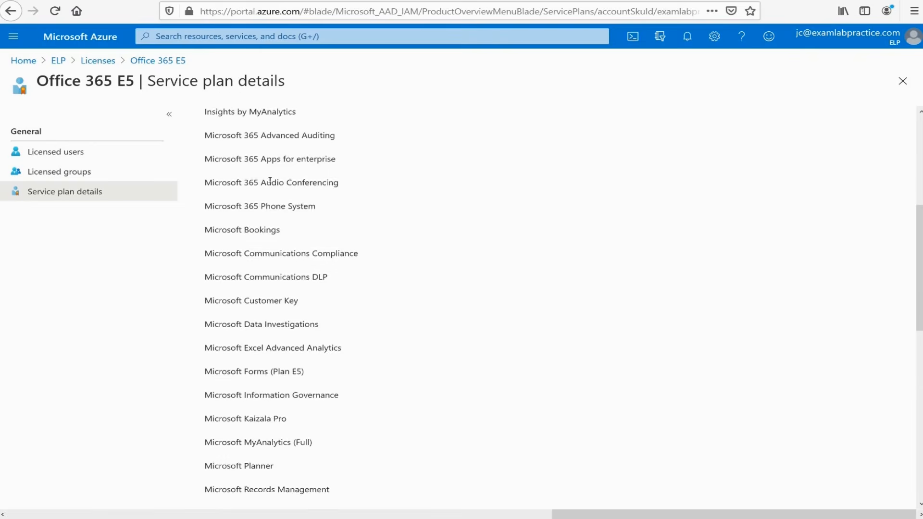
scroll(269, 180, "down", 15)
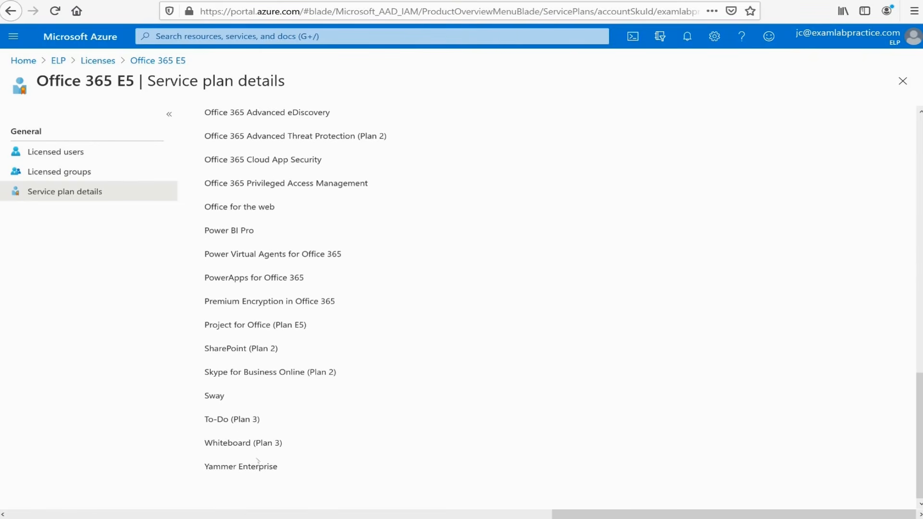
scroll(306, 250, "up", 16)
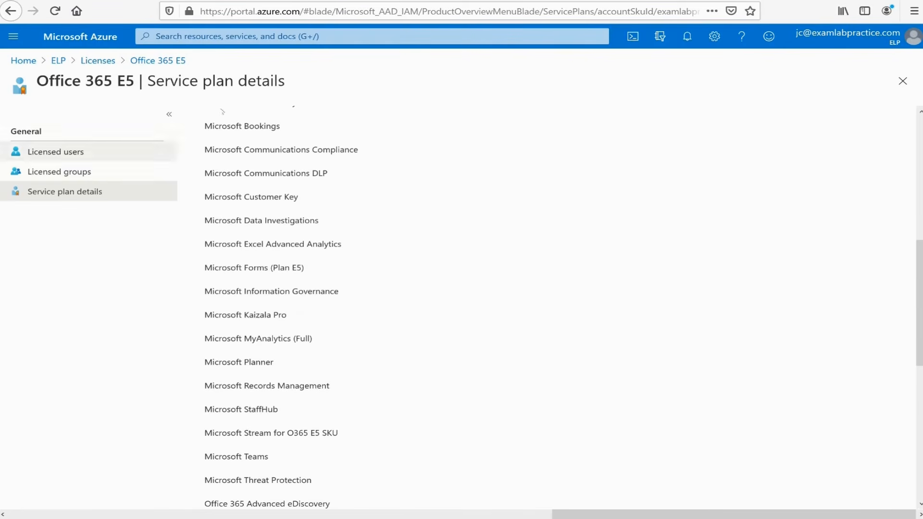
scroll(269, 197, "down", 8)
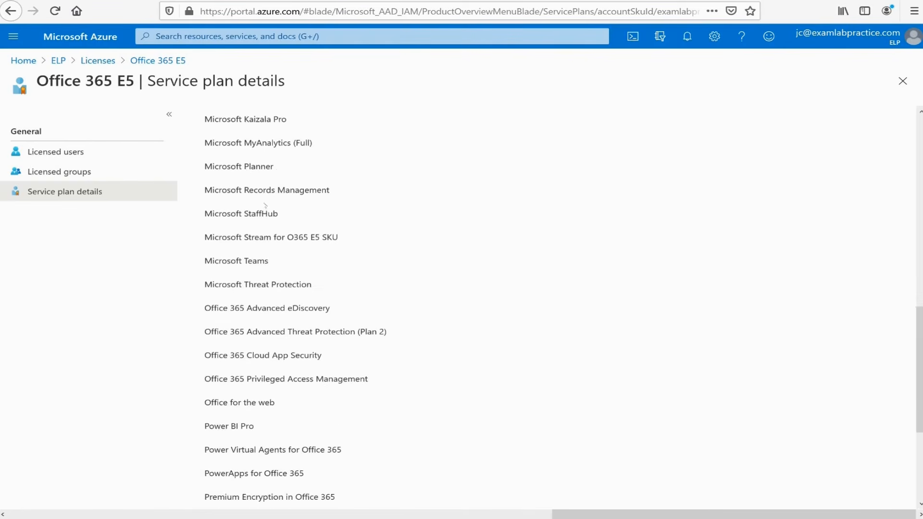
scroll(266, 260, "up", 20)
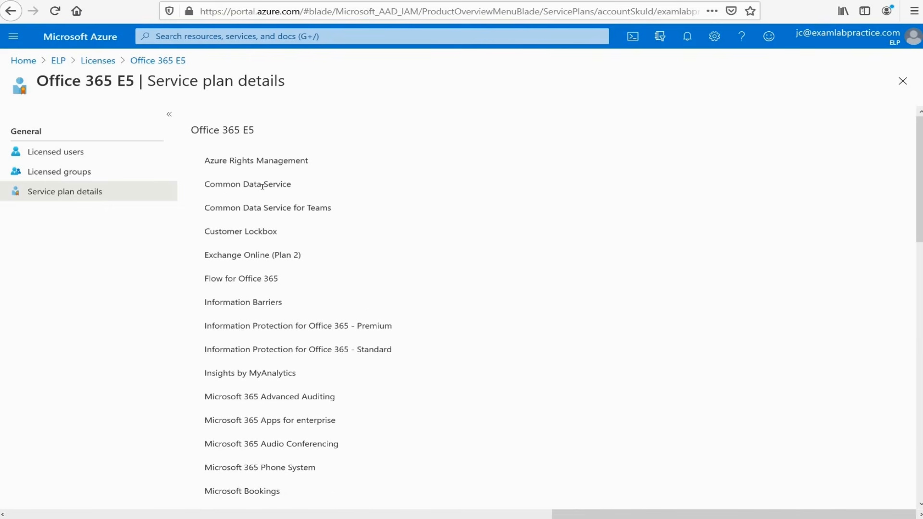
- Open the Enterprise Mobility + Security E5 service plan details from the licensed products list and review its included services
left_click(99, 61)
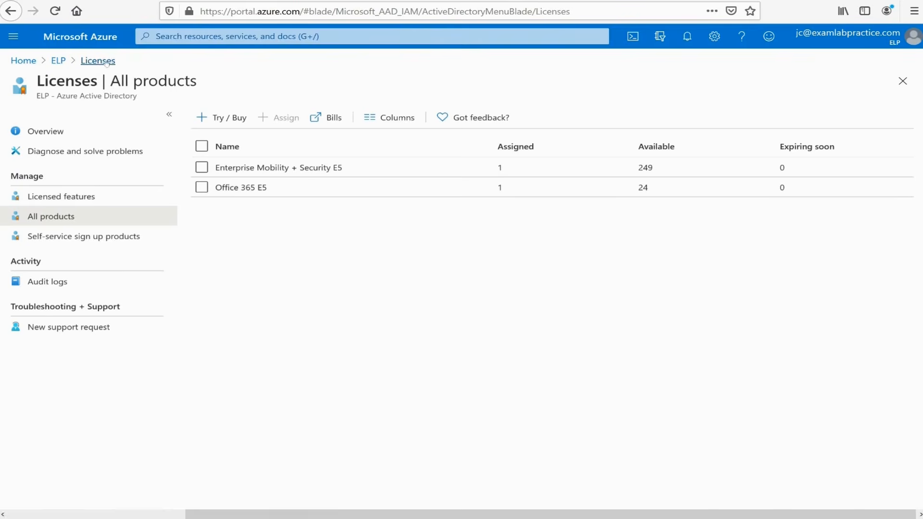
left_click(303, 168)
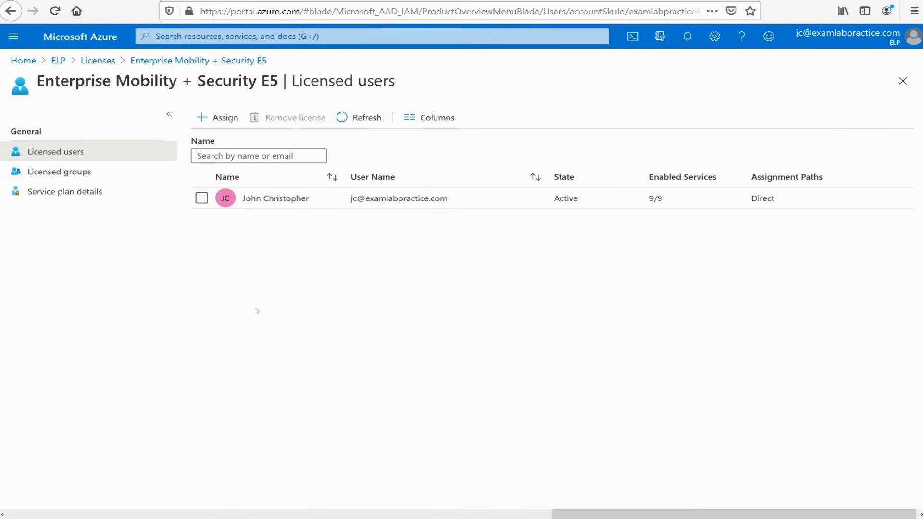
left_click(54, 193)
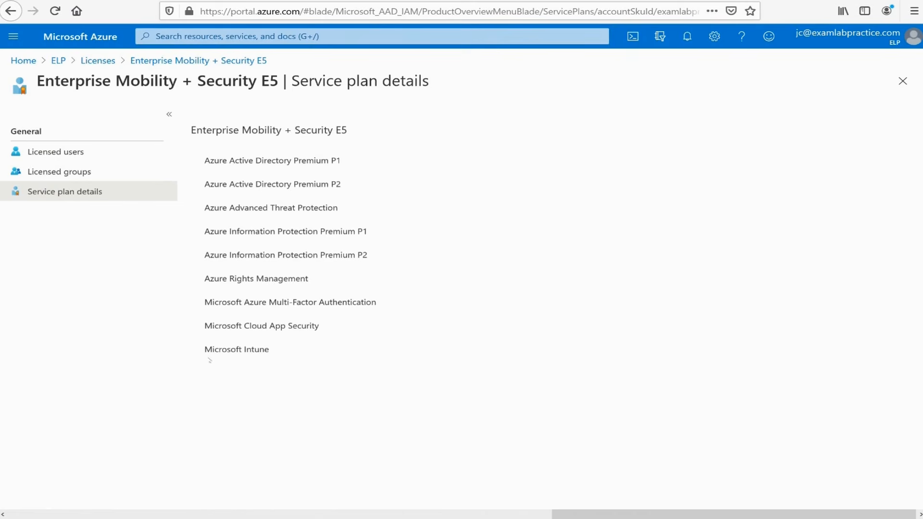
left_click_drag(269, 349, 204, 158)
left_click(455, 174)
left_click_drag(202, 282, 313, 281)
left_click(448, 291)
left_click_drag(269, 302, 364, 345)
left_click(309, 356)
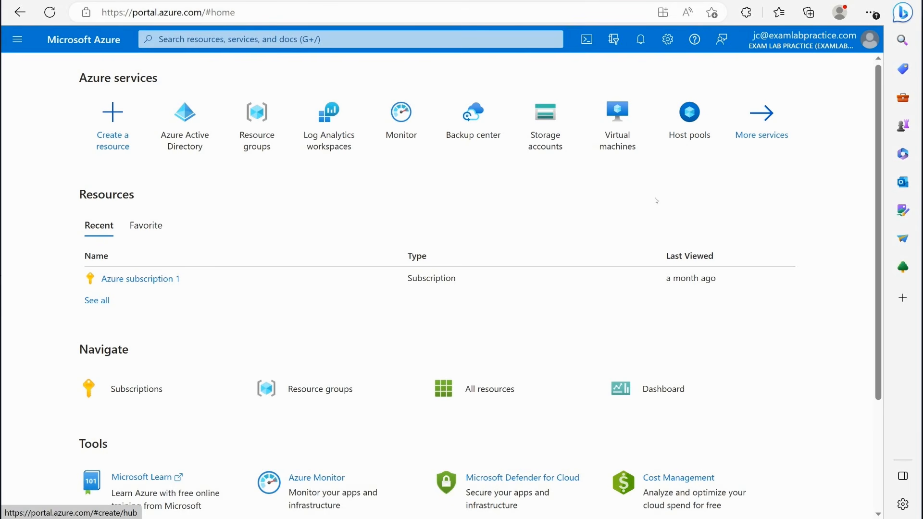
- Open the bulk user creation form from the Azure Active Directory users list
left_click(17, 39)
left_click(26, 387)
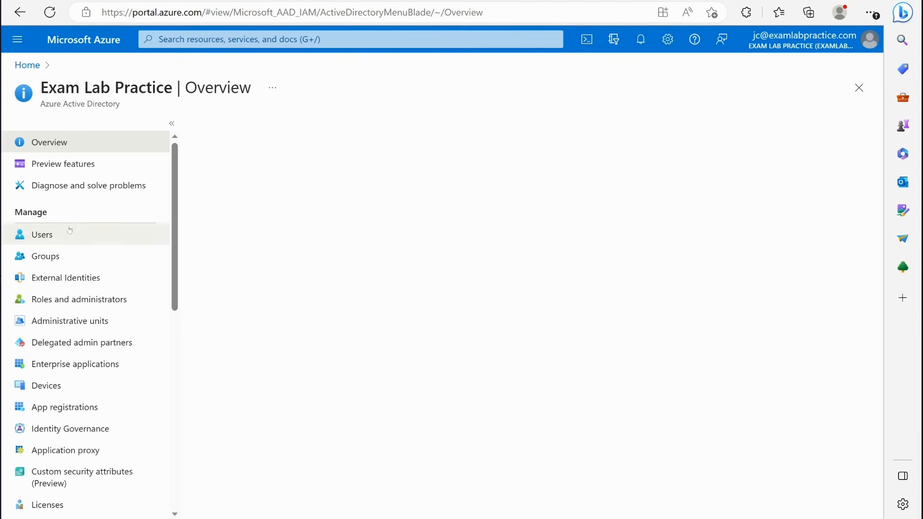
left_click(50, 233)
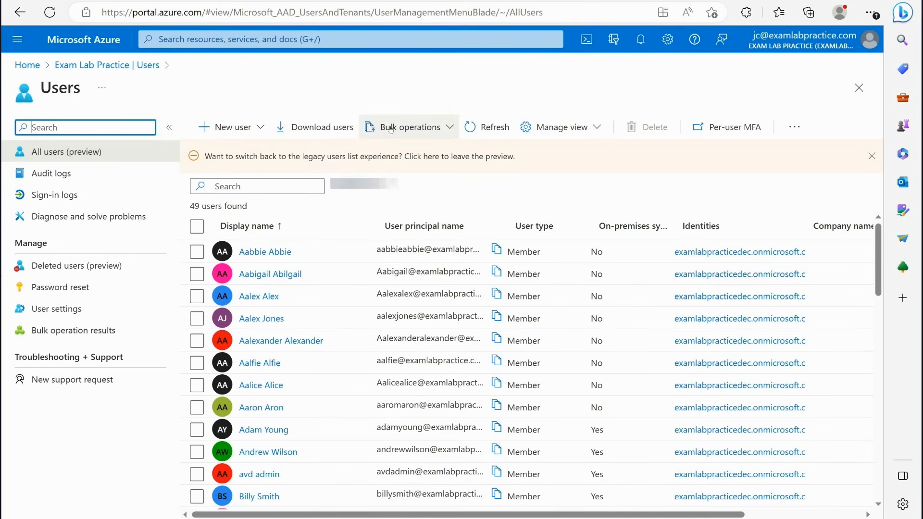
left_click(428, 130)
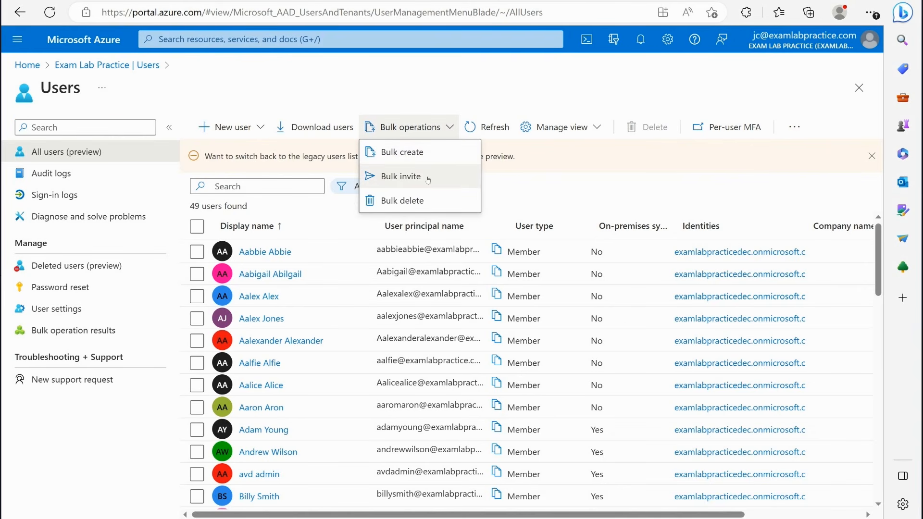
left_click(399, 152)
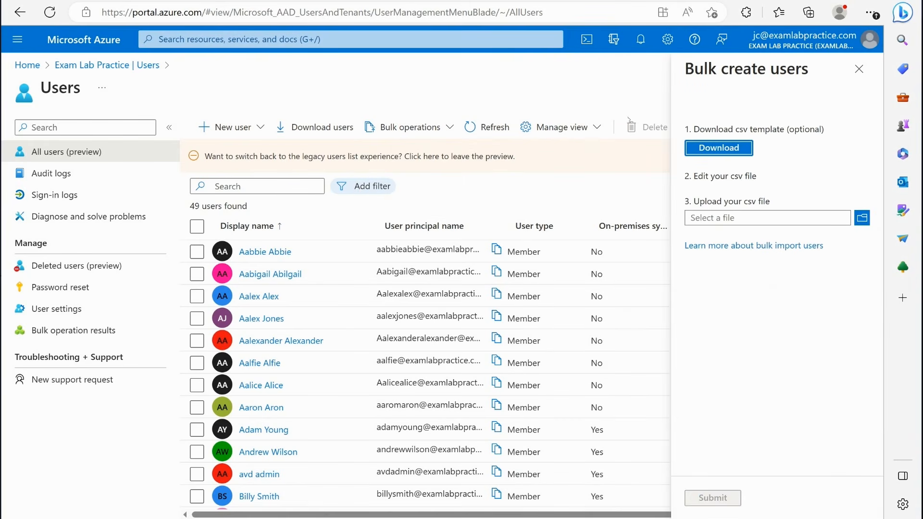
- Download the bulk user creation CSV template and open UserCreateTemplate.csv in Excel
left_click(733, 149)
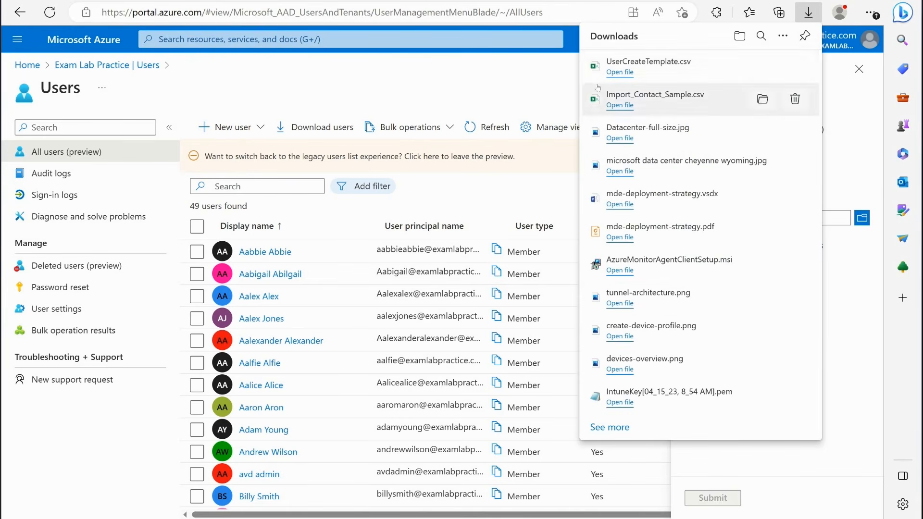
left_click(619, 73)
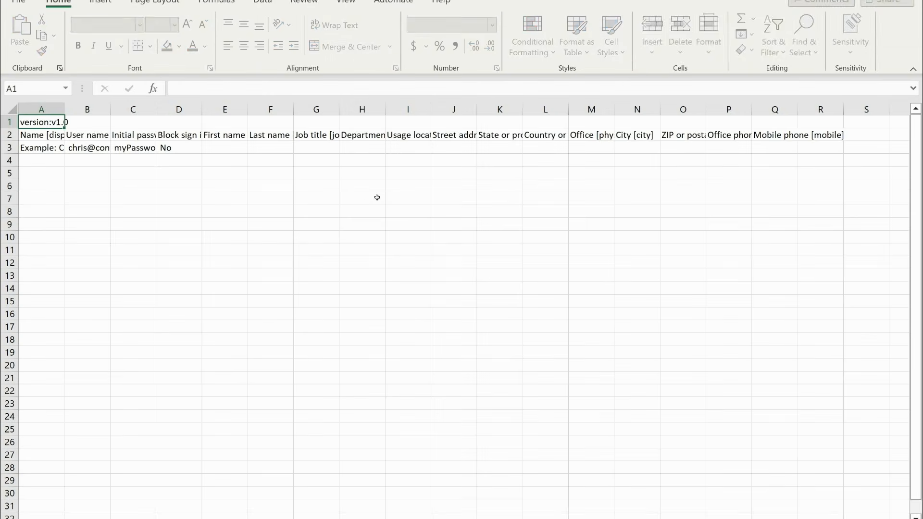
left_click(321, 210)
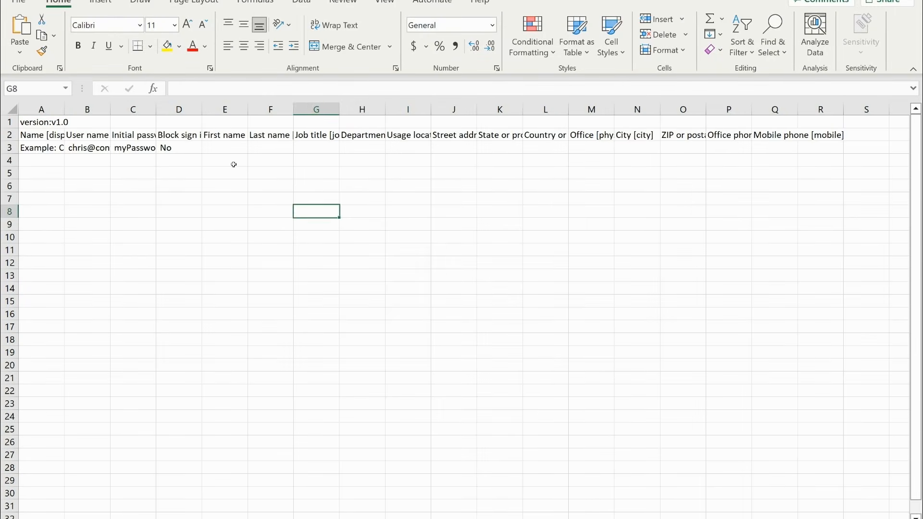
left_click(224, 171)
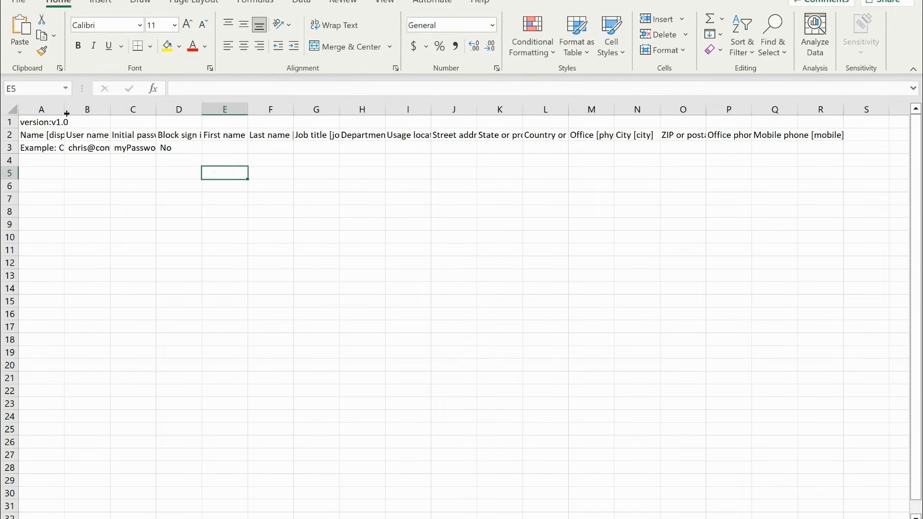
- Widen columns A, B and C to make more of the template's headers and example values readable
left_click_drag(66, 115, 163, 114)
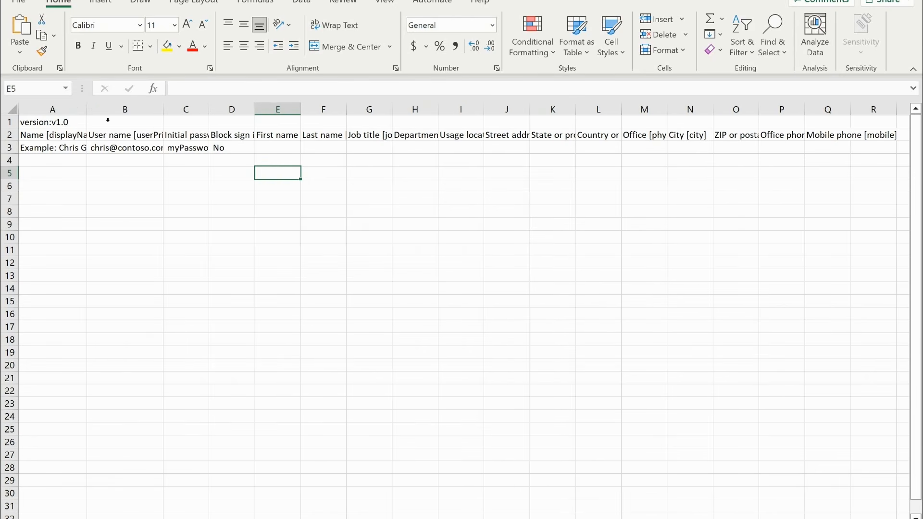
left_click_drag(90, 113, 136, 113)
left_click_drag(258, 113, 309, 113)
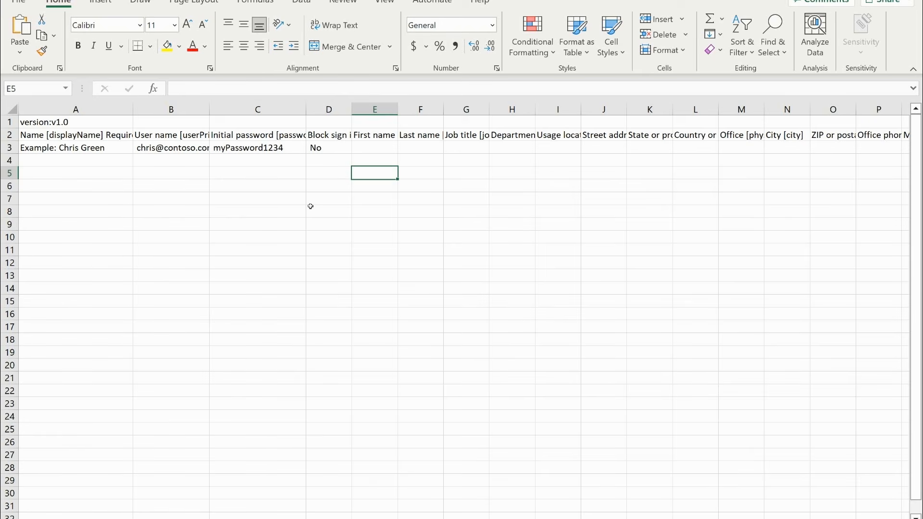
- Enter the new user's full display name in cell A4, beneath the example row
left_click(95, 150)
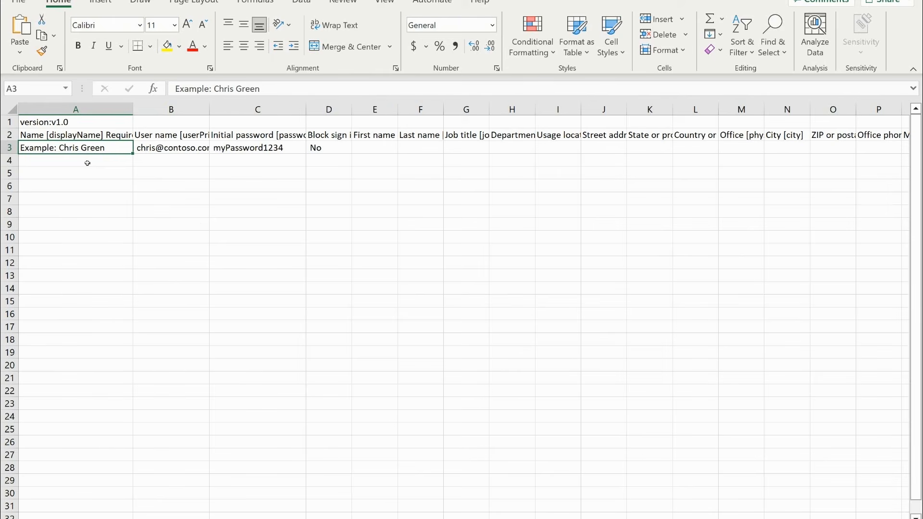
left_click(116, 164)
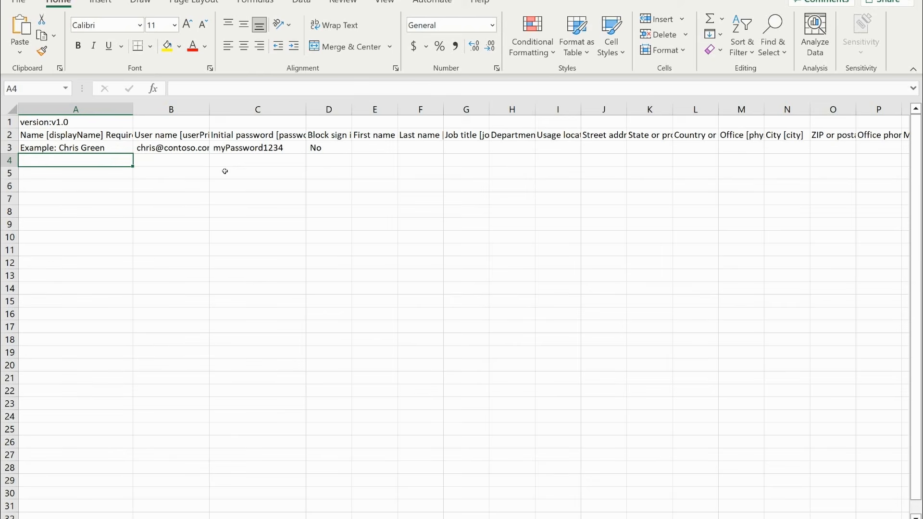
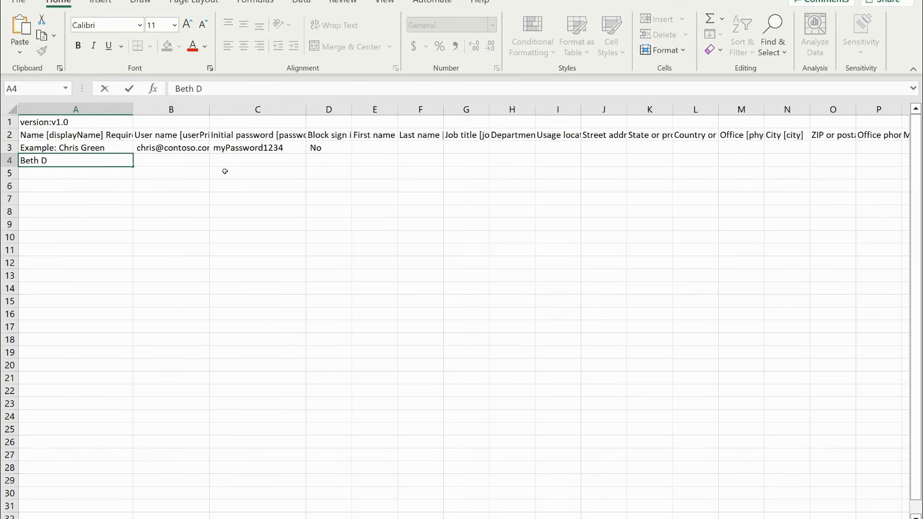
key("Tab")
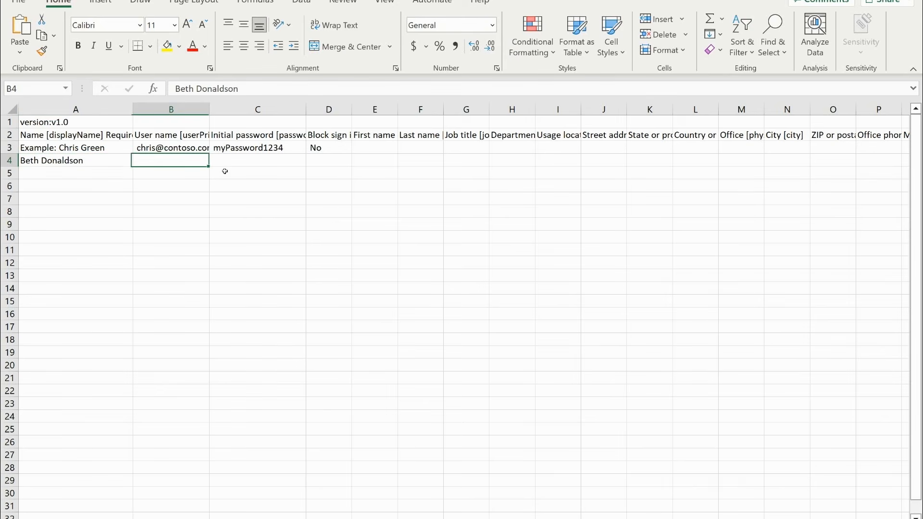
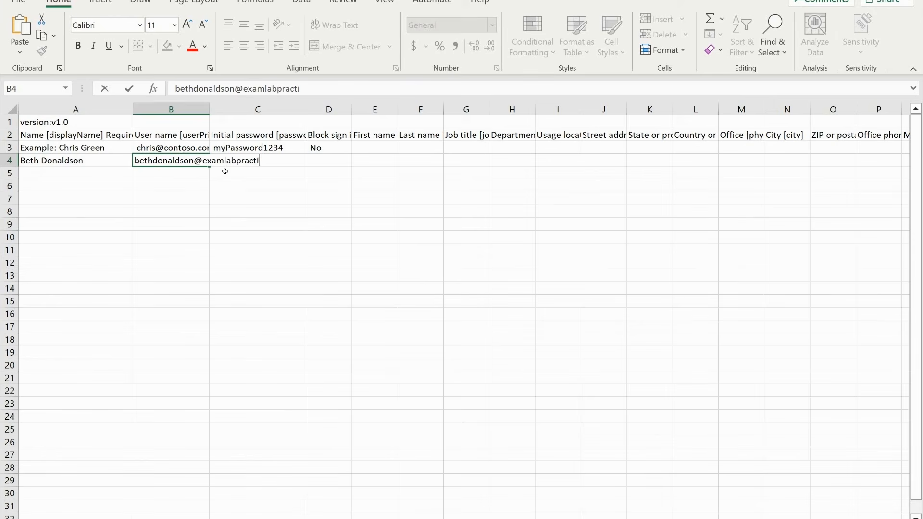
- Fill in the new user's user name in B4 as an address in the examlabpractice.com domain
key("Tab")
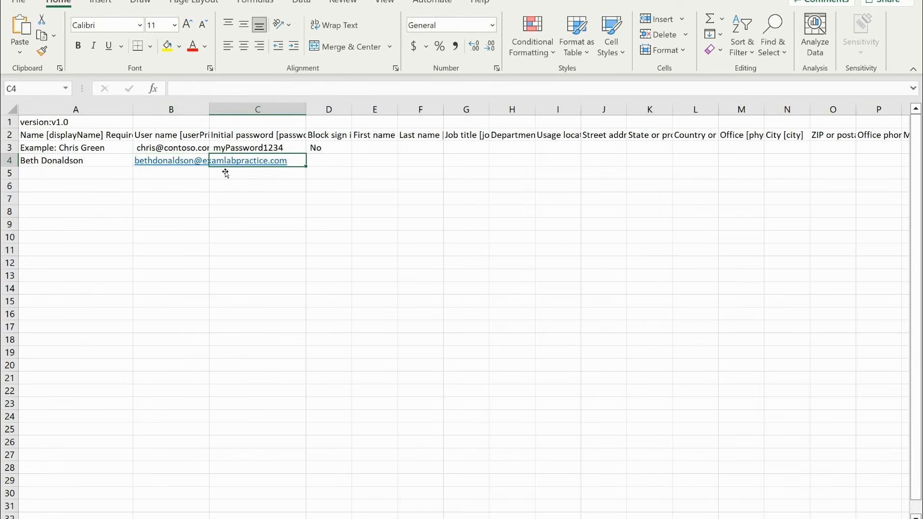
- Enter the new user's initial password in cell C4
type("Pa55w")
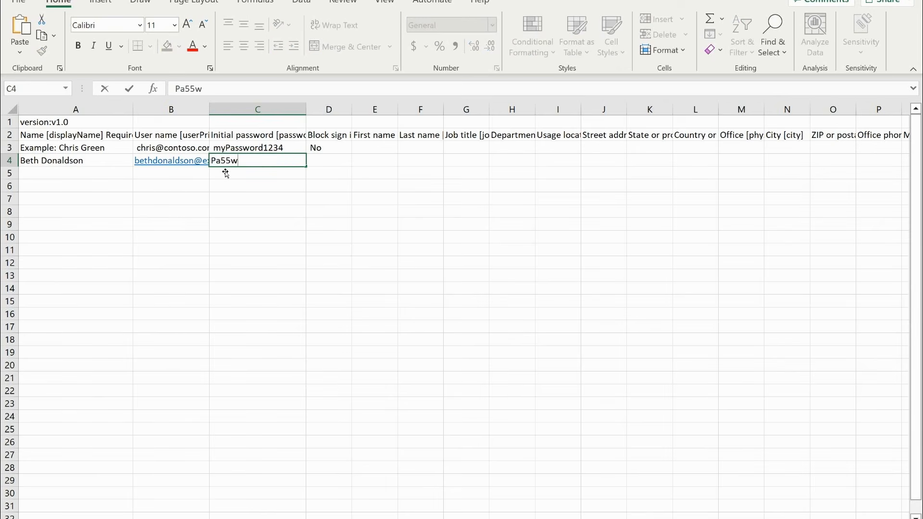
type(".rd123!")
key("Return")
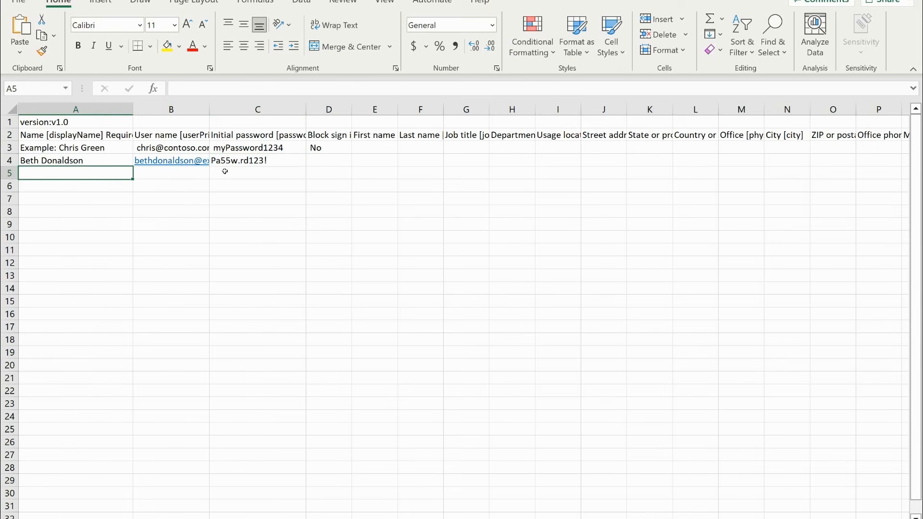
- Set Block sign in to No for the new user and fill in the first name and last name cells
left_click(316, 165)
type("No")
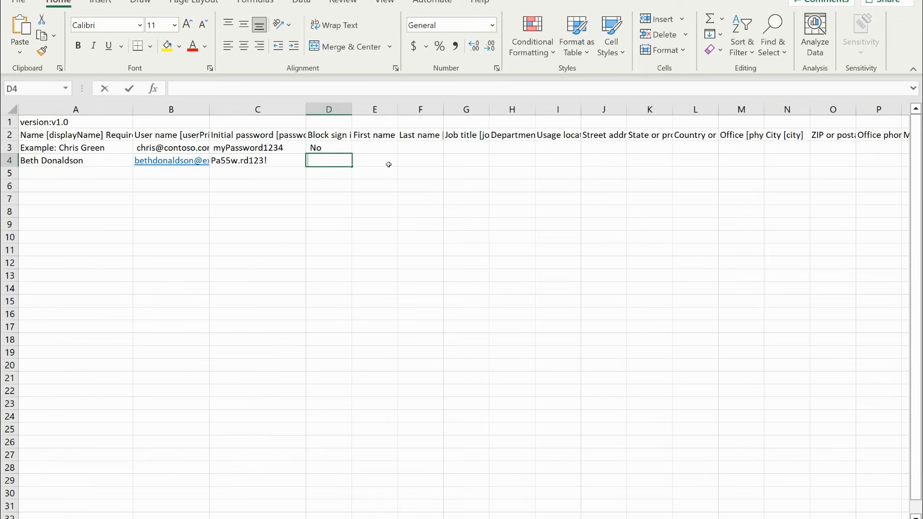
left_click(389, 165)
key("Tab")
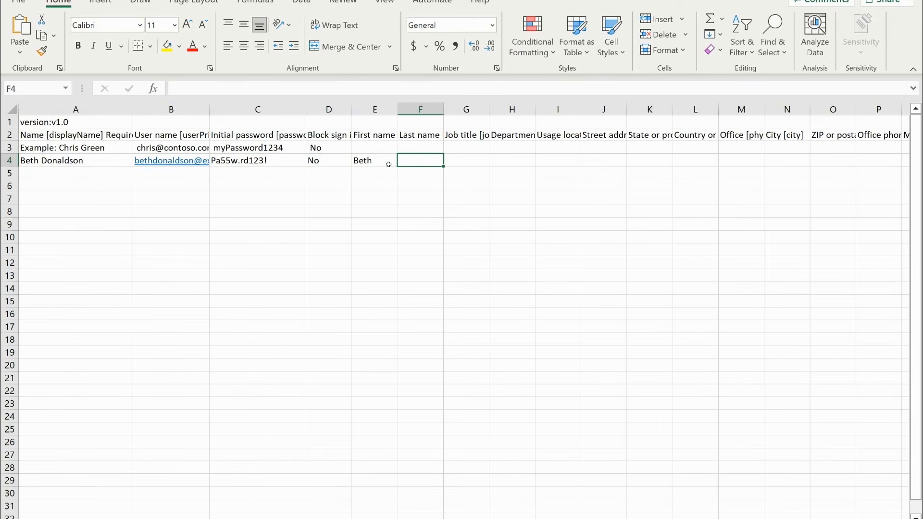
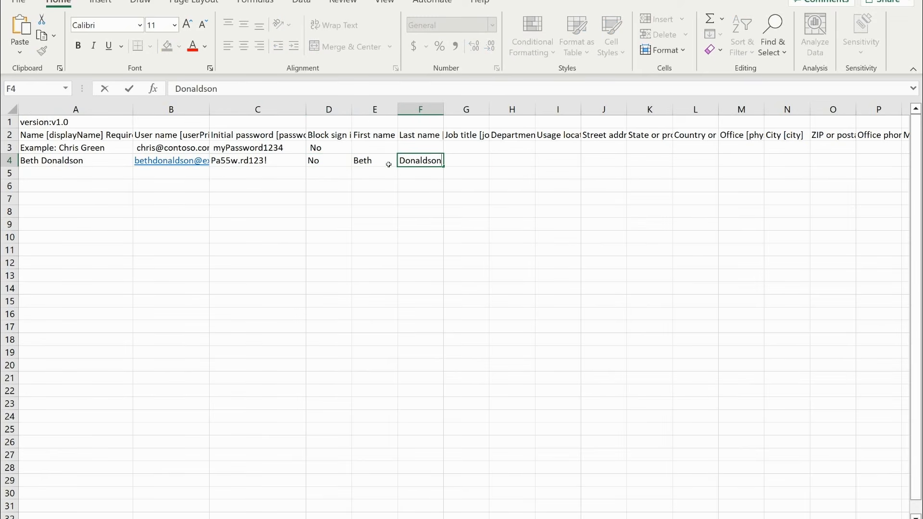
key("Tab")
- Enter Finance Manager as the new user's job title and Finance as the department
type("Finance")
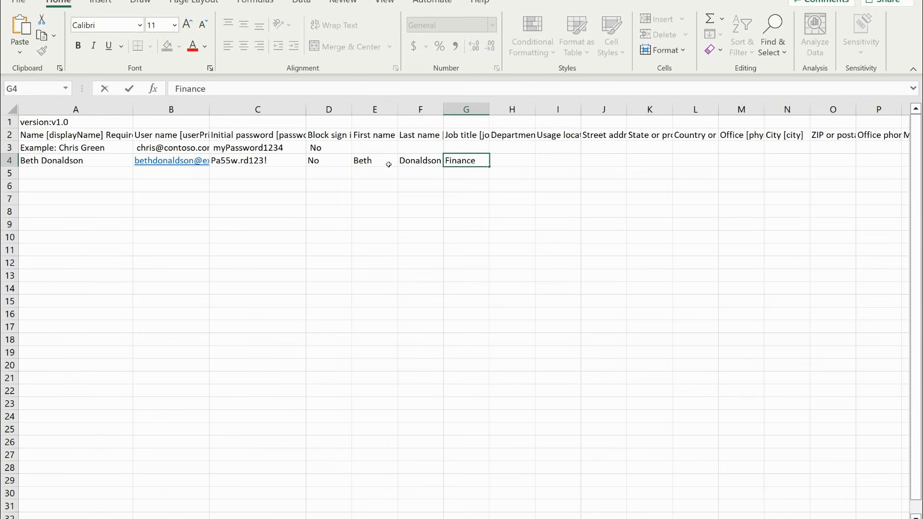
key("Tab")
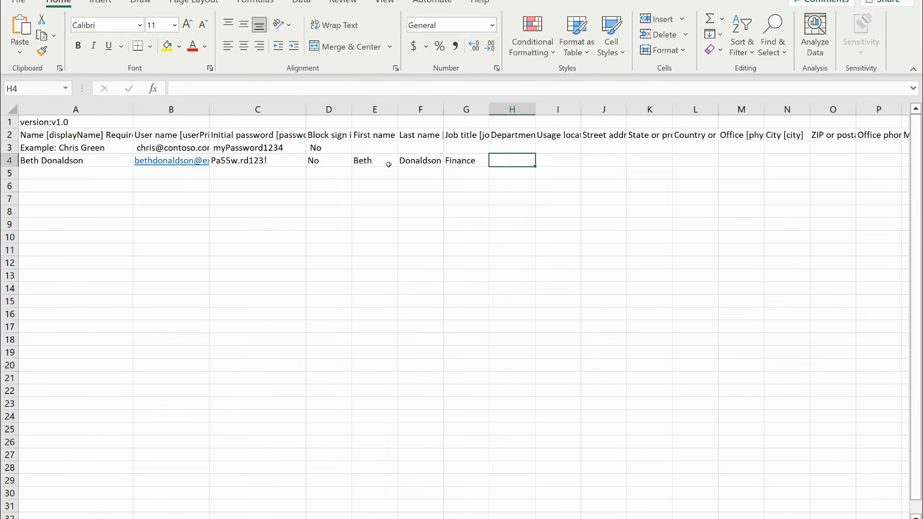
key("shift+Tab")
type("F")
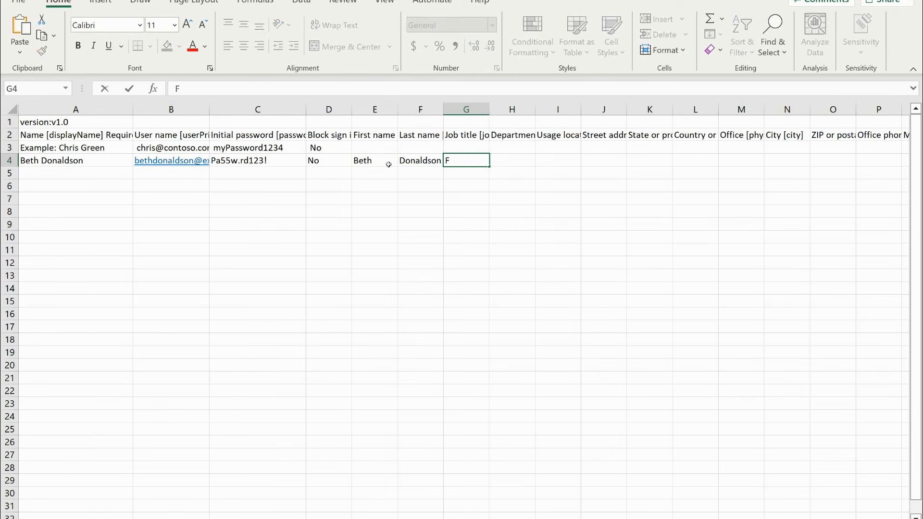
type("inance Manager")
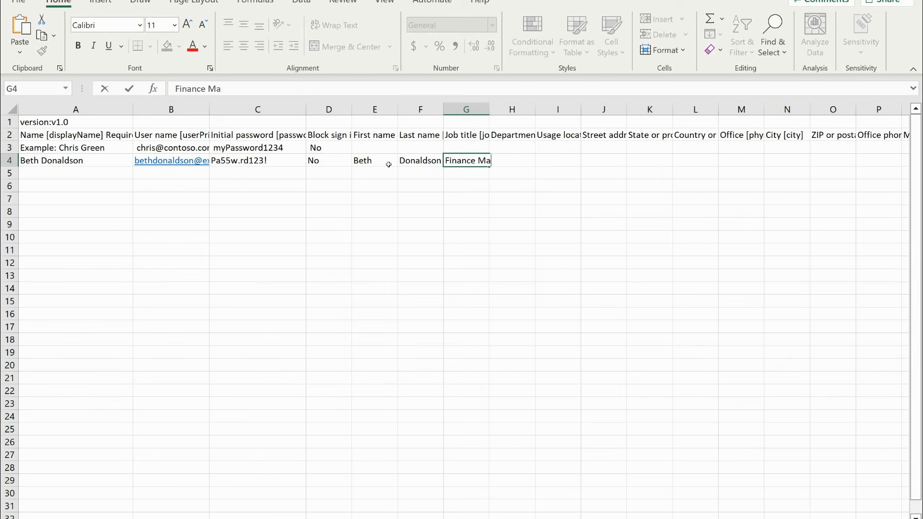
key("Tab")
type("Finance")
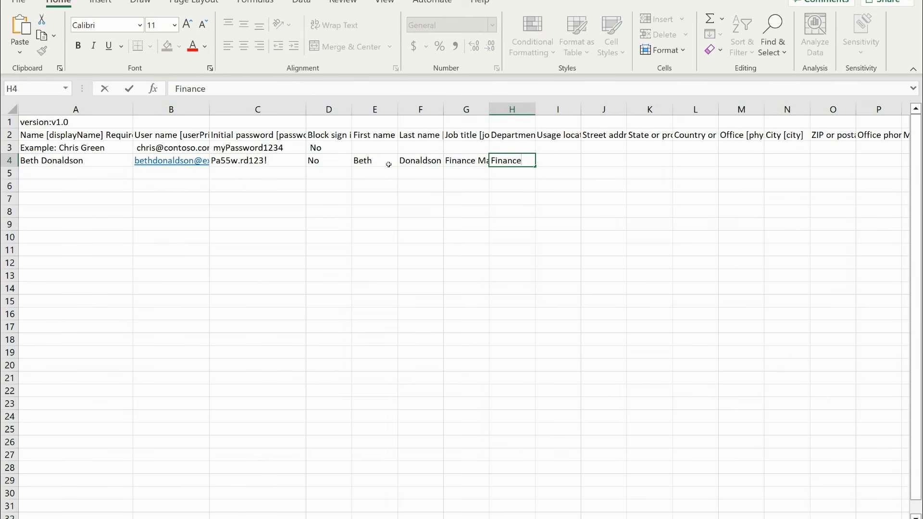
key("Tab")
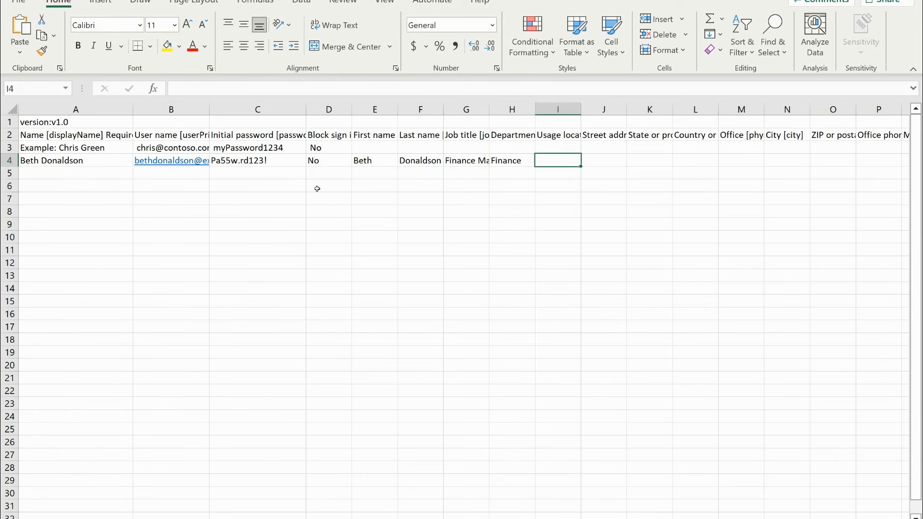
- Clear the contents of the template's example user in row 3
left_click(12, 148)
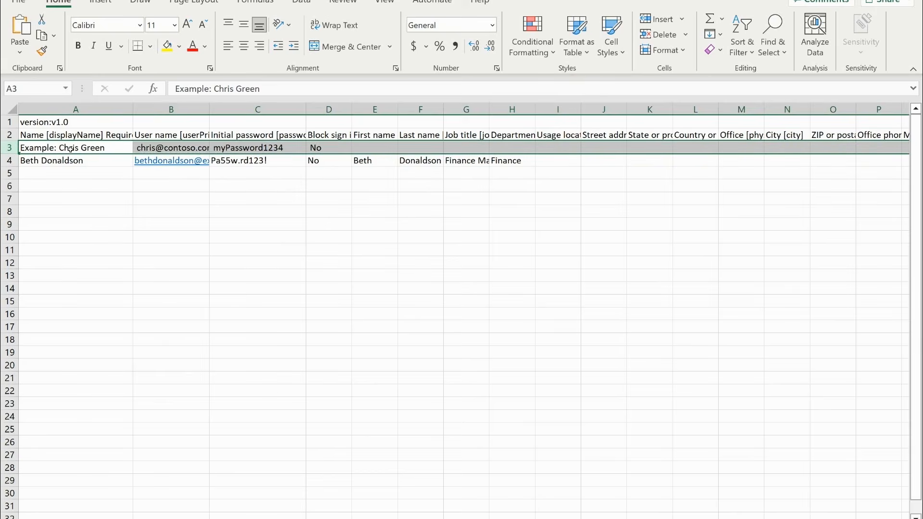
key("Delete")
left_click(109, 211)
left_click(65, 149)
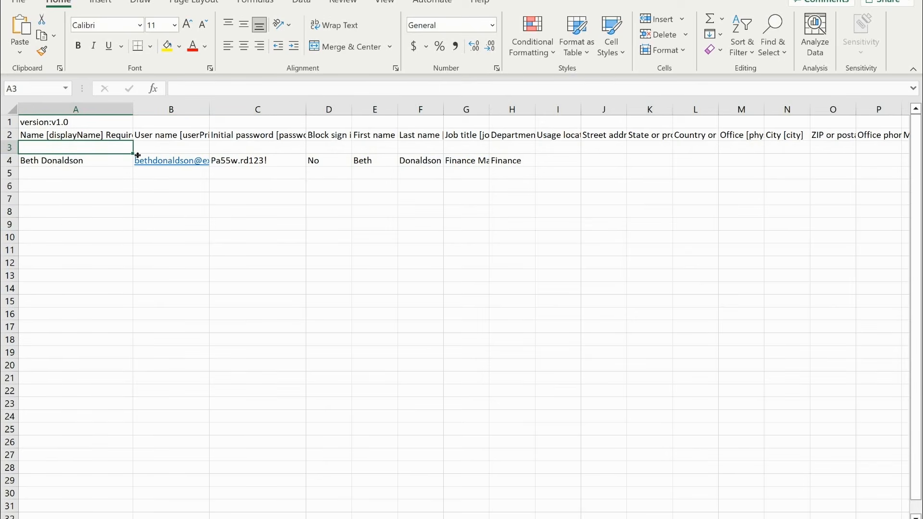
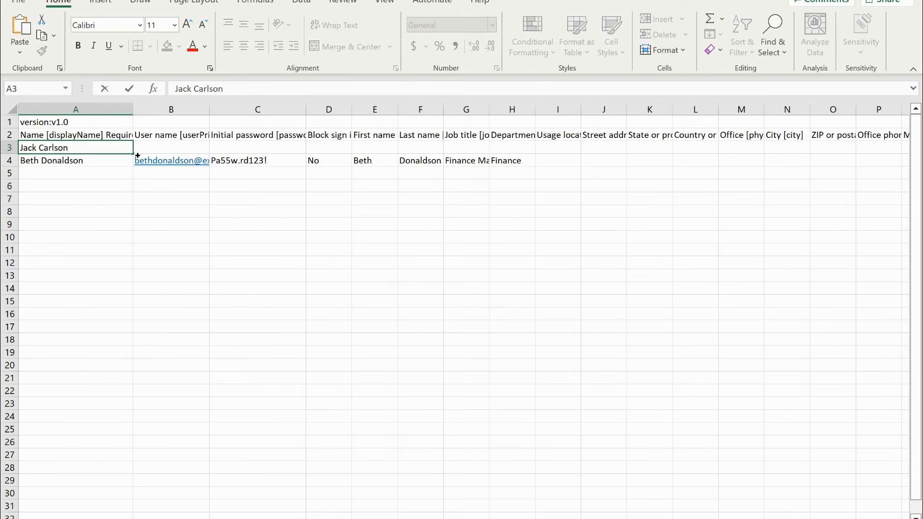
- Enter the second new user's display name in cell A3 and the user name address in cell B3
key("Tab")
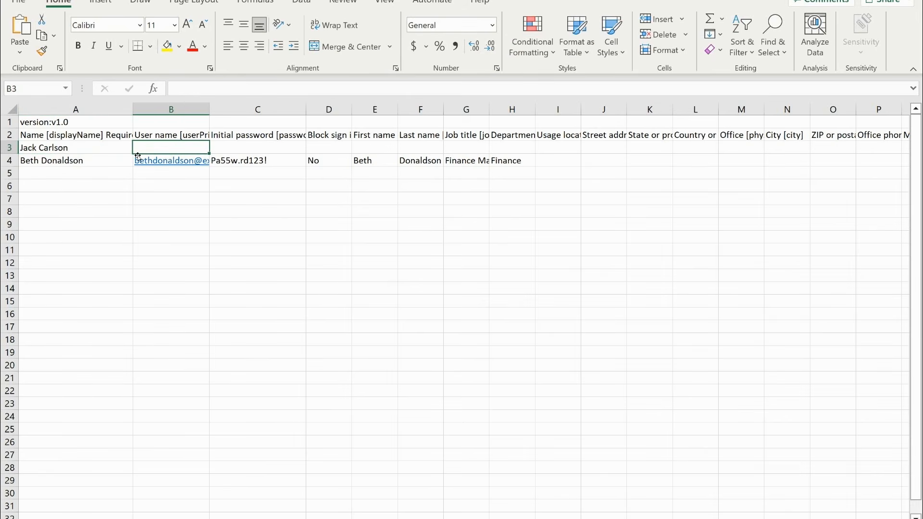
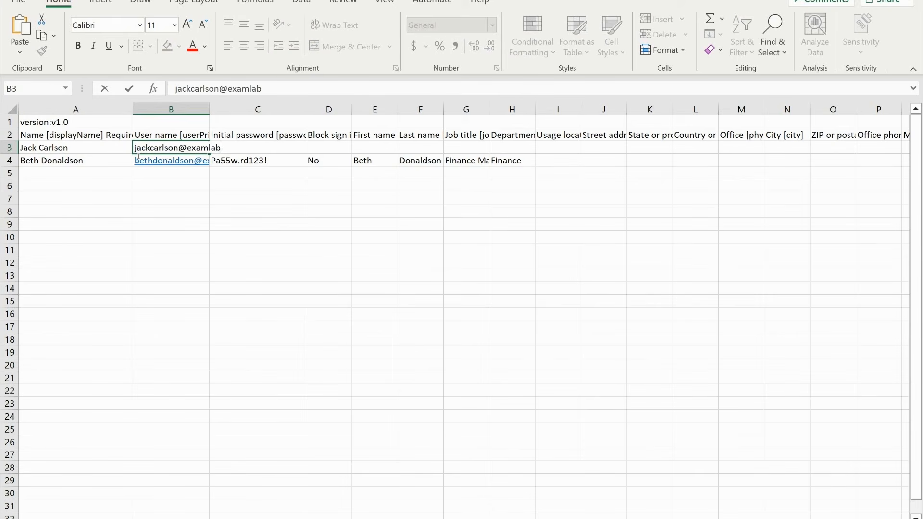
key("Tab")
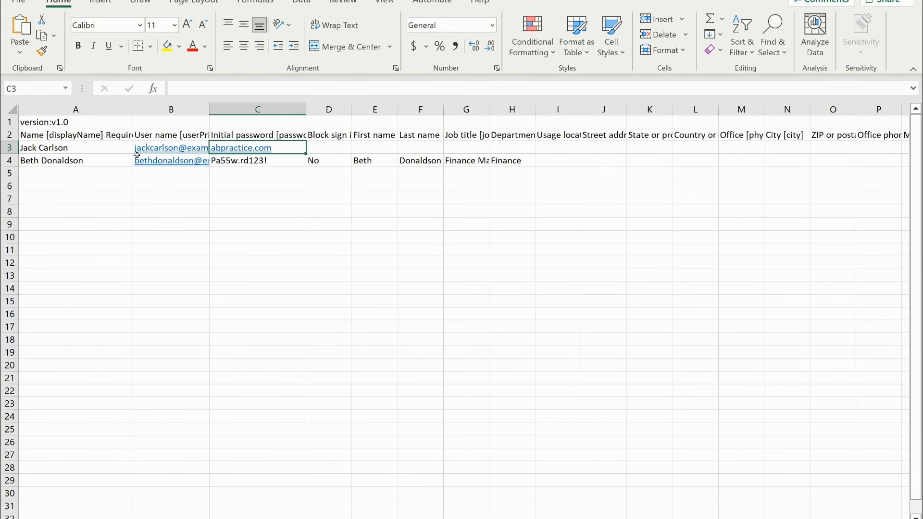
- Enter the initial password for the user in row 3 and set Block sign in to No
type("Pa55w.rd123!")
key("Tab")
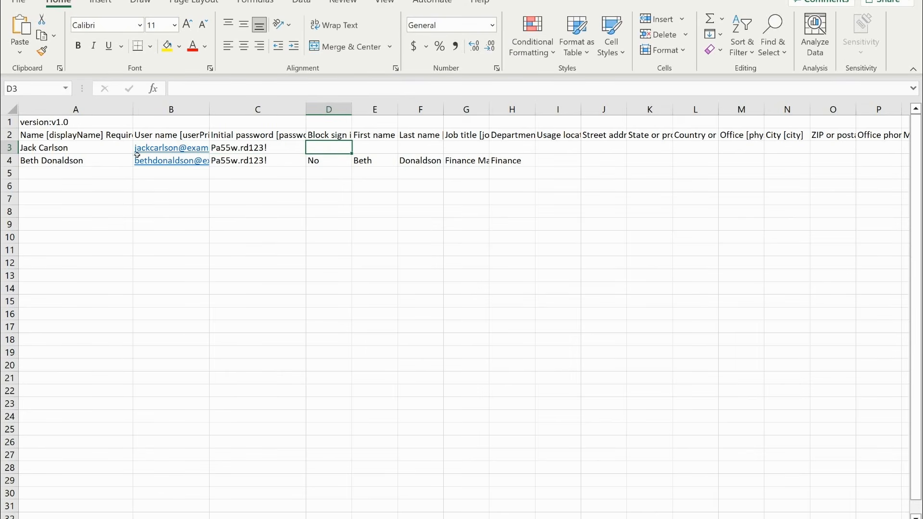
type("No")
key("Tab")
- Fill in the first name and last name cells for the user in row 3
type("a")
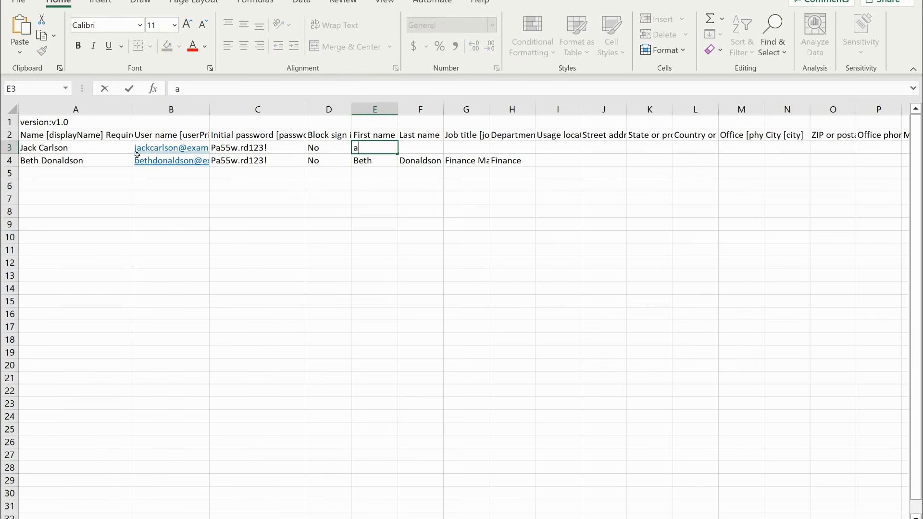
key("BackSpace")
key("Tab")
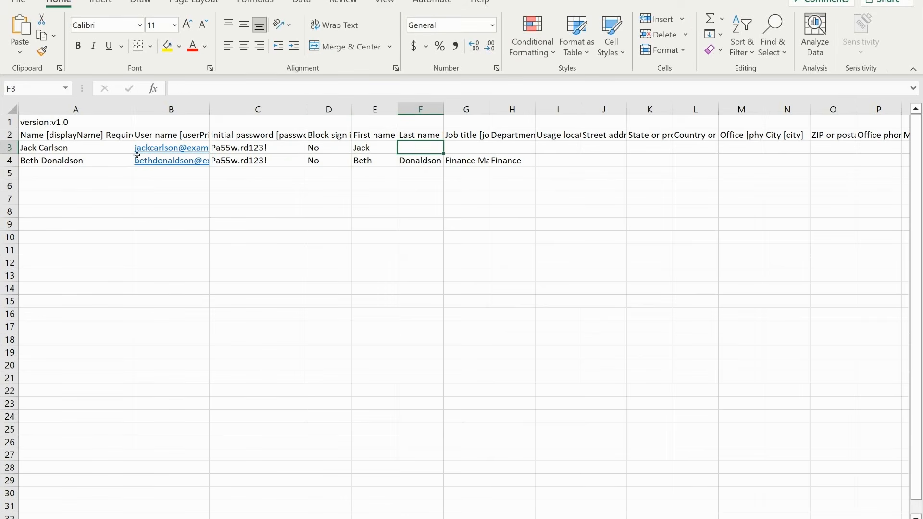
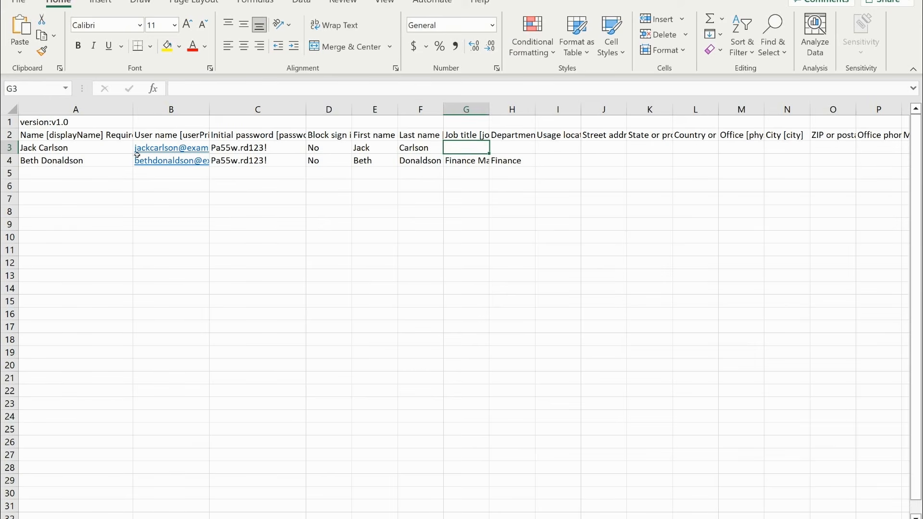
- Enter IT Admin as the row 3 user's job title and IT as the department
type("IT")
key("Tab")
type("IT")
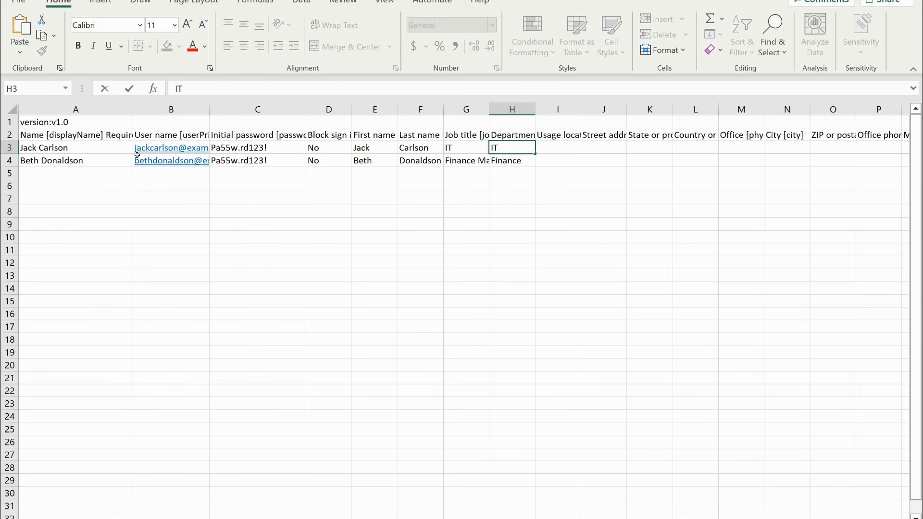
key("Left")
key("F2")
type("Admin")
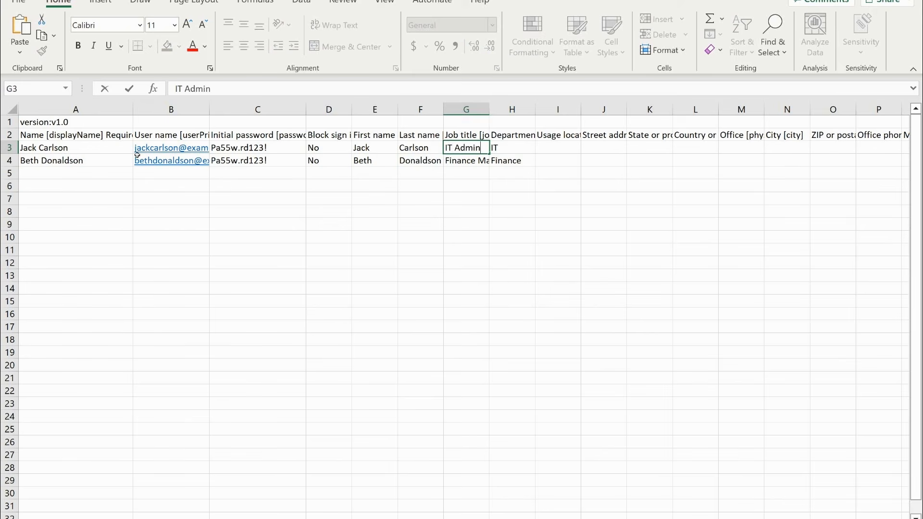
key("Tab")
- Submit UserCreateTemplate.csv for bulk user creation in the Azure portal and close the Bulk create users pane
left_click(118, 264)
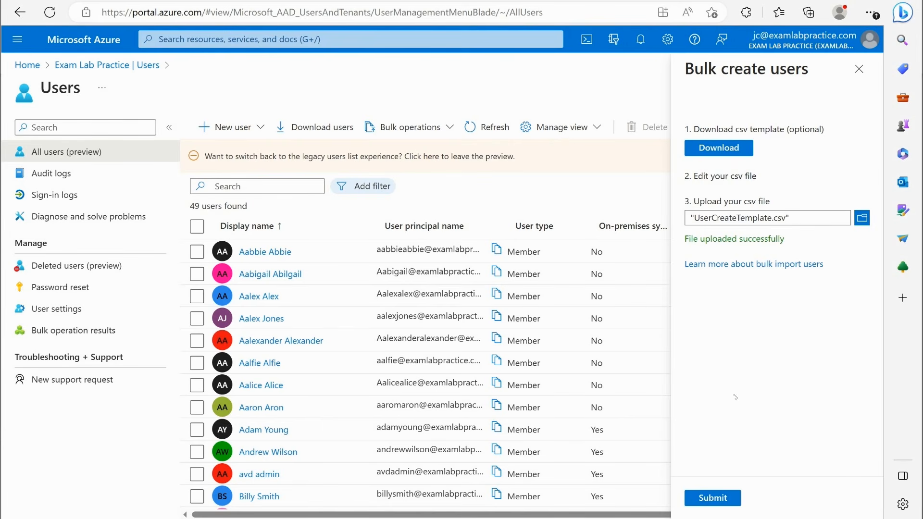
left_click(712, 497)
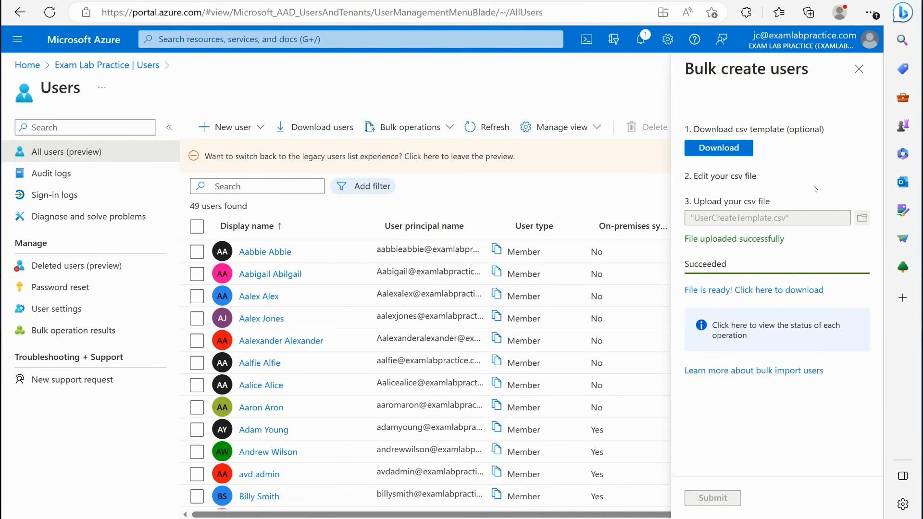
left_click(859, 68)
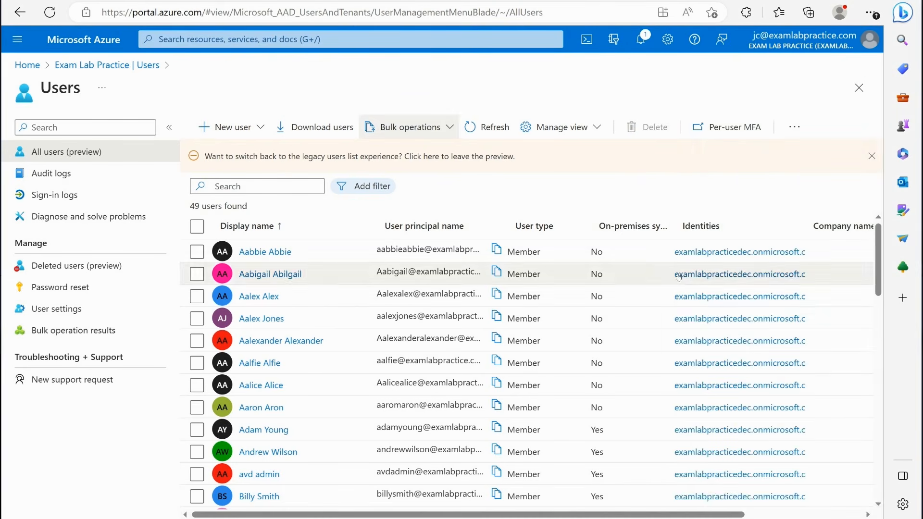
- Refresh the Azure AD users list and look through it for the two bulk-created users
left_click(490, 127)
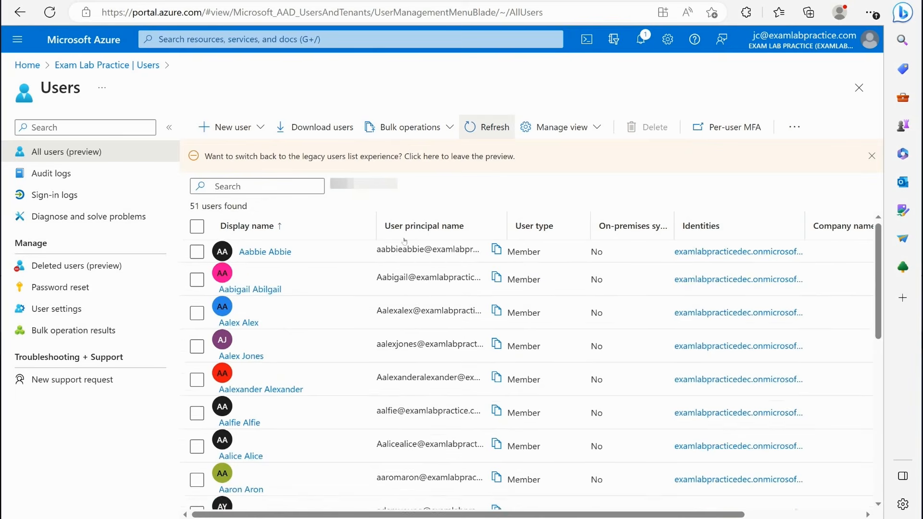
scroll(381, 299, "down", 2)
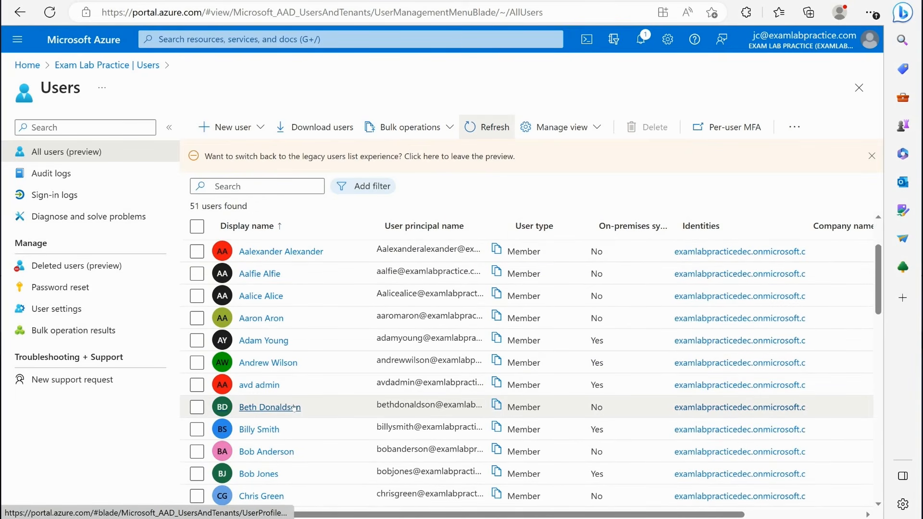
scroll(327, 394, "down", 6)
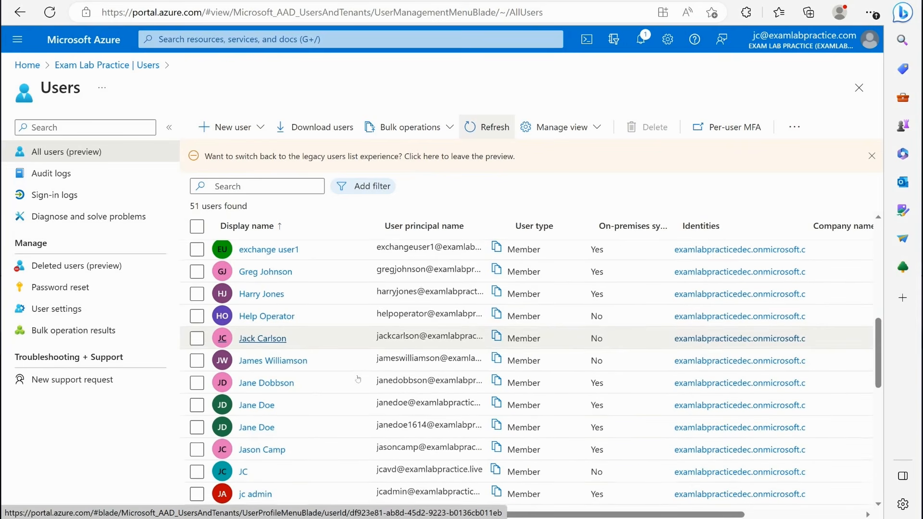
scroll(358, 379, "down", 2)
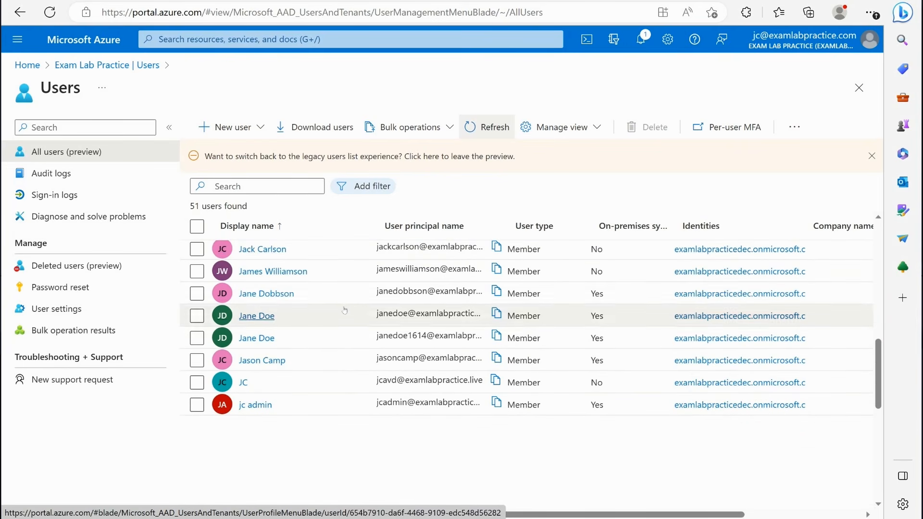
scroll(250, 337, "up", 1)
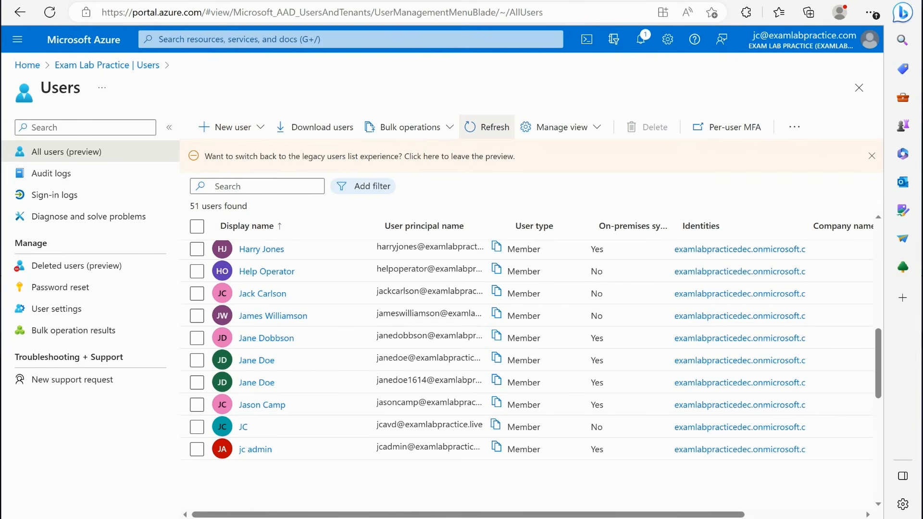
- Switch to the Microsoft 365 admin center and start adding multiple users from the active users list
left_click(456, 1)
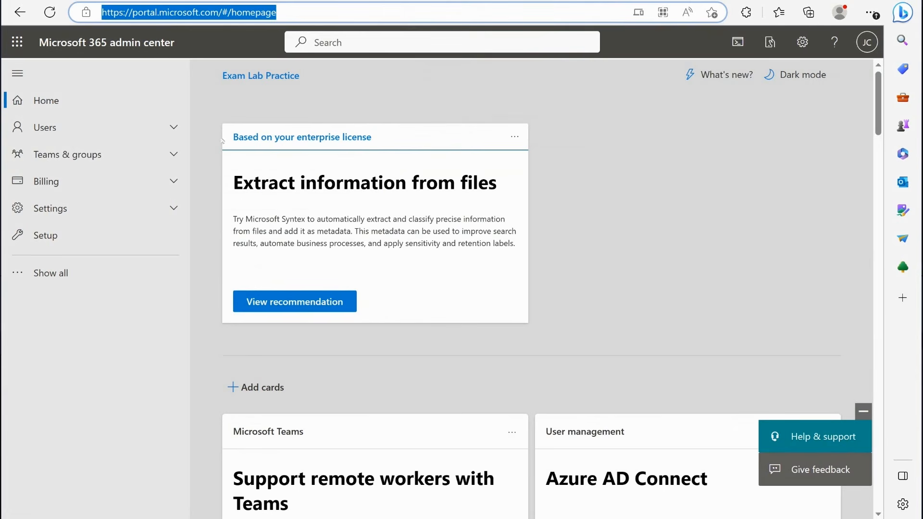
left_click(91, 129)
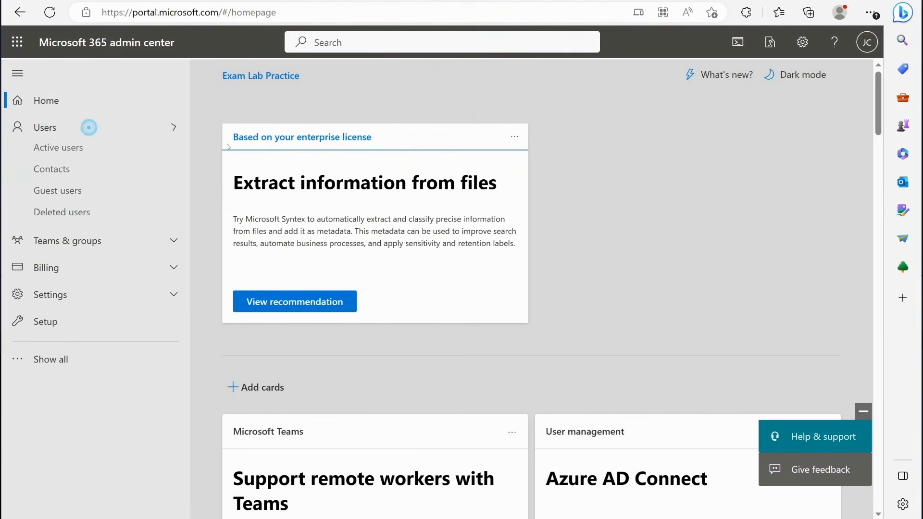
left_click(87, 157)
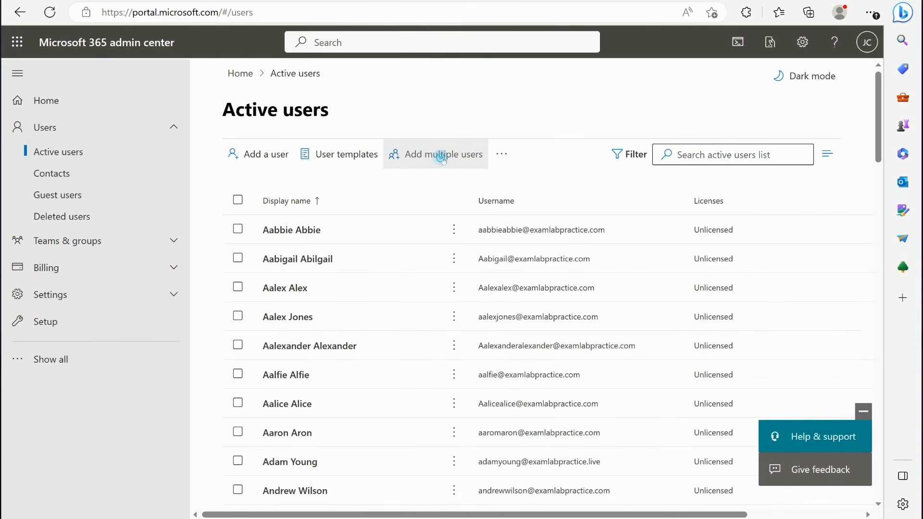
left_click(427, 154)
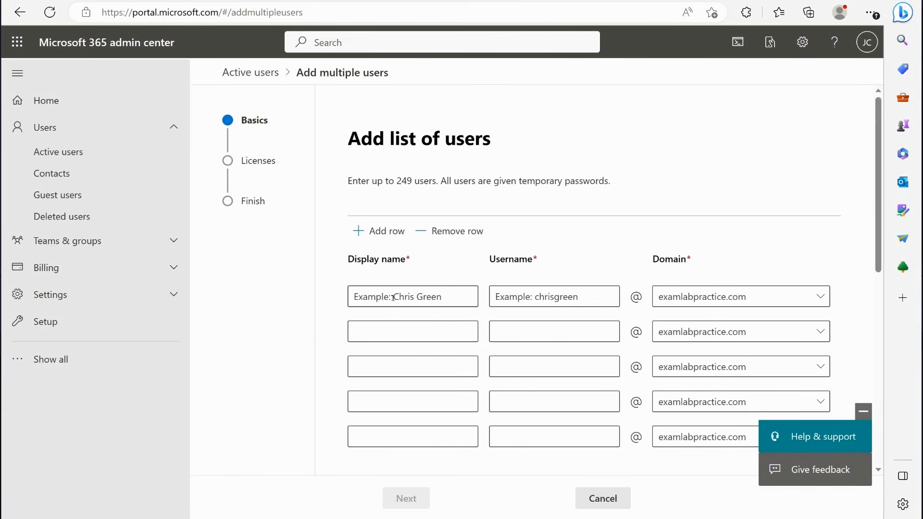
- Examine the display name and username fields in the user list rows and the option for adding rows
left_click(413, 298)
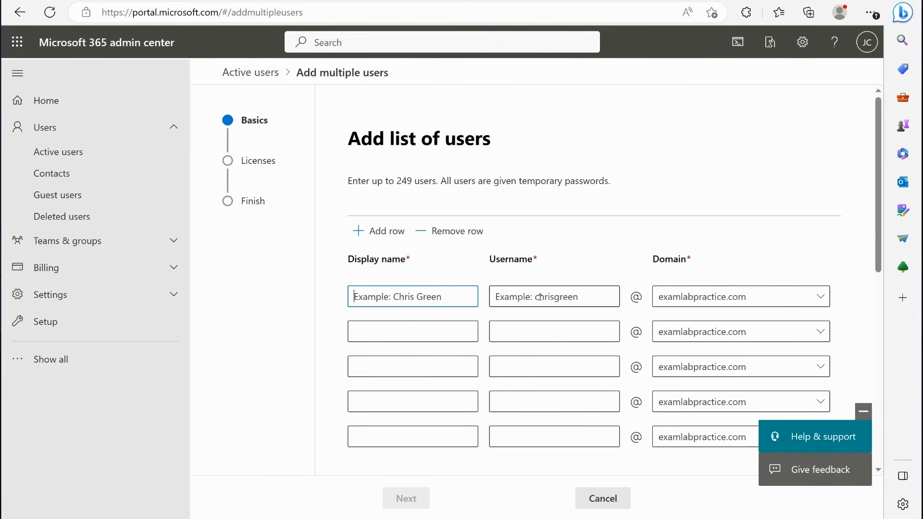
left_click(529, 294)
left_click(422, 323)
left_click(548, 326)
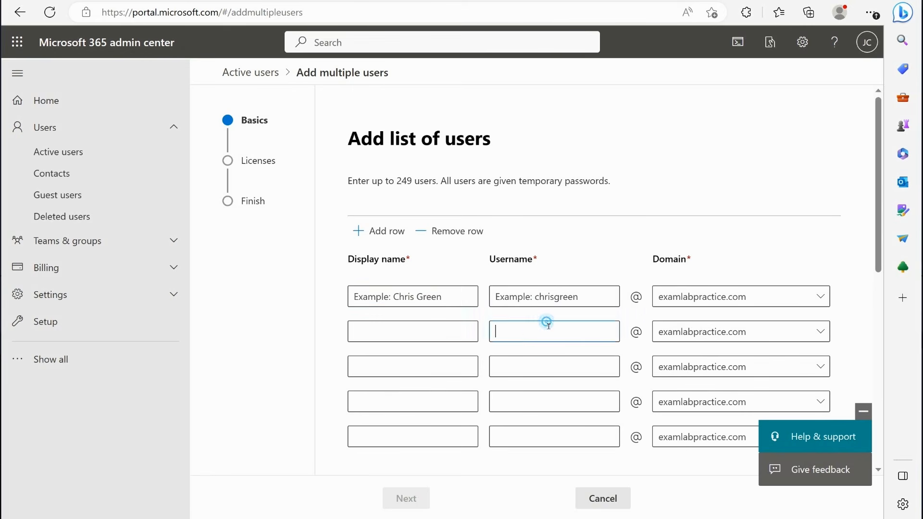
left_click(421, 356)
left_click(540, 365)
left_click(419, 383)
left_click(537, 414)
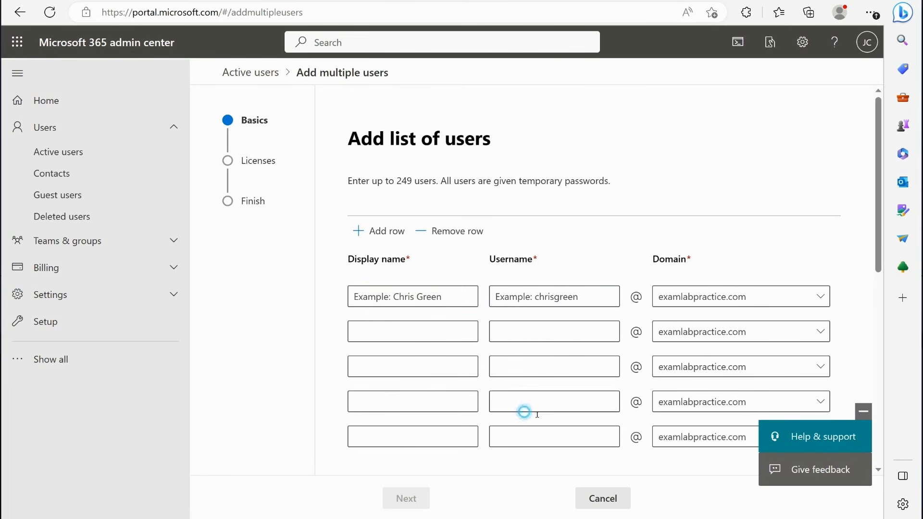
left_click(431, 421)
left_click(536, 433)
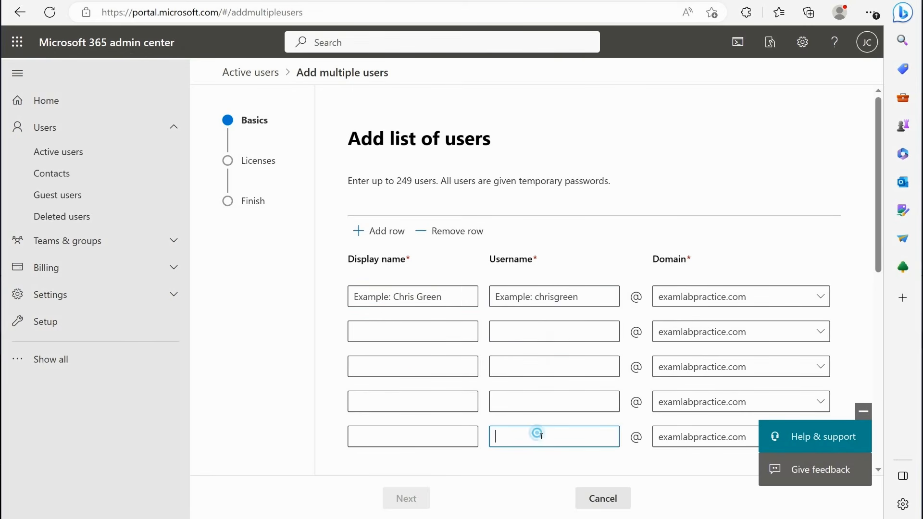
left_click(389, 231)
- Choose to upload a CSV with user information and examine its guidelines, template downloads and upload field
scroll(488, 339, "down", 1)
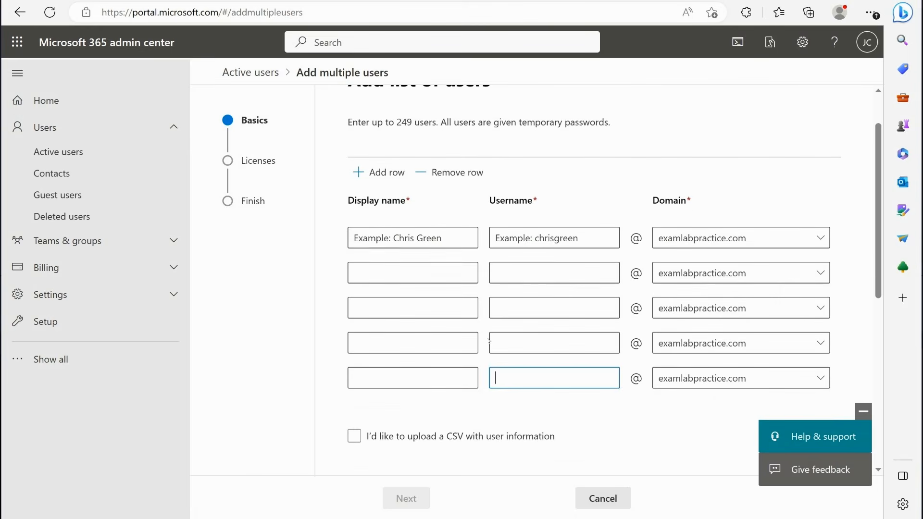
scroll(566, 212, "down", 1)
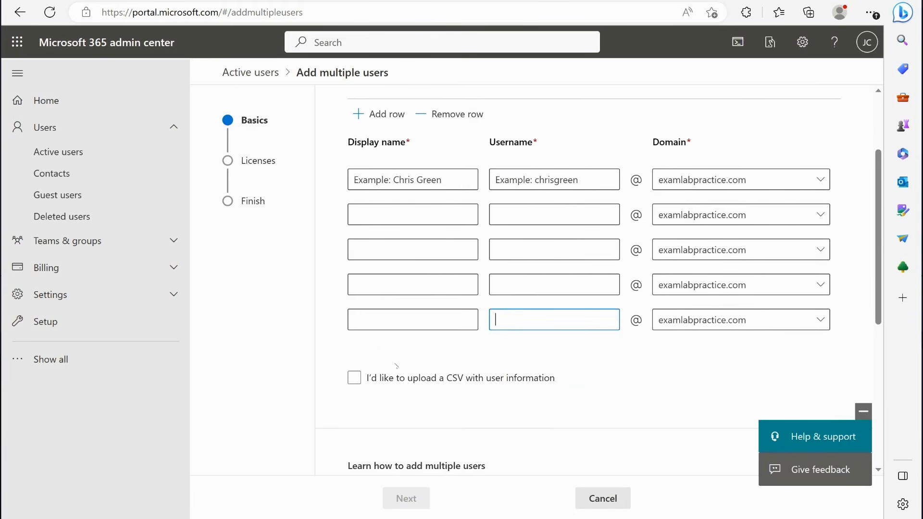
left_click(364, 378)
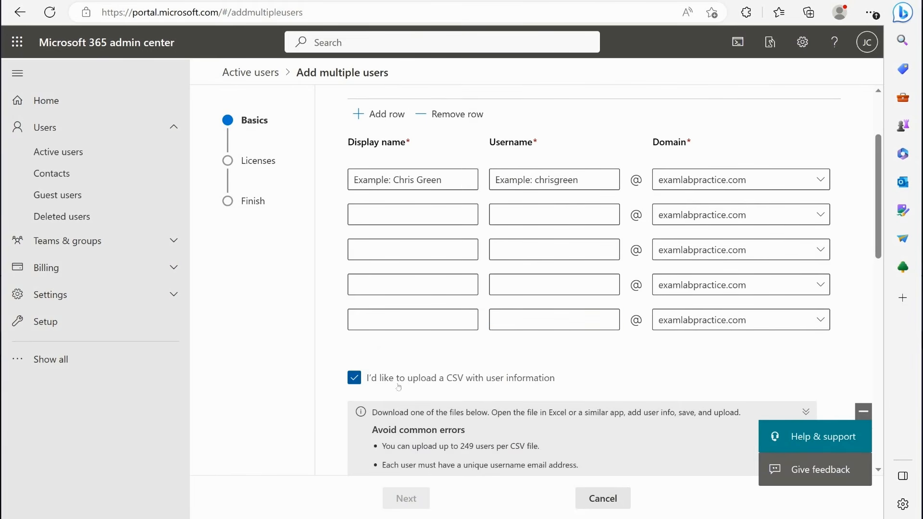
scroll(399, 387, "down", 4)
scroll(414, 257, "down", 3)
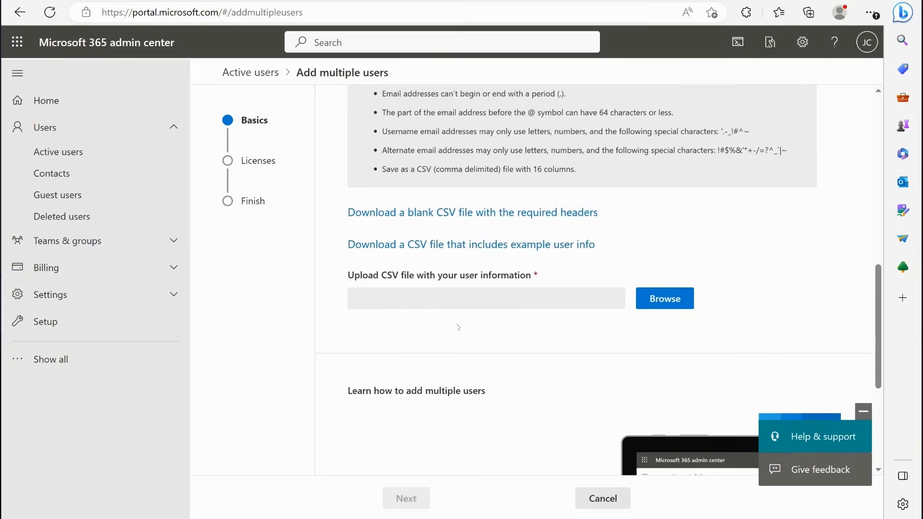
scroll(422, 288, "up", 2)
scroll(441, 338, "down", 3)
scroll(441, 338, "up", 5)
scroll(456, 318, "down", 8)
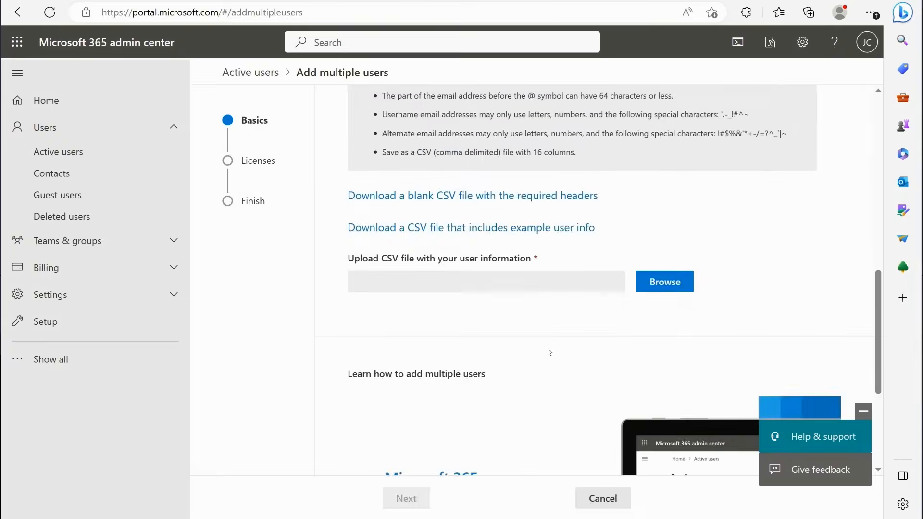
scroll(474, 295, "up", 8)
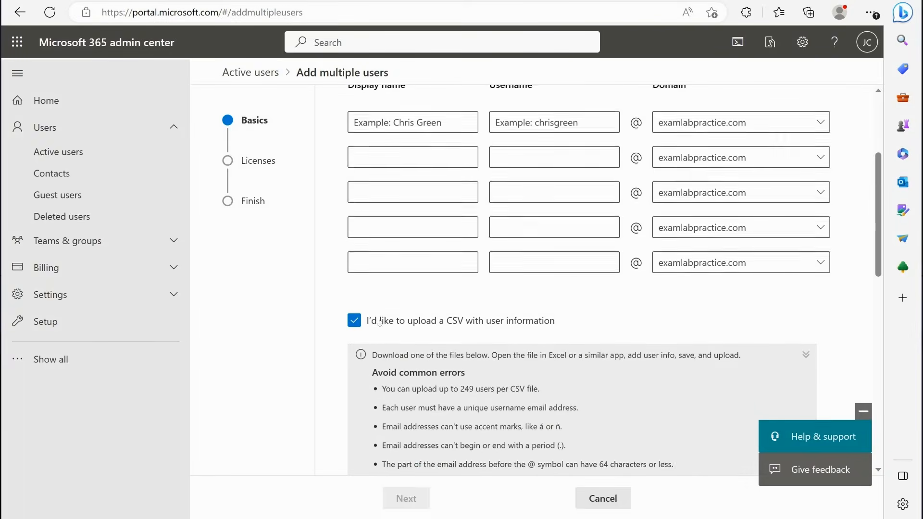
left_click(500, 320)
scroll(580, 325, "up", 3)
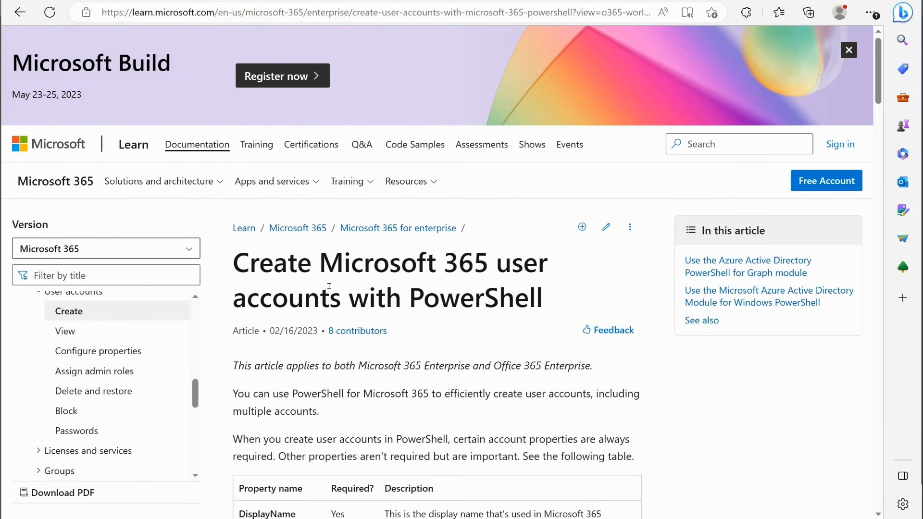
- Read through the Microsoft Learn article on creating Microsoft 365 user accounts with PowerShell, covering the Azure AD Graph and MSOnline module syntax
scroll(467, 282, "down", 5)
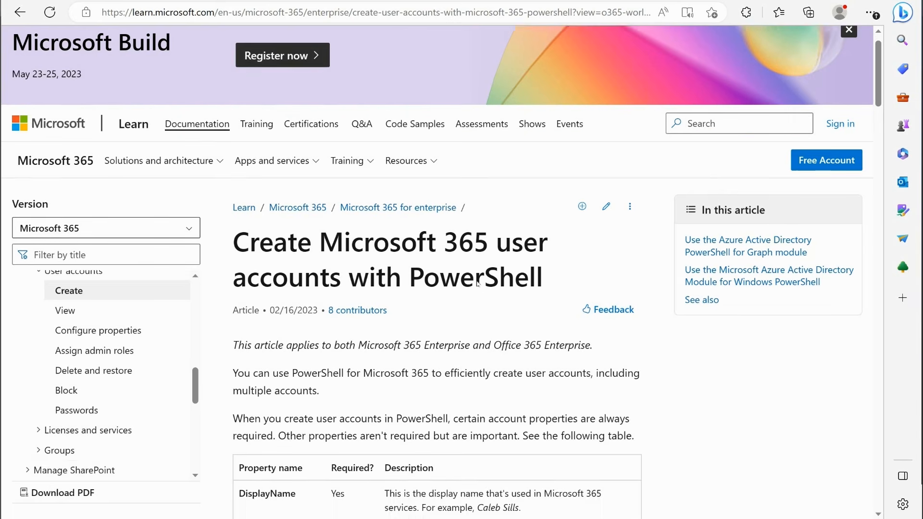
scroll(440, 122, "down", 20)
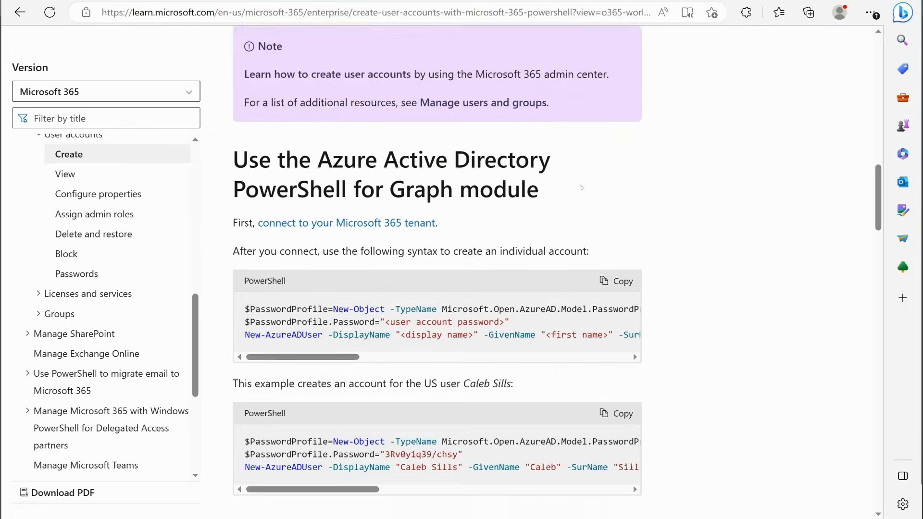
scroll(661, 211, "up", 5)
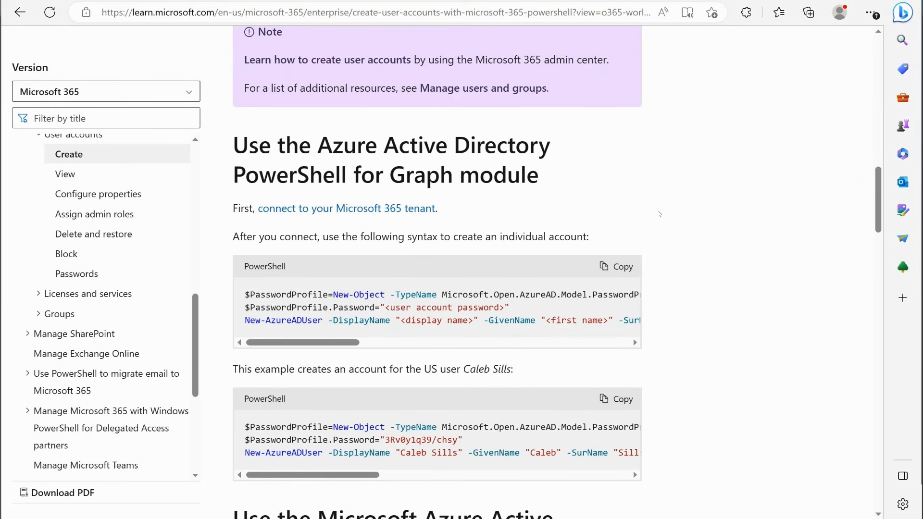
scroll(681, 159, "down", 5)
scroll(681, 159, "down", 6)
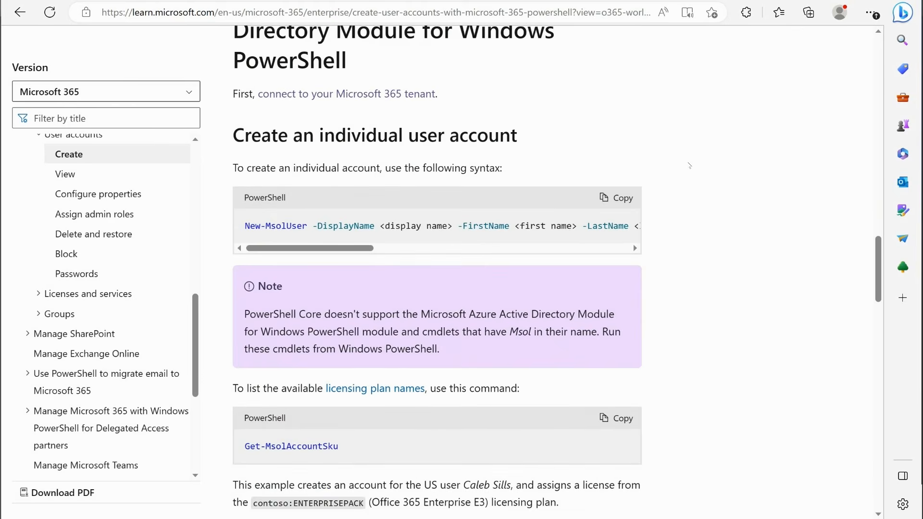
scroll(689, 165, "up", 2)
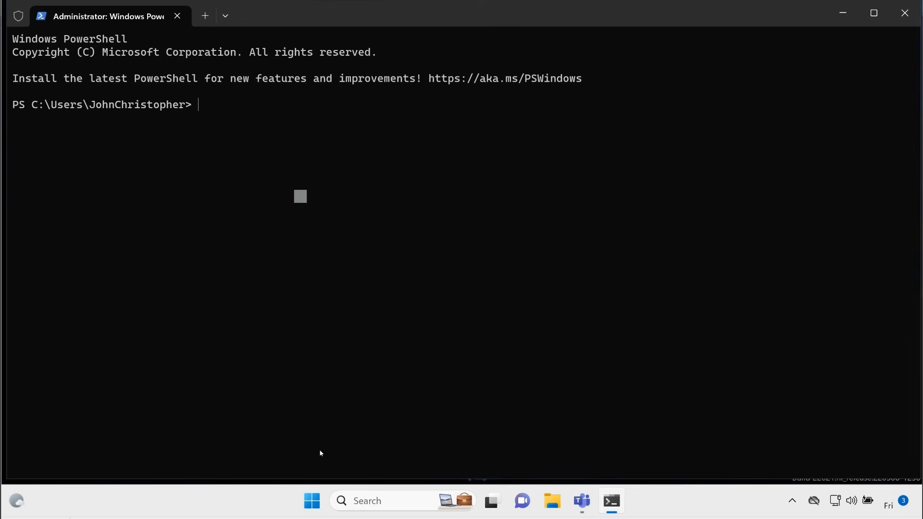
- Switch to the administrator Windows PowerShell terminal and search for MSOnline commands with Get-Command -Noun *msol*
right_click(312, 501)
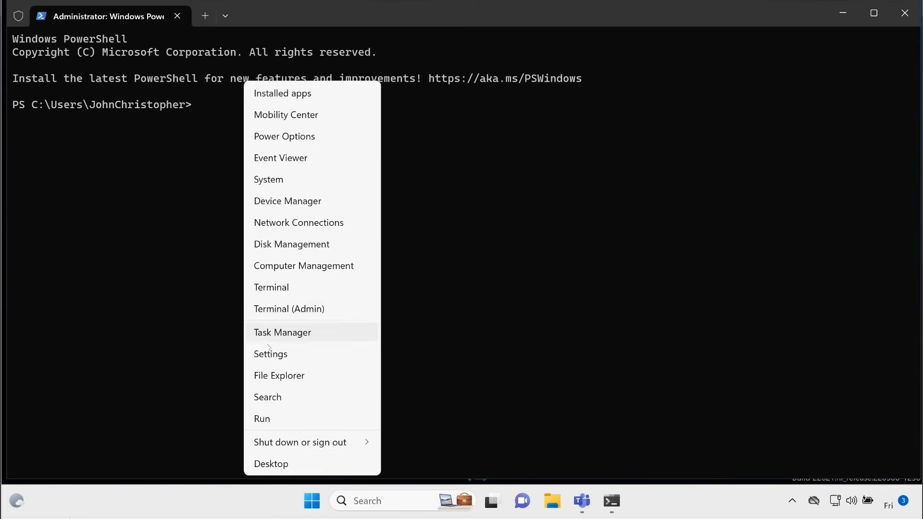
left_click(486, 206)
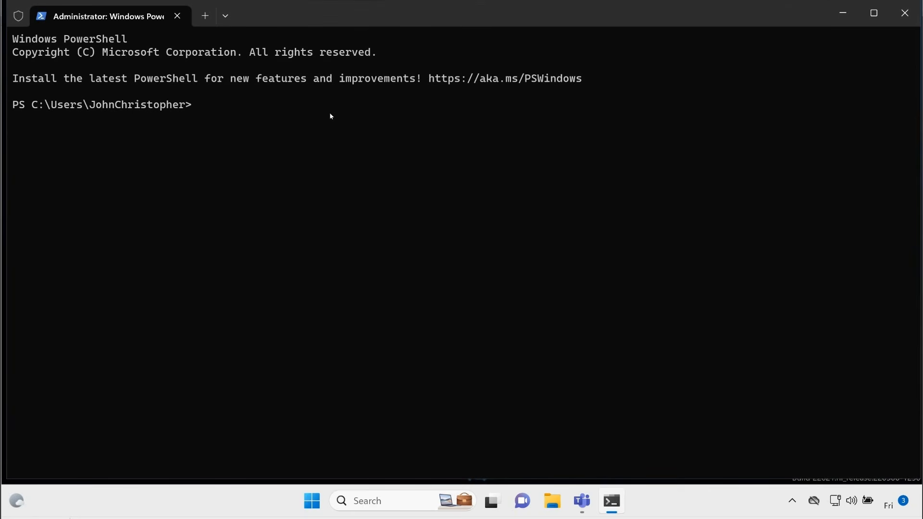
type("get-com")
key("Tab")
type("-Noun *msol*")
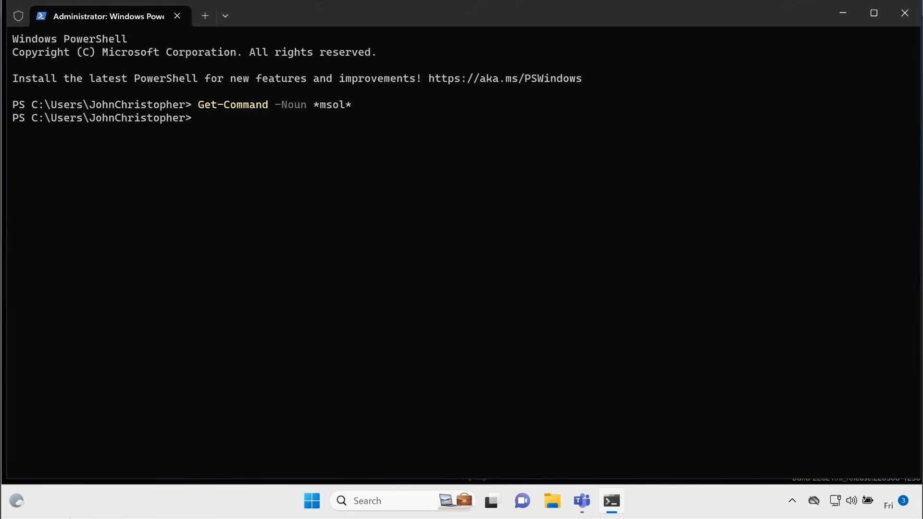
- Install the msonline module with Install-Module and answer Y to allow the installation from PSGallery
type("install-module")
key("Tab")
type("msonline")
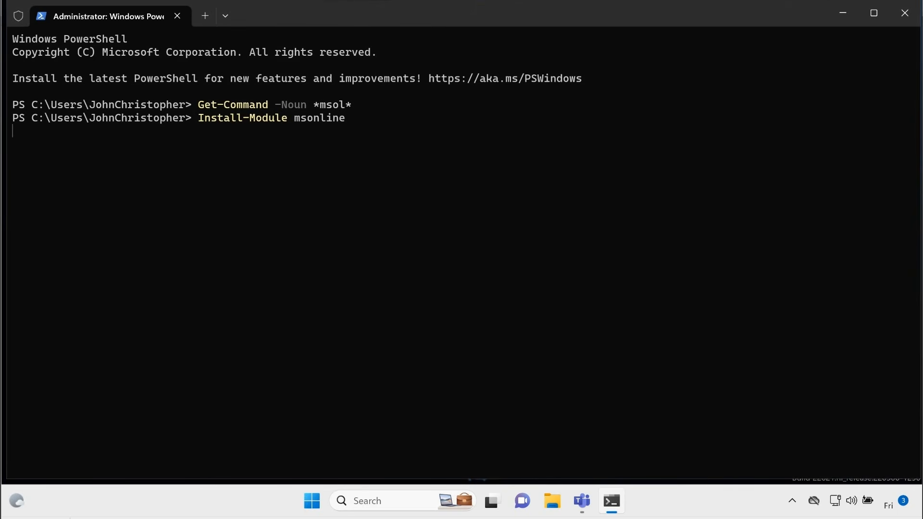
key("Return")
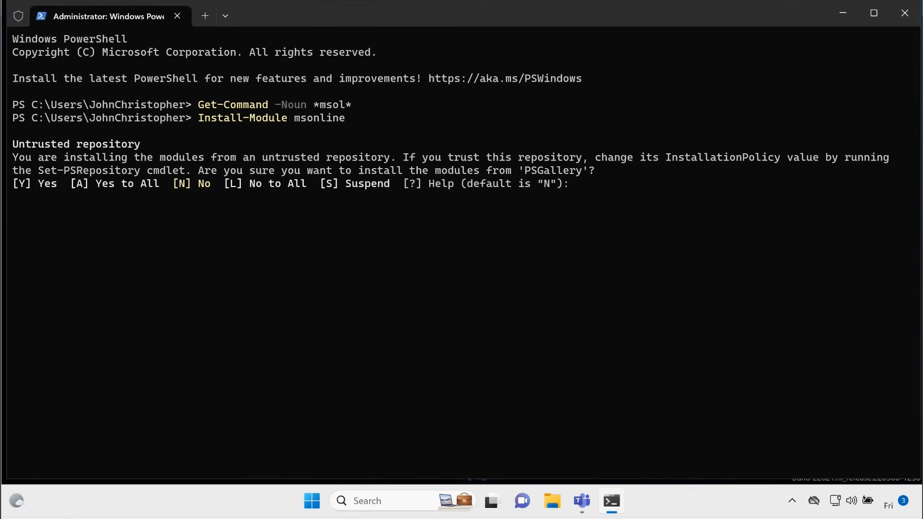
type("Y")
key("Return")
key("Return")
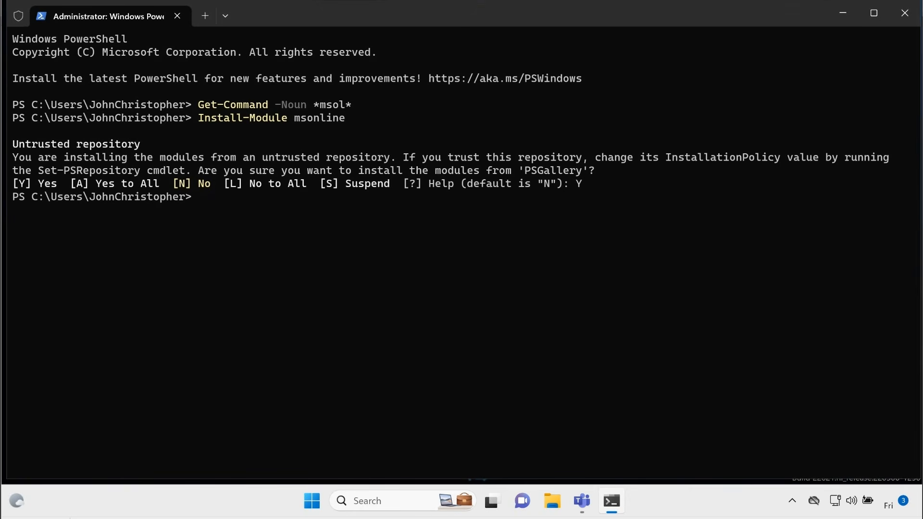
- Recall the earlier Get-Command -Noun *msol* command to check the commands provided by the installed module
key("Up")
key("Up")
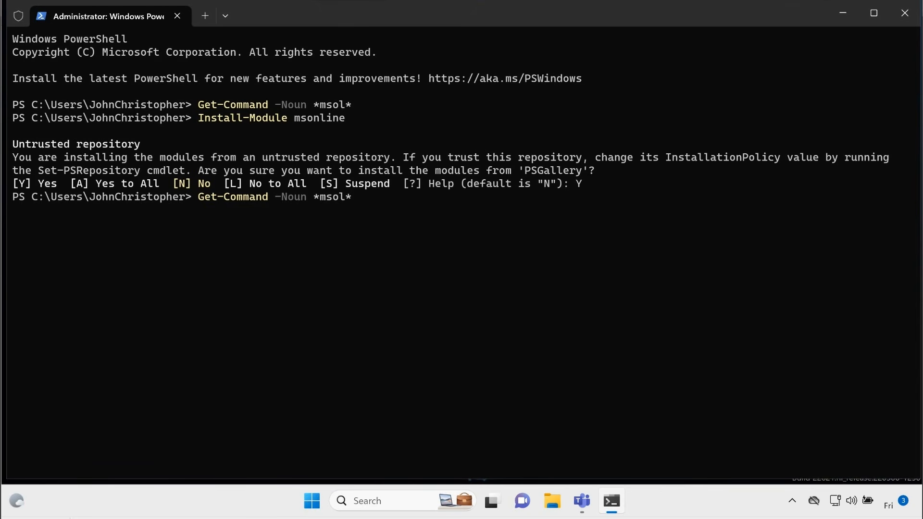
- List all commands whose noun matches *msol* and look through the output for the Get-MsolUser cmdlet
key("Return")
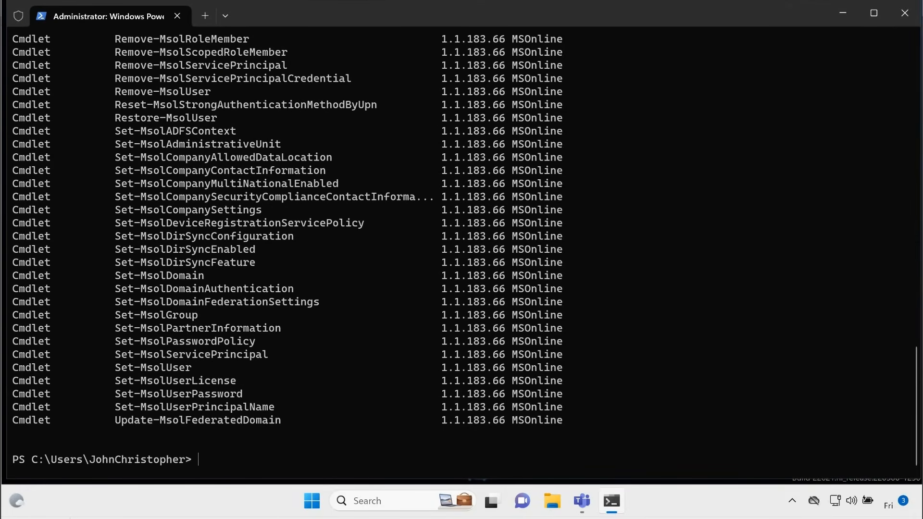
scroll(319, 219, "up", 13)
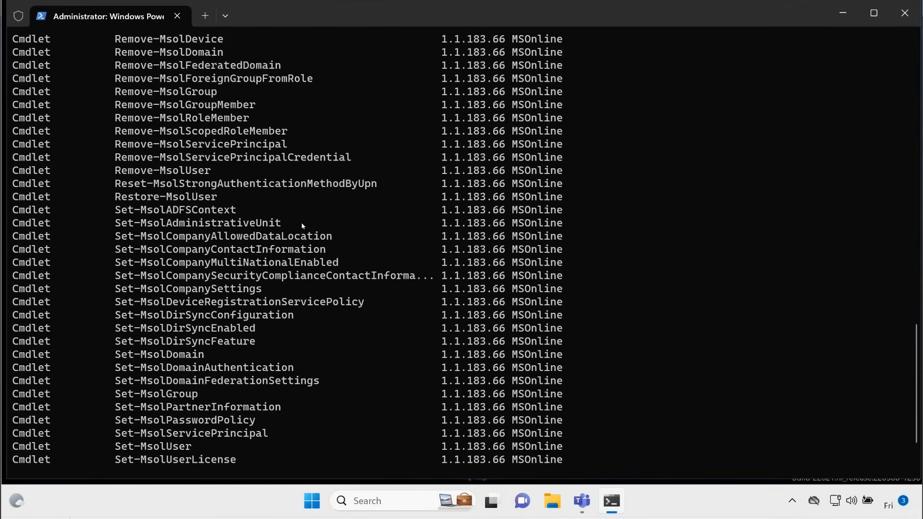
scroll(282, 235, "up", 1)
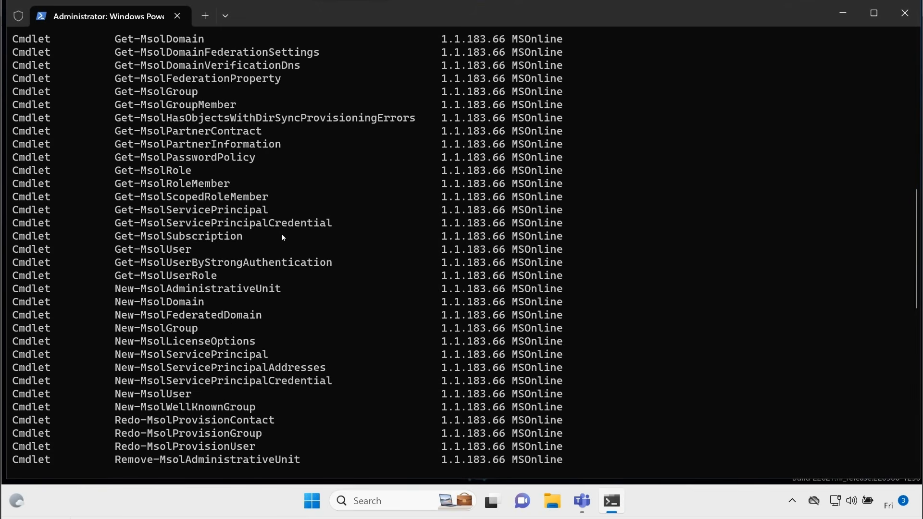
left_click_drag(116, 249, 185, 249)
scroll(228, 264, "down", 13)
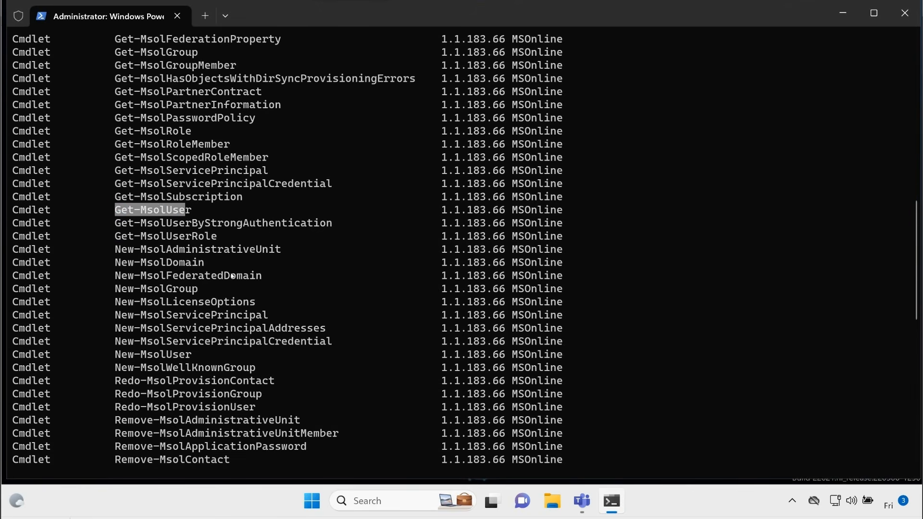
scroll(315, 285, "down", 1)
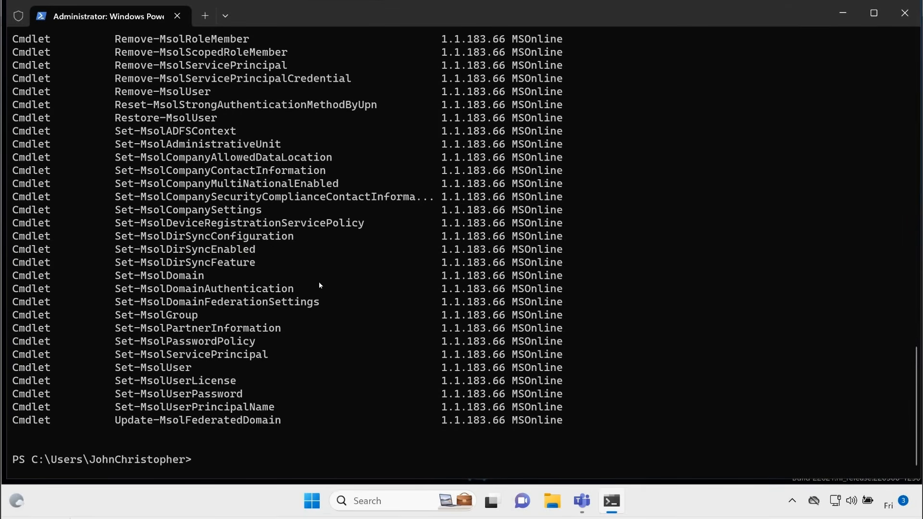
- Try to list the tenant's users with get-msoluser
type("get-msoluser")
key("Return")
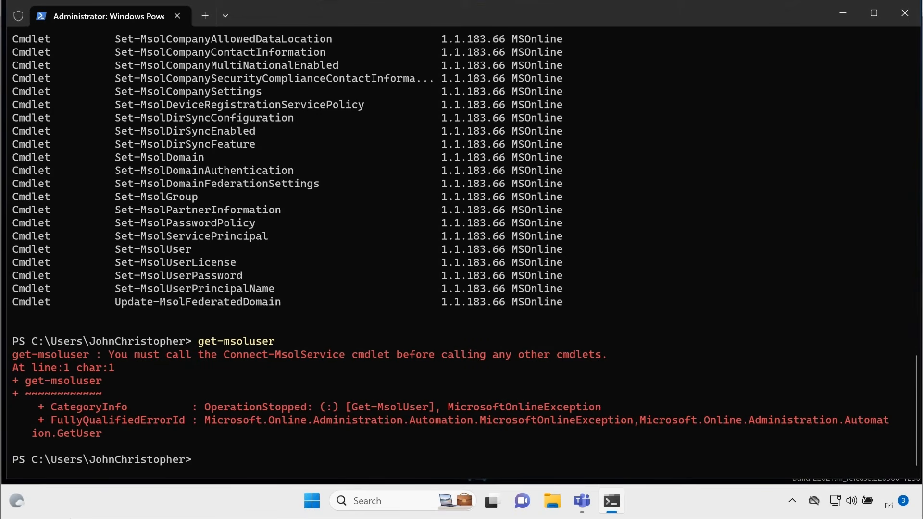
- Run Connect-MsolService to open the Microsoft account sign-in
type("connect-msolse")
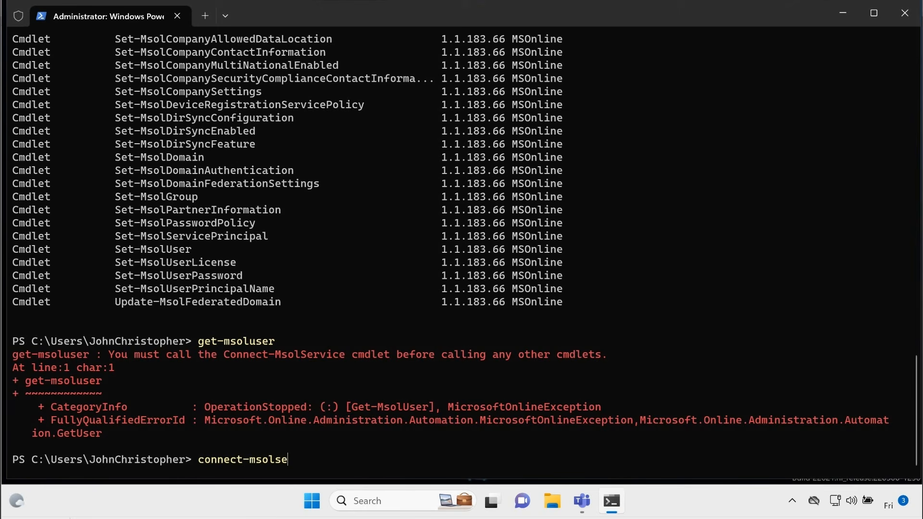
key("Tab")
key("Return")
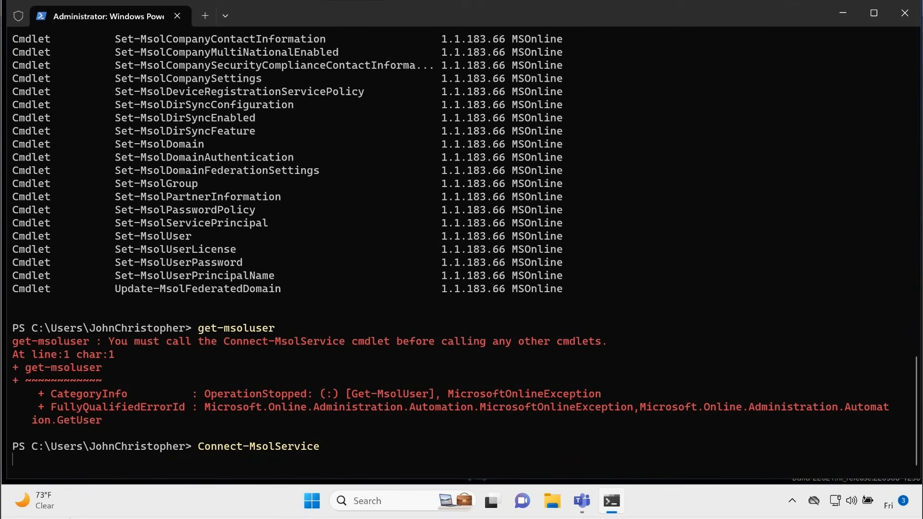
key("Return")
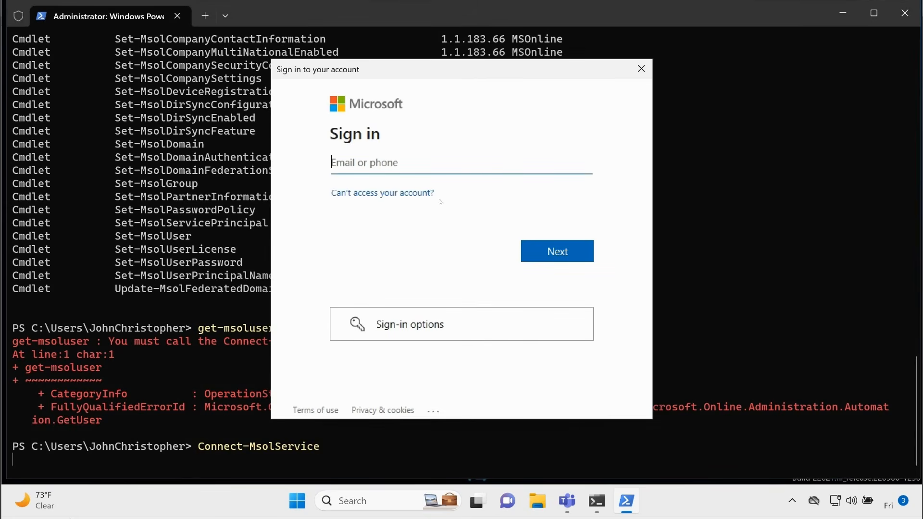
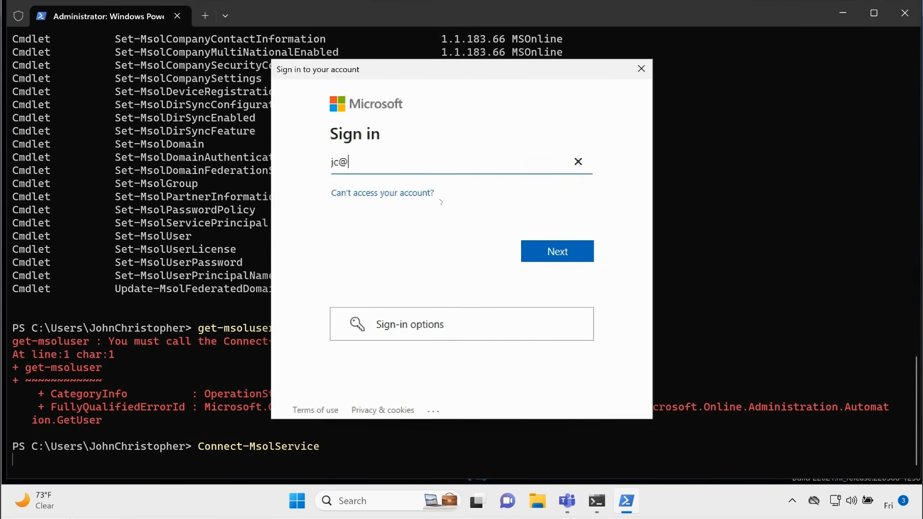
- Sign in to the Microsoft tenant with the administrator's e-mail address and the account password
key("Return")
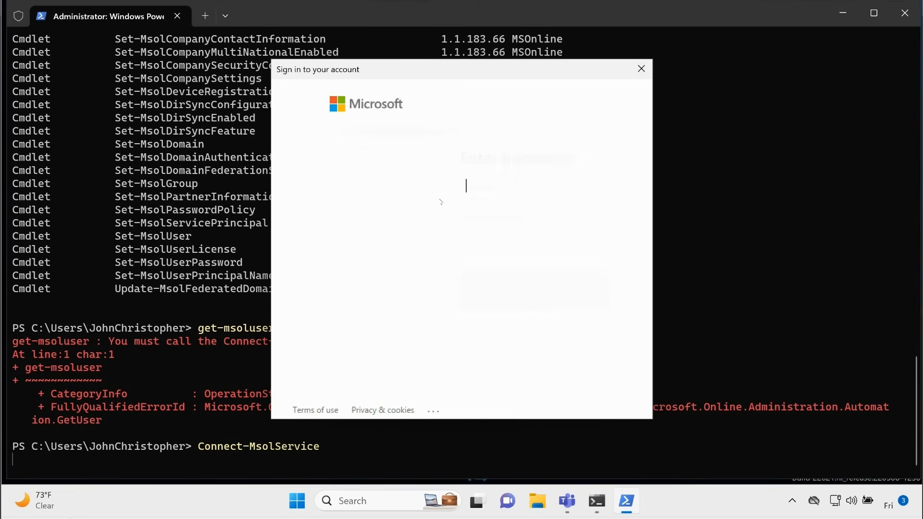
type("*****")
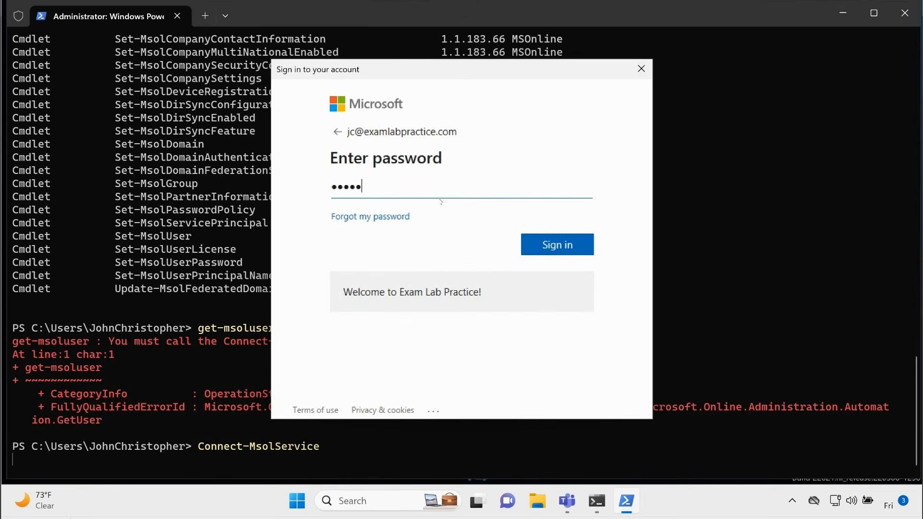
type("*********")
key("Return")
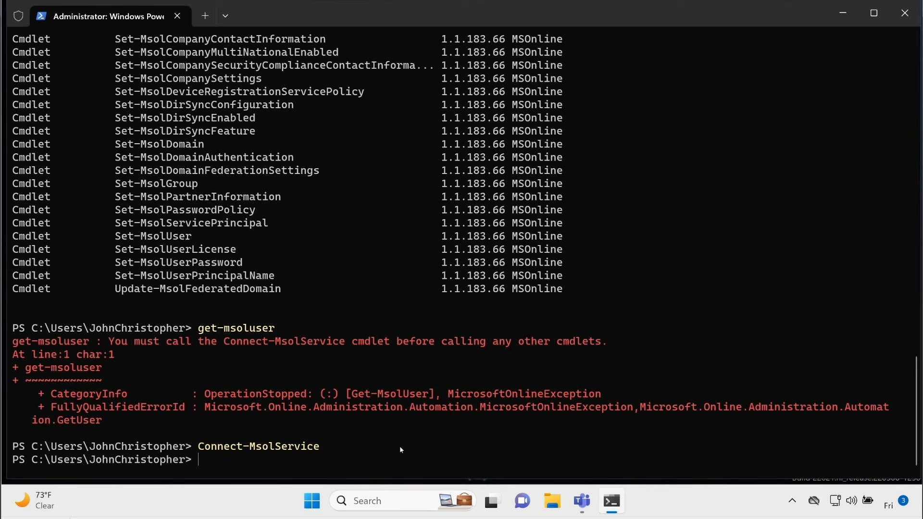
- List the tenant's users with get-msoluser and look over the returned accounts
type("get-msoluser")
key("Return")
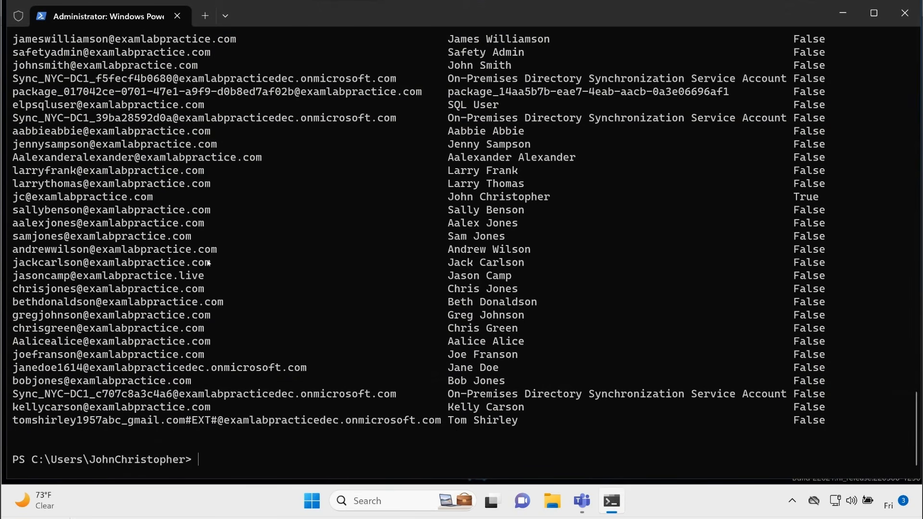
left_click_drag(14, 300, 210, 303)
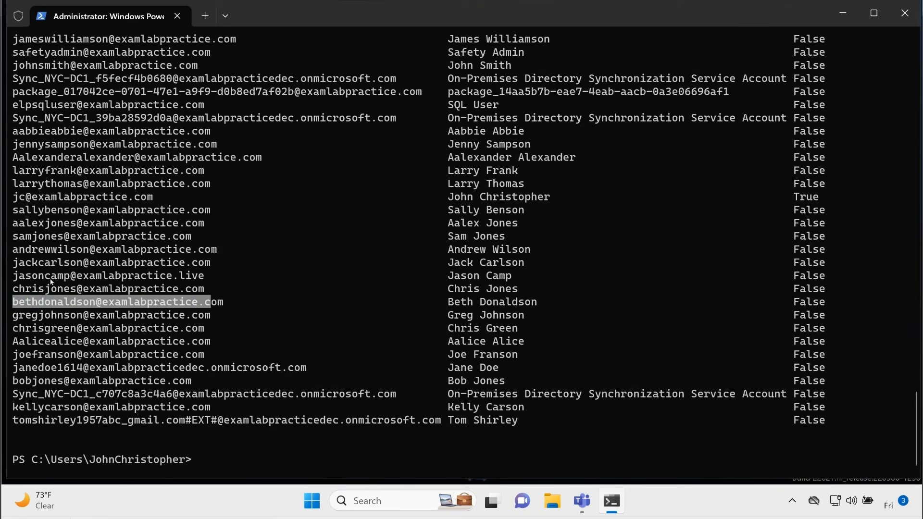
left_click_drag(19, 262, 178, 263)
left_click(345, 234)
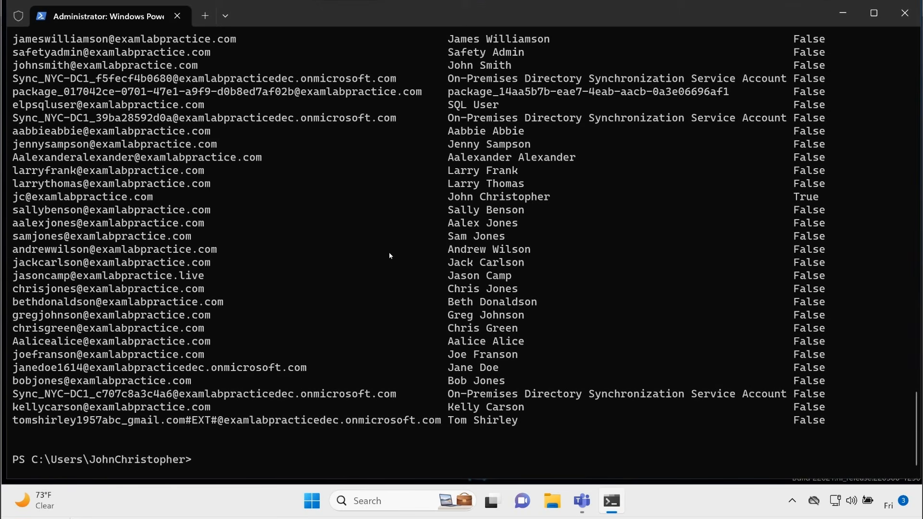
type("new-msoluser")
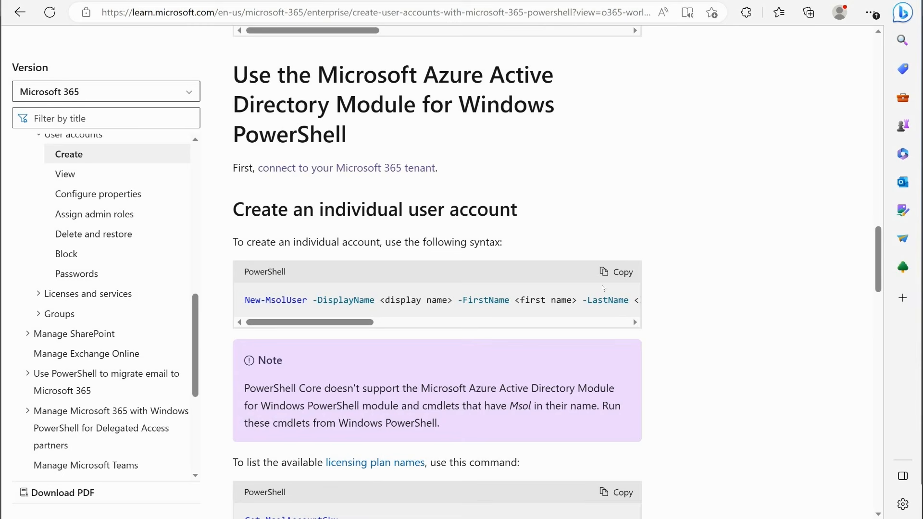
- Copy the New-MsolUser syntax for an individual account from the Microsoft Learn page and paste it at the cleared PowerShell prompt
left_click(611, 272)
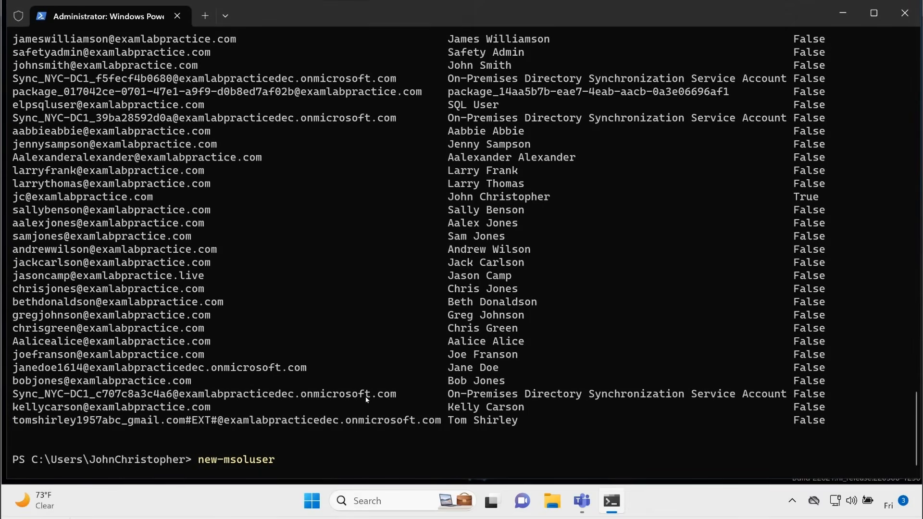
key("Escape")
right_click(259, 422)
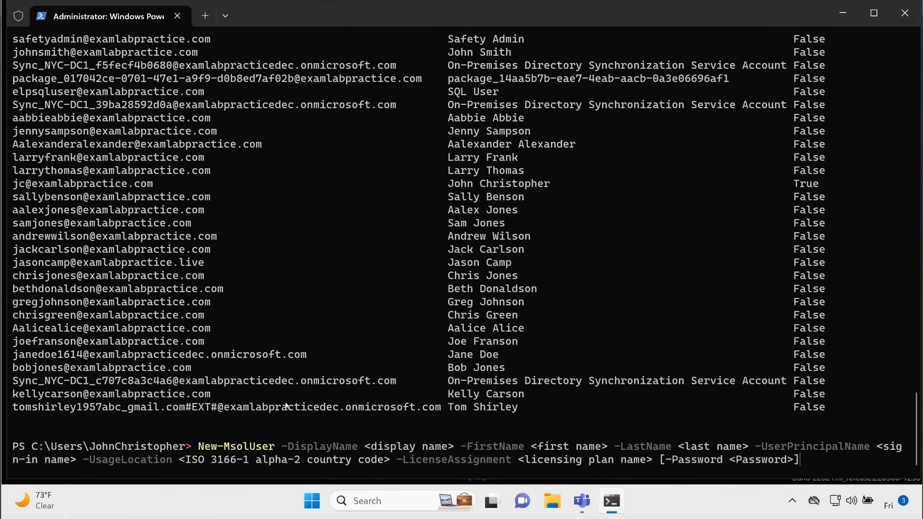
- Remove the Password, LicenseAssignment and UsageLocation parameters from the end of the New-MsolUser command, keeping everything through UserPrincipalName
key("BackSpace")
key("BackSpace")
key("BackSpace")
key("BackSpace")
key("BackSpace")
key("BackSpace")
key("BackSpace")
key("BackSpace")
key("BackSpace")
key("BackSpace")
key("BackSpace")
key("BackSpace")
key("BackSpace")
key("BackSpace")
key("BackSpace")
key("BackSpace")
key("BackSpace")
key("BackSpace")
key("BackSpace")
key("BackSpace")
key("BackSpace")
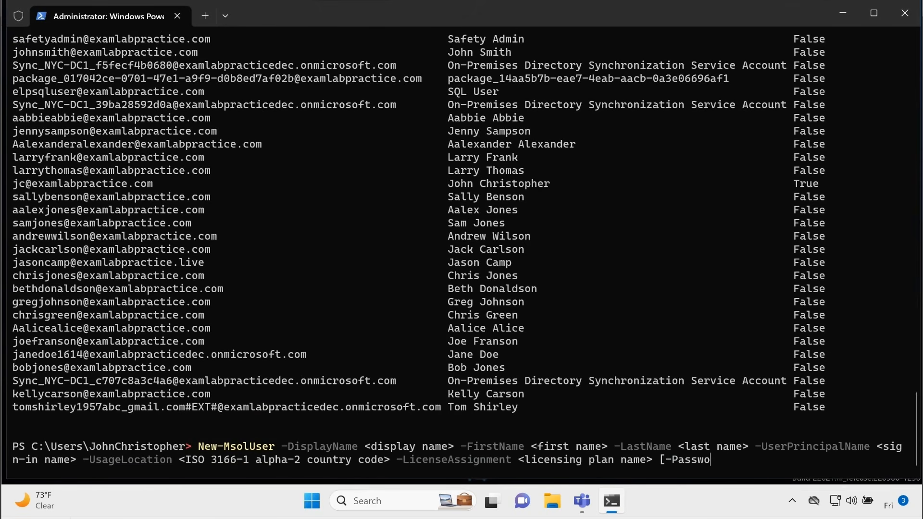
key("BackSpace")
key("BackSpace")
key("BackSpace")
key("BackSpace")
key("BackSpace")
key("BackSpace")
key("BackSpace")
key("BackSpace")
key("BackSpace")
key("BackSpace")
key("BackSpace")
key("BackSpace")
key("BackSpace")
key("BackSpace")
key("BackSpace")
key("BackSpace")
key("BackSpace")
key("BackSpace")
key("BackSpace")
key("BackSpace")
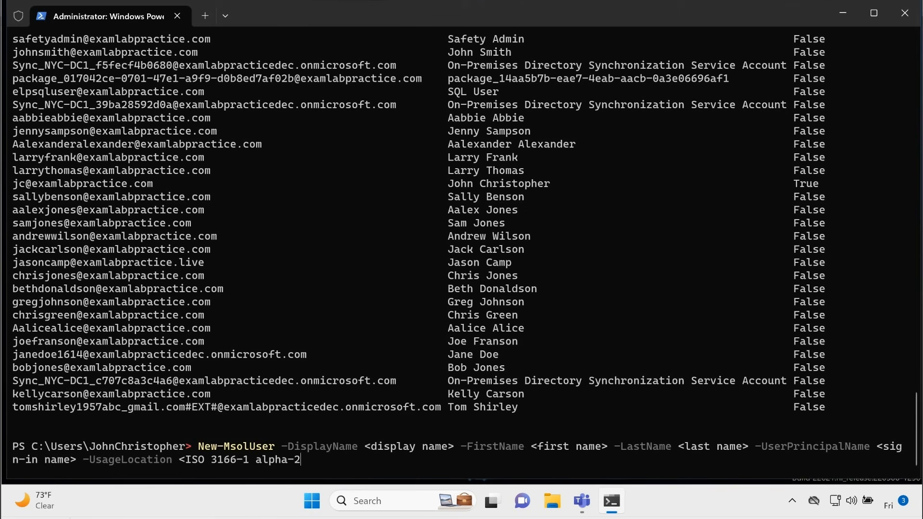
key("BackSpace")
key("BackSpace")
key("BackSpace")
key("BackSpace")
key("BackSpace")
key("BackSpace")
key("BackSpace")
key("BackSpace")
key("BackSpace")
key("BackSpace")
key("BackSpace")
key("BackSpace")
key("BackSpace")
key("BackSpace")
key("BackSpace")
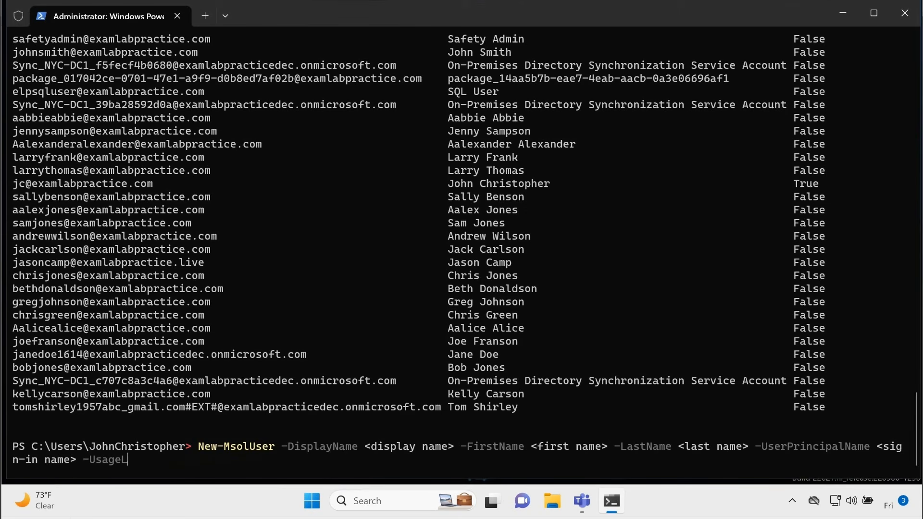
key("BackSpace")
key("BackSpace")
key("BackSpace")
key("BackSpace")
key("BackSpace")
- Replace the DisplayName placeholder in the New-MsolUser command with the new user's full name in double quotes
key("BackSpace")
key("BackSpace")
key("BackSpace")
key("BackSpace")
key("BackSpace")
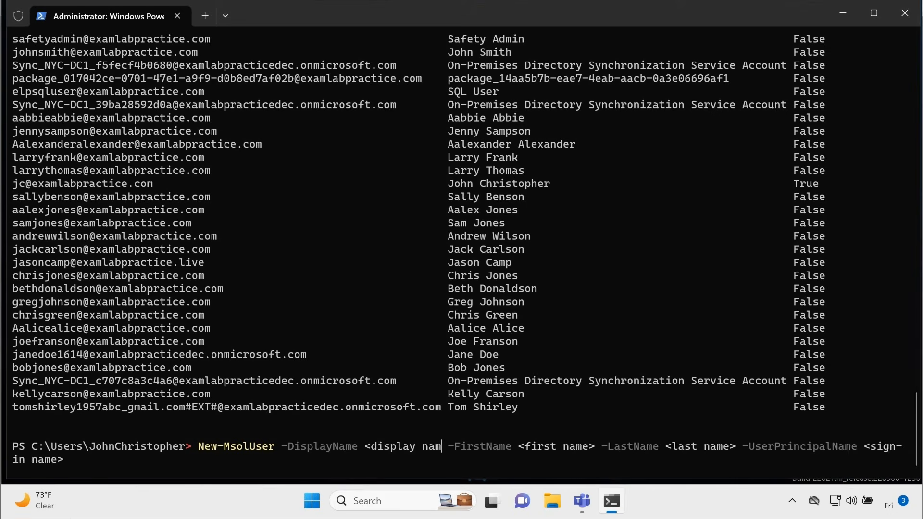
key("BackSpace")
key("BackSpace")
key("BackSpace")
key("BackSpace")
key("BackSpace")
key("BackSpace")
key("BackSpace")
key("BackSpace")
key("BackSpace")
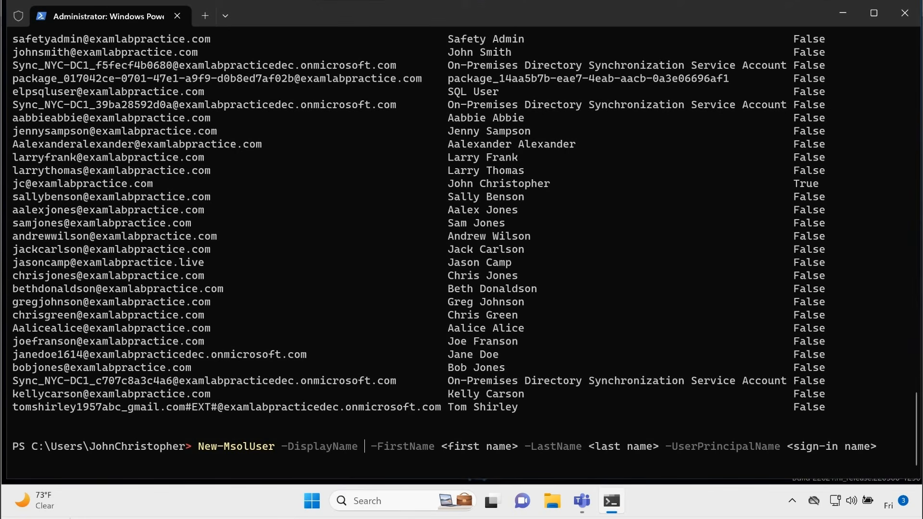
type("Alice")
key("BackSpace")
key("BackSpace")
key("BackSpace")
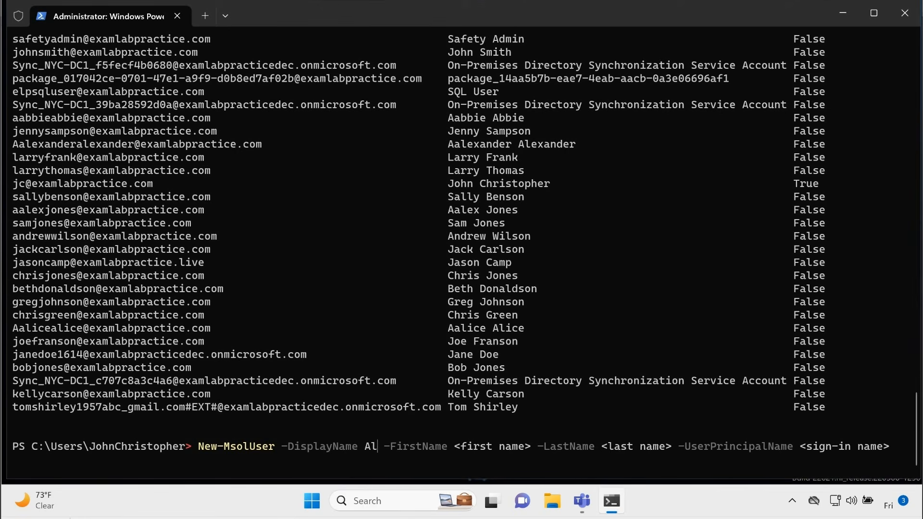
key("BackSpace")
key("BackSpace")
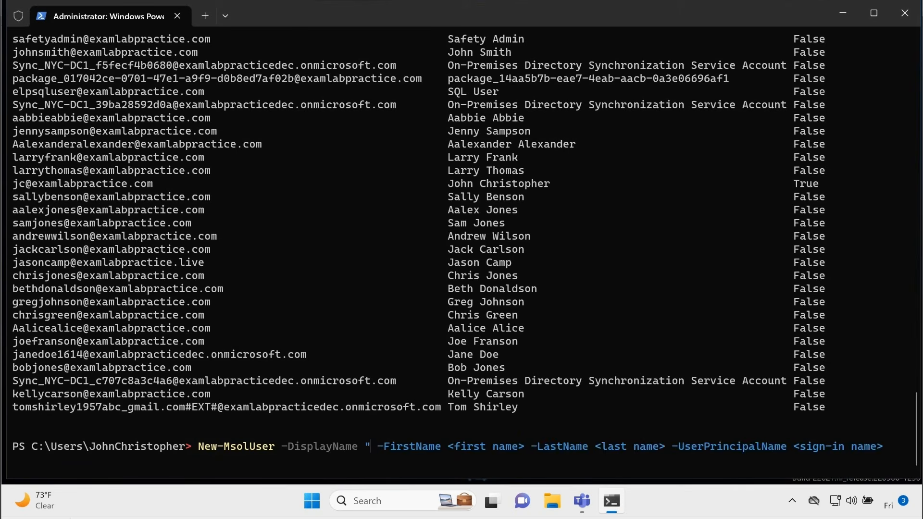
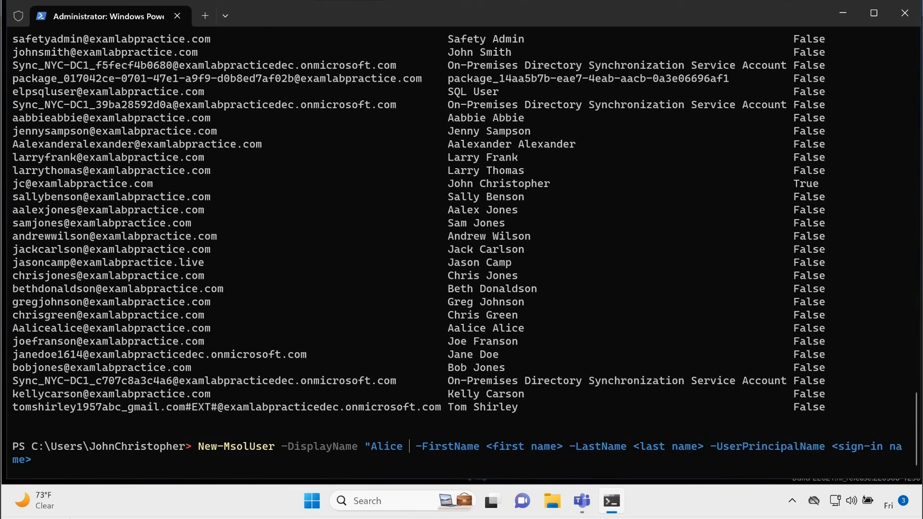
type("\"")
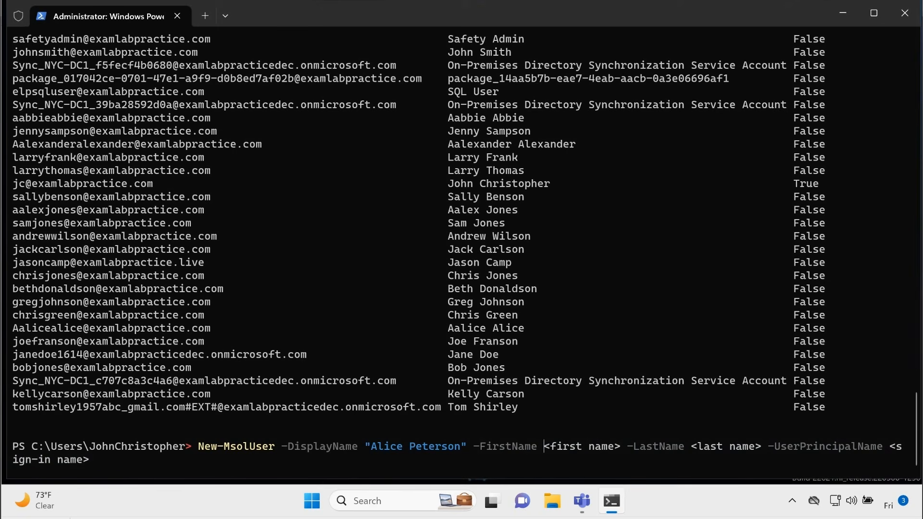
- Replace the FirstName placeholder with the new user's first name in double quotes
key("Delete")
key("Delete")
key("Delete")
key("Delete")
key("Delete")
key("Delete")
key("Delete")
key("Delete")
key("Delete")
key("Delete")
key("Delete")
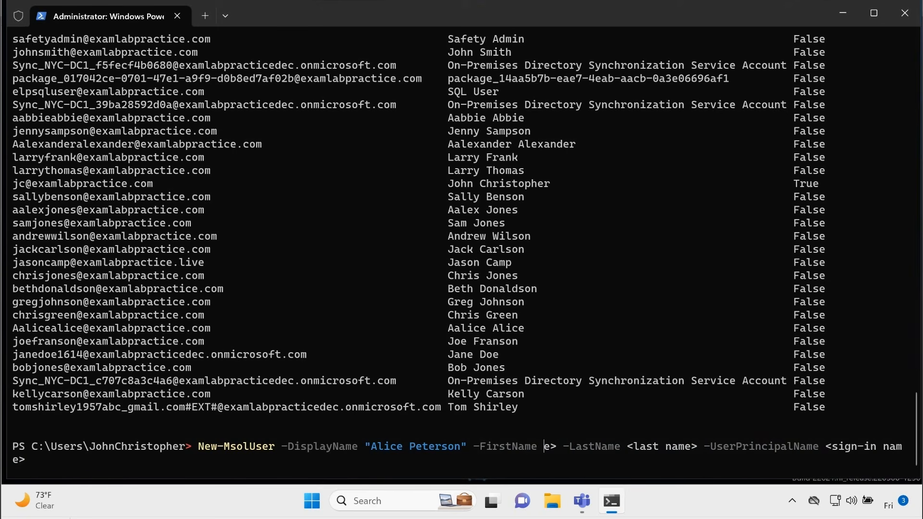
key("Delete")
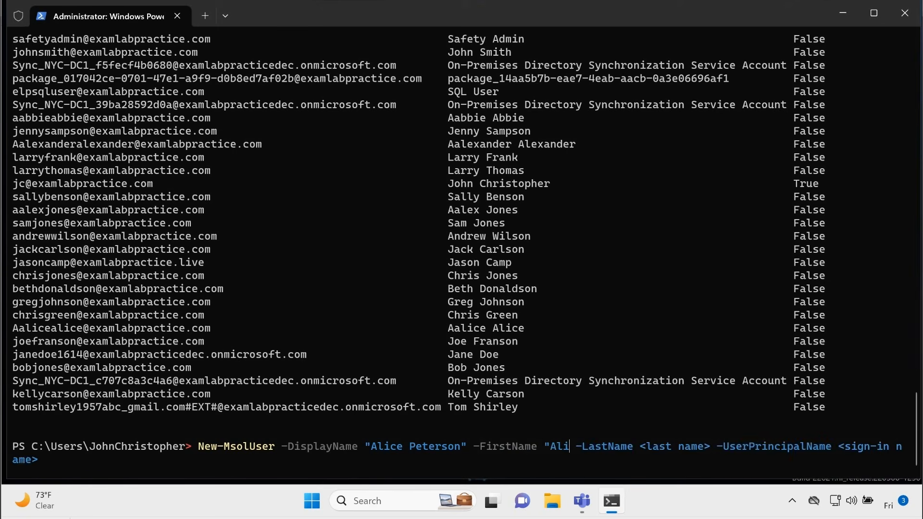
type("\"")
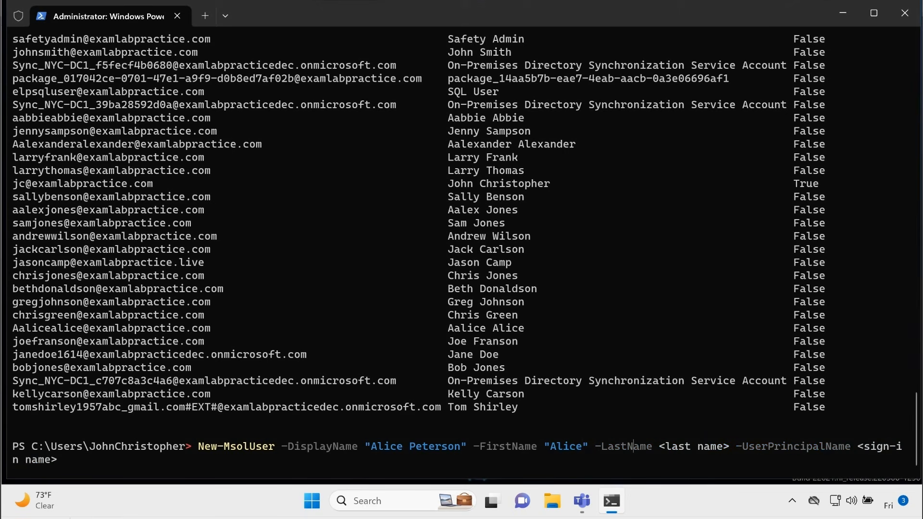
- Replace the LastName placeholder with the new user's last name in double quotes
key("Right")
key("Delete")
key("Delete")
key("Delete")
key("Delete")
key("Delete")
key("Delete")
key("Delete")
key("Delete")
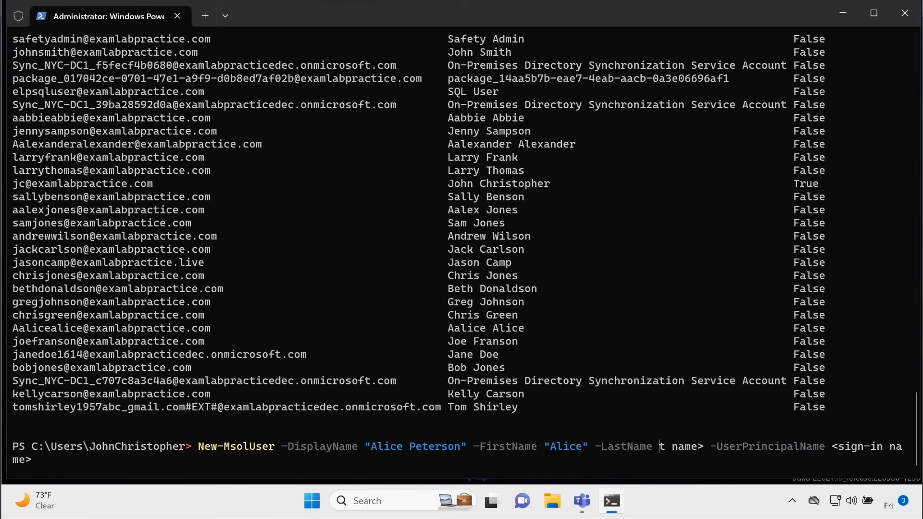
key("Delete")
key("Delete")
key("Delete")
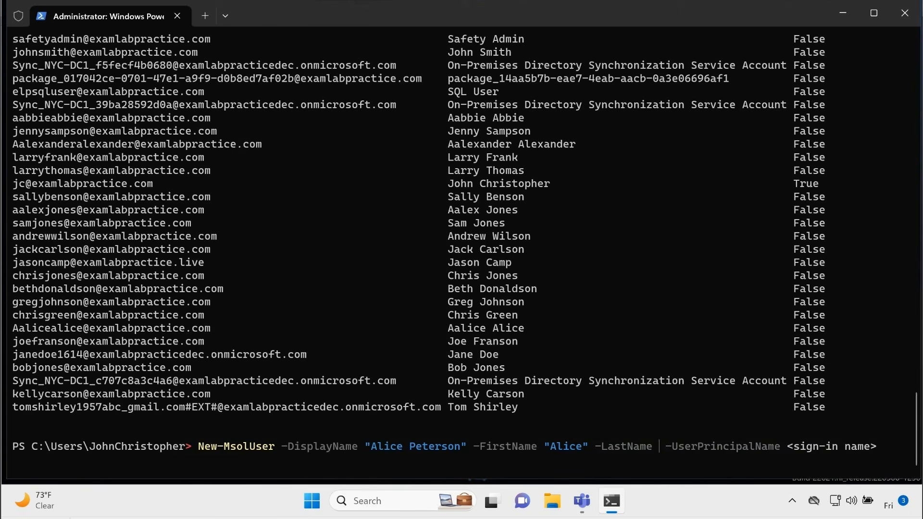
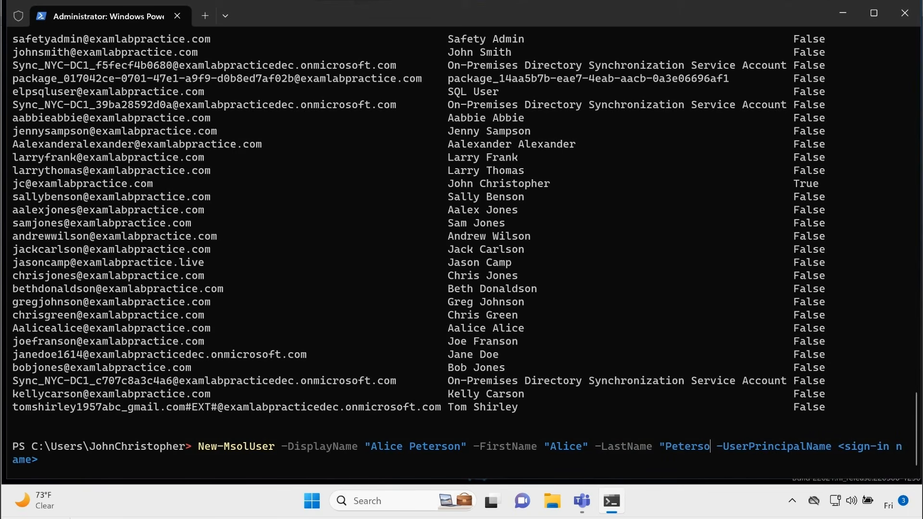
key("Right")
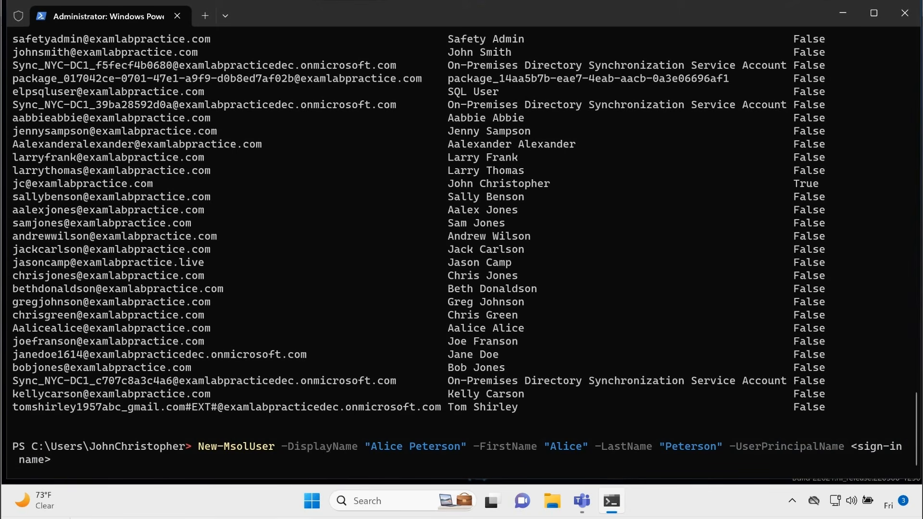
- Replace the UserPrincipalName placeholder with the new user's sign-in address in double quotes and run the New-MsolUser command
key("Delete")
key("Delete")
key("Delete")
key("Delete")
key("Delete")
key("Delete")
key("Delete")
key("Delete")
key("Delete")
key("Delete")
key("Delete")
key("Delete")
key("Delete")
key("Delete")
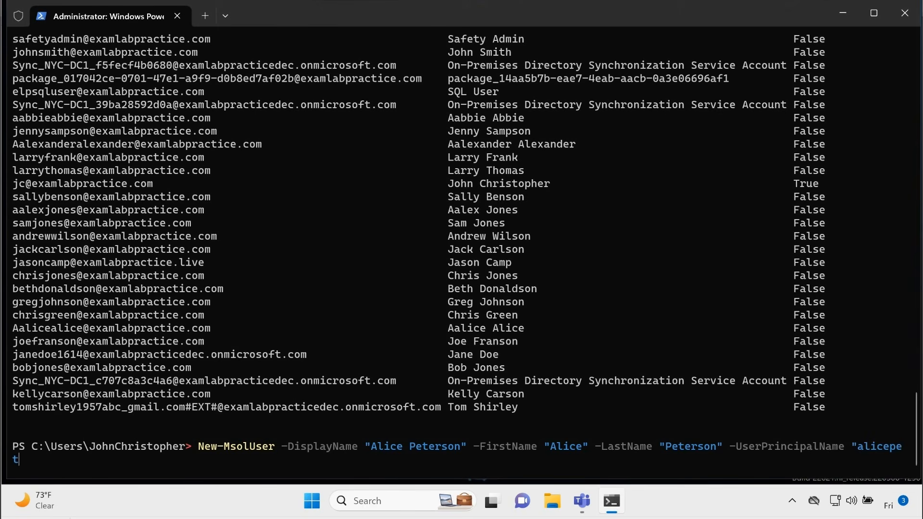
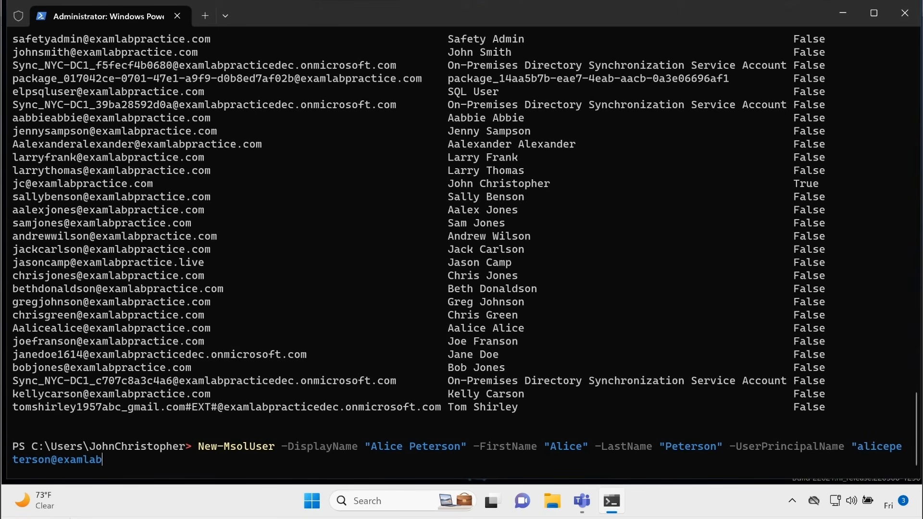
key("Return")
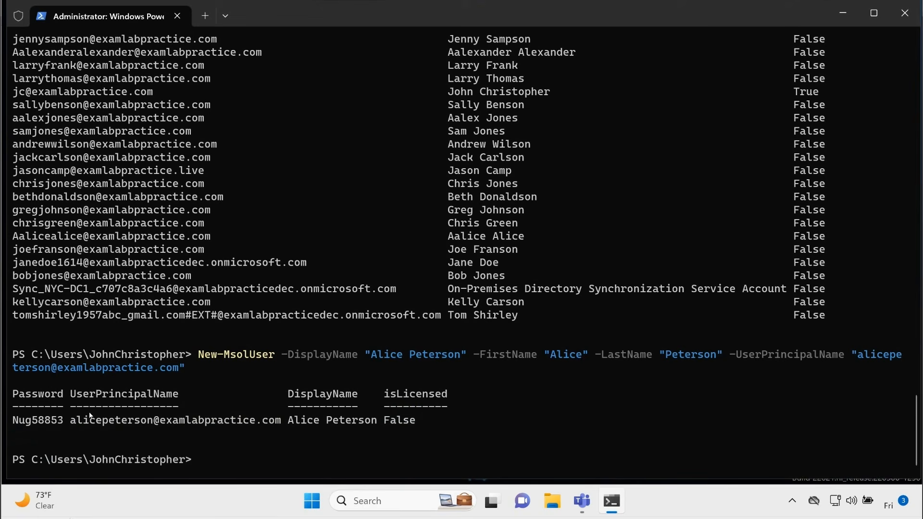
- List all tenant users with get-msoluser and highlight the new user's sign-in name in the output
type("get-msoluser")
key("Return")
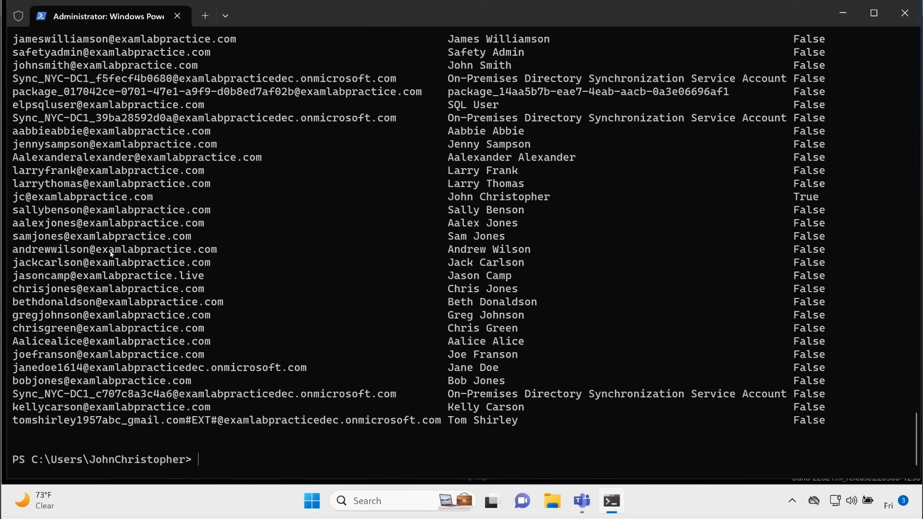
scroll(130, 236, "up", 3)
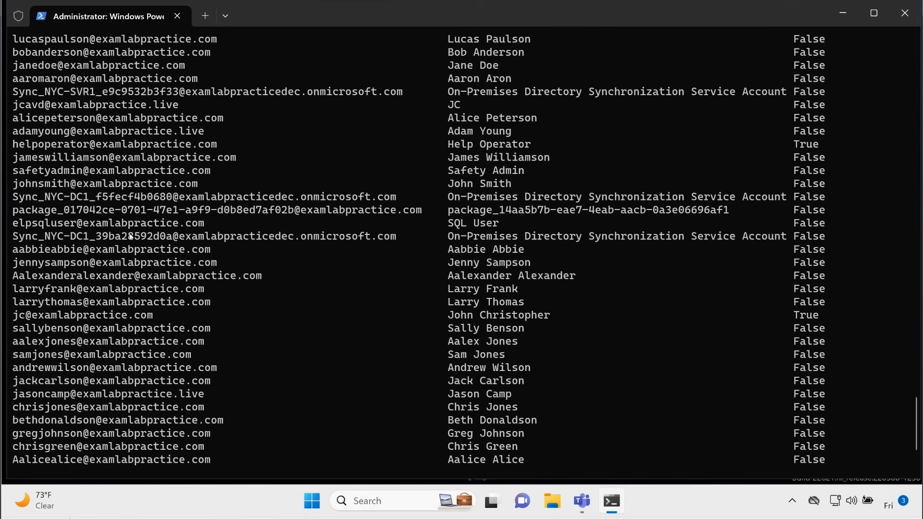
left_click_drag(20, 122, 230, 120)
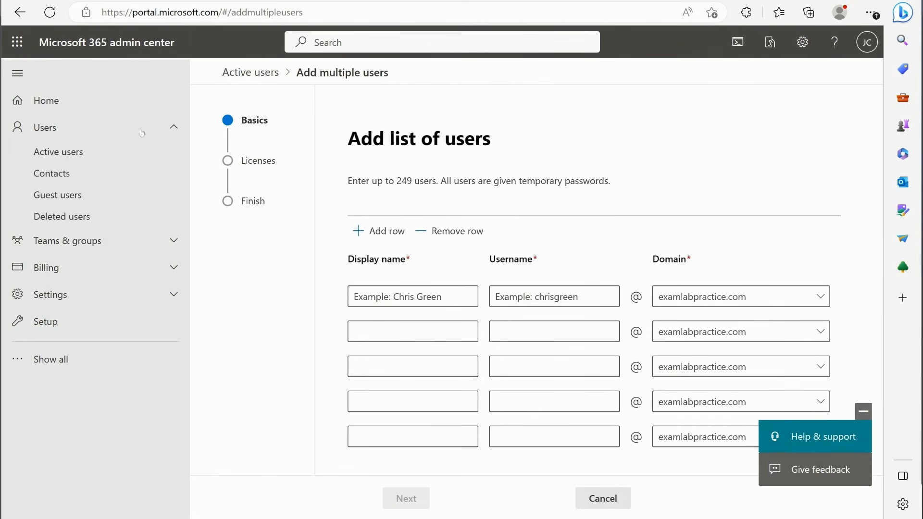
- Switch to the Microsoft 365 admin center and look for the new account among the active users
left_click(161, 153)
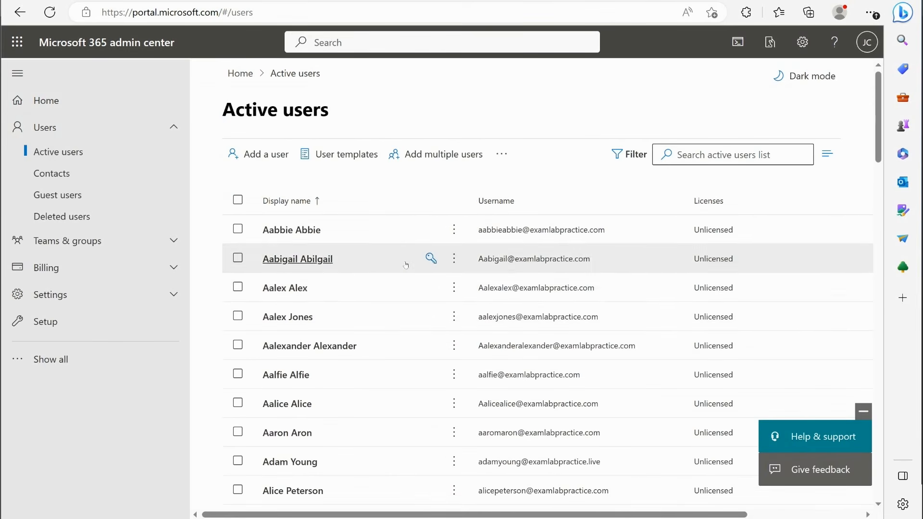
scroll(406, 264, "down", 2)
scroll(405, 265, "down", 3)
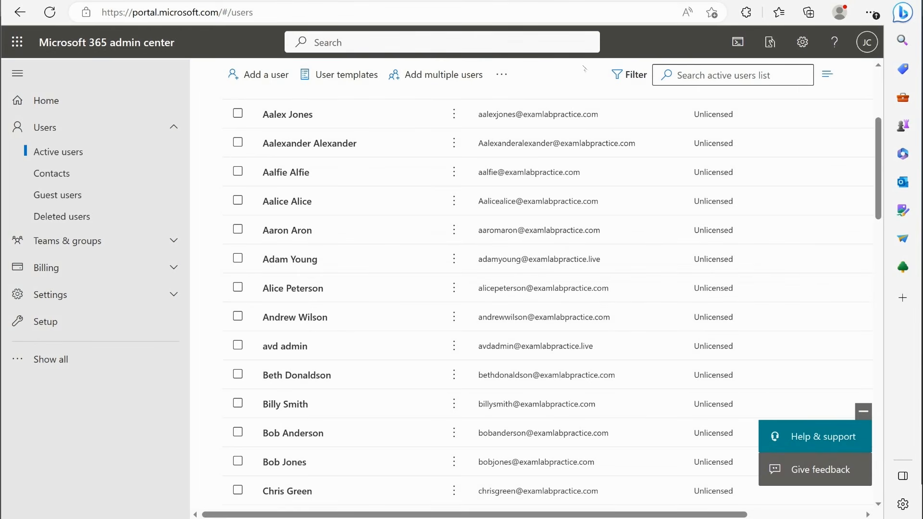
- Switch to the Microsoft Learn article and examine the section on creating multiple user accounts, including its Import-Csv -Path syntax
left_click(527, 1)
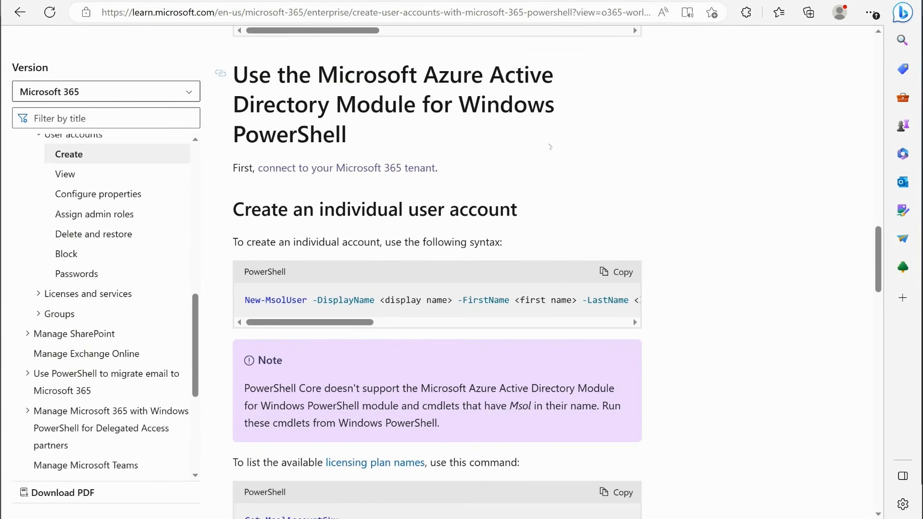
scroll(540, 139, "down", 7)
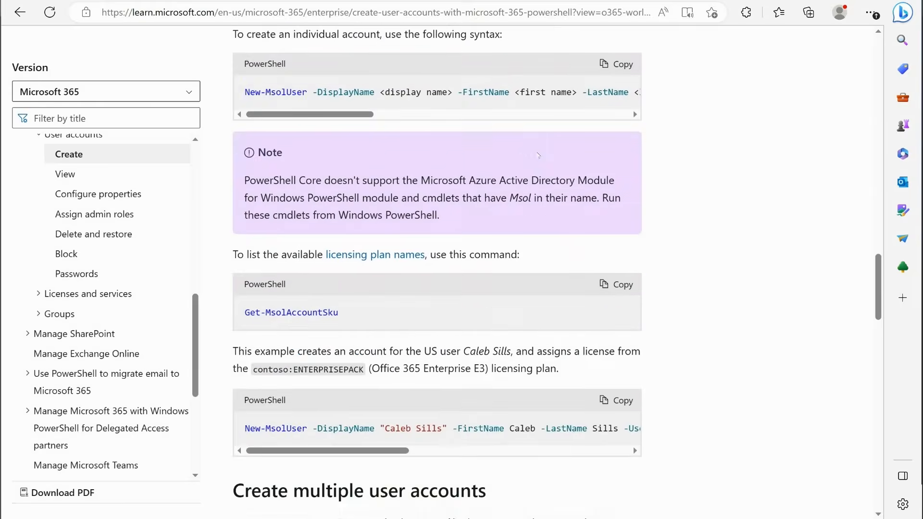
scroll(538, 155, "down", 6)
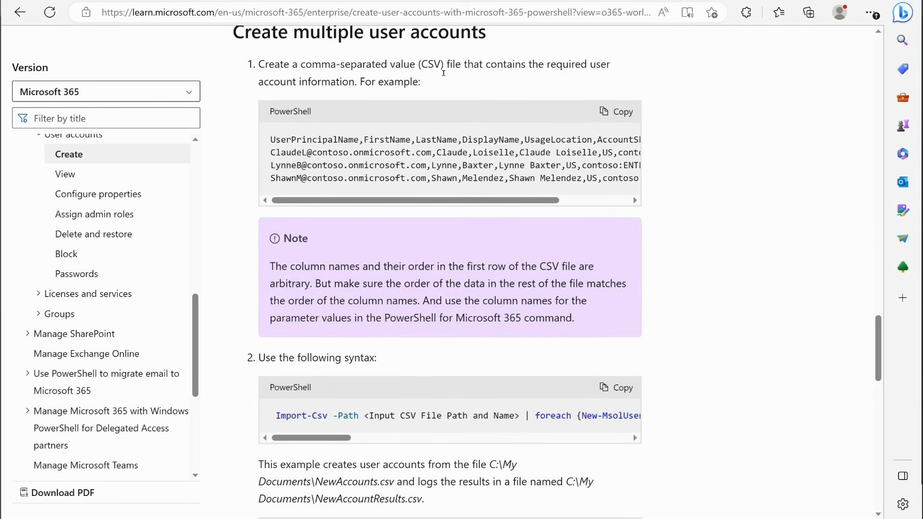
scroll(289, 123, "down", 5)
left_click_drag(288, 120, 364, 119)
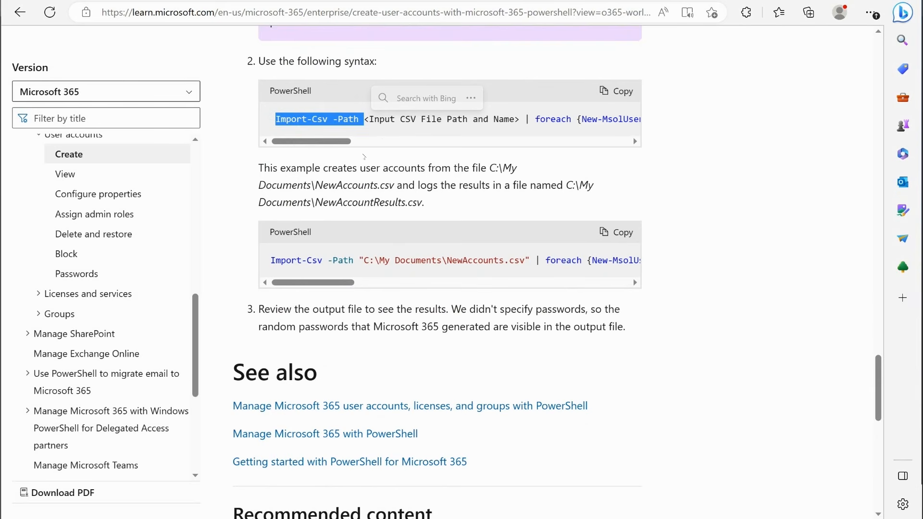
left_click(330, 156)
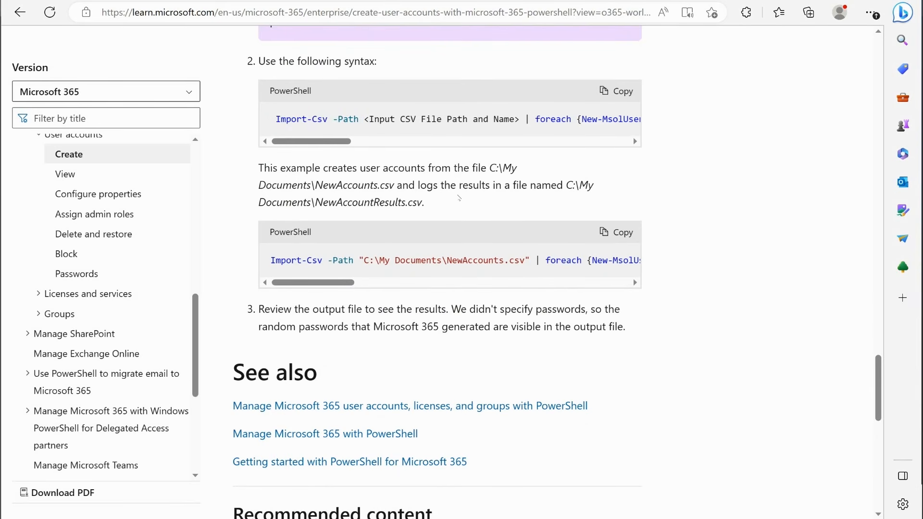